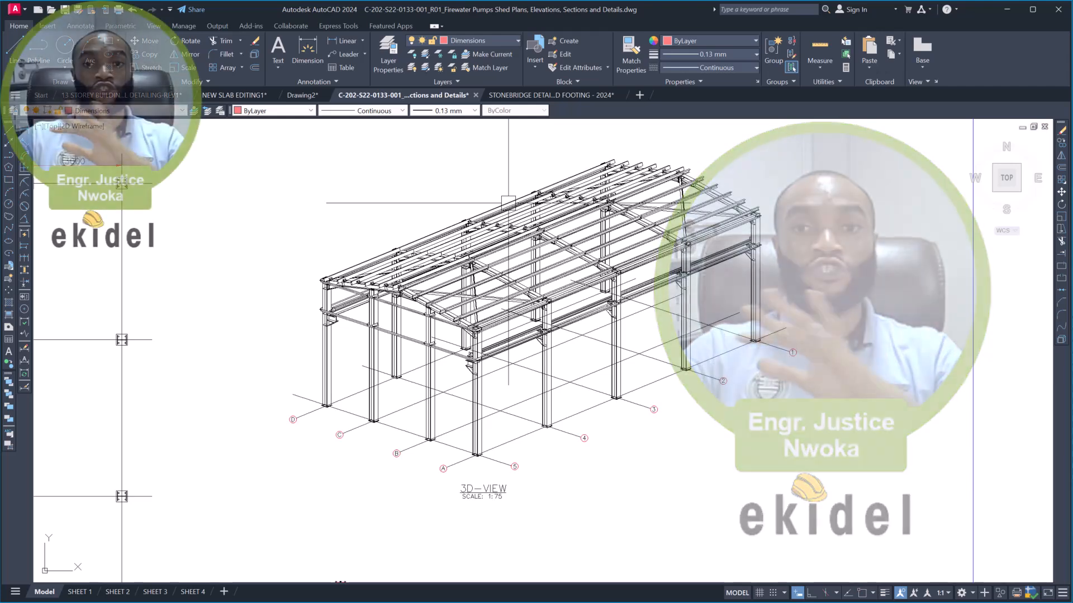
- Examine the steel shed's 3D view and the small base plate details below it in model space
scroll(508, 205, down, 4)
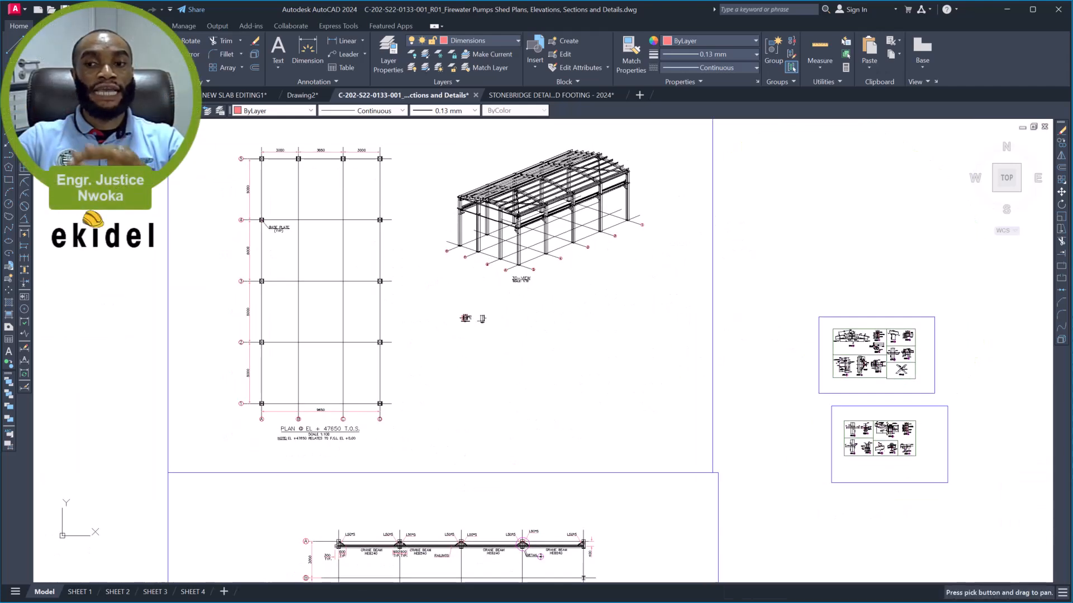
scroll(515, 208, down, 2)
scroll(525, 179, up, 2)
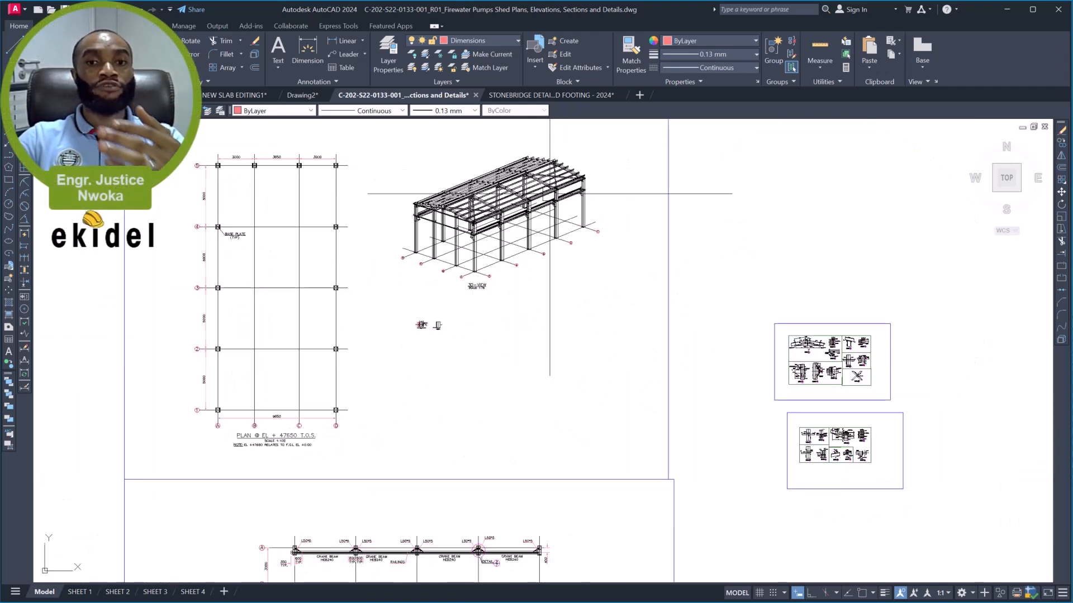
scroll(511, 176, up, 2)
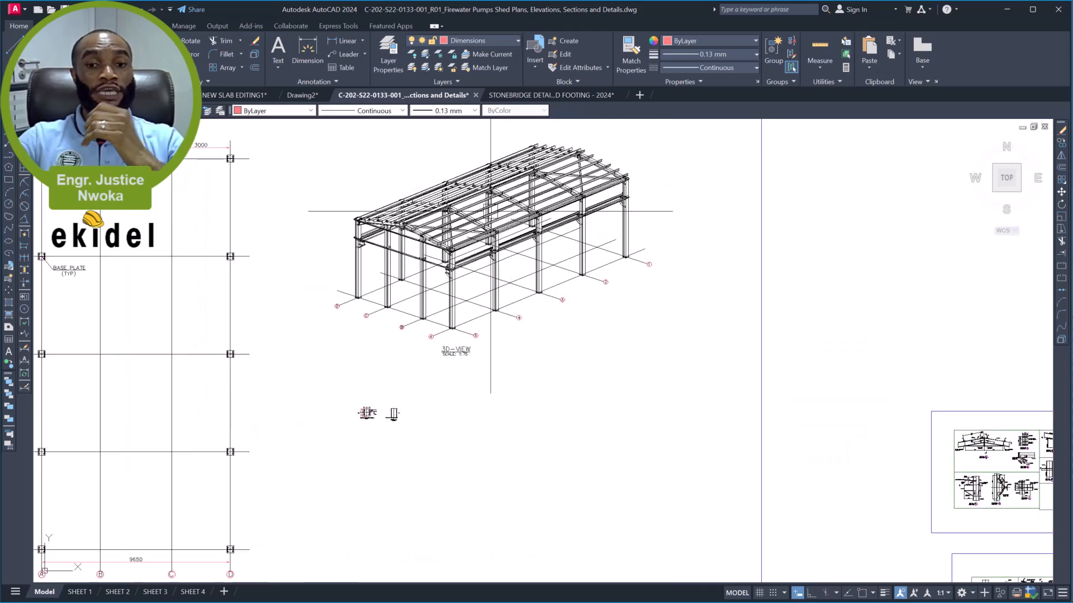
scroll(457, 351, up, 3)
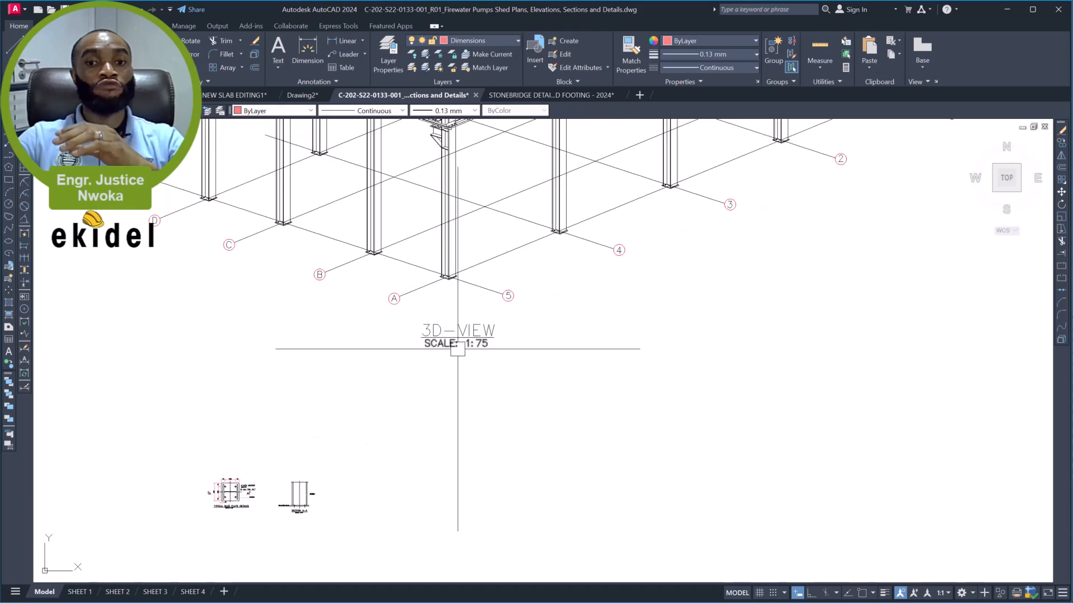
scroll(462, 343, down, 3)
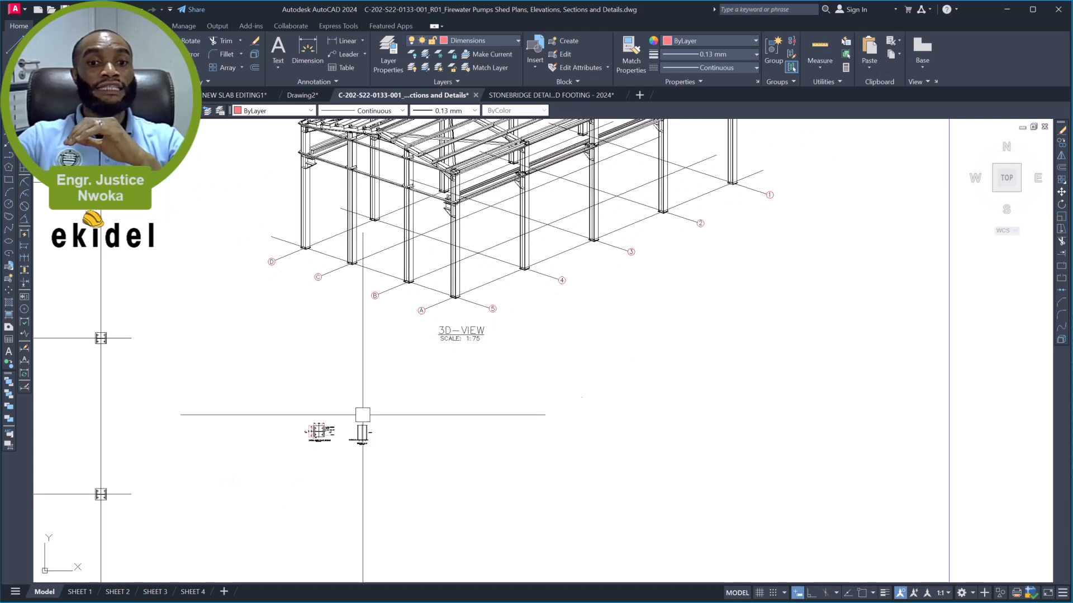
scroll(318, 439, up, 5)
scroll(308, 445, up, 3)
scroll(326, 464, down, 3)
middle_drag(519, 346, 438, 473)
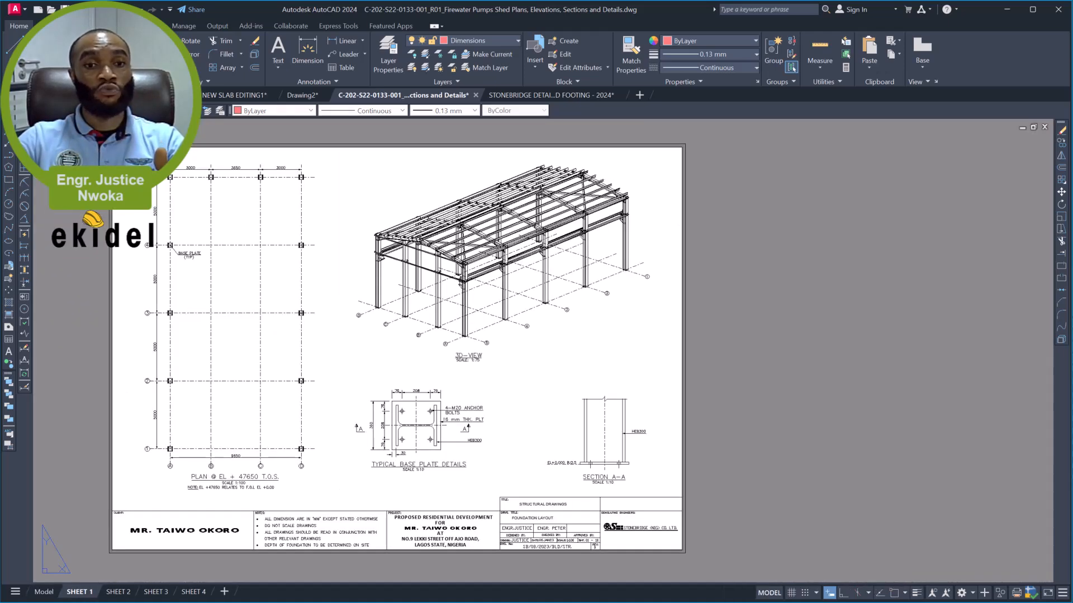
- Review the sheet layouts: the 3D view on SHEET 1, the grid elevations on SHEET 2 and the connection details on SHEET 4
scroll(441, 246, up, 2)
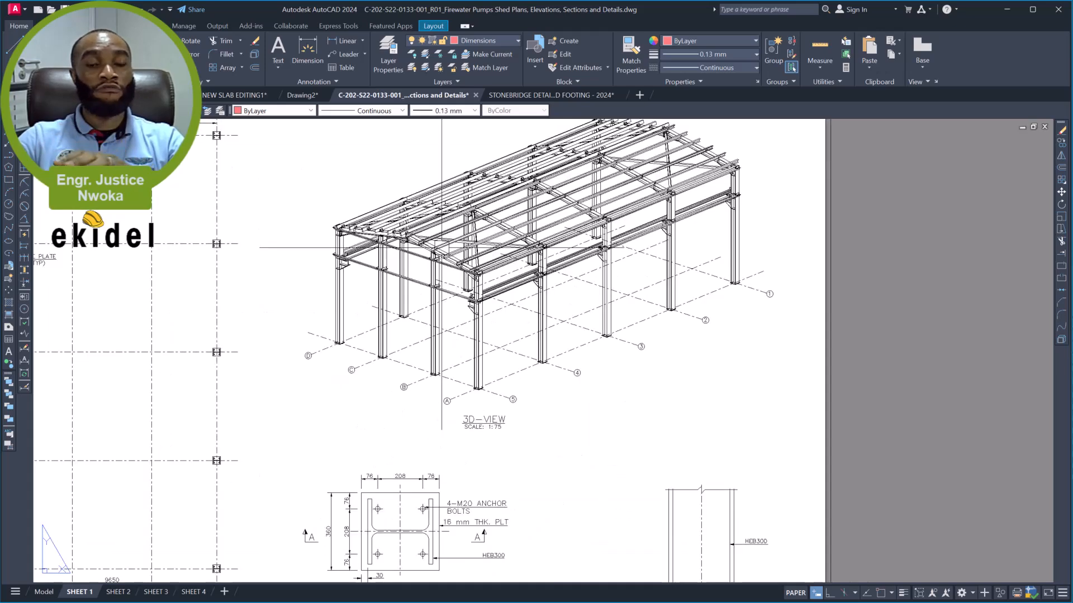
click(123, 593)
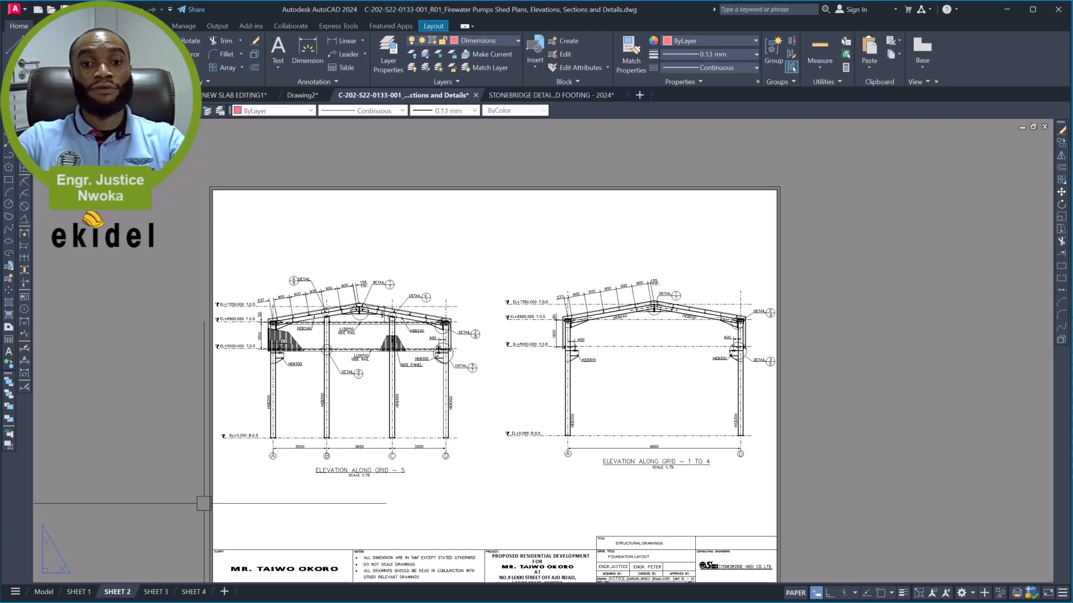
scroll(453, 286, up, 4)
scroll(454, 279, down, 4)
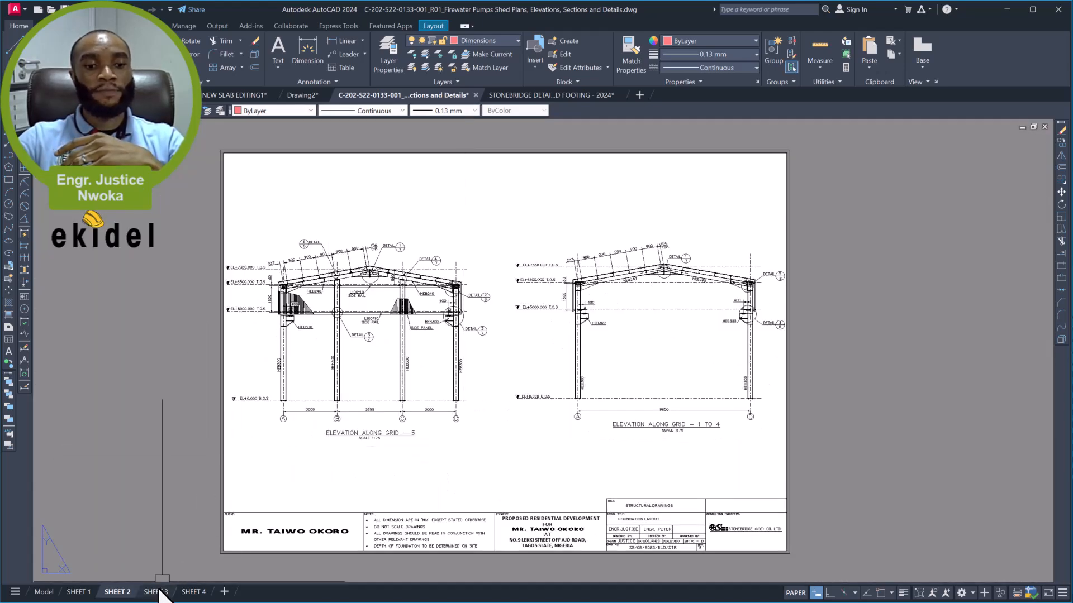
scroll(340, 399, up, 5)
scroll(370, 362, down, 5)
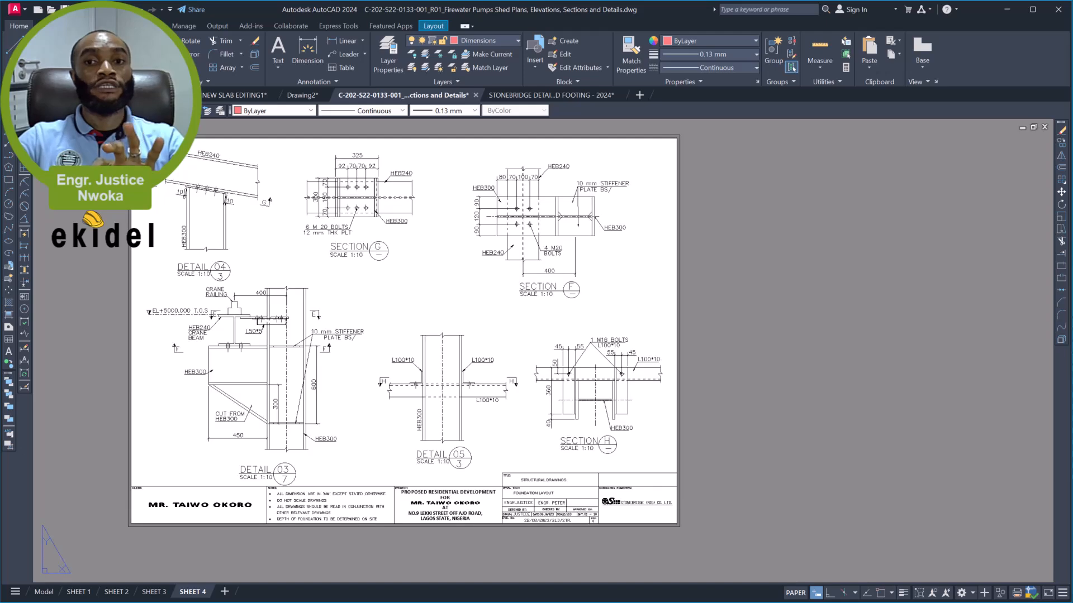
middle_drag(412, 259, 419, 290)
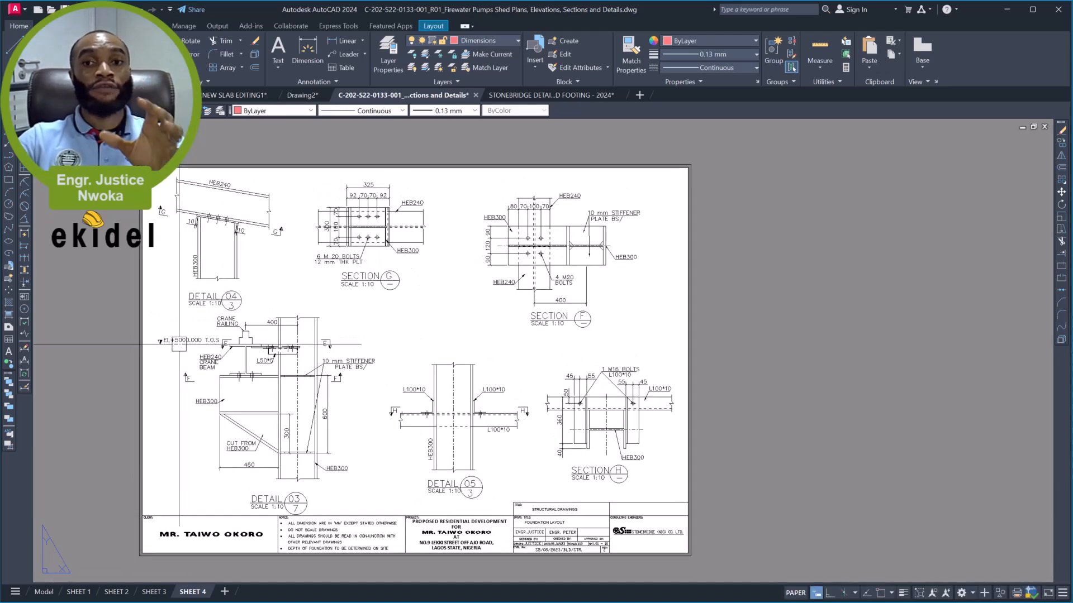
scroll(207, 337, up, 2)
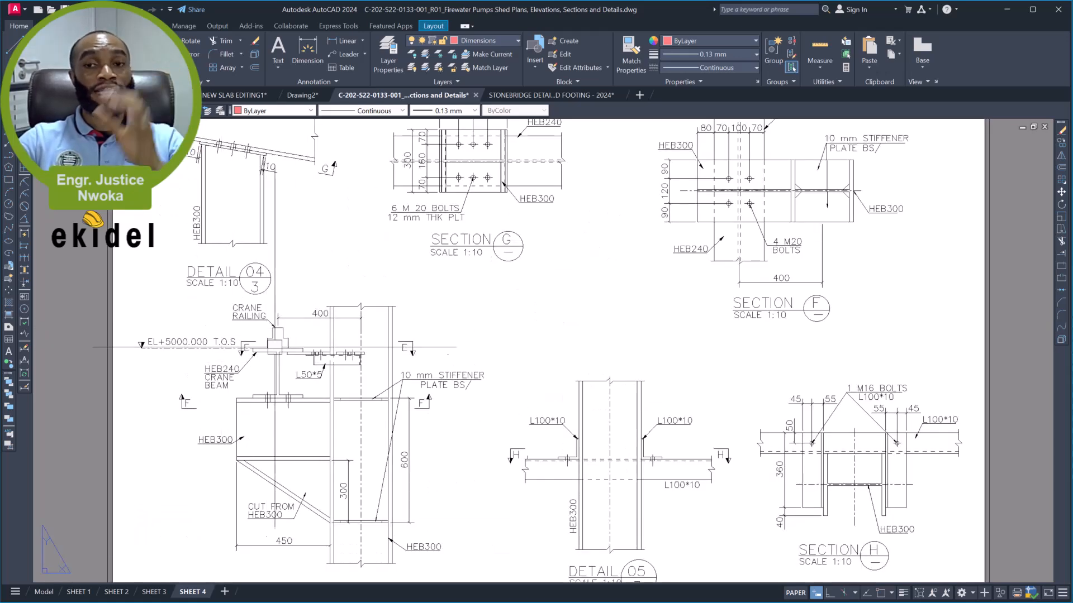
scroll(275, 347, down, 2)
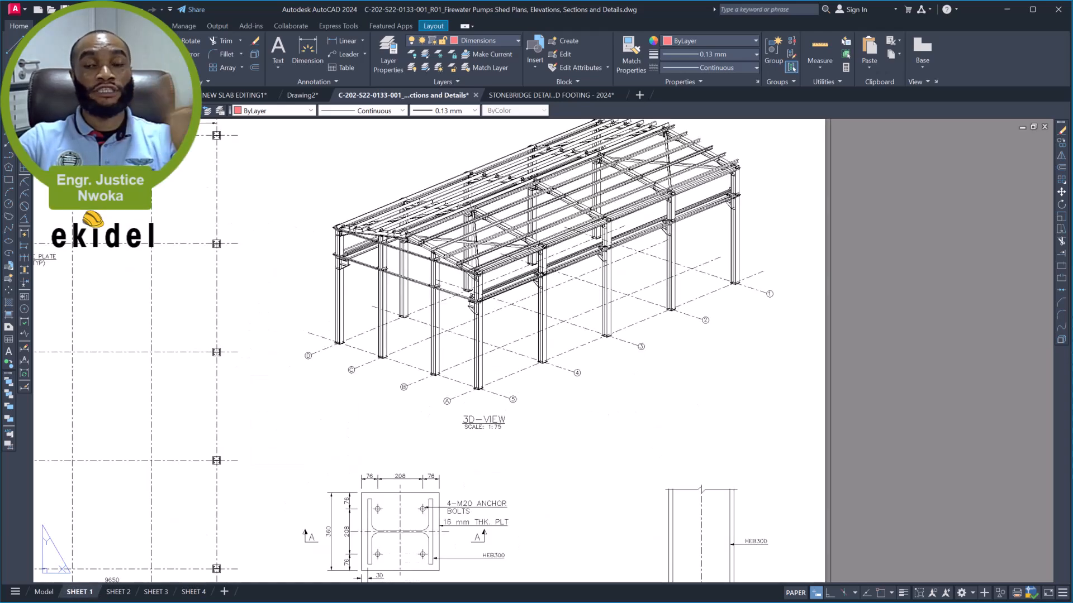
scroll(480, 354, down, 1)
scroll(556, 231, up, 2)
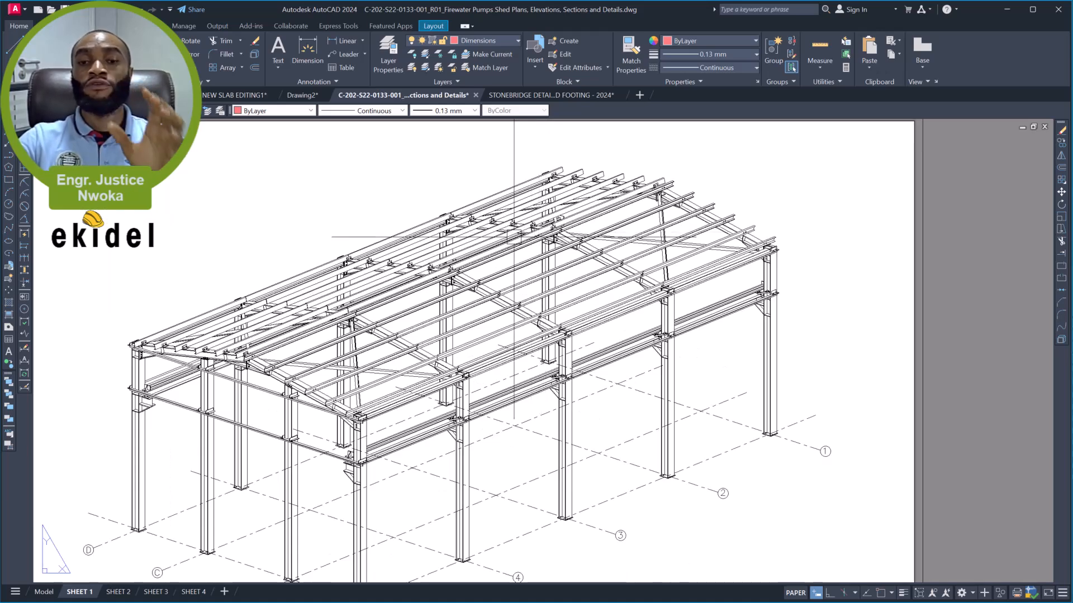
scroll(520, 229, down, 1)
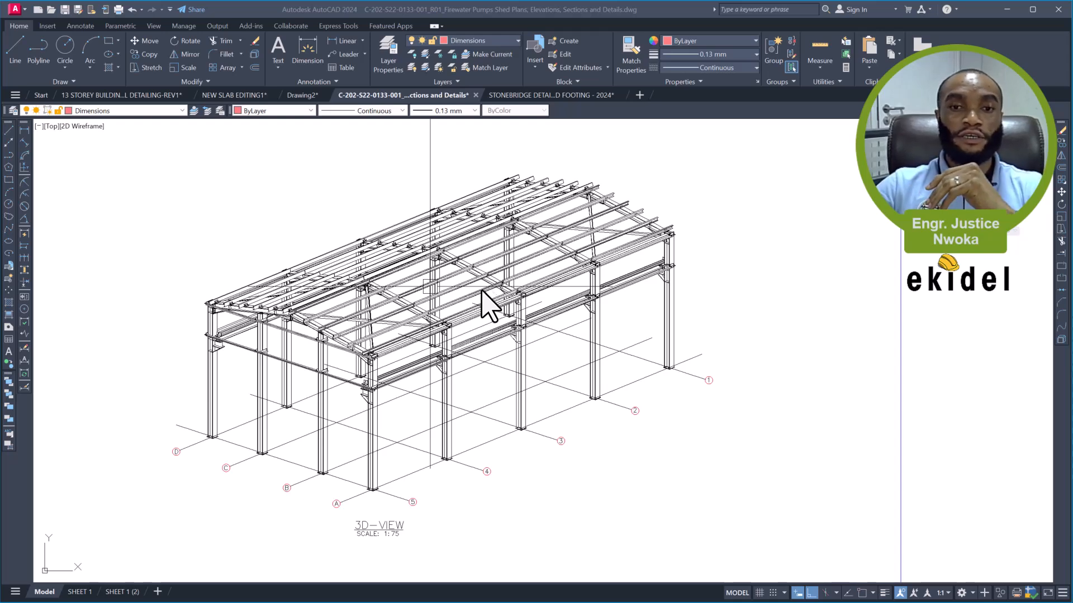
- Examine the shed's 3D framing view and its place among the other drawings in model space
scroll(486, 301, down, 4)
scroll(455, 312, up, 6)
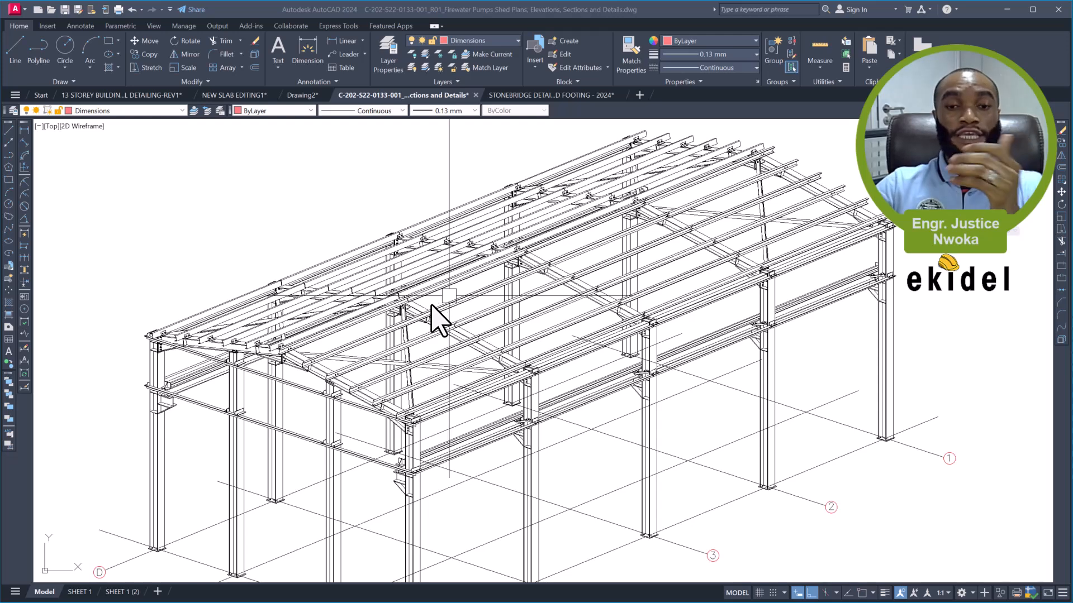
scroll(437, 316, down, 3)
scroll(425, 400, down, 1)
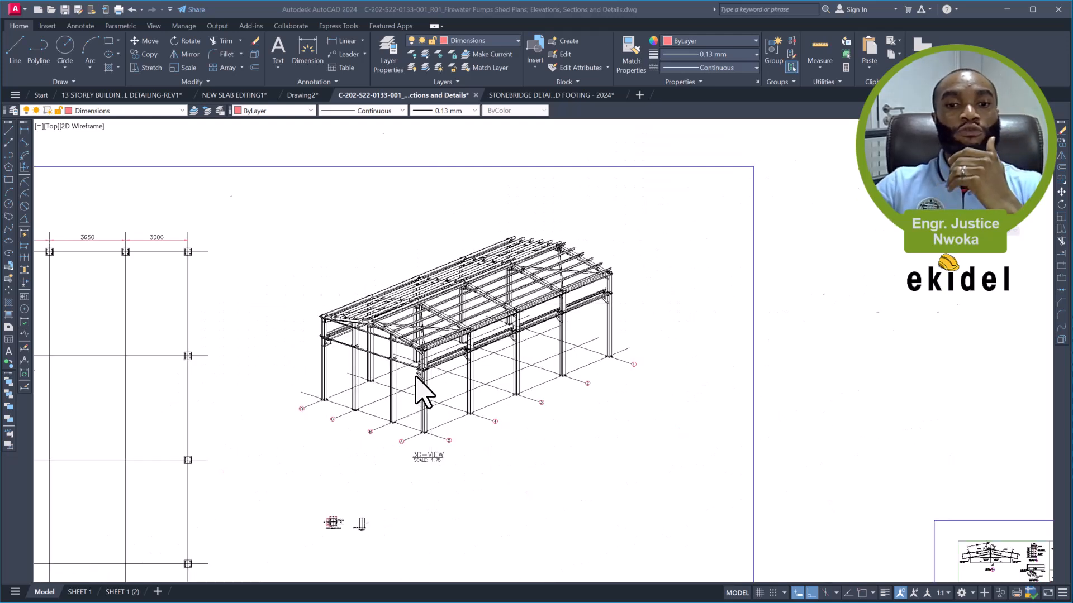
scroll(416, 379, up, 4)
scroll(347, 321, down, 2)
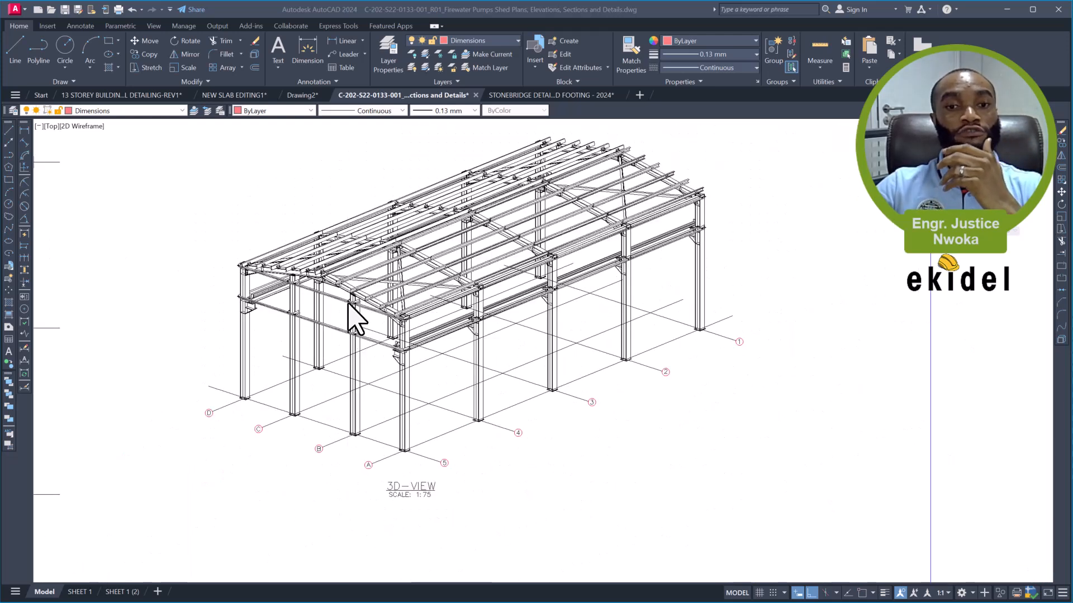
scroll(349, 307, down, 2)
scroll(476, 331, down, 1)
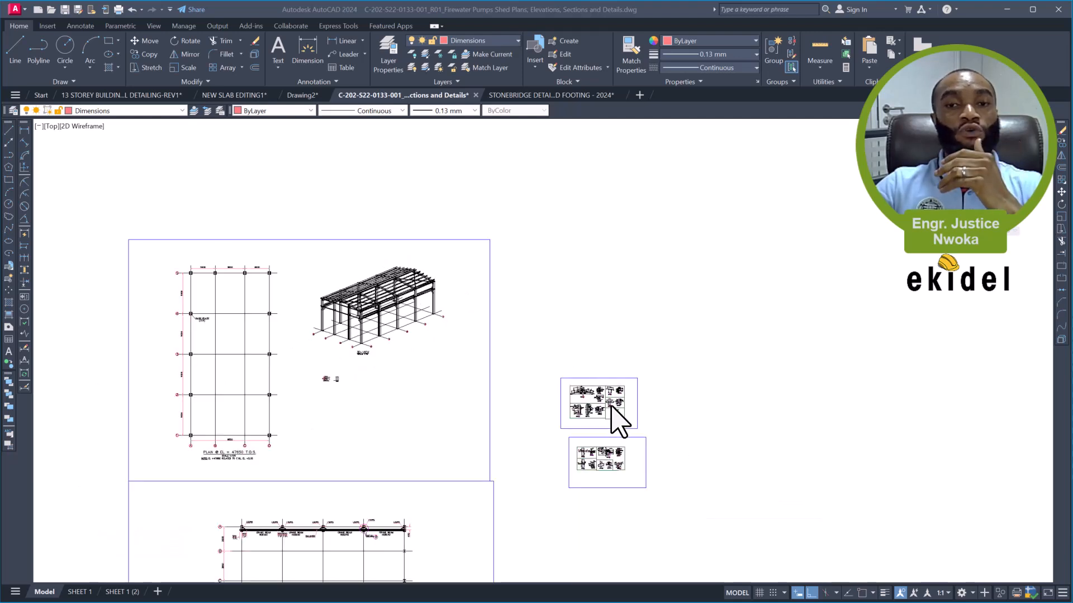
- Inspect the connection detail drawings beside the plan, focusing on the rafter ridge connection in Detail 01
scroll(610, 411, up, 6)
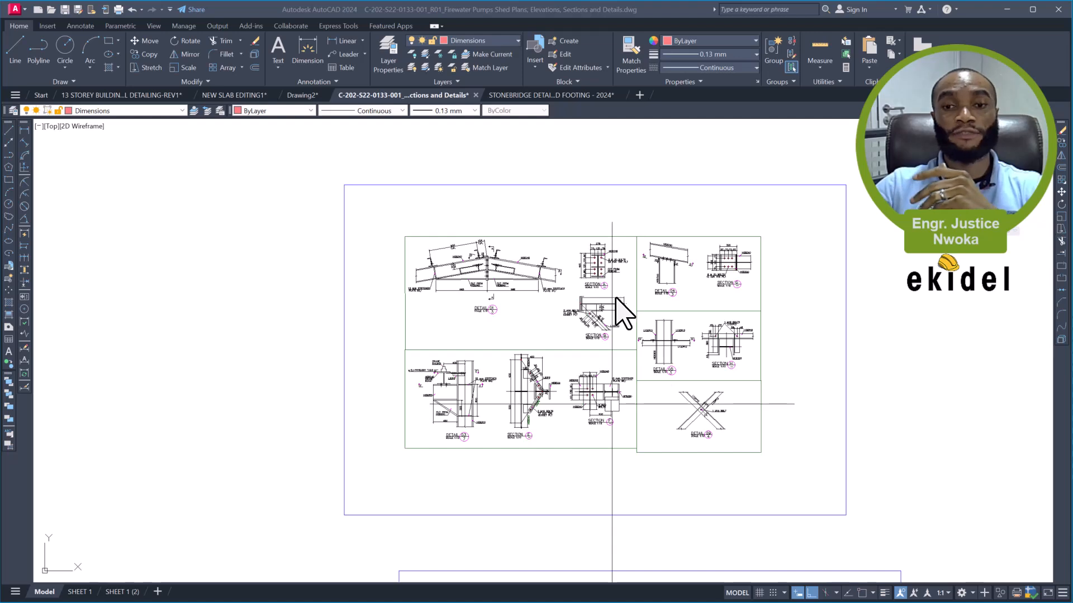
scroll(473, 276, up, 4)
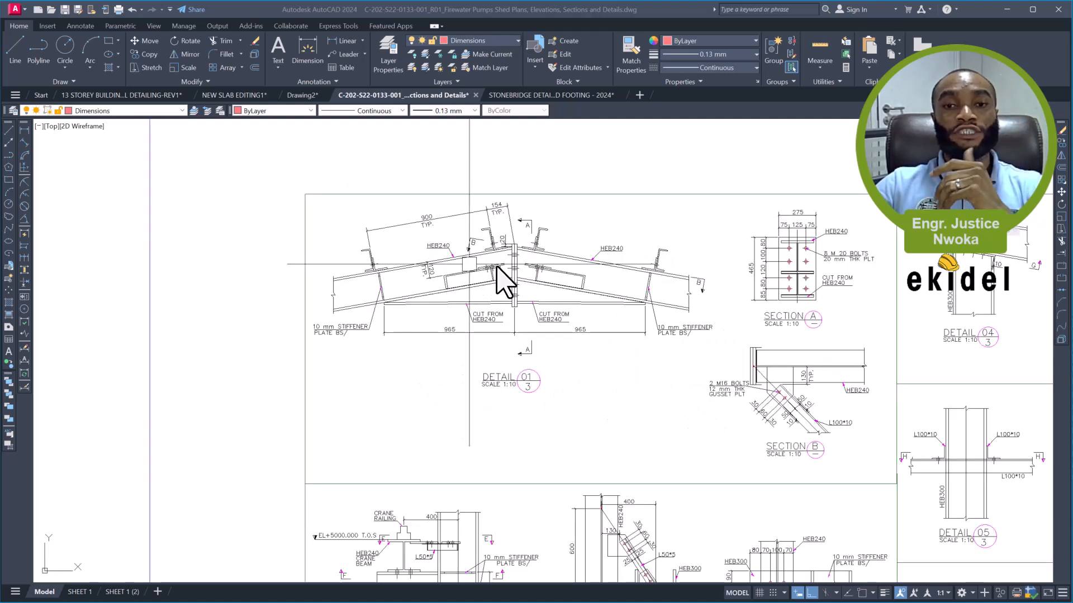
scroll(576, 280, down, 4)
scroll(630, 300, down, 2)
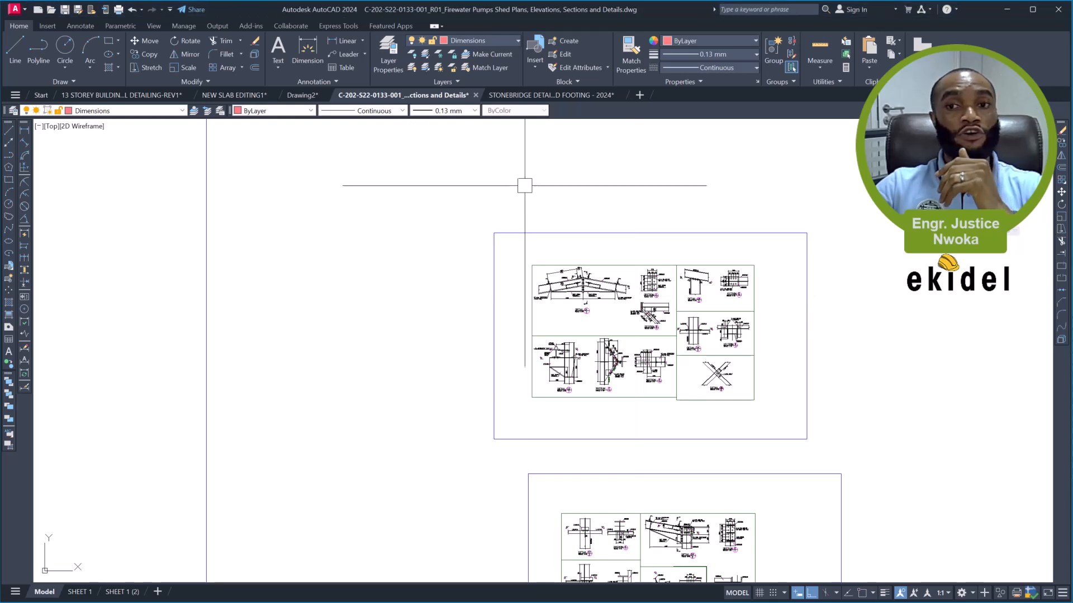
click(659, 211)
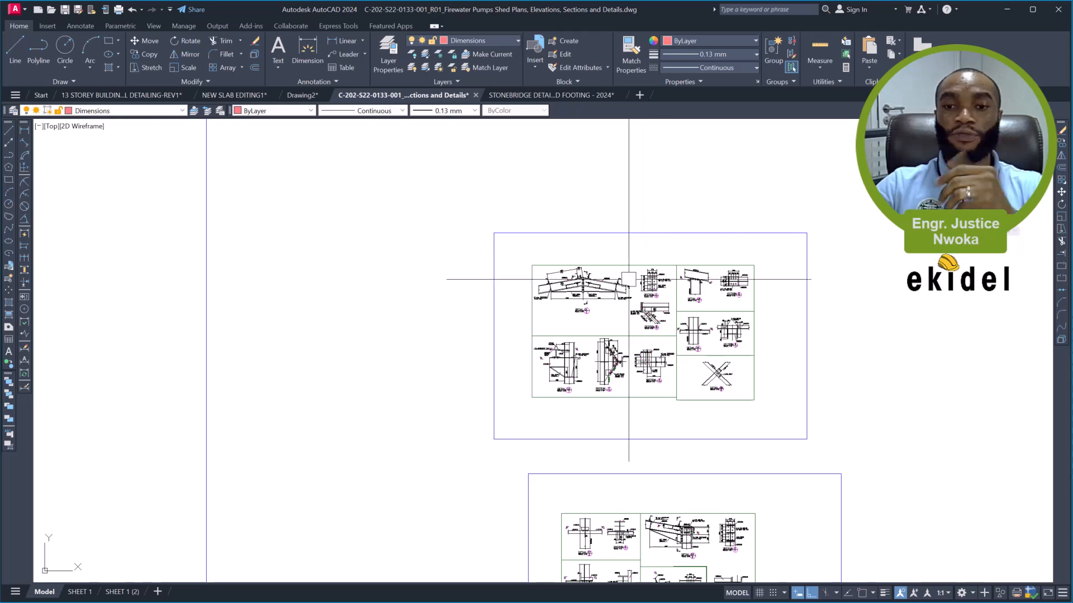
scroll(656, 270, down, 4)
middle_drag(483, 227, 591, 311)
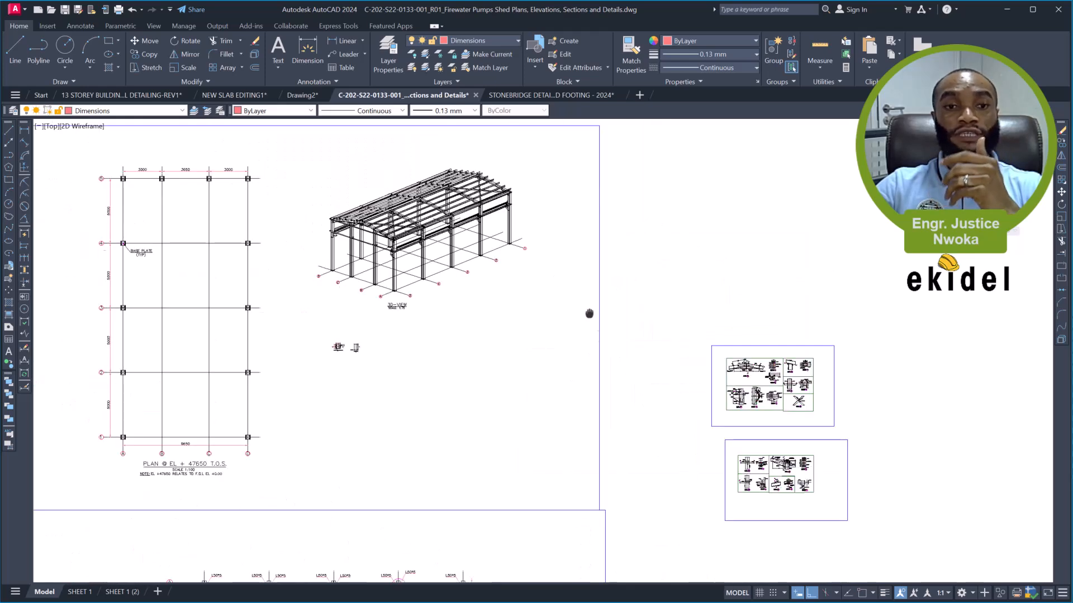
- Compare the shed's 3D view with the ridge connection in Detail 01 and its Sections A and B
scroll(459, 235, up, 1)
scroll(408, 237, up, 4)
middle_drag(407, 237, 532, 234)
scroll(533, 235, down, 2)
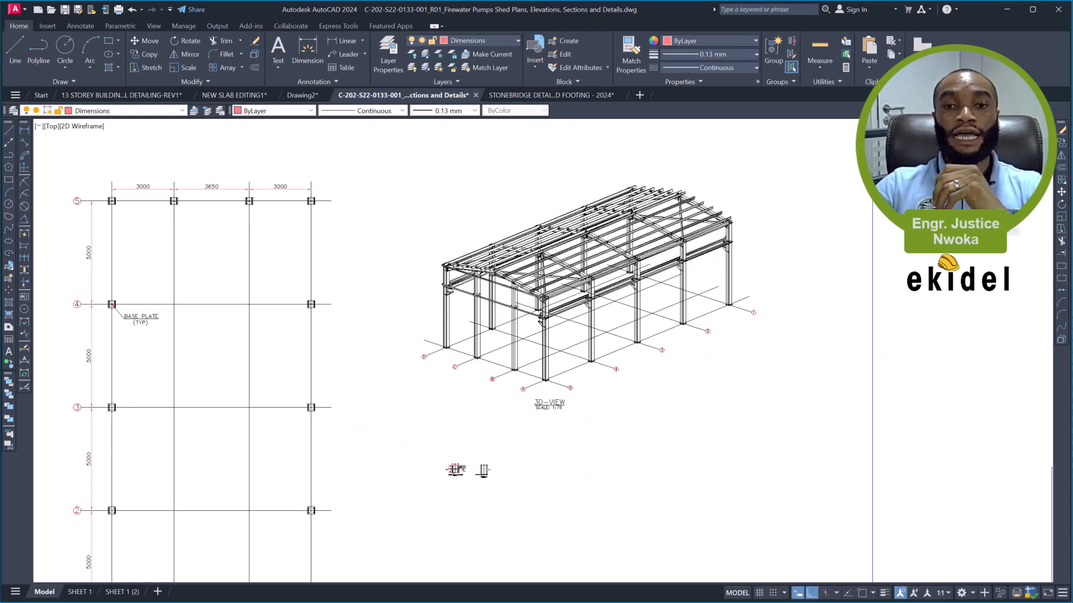
scroll(521, 283, up, 2)
scroll(522, 283, down, 3)
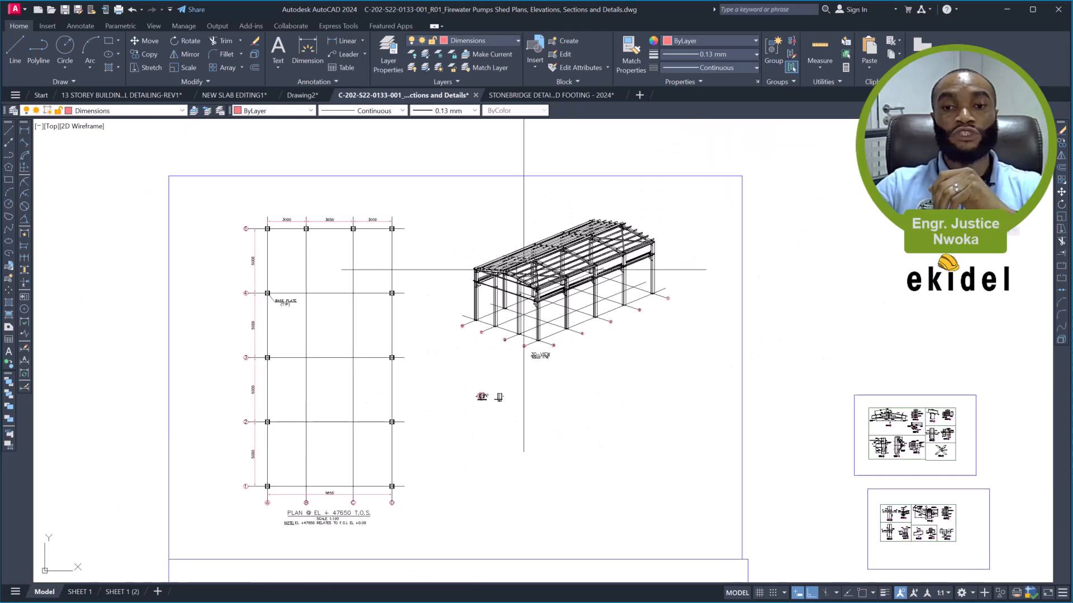
scroll(742, 391, up, 1)
scroll(769, 354, up, 6)
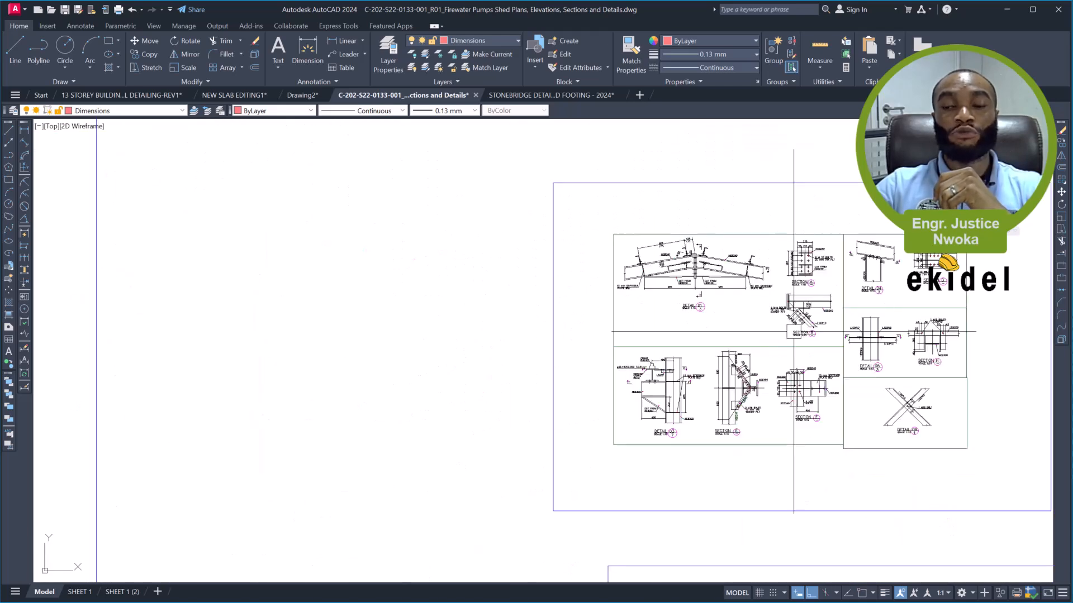
scroll(788, 266, up, 4)
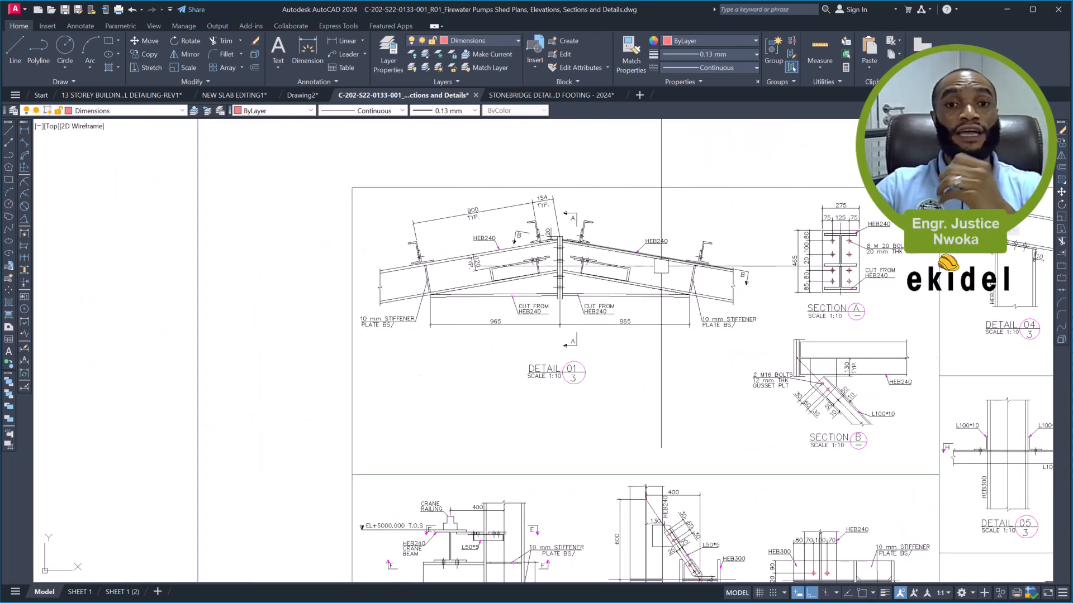
scroll(630, 262, down, 4)
middle_drag(631, 265, 717, 274)
middle_drag(633, 263, 875, 296)
scroll(875, 296, down, 2)
- Examine the roof framing and columns of the shed in the 3D view next to the column grid plan
mouse_move(584, 251)
middle_down()
mouse_move(742, 309)
mouse_move(802, 366)
mouse_move(876, 477)
middle_up()
middle_drag(515, 297, 673, 416)
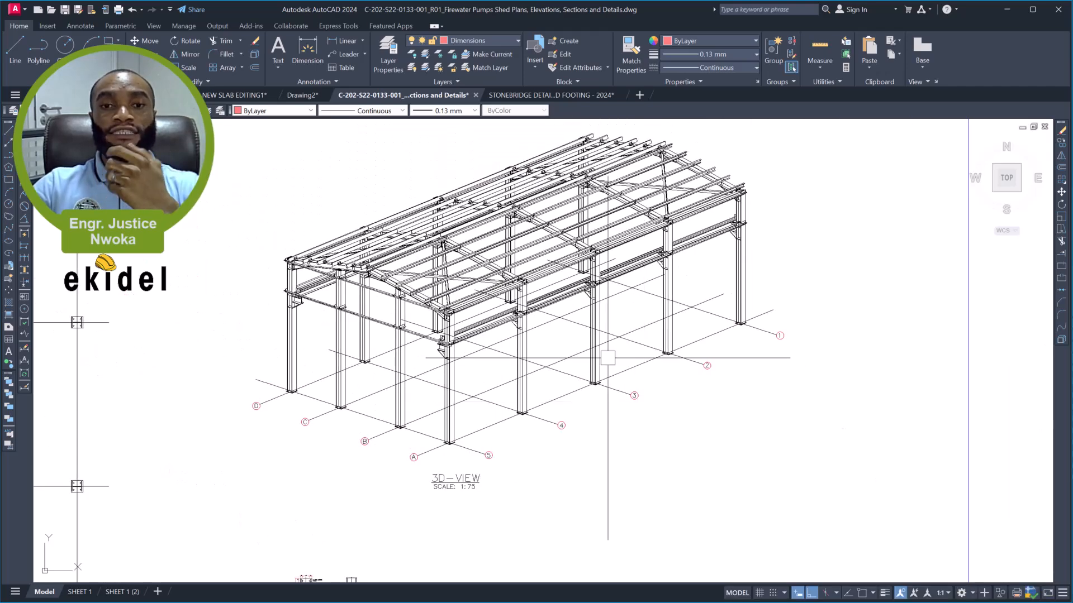
middle_drag(587, 300, 641, 313)
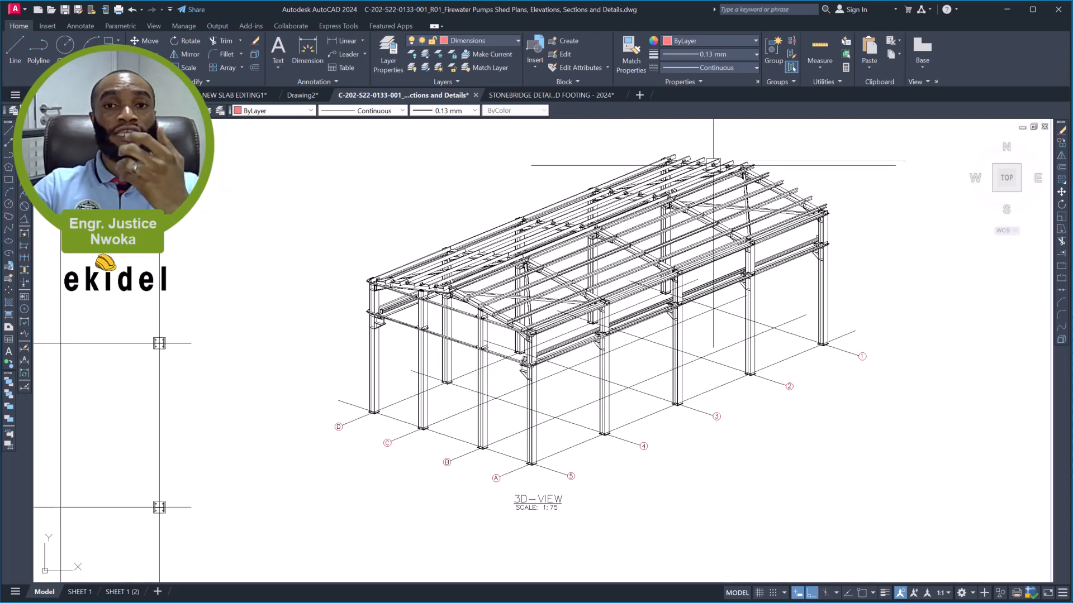
scroll(730, 160, up, 2)
scroll(681, 167, down, 6)
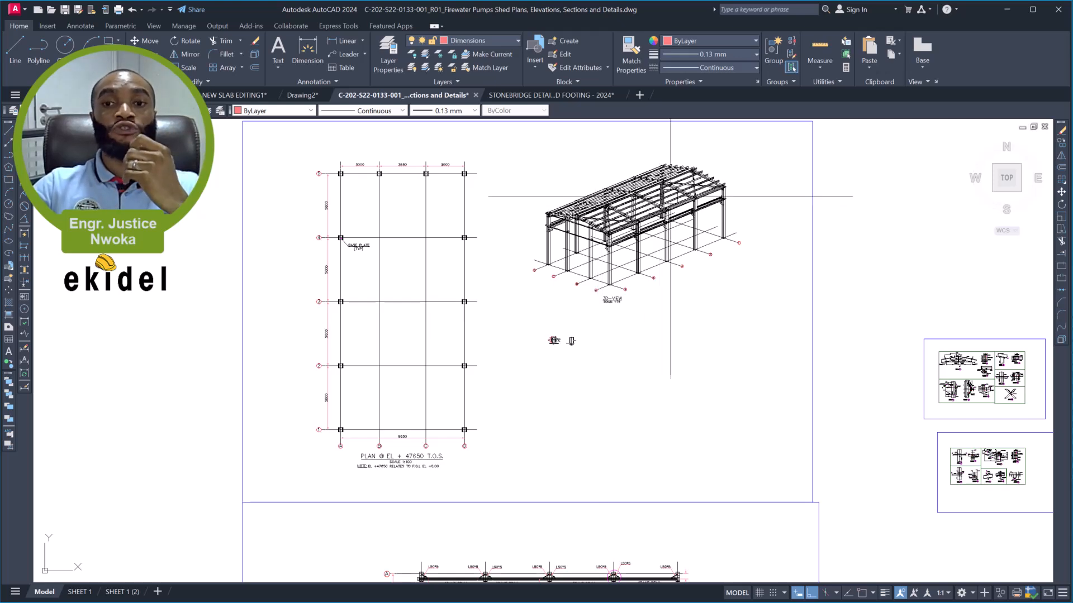
scroll(690, 171, up, 2)
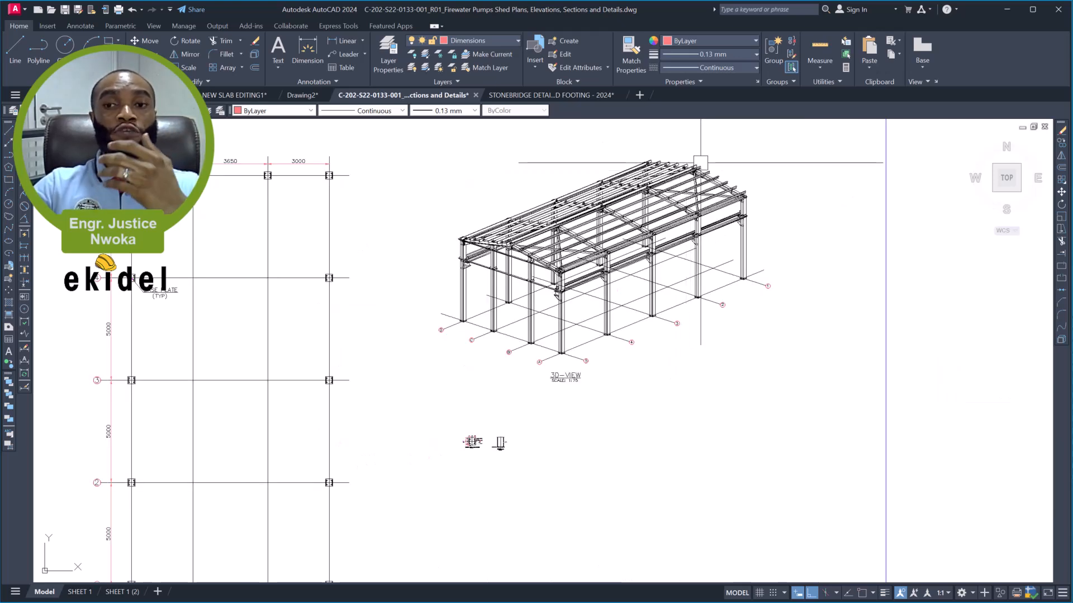
middle_drag(702, 162, 677, 200)
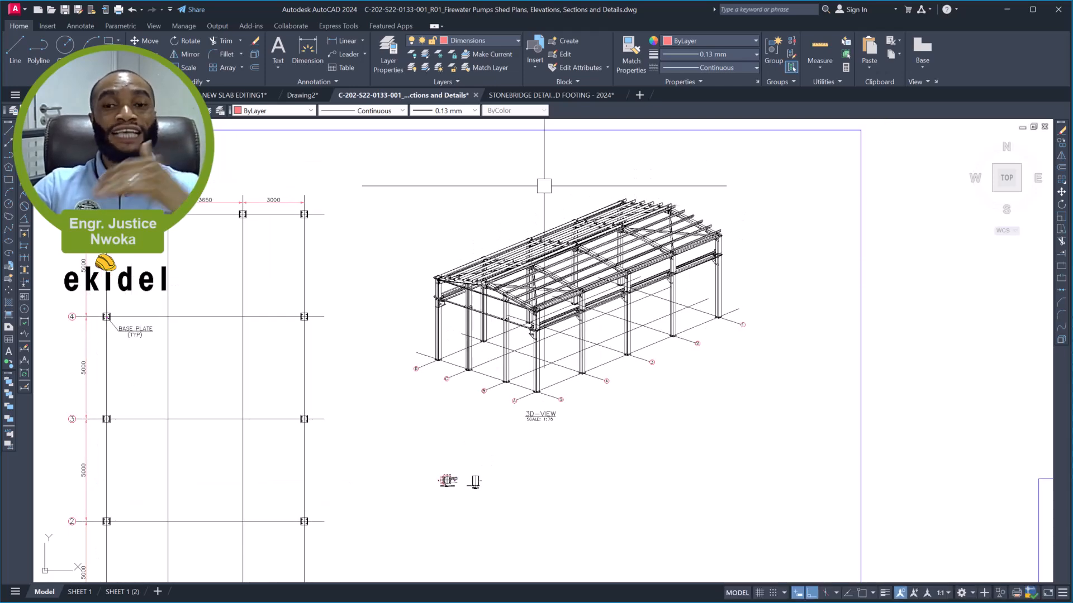
scroll(603, 210, up, 2)
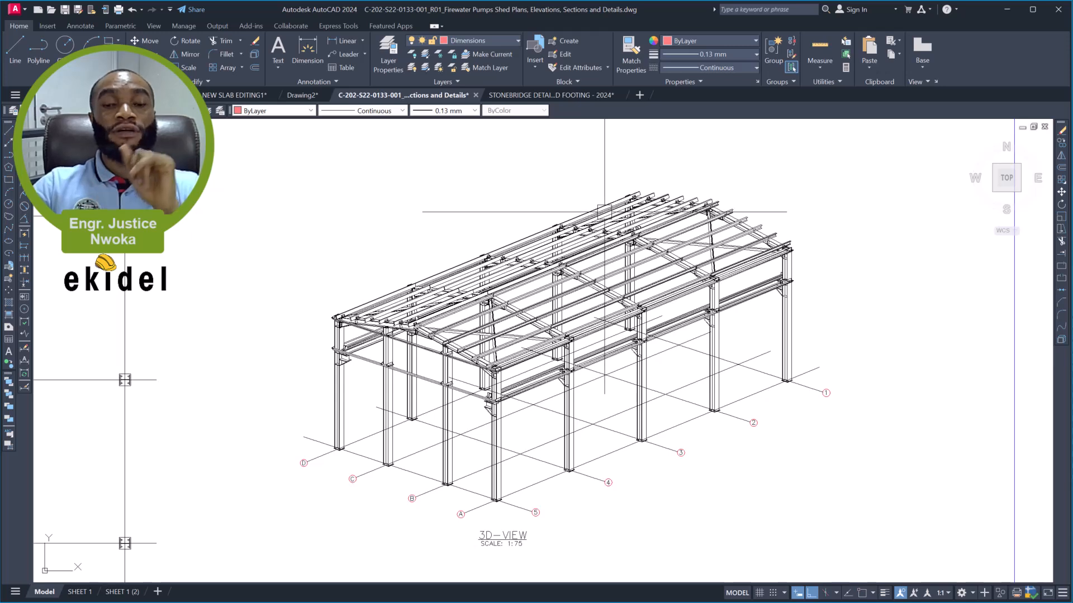
scroll(598, 196, down, 2)
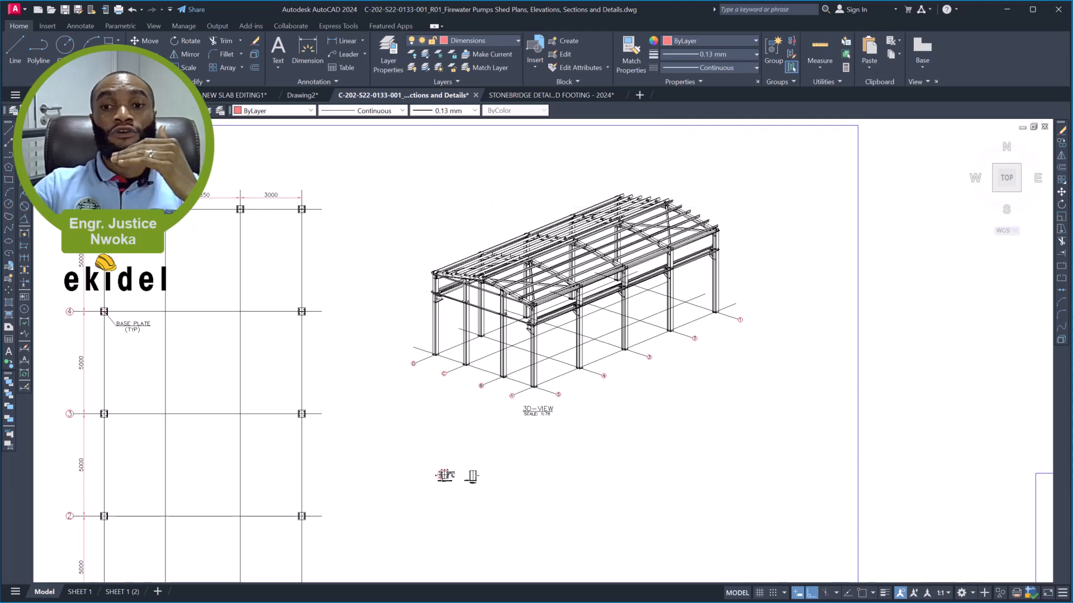
- Examine the shed's 3D view, the crane beam level plan at EL+5000.000 and the elevation along grids A and D
scroll(658, 209, up, 2)
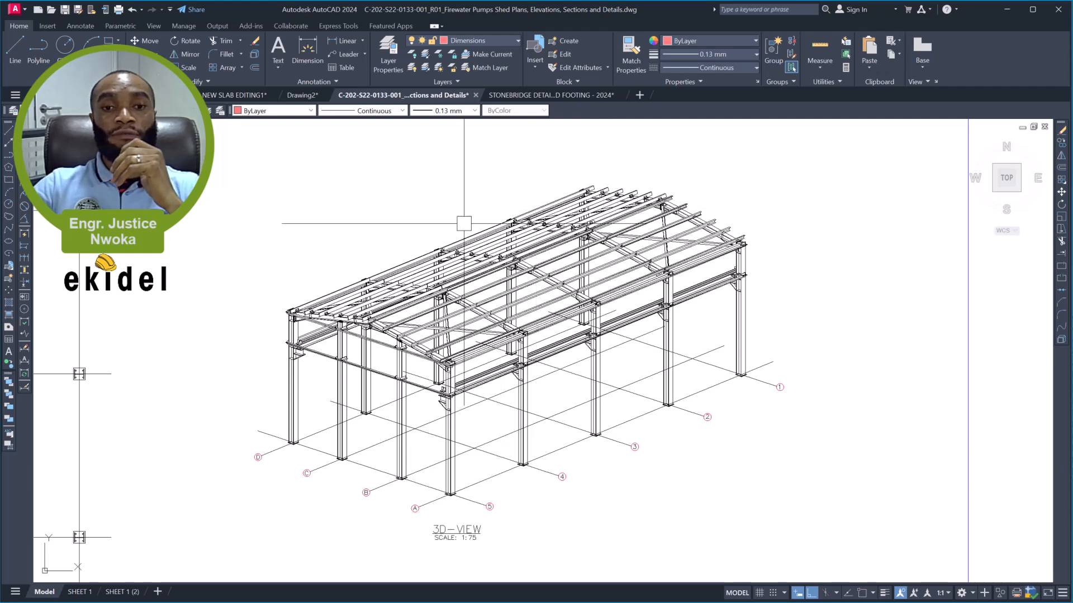
scroll(462, 224, down, 6)
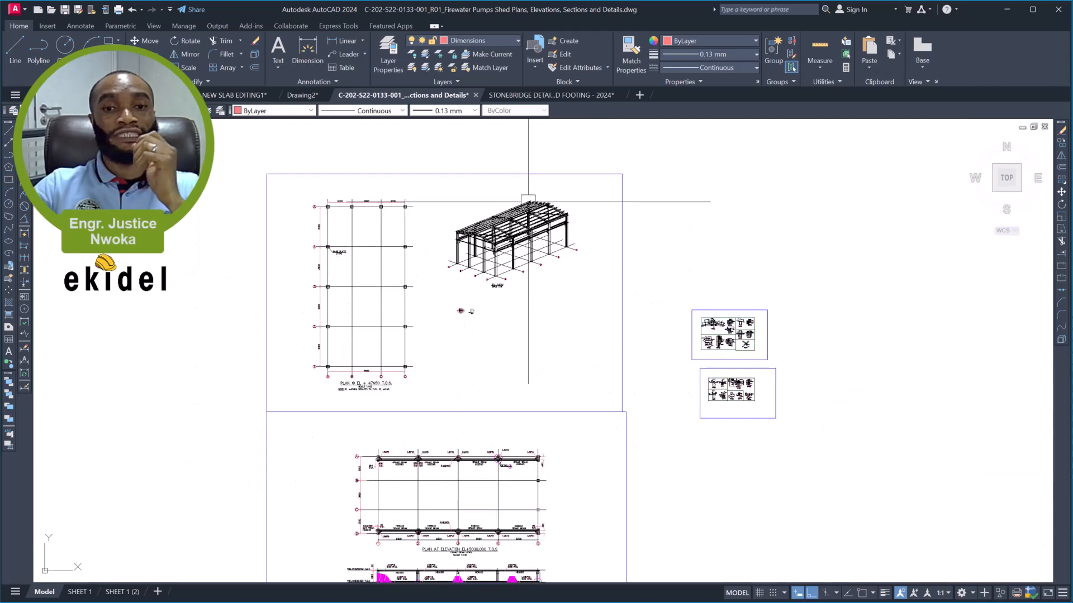
middle_drag(507, 333, 509, 195)
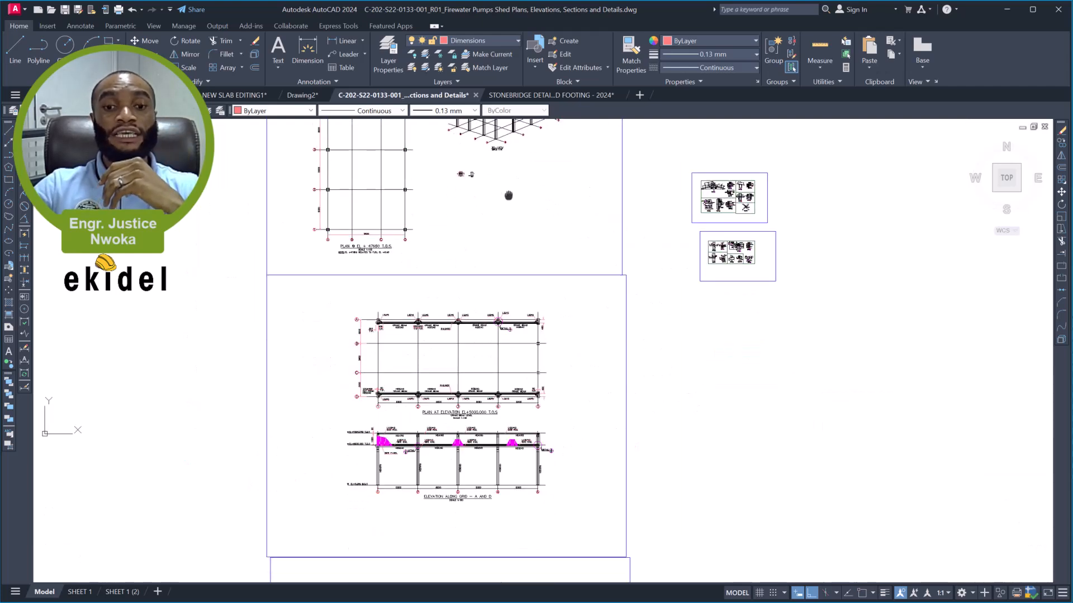
scroll(449, 394, up, 5)
middle_drag(496, 357, 603, 327)
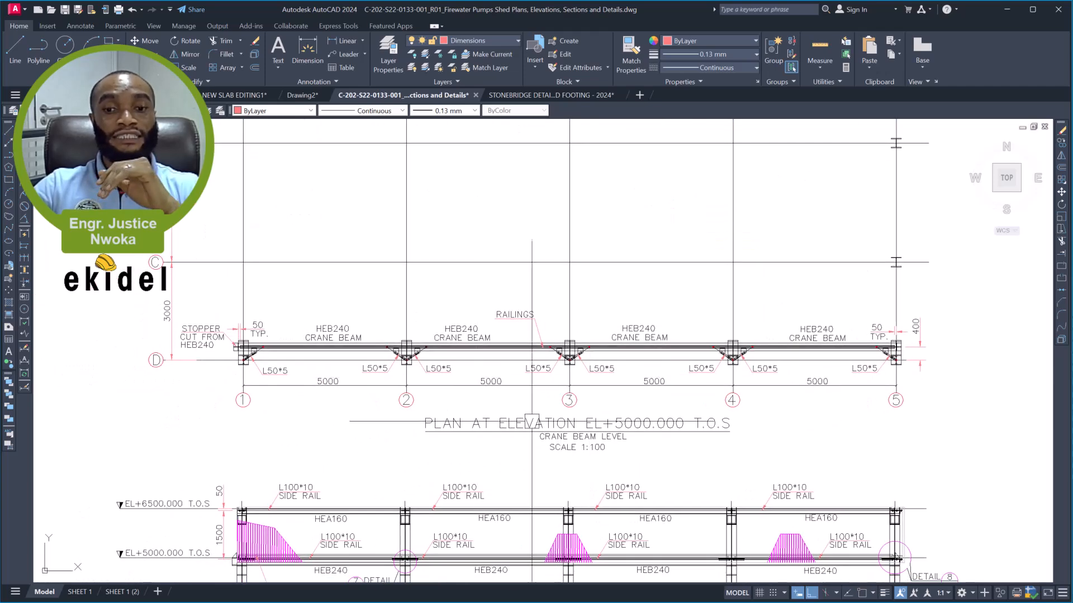
scroll(539, 416, up, 2)
scroll(539, 416, down, 4)
middle_drag(510, 385, 532, 260)
- Compare the crane supports on the 3D view's columns with the HEB240 crane beams and railings in the EL+5000.000 plan
scroll(503, 383, down, 2)
mouse_move(502, 383)
middle_down()
mouse_move(513, 443)
mouse_move(504, 547)
middle_up()
middle_drag(578, 137, 588, 290)
scroll(612, 201, up, 8)
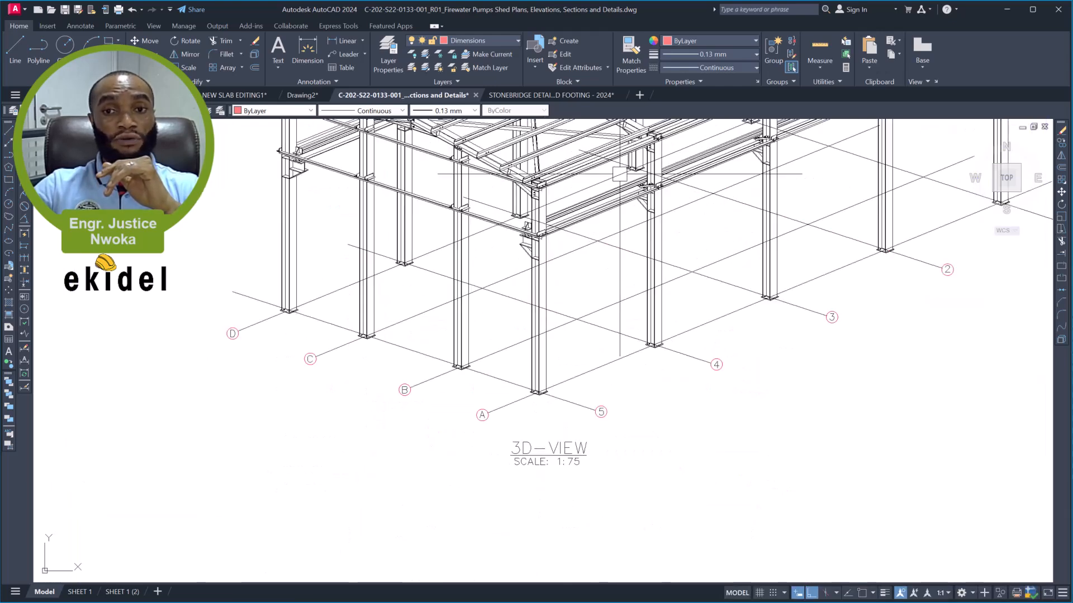
scroll(569, 207, down, 4)
middle_drag(569, 207, 517, 193)
scroll(517, 193, down, 4)
scroll(547, 185, down, 2)
middle_drag(488, 343, 493, 242)
scroll(486, 235, up, 3)
scroll(486, 235, up, 2)
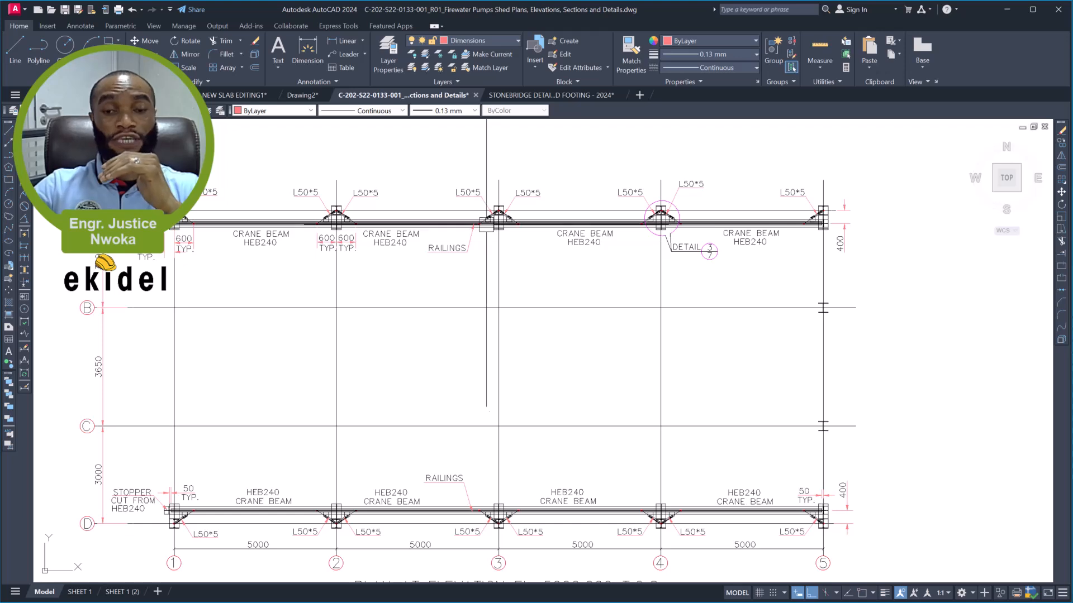
scroll(483, 221, down, 4)
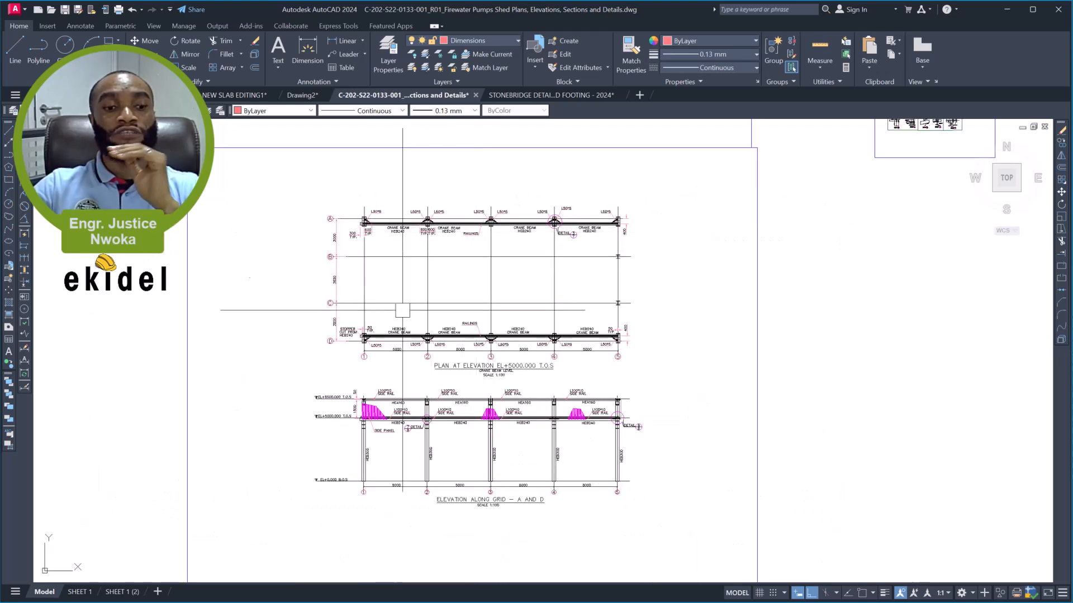
- Review how the drawings are arranged on the paper layouts SHEET 1 and SHEET 1 (2), including the crane beam plan and elevation
click(86, 592)
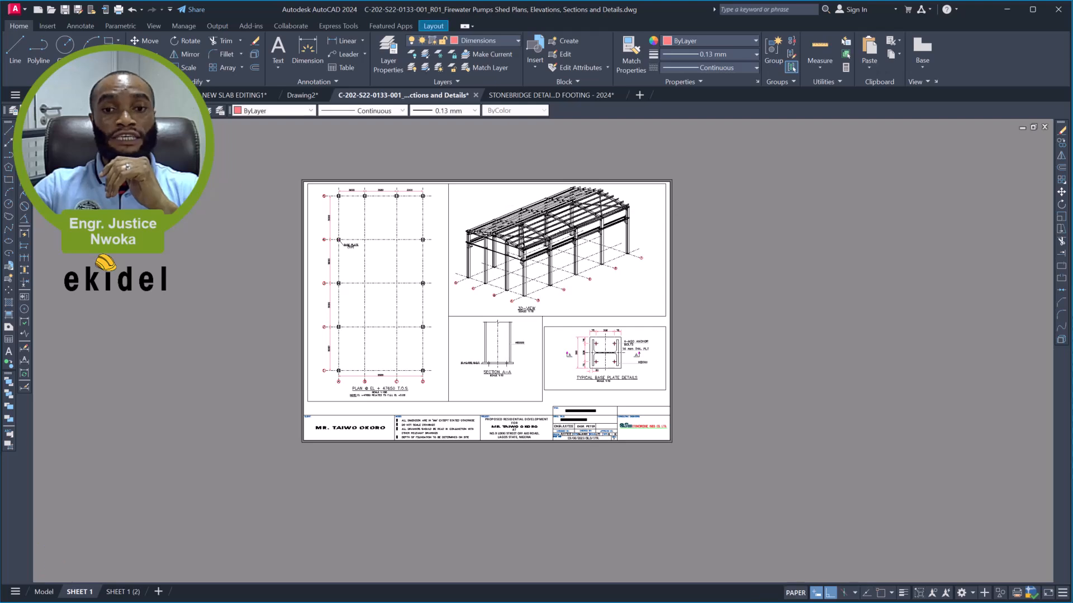
scroll(507, 211, up, 3)
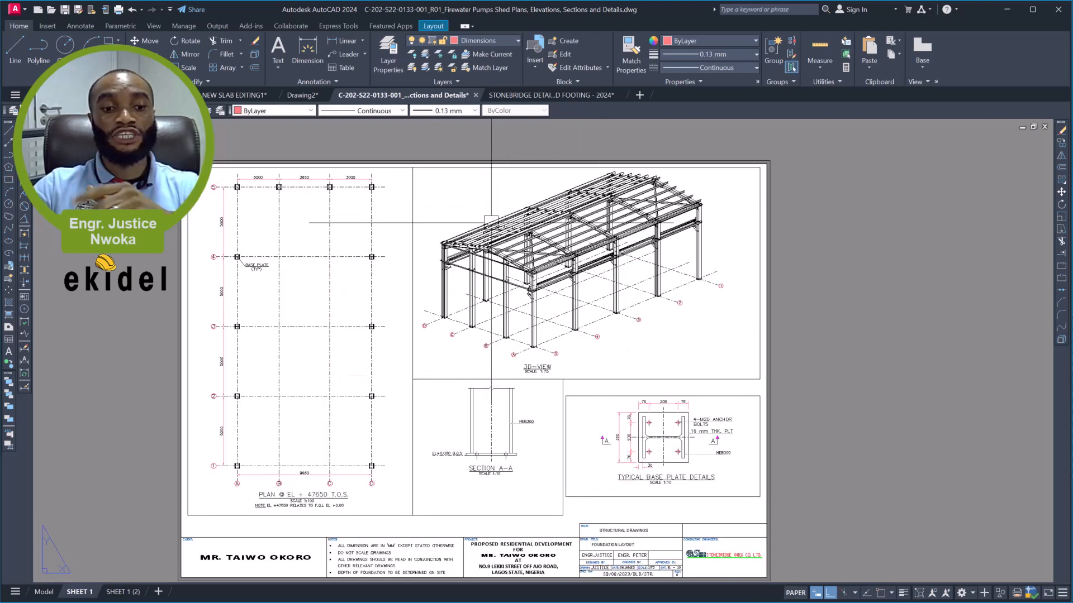
click(118, 593)
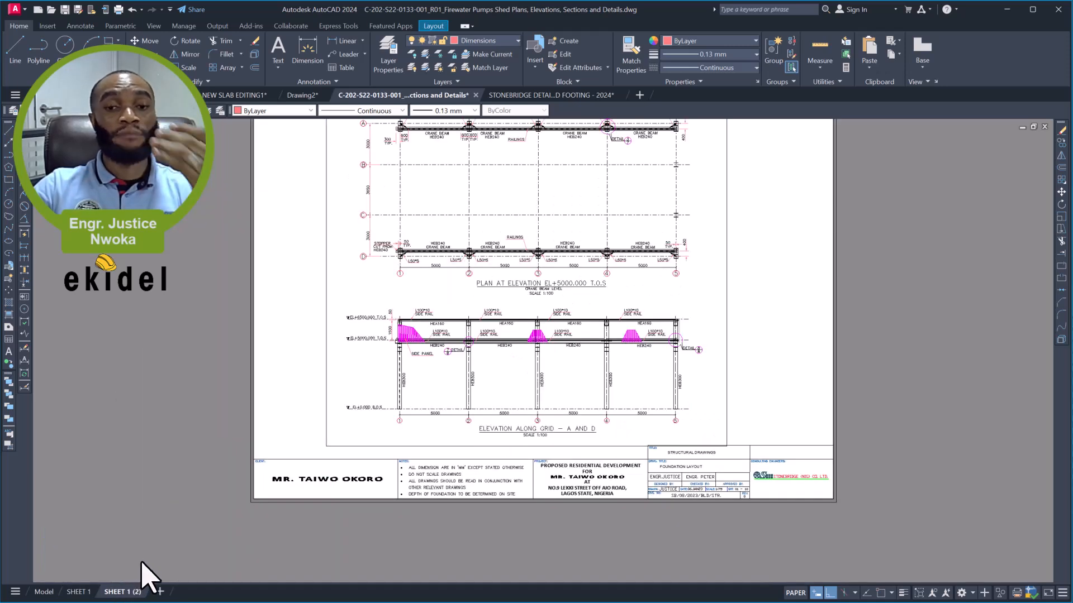
middle_drag(562, 252, 490, 322)
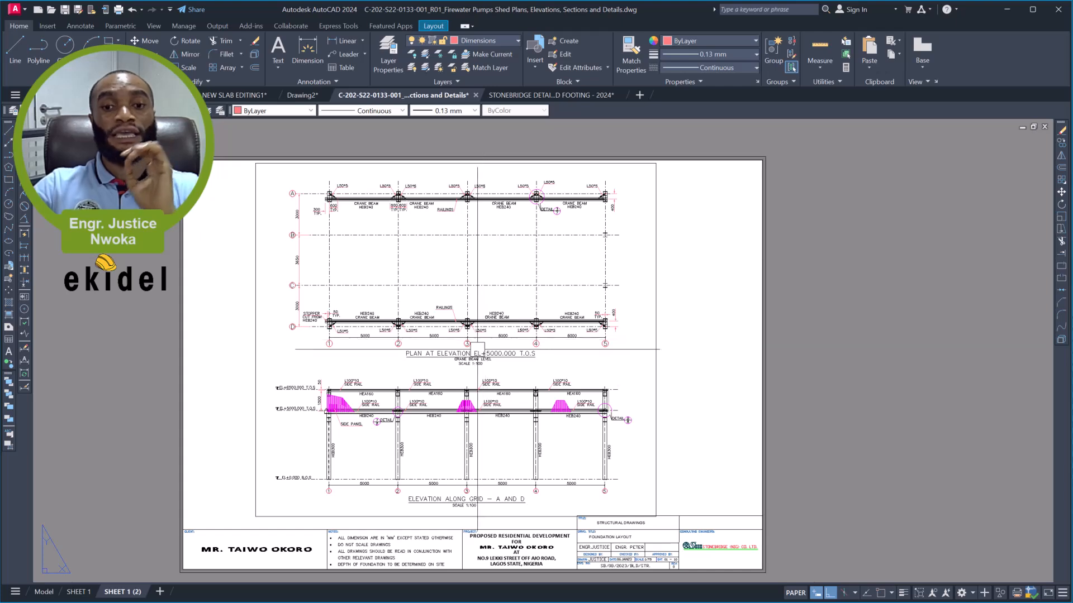
scroll(469, 361, up, 4)
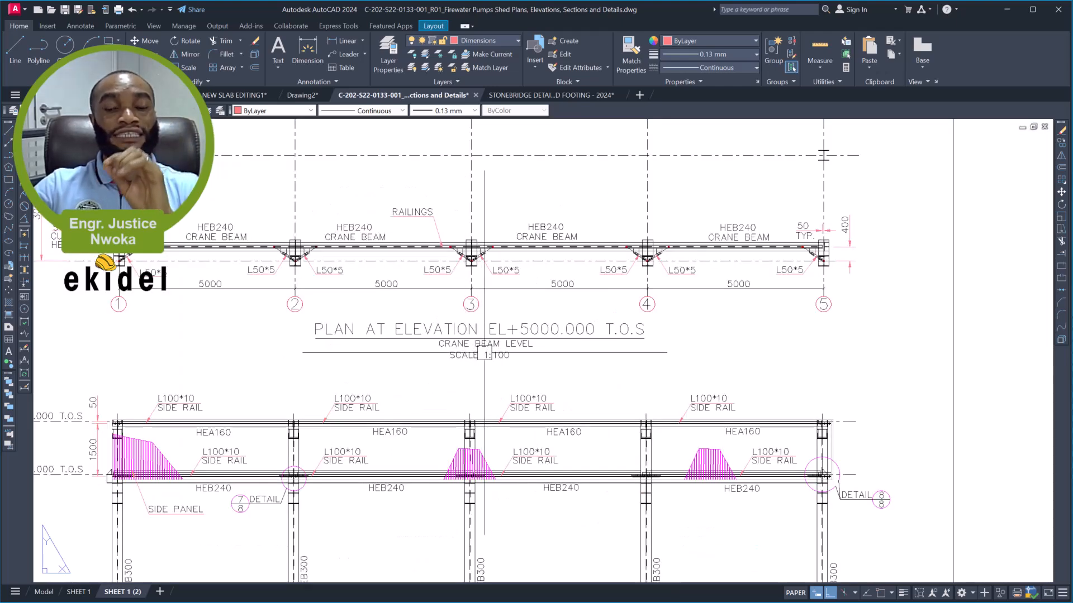
scroll(502, 344, down, 2)
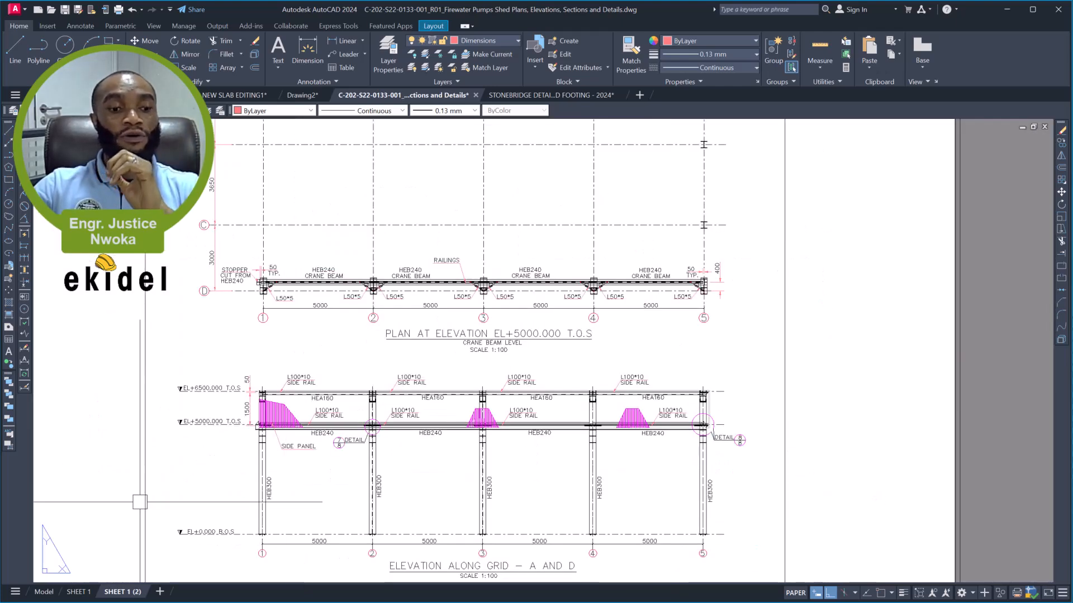
- Return to model space and examine the rafter ridge connection in Detail 01
click(45, 592)
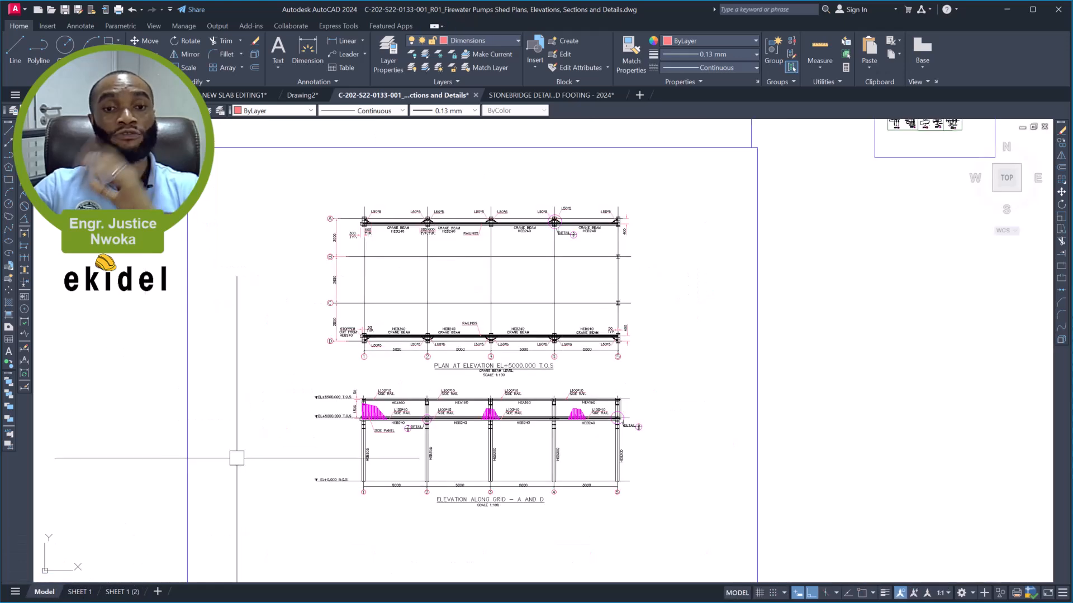
scroll(366, 378, down, 2)
middle_drag(431, 320, 389, 395)
scroll(649, 220, up, 4)
scroll(575, 311, up, 2)
scroll(575, 321, up, 5)
middle_drag(576, 357, 408, 307)
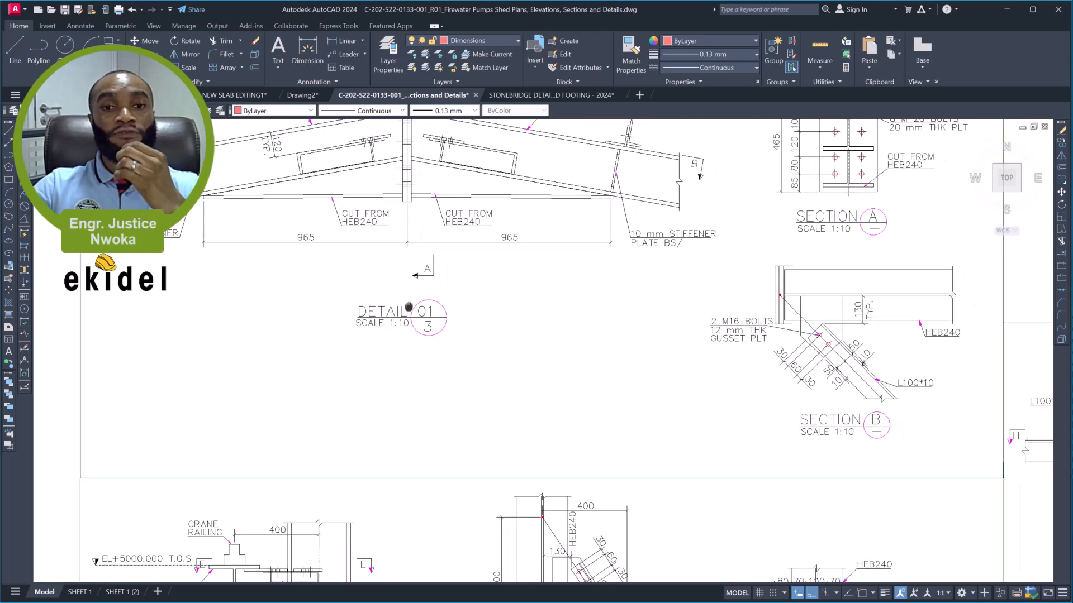
scroll(406, 306, down, 2)
middle_drag(404, 255, 401, 295)
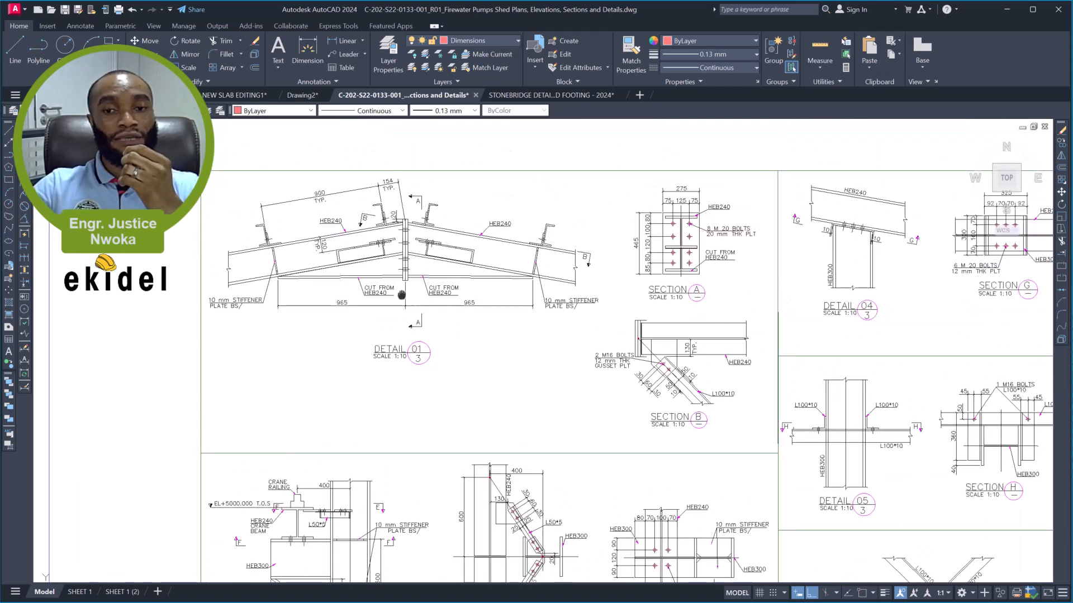
- Inspect Detail 01's Sections A and B and the crane beam bracket in Detail 03 with Sections E and F
scroll(409, 259, up, 2)
scroll(665, 240, down, 2)
scroll(671, 251, up, 2)
mouse_move(669, 251)
middle_down()
mouse_move(687, 277)
mouse_move(625, 265)
mouse_move(618, 225)
middle_up()
scroll(617, 226, down, 2)
mouse_move(572, 358)
middle_down()
mouse_move(592, 283)
mouse_move(647, 189)
middle_up()
mouse_move(590, 336)
middle_down()
mouse_move(645, 296)
mouse_move(755, 278)
middle_up()
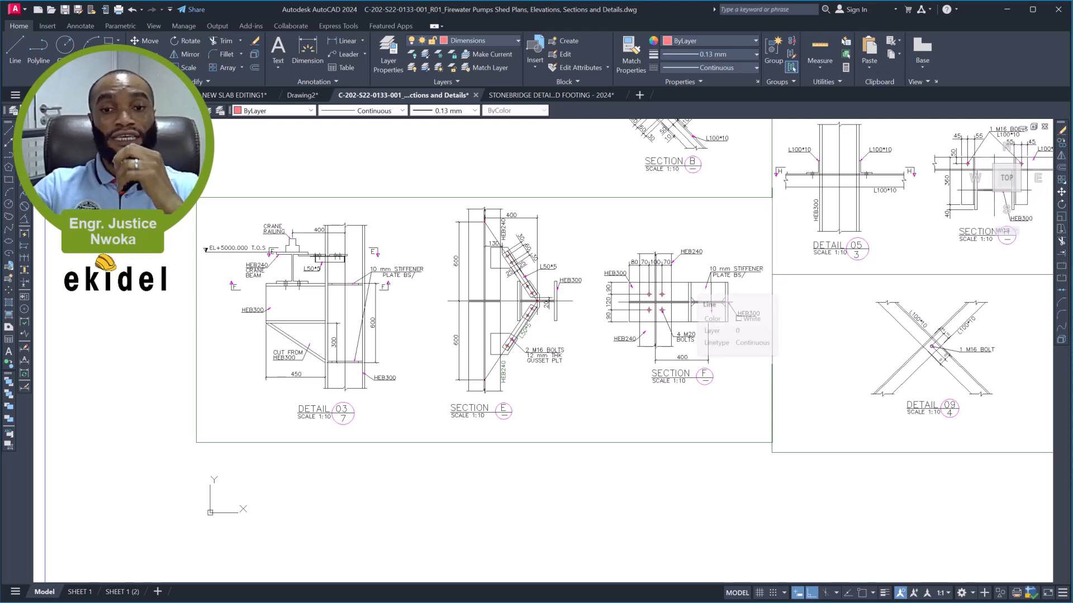
- Examine the rafter-to-column connection in Detail 02 with Section C, and the detail frames' place among the other model space drawings
scroll(567, 247, down, 10)
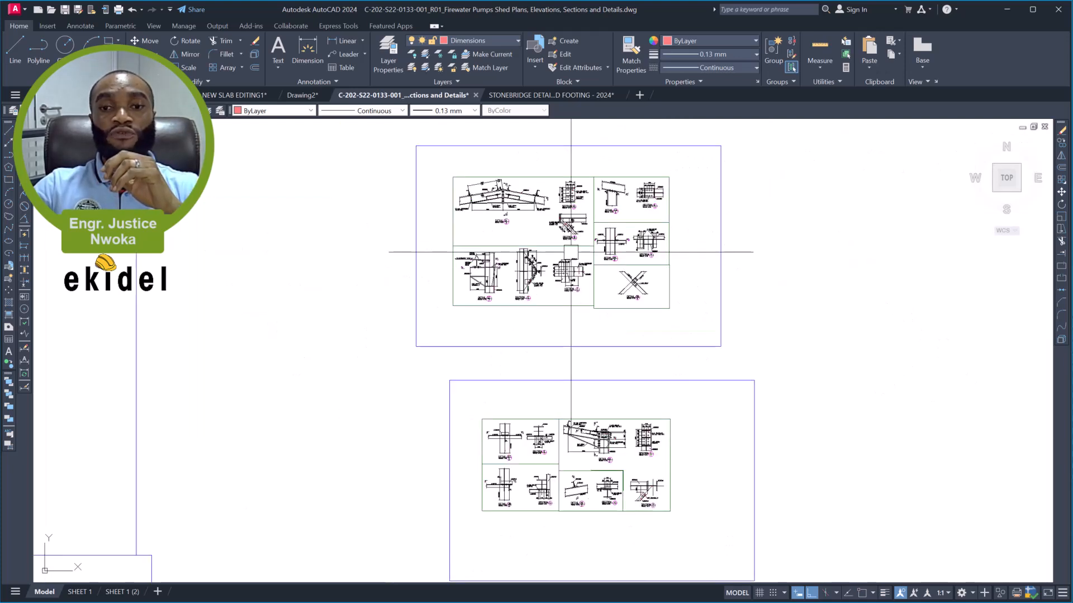
scroll(614, 391, up, 5)
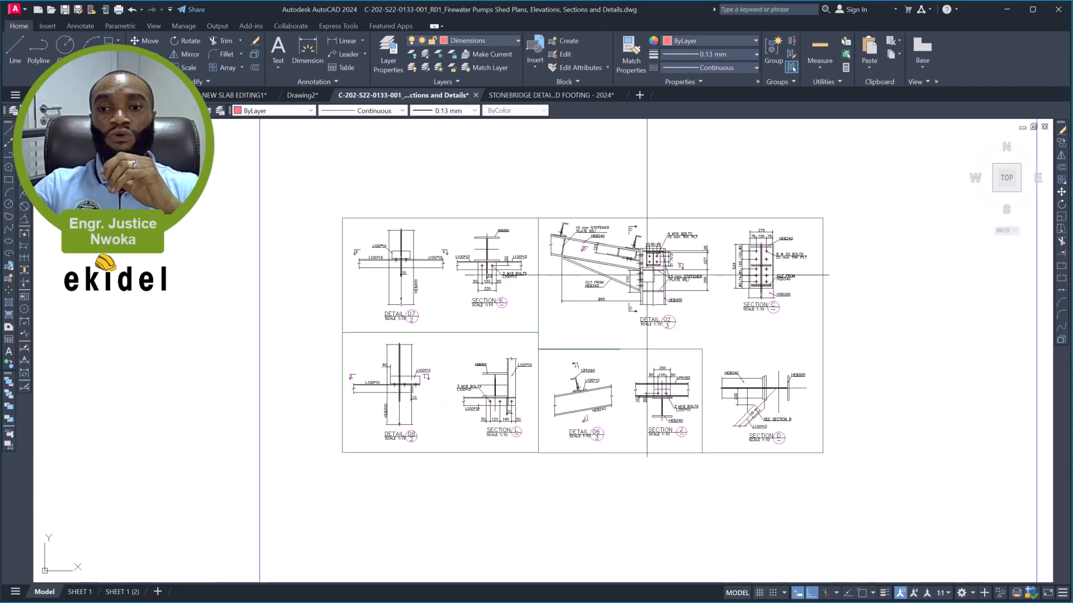
scroll(658, 269, up, 2)
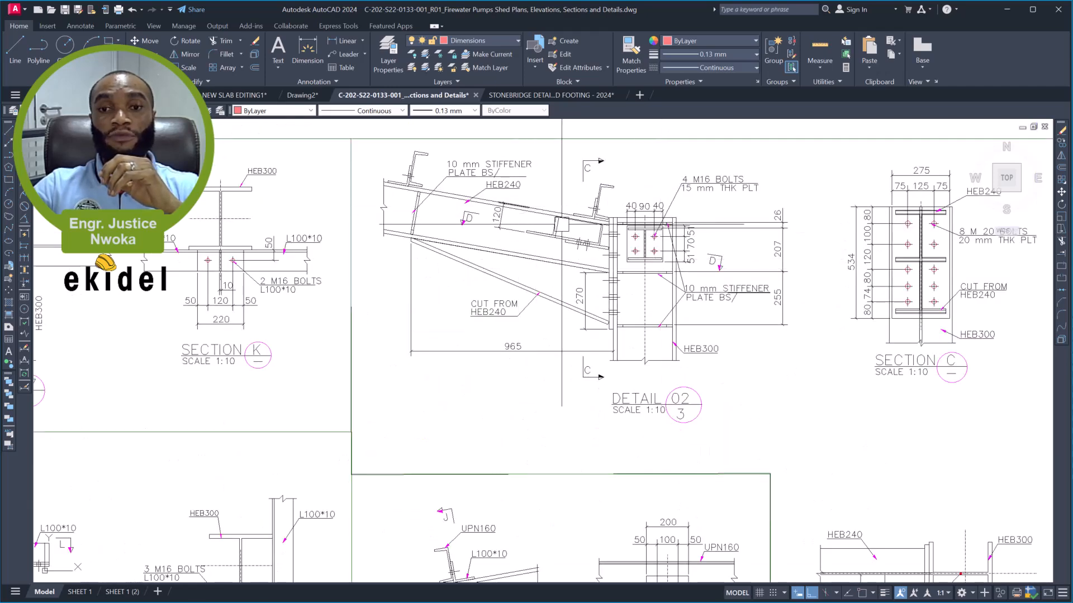
middle_drag(634, 274, 603, 268)
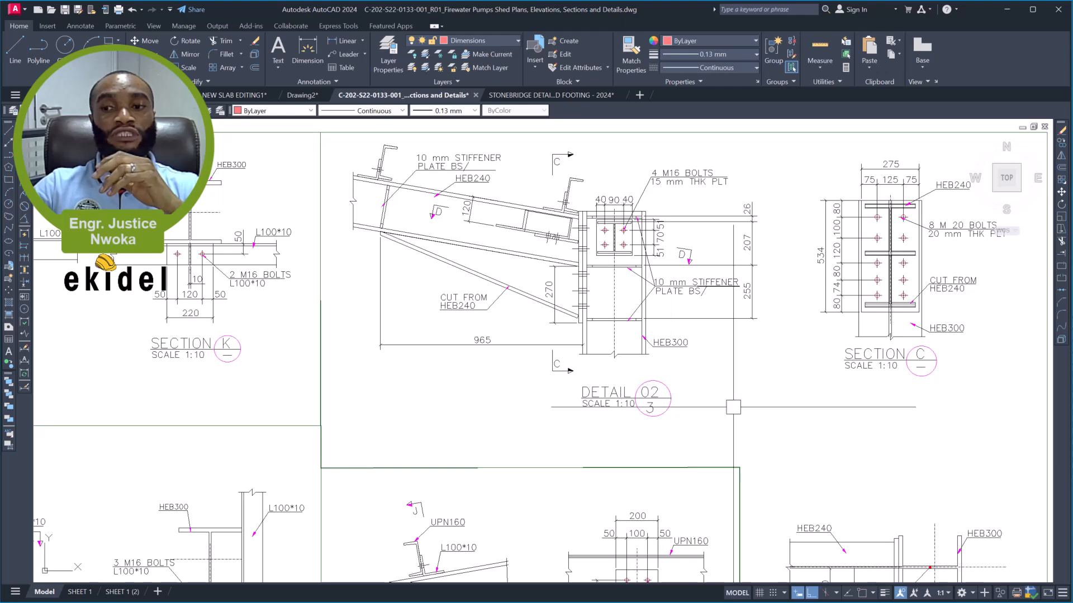
scroll(699, 330, down, 2)
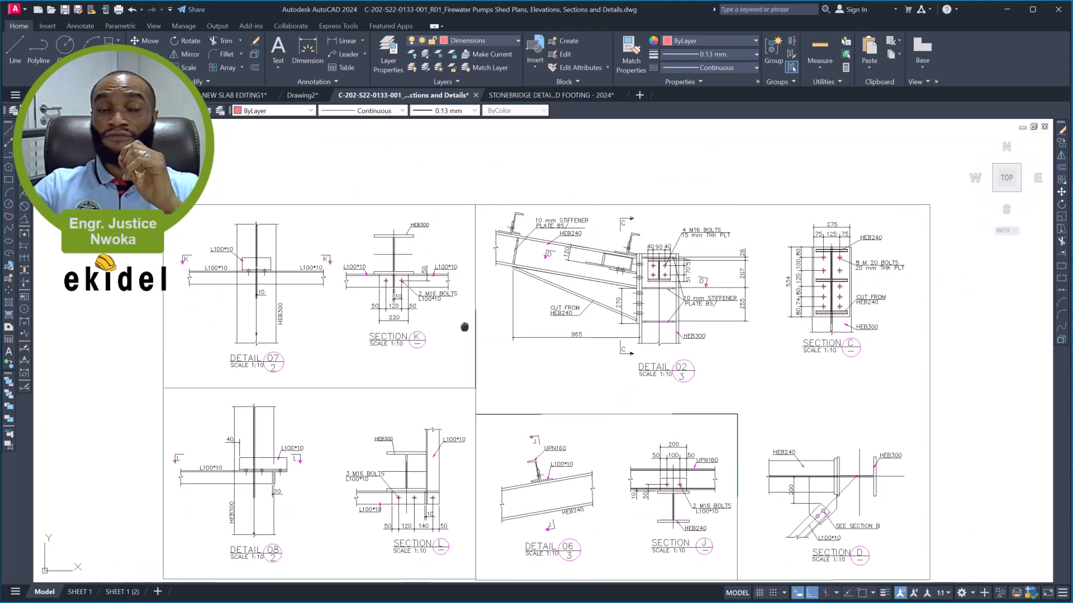
middle_drag(462, 323, 545, 282)
scroll(545, 282, down, 6)
middle_drag(395, 287, 690, 321)
scroll(688, 320, down, 2)
middle_drag(464, 294, 626, 305)
scroll(625, 305, down, 2)
scroll(559, 262, down, 2)
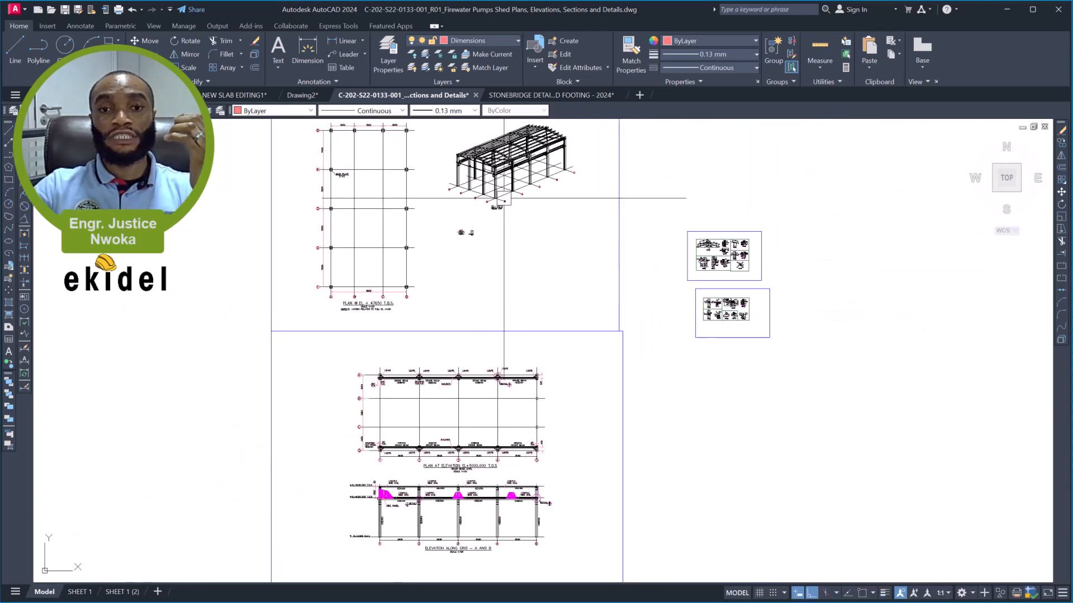
- Erase the four viewports on SHEET 1 that show the plan, 3D view, Section A-A and base plate details
click(79, 592)
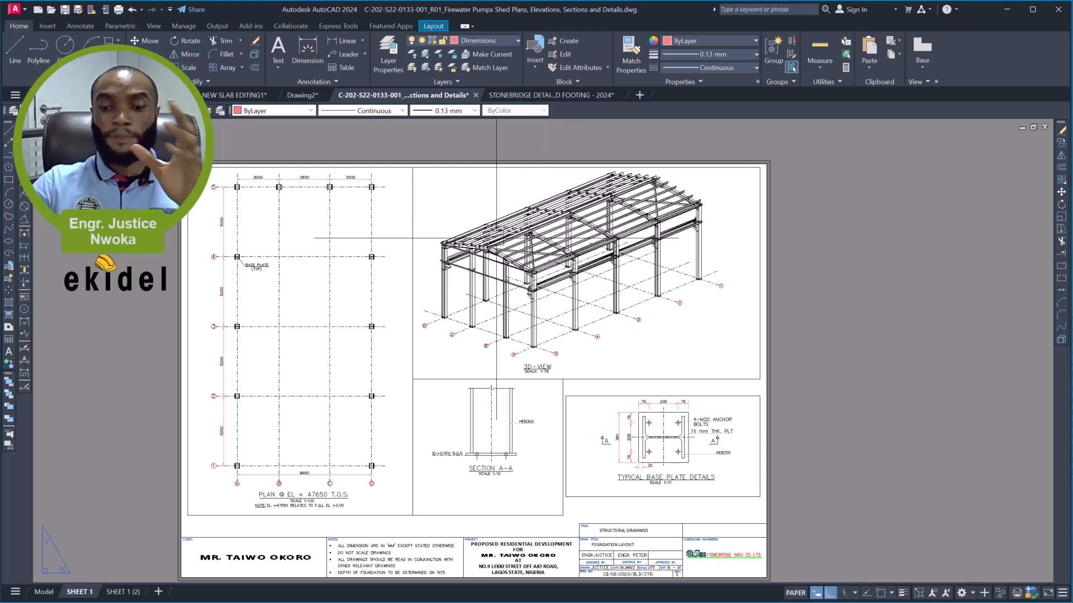
middle_drag(494, 238, 504, 218)
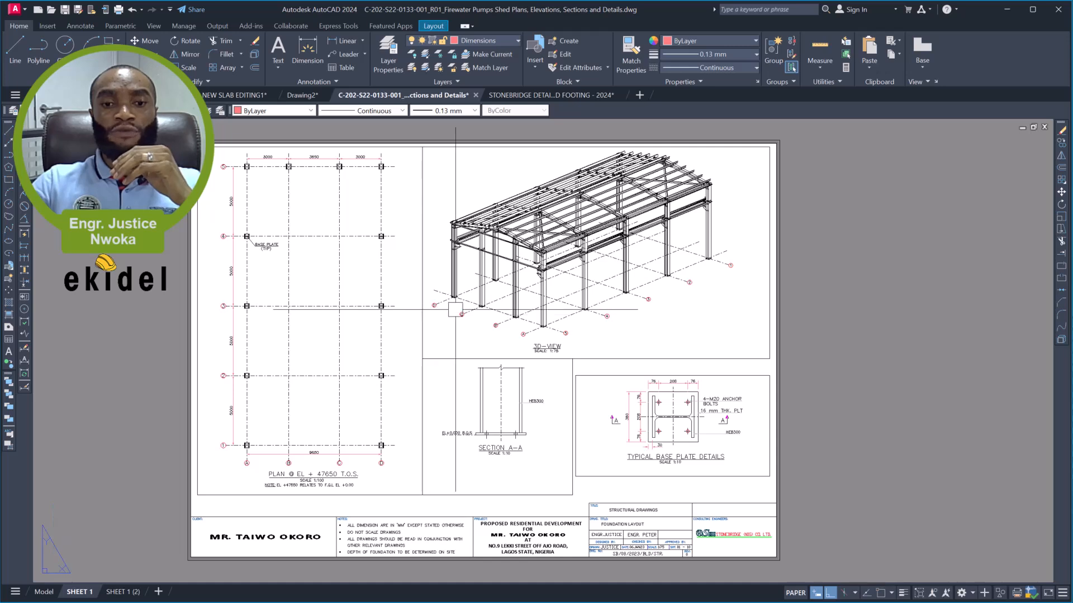
click(447, 339)
click(394, 385)
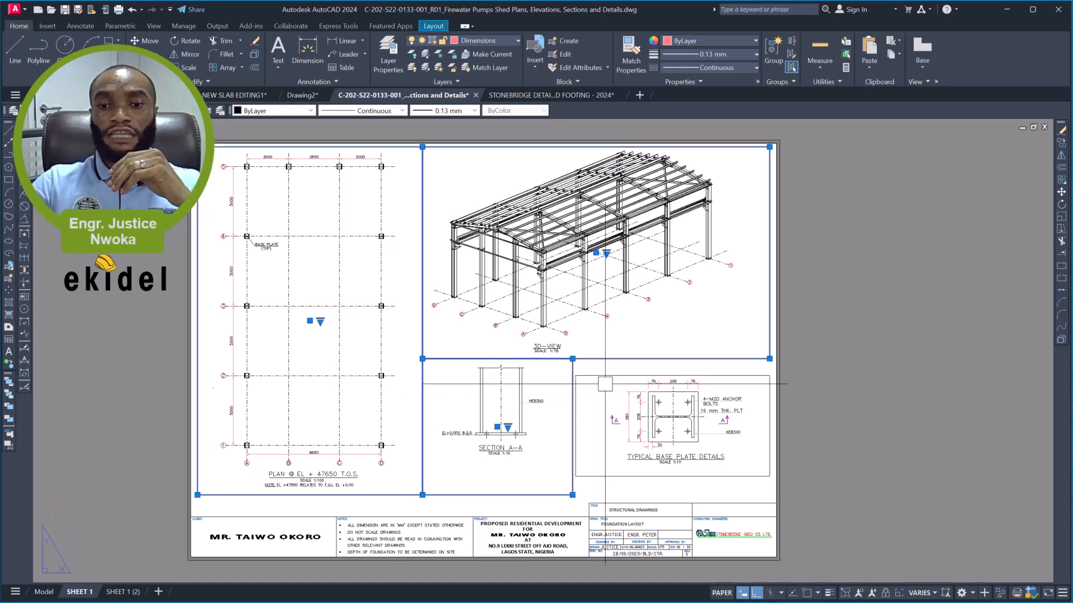
click(588, 387)
click(583, 374)
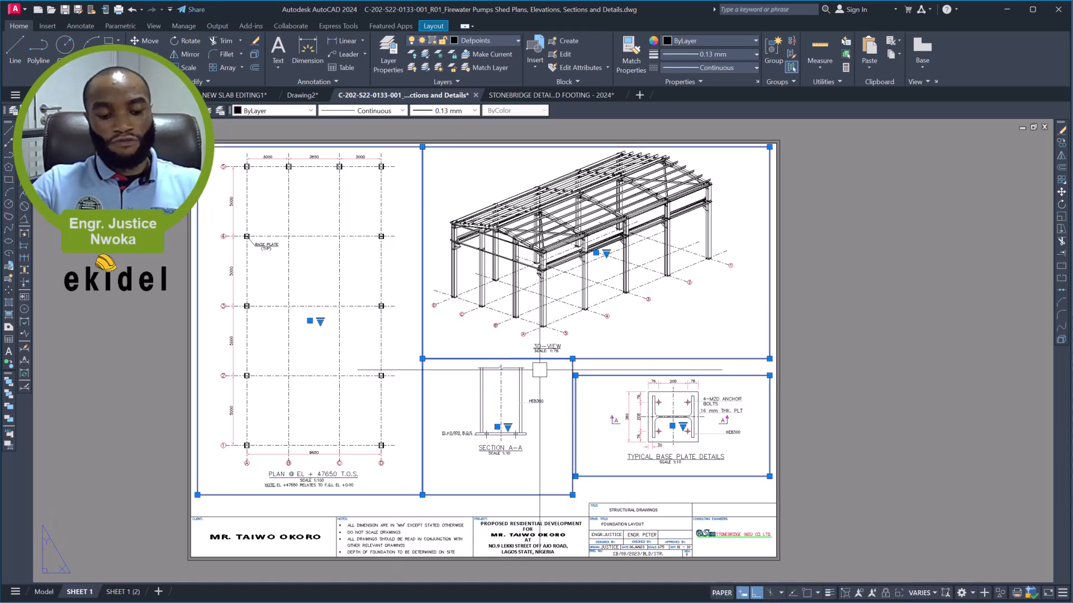
text(E)
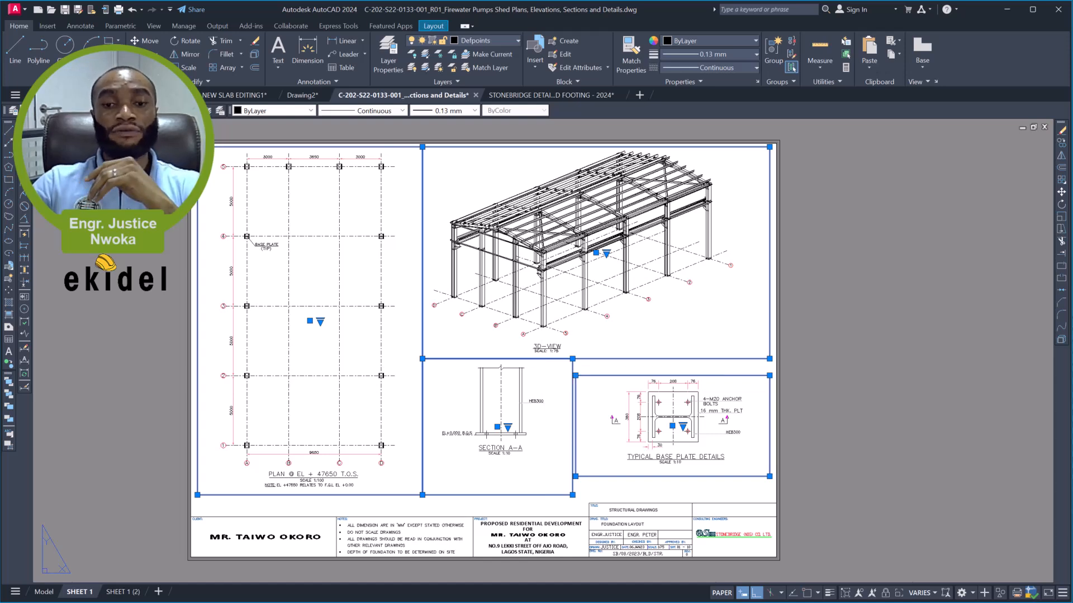
key(Return)
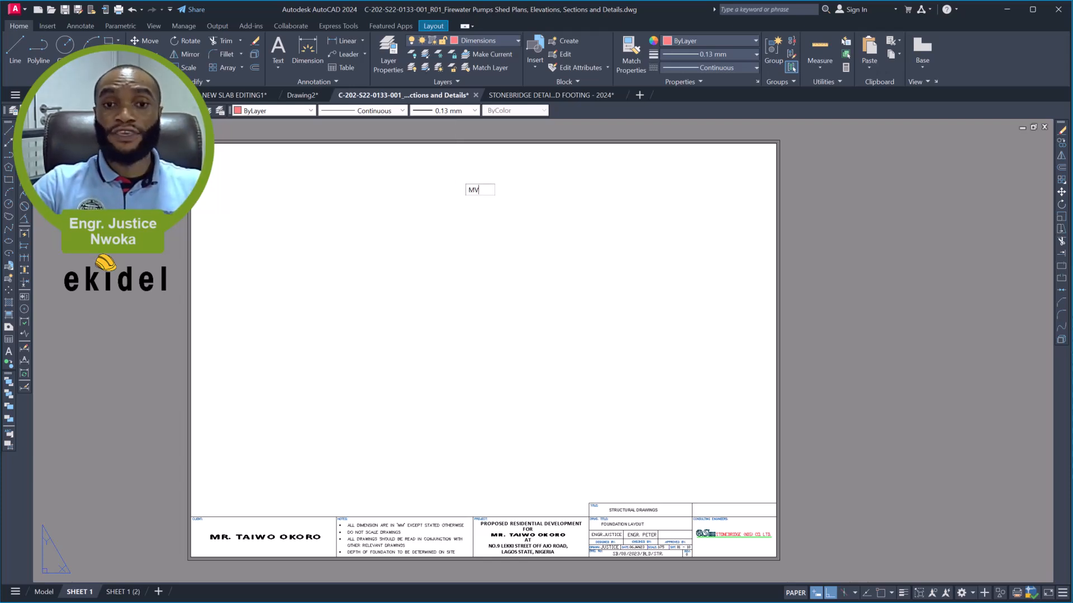
- Create one large rectangular viewport with MV in the emptied drawing area of SHEET 1, above the title block
key(Return)
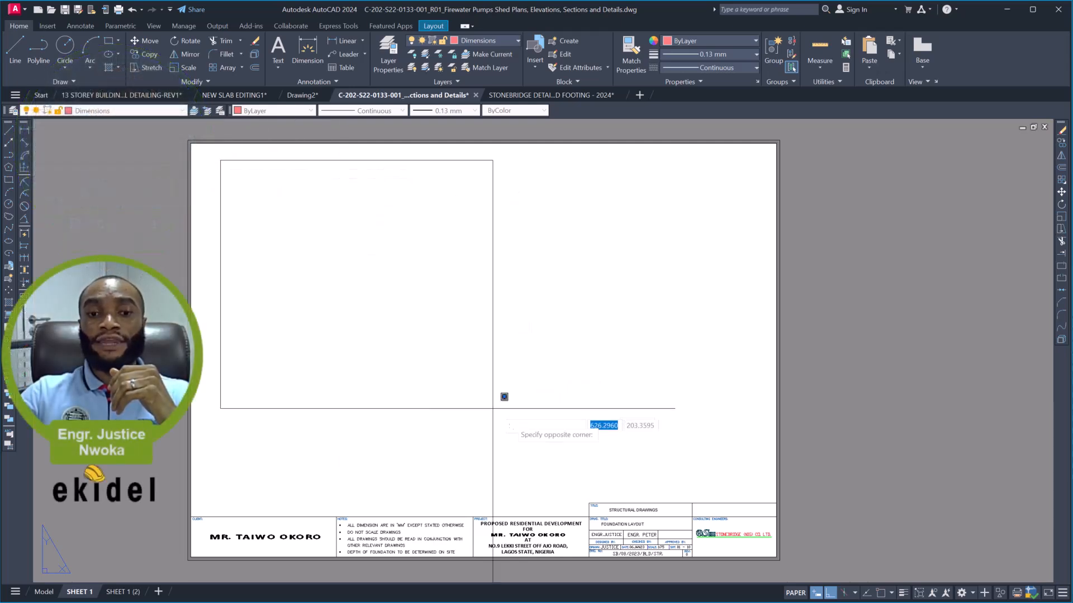
click(537, 455)
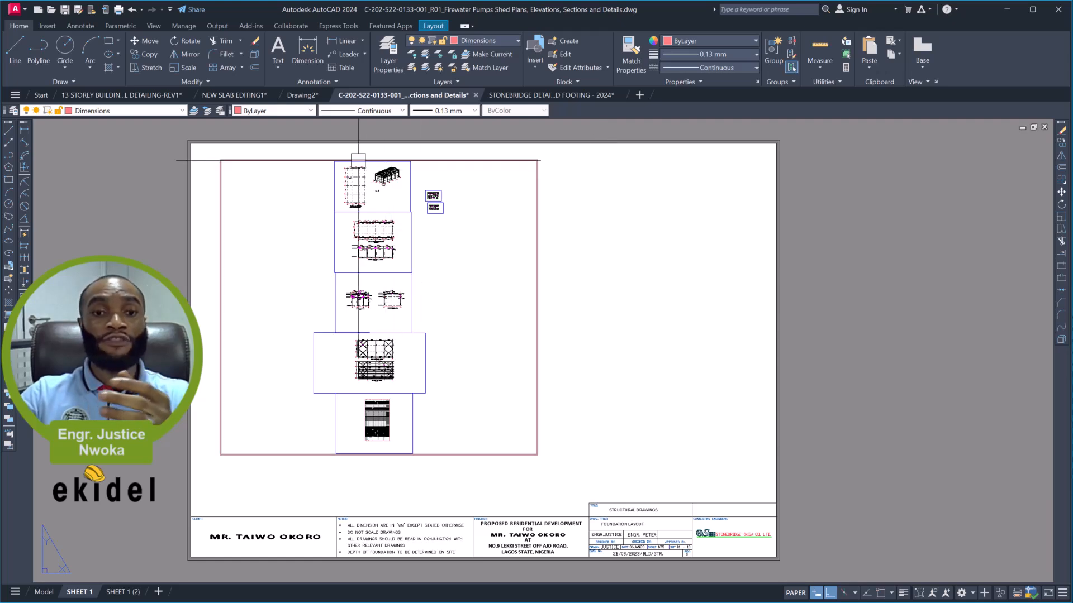
- Move the large viewport's frame on SHEET 1 to the Defpoints layer and check its layer assignment
click(537, 179)
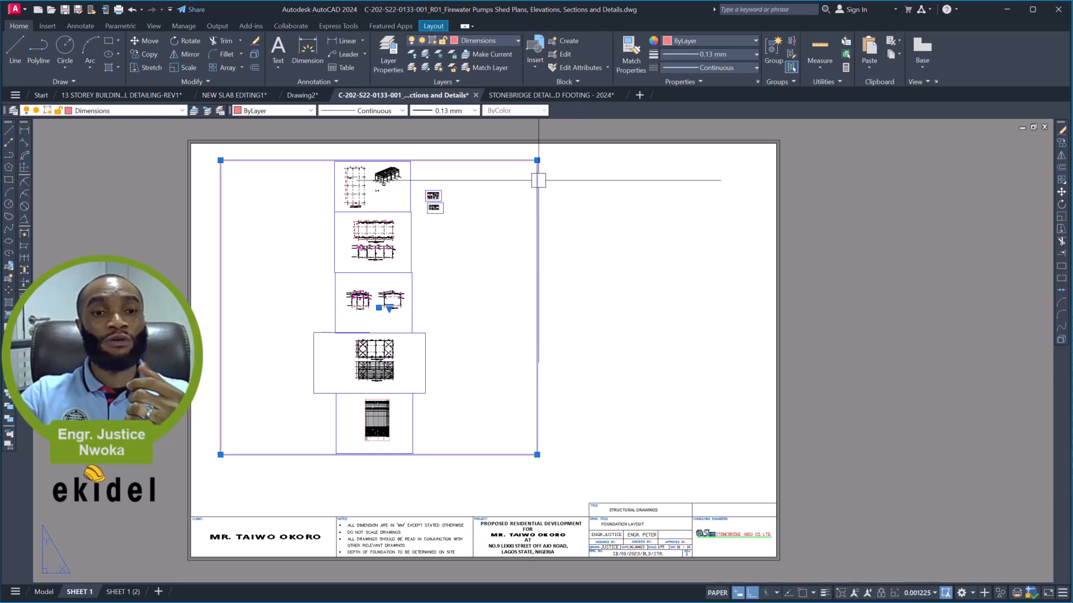
click(112, 111)
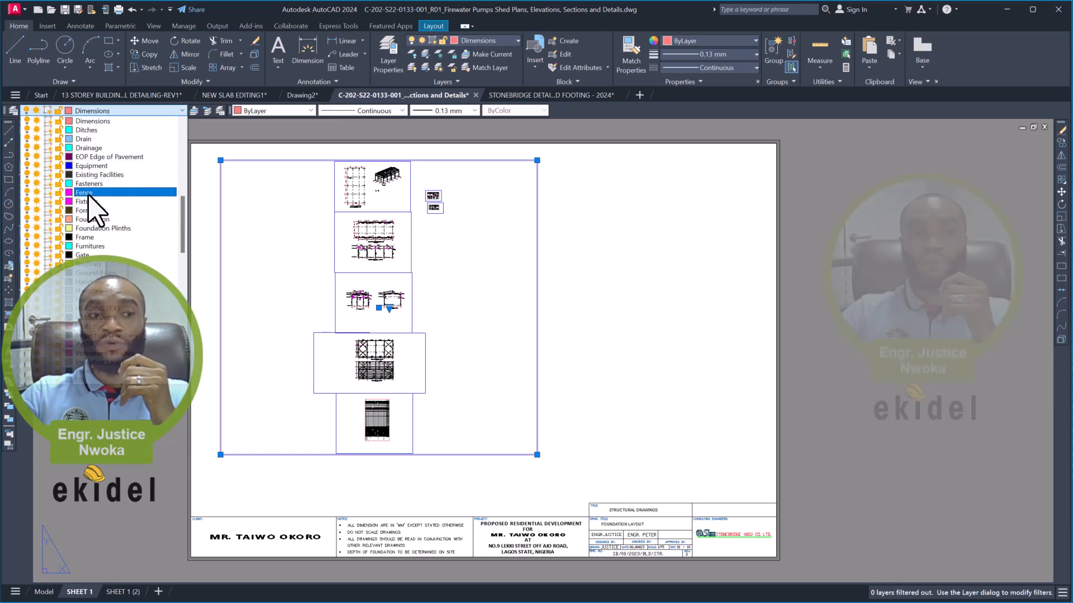
scroll(103, 154, up, 1)
scroll(96, 138, up, 1)
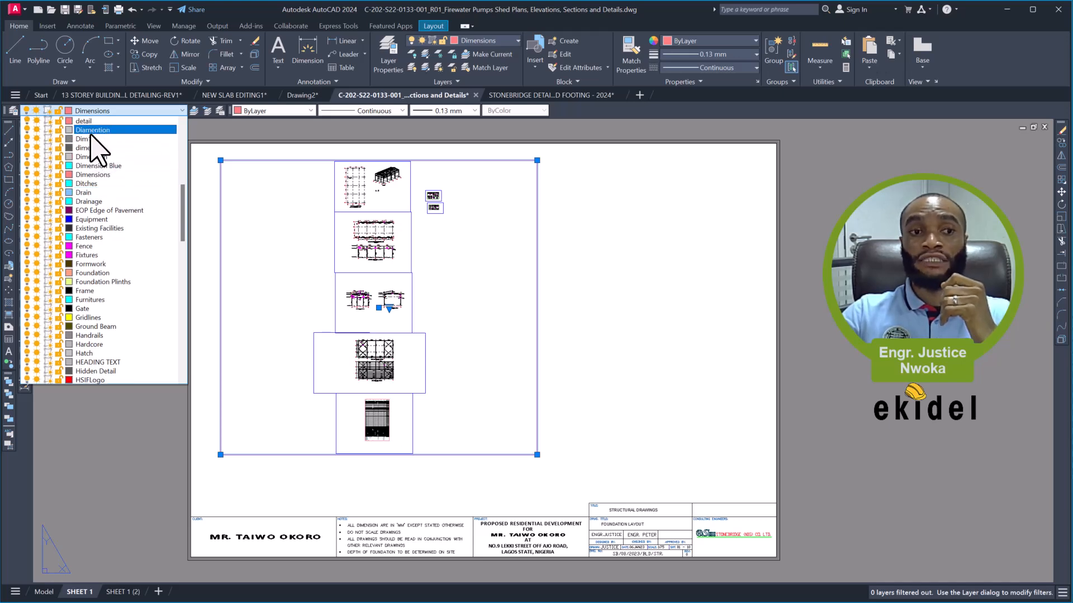
scroll(94, 141, up, 4)
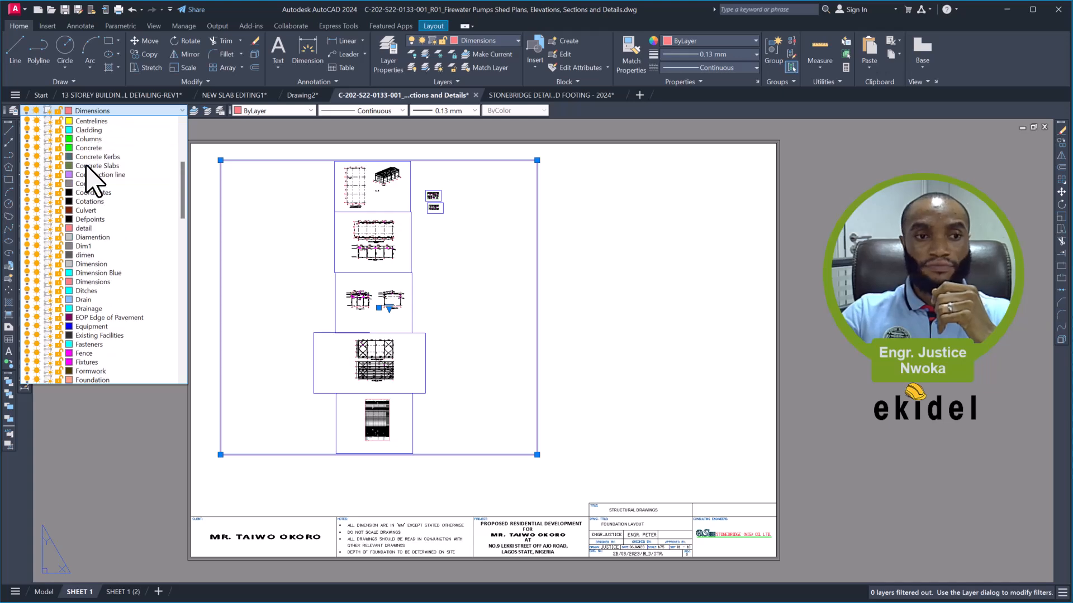
click(89, 220)
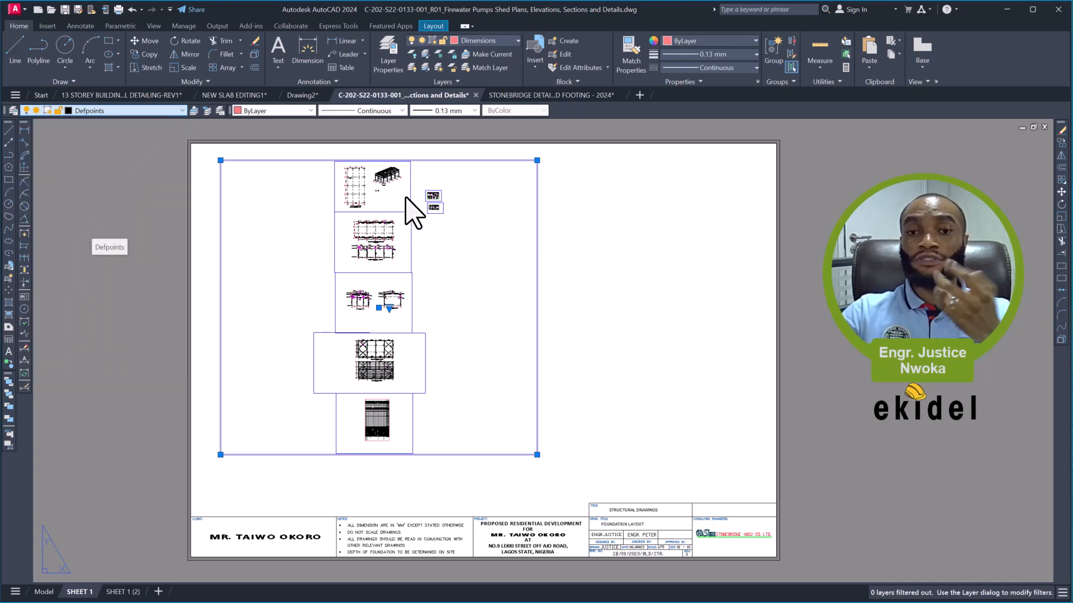
key(Escape)
click(503, 161)
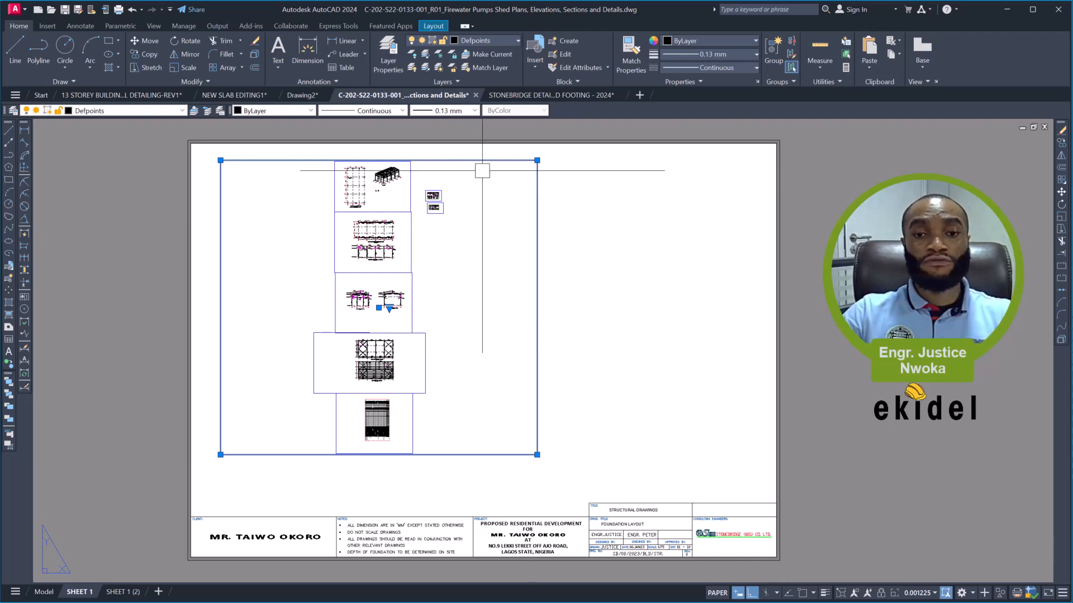
key(Escape)
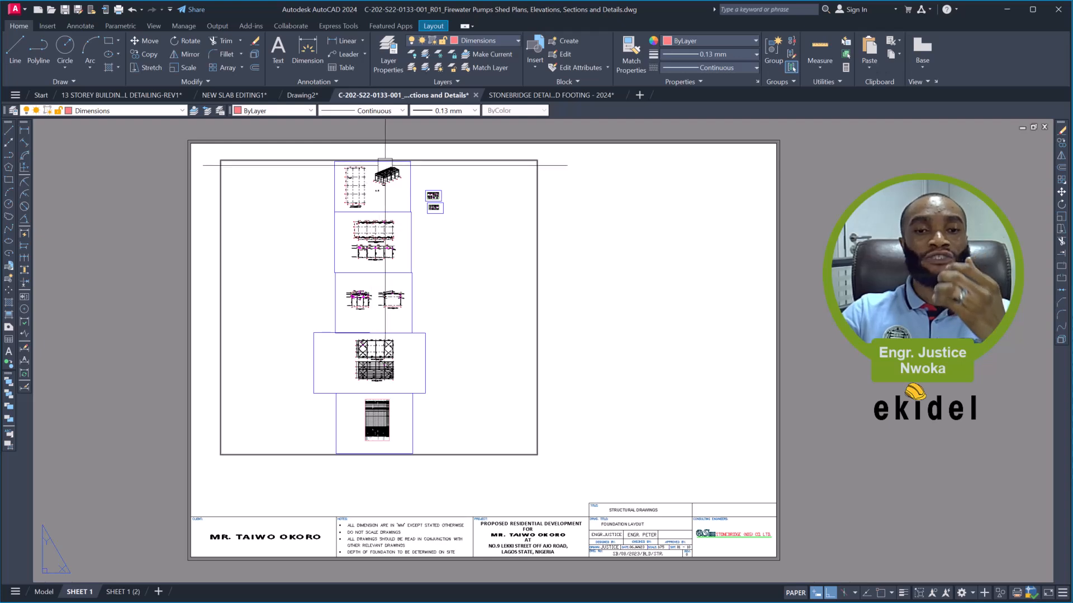
- Stretch two opposite corners of the viewport, with Ortho off for the second, so it fills the sheet area above the title block
click(536, 180)
click(537, 160)
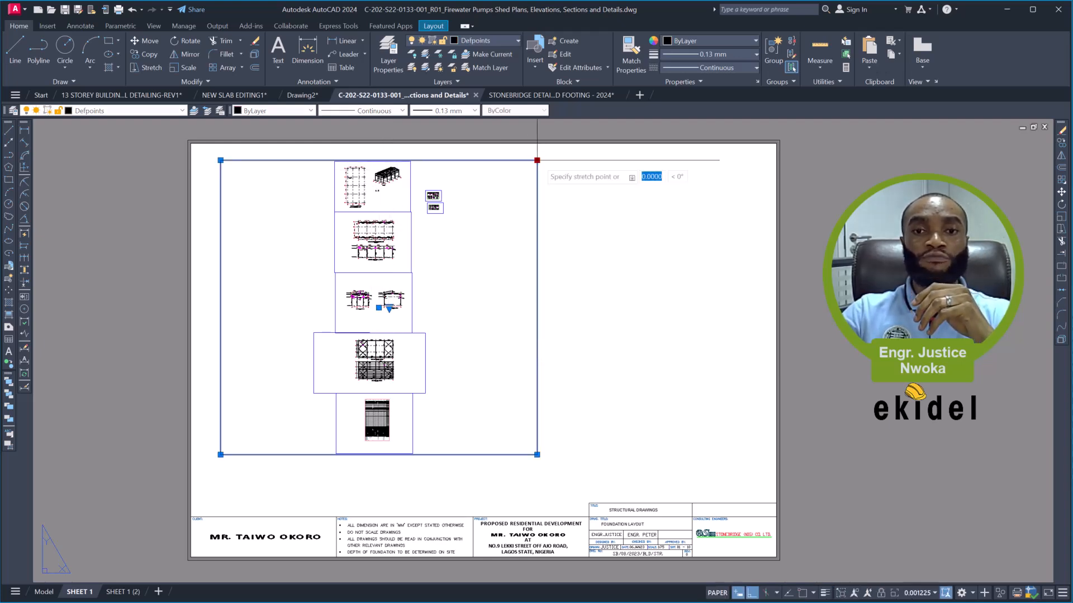
click(764, 170)
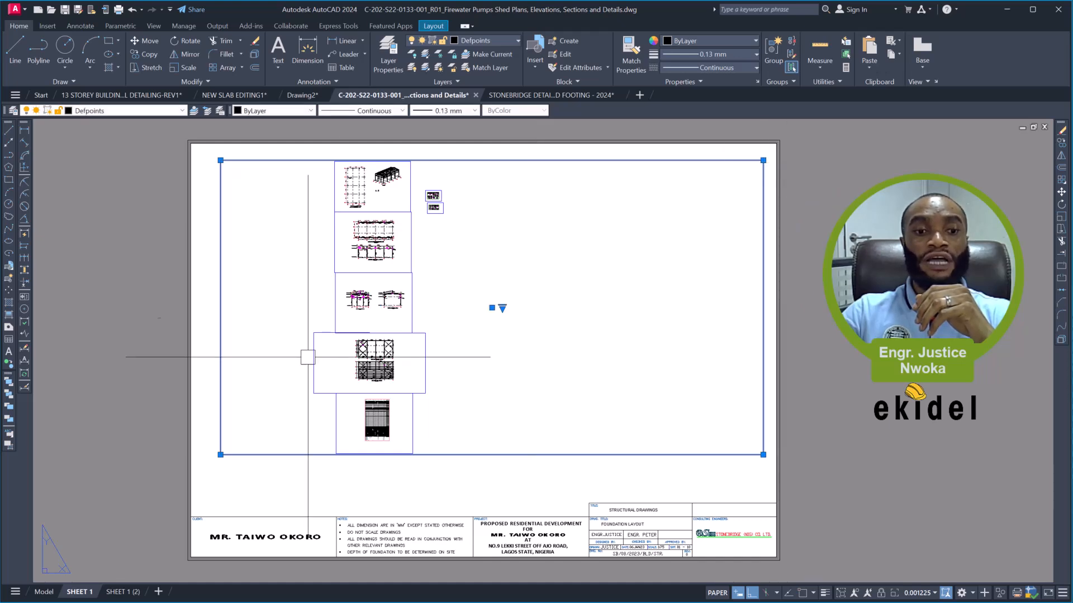
click(220, 454)
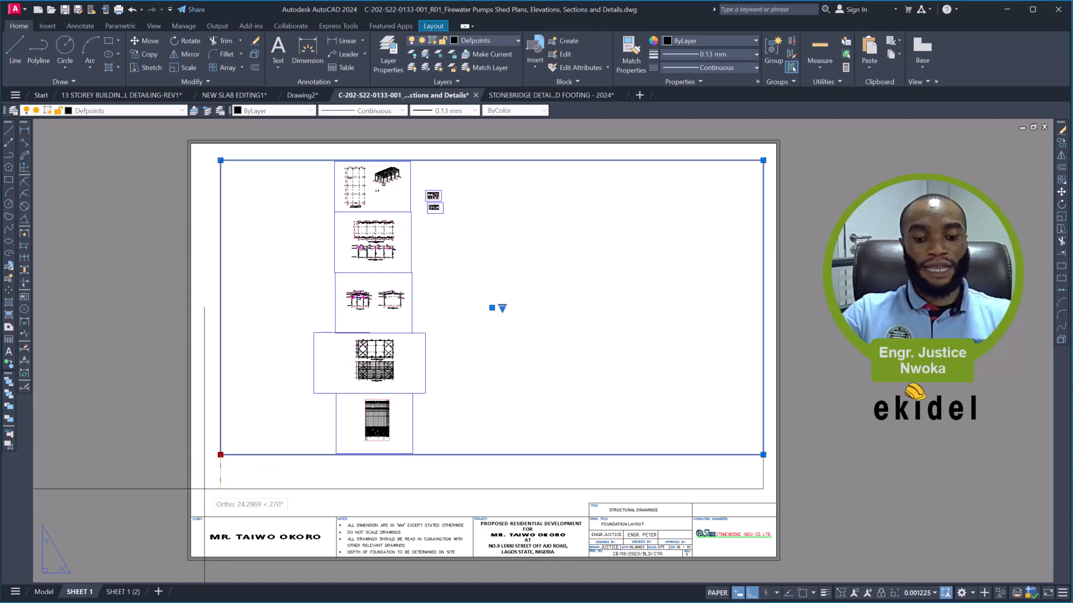
key(F8)
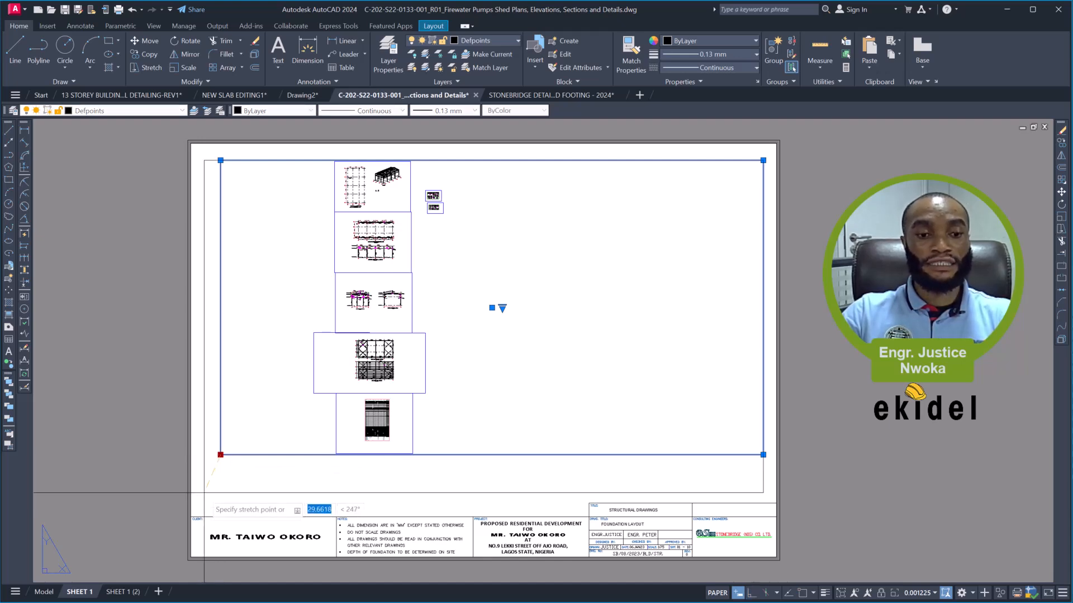
click(201, 497)
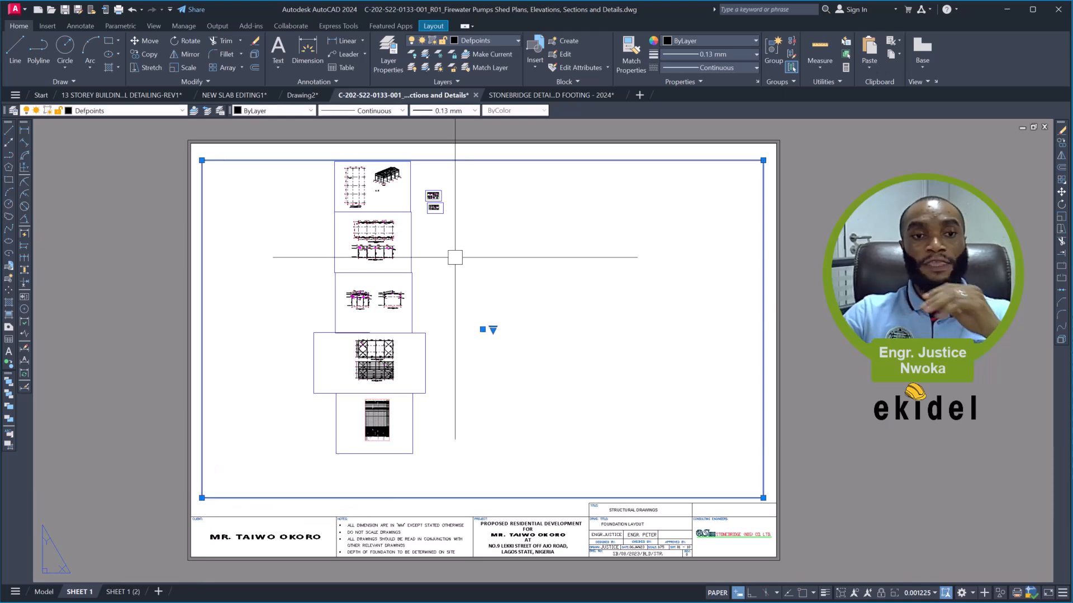
key(Escape)
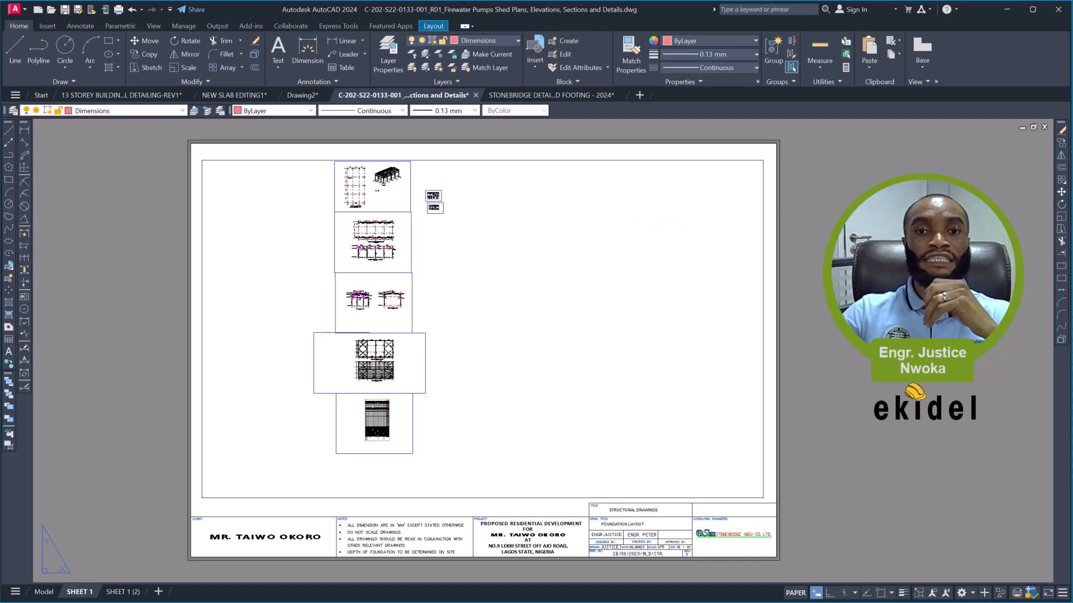
- Activate the large viewport and frame the column plan and the 3D view inside it
double_click(502, 207)
middle_drag(446, 205, 489, 289)
scroll(415, 275, up, 4)
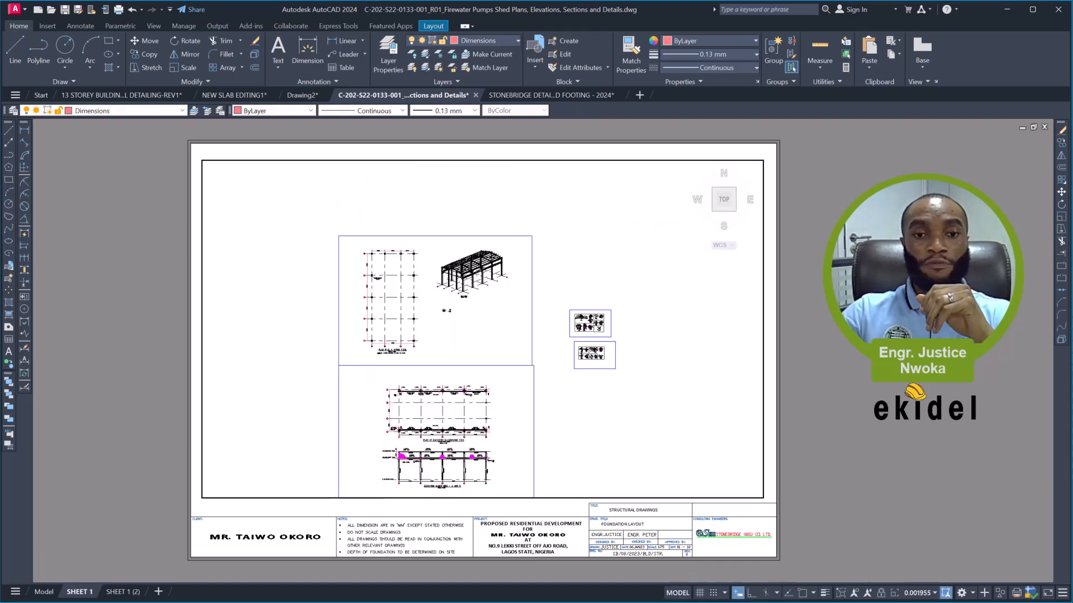
scroll(415, 275, up, 4)
scroll(416, 275, up, 3)
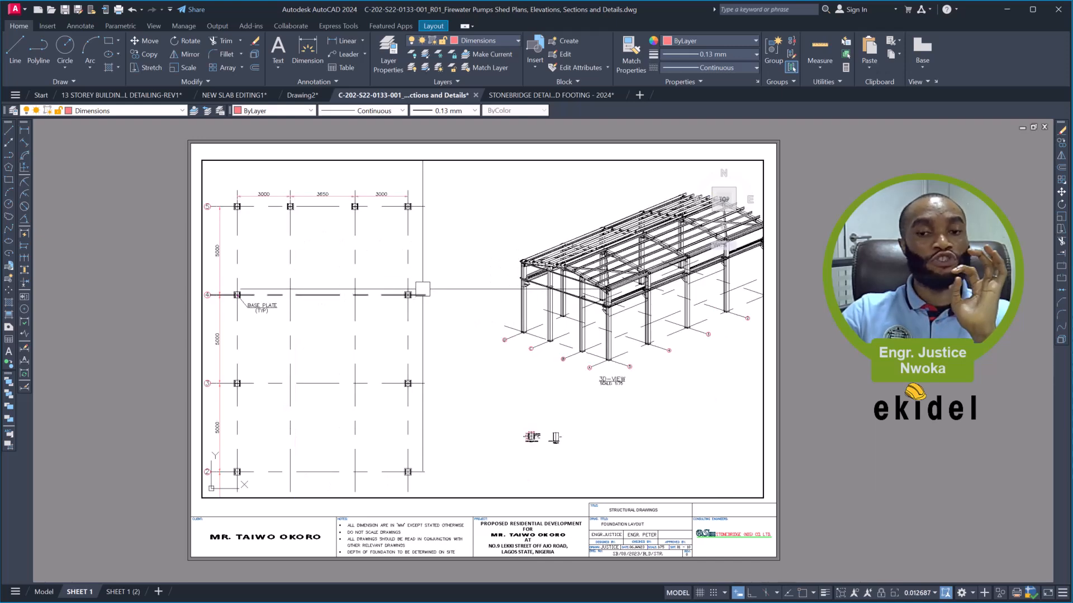
- Compare the scale notes below the 3D view and the plan at EL + 47650 T.O.S. inside the viewport
scroll(430, 274, down, 3)
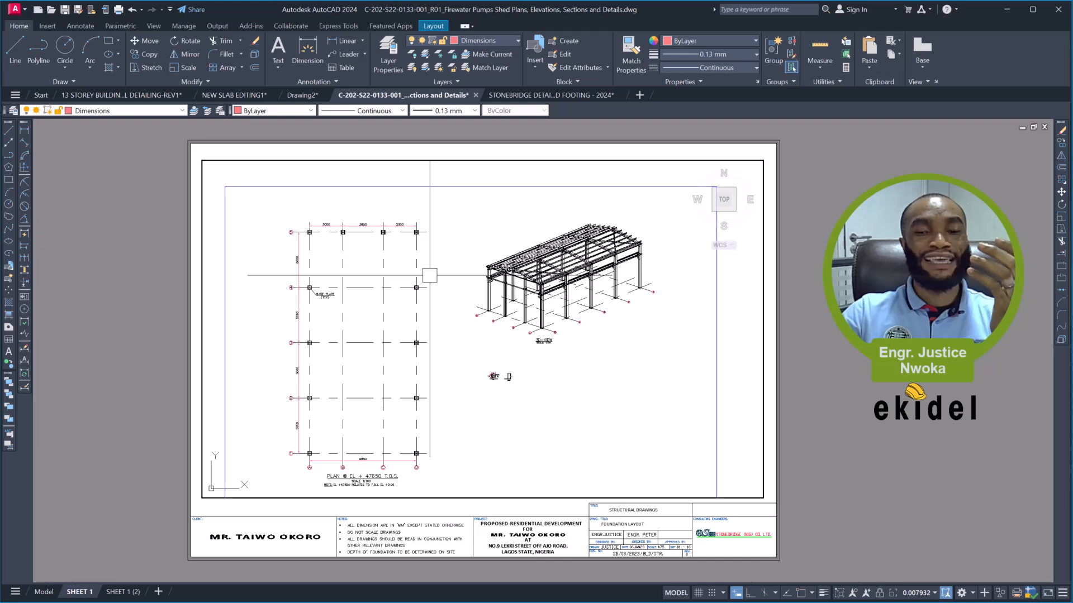
scroll(541, 340, up, 5)
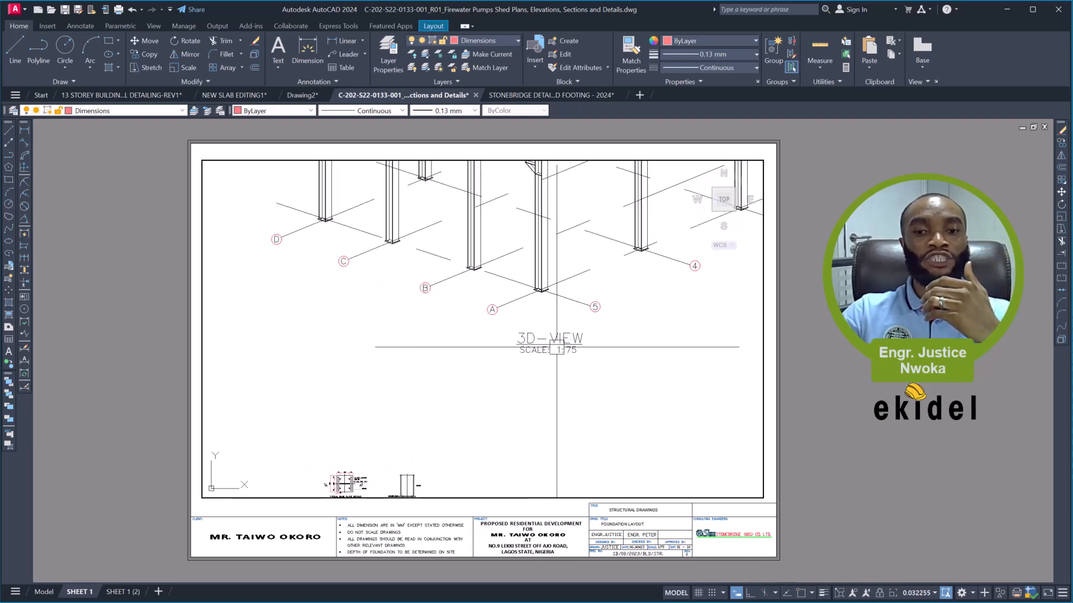
scroll(557, 347, down, 6)
scroll(540, 342, up, 5)
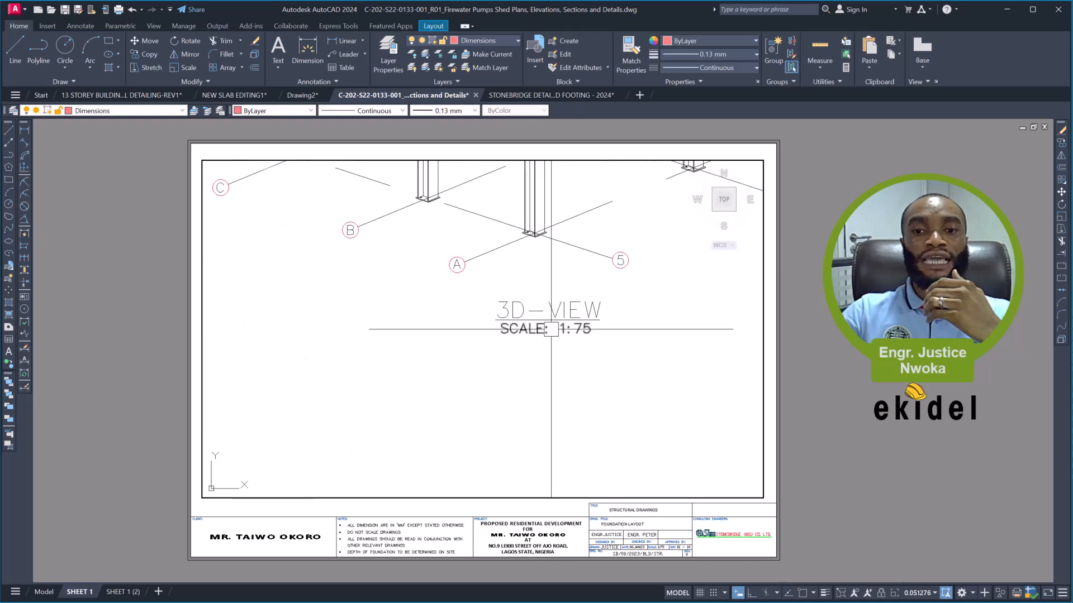
scroll(549, 331, down, 5)
middle_drag(464, 356, 602, 293)
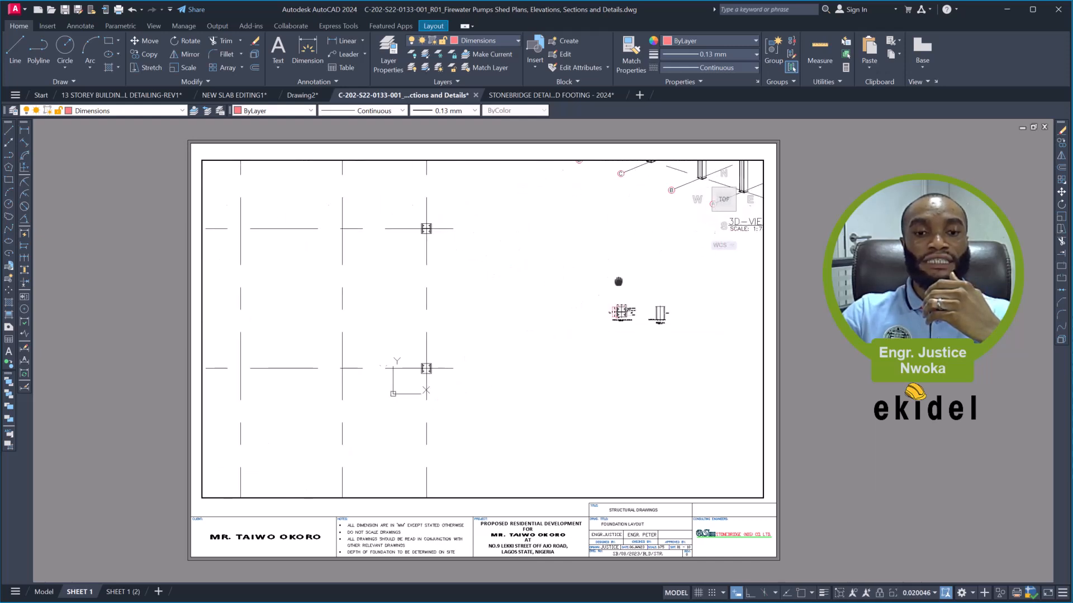
scroll(496, 325, down, 4)
middle_drag(451, 364, 460, 321)
scroll(432, 384, up, 2)
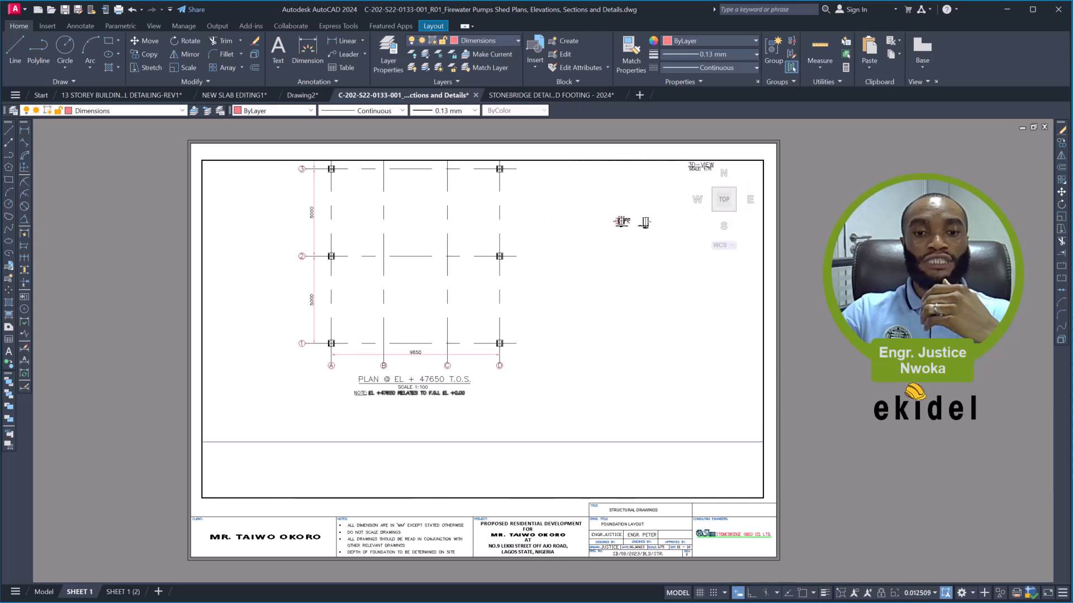
scroll(429, 385, up, 3)
scroll(407, 389, down, 3)
middle_drag(553, 349, 407, 434)
scroll(475, 304, up, 5)
scroll(504, 300, down, 2)
middle_drag(424, 390, 570, 296)
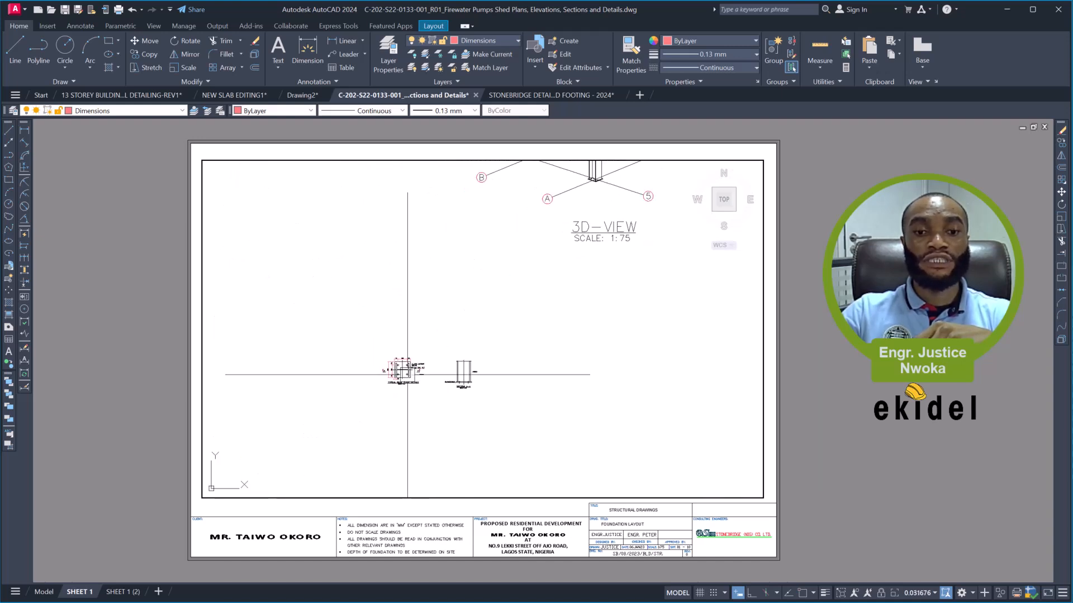
- Check the scale notes of the typical base plate details and Section A-A against the plan and 3D view
scroll(408, 374, up, 8)
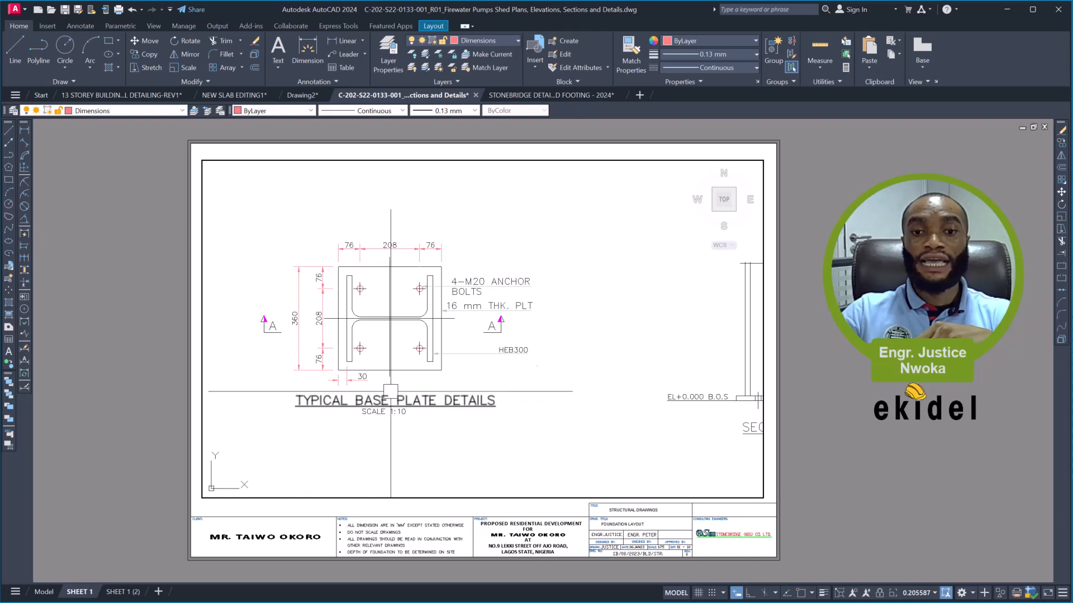
scroll(390, 391, down, 4)
scroll(530, 253, down, 8)
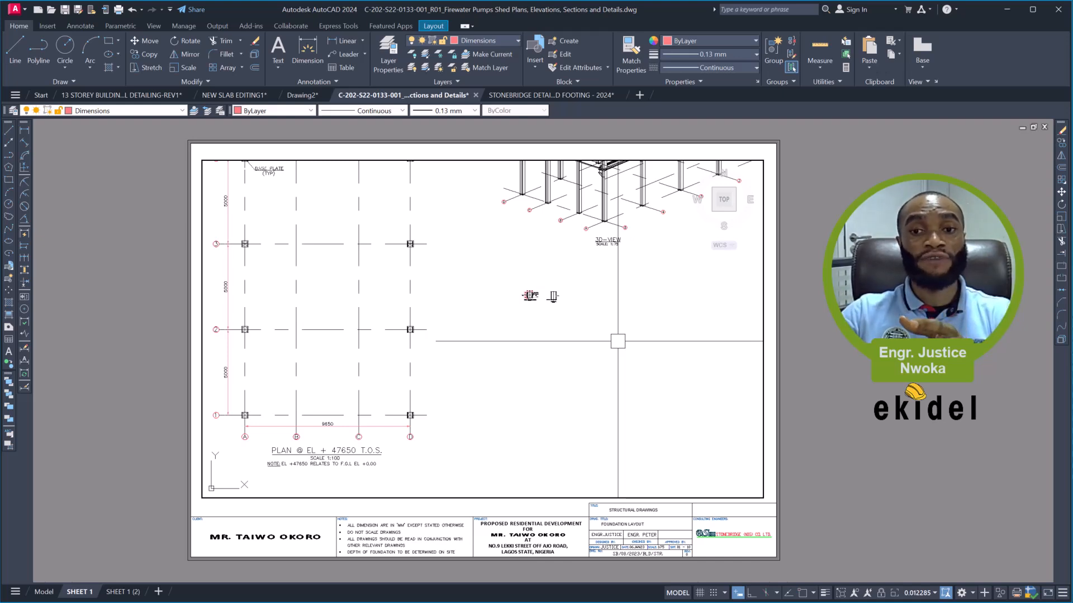
scroll(639, 239, up, 4)
scroll(639, 239, down, 4)
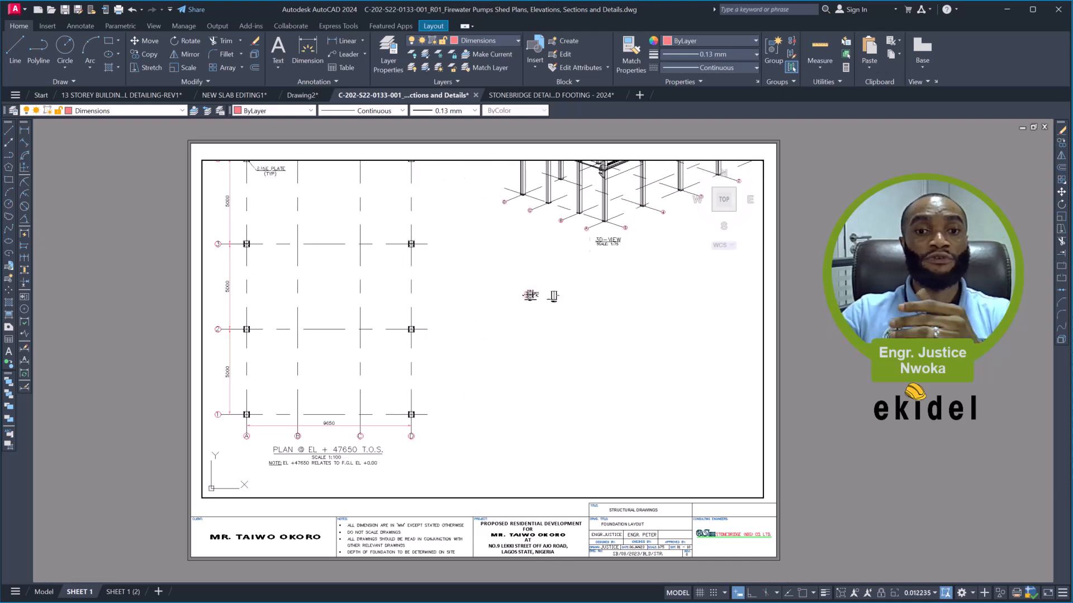
scroll(322, 466, up, 2)
scroll(322, 466, down, 4)
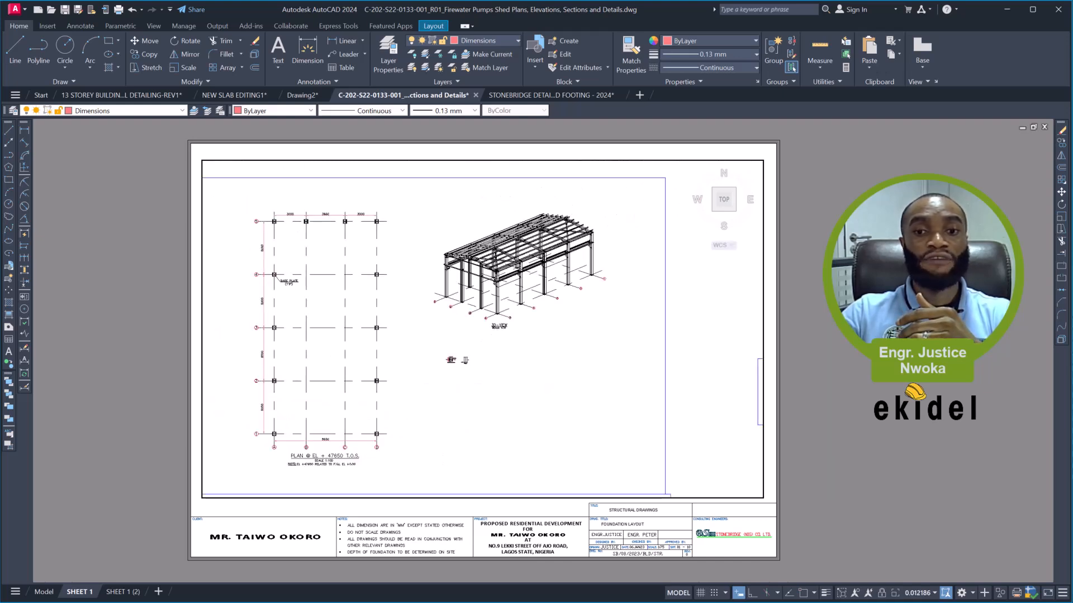
scroll(486, 373, up, 8)
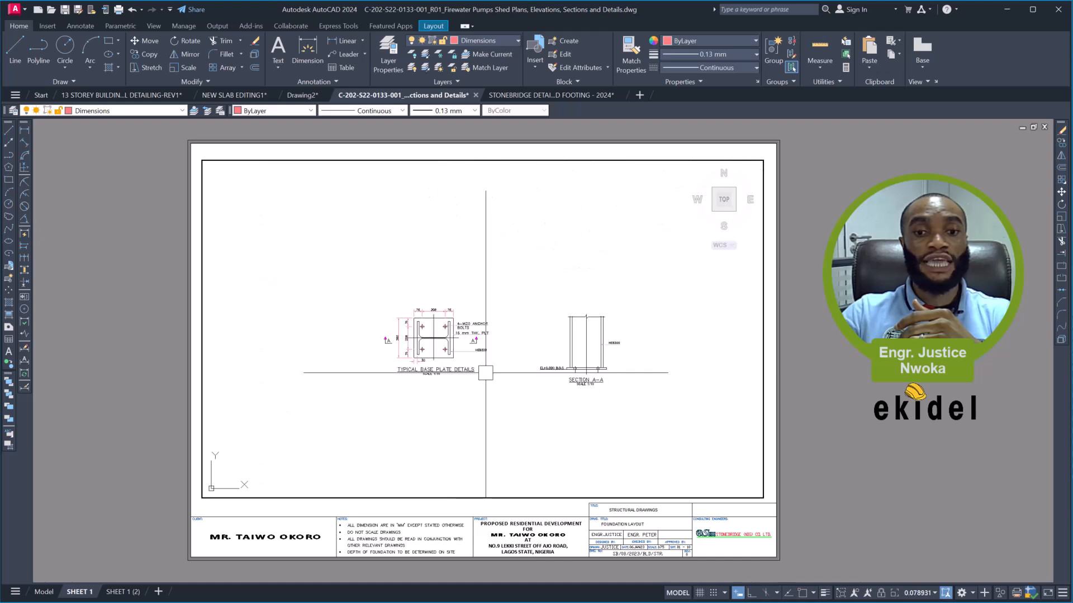
scroll(531, 379, up, 4)
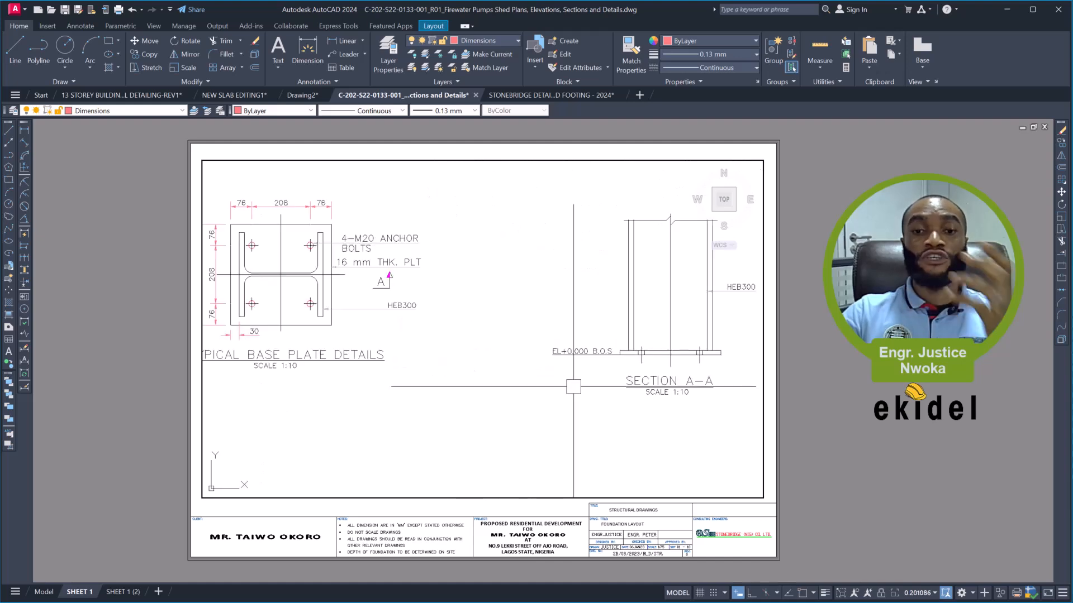
scroll(573, 387, down, 8)
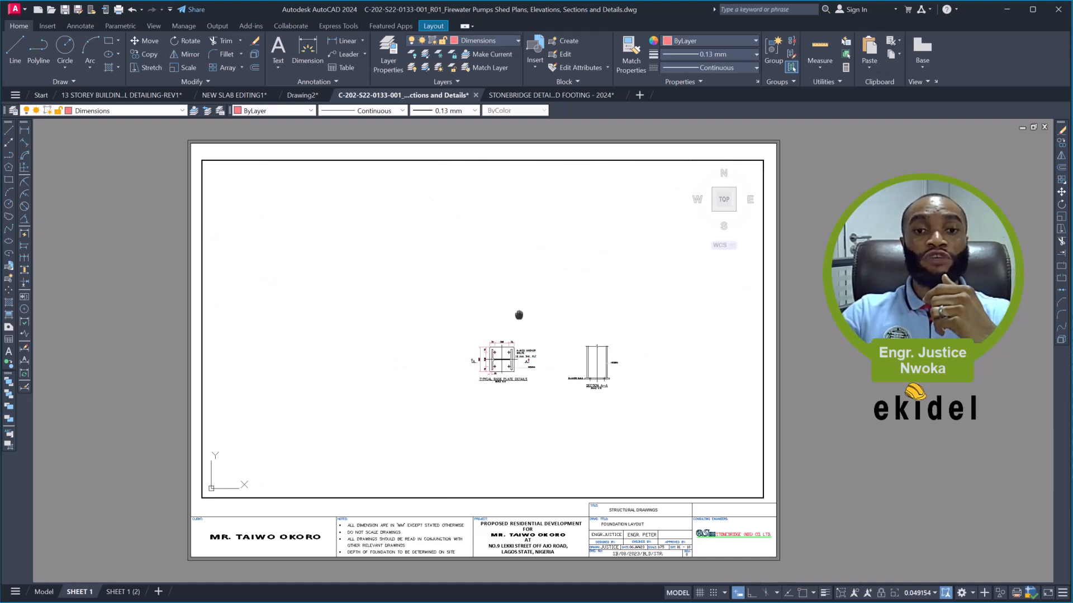
scroll(534, 351, down, 3)
scroll(423, 343, up, 1)
middle_drag(421, 347, 533, 308)
scroll(491, 410, down, 3)
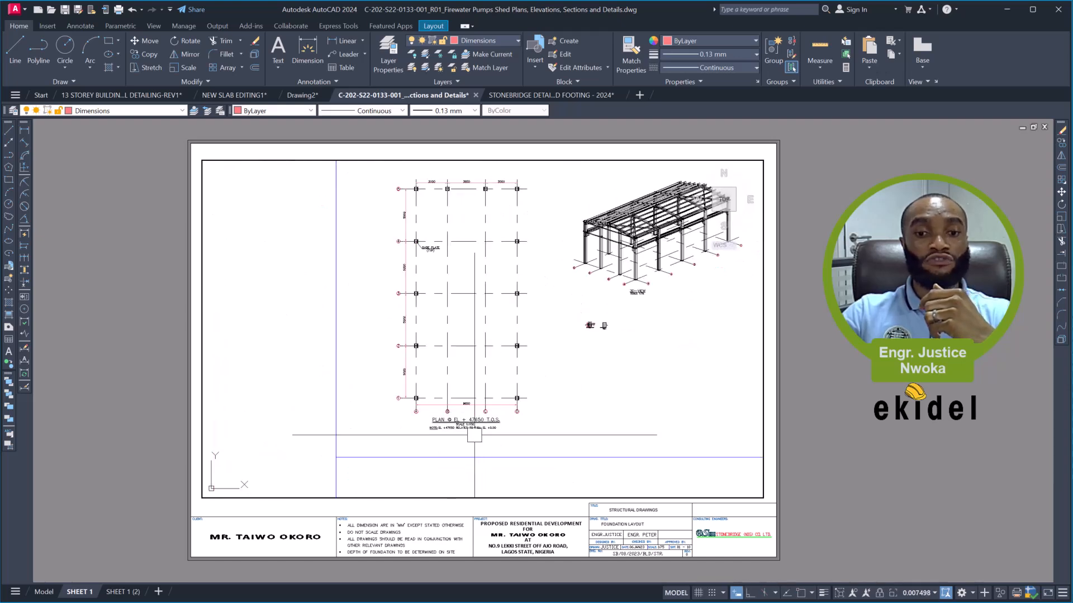
- Scale the active viewport with Zoom to 1/100XP and shift its contents so the whole column plan fits within the frame
scroll(491, 409, up, 1)
middle_drag(491, 410, 401, 436)
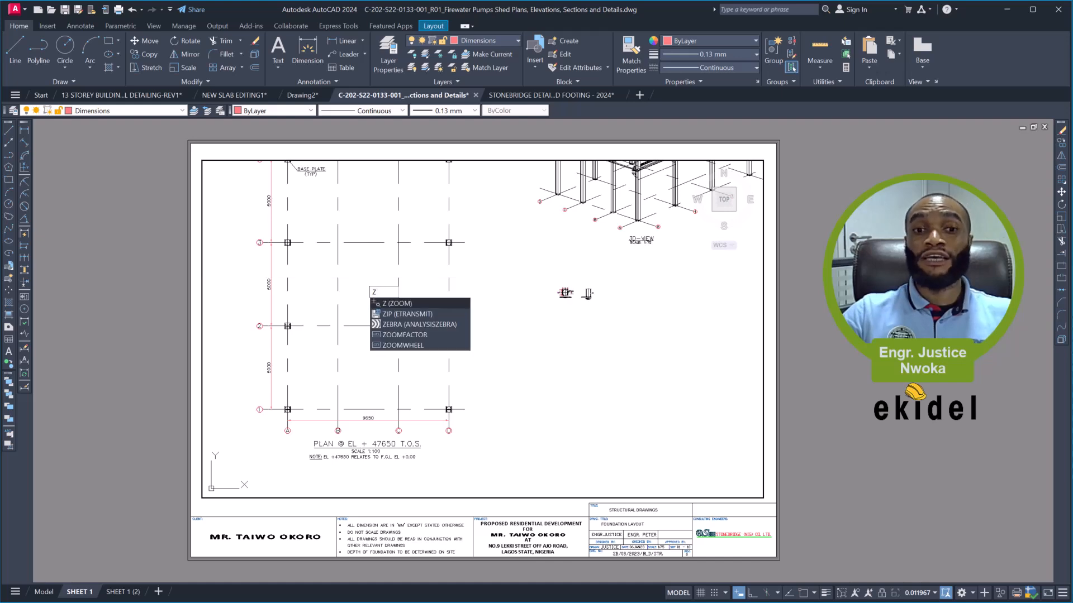
key(Return)
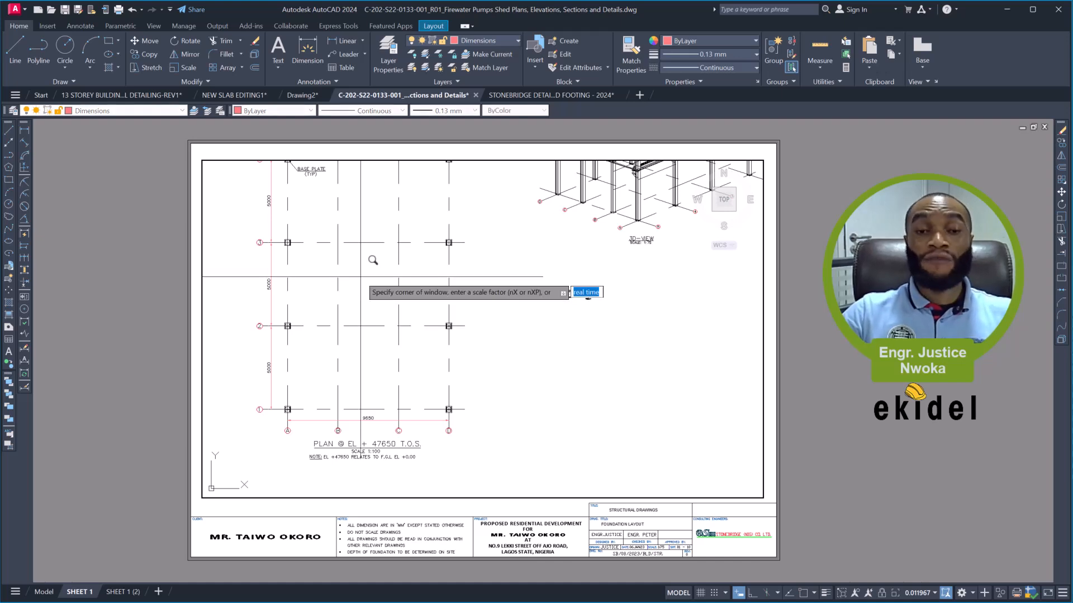
text(1/100XP)
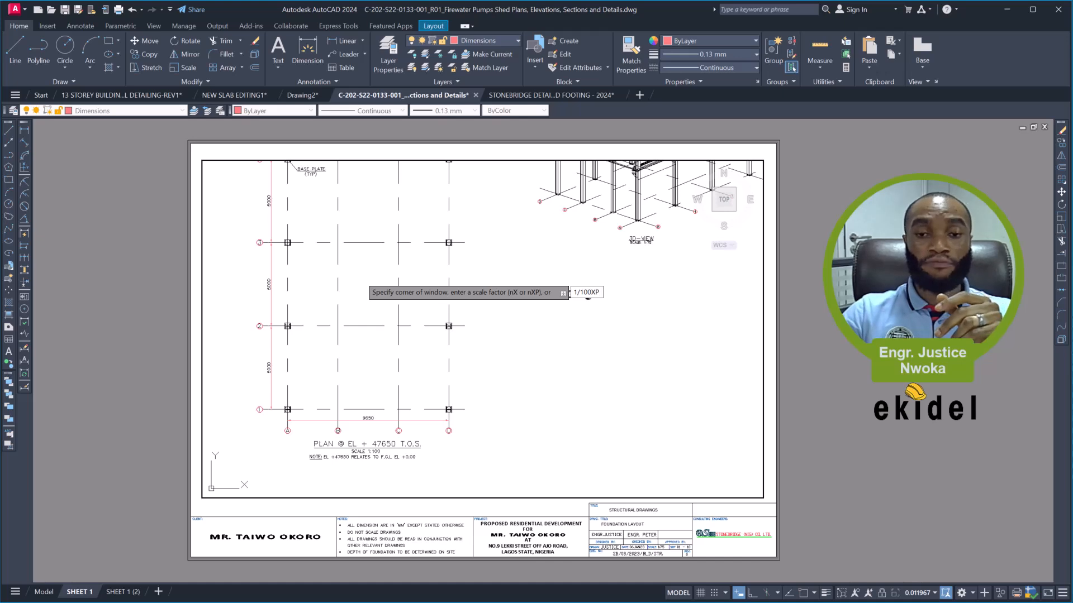
key(Return)
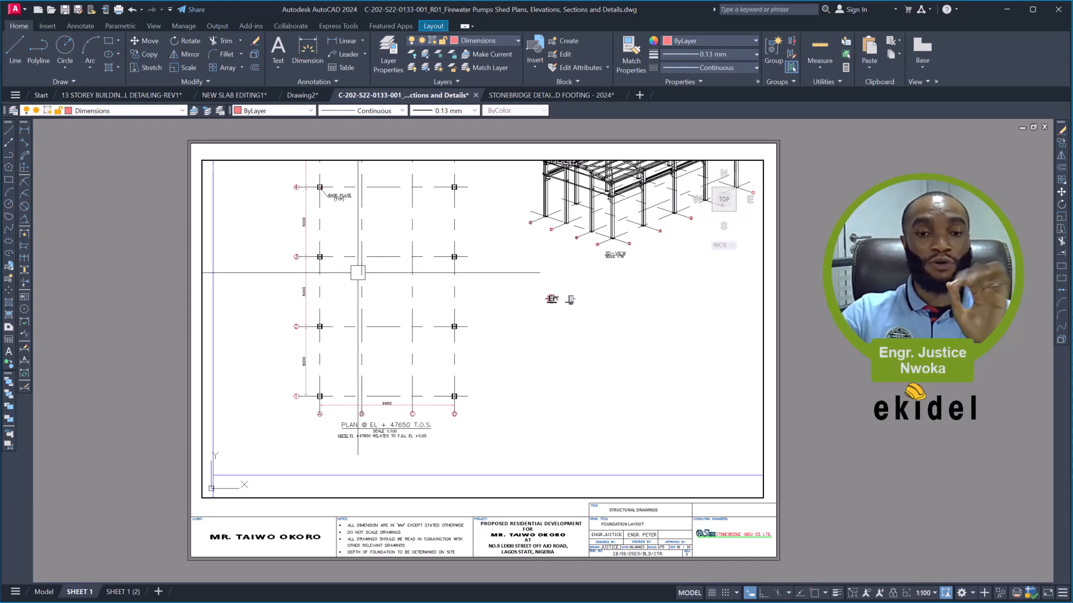
middle_drag(402, 210, 402, 209)
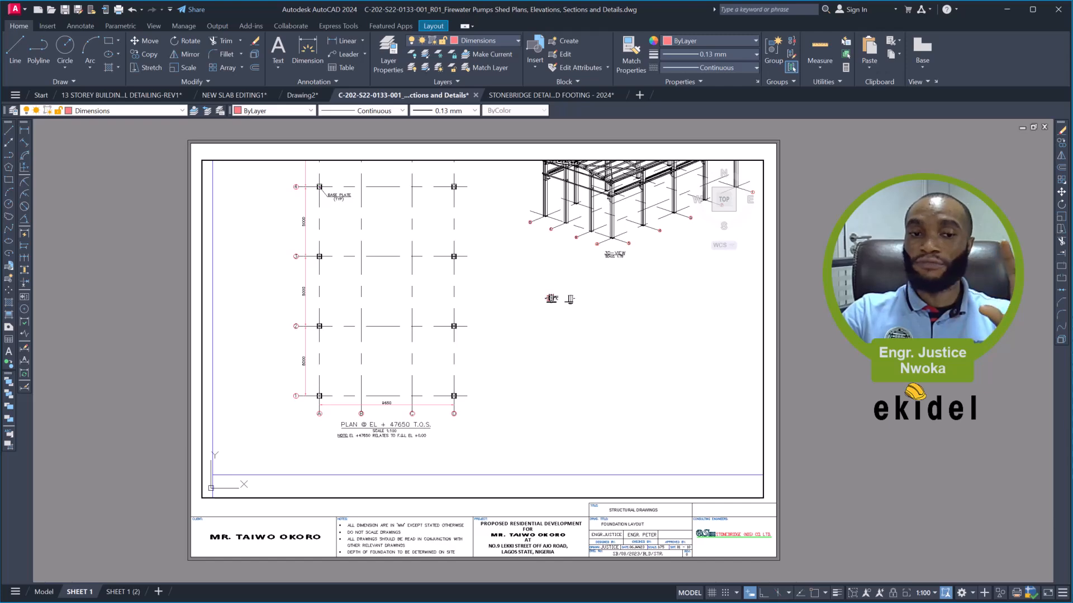
middle_drag(402, 211, 348, 267)
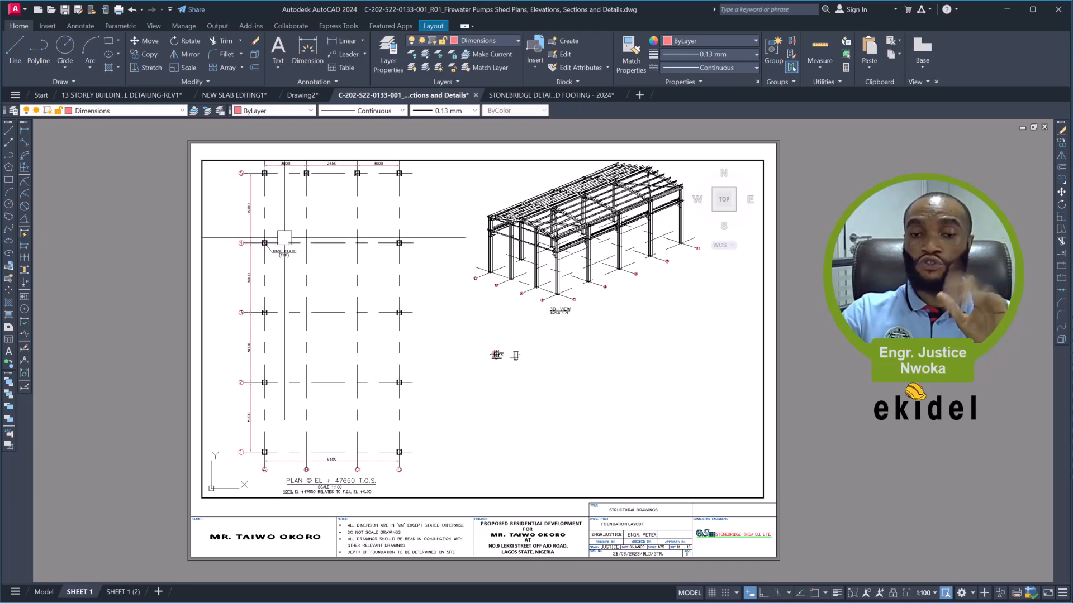
- Return to paper space and reshape the viewport by its upper corners so it encloses only the column plan at EL + 47650 T.O.S
text(PS)
key(Return)
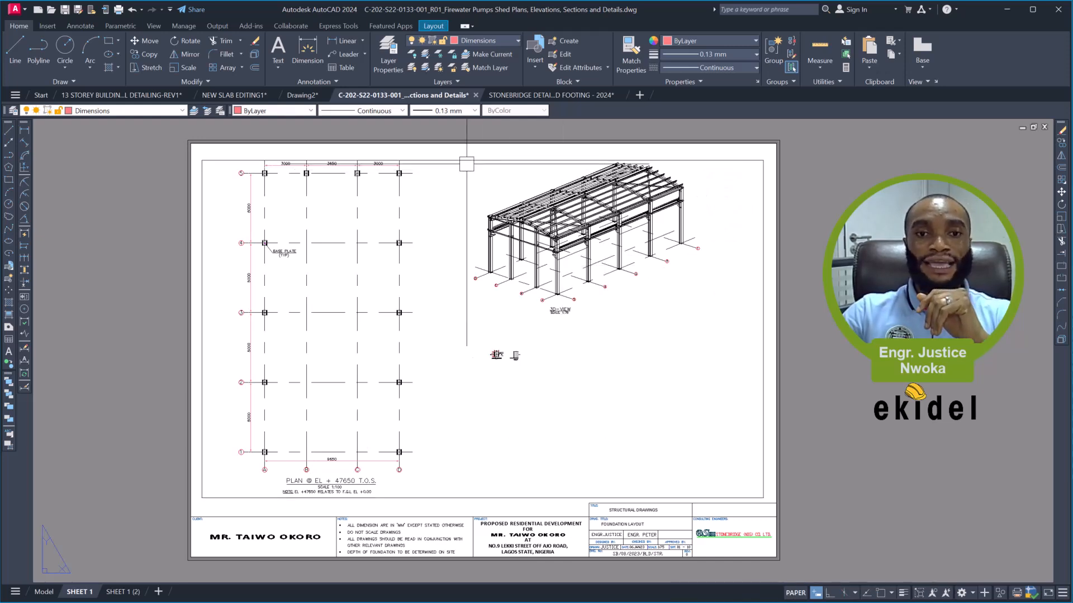
click(465, 160)
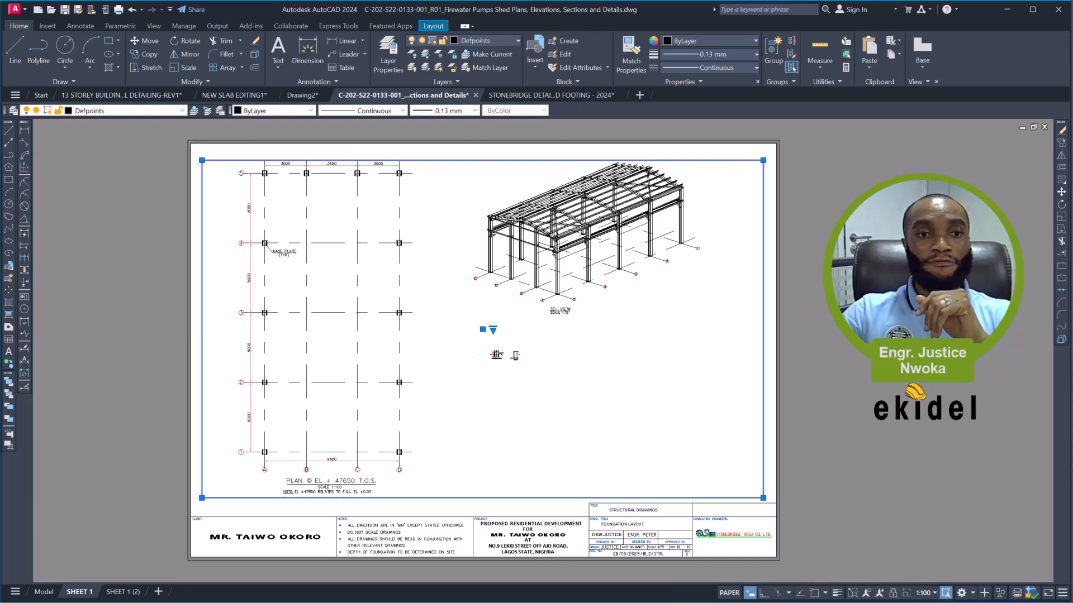
scroll(196, 154, up, 4)
click(209, 165)
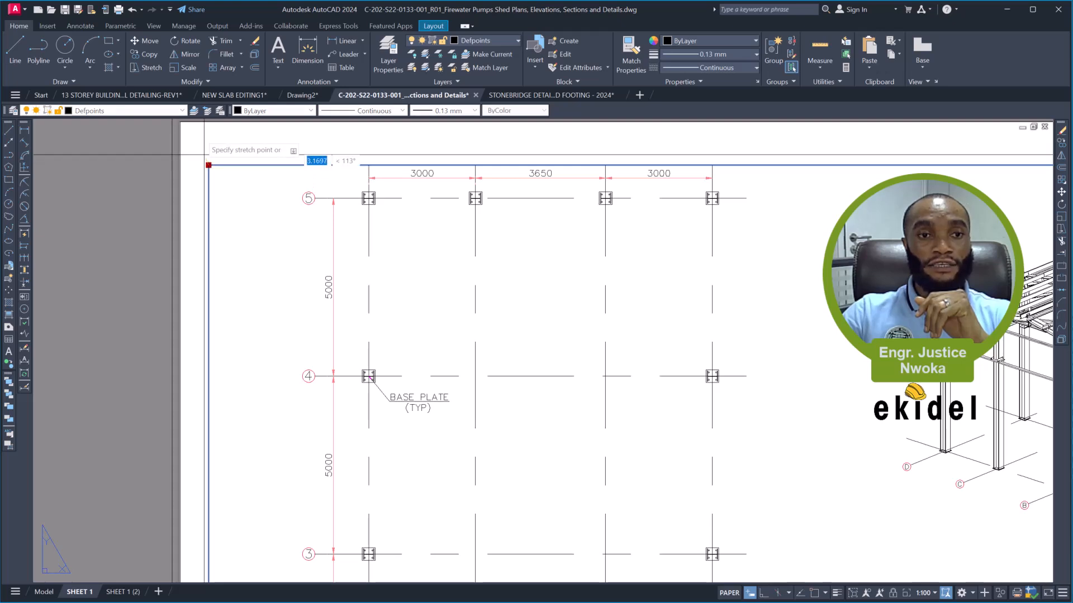
click(199, 127)
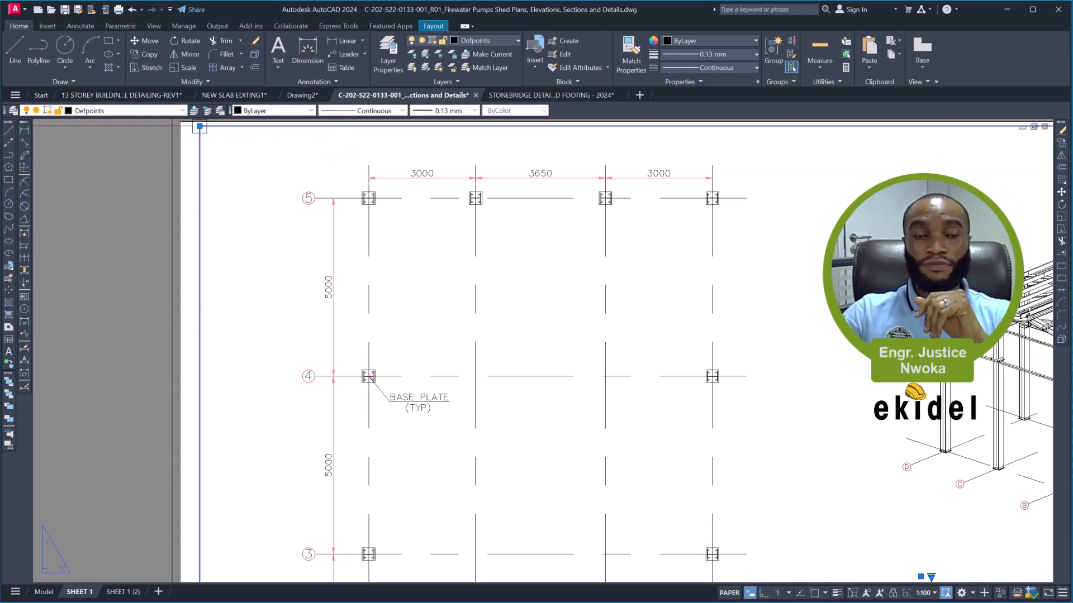
scroll(210, 134, down, 4)
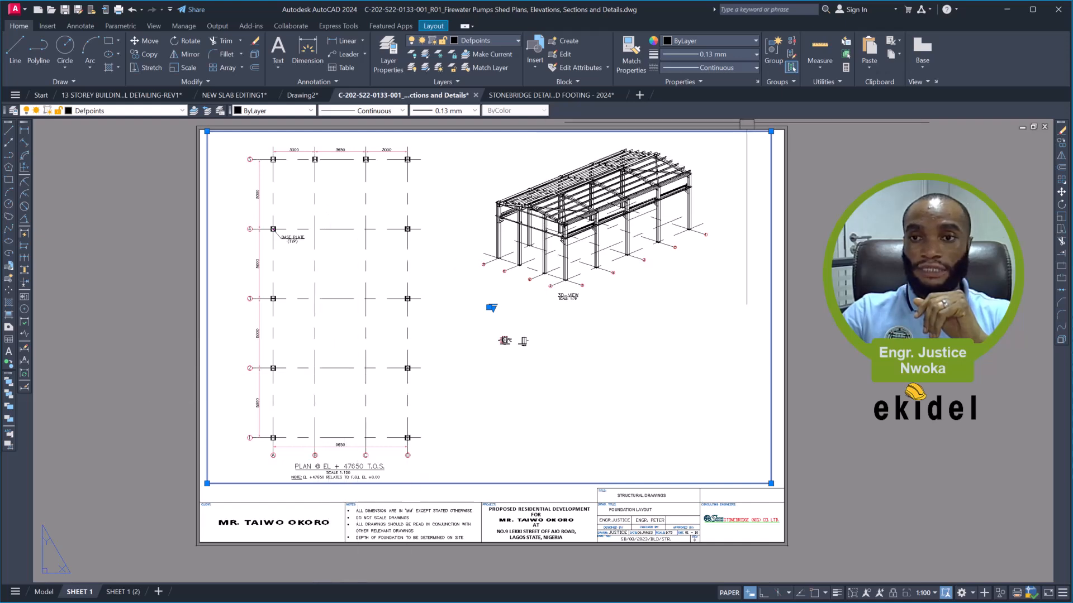
click(771, 132)
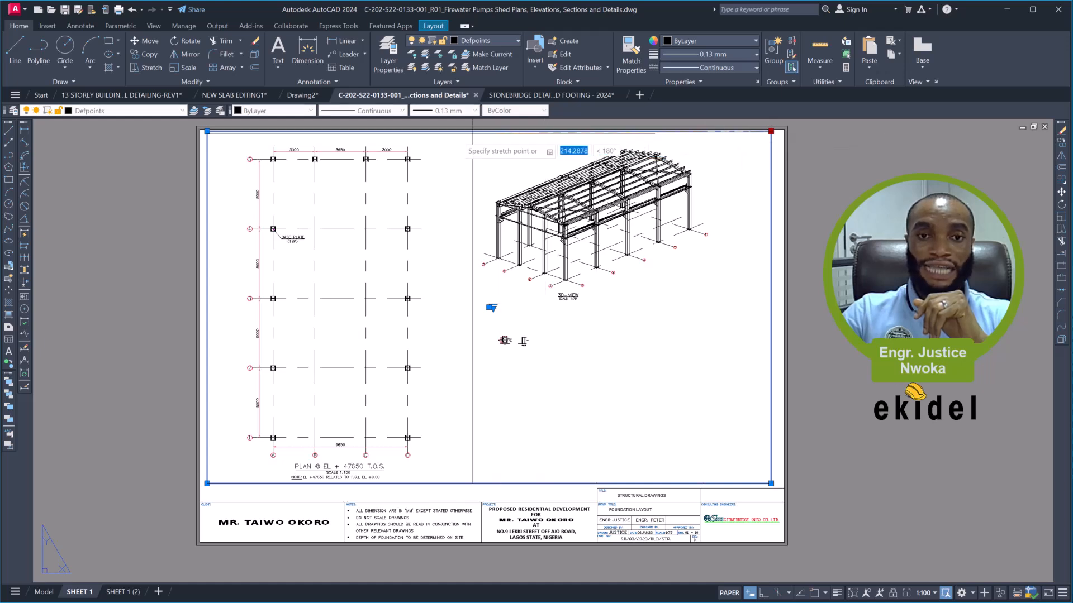
click(431, 139)
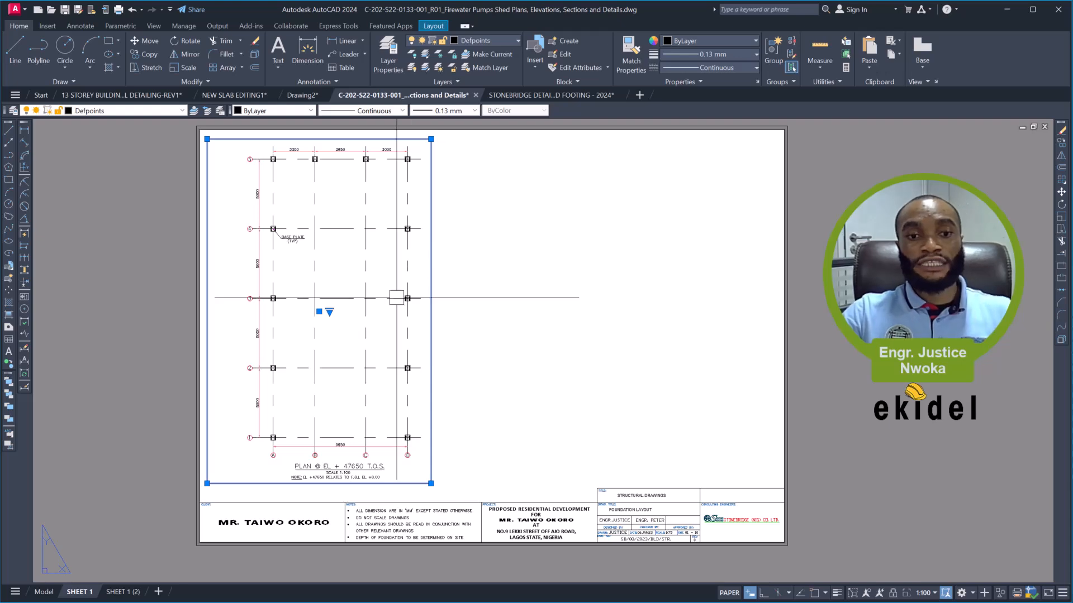
key(Escape)
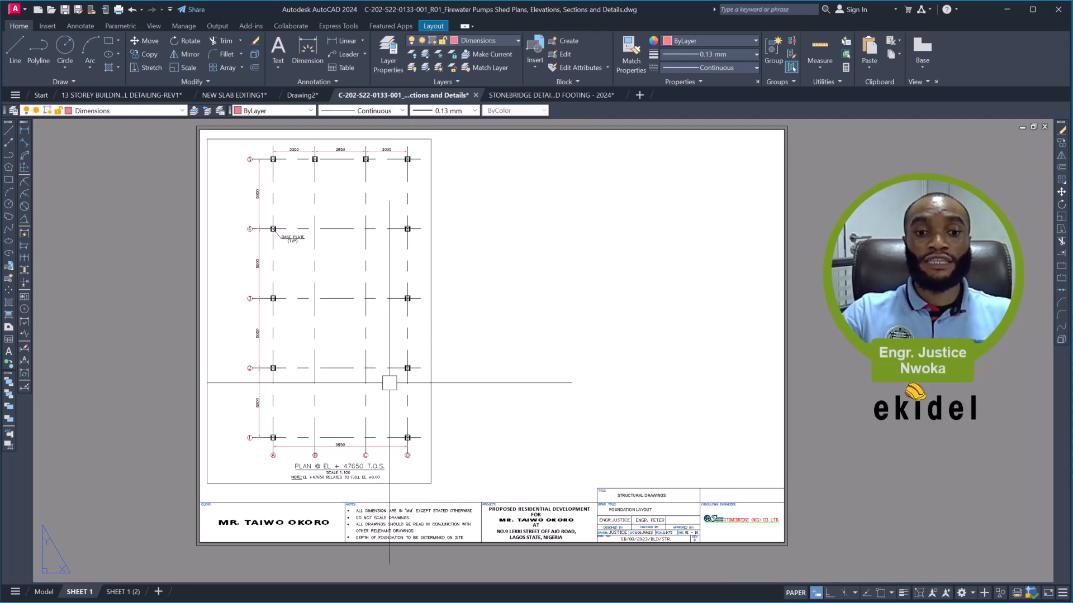
- Activate the column plan viewport, shift the plan slightly left within its frame, and return to paper space
double_click(335, 198)
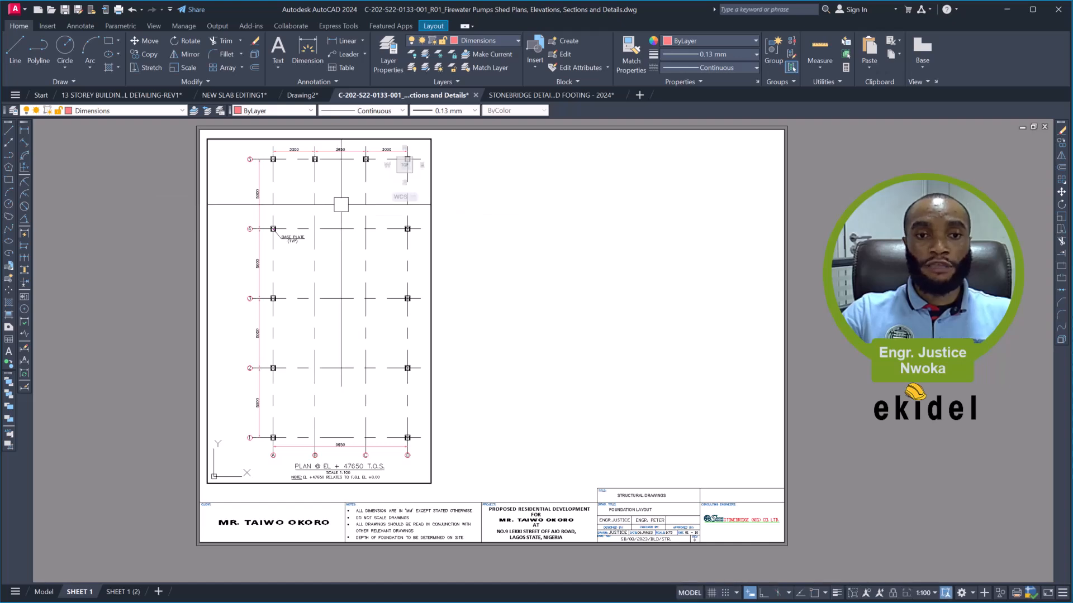
middle_drag(339, 206, 327, 207)
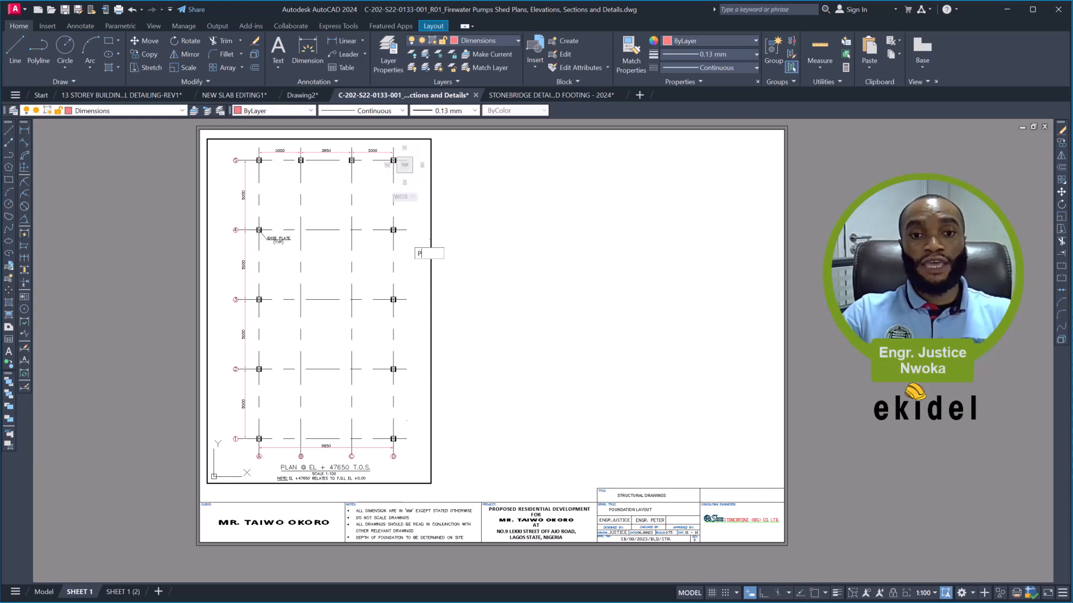
text(p)
key(Return)
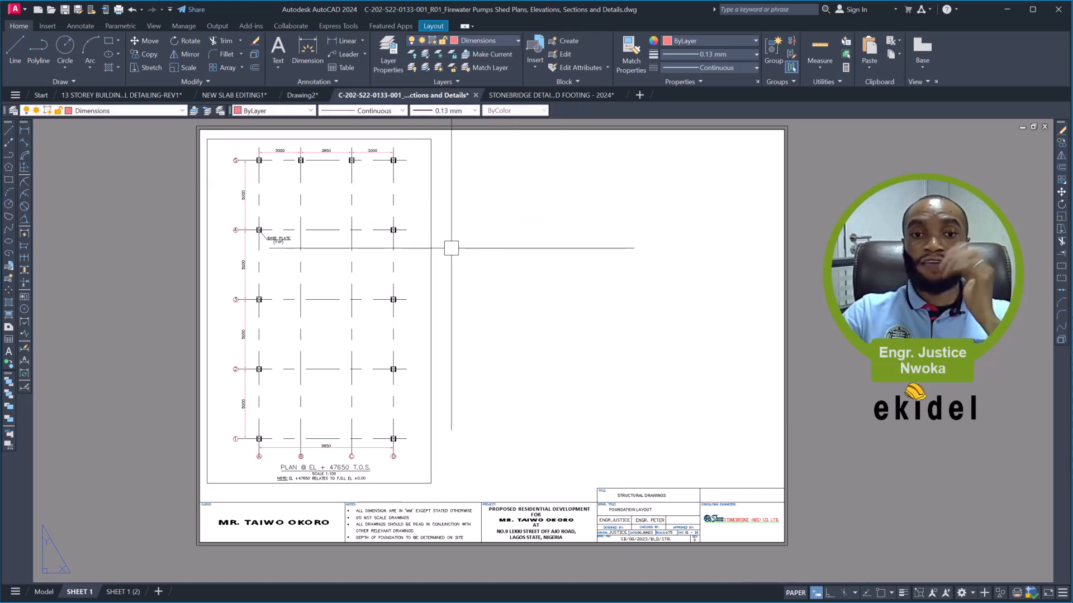
- Narrow the column plan viewport by pulling its right edge in closer to gridline D
click(429, 187)
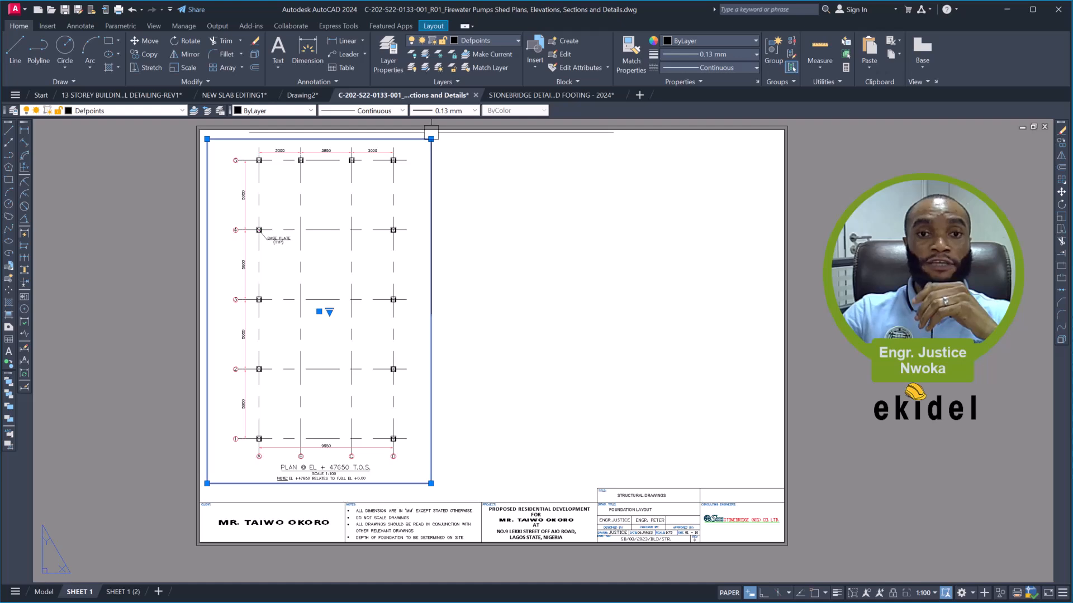
click(430, 138)
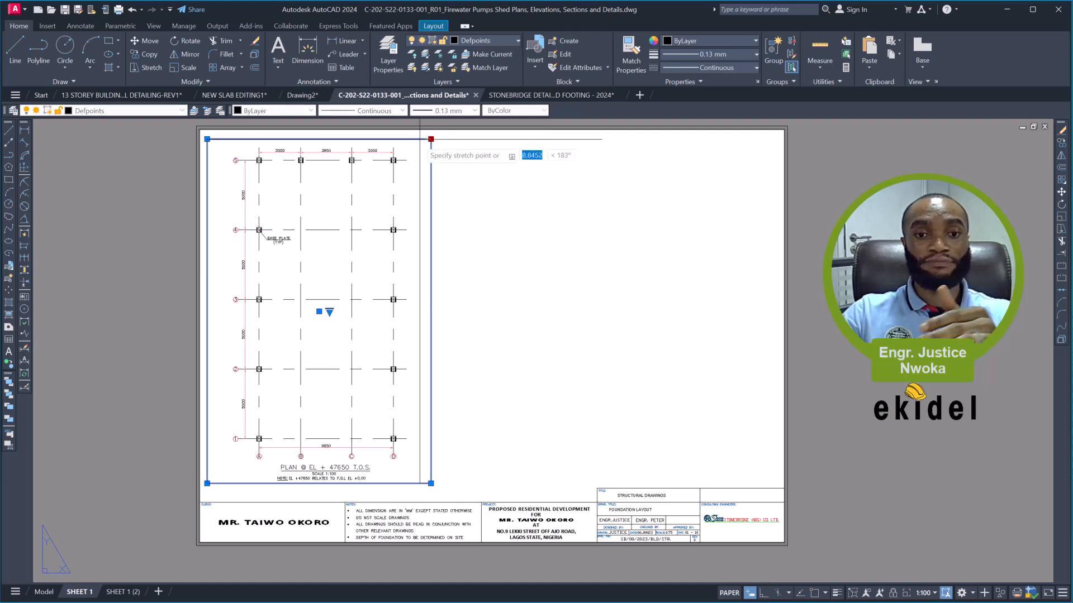
click(419, 140)
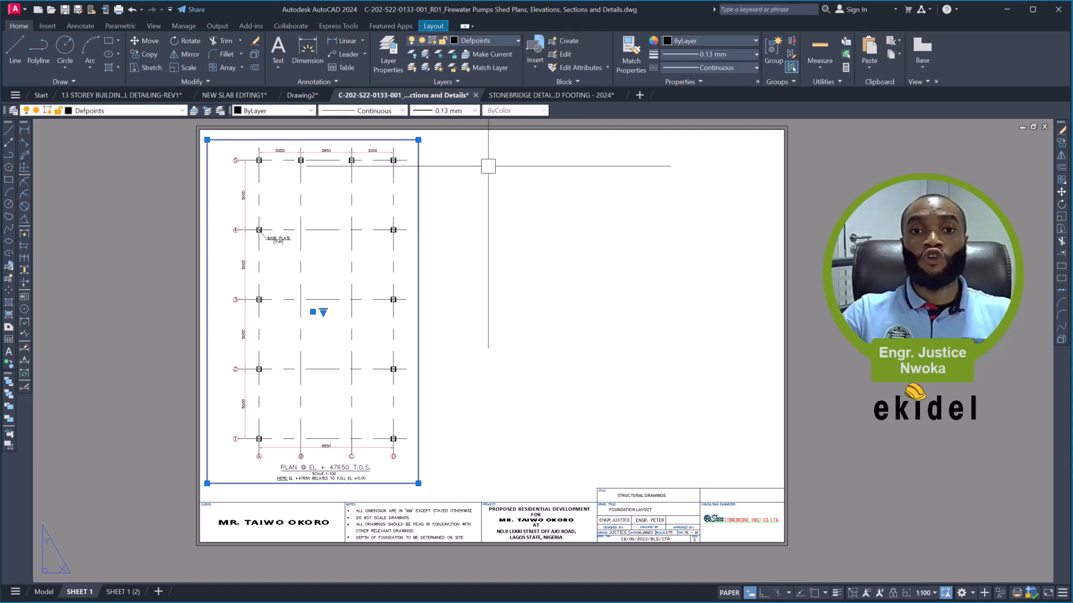
key(Escape)
click(459, 149)
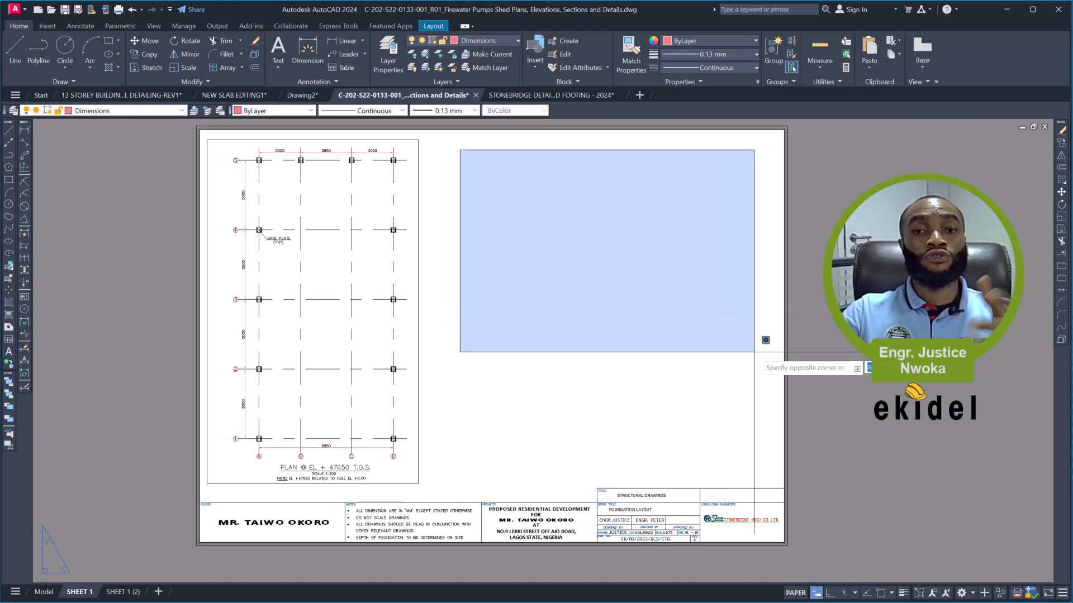
click(678, 331)
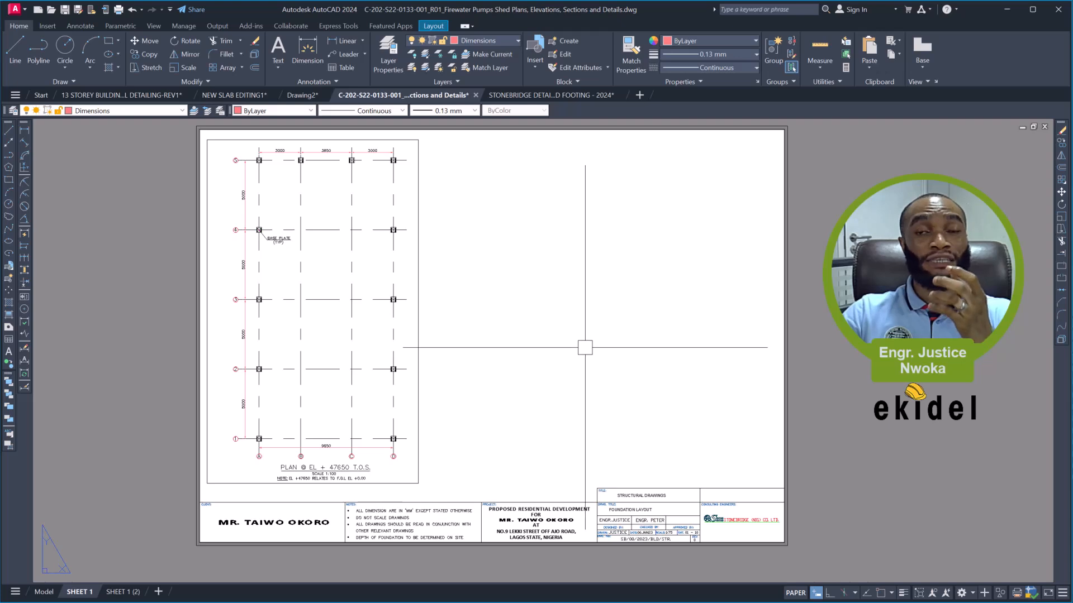
scroll(316, 497, up, 3)
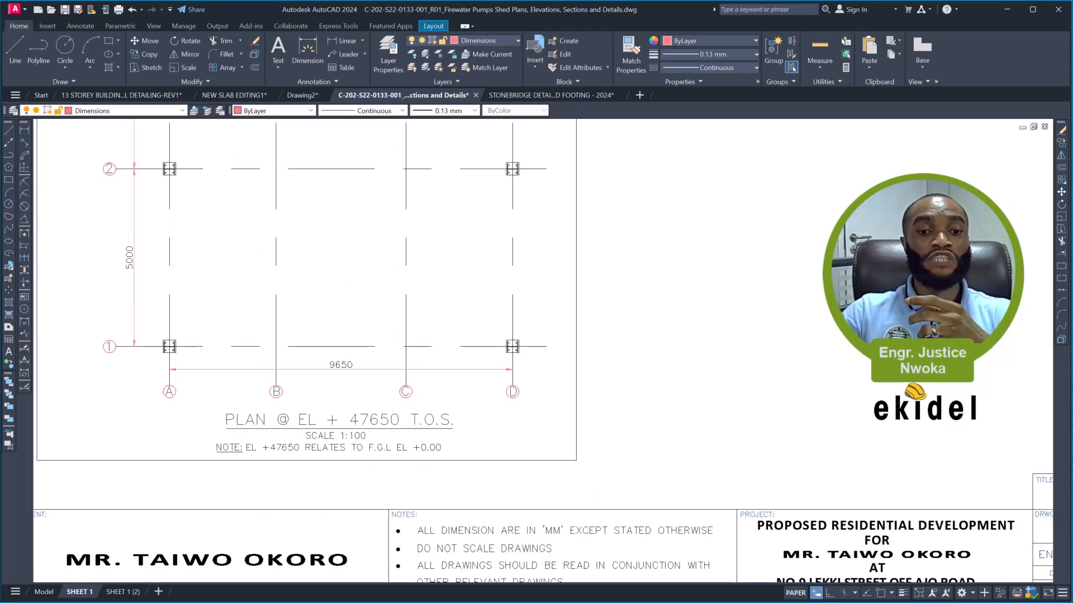
scroll(379, 415, down, 5)
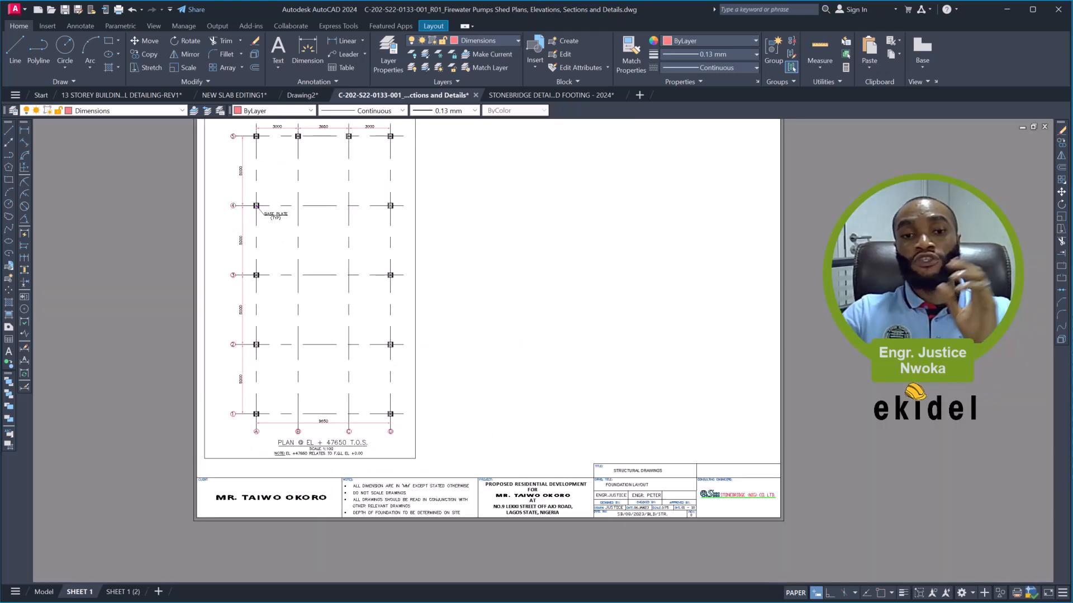
scroll(418, 333, up, 2)
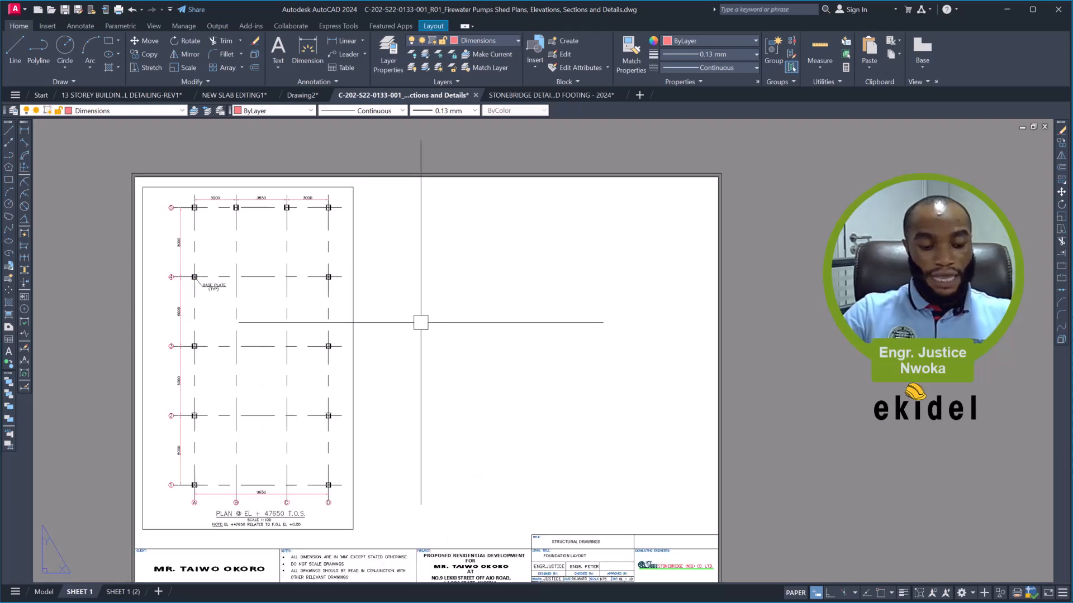
- Create a large rectangular viewport with MVIEW in the blank sheet area to the right of the column plan
text(MV)
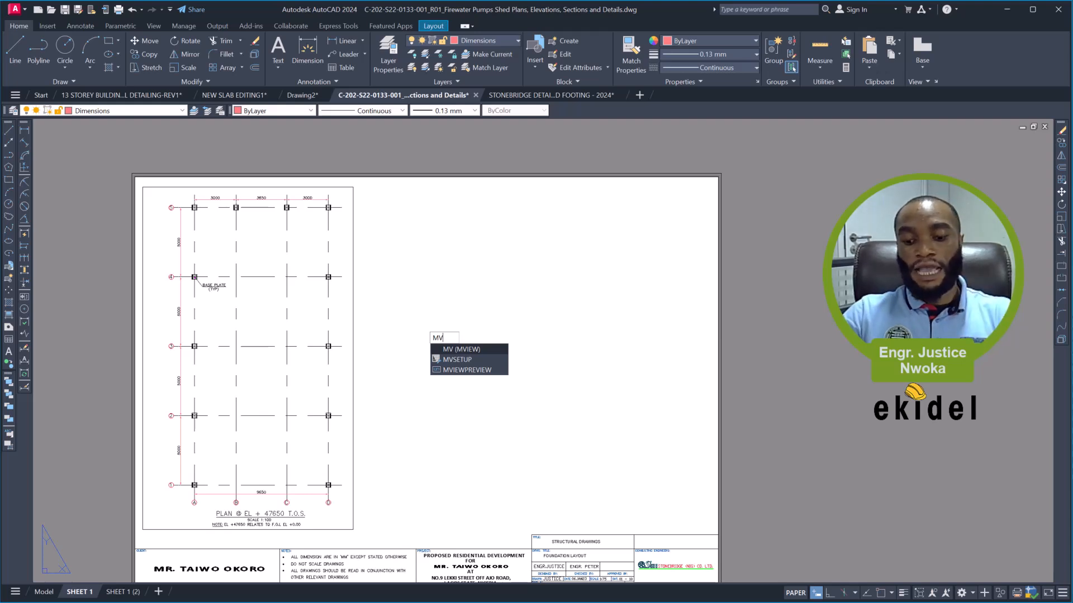
key(Return)
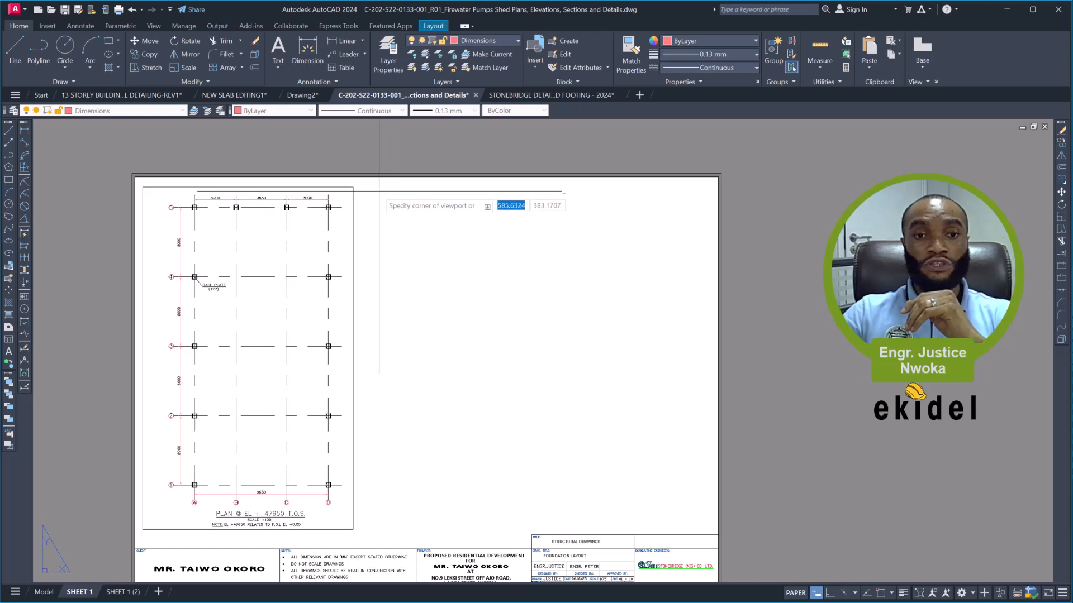
click(368, 189)
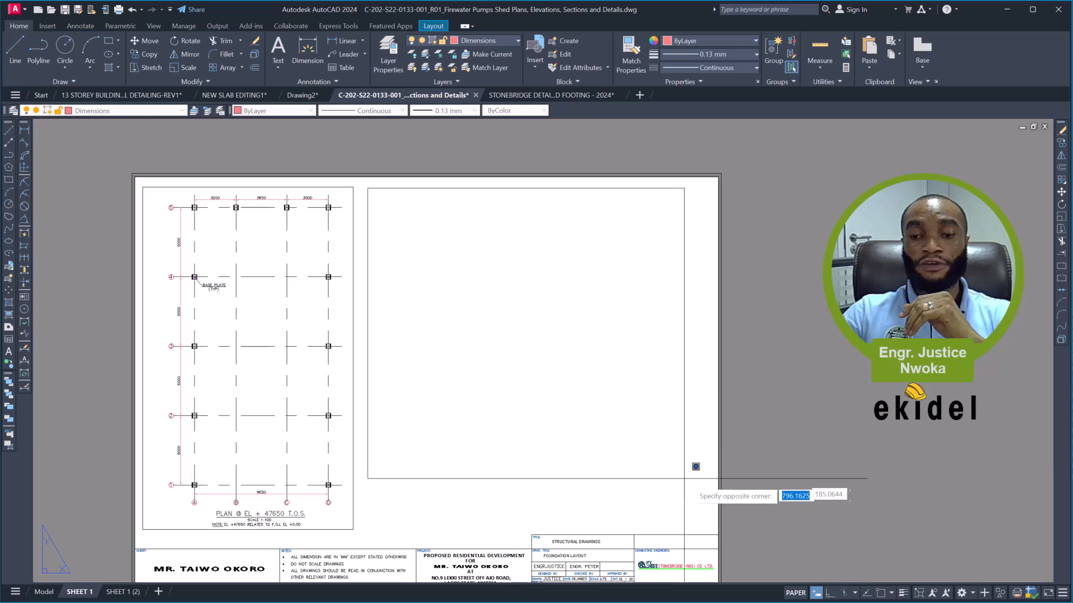
click(698, 484)
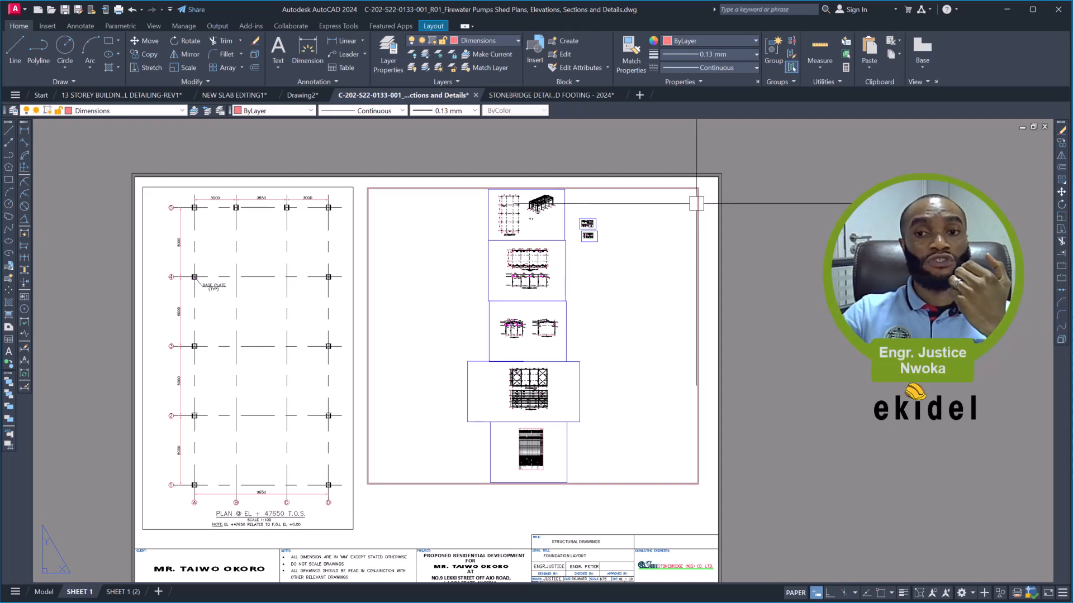
- Put the new viewport's frame on the Defpoints layer and deselect it
click(696, 203)
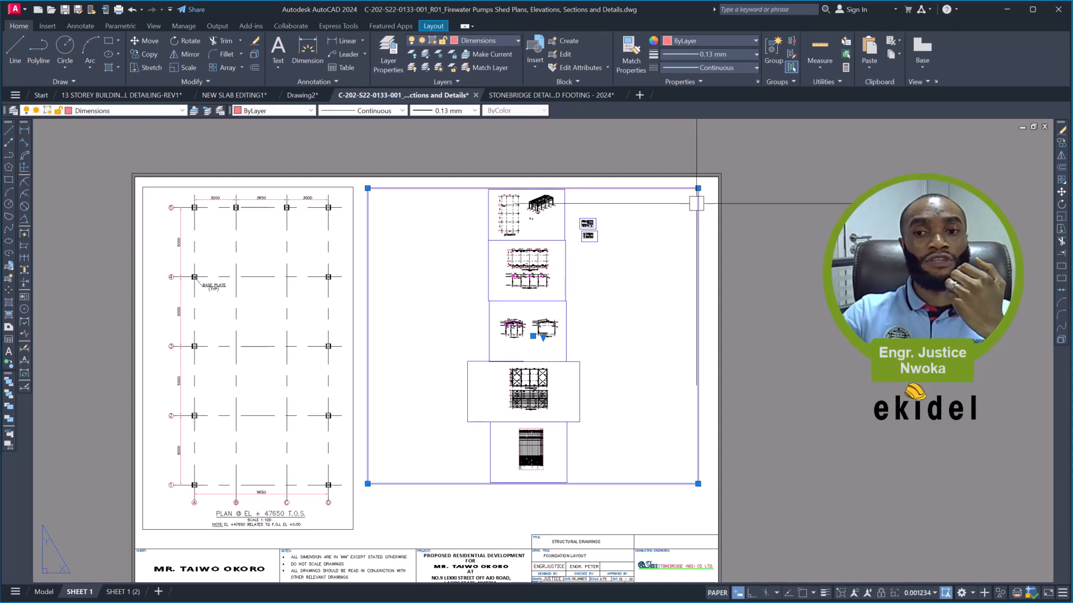
click(487, 42)
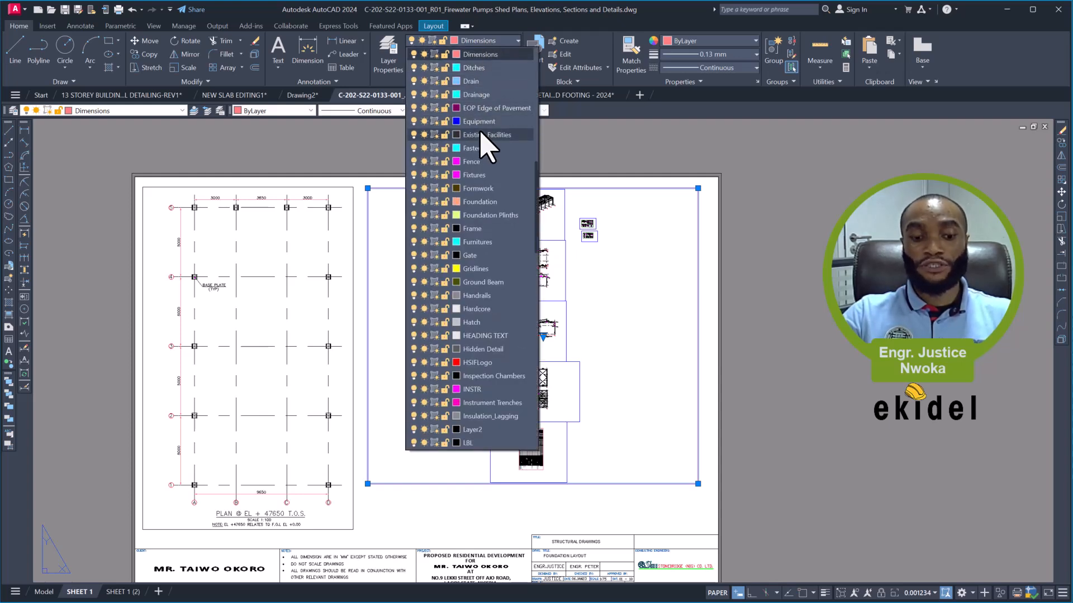
scroll(482, 111, up, 3)
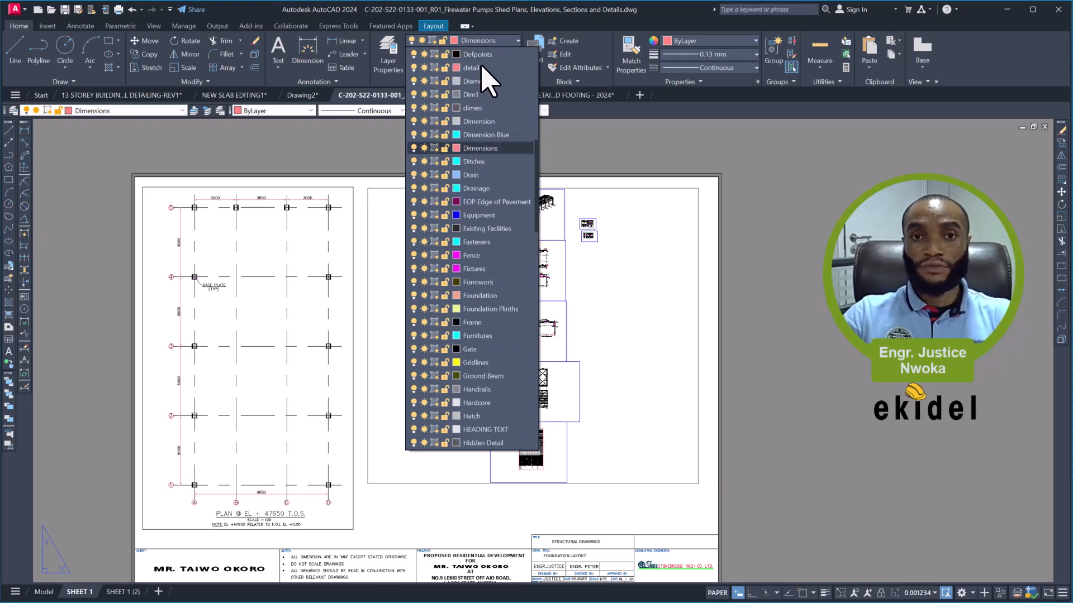
click(482, 56)
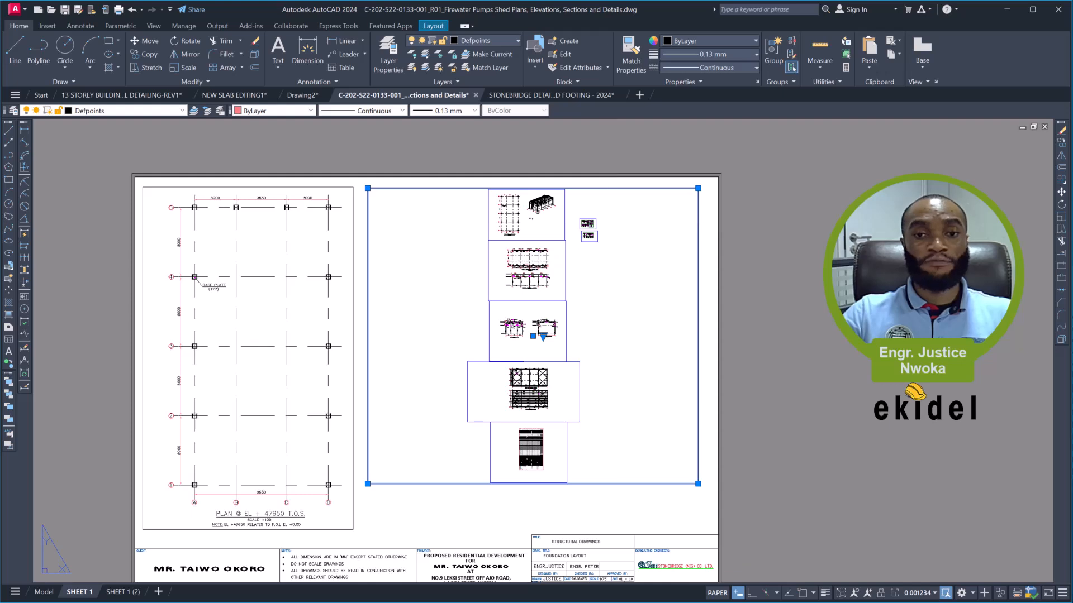
key(Escape)
- Activate the new viewport, read the scale note under the 3D view, and frame the 3D view in it
scroll(527, 212, up, 2)
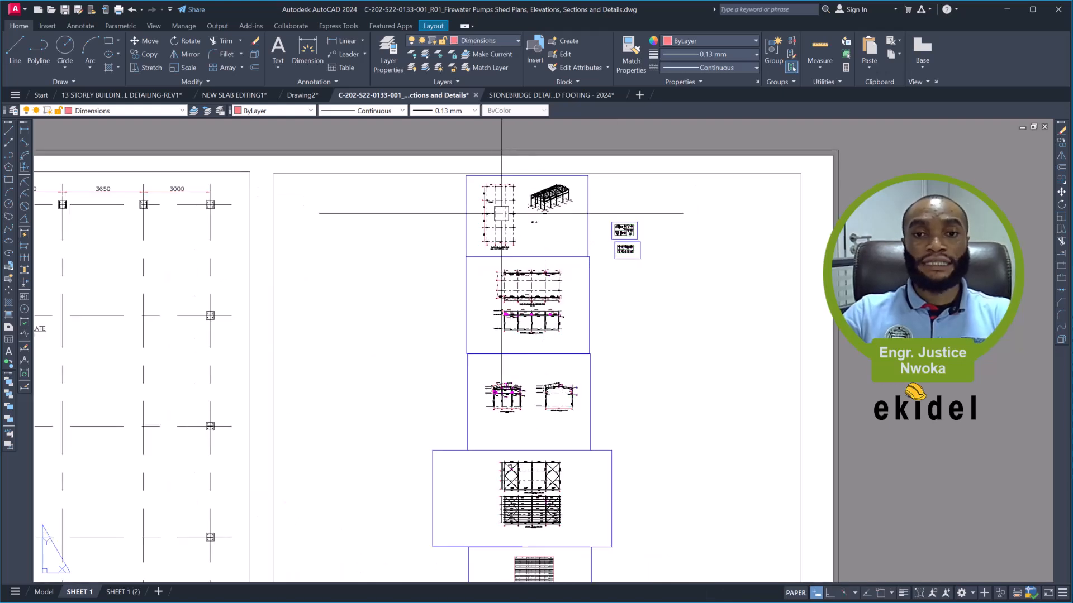
double_click(540, 234)
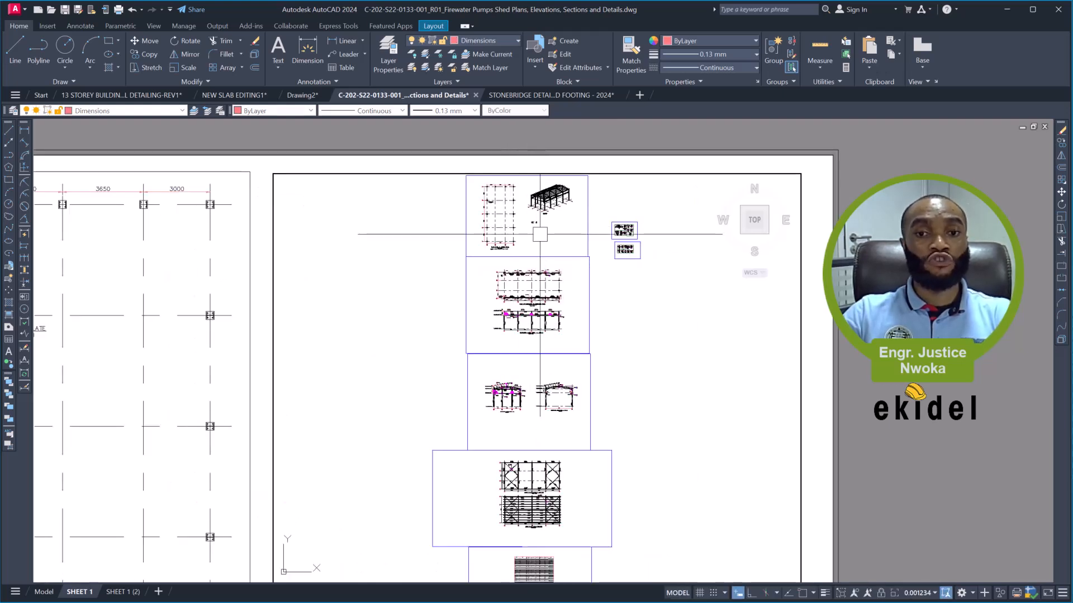
middle_drag(547, 206, 521, 298)
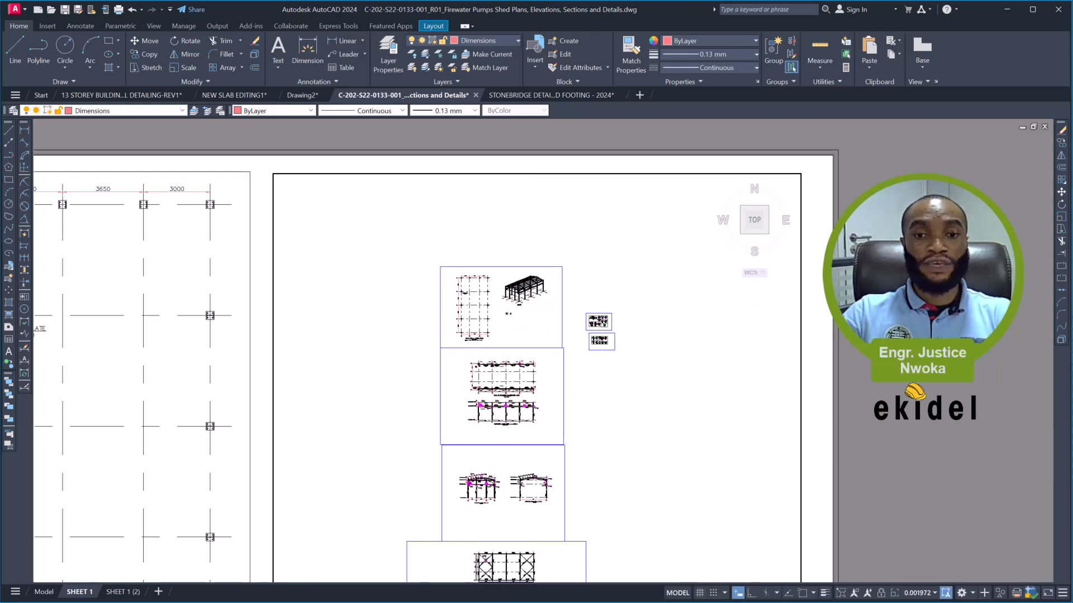
scroll(521, 297, up, 3)
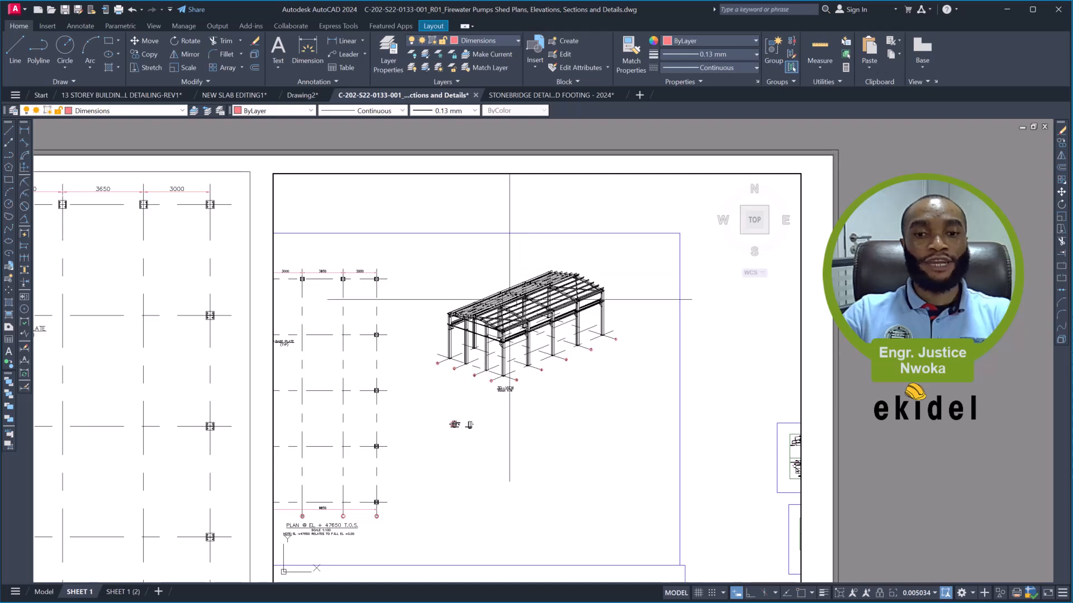
middle_drag(507, 314, 499, 310)
scroll(498, 369, up, 8)
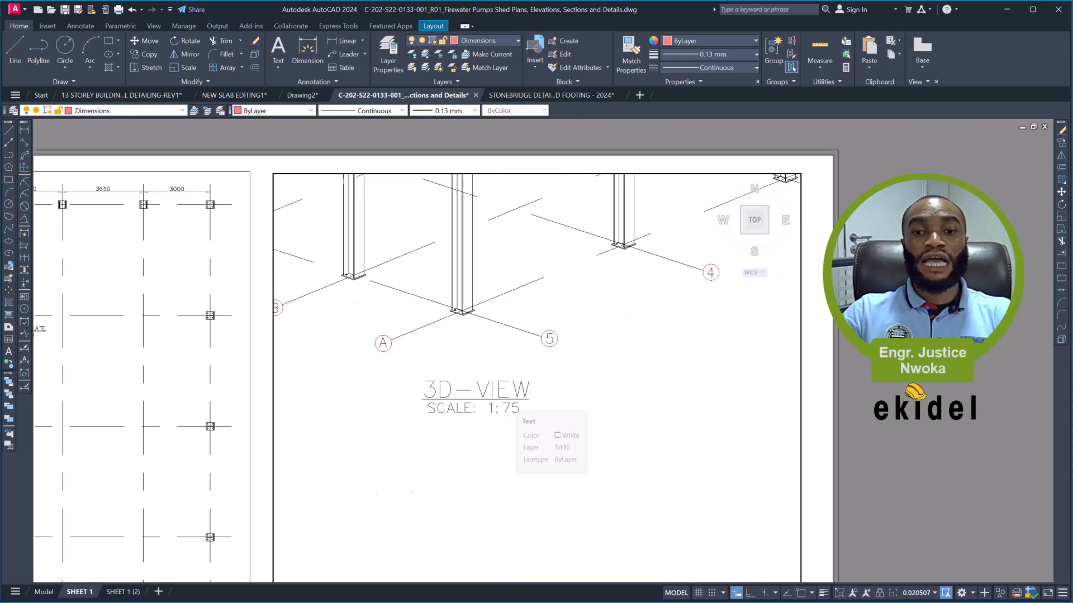
scroll(506, 397, down, 6)
middle_drag(513, 283, 505, 334)
scroll(505, 334, up, 2)
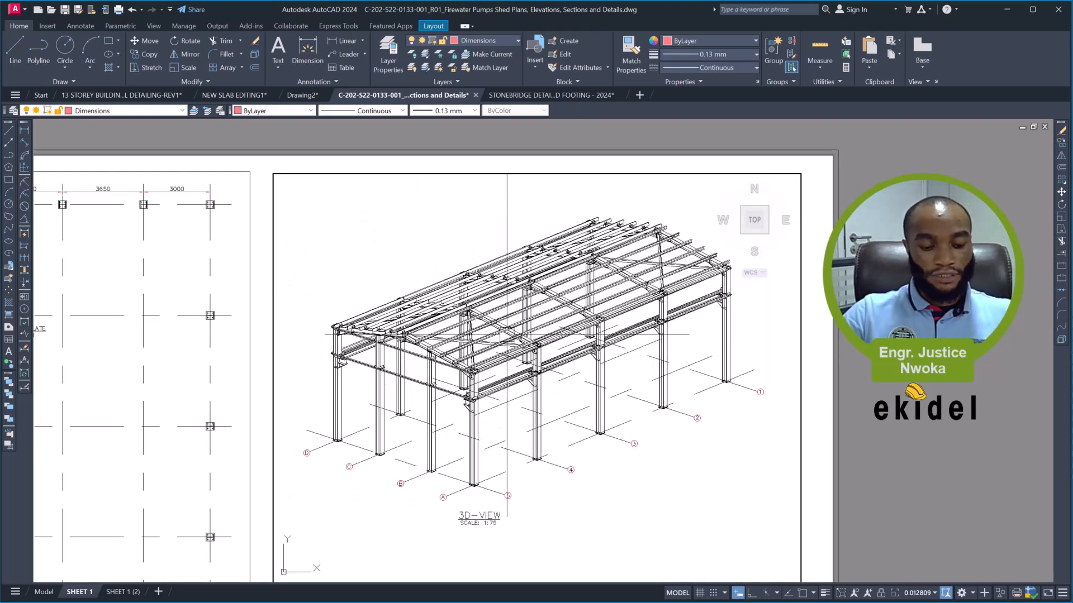
text(z)
key(Return)
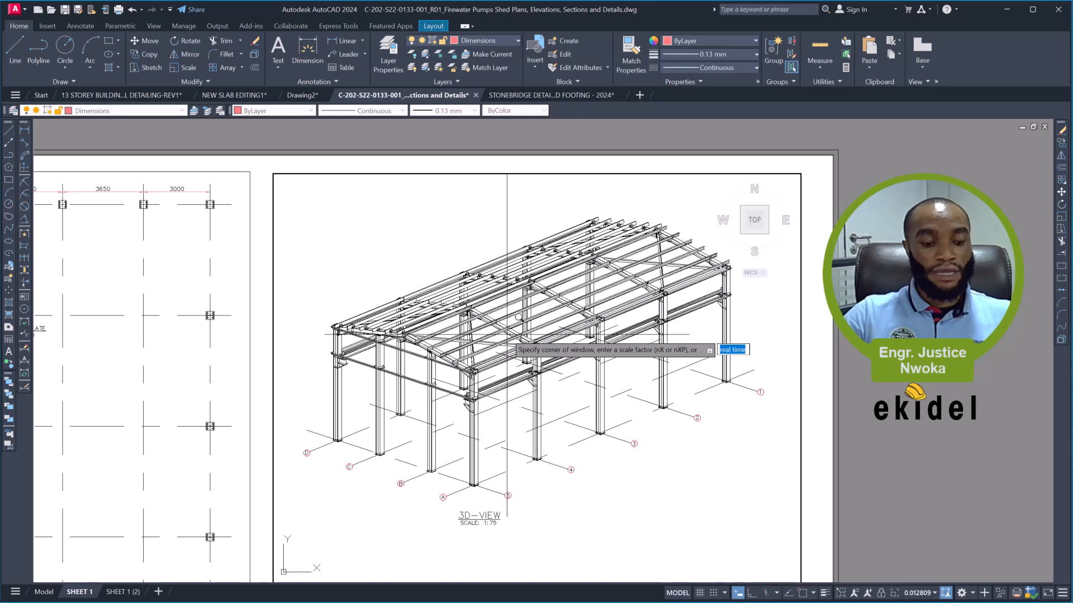
key(Escape)
text(z)
key(Return)
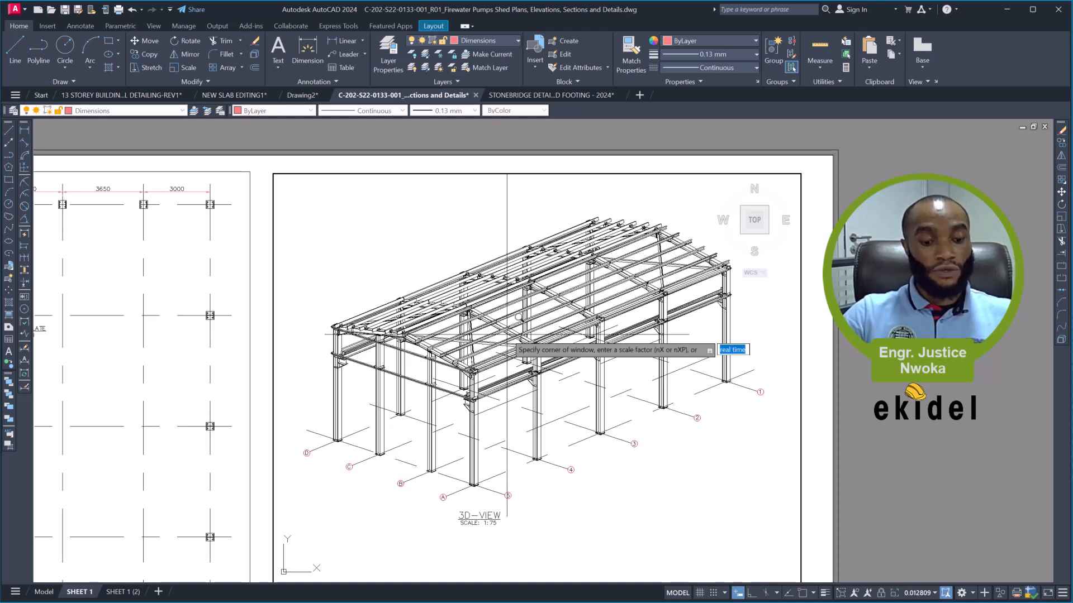
text(1/75XP)
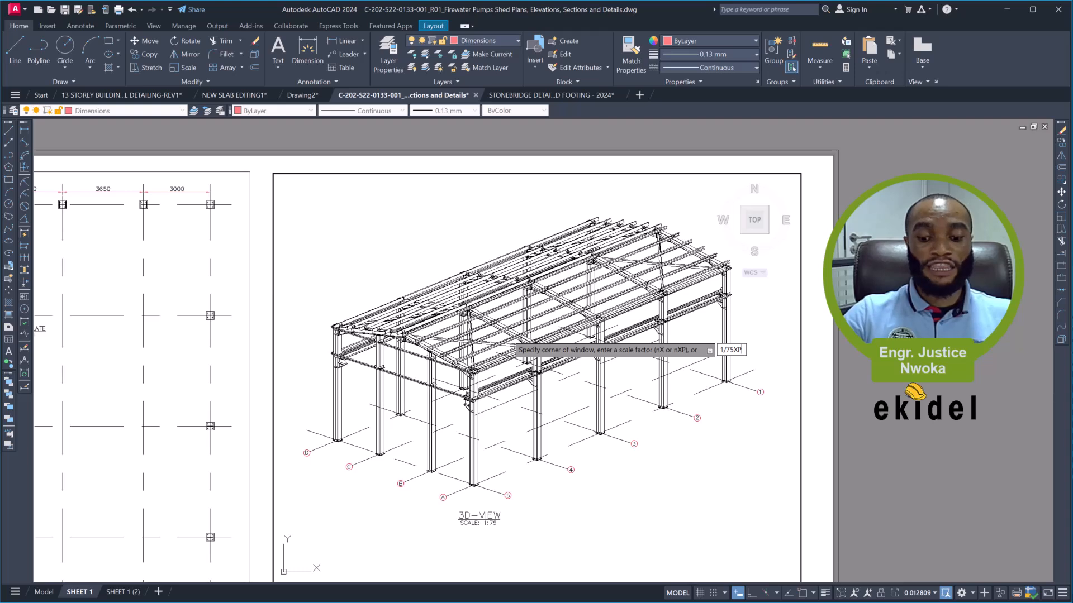
key(Escape)
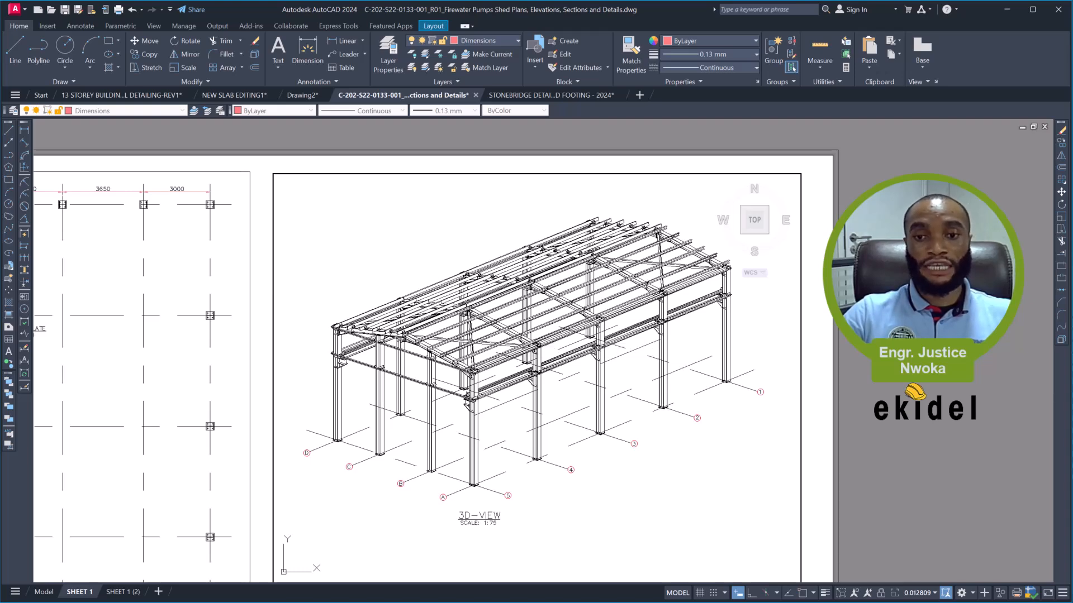
- Set the active viewport's zoom scale to 1/75XP, centre the 3D view in it, and return to paper space
scroll(507, 334, down, 3)
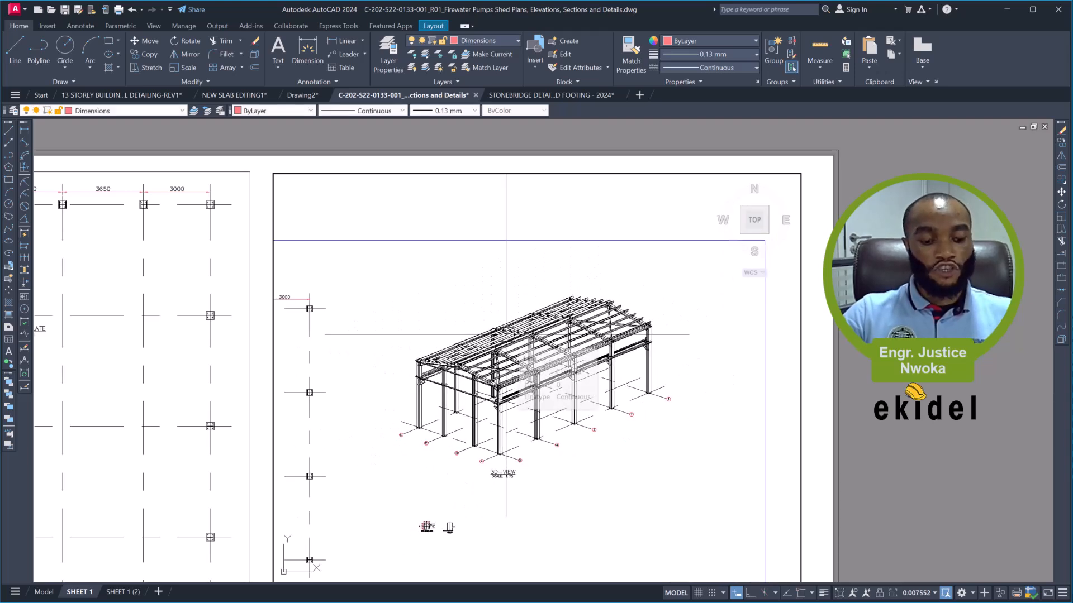
text(z)
key(Return)
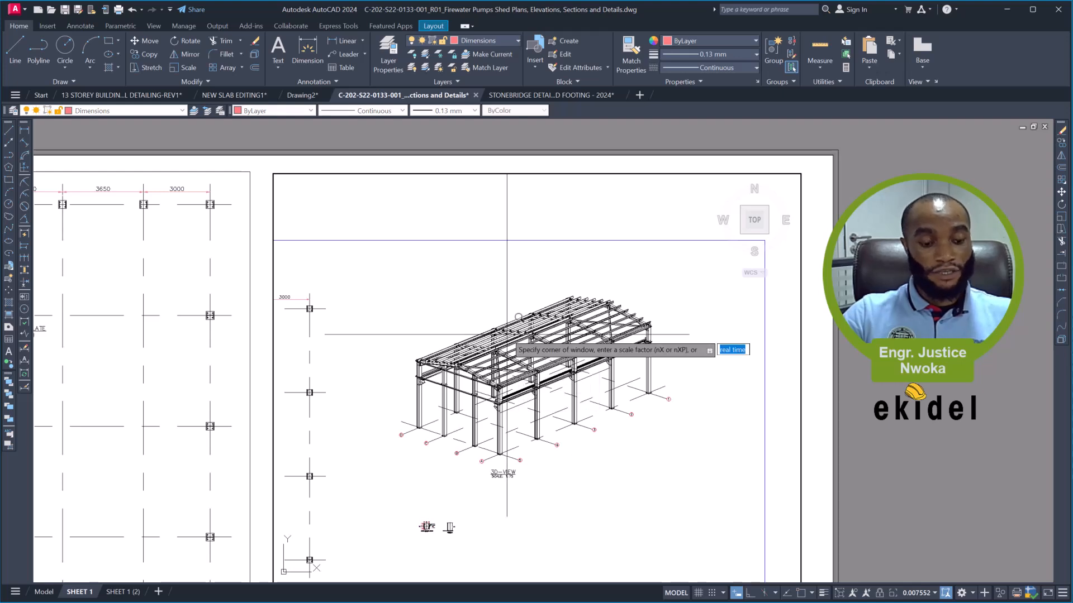
text(1/75XP)
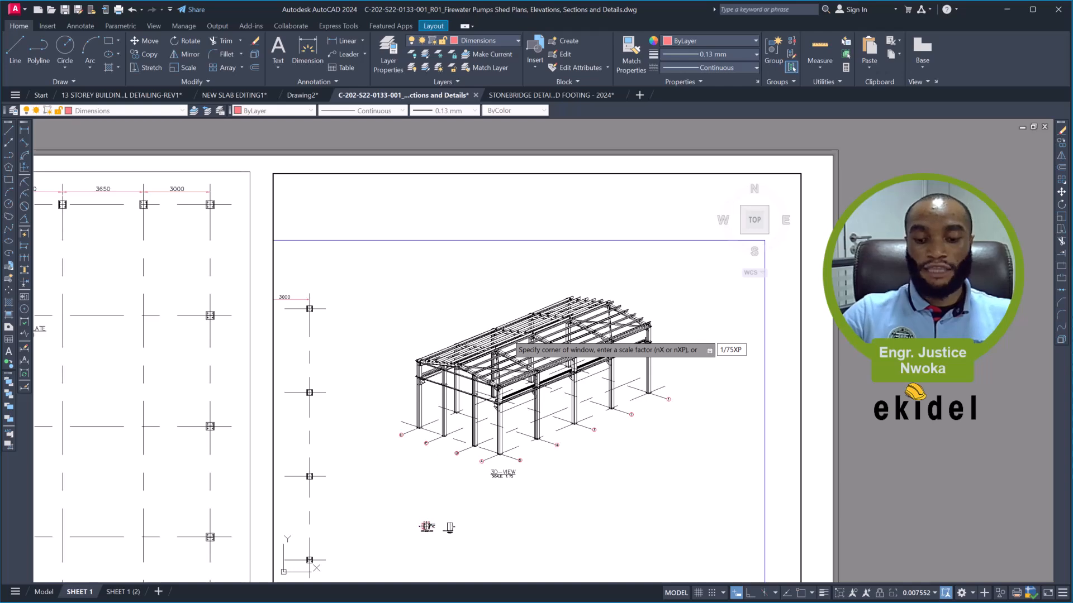
key(Return)
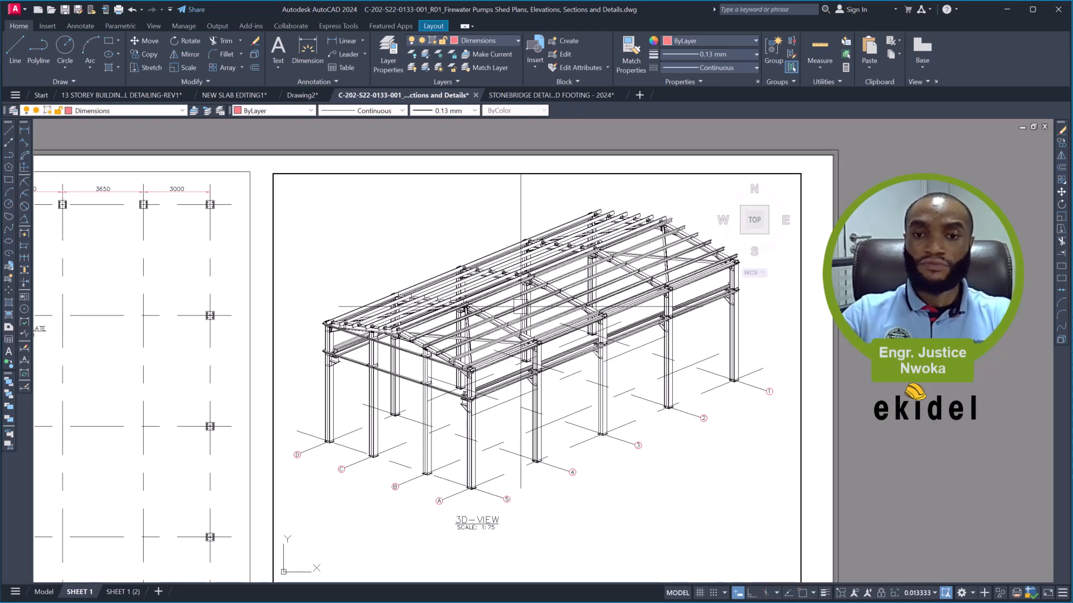
middle_drag(513, 309, 519, 319)
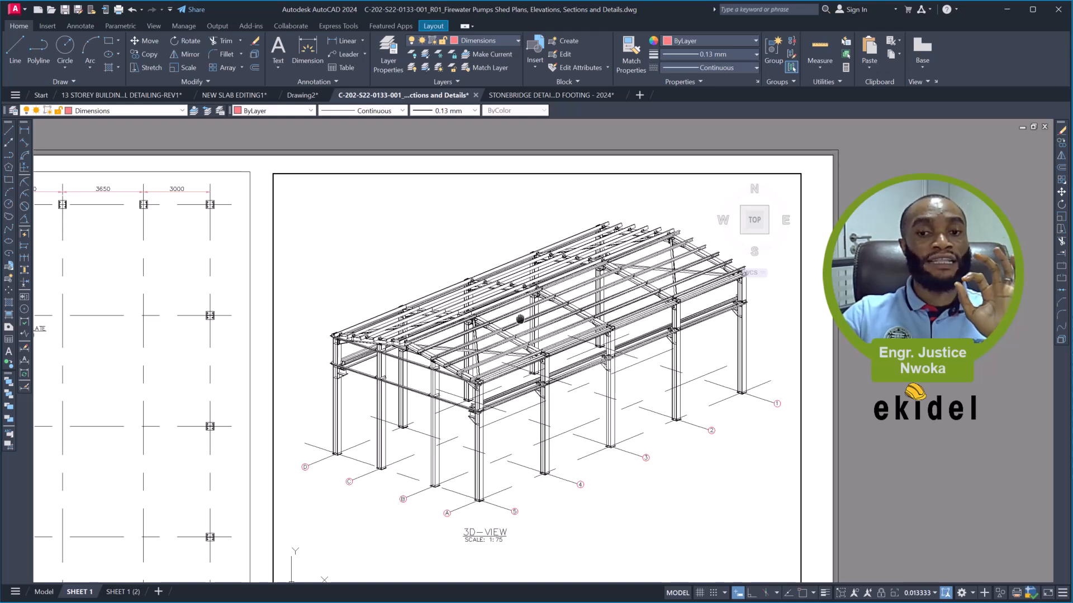
middle_drag(520, 319, 520, 317)
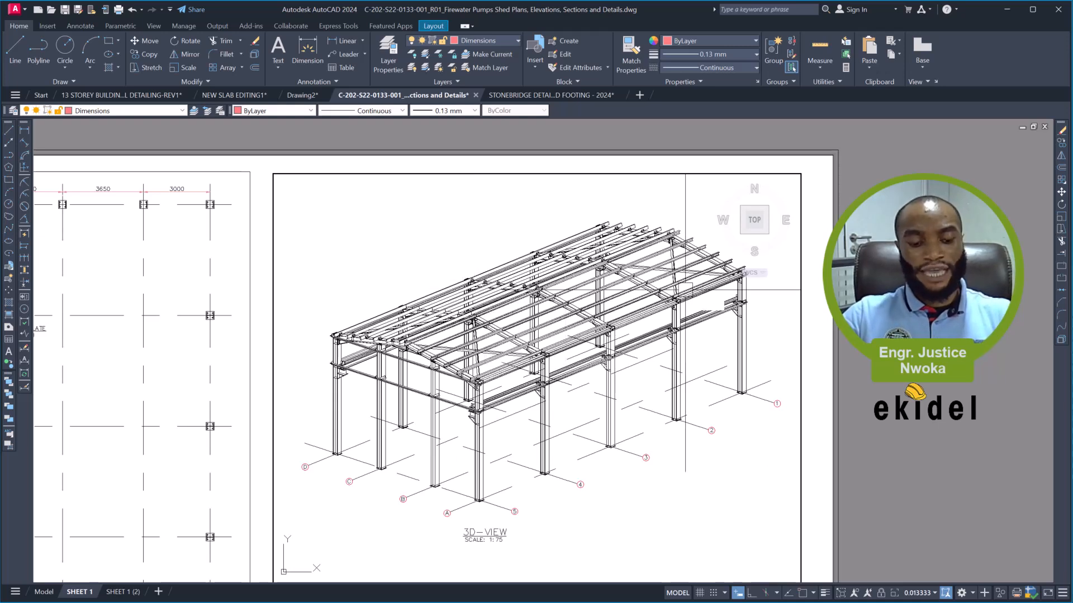
text(ps)
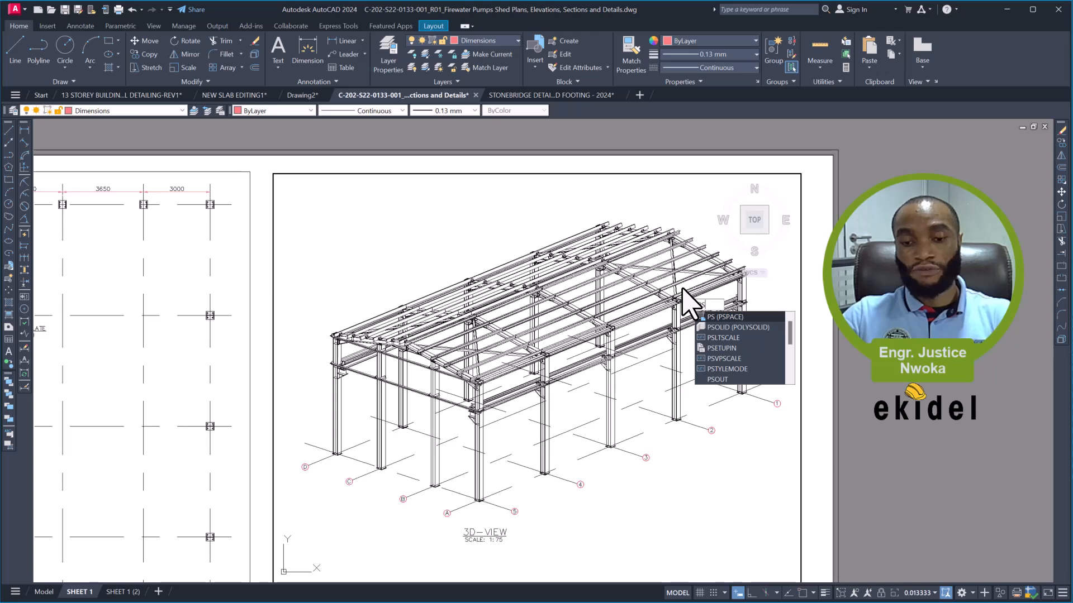
key(Return)
- Shrink the 3D view's viewport from its lower corner to just below the 3D-VIEW title, cropping out the small details underneath
scroll(553, 252, down, 2)
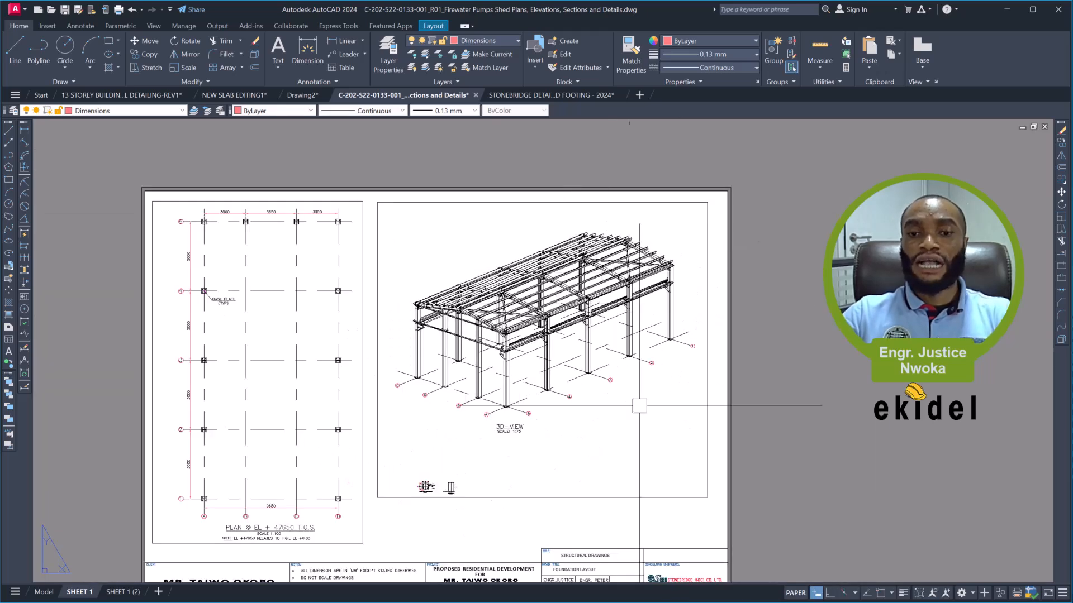
click(623, 498)
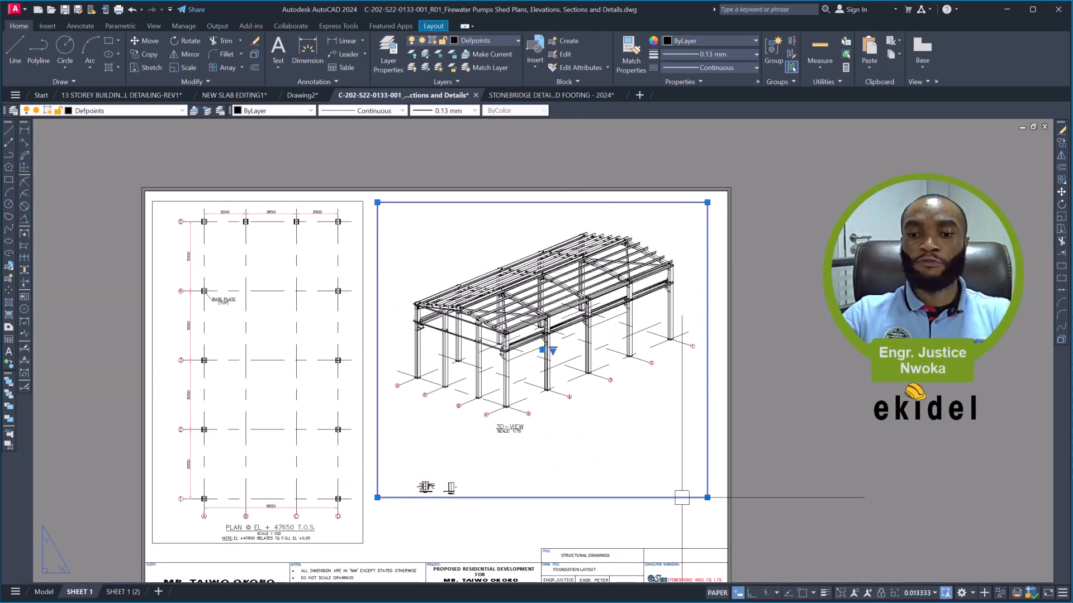
click(707, 497)
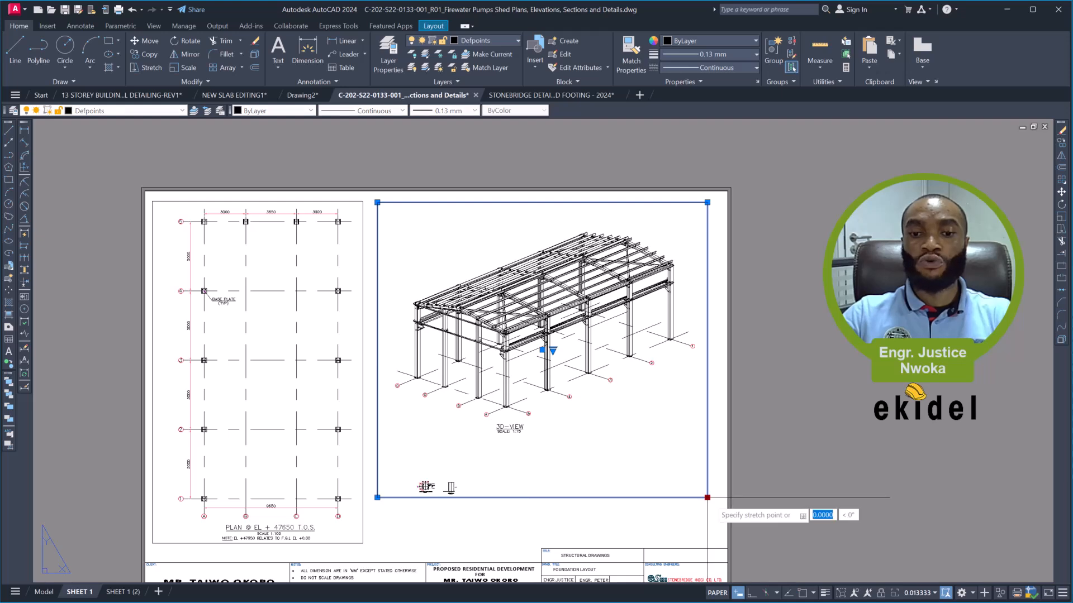
click(703, 440)
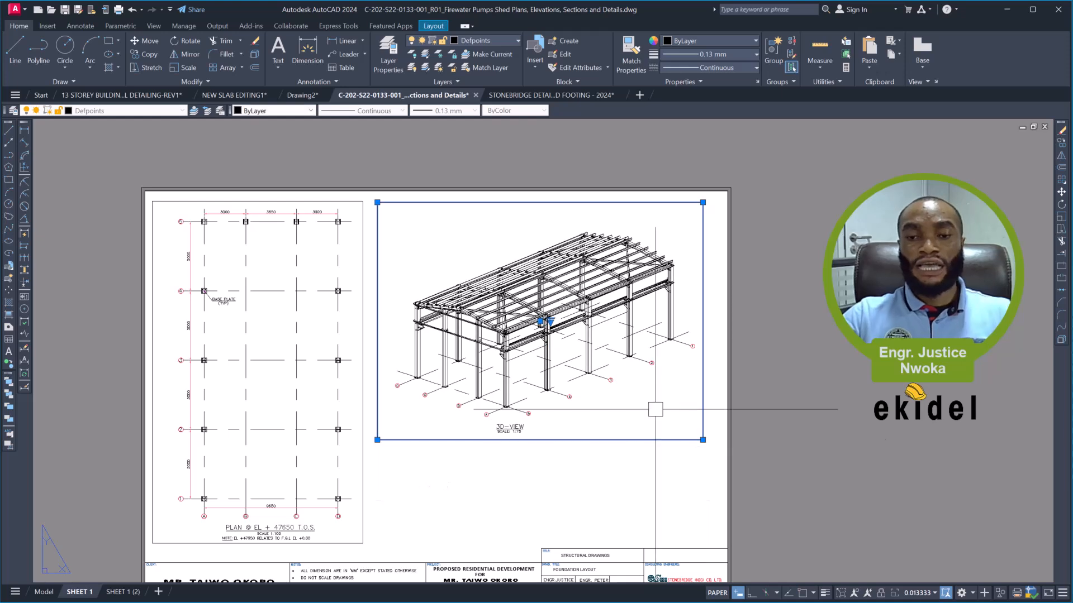
key(Escape)
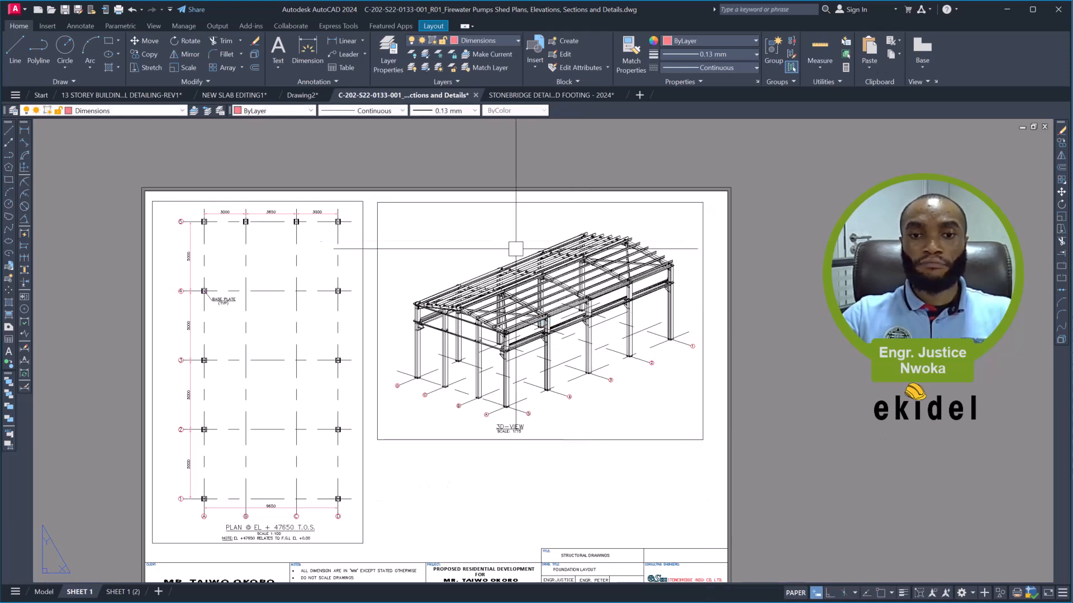
- Shift the 3D view upward inside its viewport without changing the scale, and return to paper space
double_click(498, 238)
middle_drag(499, 263, 498, 240)
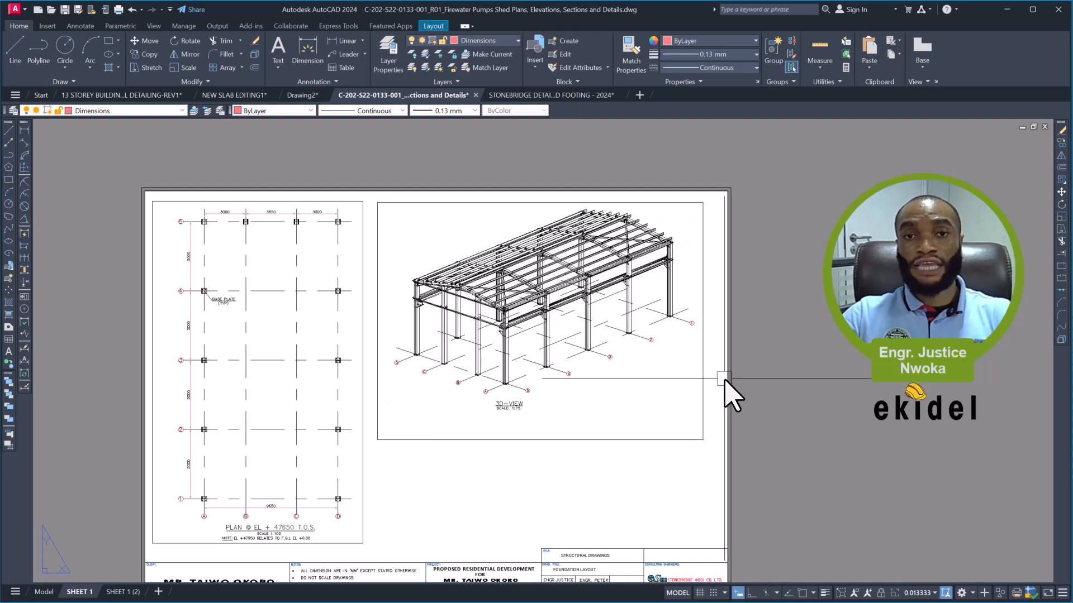
double_click(728, 393)
- Raise the lower edge of the 3D view's viewport closer to the scale note and deselect the frame
click(636, 440)
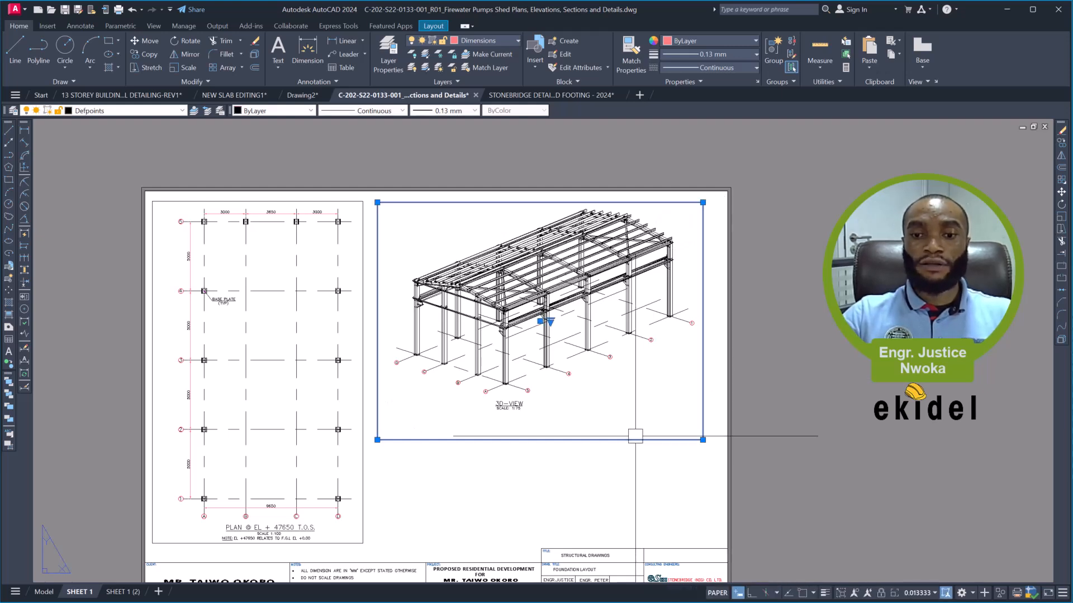
click(378, 440)
key(Escape)
key(Escape)
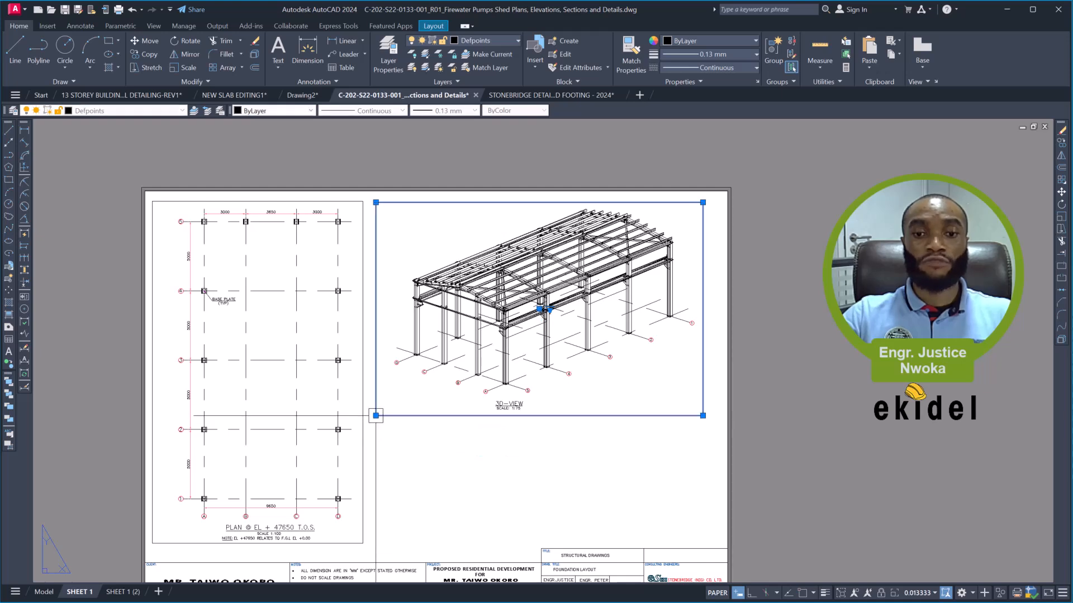
scroll(522, 318, down, 2)
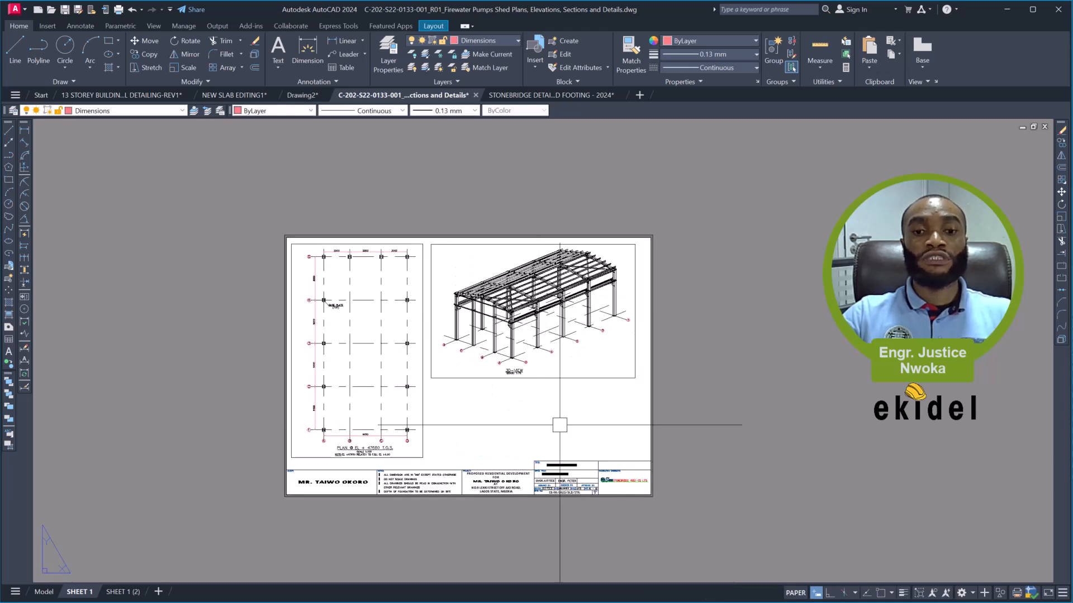
scroll(540, 488, up, 3)
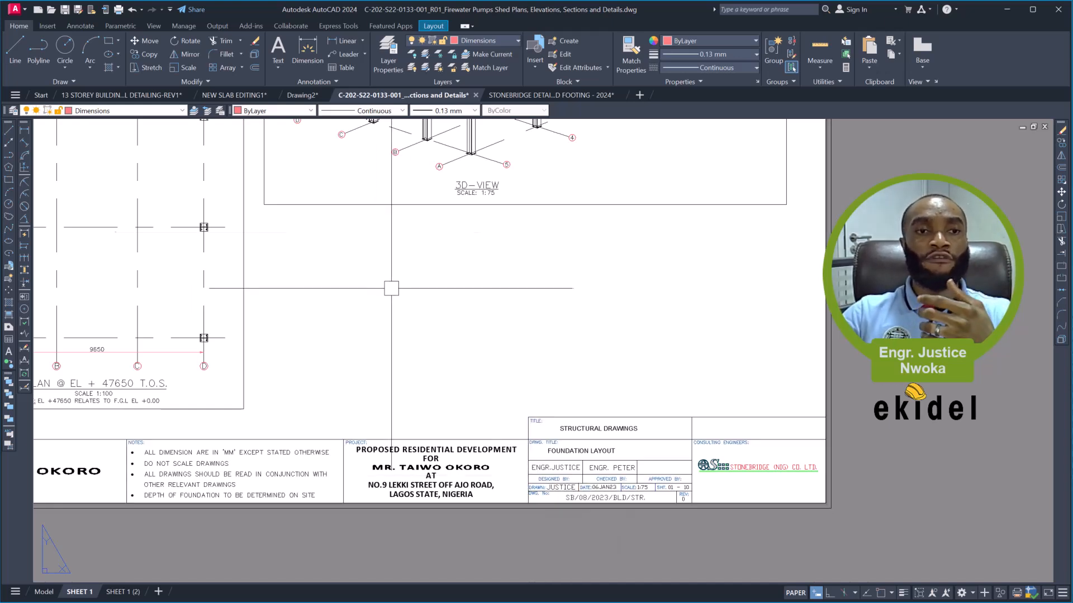
- Switch to the 13 STOREY BUILDING STRUCTURAL DETAILING-REV1 drawing and examine the main floor plan sheet's overall dimensions and scale note
click(119, 94)
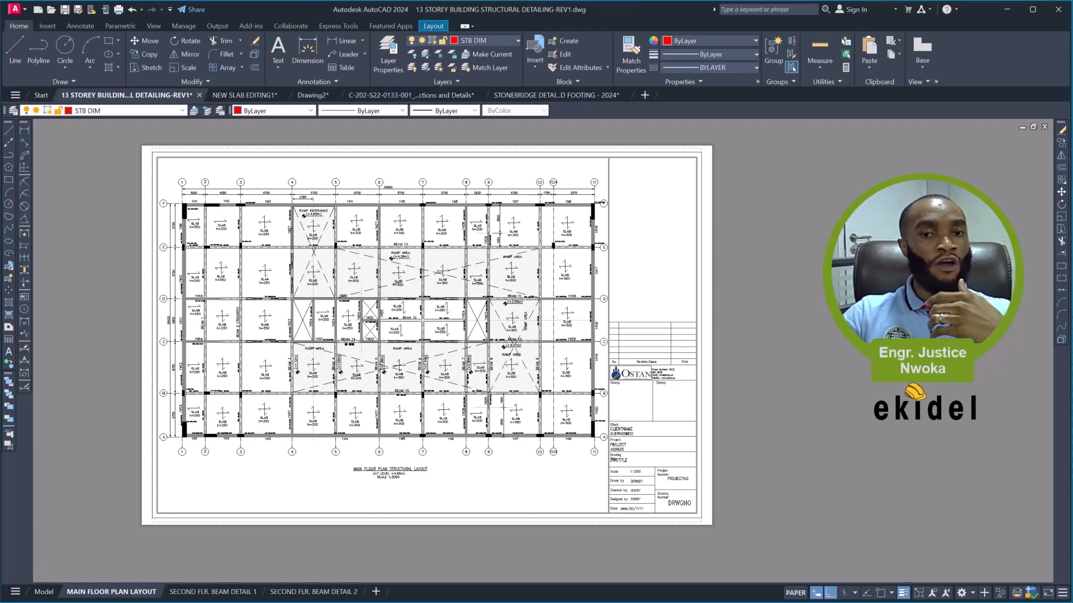
scroll(387, 197, up, 6)
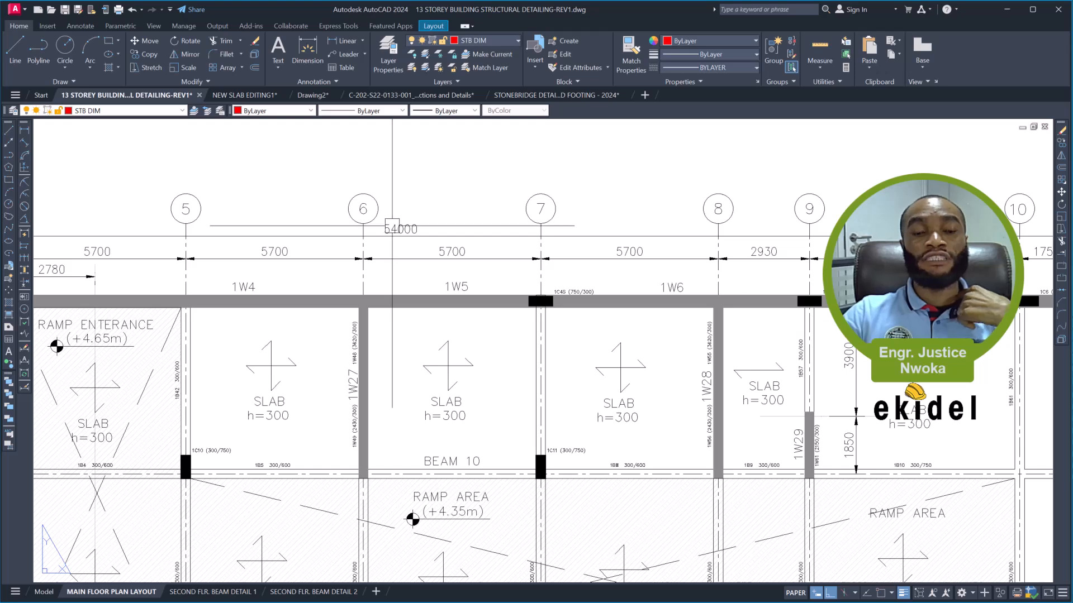
scroll(392, 226, down, 6)
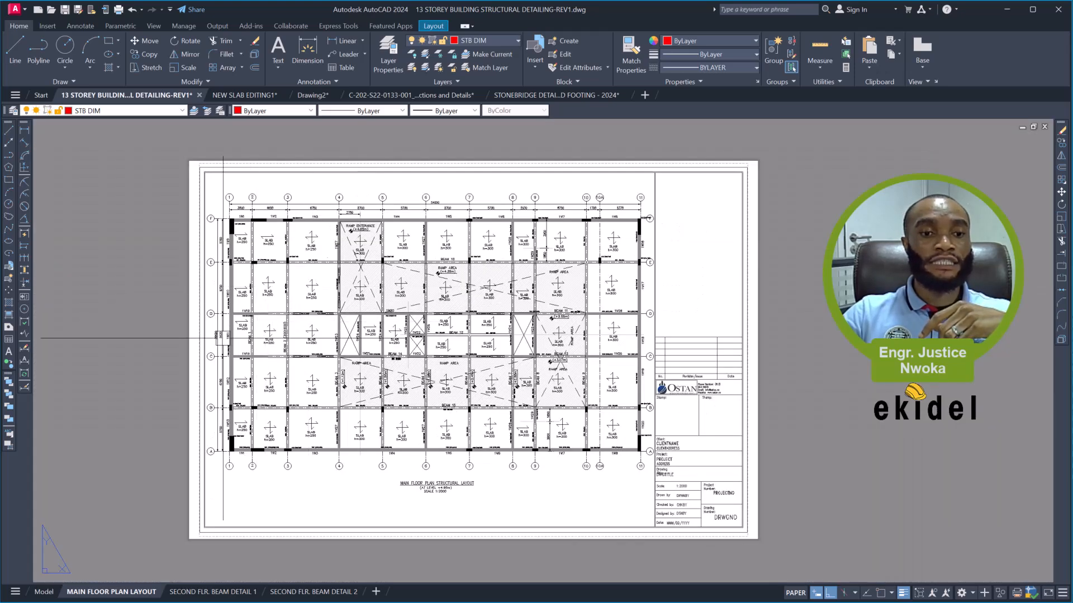
scroll(257, 329, up, 4)
scroll(212, 312, up, 2)
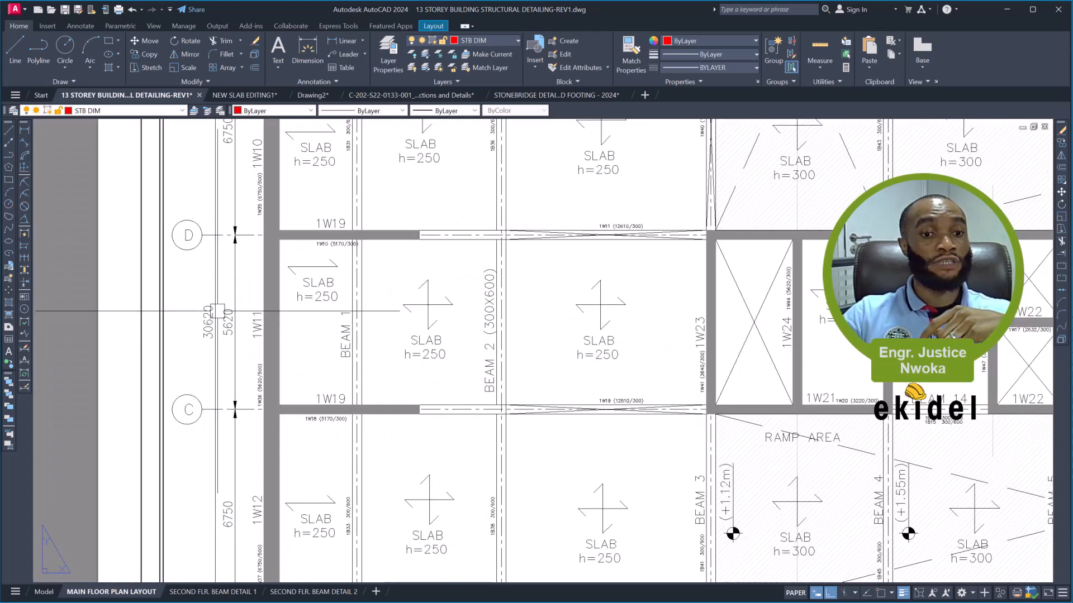
scroll(211, 315, down, 4)
scroll(213, 294, down, 2)
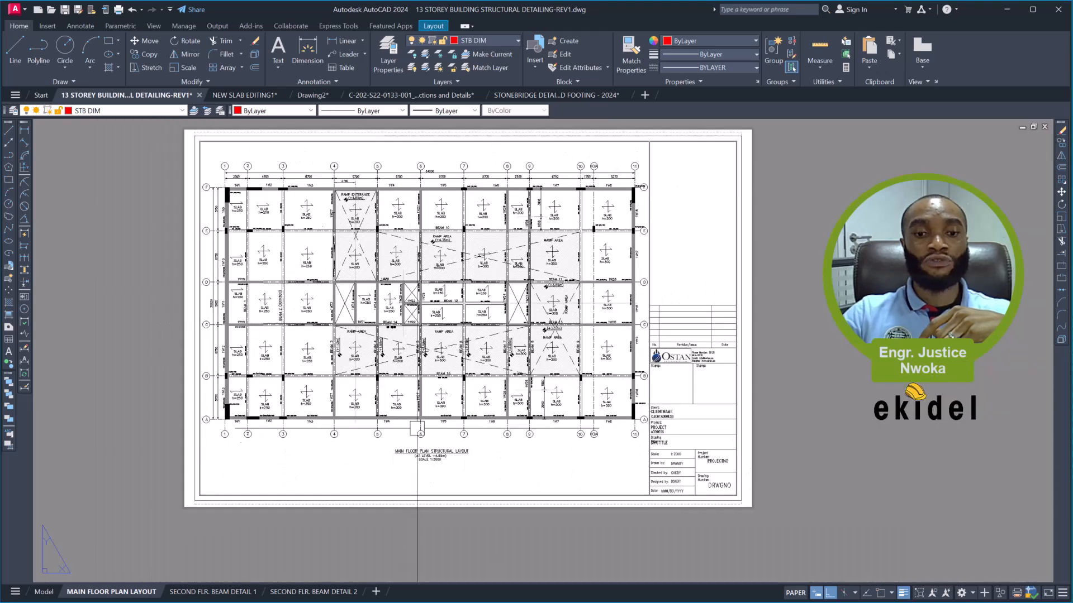
scroll(426, 459, up, 5)
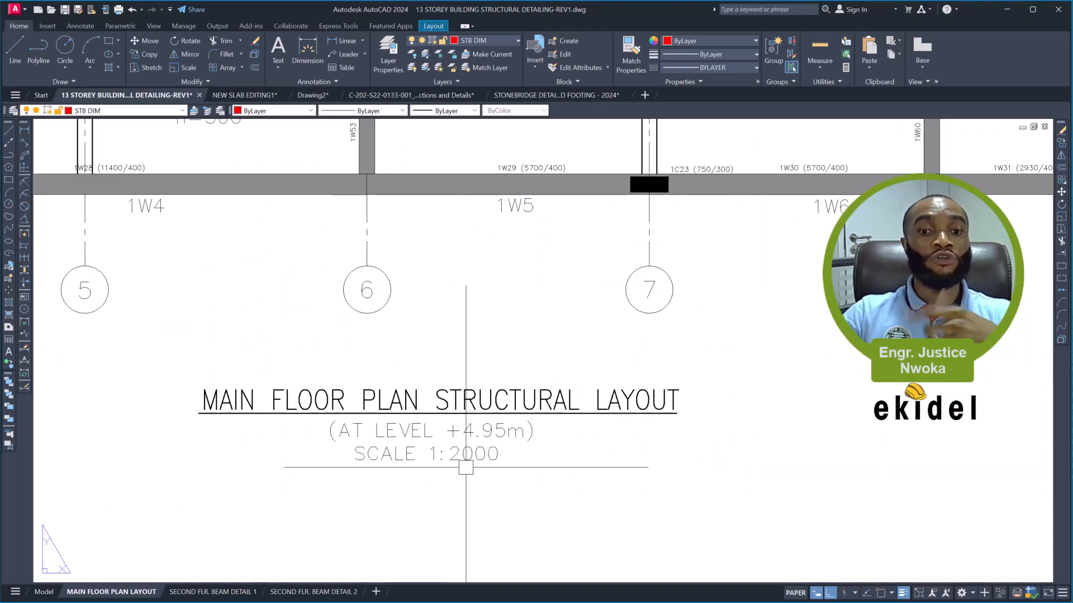
scroll(473, 464, down, 5)
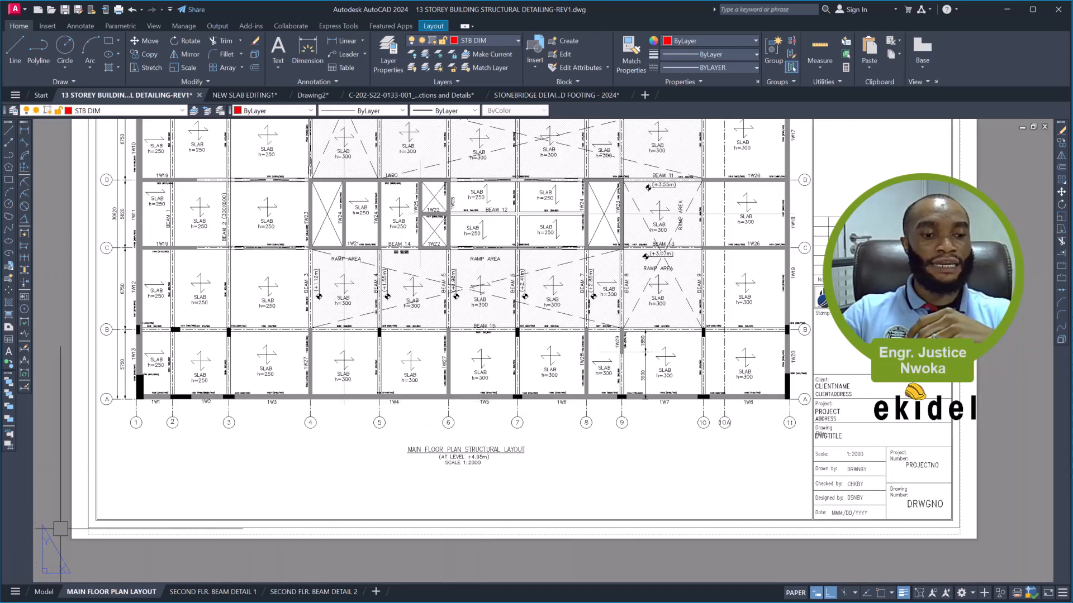
- Switch to model space and examine the main floor plan structural layout, its scale note and its surrounding frame
click(40, 594)
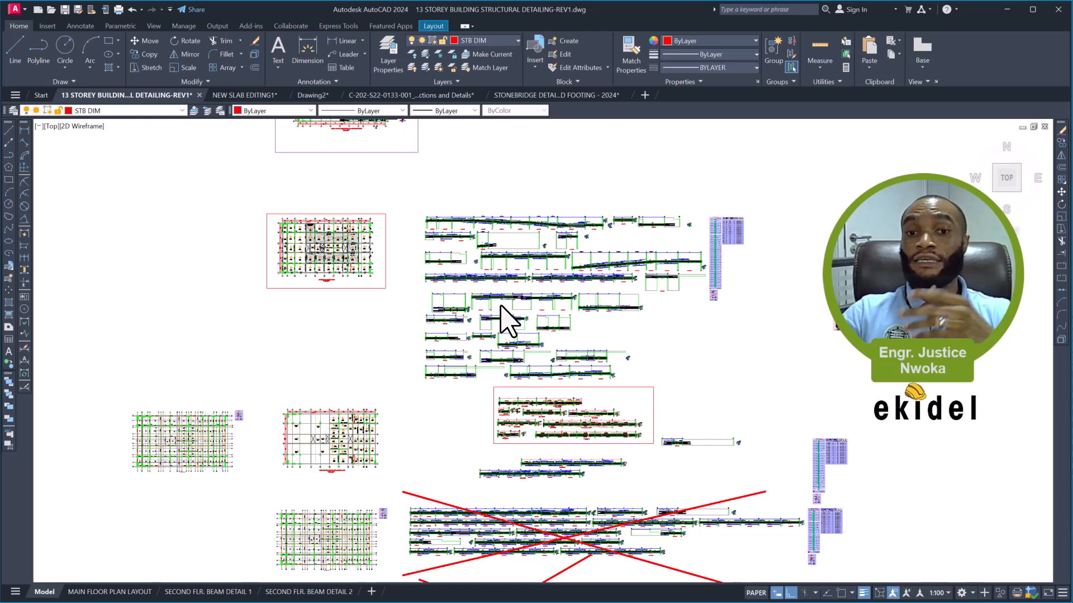
scroll(503, 316, down, 2)
scroll(501, 305, down, 2)
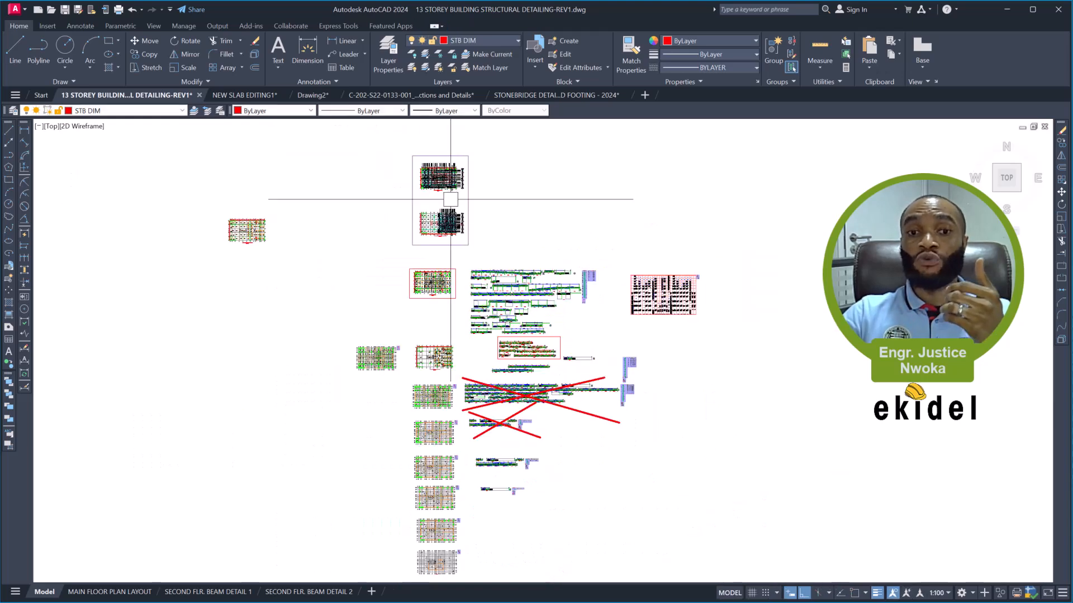
scroll(431, 283, up, 8)
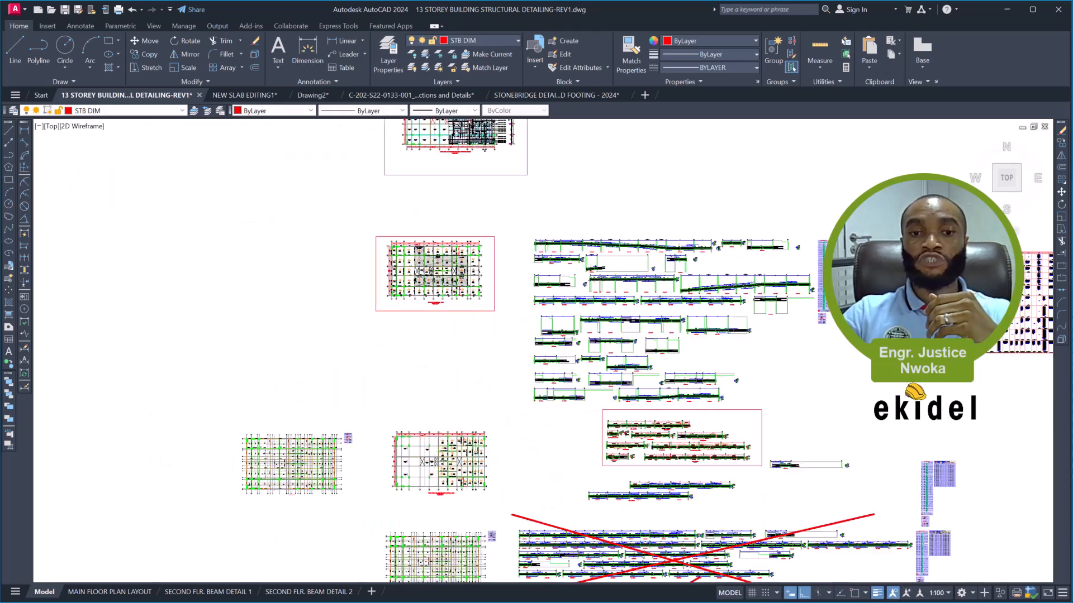
scroll(505, 202, up, 3)
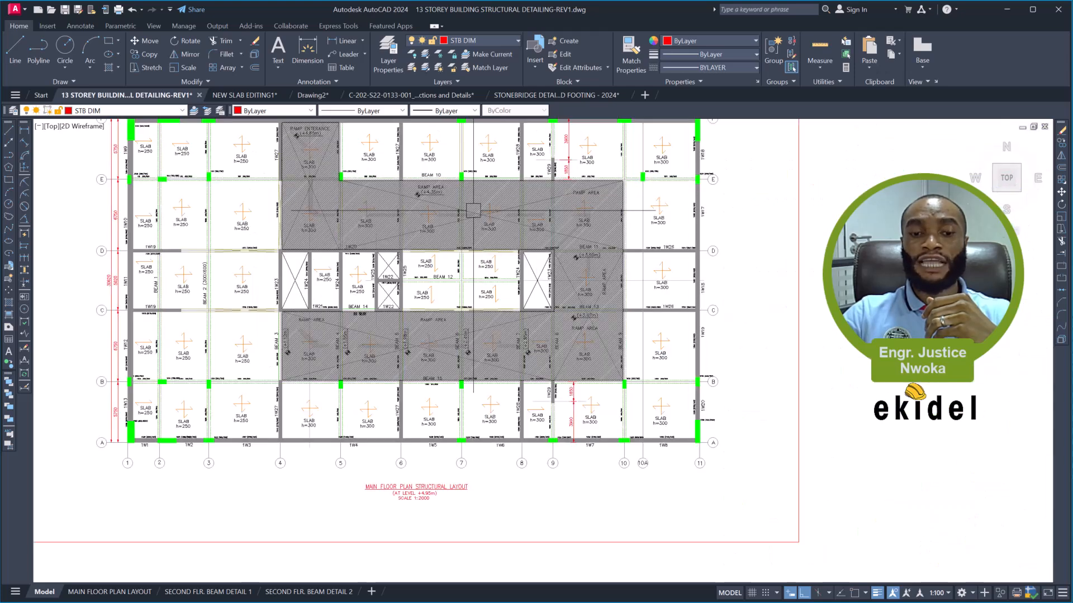
scroll(406, 507, up, 2)
scroll(405, 385, down, 6)
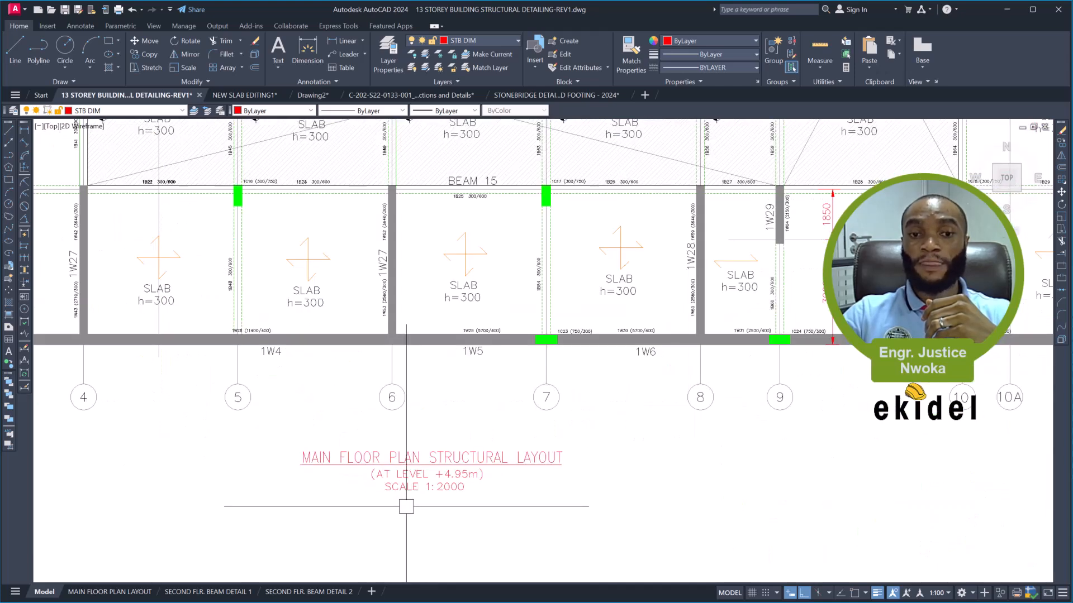
scroll(396, 336, up, 4)
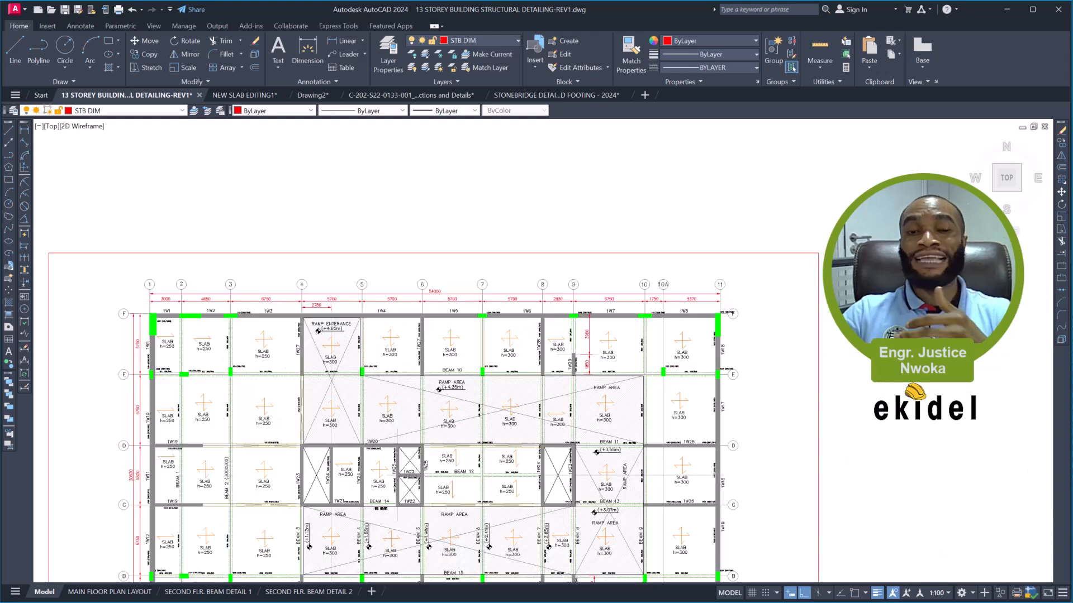
scroll(397, 329, down, 4)
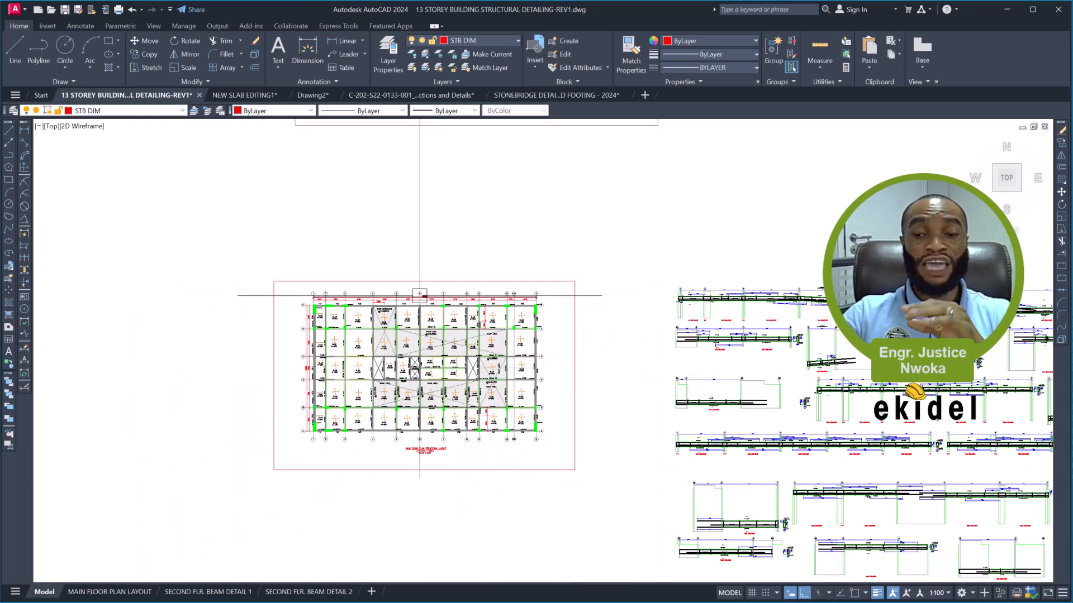
- Examine the main floor plan slab drawings in model space, including the precast slab areas, slab reinforcement detailing and surrounding frame
scroll(515, 297, down, 2)
mouse_move(589, 333)
middle_down()
mouse_move(515, 319)
mouse_move(508, 511)
middle_up()
scroll(439, 300, up, 2)
scroll(475, 353, up, 6)
middle_drag(463, 295, 583, 334)
middle_drag(448, 263, 706, 306)
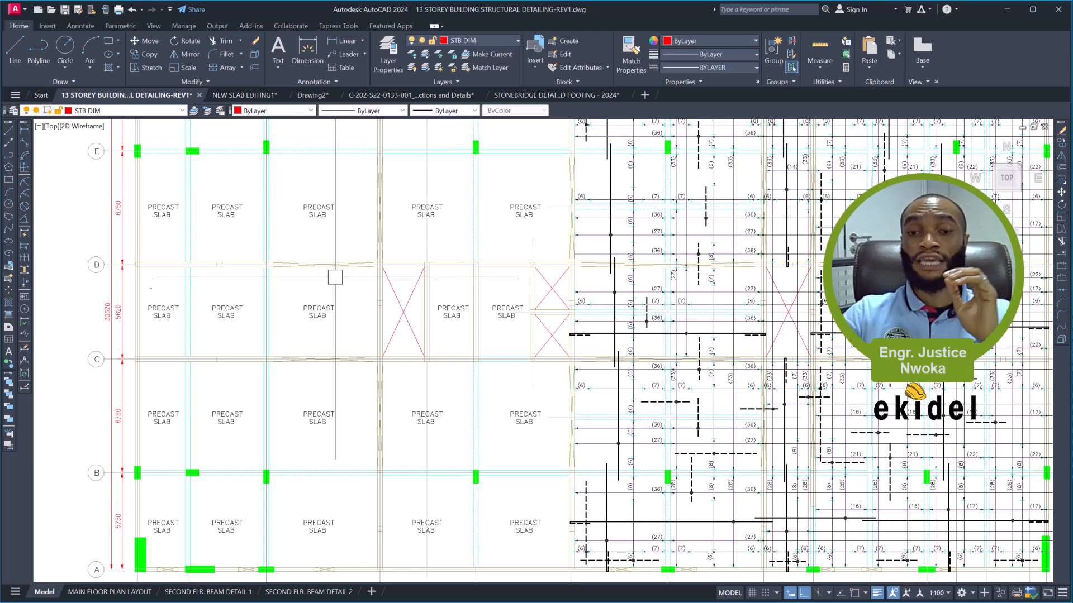
scroll(372, 316, down, 5)
mouse_move(488, 249)
middle_down()
mouse_move(462, 461)
mouse_move(464, 593)
middle_up()
middle_drag(421, 249, 421, 342)
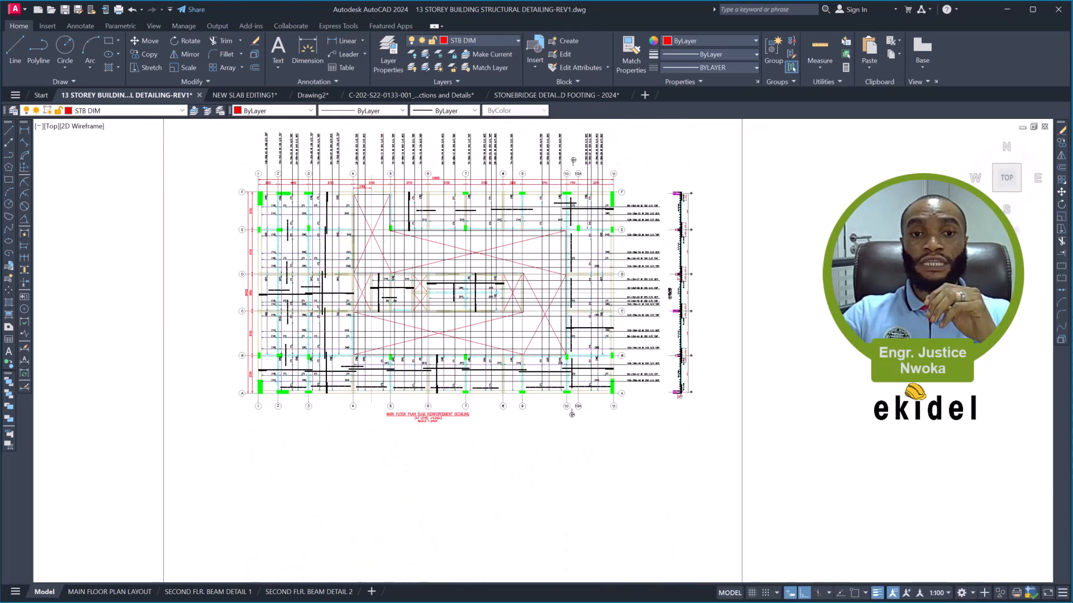
scroll(396, 229, up, 5)
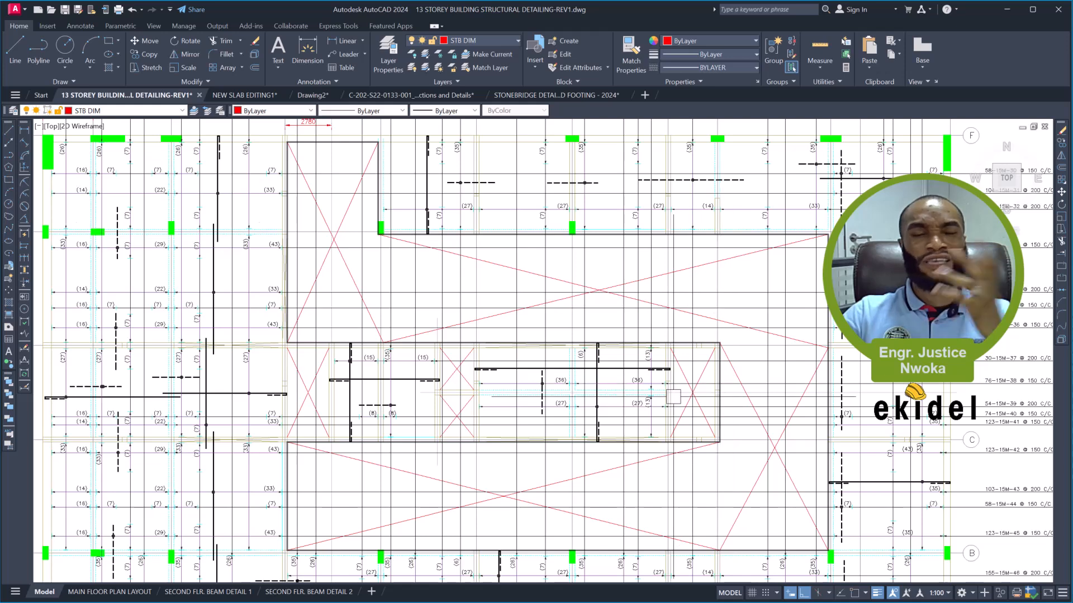
scroll(425, 290, down, 5)
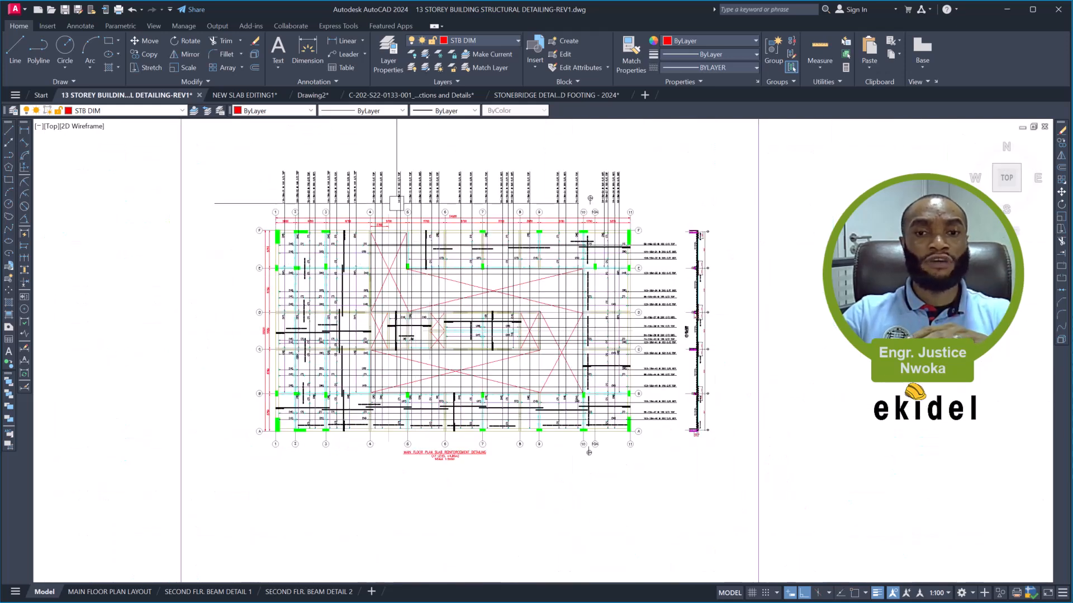
scroll(396, 203, up, 3)
scroll(406, 199, down, 5)
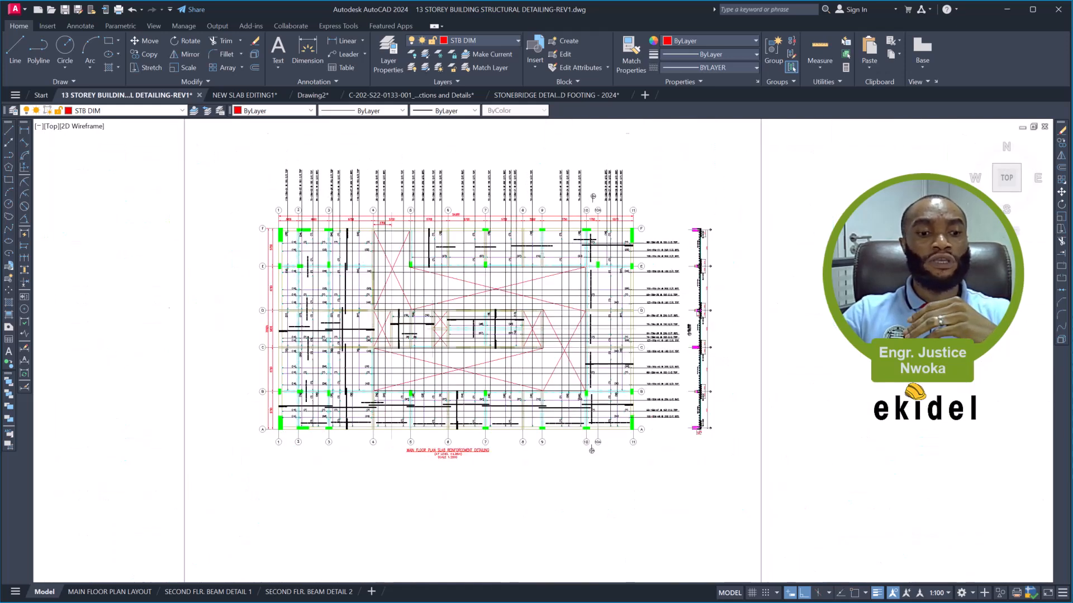
- Go past the main floor plan sheet to SECOND FLR. BEAM DETAIL 1 and examine its title block scale and the beam sections' scale notes
click(124, 593)
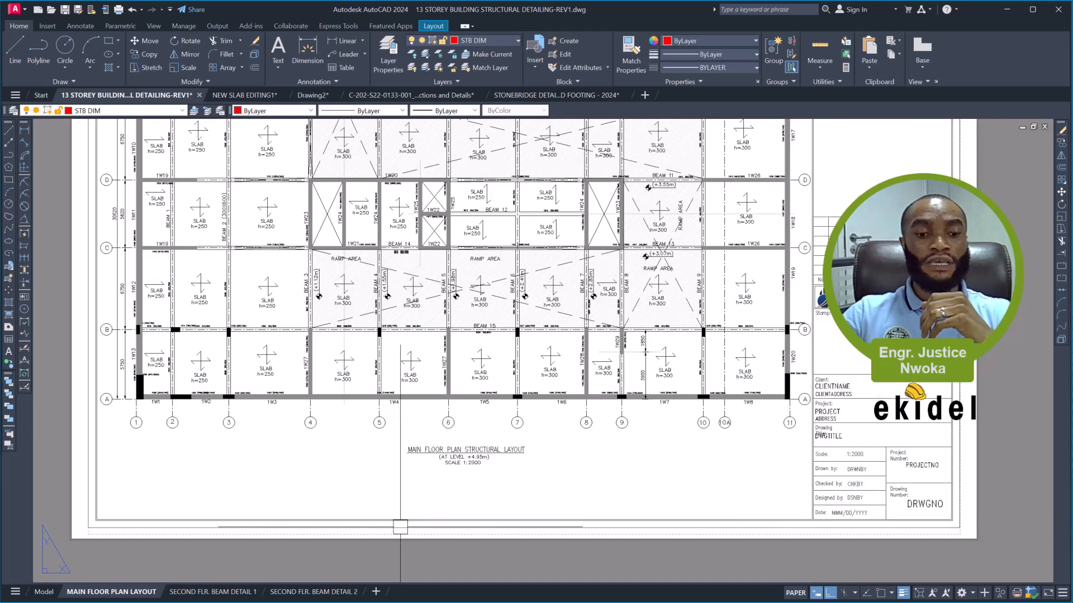
click(223, 594)
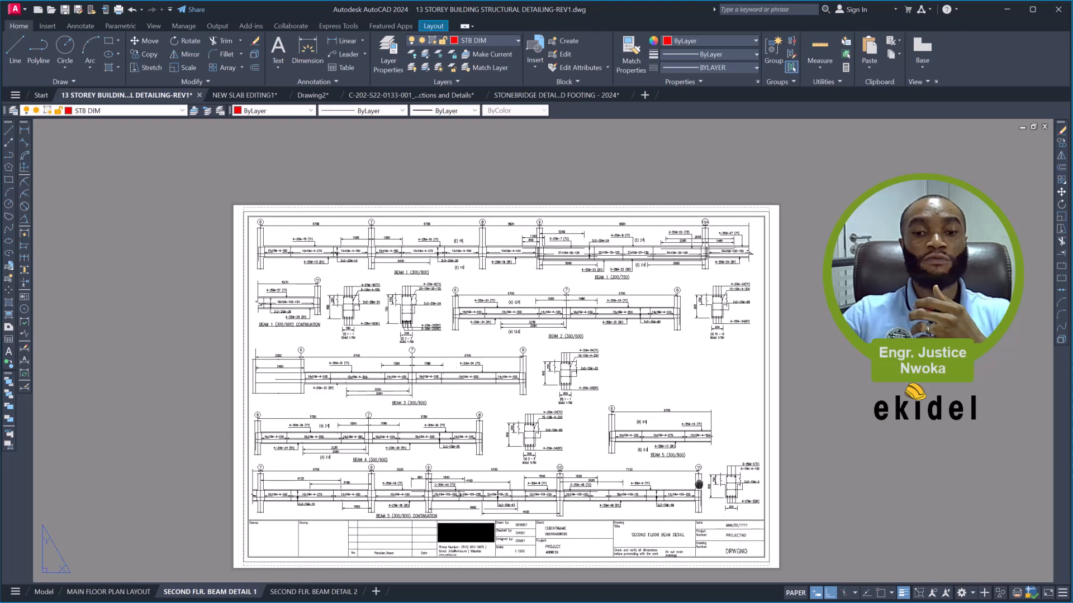
scroll(671, 483, up, 2)
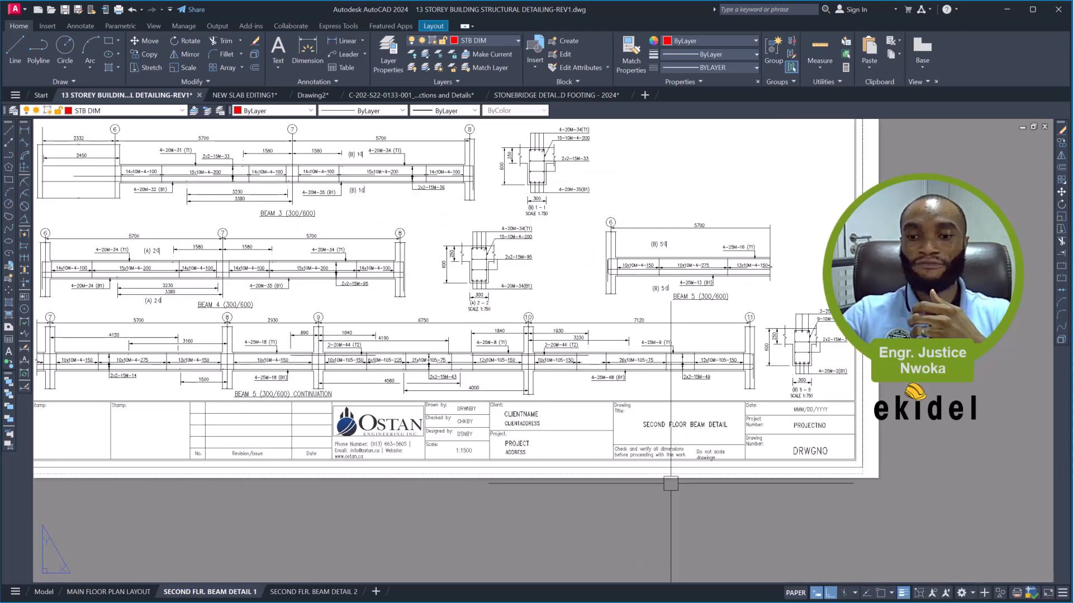
scroll(468, 445, up, 6)
scroll(447, 464, down, 4)
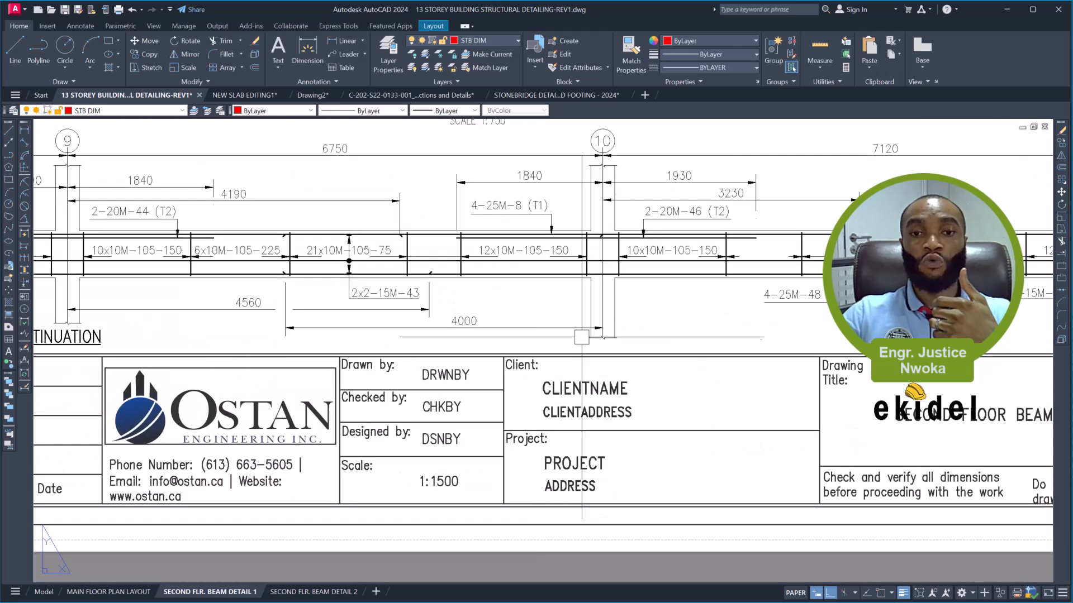
middle_drag(580, 339, 269, 391)
scroll(260, 387, down, 2)
middle_drag(676, 371, 543, 416)
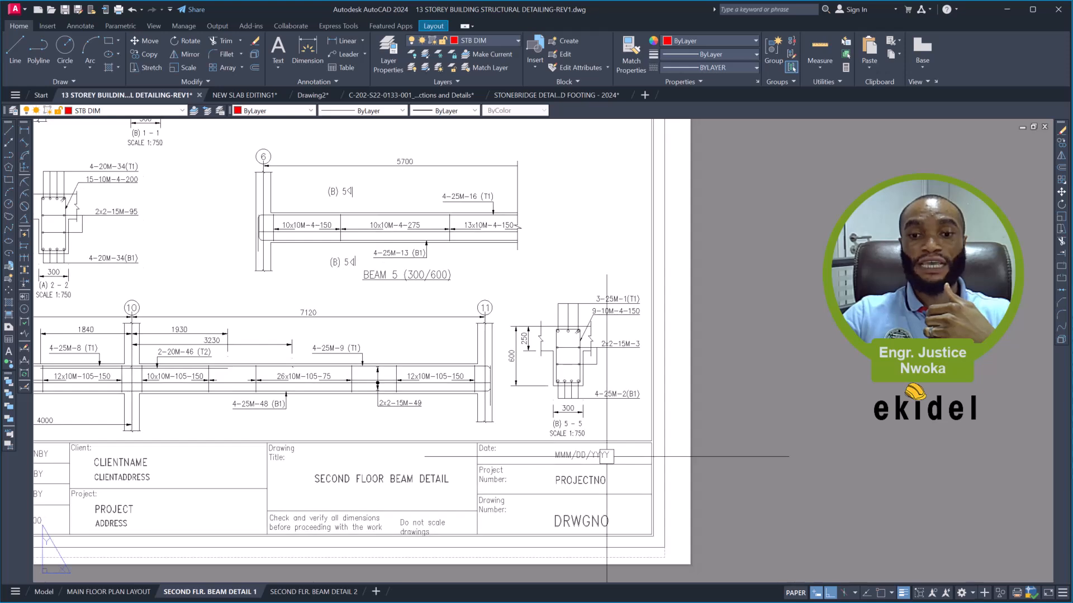
scroll(607, 457, up, 2)
scroll(556, 419, up, 4)
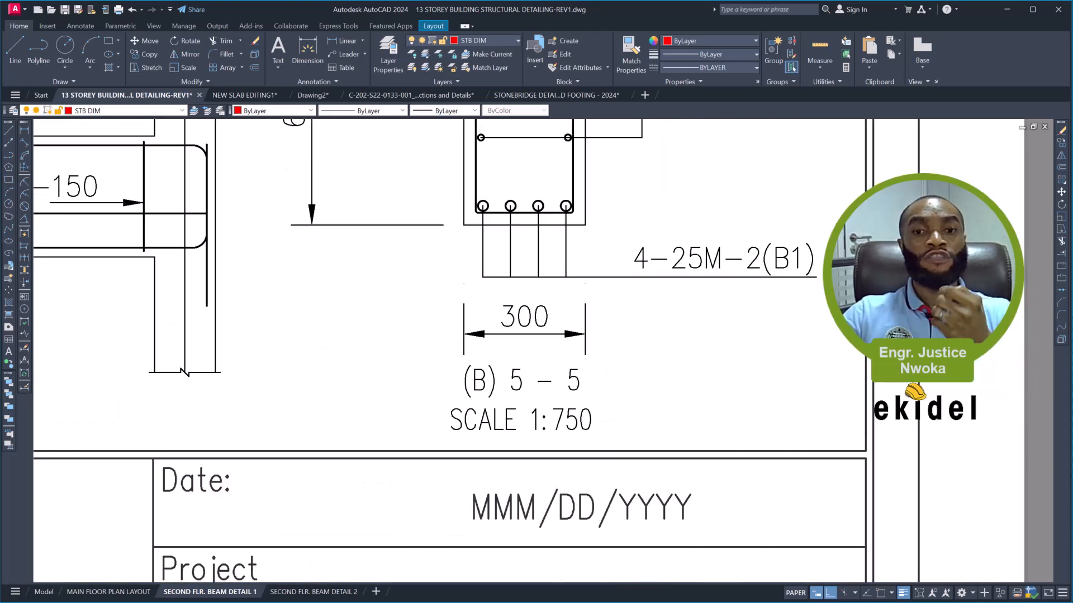
scroll(591, 449, down, 2)
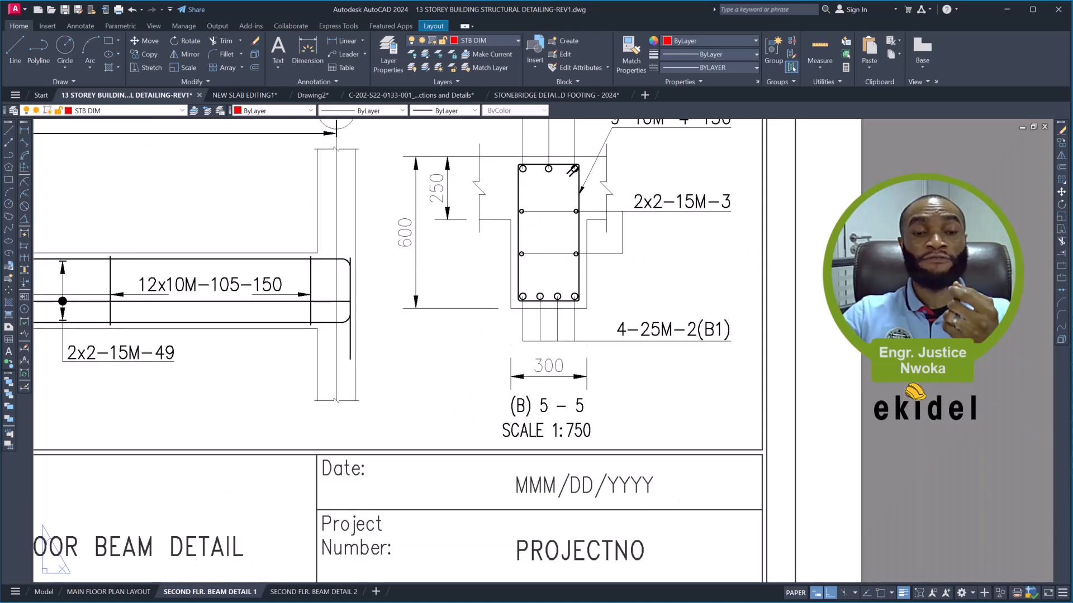
scroll(681, 452, down, 4)
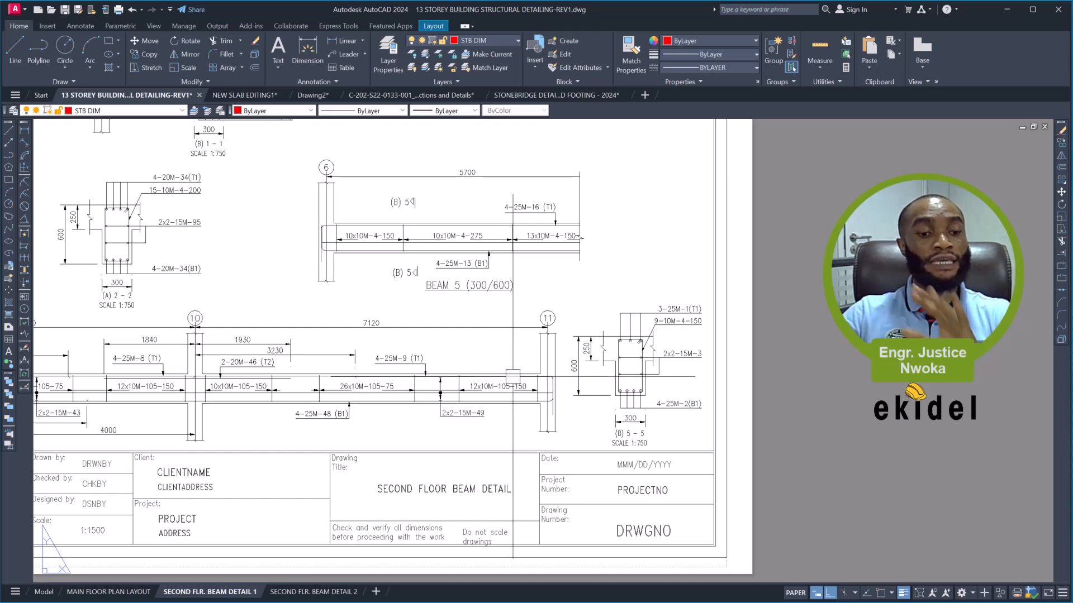
middle_drag(572, 391, 709, 424)
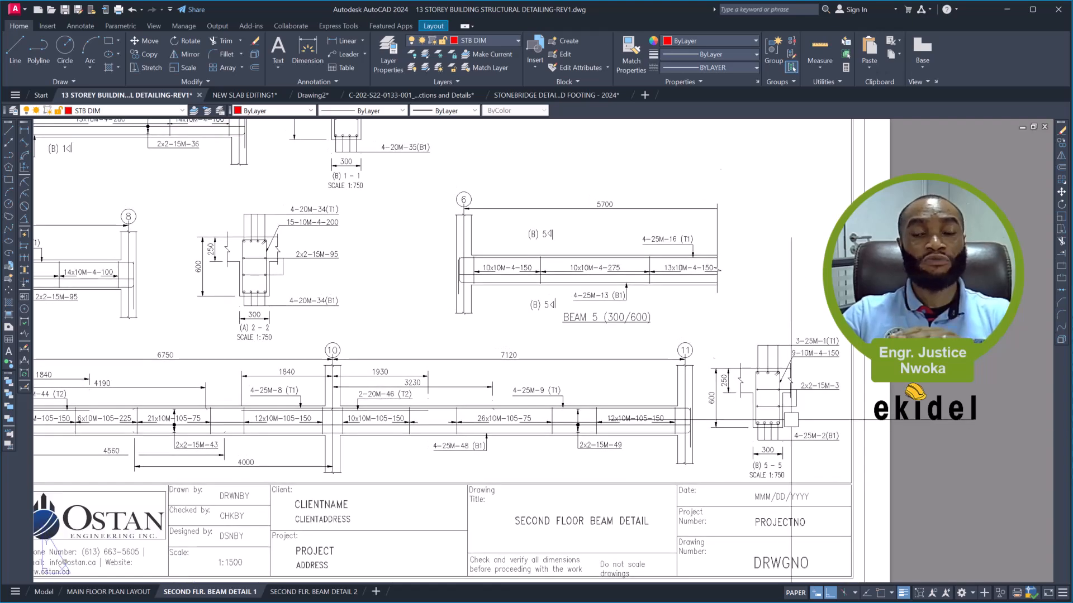
scroll(762, 364, down, 2)
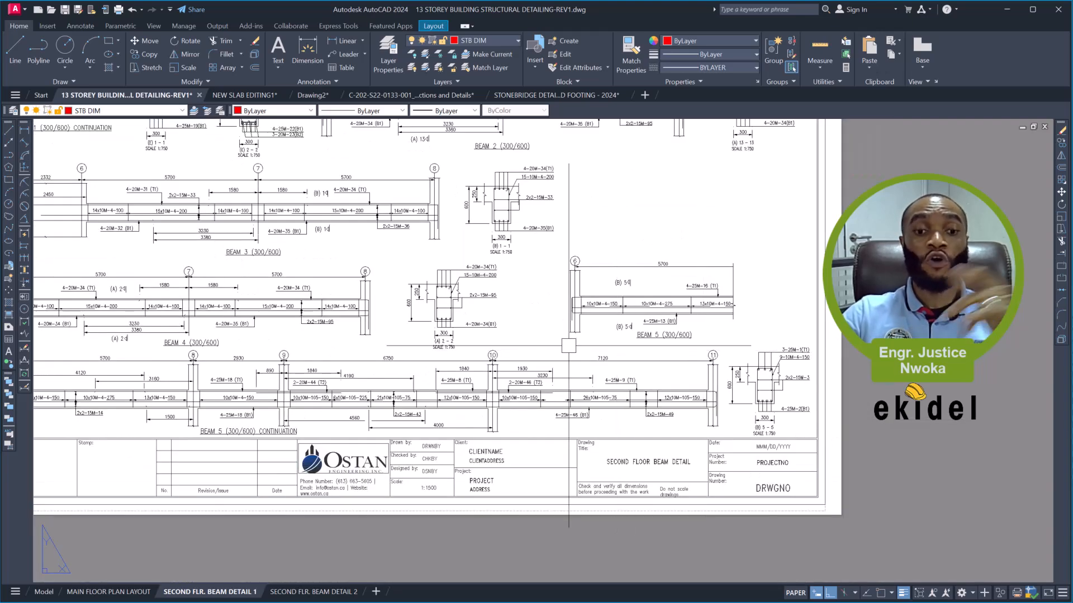
- Compare model space with the MAIN FLOOR PLAN LAYOUT sheet and examine how the floor plan fills the sheet
click(44, 593)
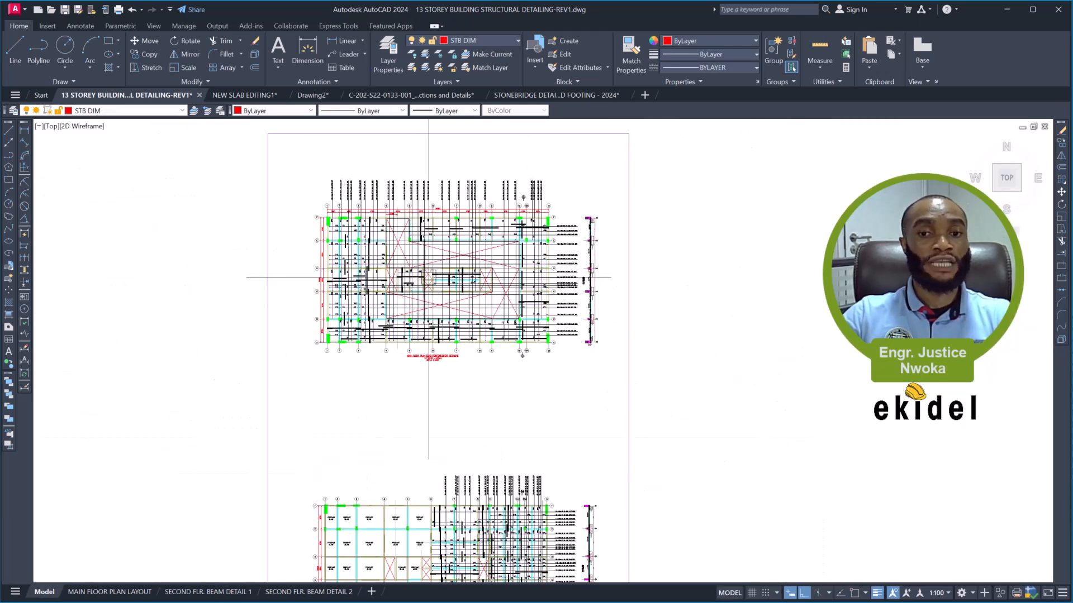
click(124, 591)
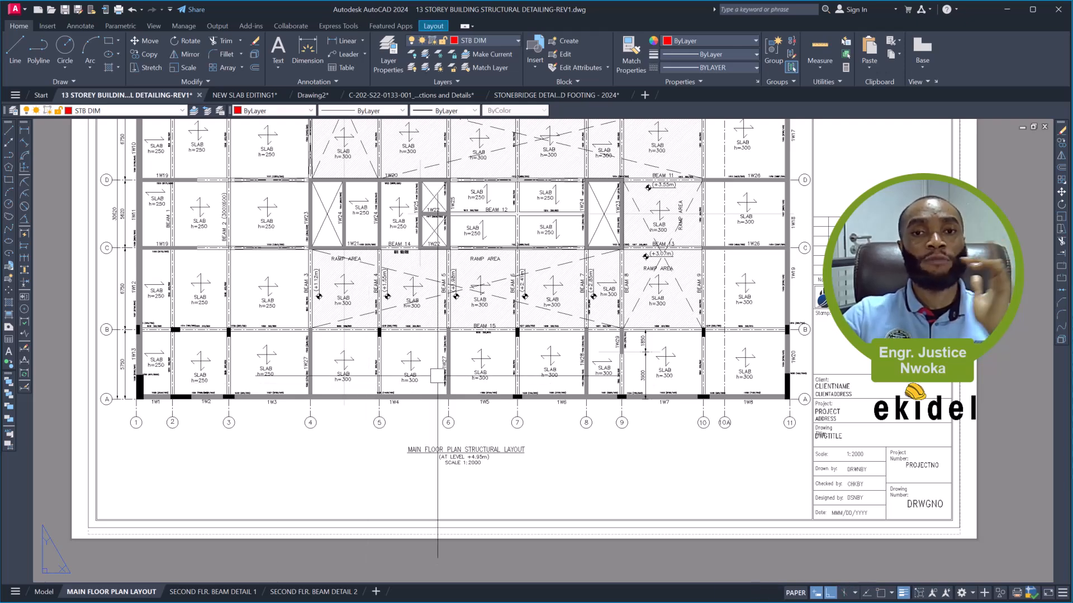
middle_drag(435, 401, 434, 508)
middle_drag(471, 368, 482, 445)
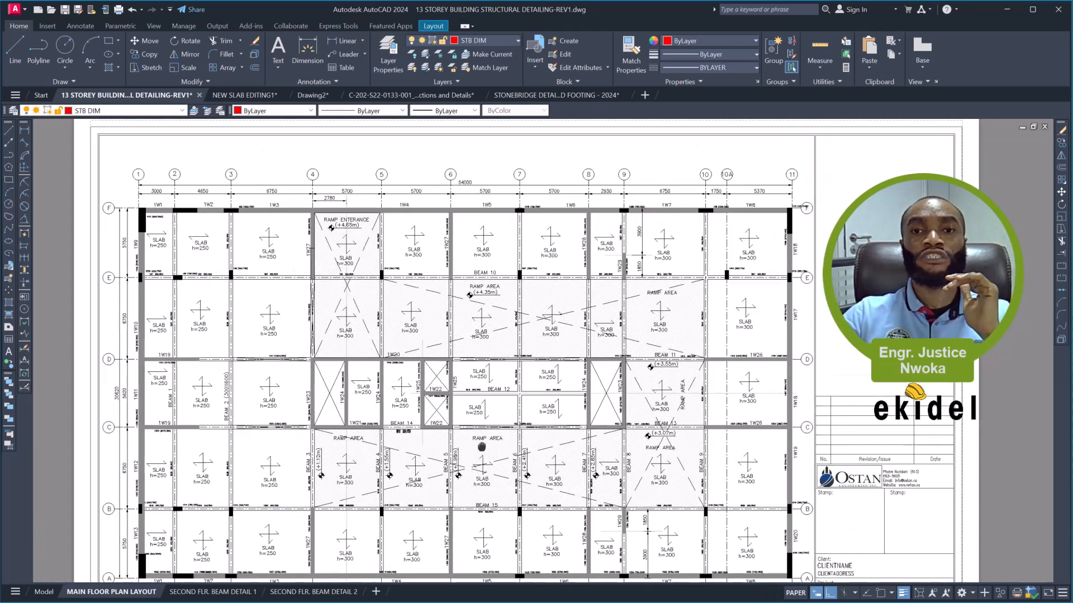
- Switch to the firewater pumps shed drawing and examine the typical base plate details and Section A-A with their scale notes in model space
click(430, 97)
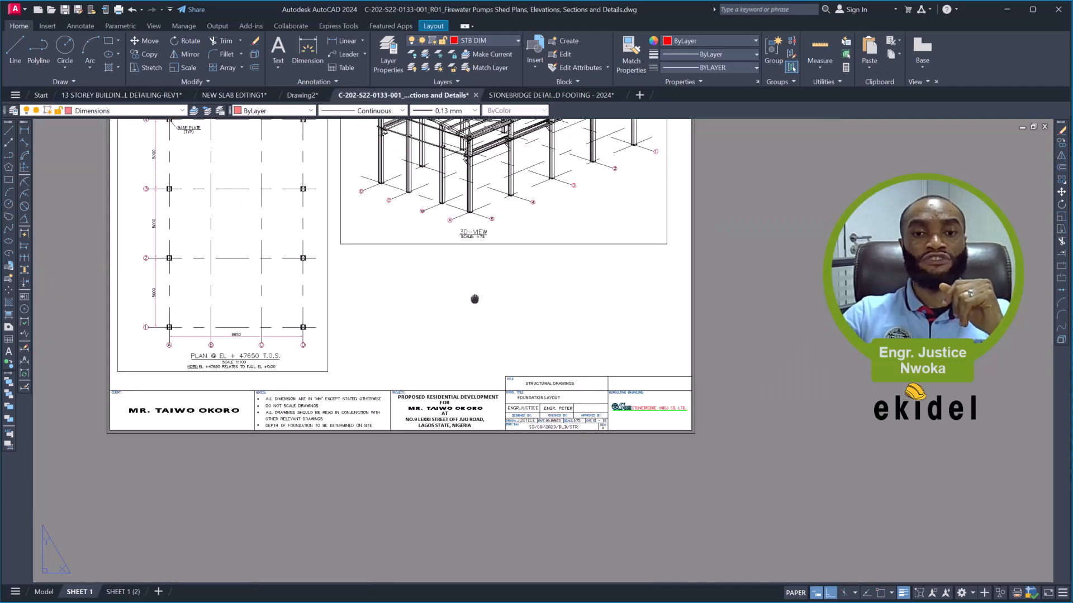
middle_drag(475, 299, 482, 475)
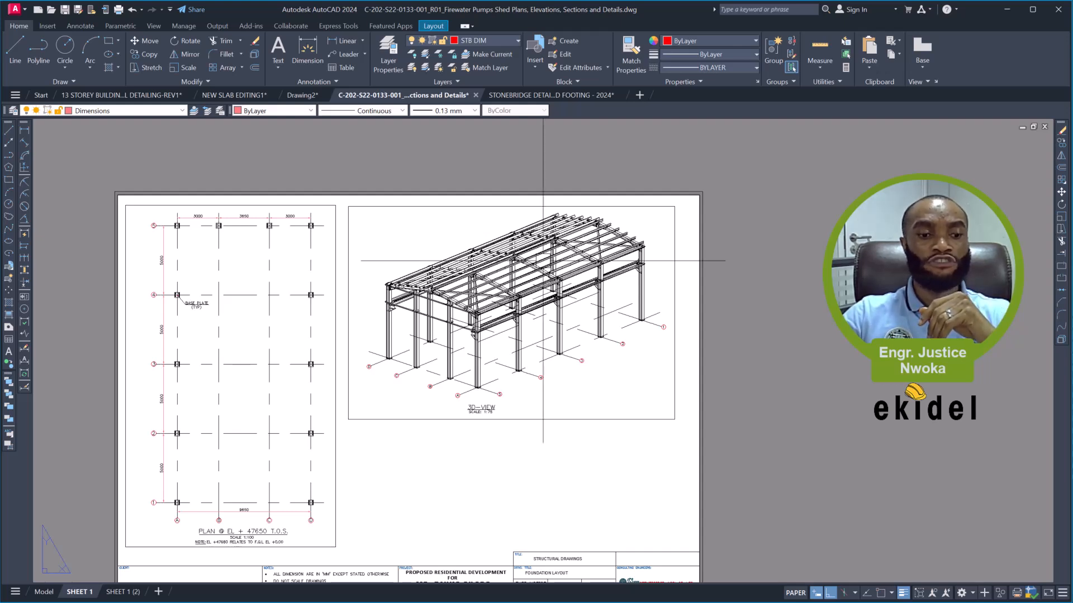
click(45, 592)
middle_drag(319, 390, 357, 311)
scroll(358, 249, up, 4)
scroll(368, 266, down, 2)
scroll(556, 225, up, 2)
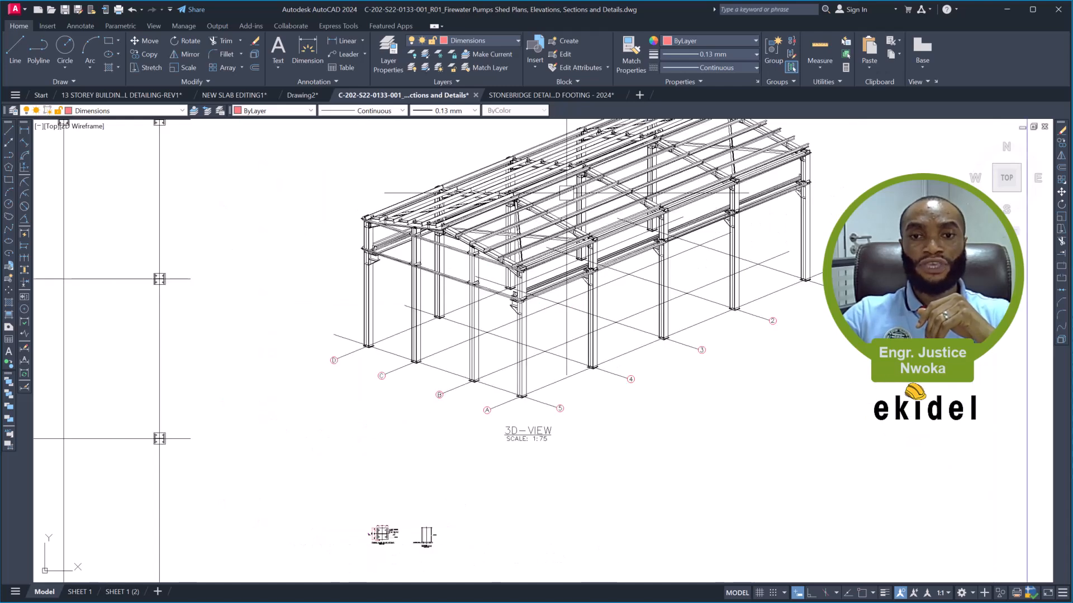
scroll(532, 238, down, 2)
scroll(494, 328, up, 2)
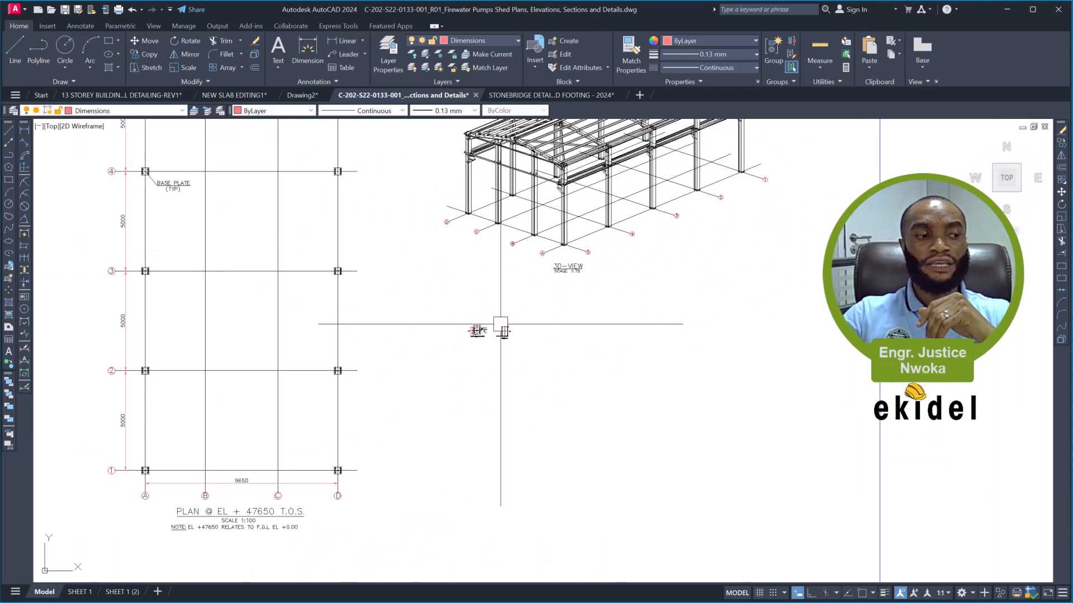
scroll(498, 332, up, 2)
scroll(425, 328, up, 7)
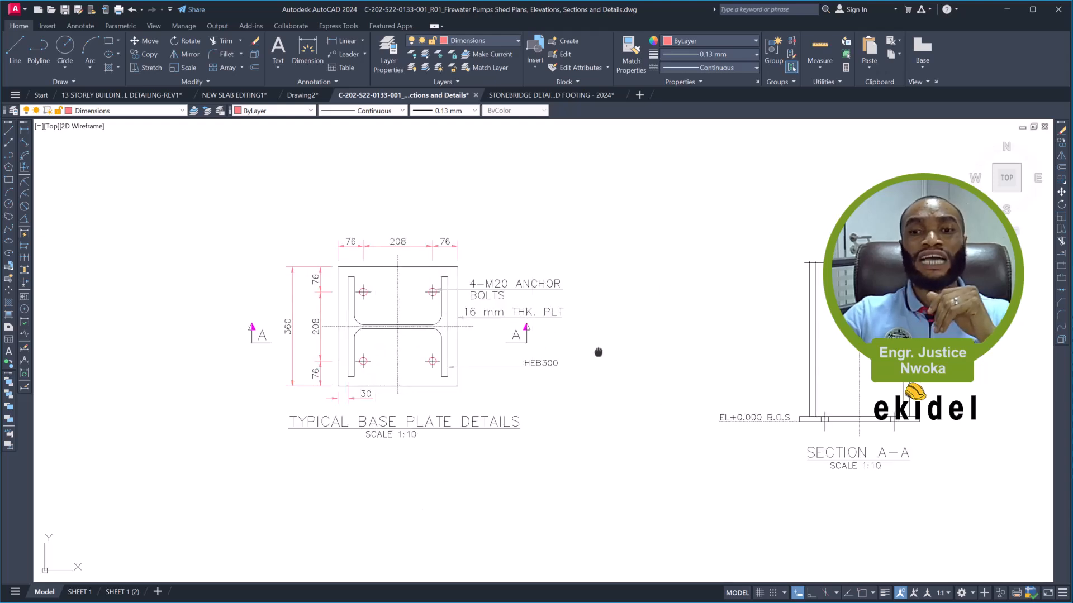
middle_drag(598, 352, 515, 343)
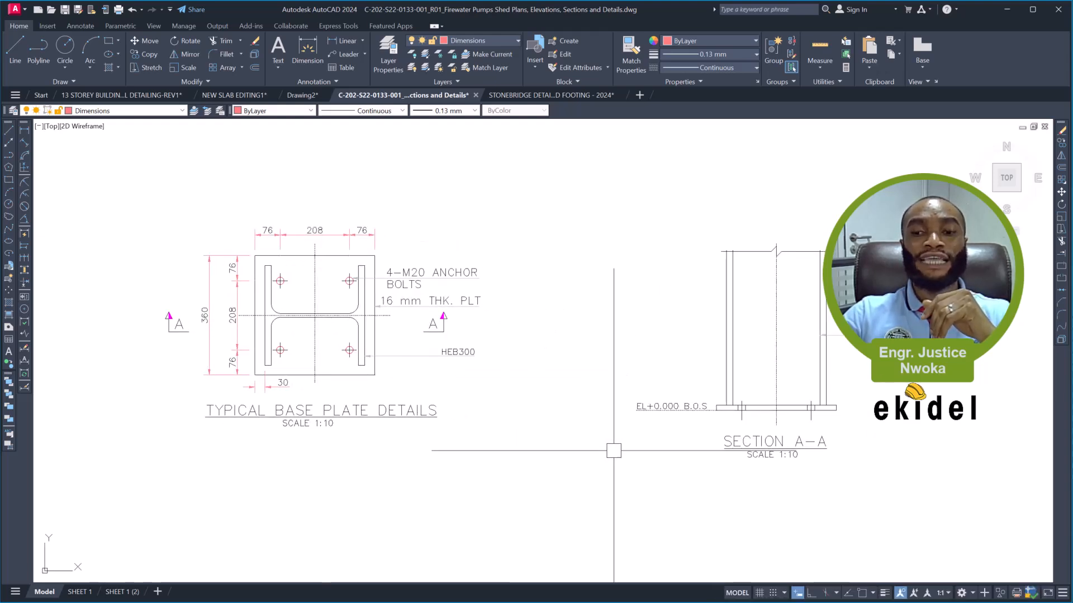
- On SHEET 1, create a rectangular viewport in the empty area between the 3D view and the title block, reaching the sheet's border
click(79, 592)
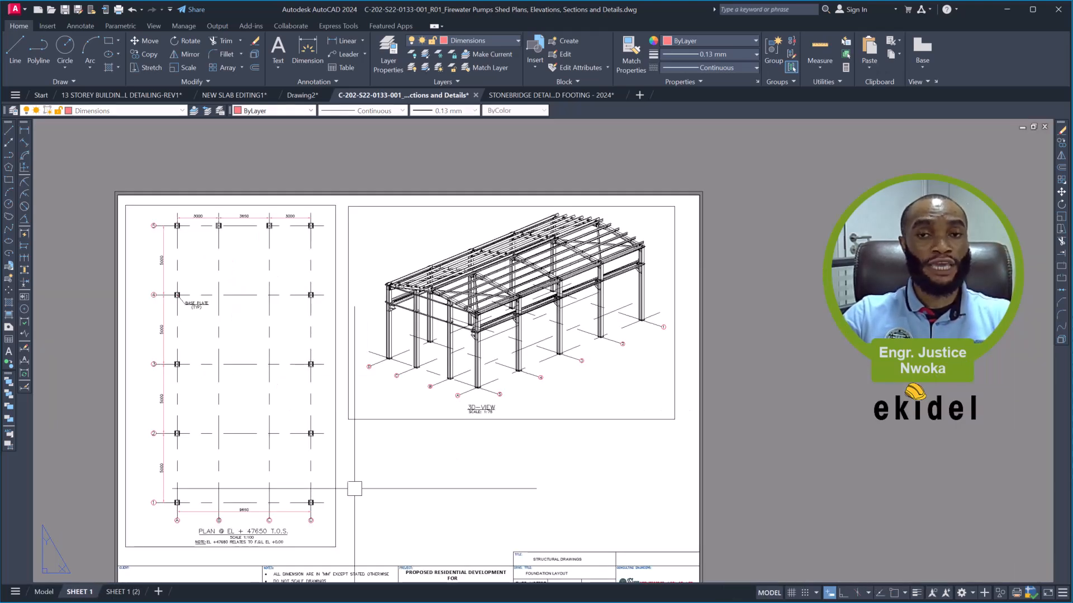
middle_drag(416, 465, 393, 366)
text(mv)
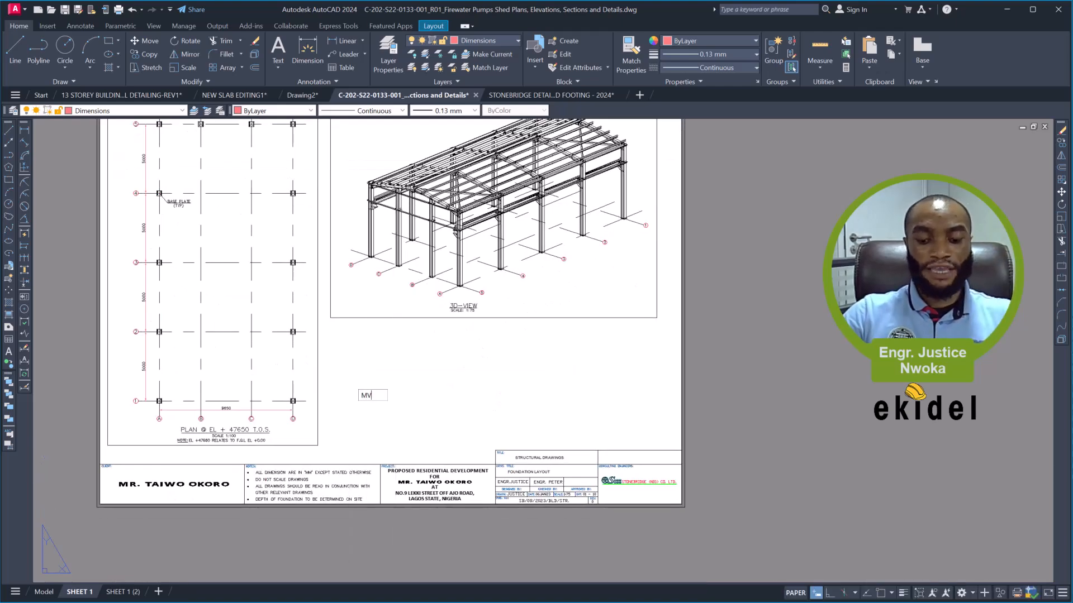
key(Return)
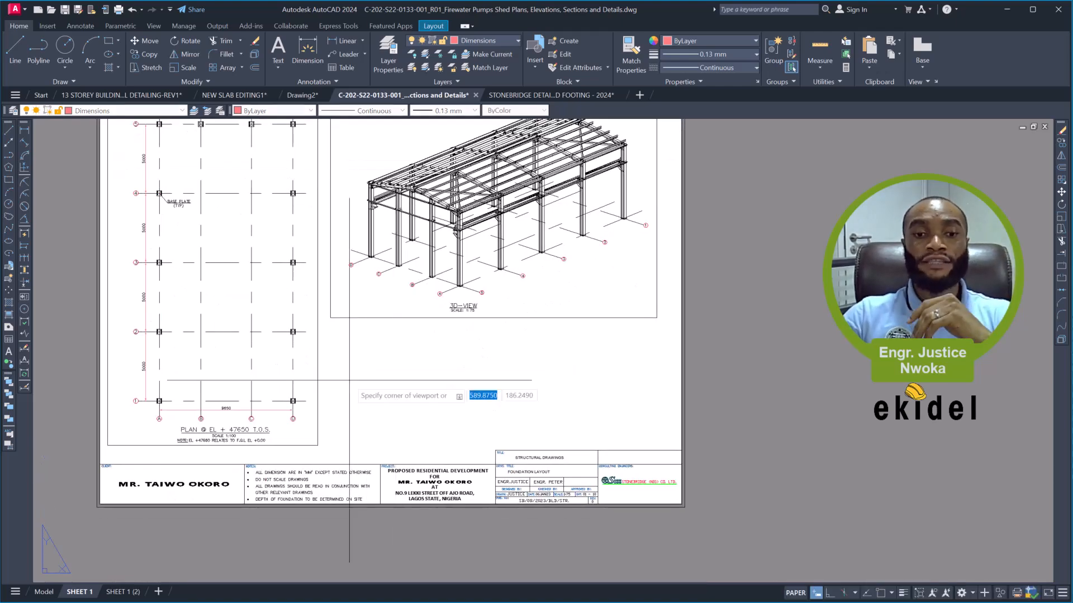
click(331, 319)
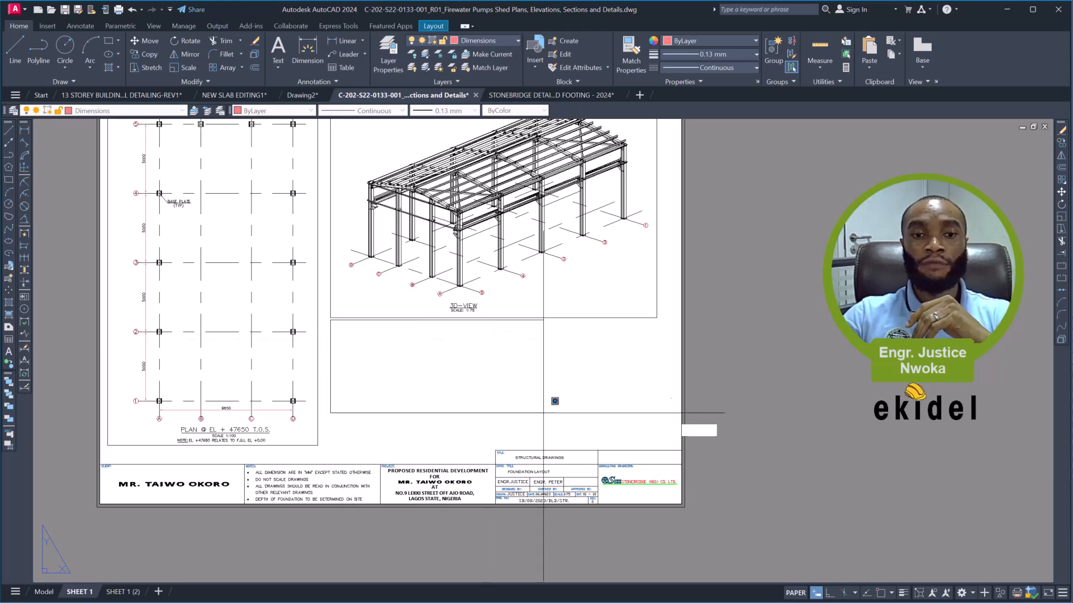
click(678, 447)
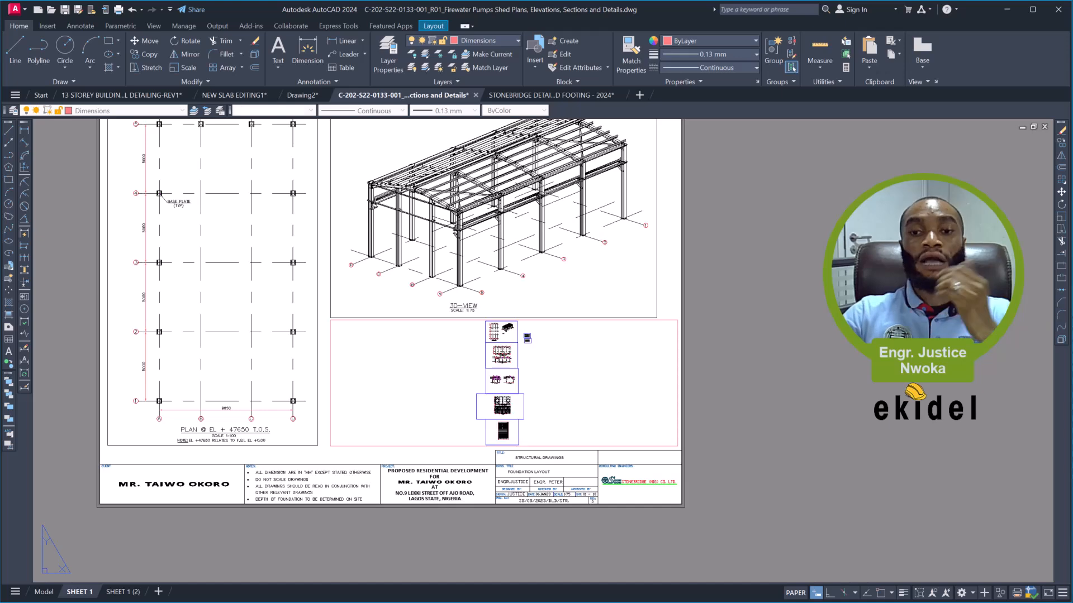
- Move the new viewport below the 3D view to the Defpoints layer and deselect it
click(669, 320)
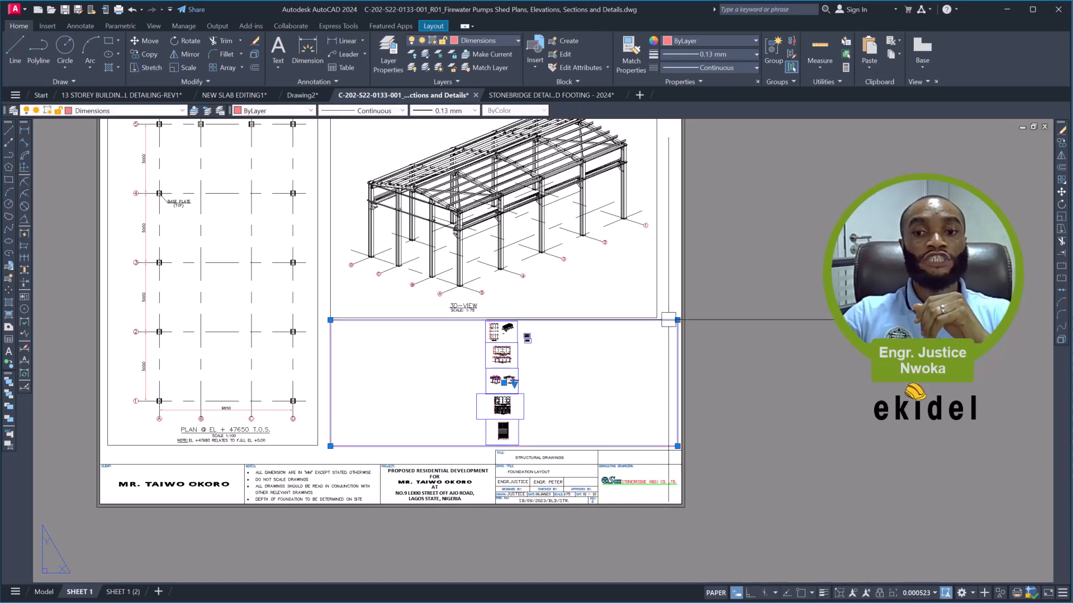
click(472, 40)
scroll(476, 98, up, 5)
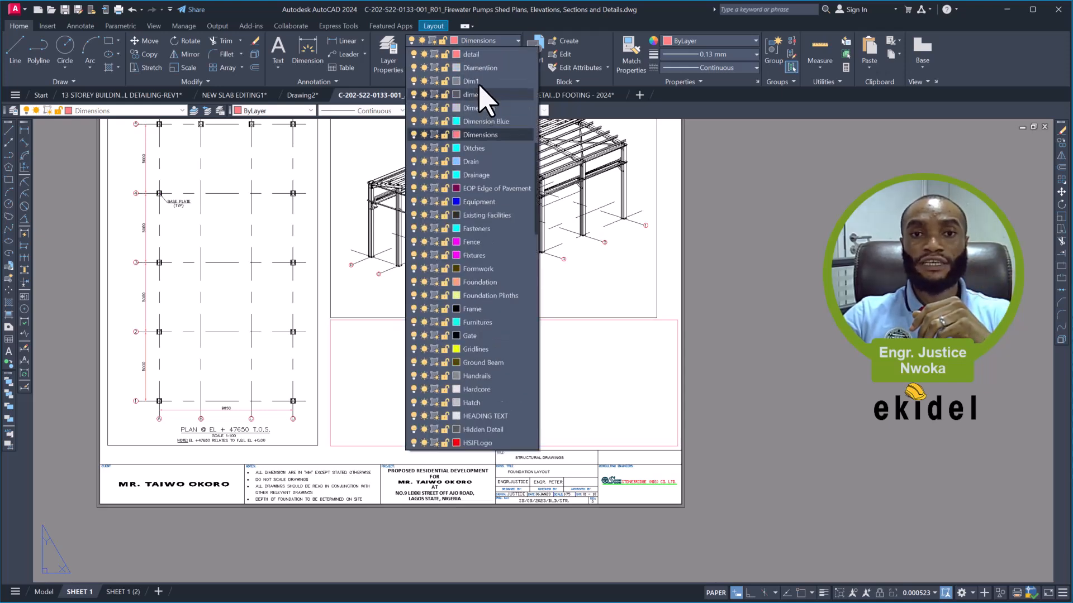
scroll(479, 95, up, 1)
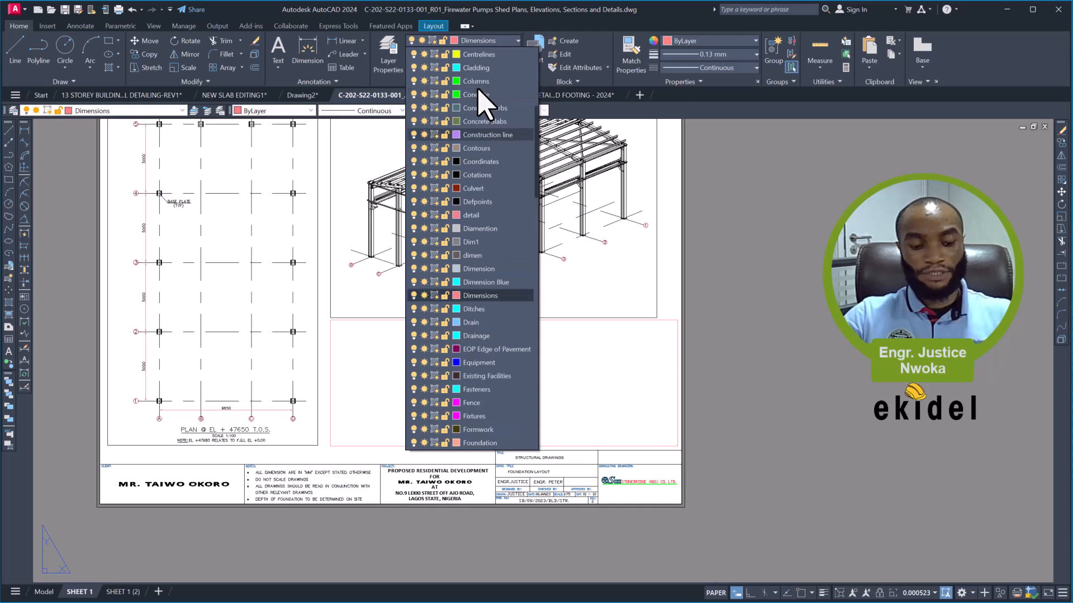
scroll(478, 79, up, 2)
scroll(483, 123, up, 2)
scroll(493, 262, down, 2)
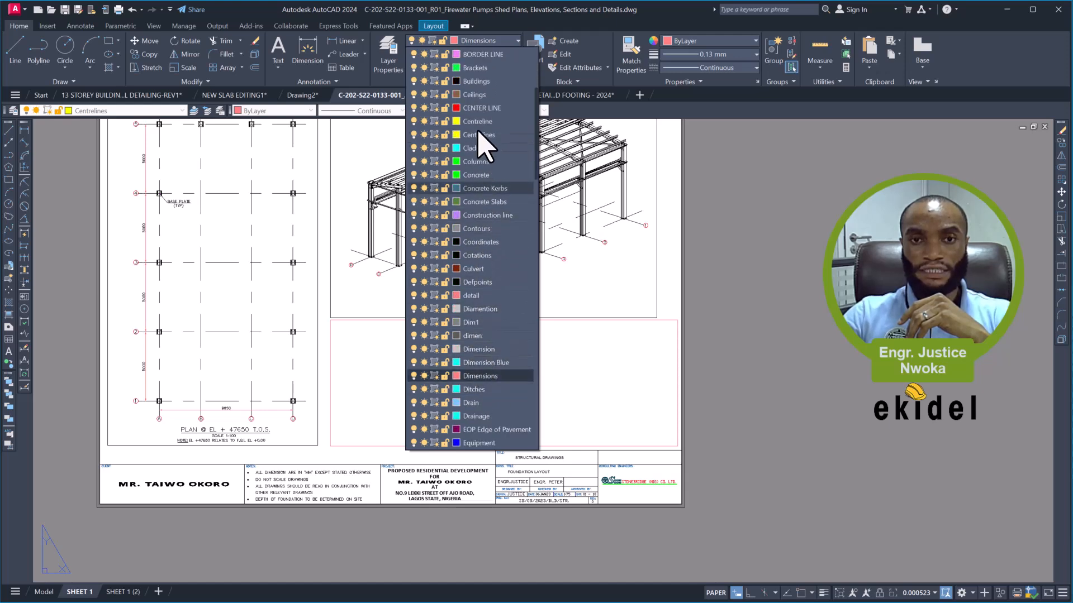
click(483, 284)
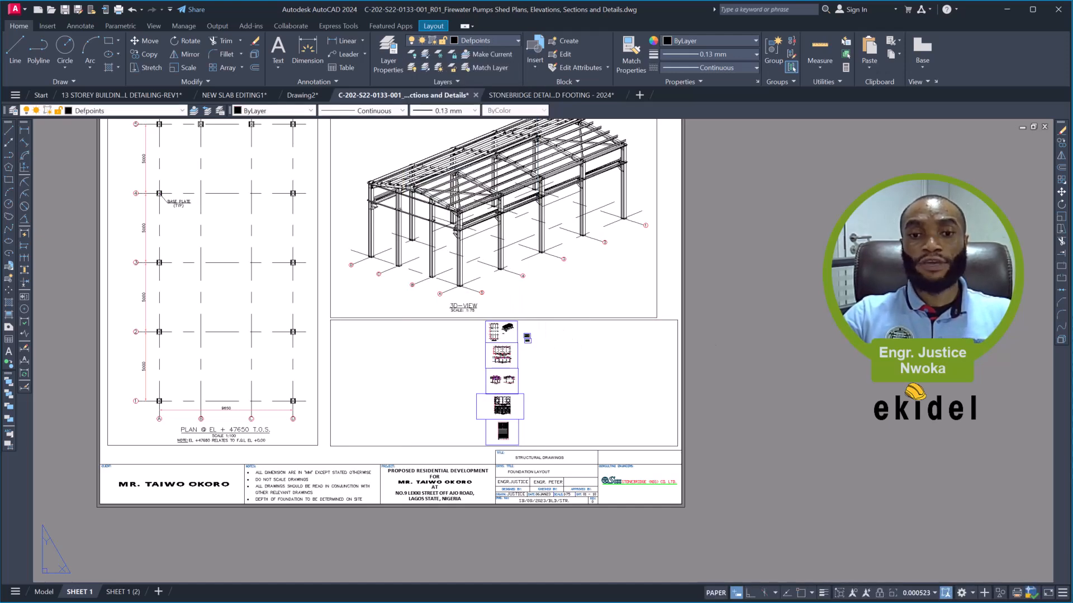
key(Escape)
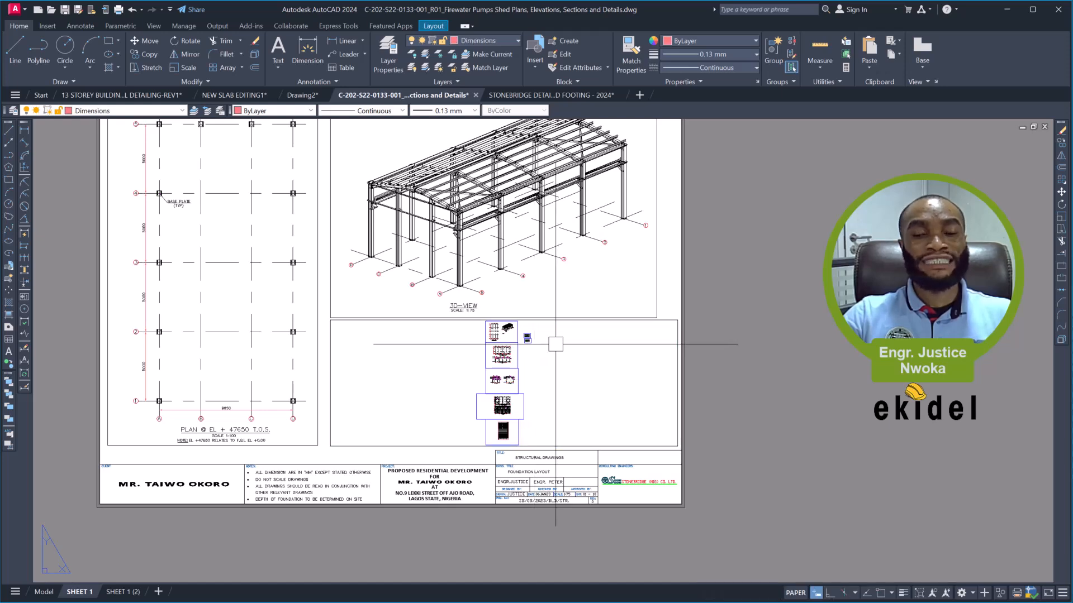
- Activate the viewport below the 3D view and frame the typical base plate details and Section A-A inside it
double_click(556, 345)
scroll(527, 335, up, 3)
scroll(526, 357, up, 12)
scroll(504, 382, up, 5)
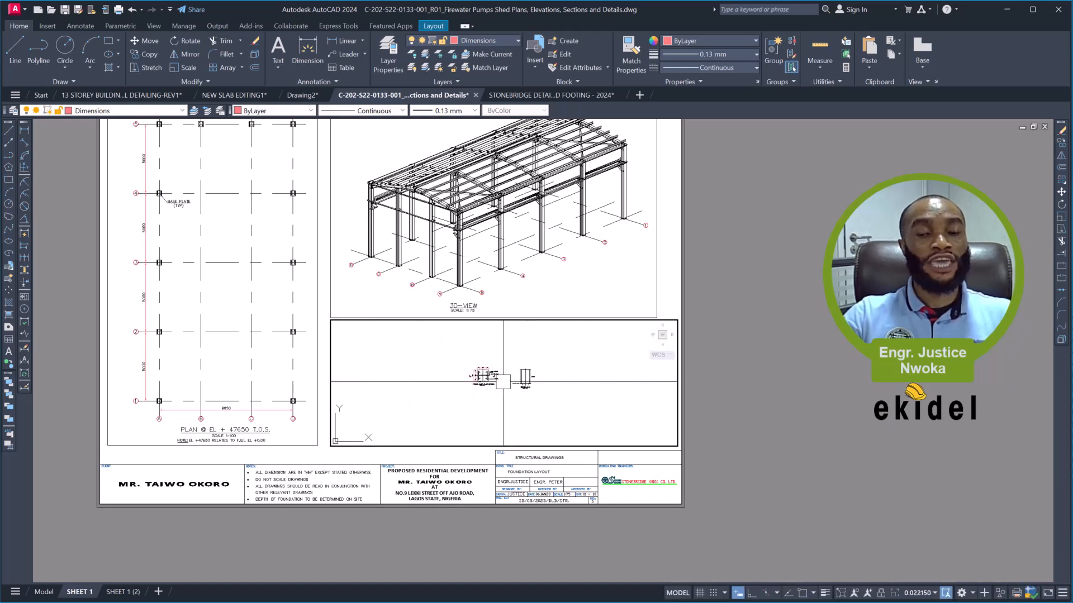
scroll(503, 382, up, 2)
scroll(503, 382, up, 4)
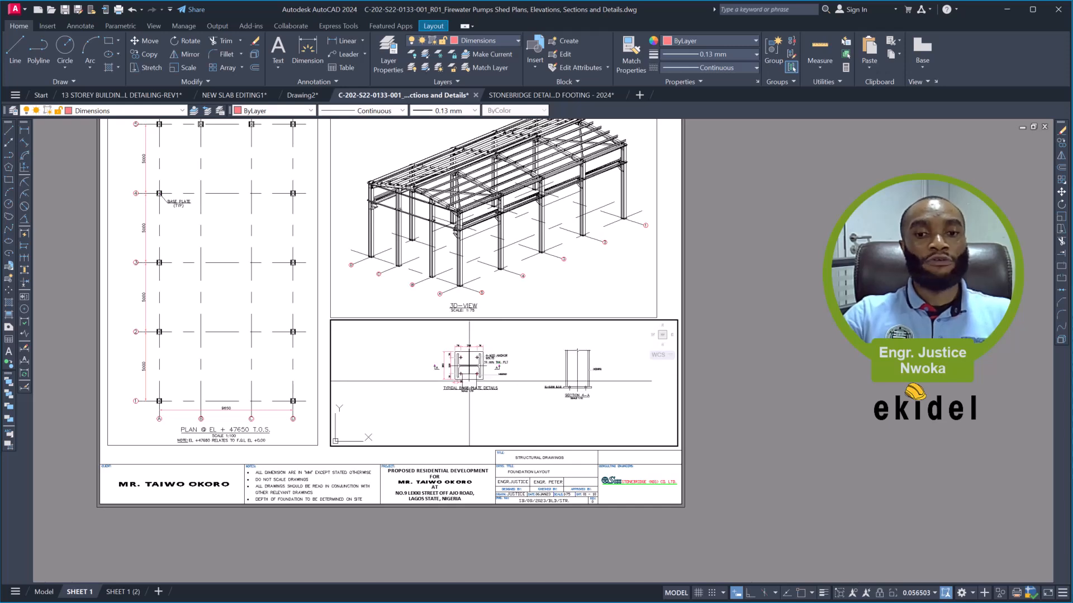
scroll(472, 396, up, 4)
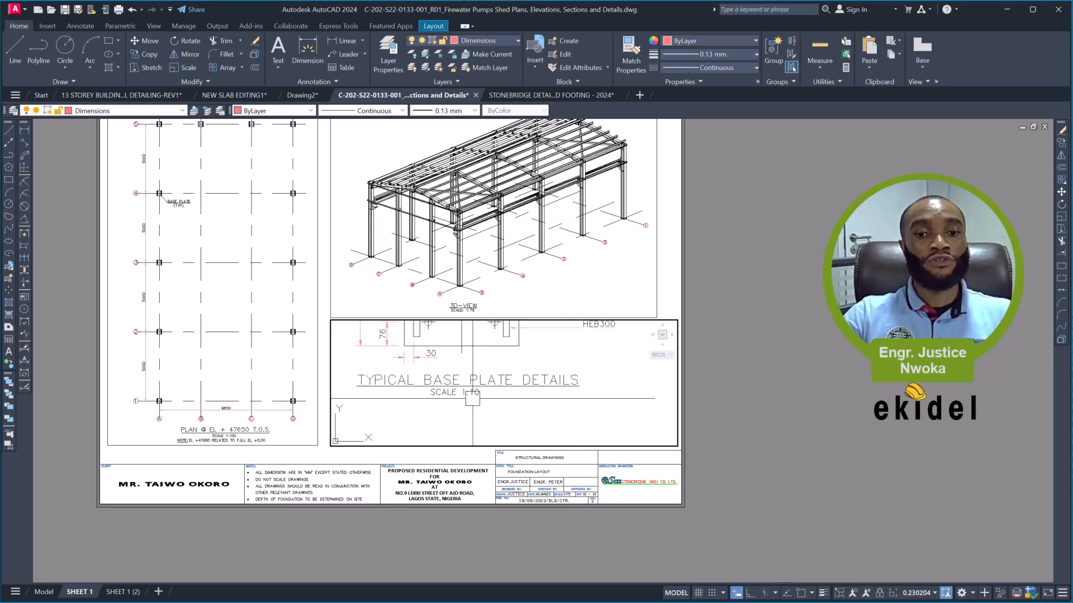
scroll(377, 398, down, 4)
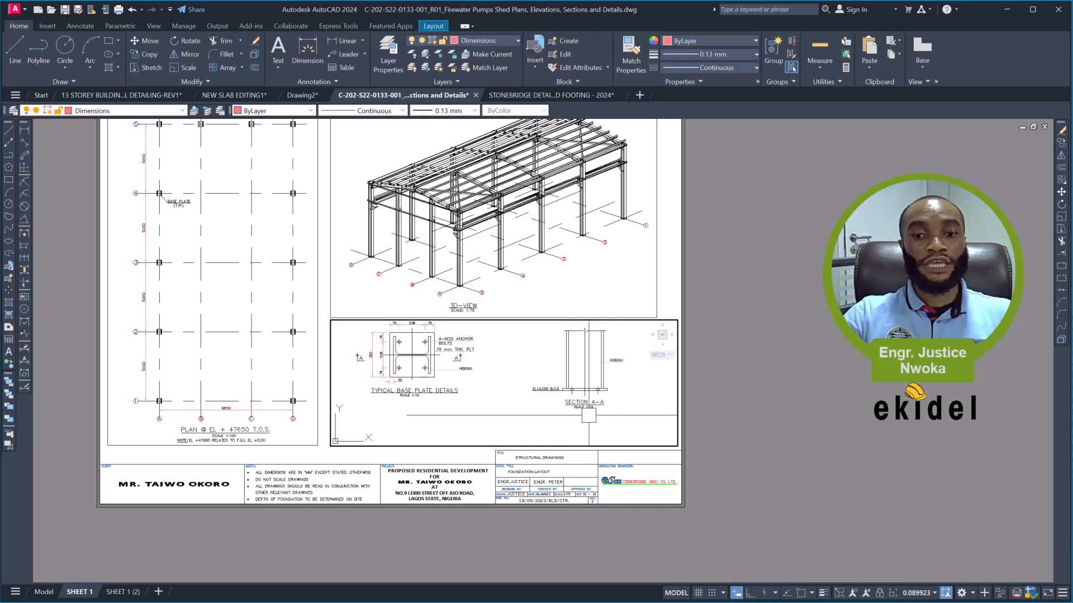
scroll(572, 411, up, 4)
scroll(519, 386, down, 4)
mouse_move(492, 367)
middle_down()
mouse_move(503, 399)
mouse_move(506, 381)
middle_up()
- Scale the base plate details viewport to 1/10XP with the Zoom command
text(Z)
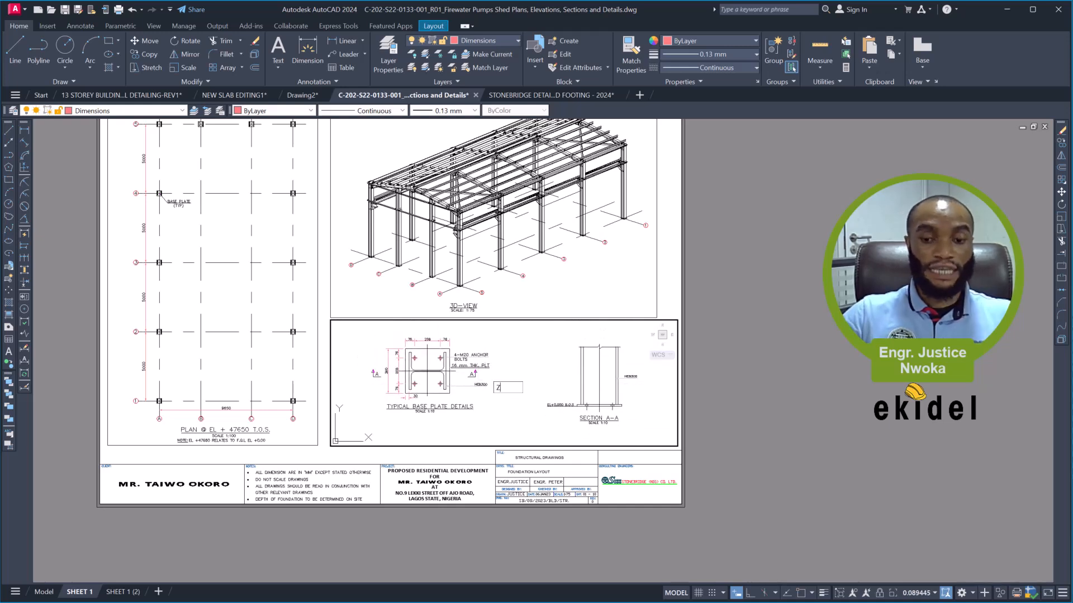
key(Return)
text(1/10)
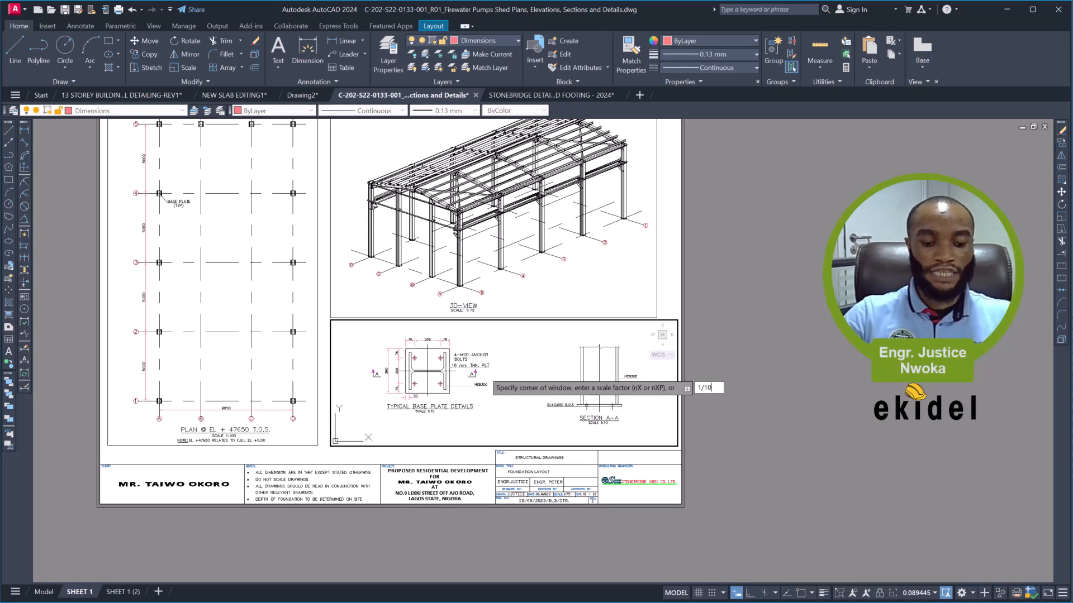
text(XP)
key(Return)
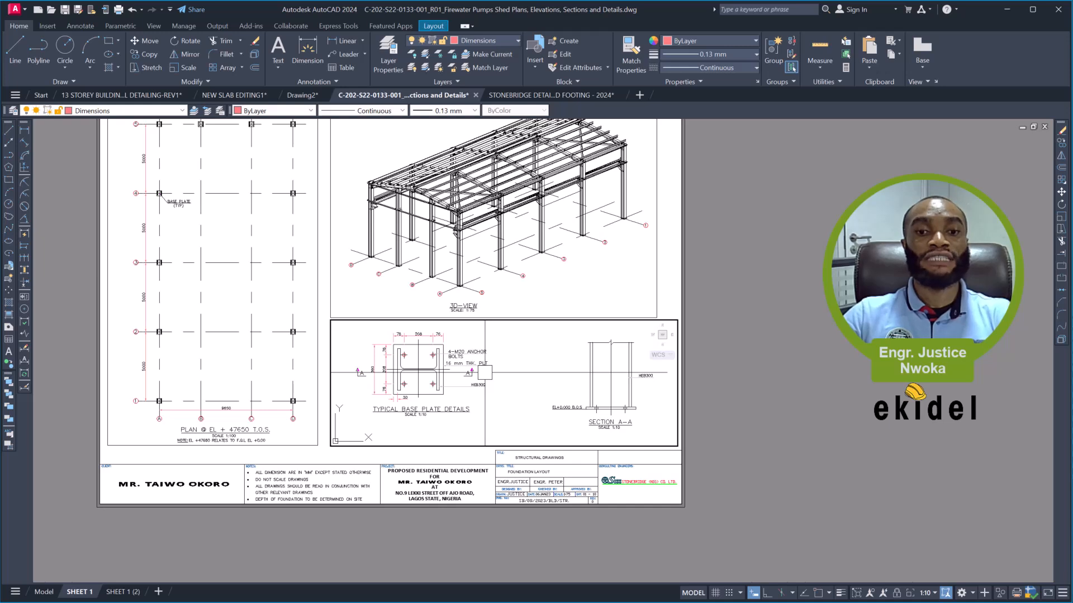
- Zoom out inside the base plate details viewport and reapply the 1/10XP scale factor
scroll(484, 362, down, 5)
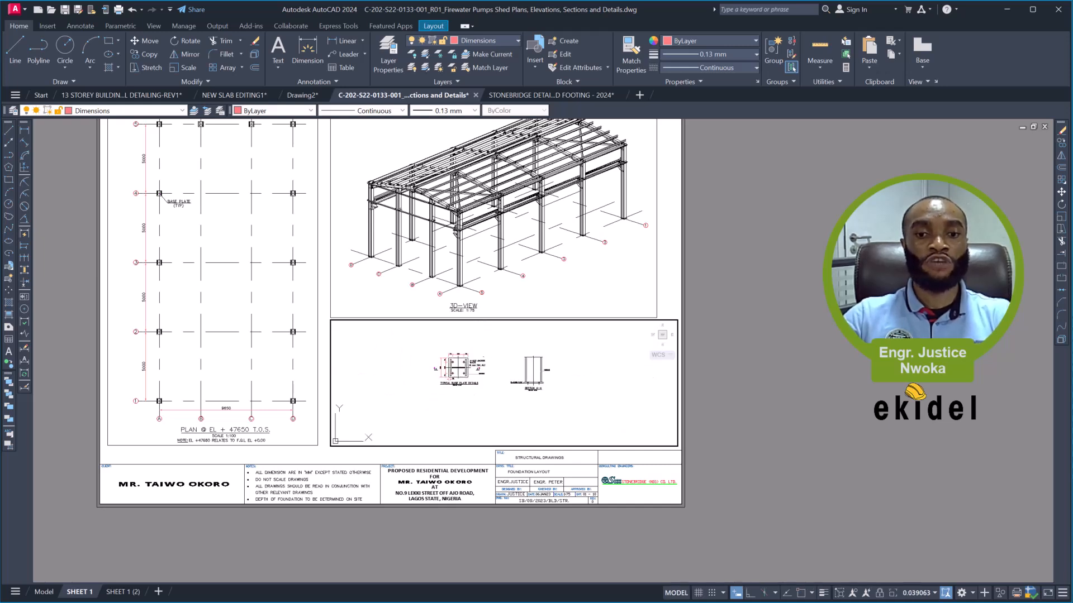
scroll(485, 366, down, 2)
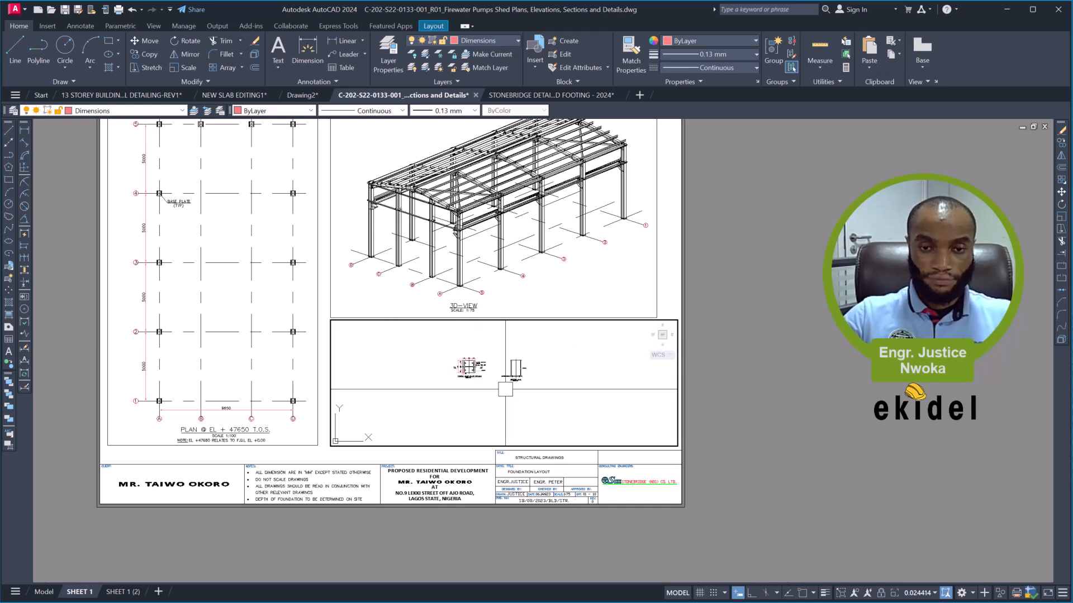
text(z)
key(Return)
text(1/10XP)
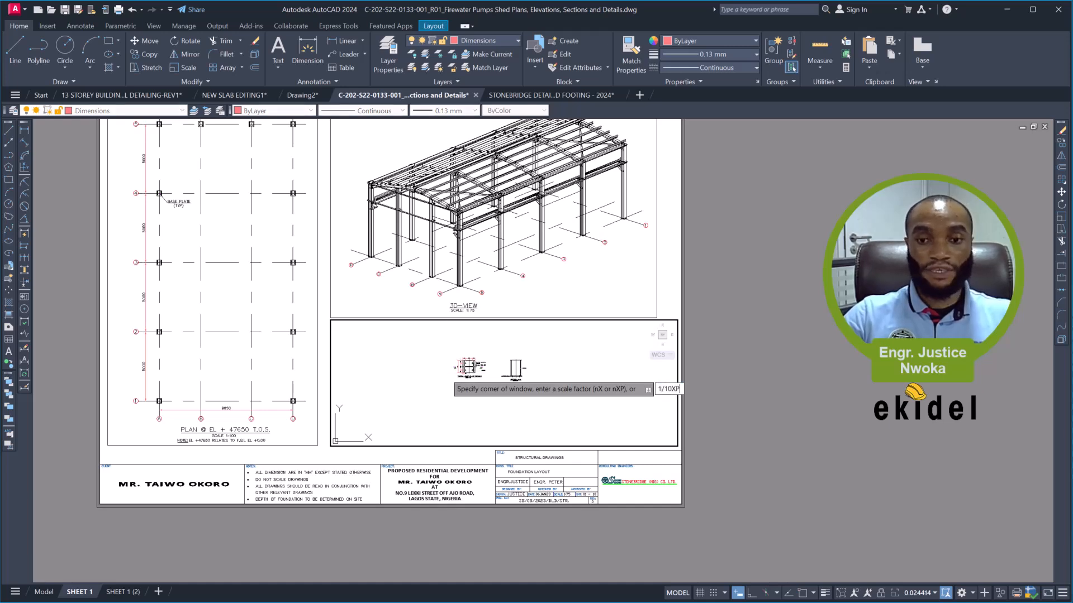
key(Return)
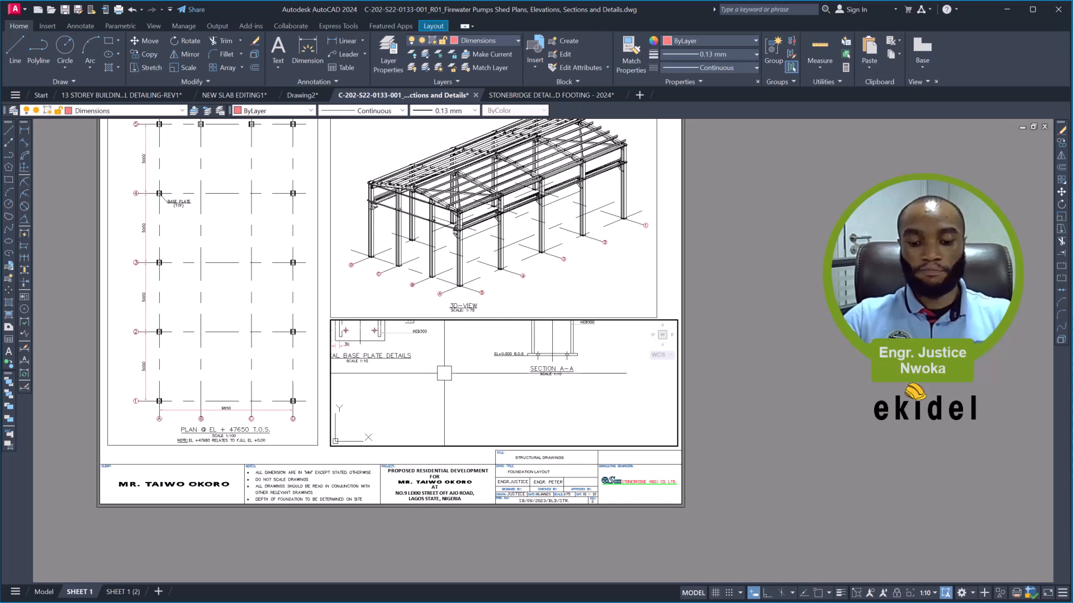
- Pan the base plate details and Section A-A fully into the viewport at their current scale and return to paper space
text(P)
key(Return)
drag(474, 354, 524, 416)
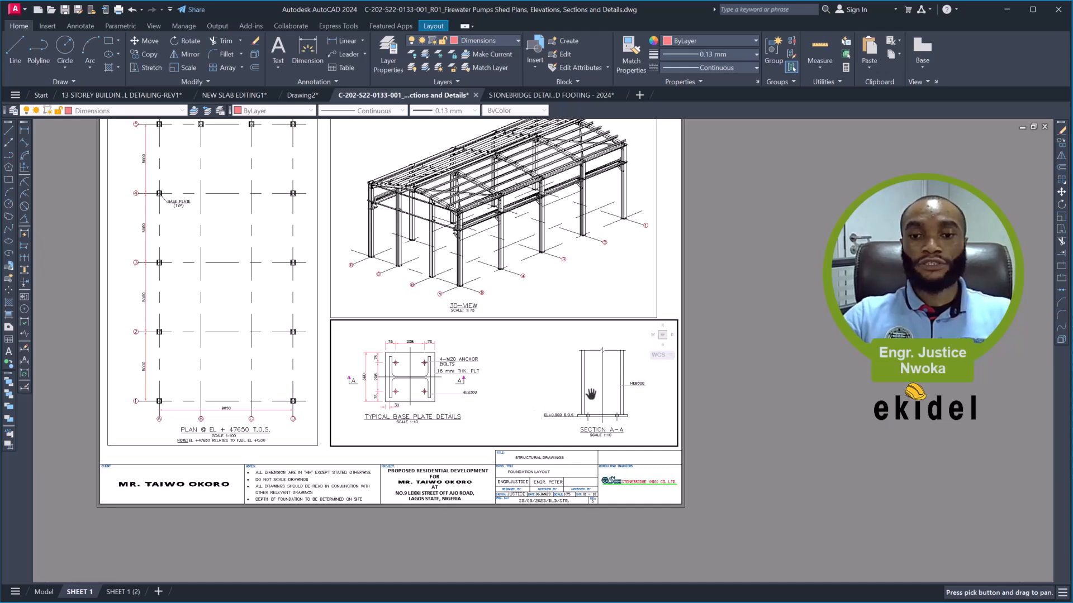
key(Escape)
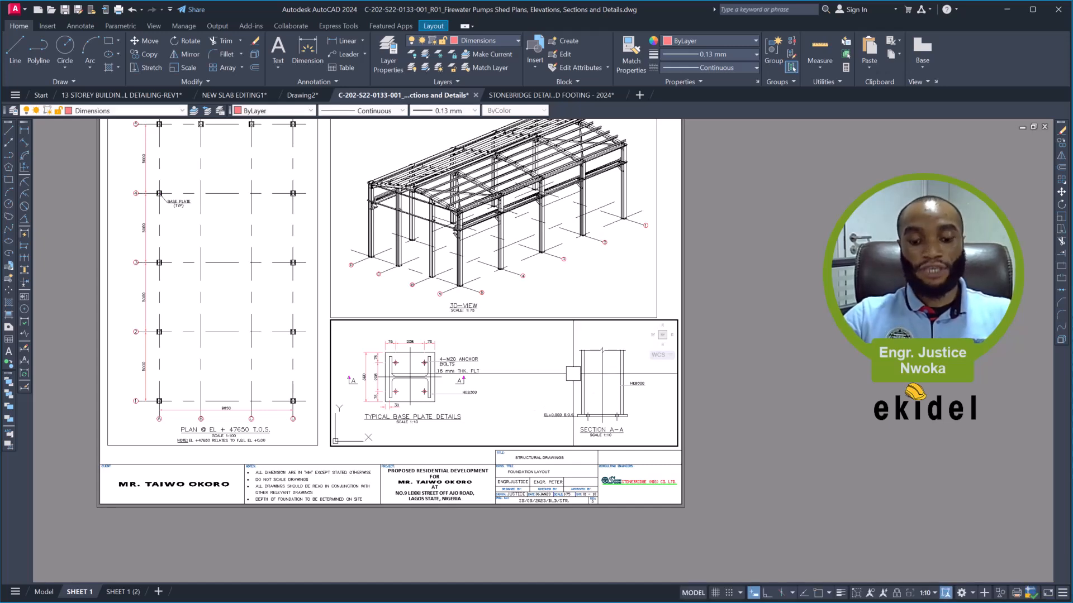
text(ps)
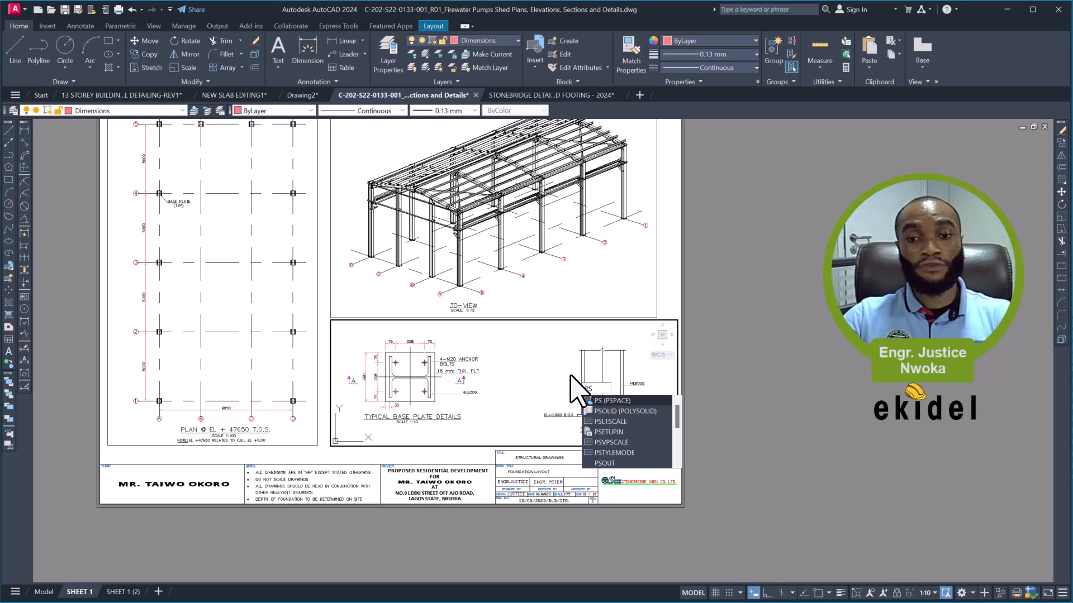
key(Return)
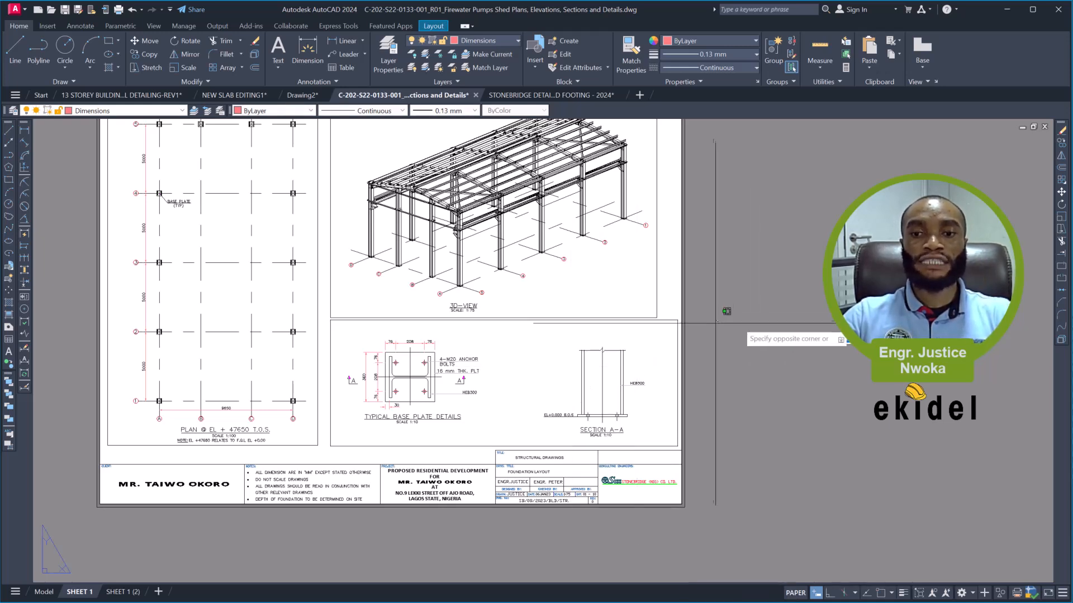
- Narrow the base plate details viewport so its right edge lines up with the 3D view viewport above, and deselect it
click(668, 320)
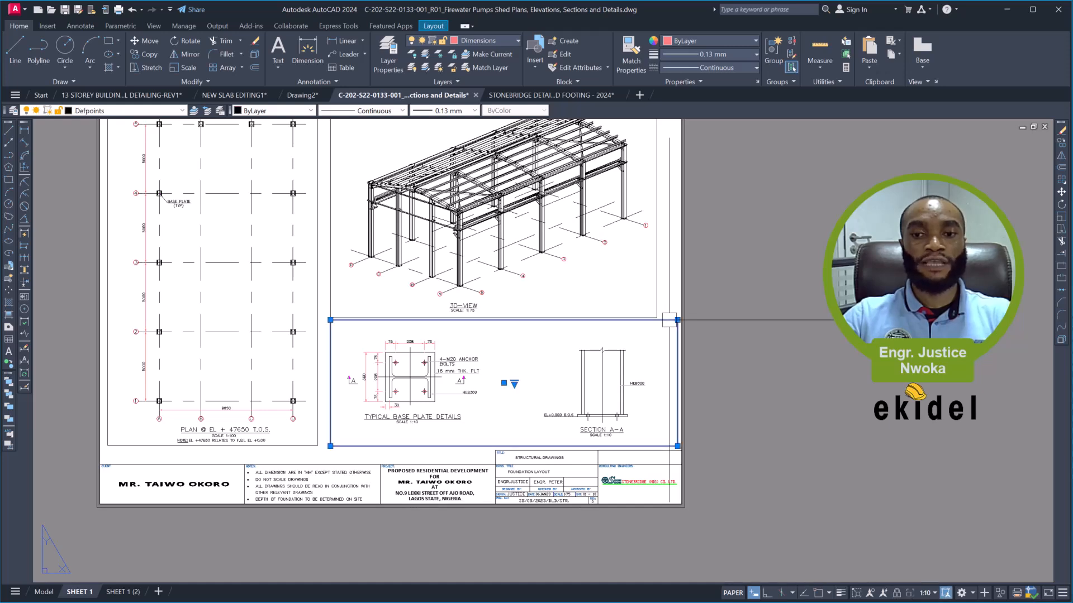
scroll(675, 319, up, 4)
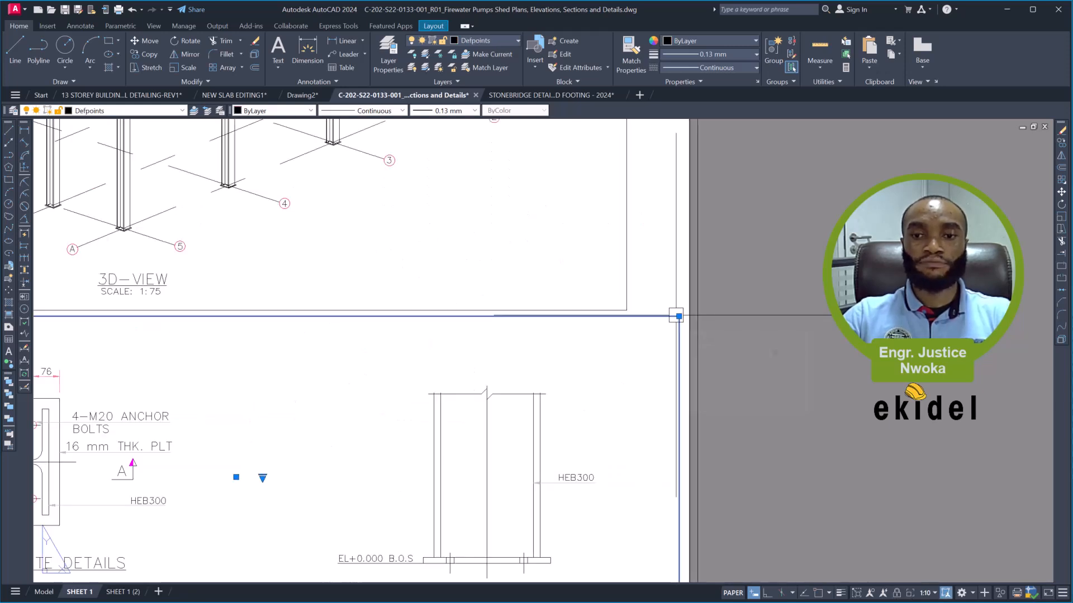
click(678, 316)
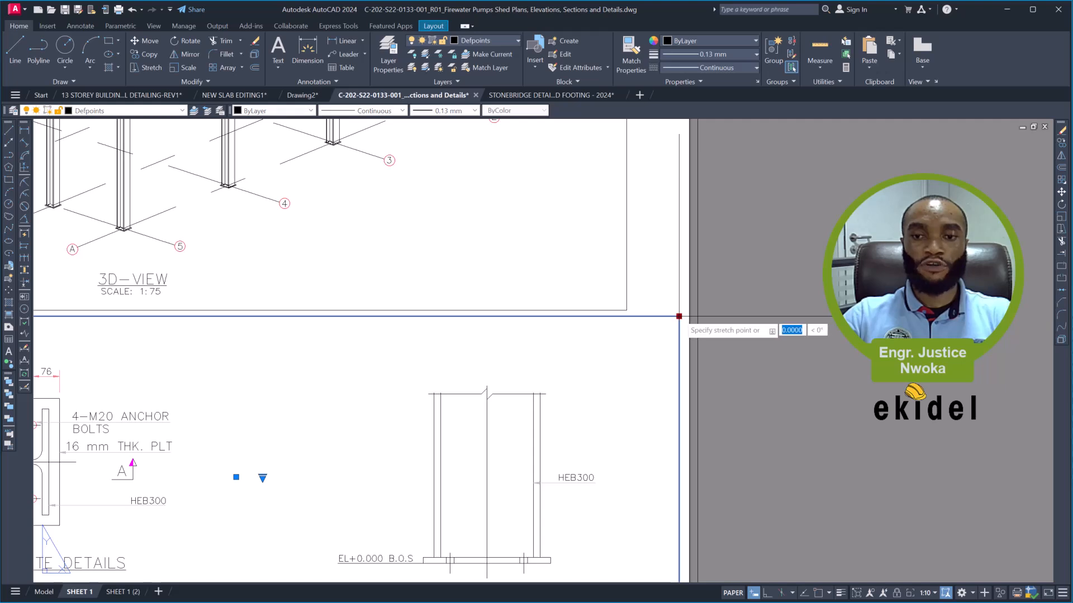
click(627, 316)
scroll(632, 335, down, 4)
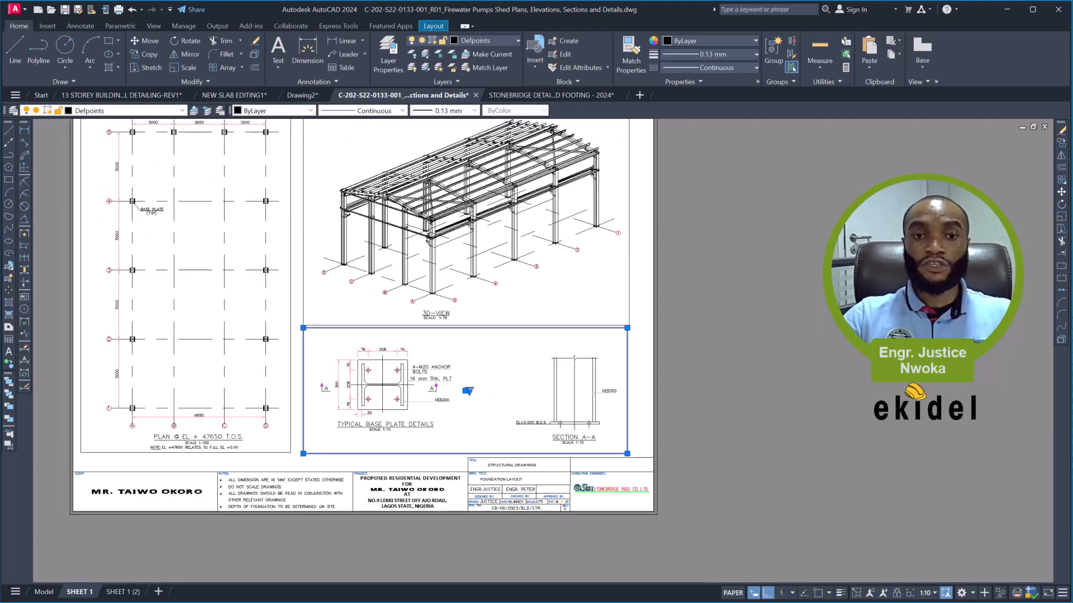
key(Escape)
- Select the plan, 3D view and base plate details viewports together and lock their display
middle_drag(416, 270, 507, 319)
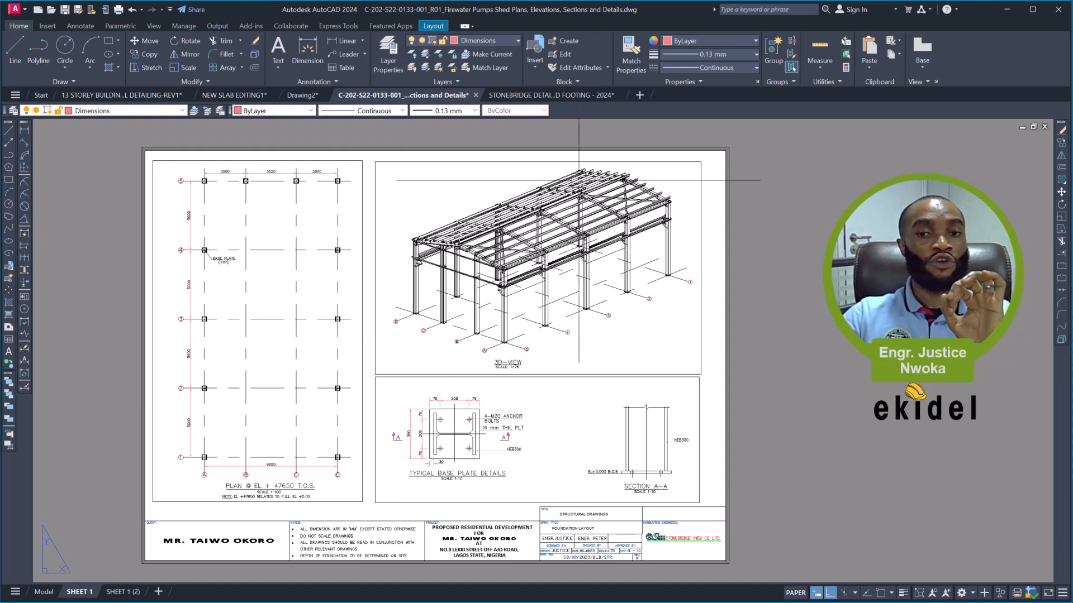
click(404, 349)
click(377, 378)
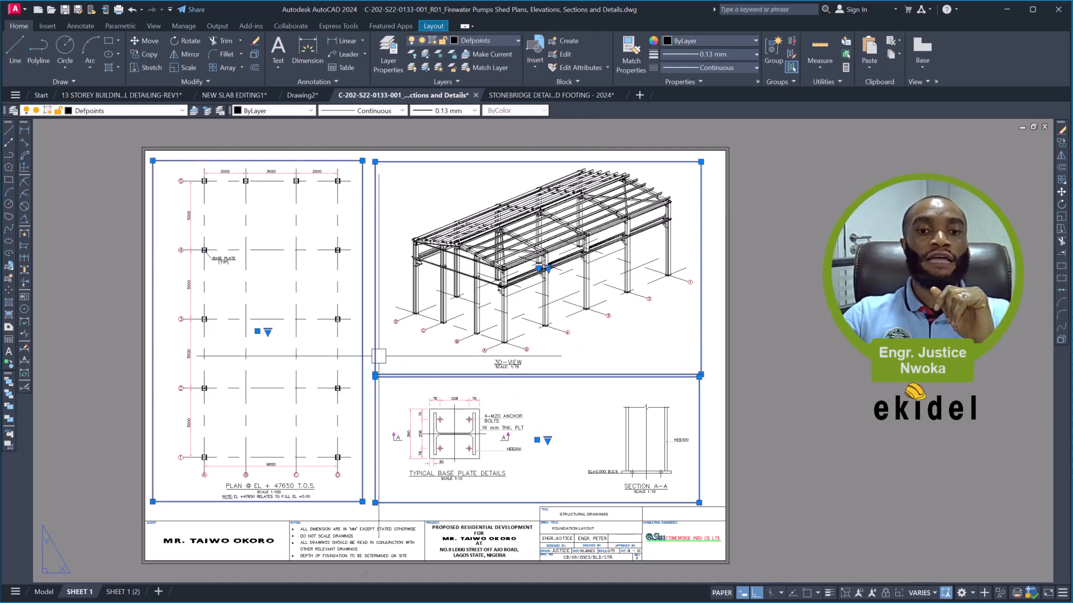
right_click(388, 347)
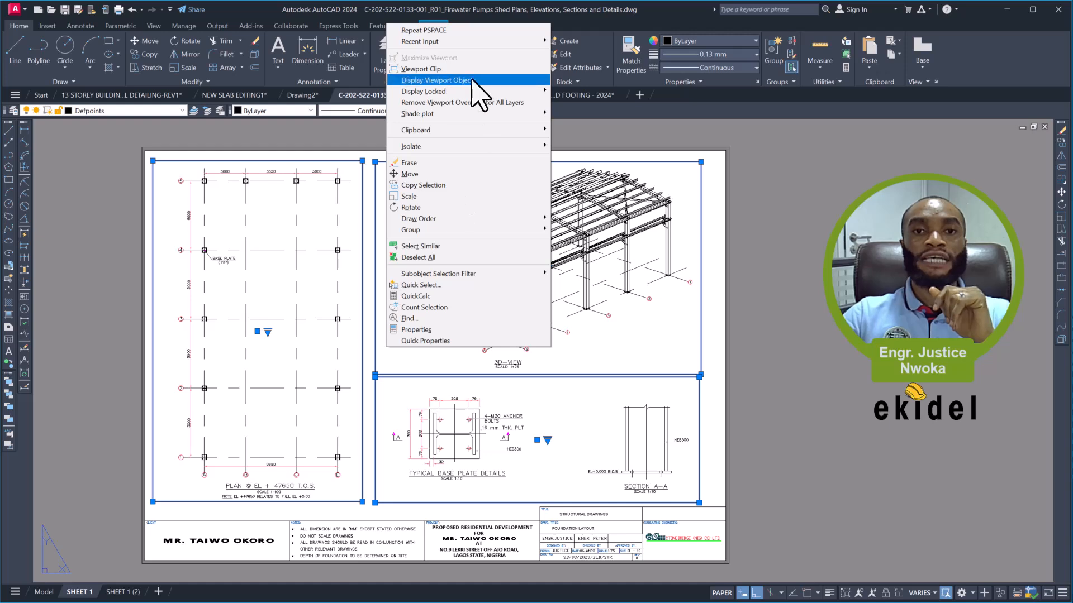
mouse_move(505, 92)
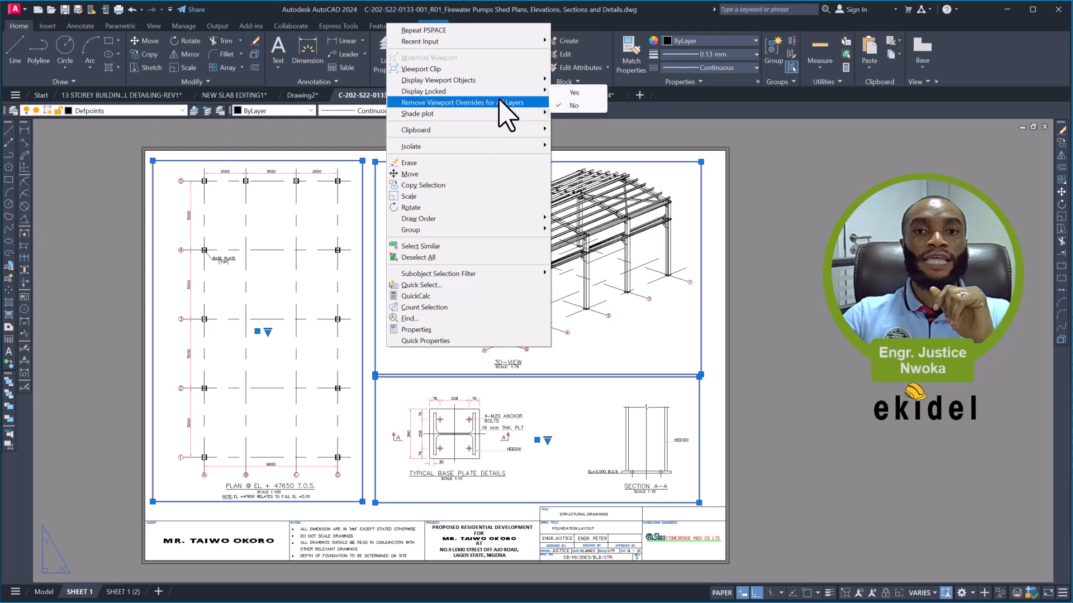
click(575, 92)
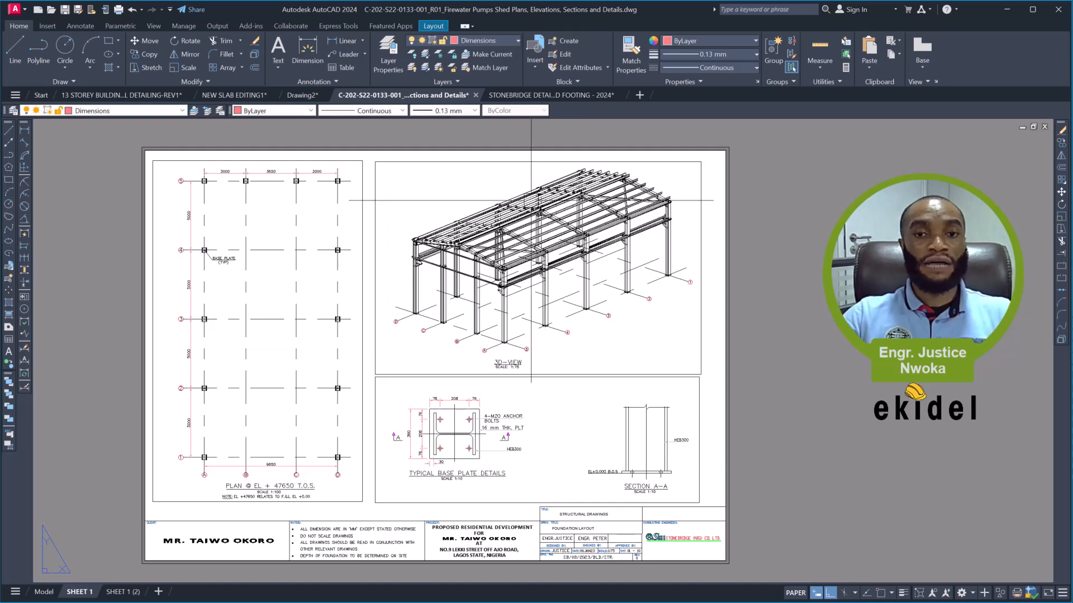
- Test the display lock by zooming in and out from within the 3D view viewport, and examine the 3D view's scale note
double_click(470, 196)
scroll(469, 196, down, 3)
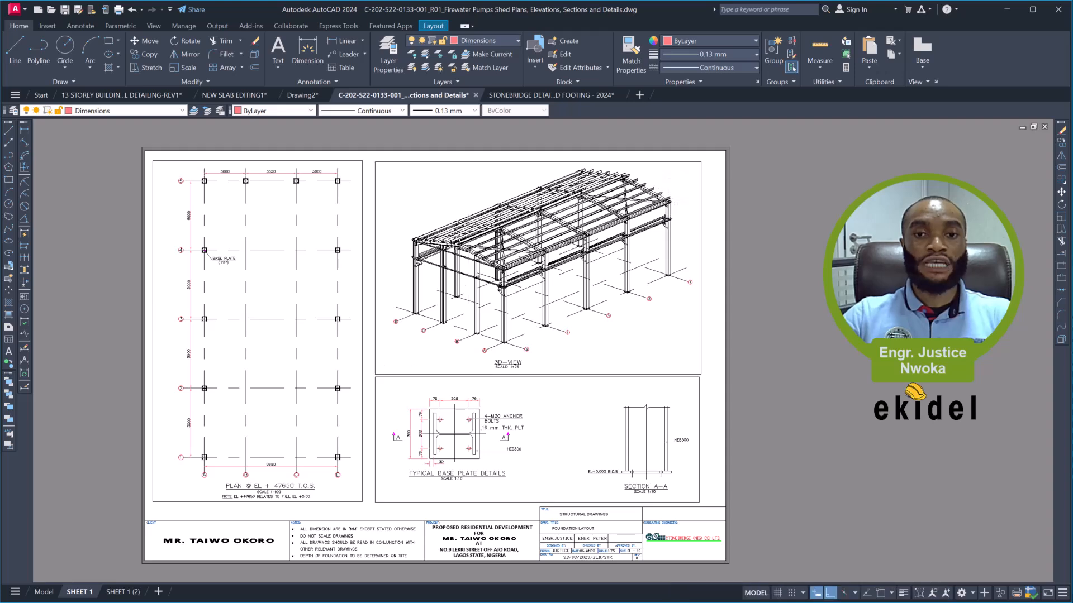
scroll(472, 198, up, 2)
scroll(472, 197, down, 2)
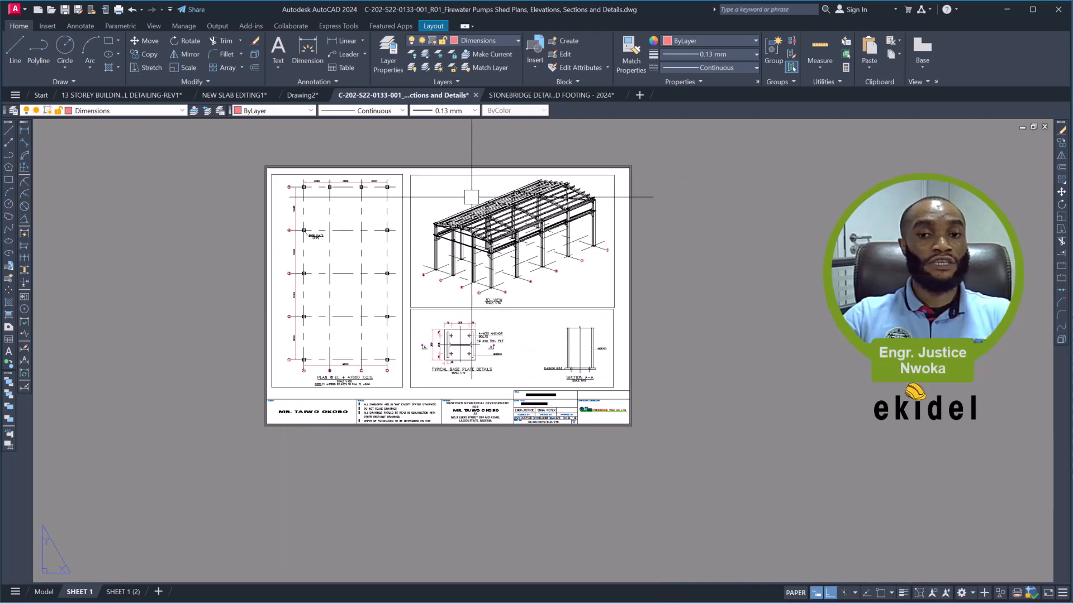
scroll(472, 197, up, 2)
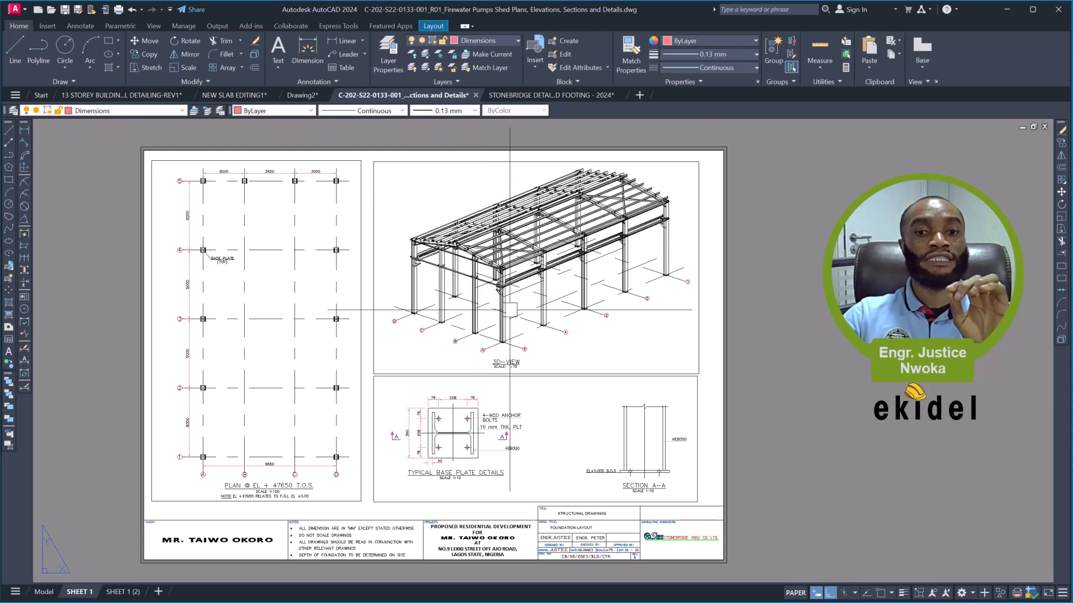
scroll(515, 363, up, 6)
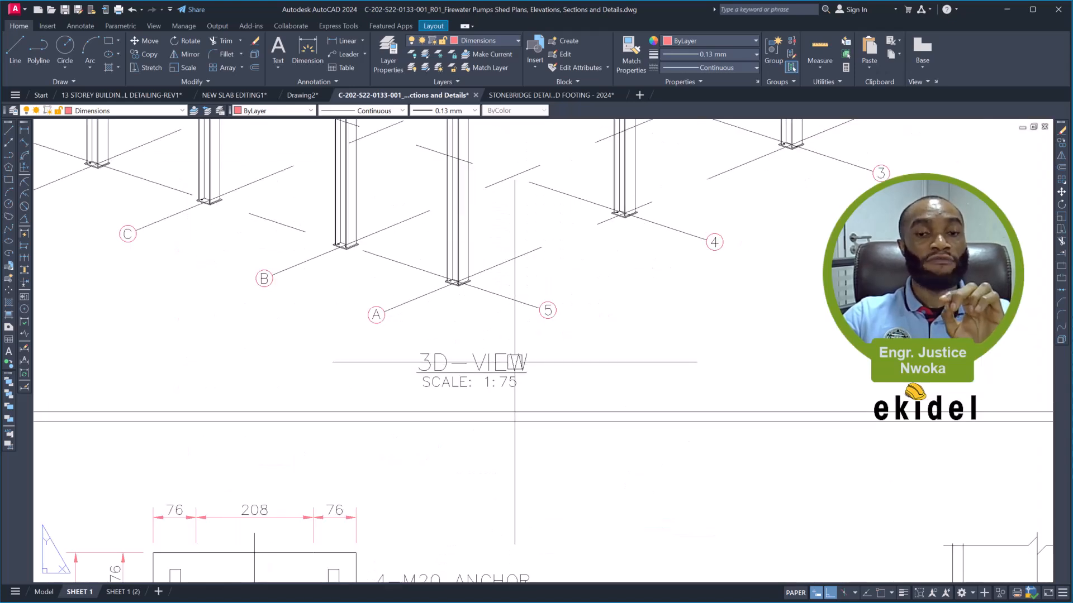
scroll(515, 364, down, 6)
scroll(546, 279, down, 1)
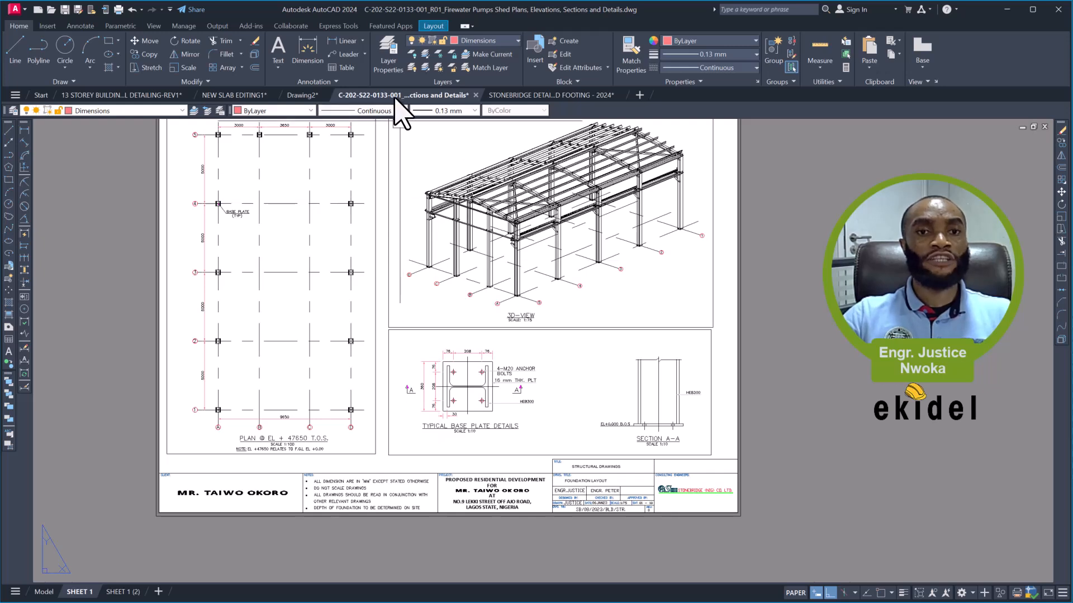
- Turn off the Defpoints layer to hide the viewport borders on SHEET 1
click(475, 42)
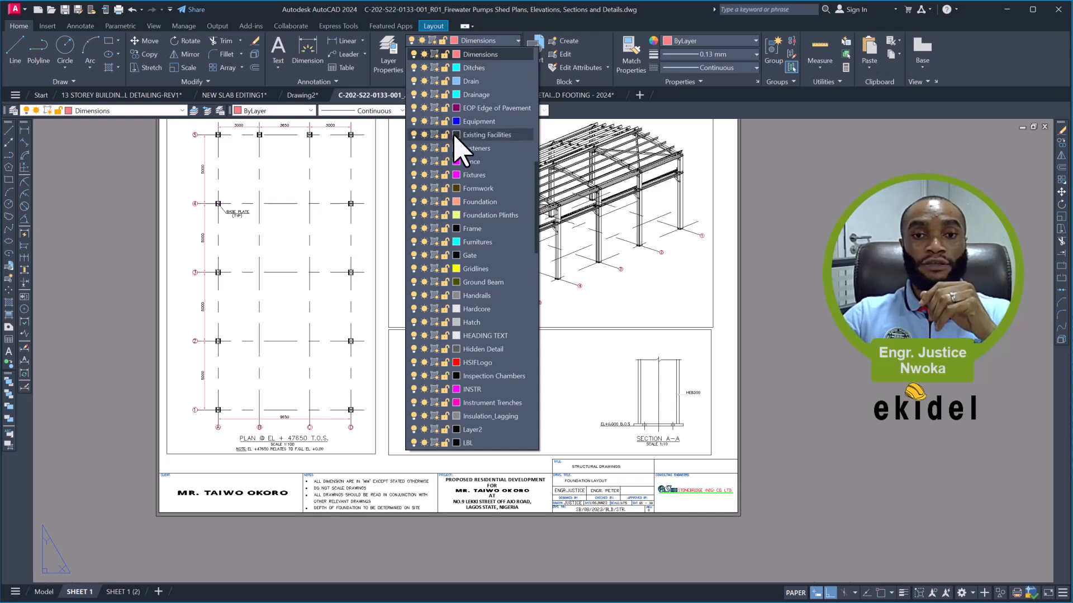
scroll(468, 156, up, 4)
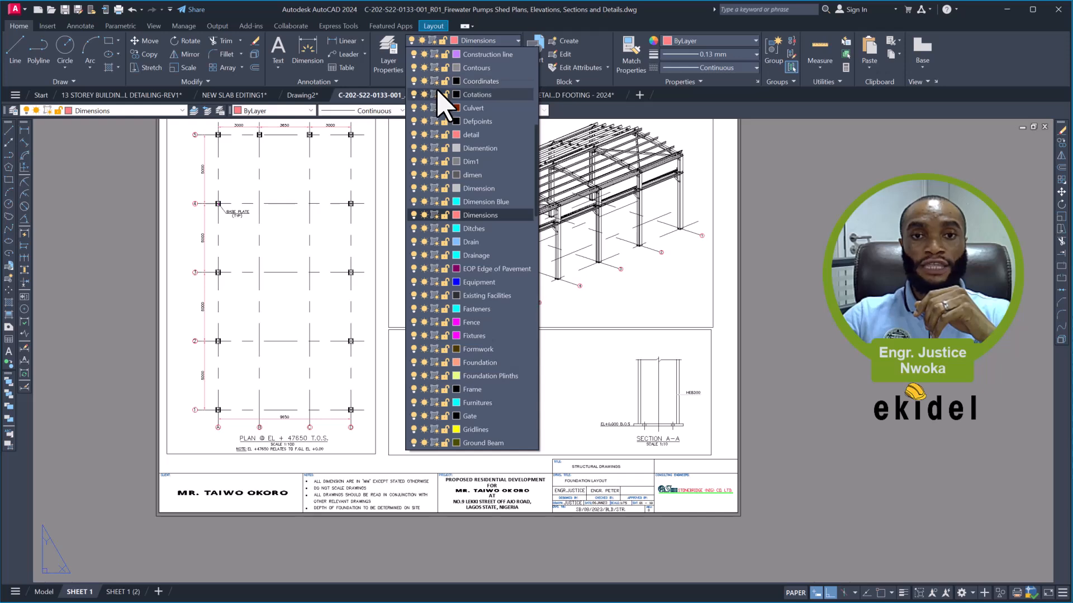
scroll(439, 100, up, 3)
scroll(445, 103, up, 1)
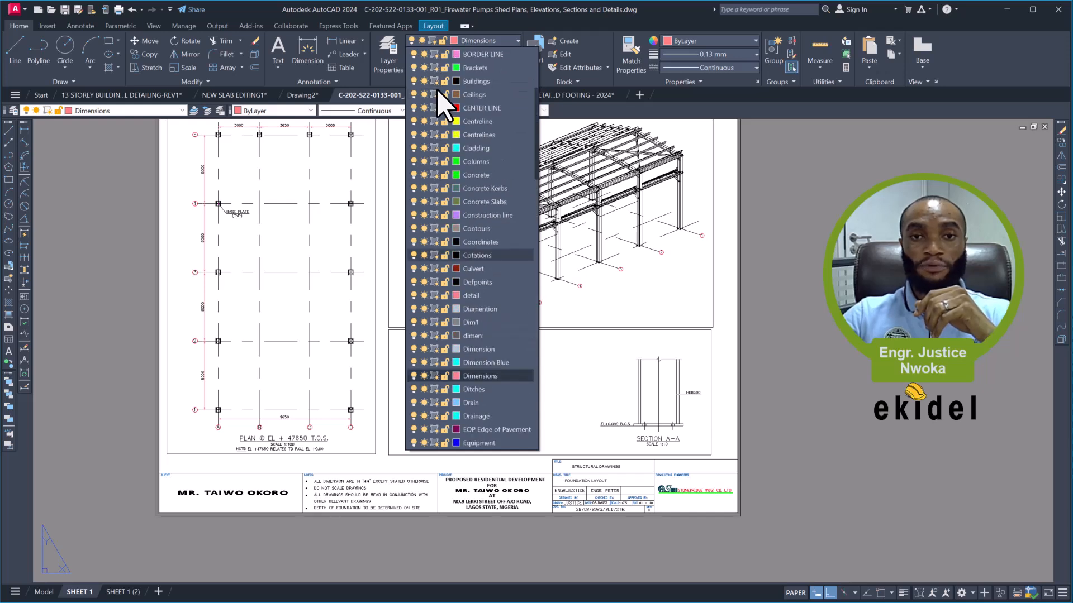
scroll(443, 101, up, 3)
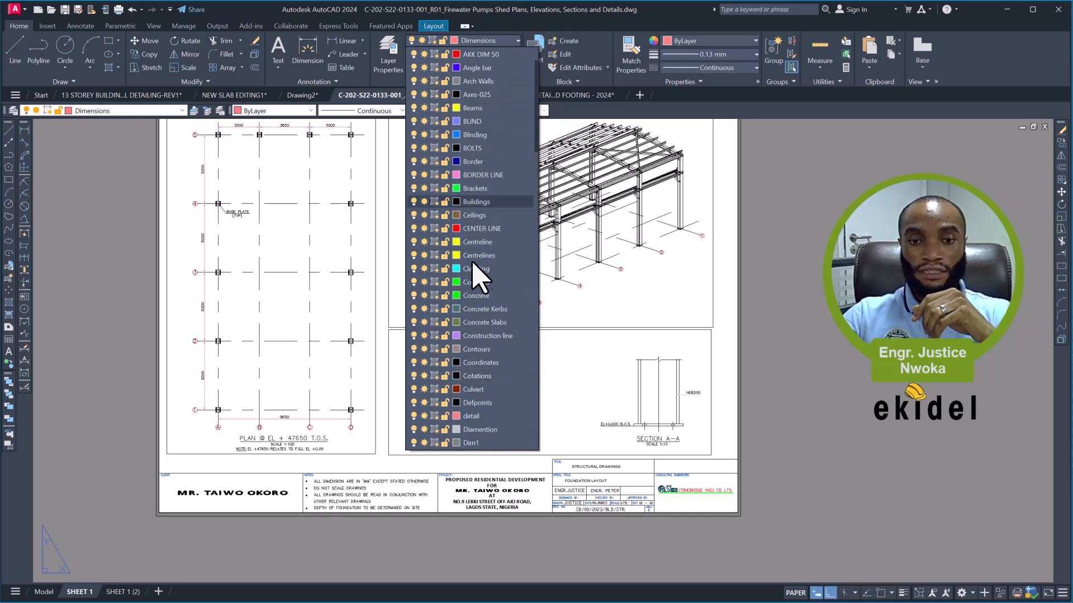
scroll(472, 363, down, 1)
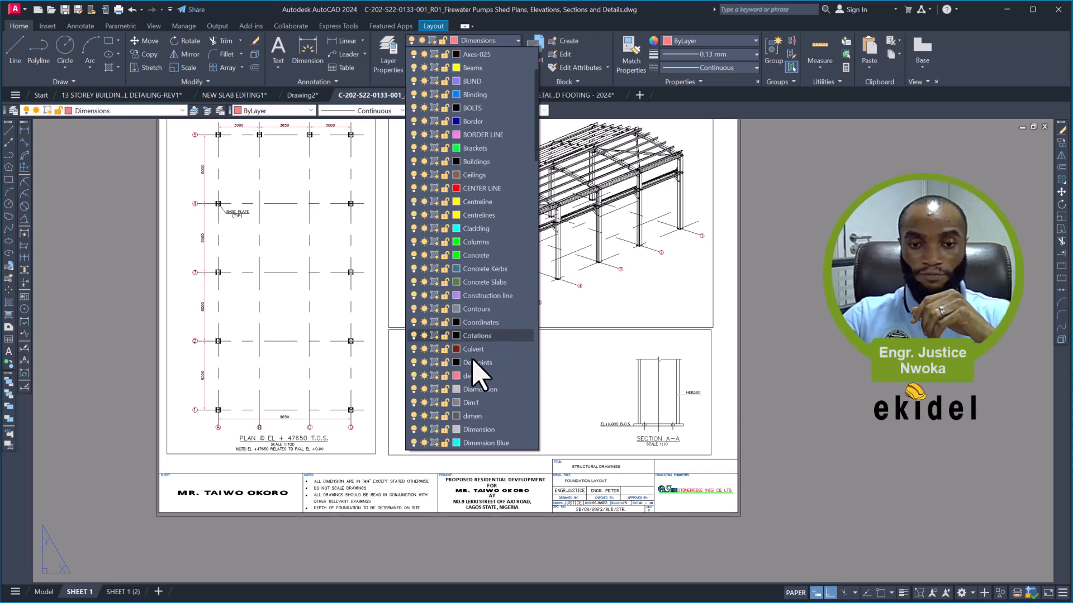
click(414, 362)
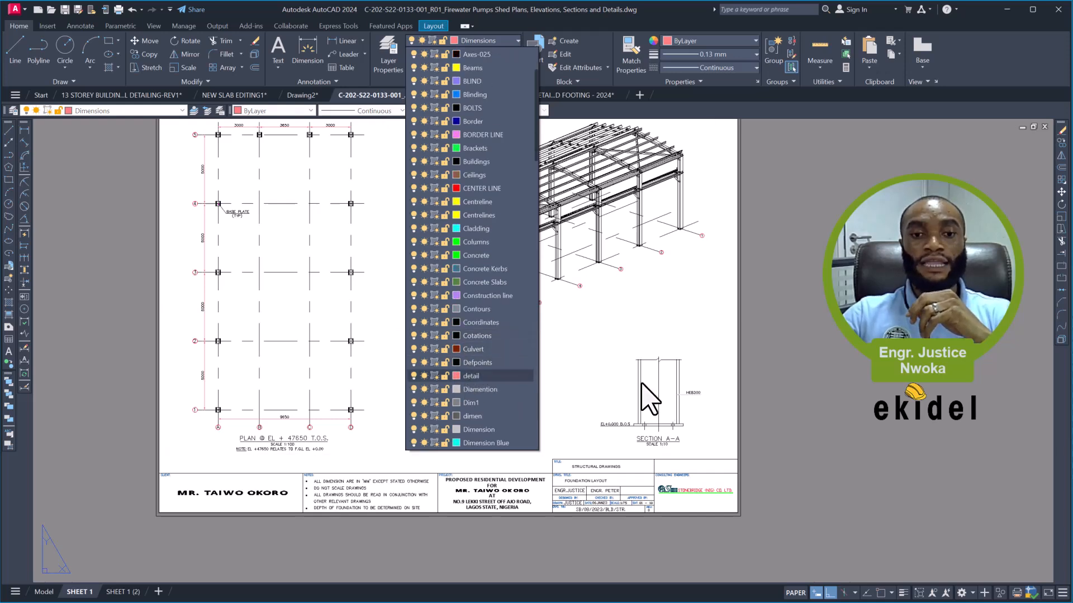
- Turn on the display of plot styles in SHEET 1's page setup, with monochrome.ctb as the plot style table
click(819, 326)
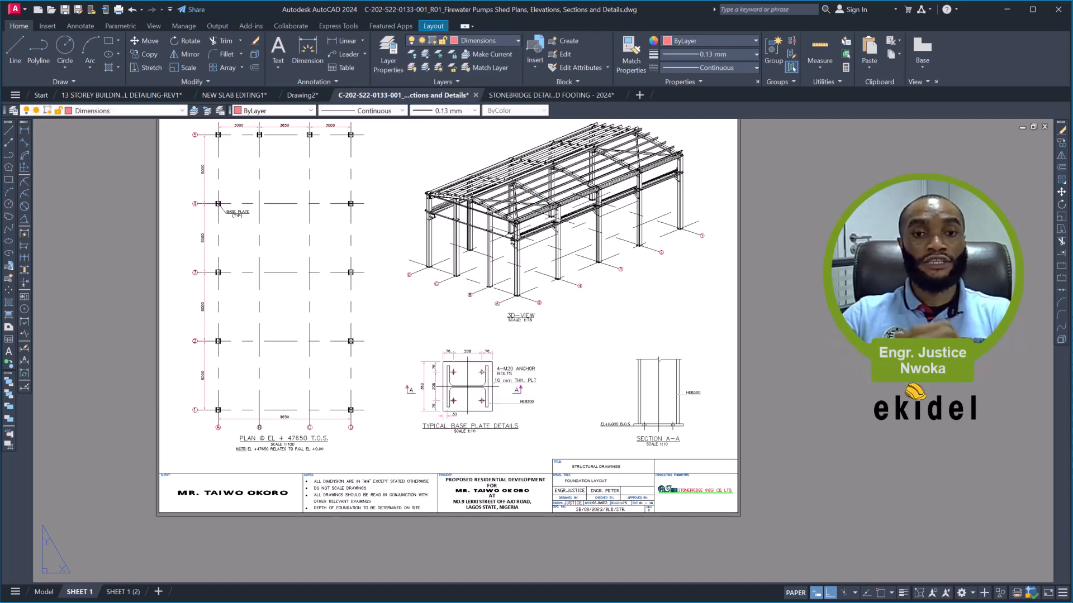
middle_drag(411, 193, 392, 249)
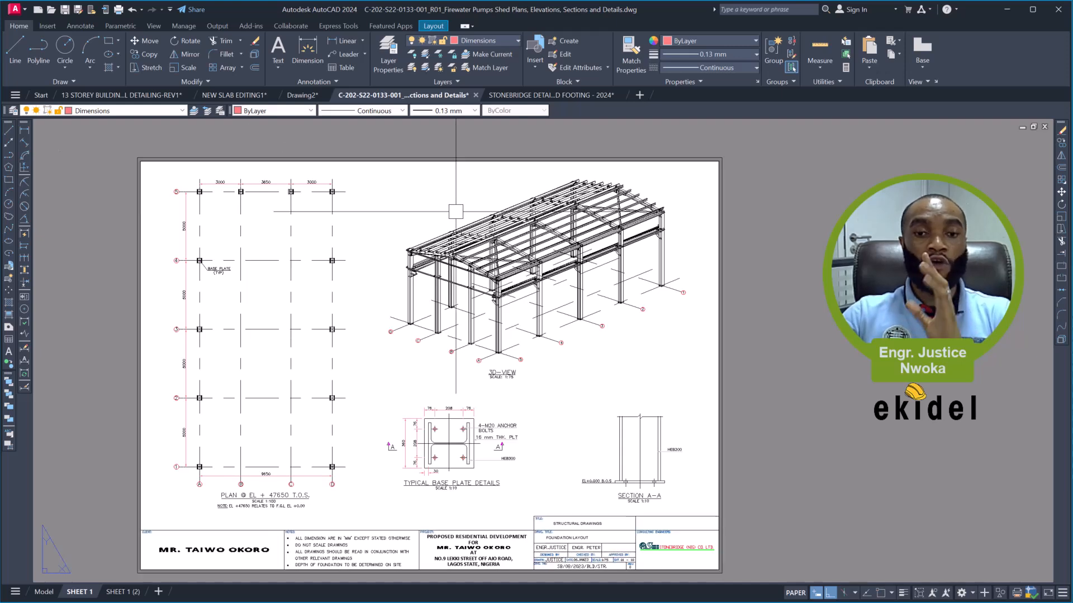
middle_drag(560, 277, 553, 235)
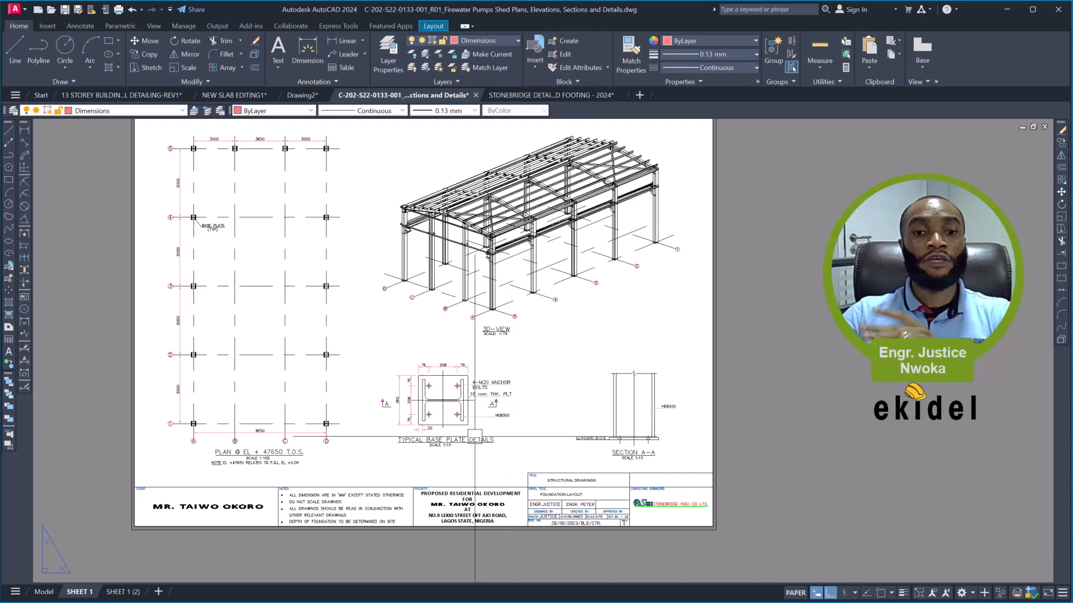
middle_drag(459, 356, 463, 390)
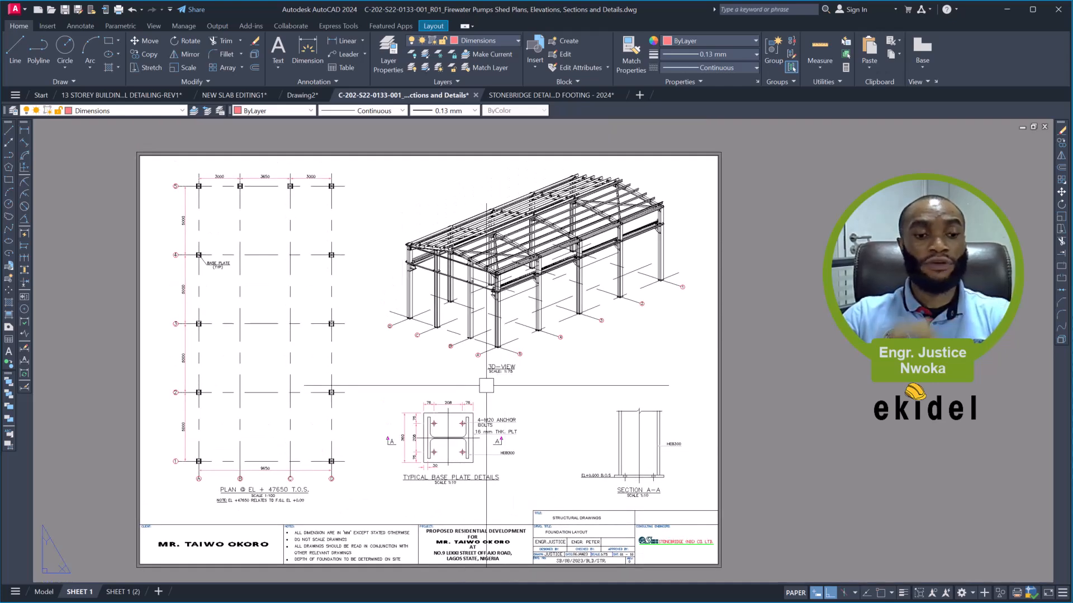
right_click(81, 595)
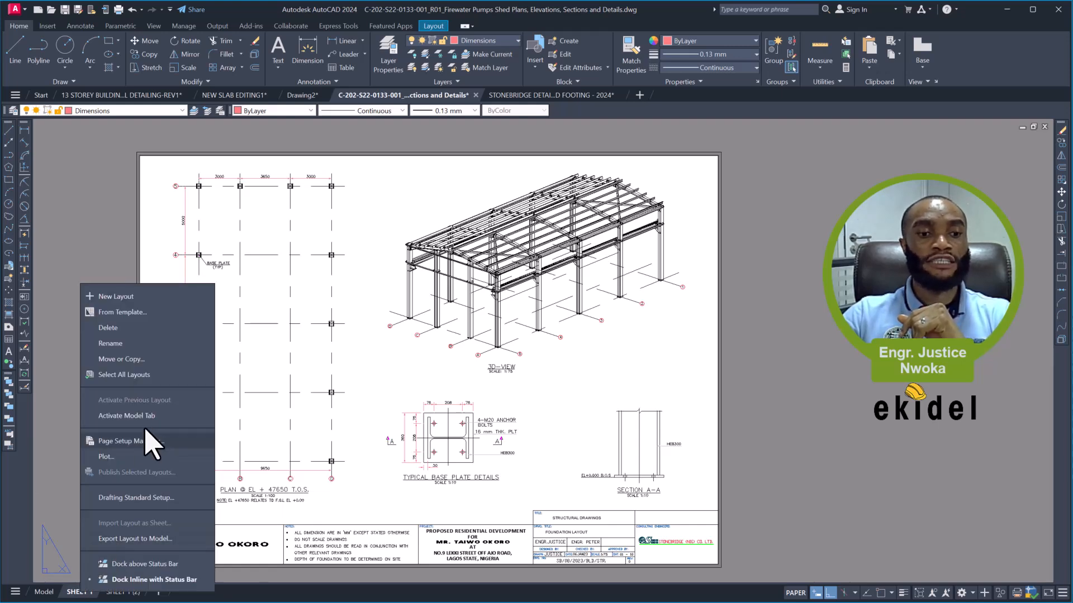
click(137, 441)
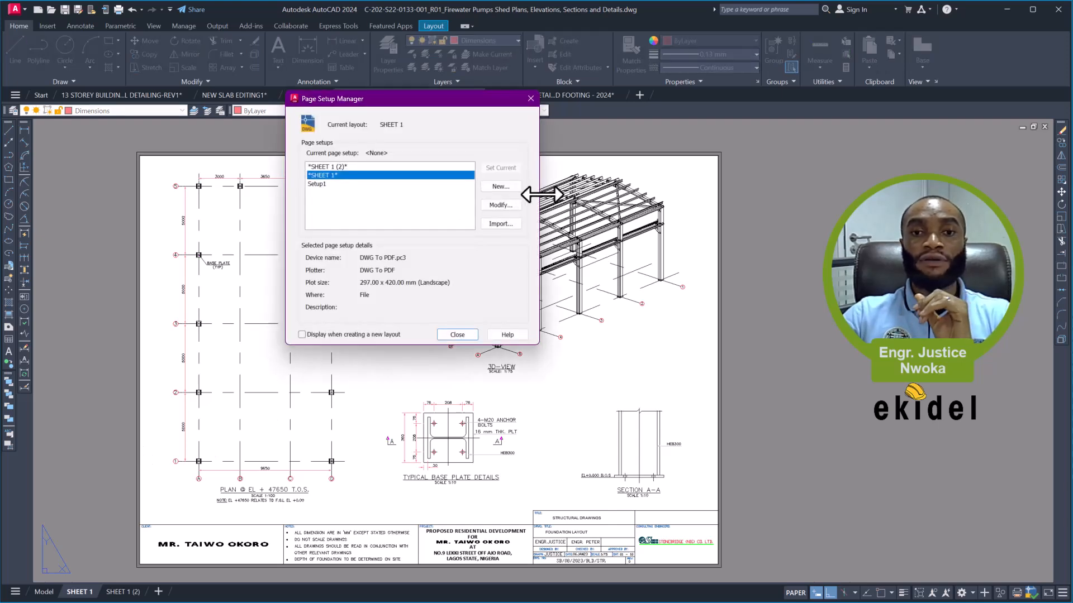
click(500, 205)
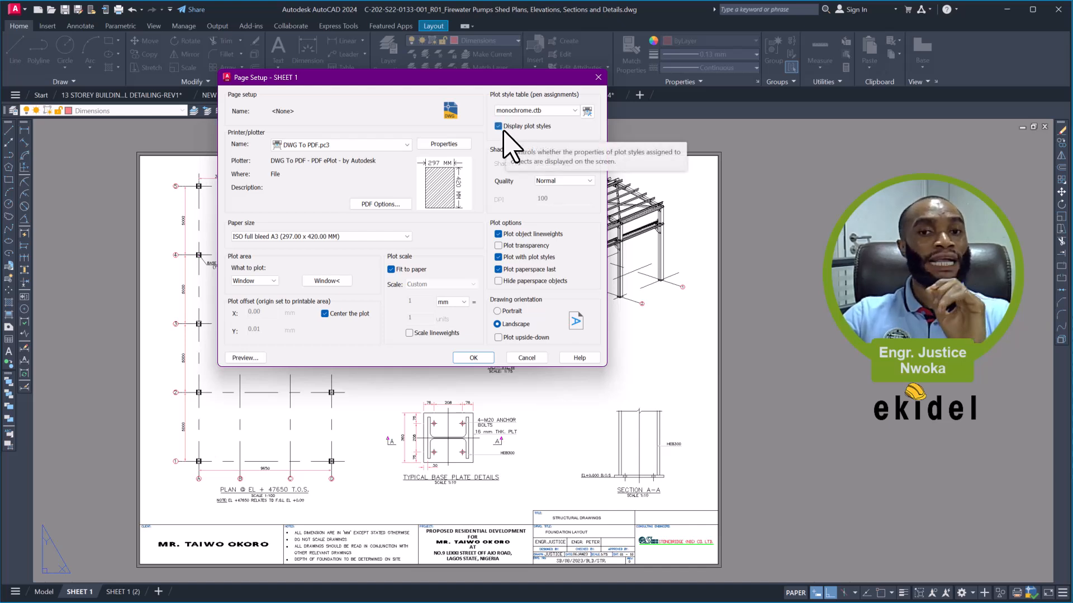
click(473, 358)
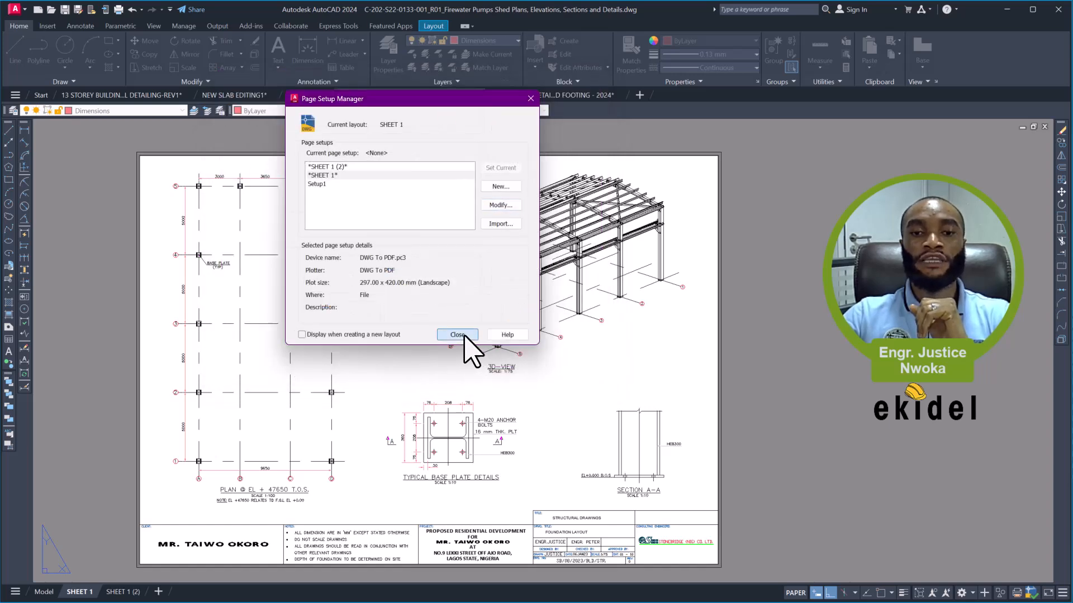
click(457, 335)
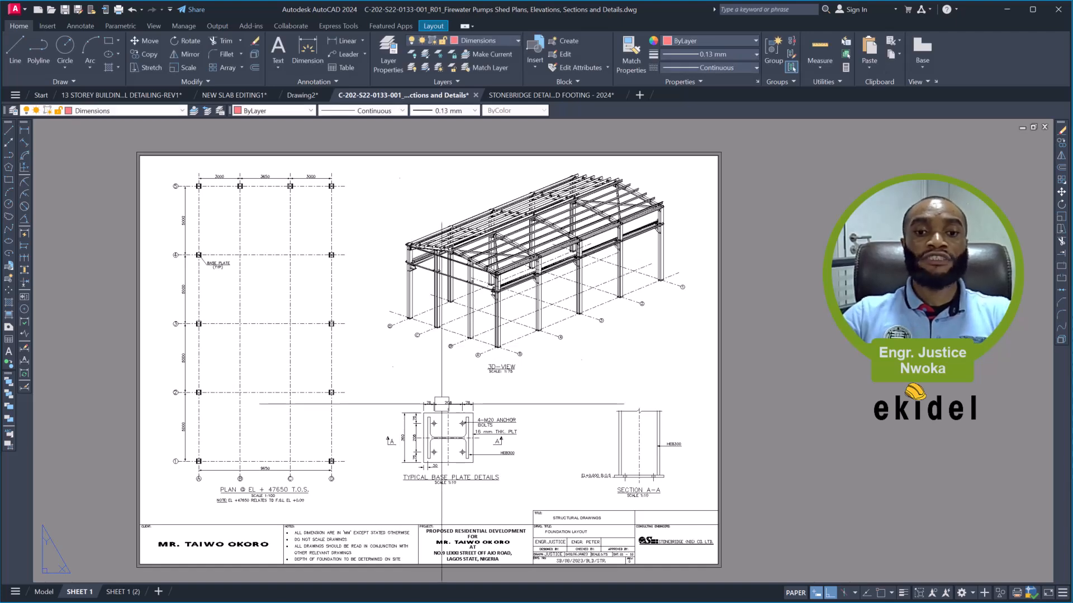
- Inspect how the plan, 3D view and base plate details on SHEET 1 look with plot styles displayed
scroll(464, 444, up, 2)
middle_drag(471, 419, 554, 481)
middle_drag(529, 403, 540, 466)
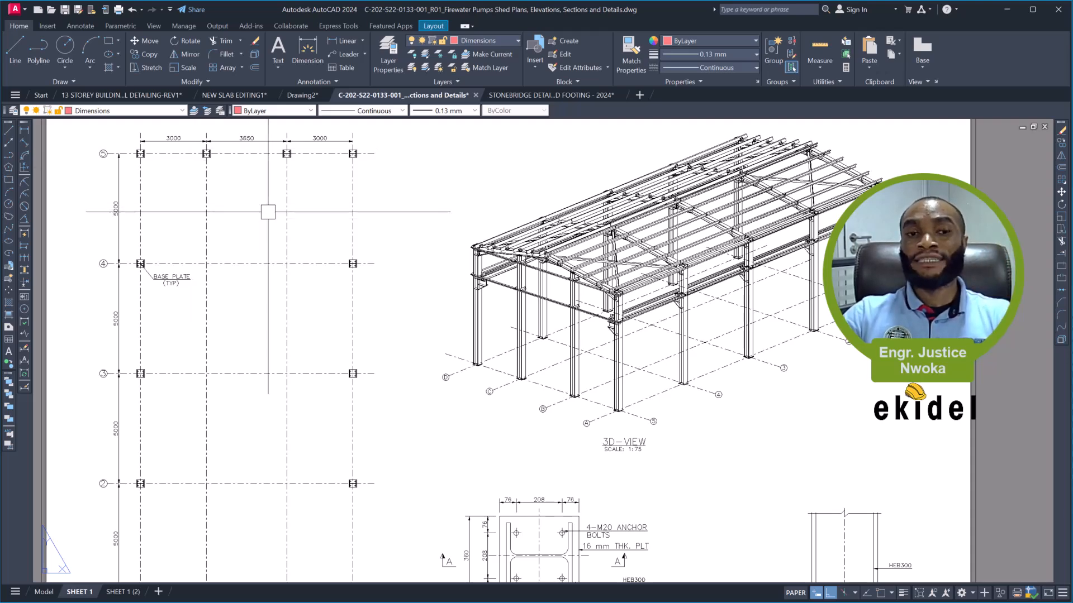
scroll(279, 211, down, 2)
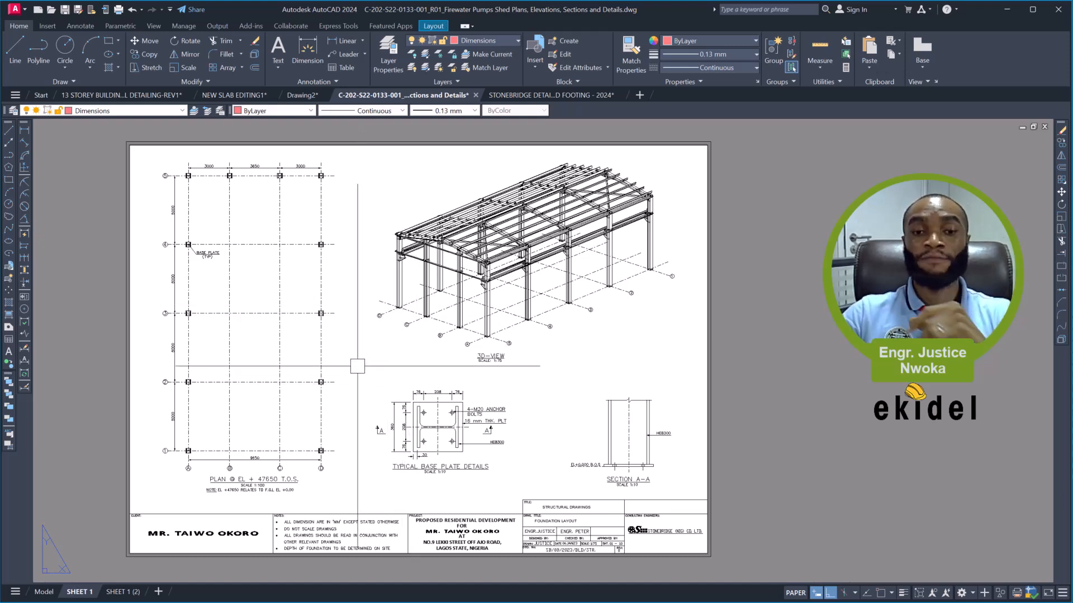
middle_drag(378, 369, 376, 368)
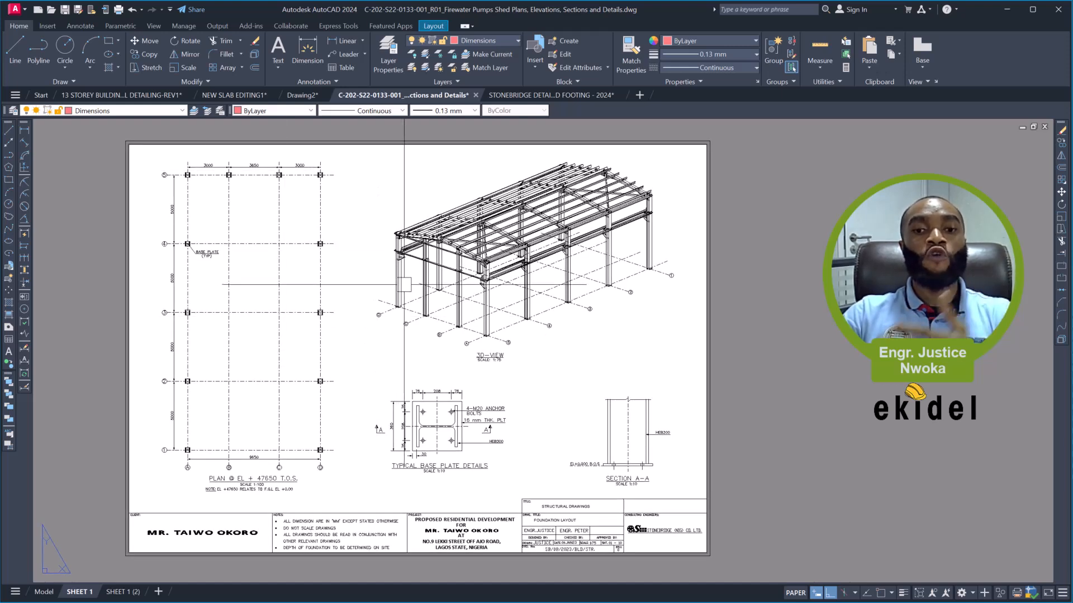
- In model space, examine the scale notes of the crane beam level plan and the elevation along grids A and D
click(43, 596)
scroll(399, 378, down, 4)
scroll(458, 300, down, 10)
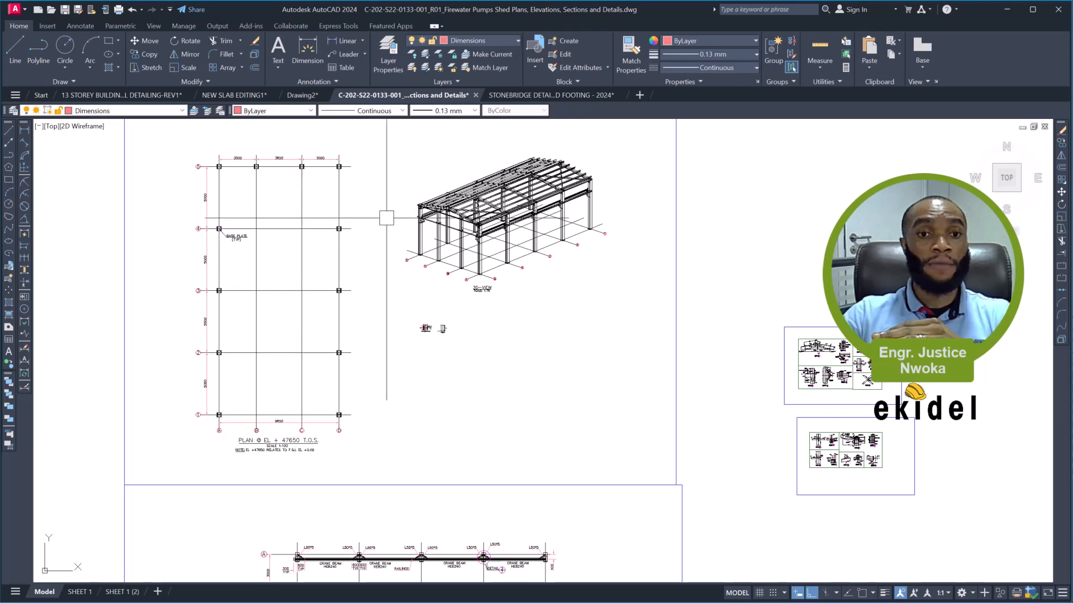
middle_drag(412, 334, 434, 160)
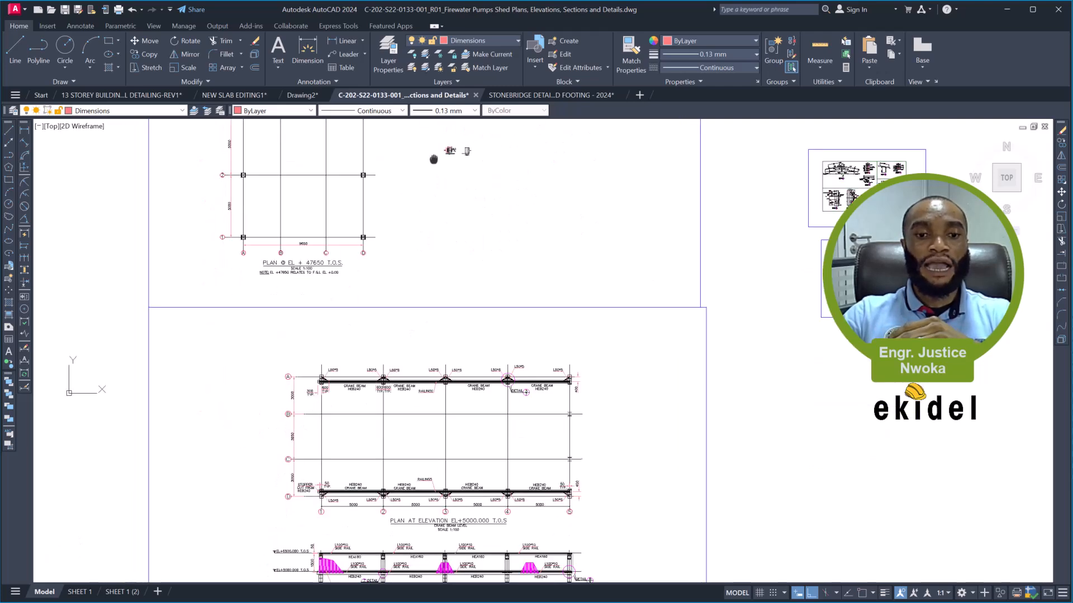
middle_drag(430, 450, 456, 287)
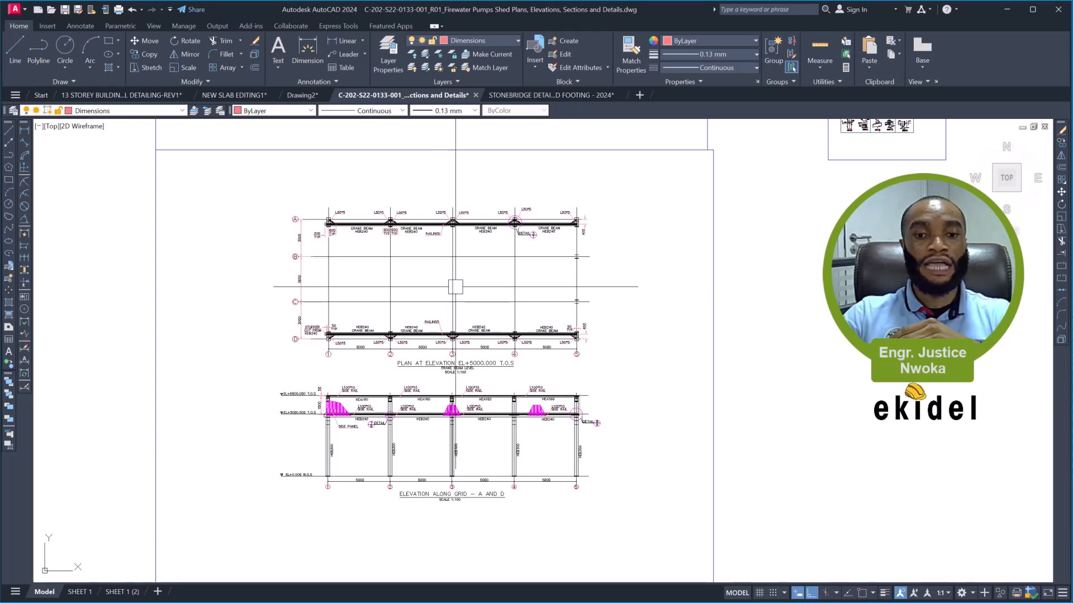
scroll(447, 392, up, 4)
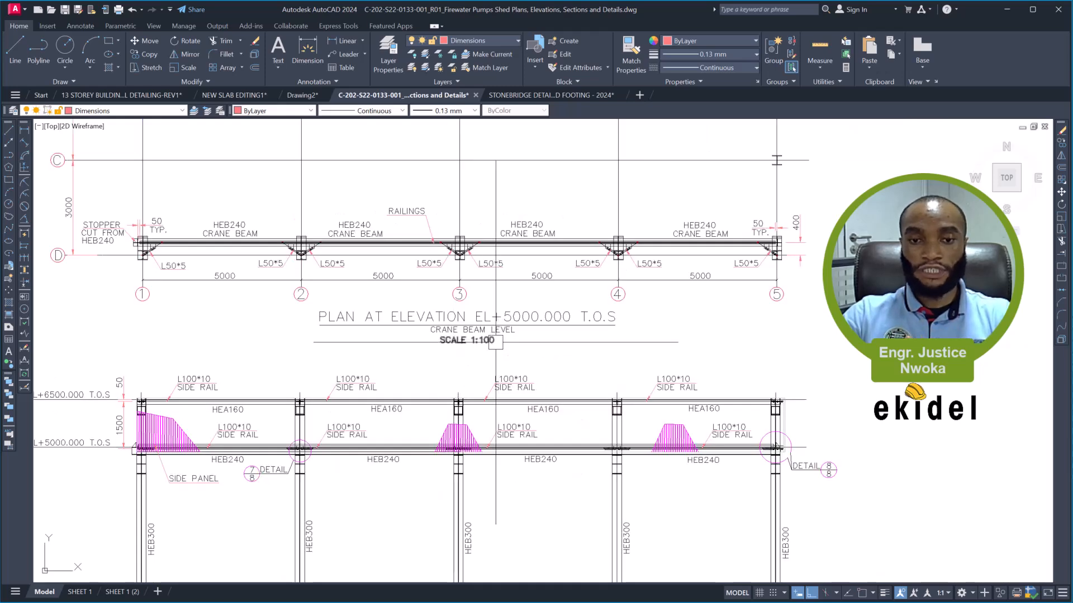
middle_drag(496, 341, 481, 229)
scroll(454, 361, down, 3)
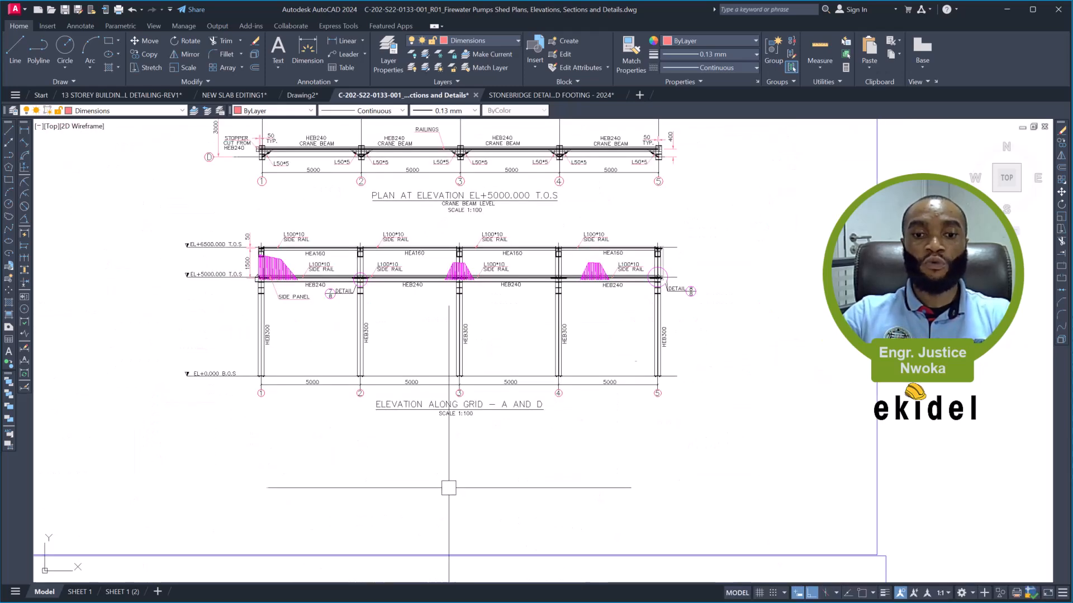
scroll(470, 424, up, 2)
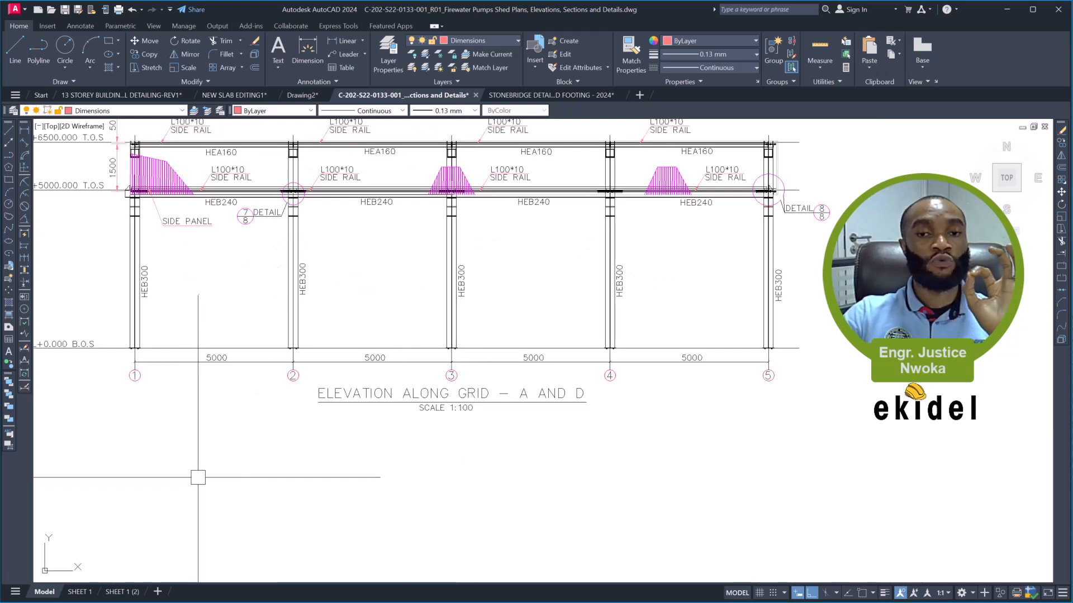
- Return to SHEET 1 and compare the scale notes under its drawings with the scale entry in the title block
click(76, 593)
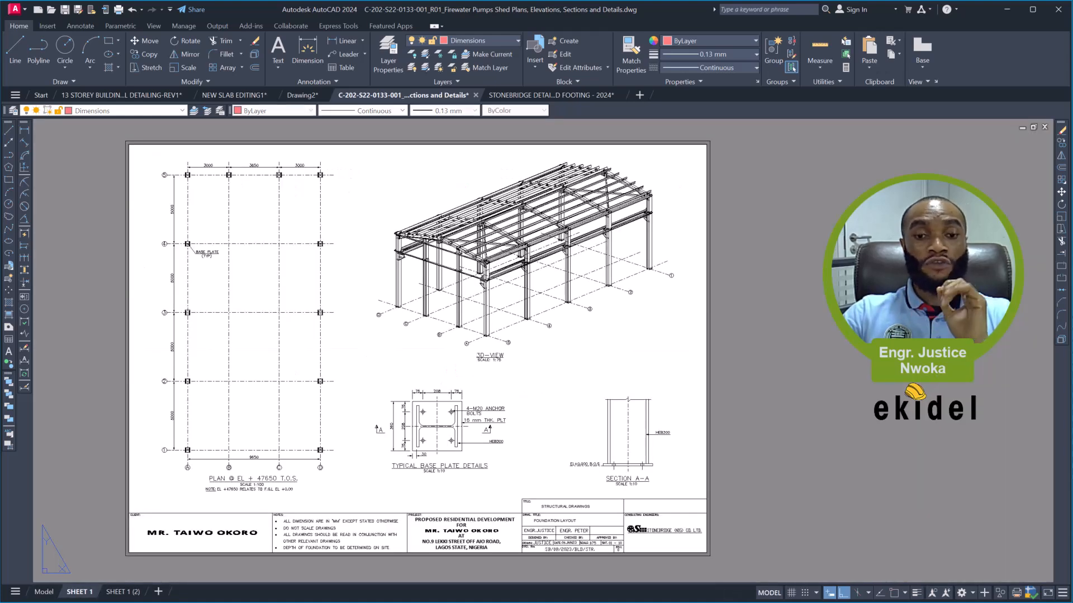
scroll(260, 497, up, 4)
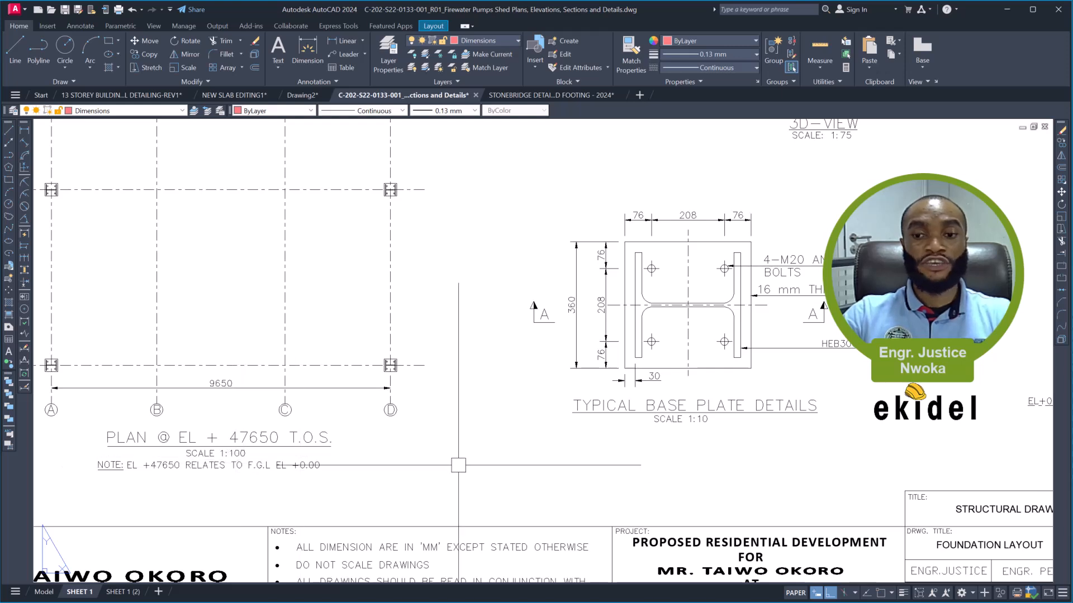
middle_drag(711, 429, 568, 534)
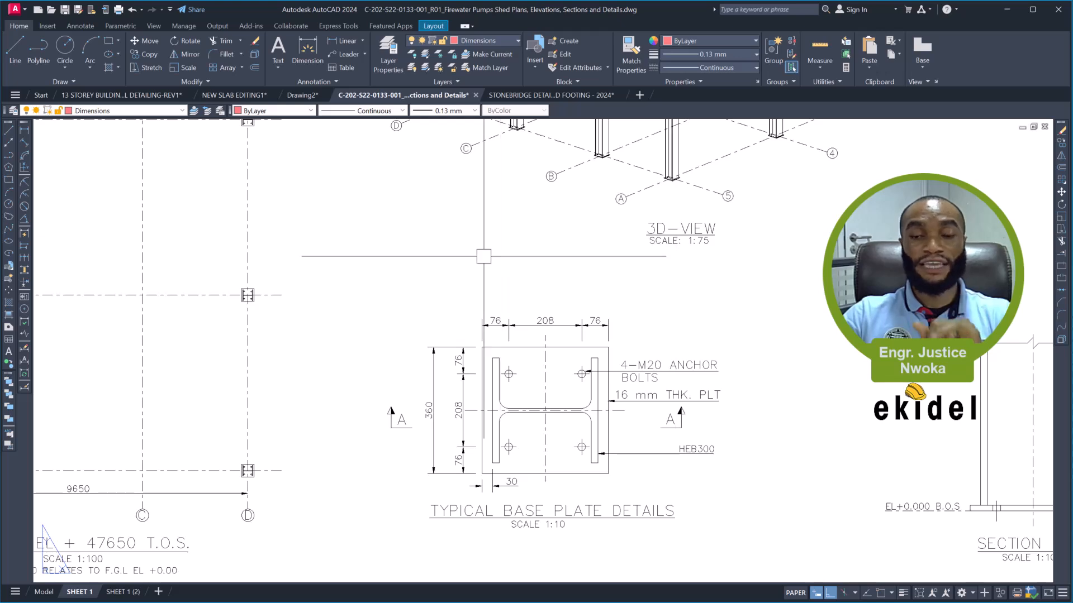
scroll(484, 257, down, 4)
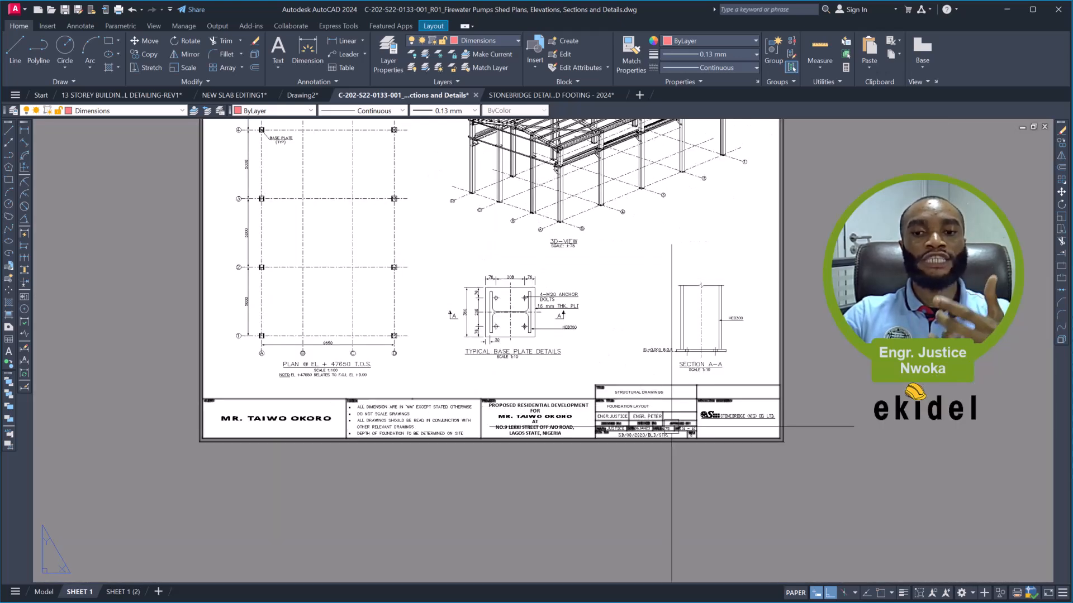
scroll(679, 435, up, 4)
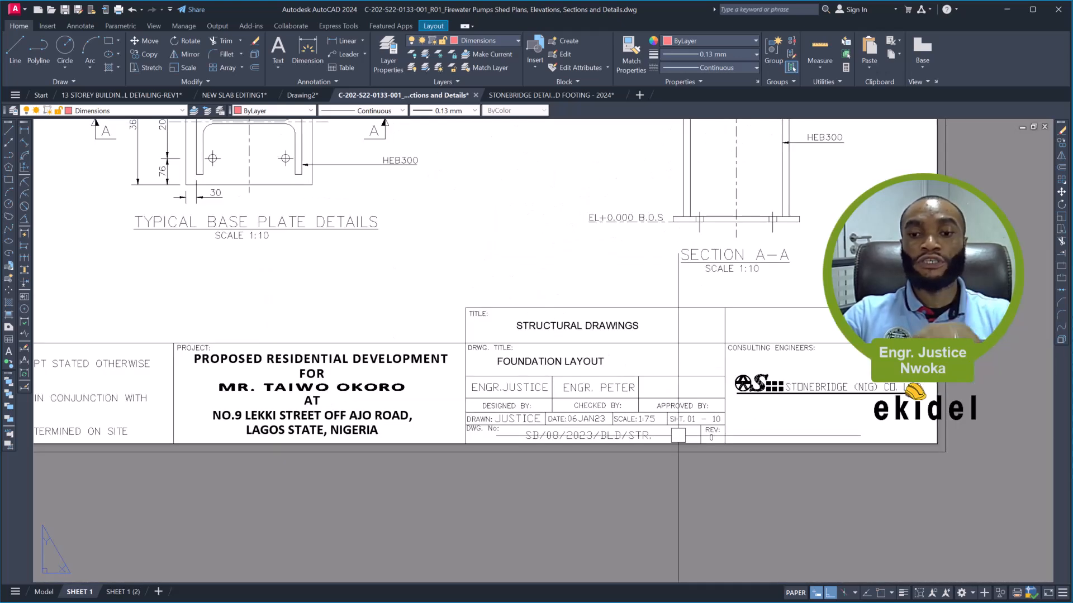
scroll(693, 421, up, 2)
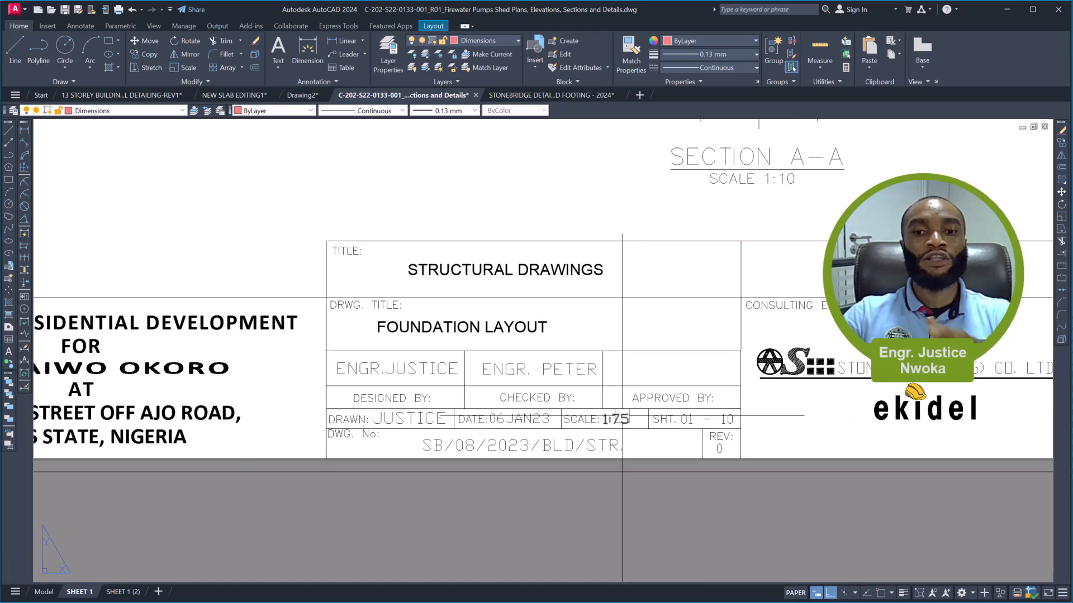
scroll(615, 419, up, 2)
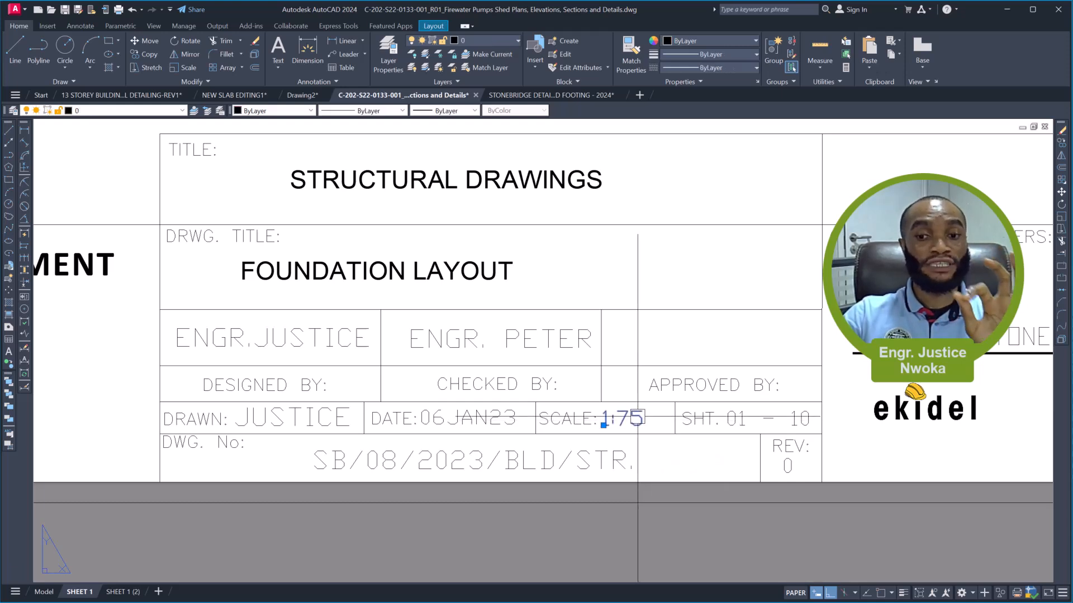
scroll(638, 417, down, 5)
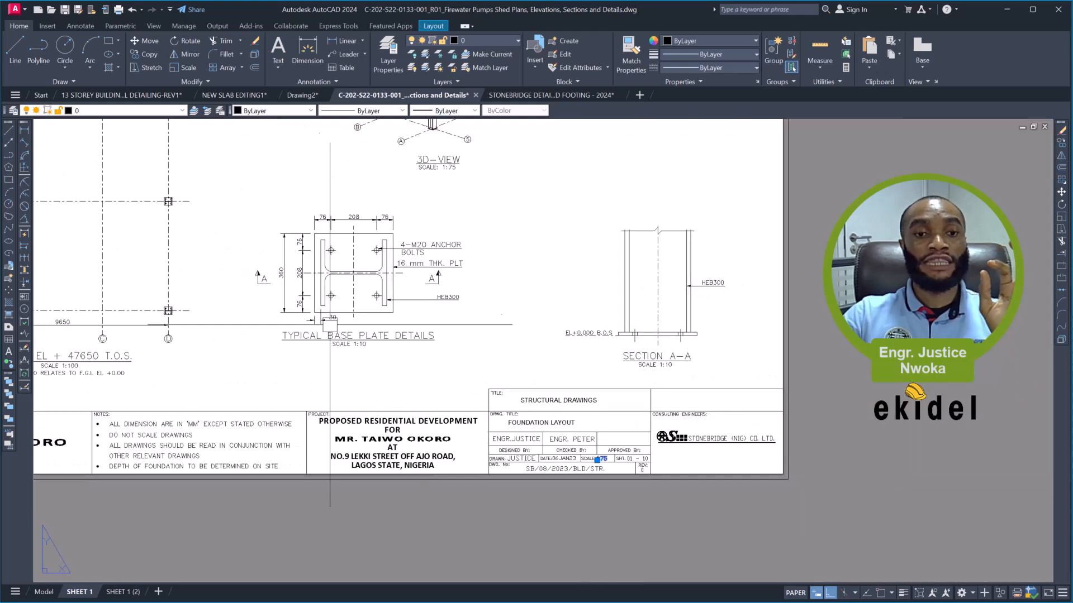
middle_drag(303, 307, 472, 352)
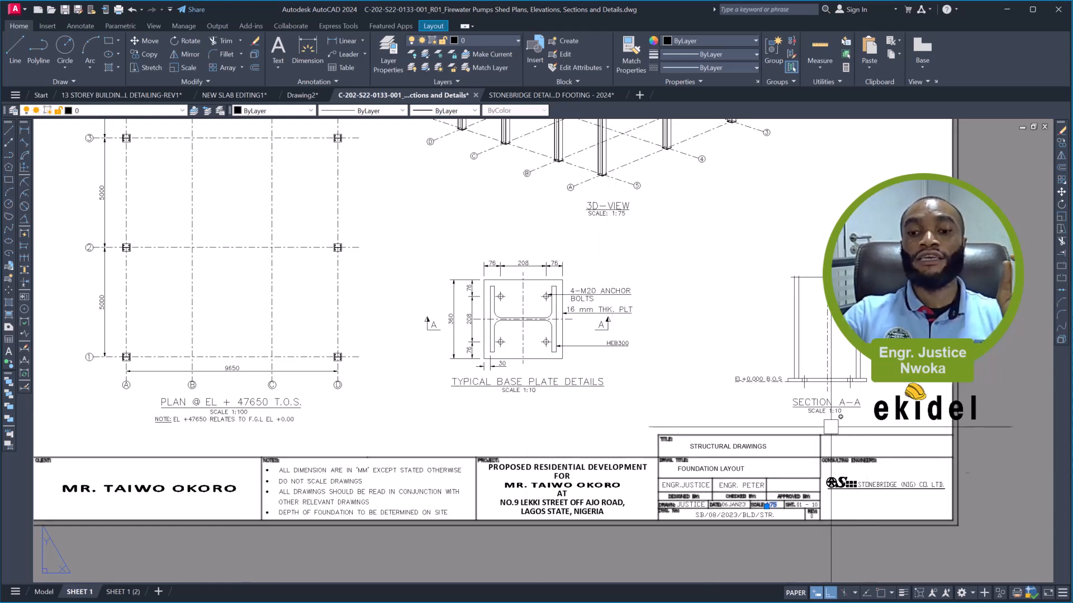
scroll(767, 506, up, 2)
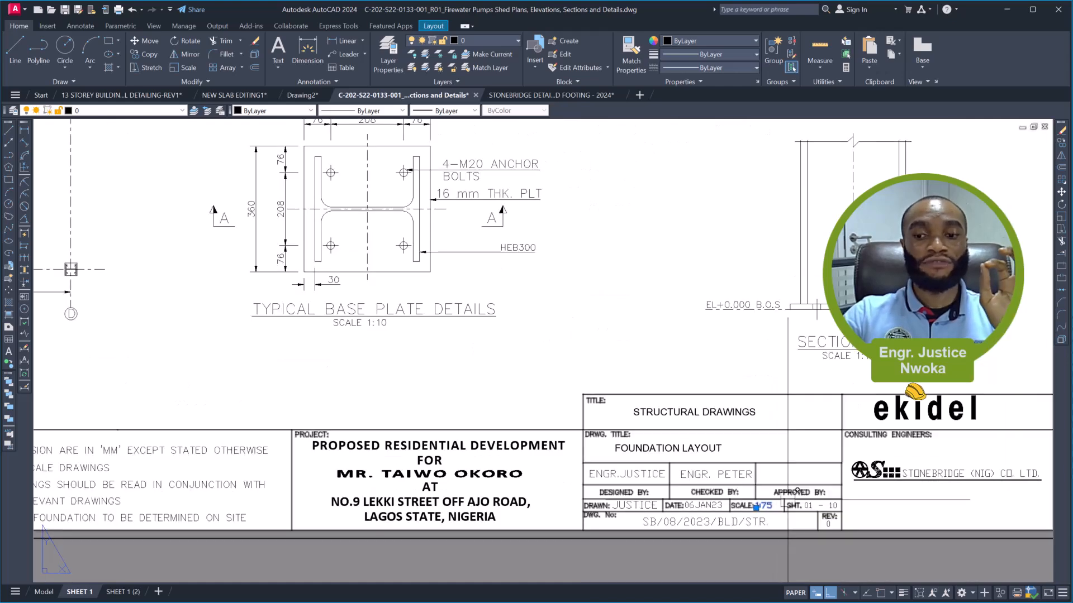
scroll(788, 509, up, 3)
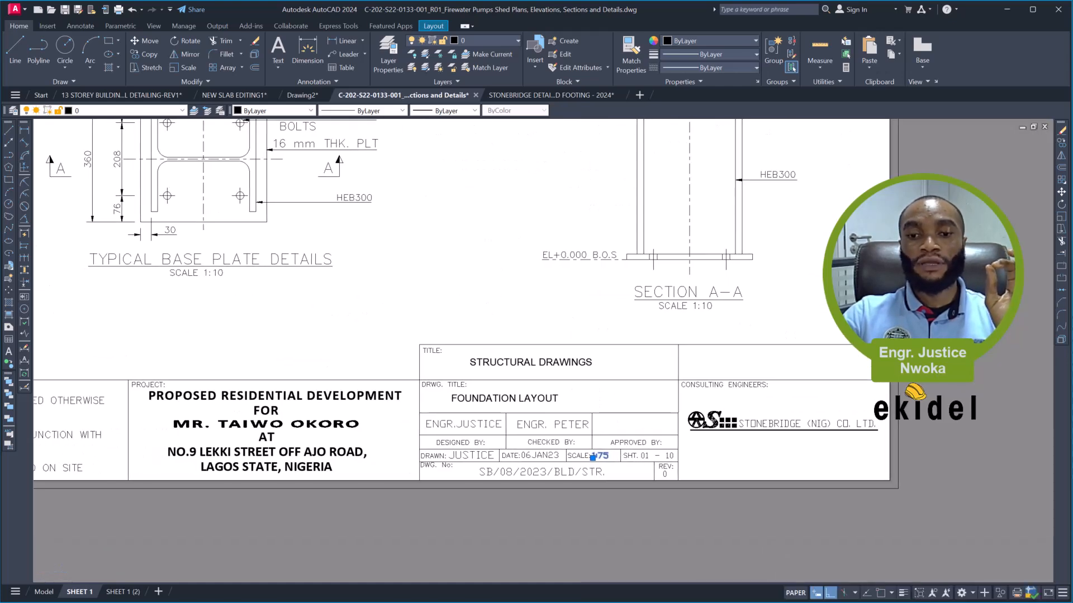
- Set the scale entry in SHEET 1's title block to 1:100
scroll(595, 460, up, 3)
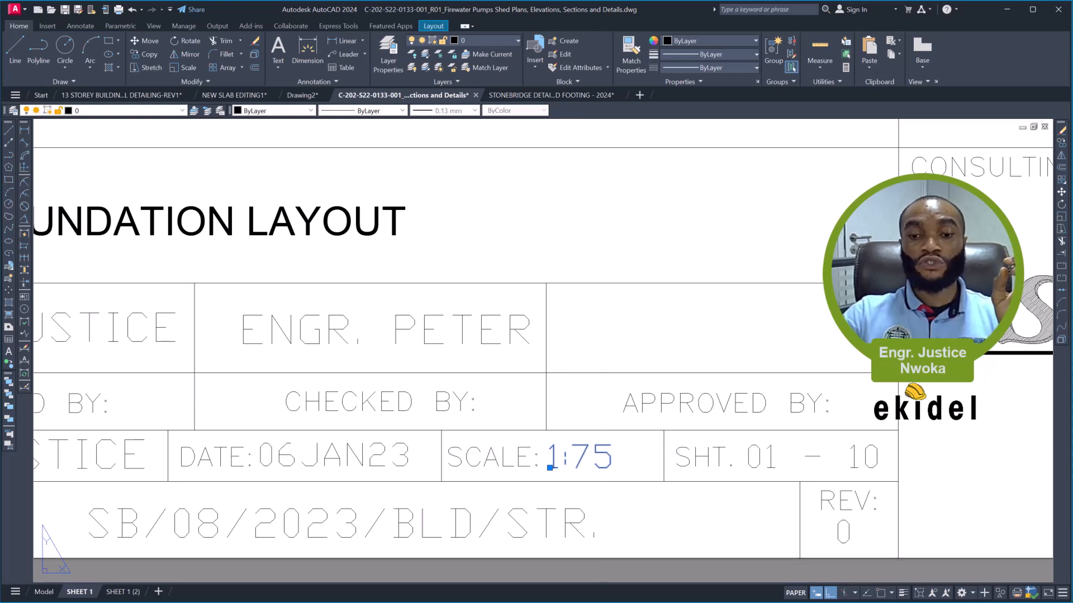
double_click(550, 468)
drag(572, 456, 609, 458)
text(100)
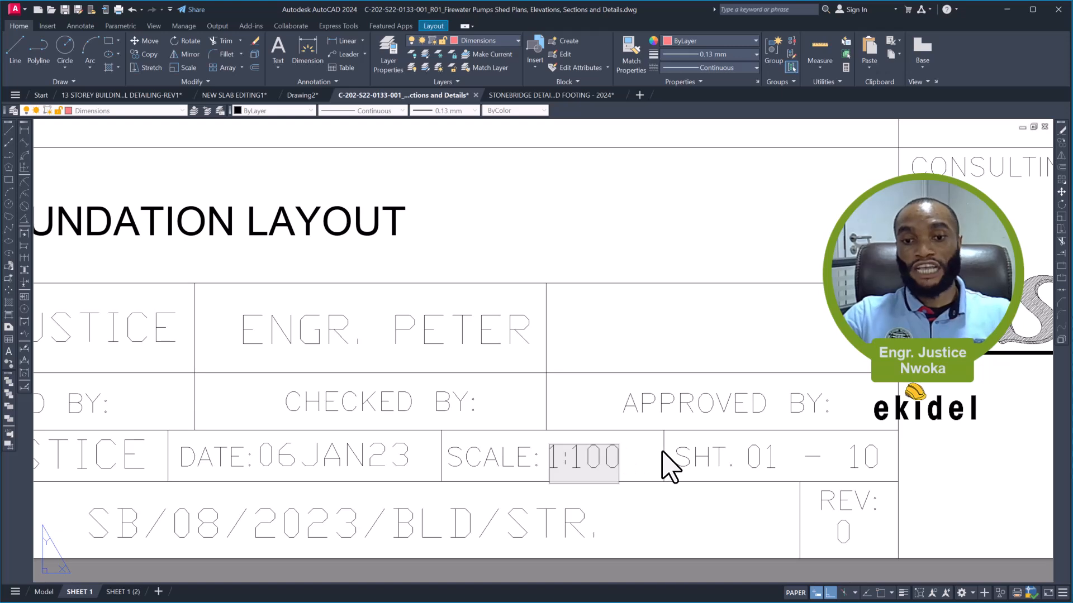
click(662, 451)
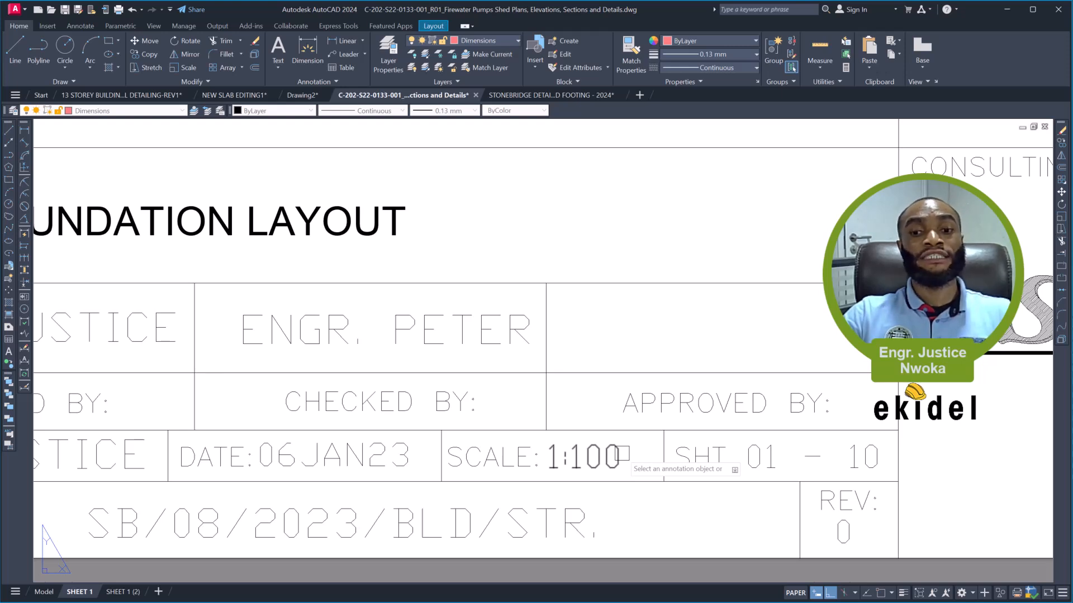
key(Escape)
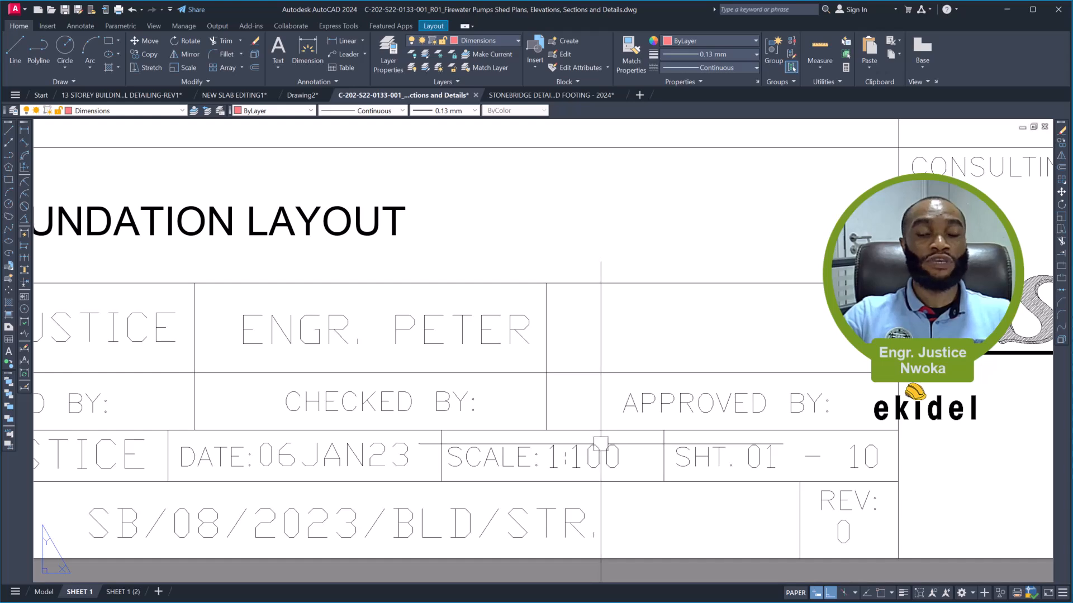
scroll(610, 455, down, 6)
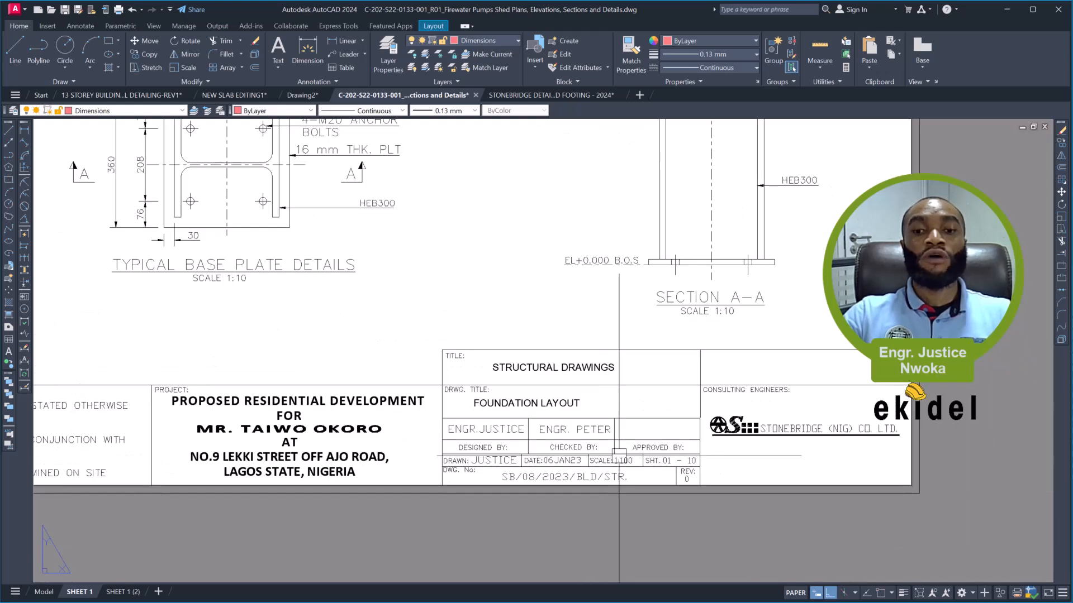
scroll(717, 522, down, 5)
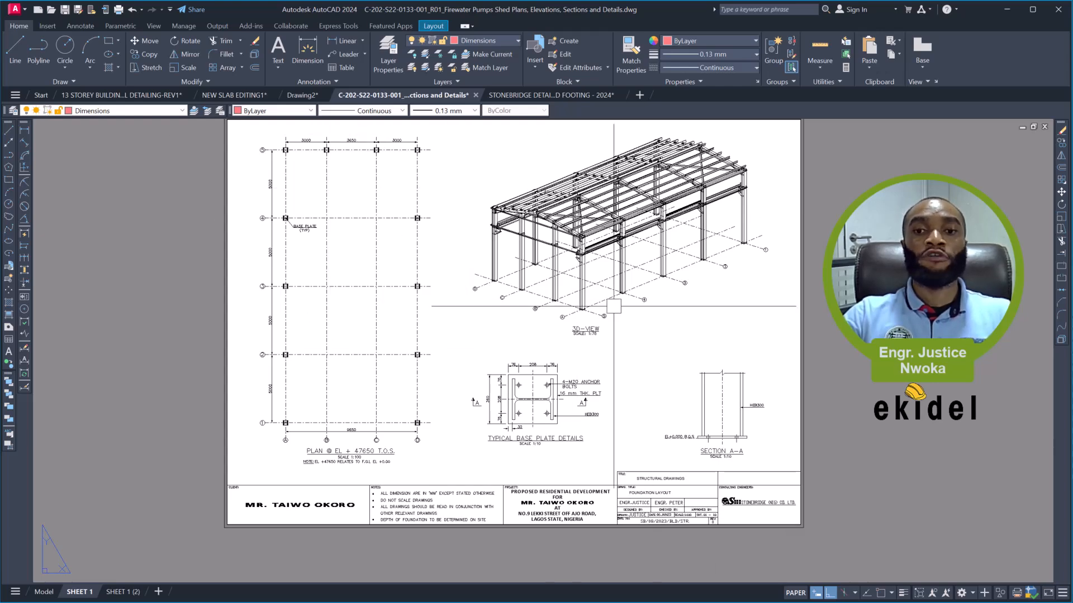
- Examine the 3D view and typical base plate details on SHEET 1, including the scale notes beneath their titles
scroll(619, 329, up, 6)
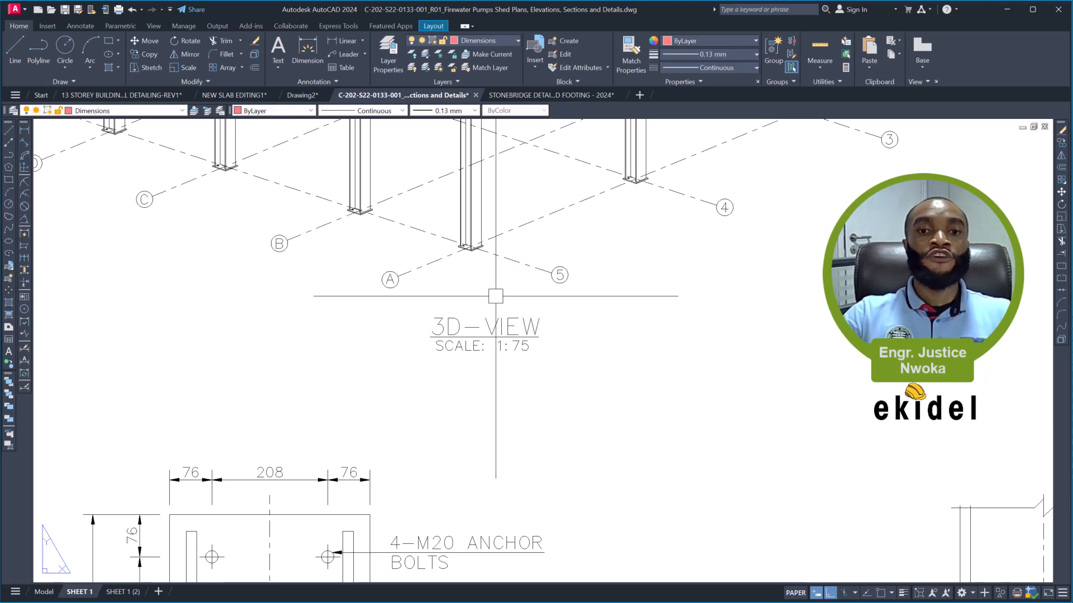
scroll(488, 378, down, 2)
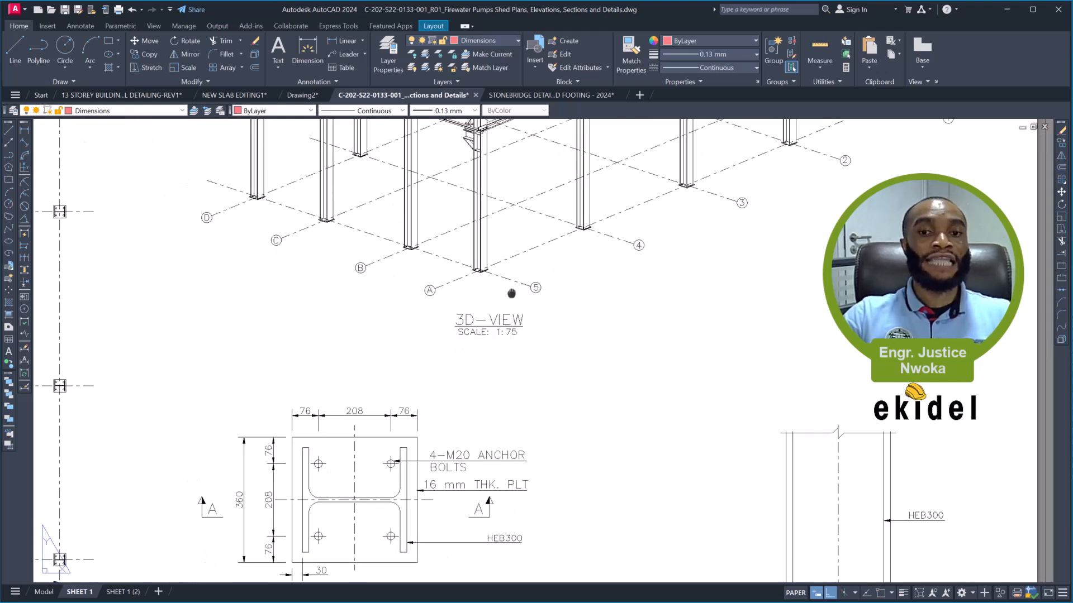
middle_drag(506, 339, 481, 452)
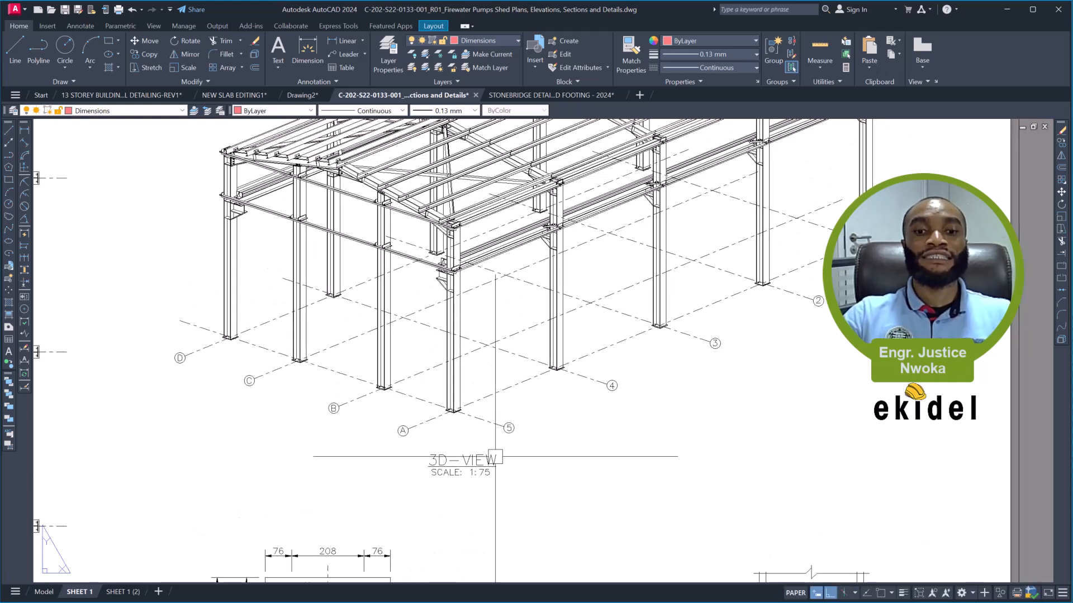
scroll(489, 473, up, 2)
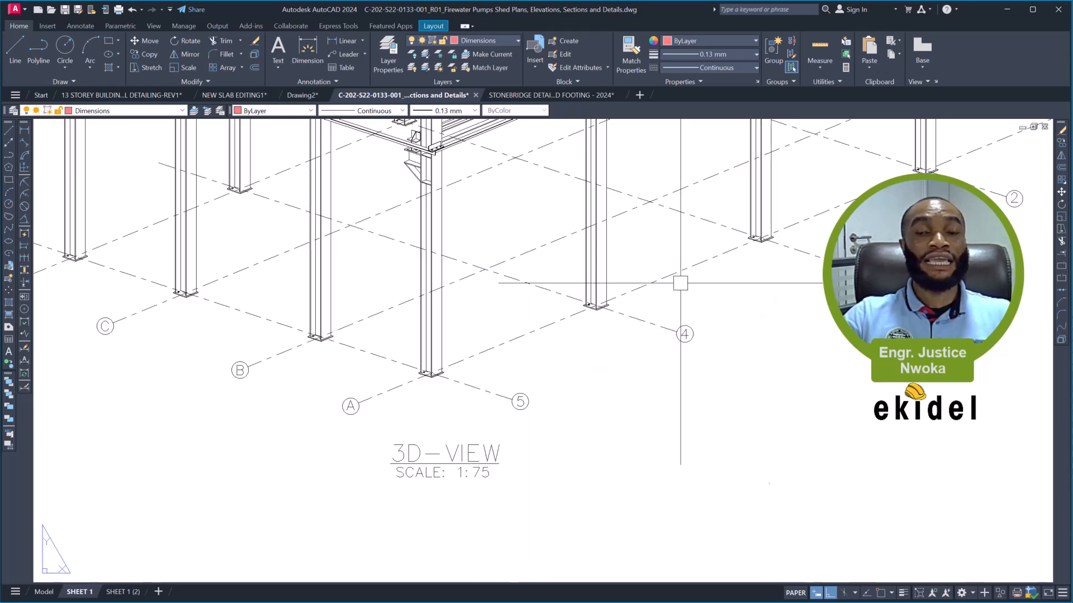
scroll(613, 251, down, 4)
scroll(473, 517, down, 2)
scroll(473, 517, up, 4)
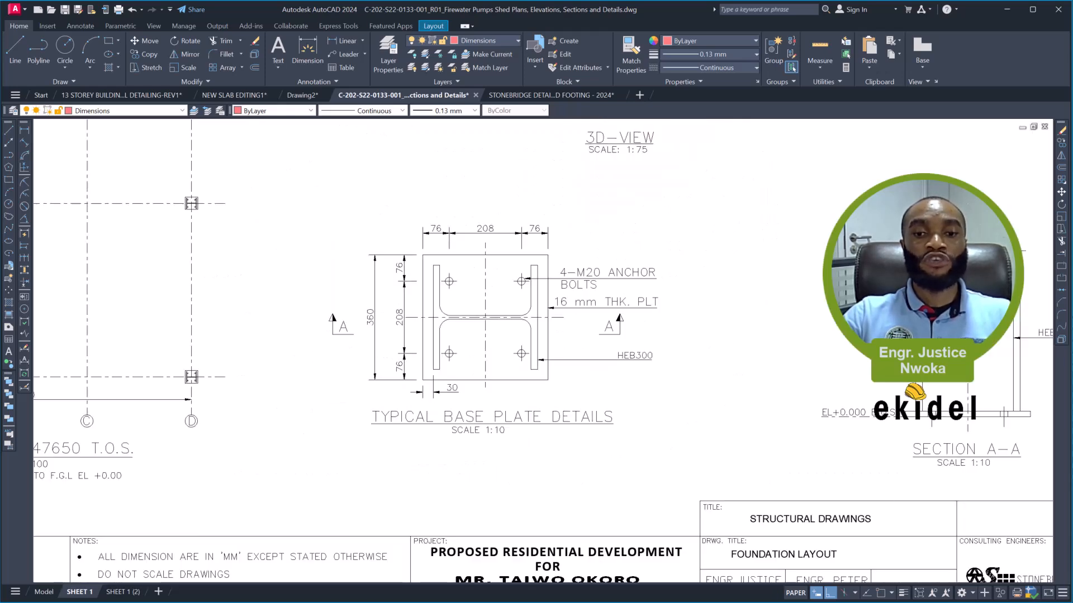
scroll(500, 436, up, 2)
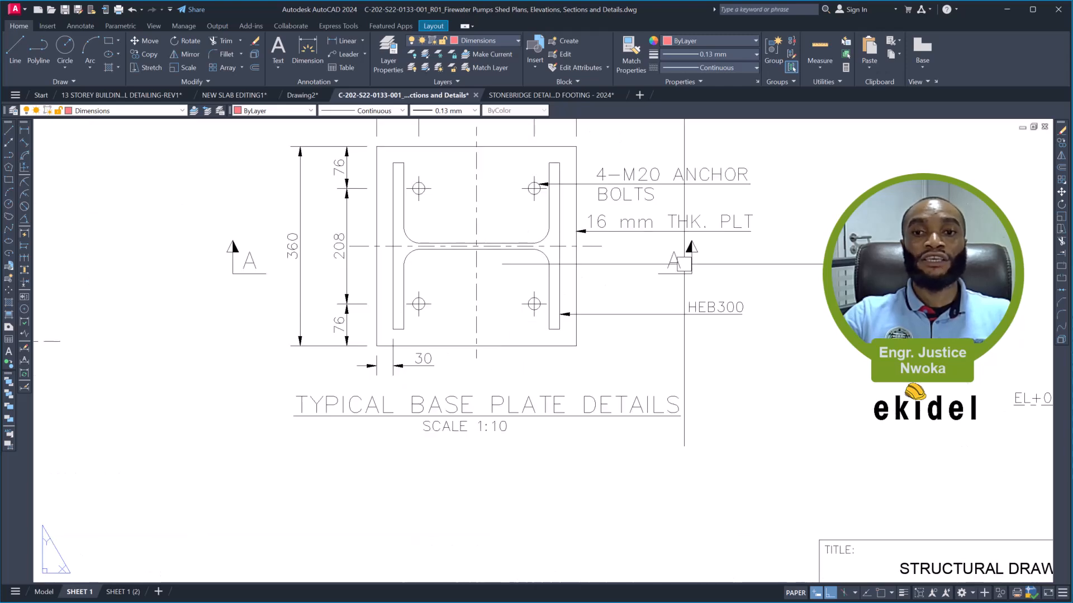
scroll(506, 263, down, 6)
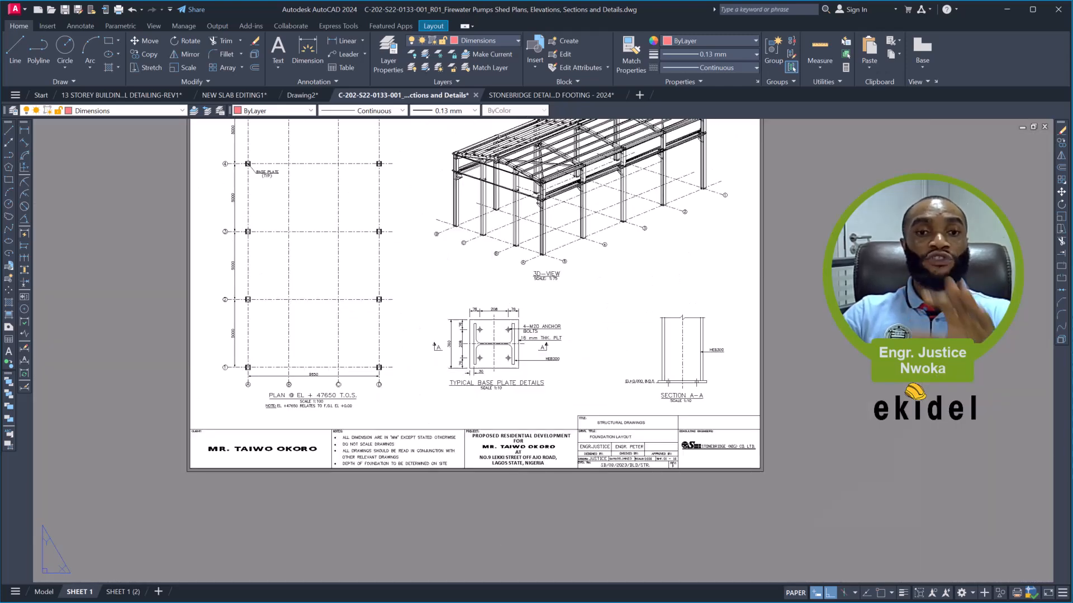
middle_drag(473, 342, 369, 423)
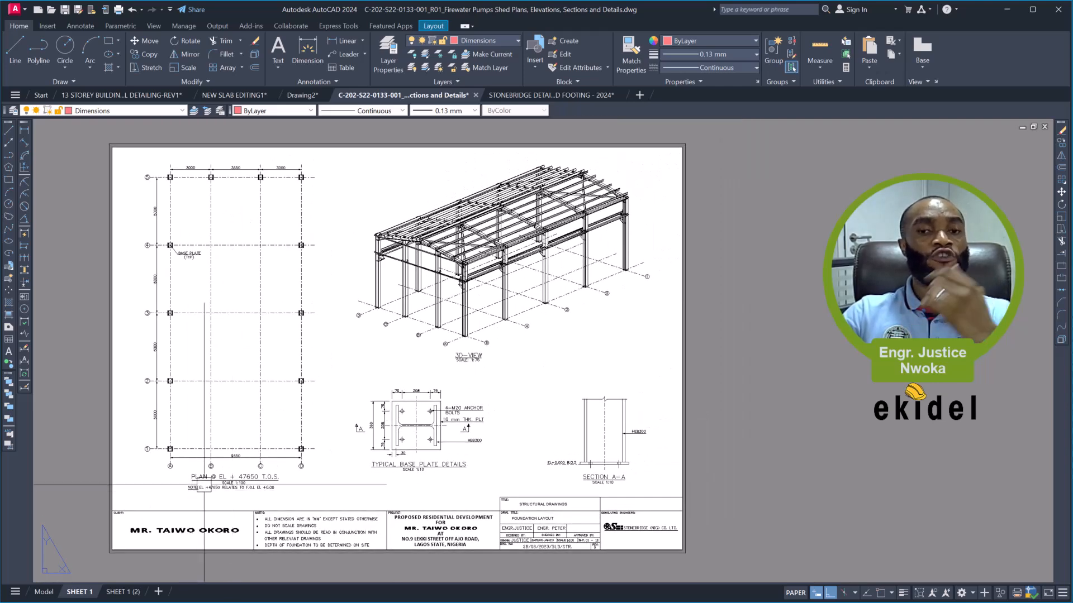
- Create a copy of the SHEET 1 layout, inserted before SHEET 1
right_click(81, 595)
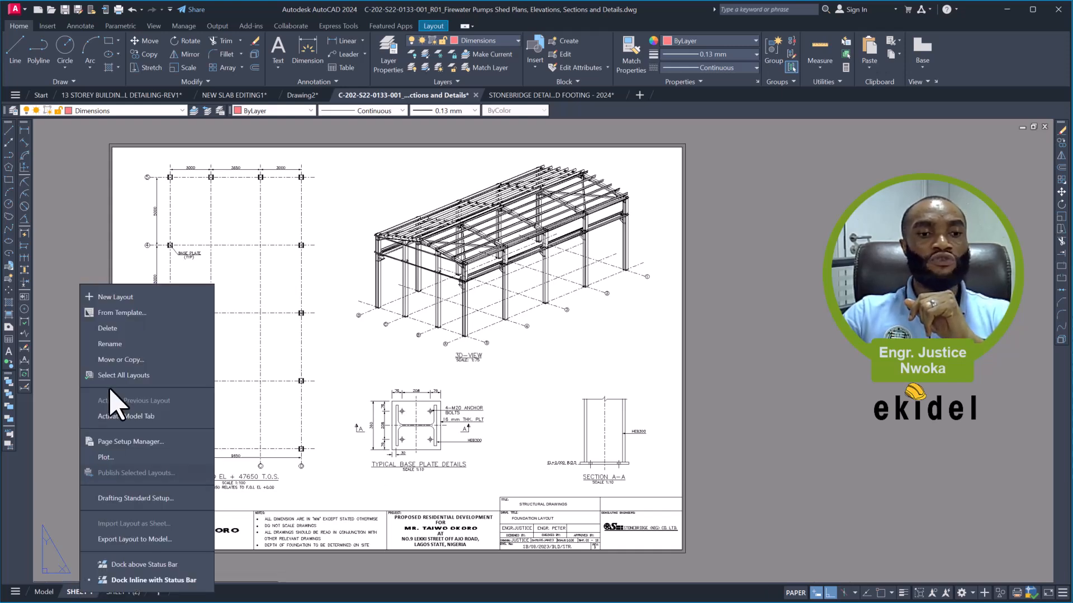
click(132, 360)
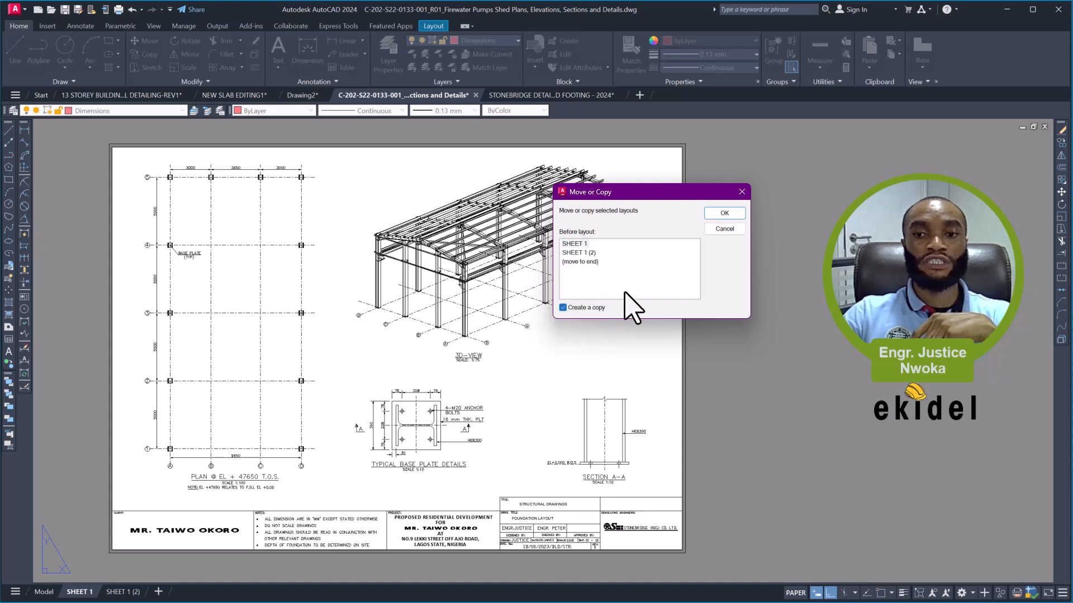
click(722, 215)
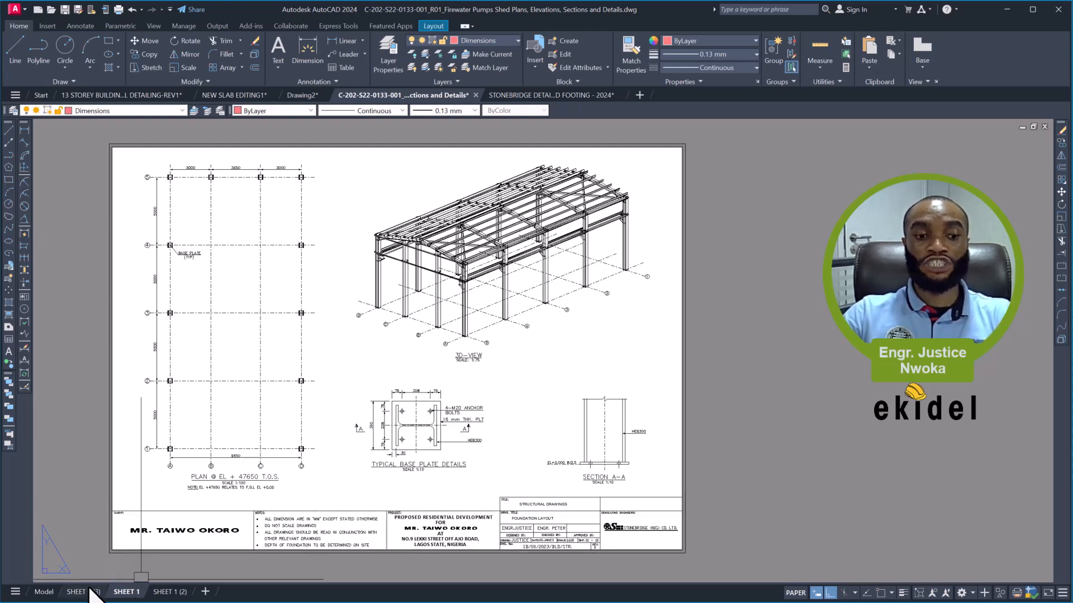
- Reorder the layouts so that SHEET 1 comes before its new copy, and open the copy
mouse_move(86, 593)
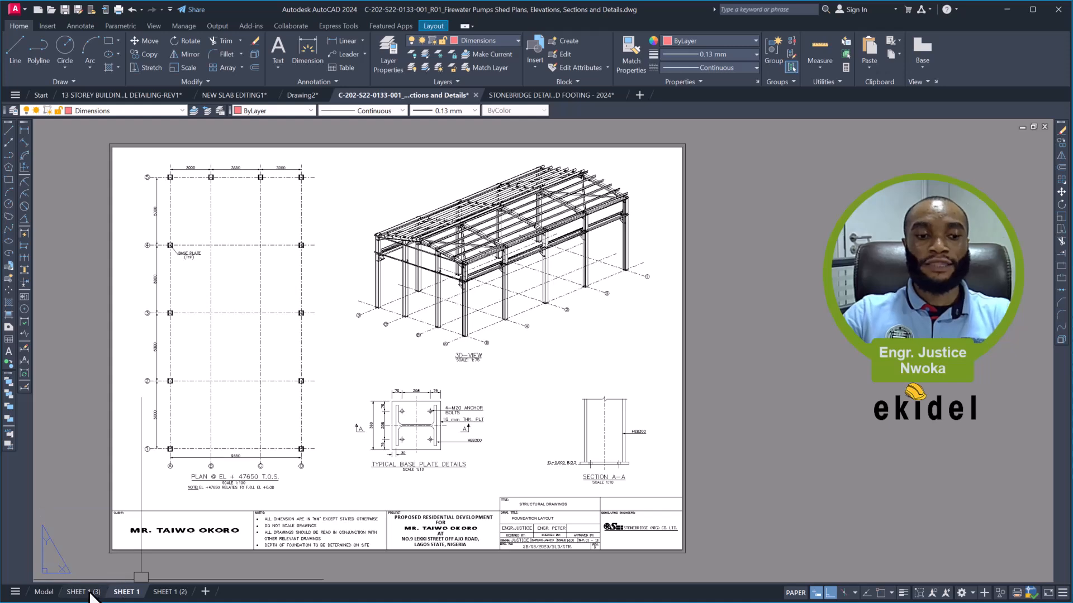
click(87, 593)
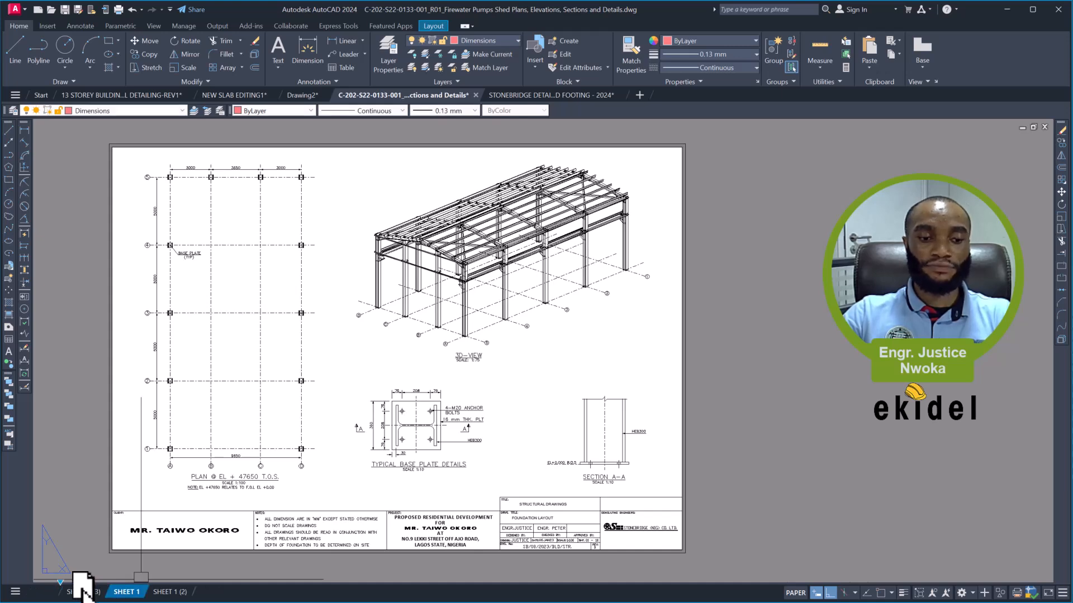
drag(81, 590, 82, 591)
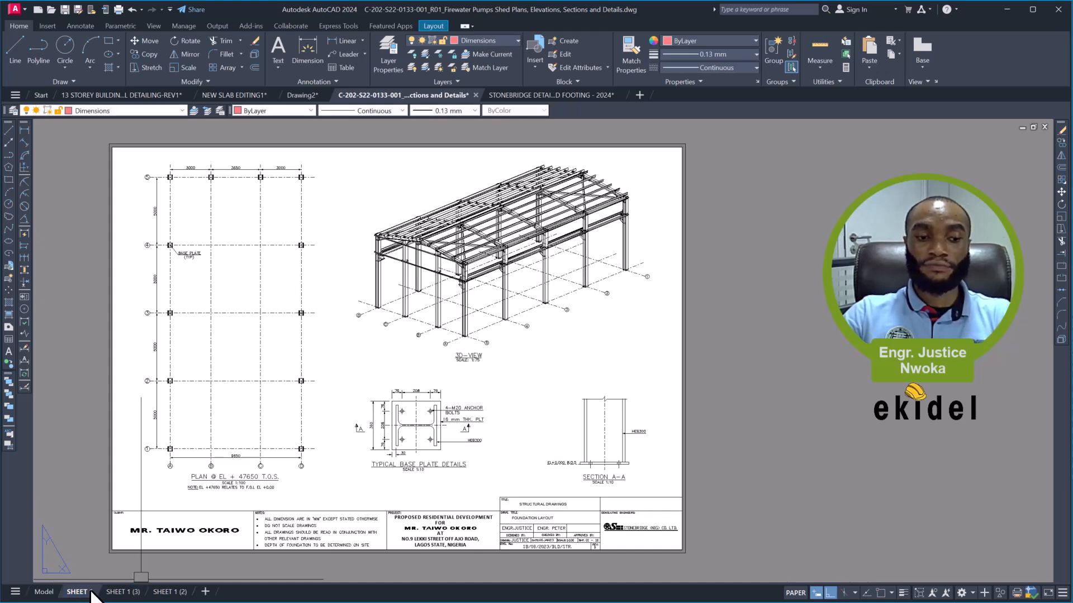
click(127, 594)
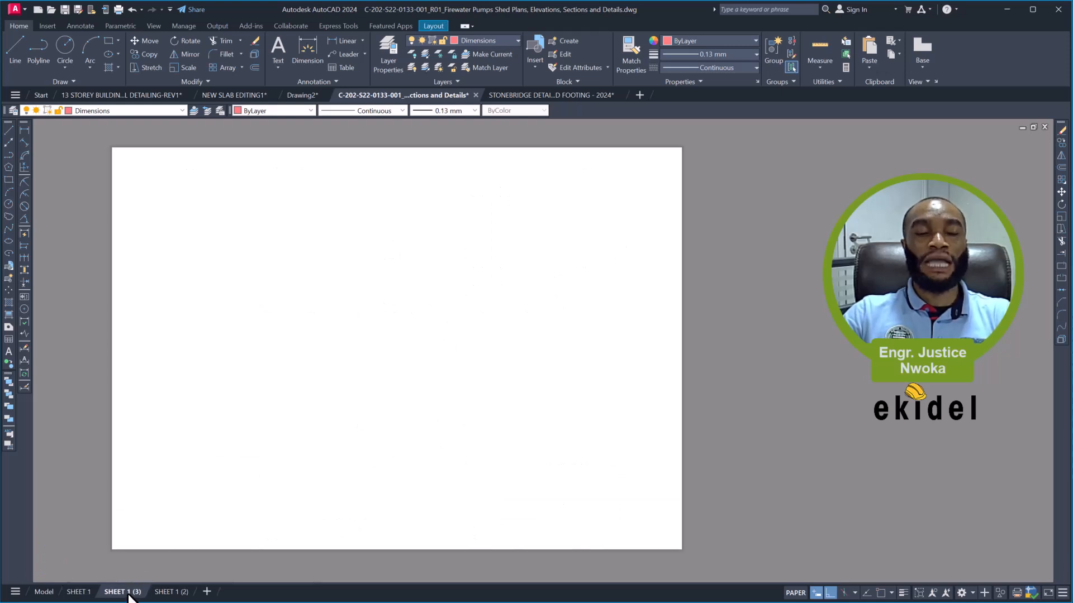
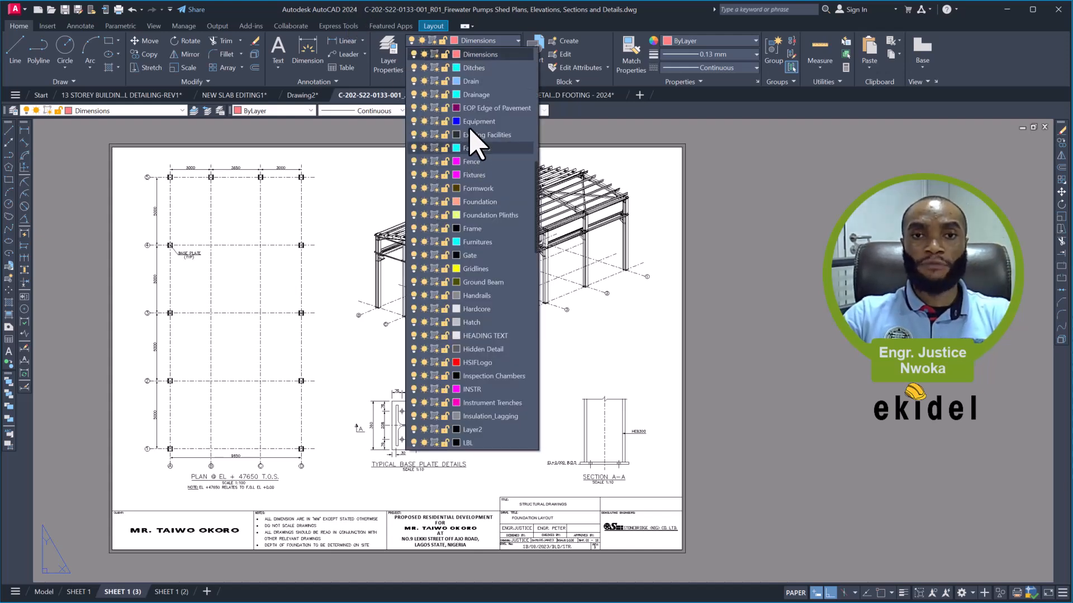
- Turn on the Defpoints layer so the viewport frames show on the sheet
scroll(472, 128, up, 1)
scroll(472, 103, up, 2)
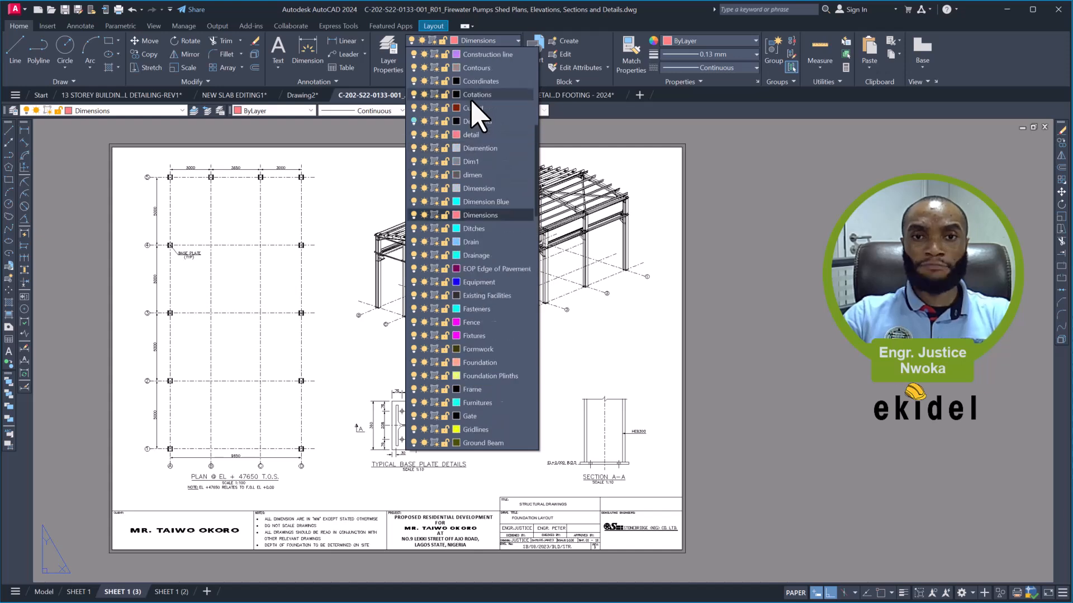
click(413, 121)
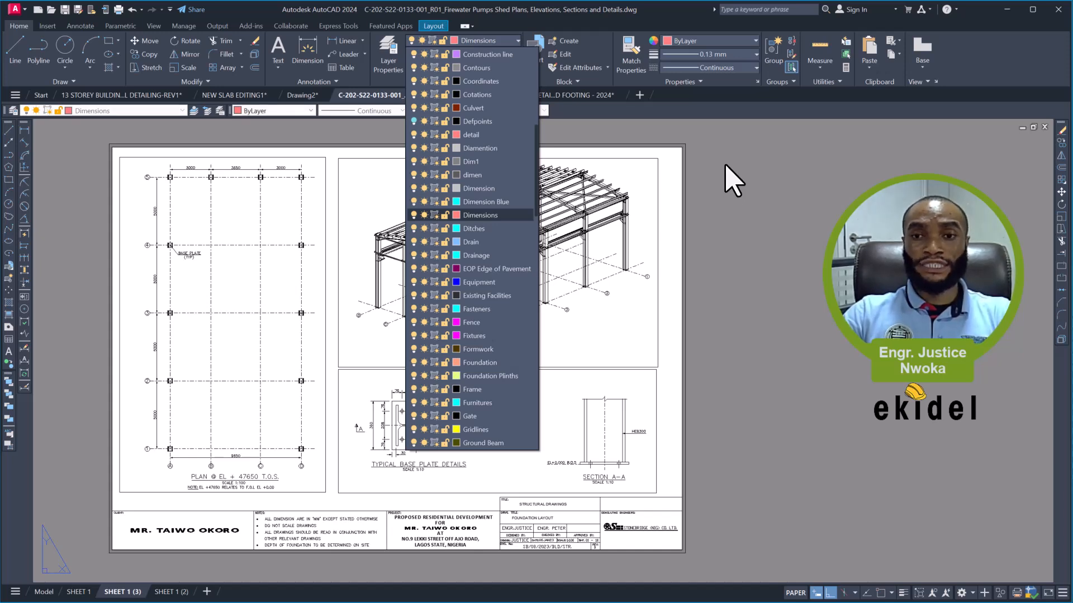
click(732, 182)
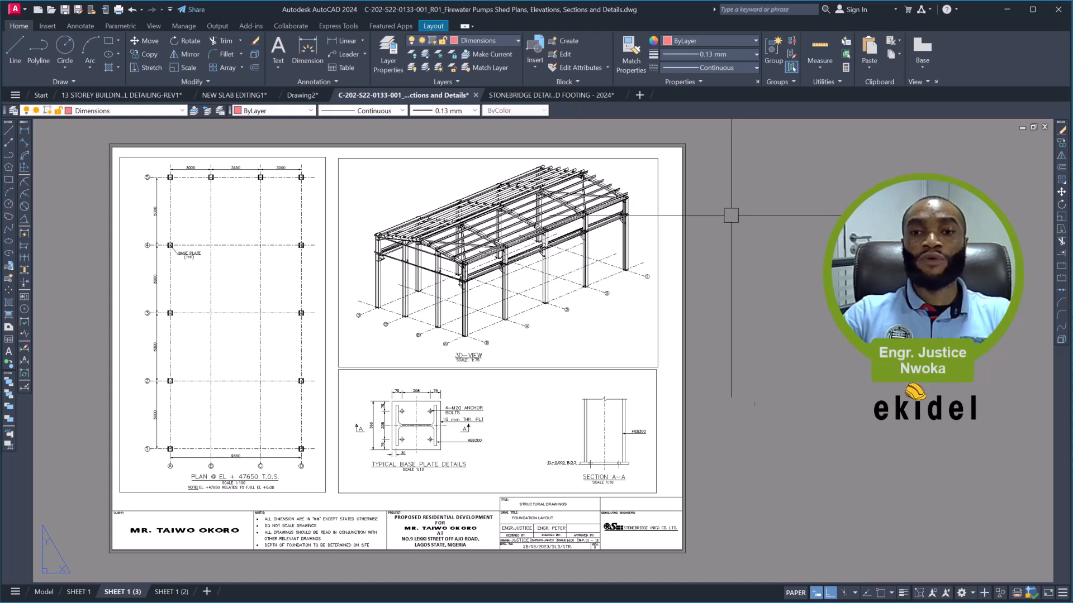
- Unlock the display of all three viewports on the copied layout
click(658, 177)
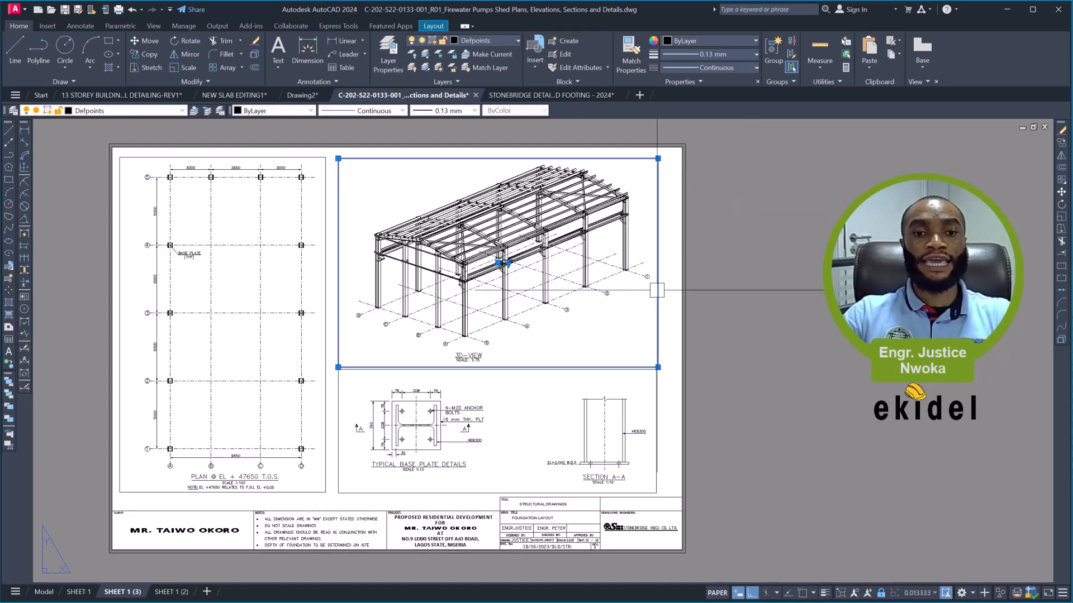
click(361, 345)
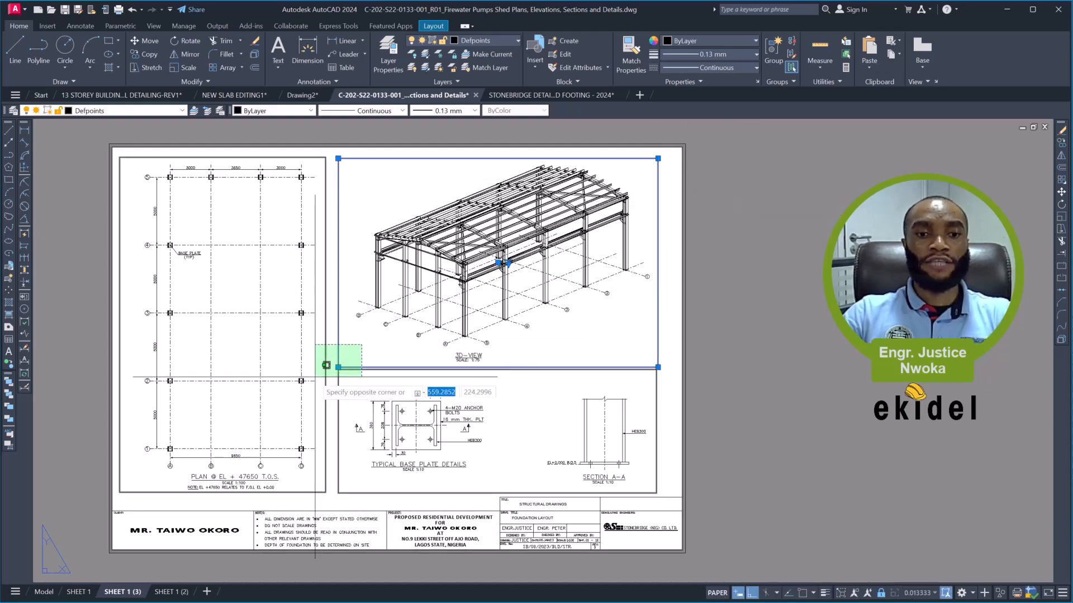
click(320, 373)
right_click(319, 373)
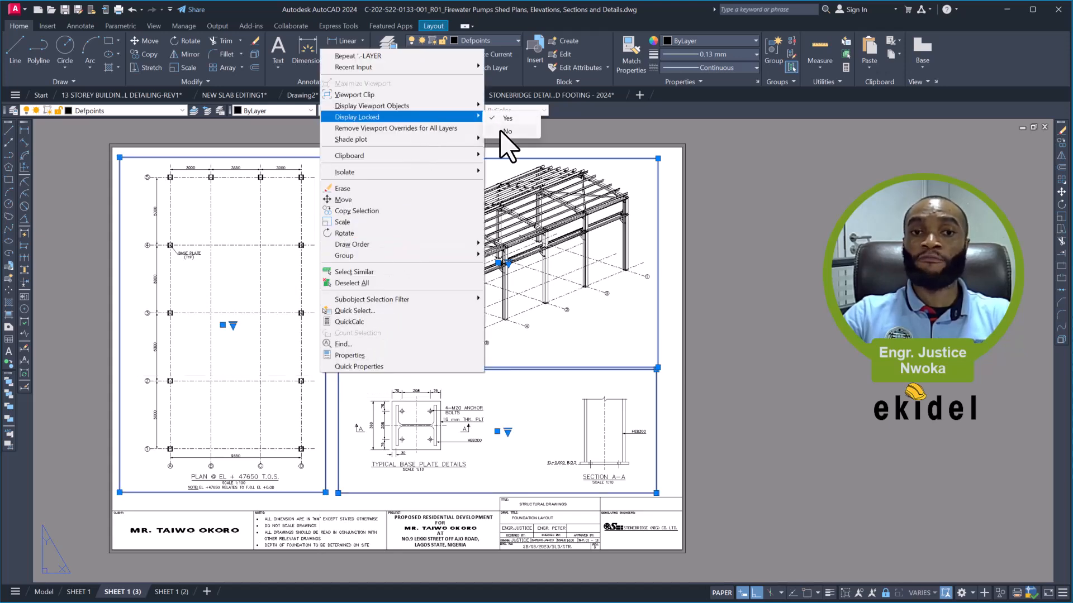
click(505, 131)
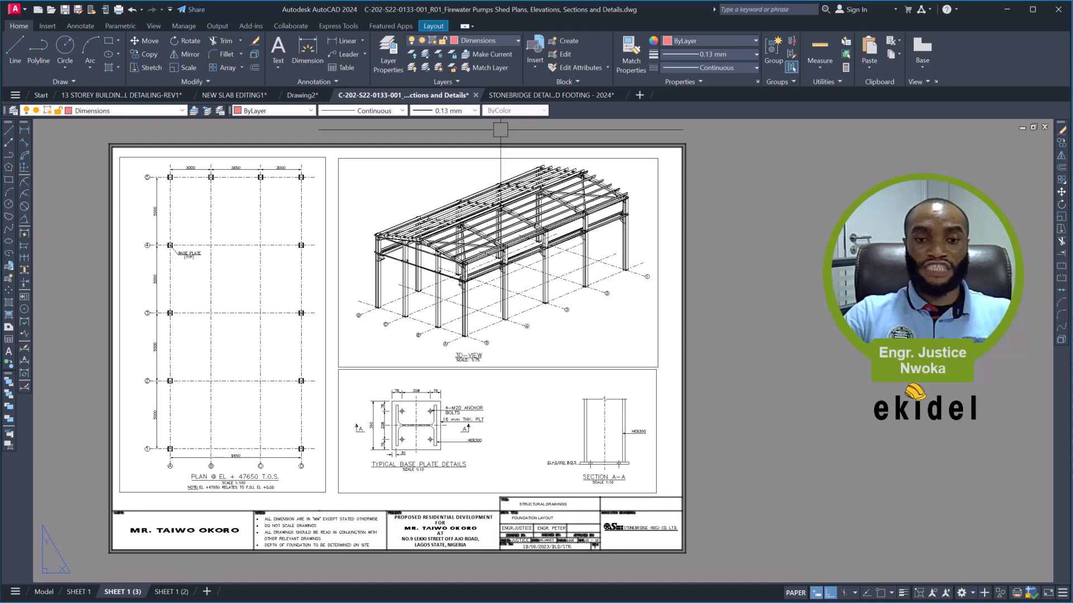
- Rename the copied layout SHEET 1 (3) as SHEET 2
right_click(124, 592)
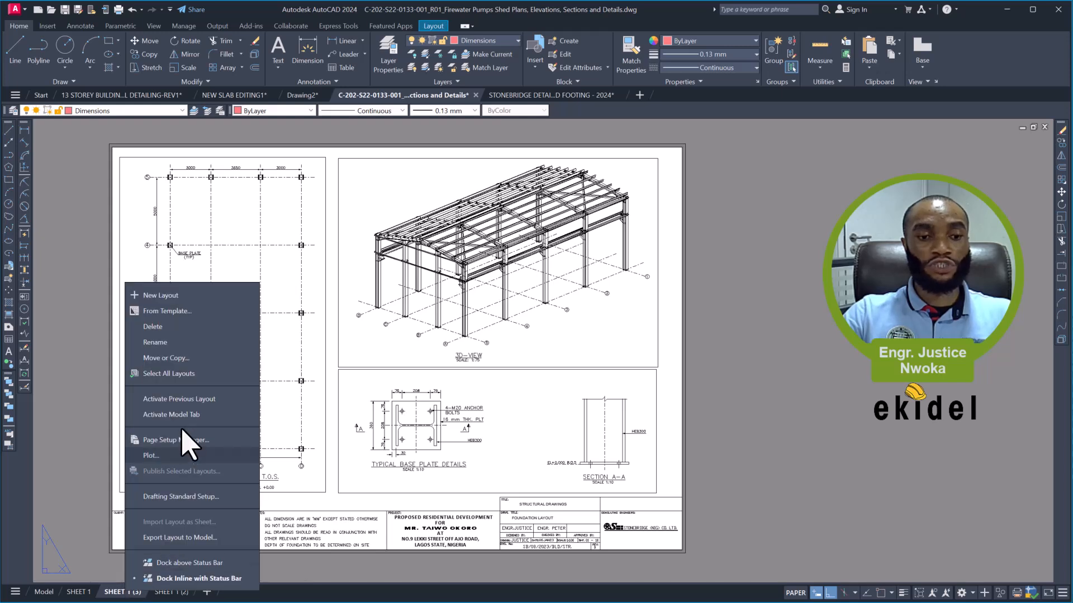
click(166, 344)
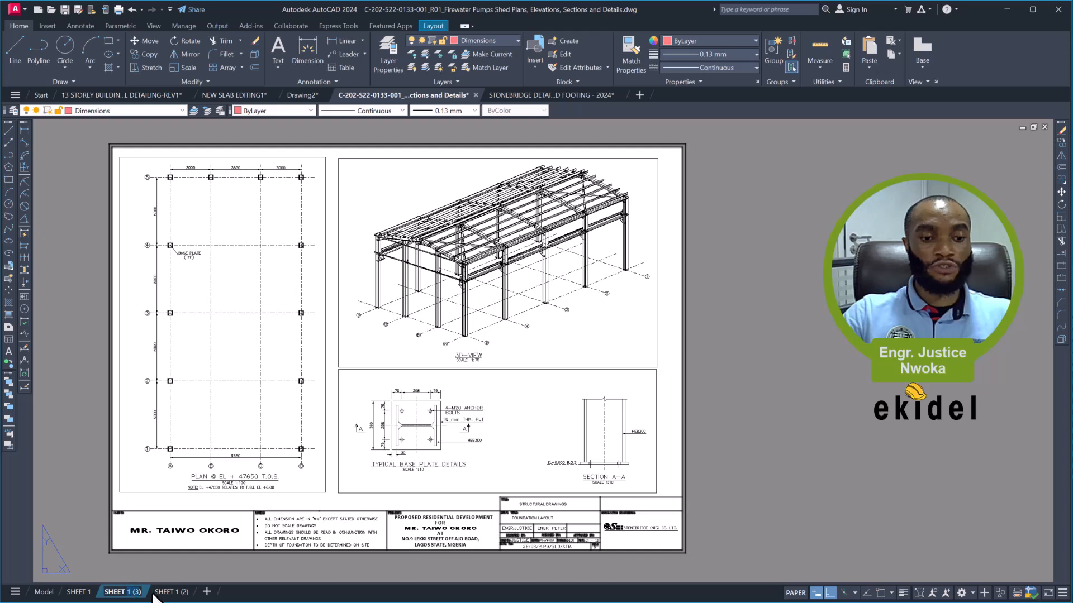
text(SHEET 2)
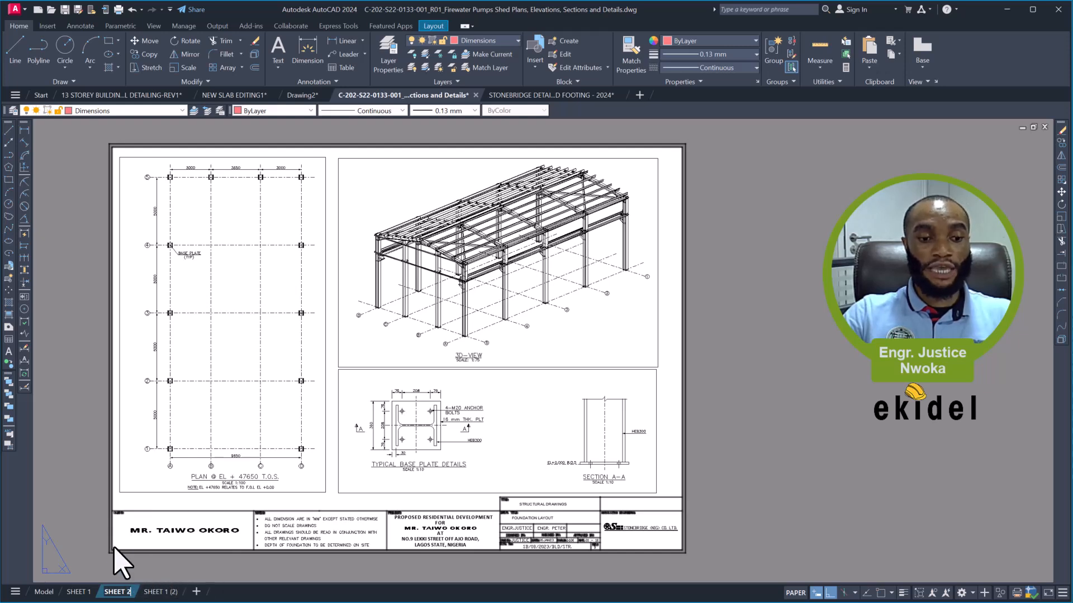
click(77, 408)
click(75, 345)
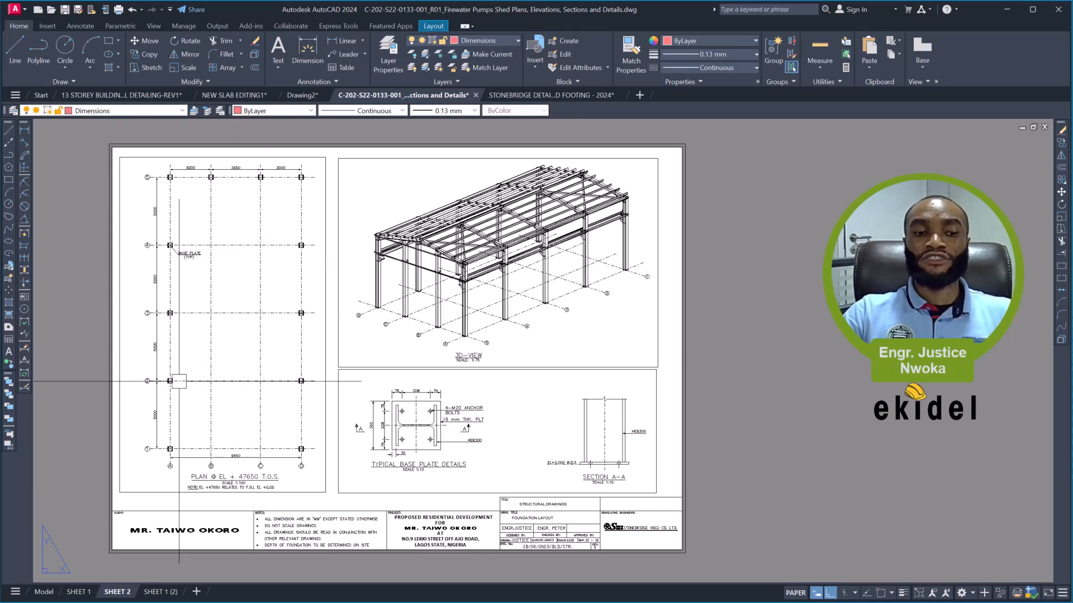
- Examine the model space drawings, especially the roof plans with and without purlins and their scale notes
click(51, 593)
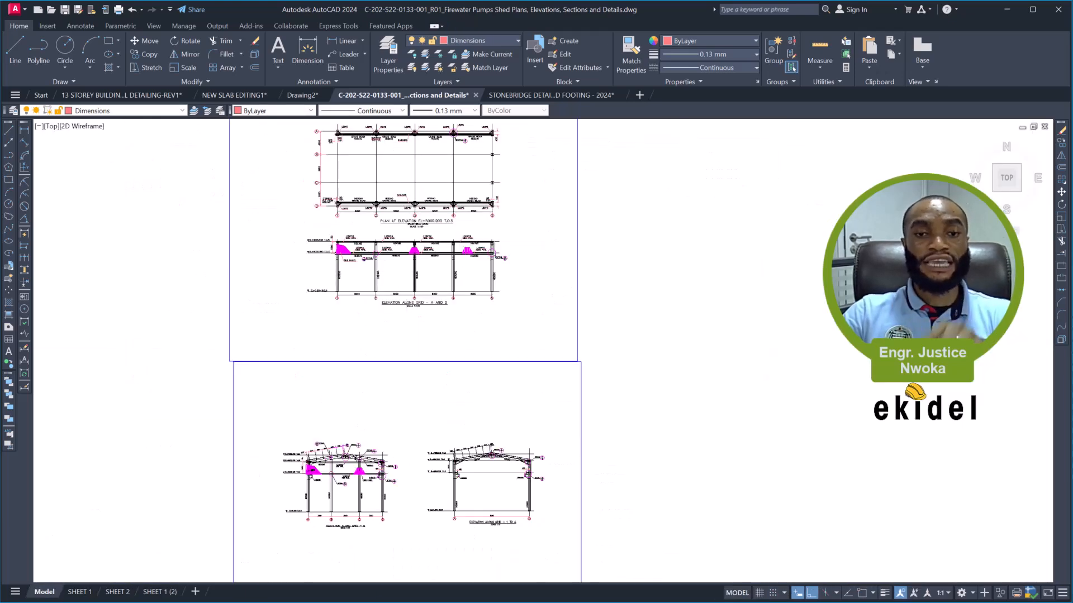
scroll(407, 276, down, 3)
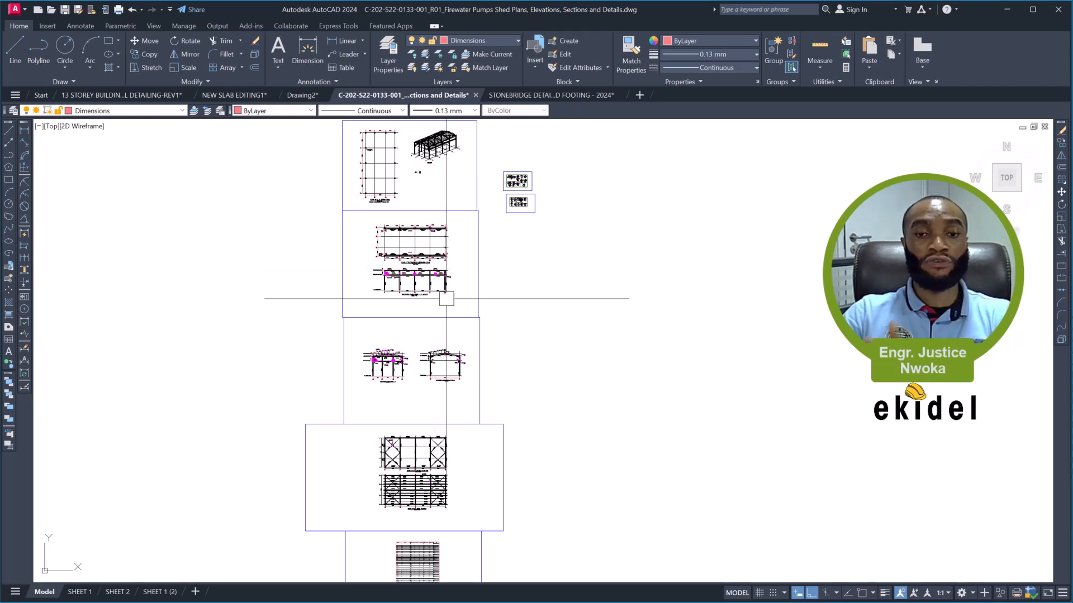
scroll(413, 494, up, 4)
scroll(413, 494, up, 6)
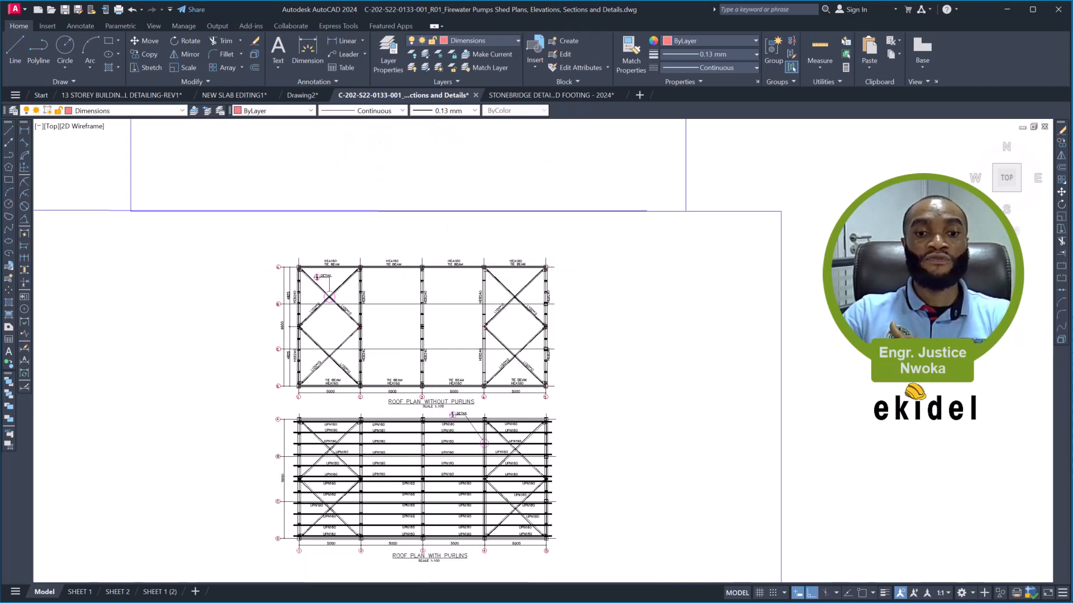
middle_drag(335, 324, 416, 289)
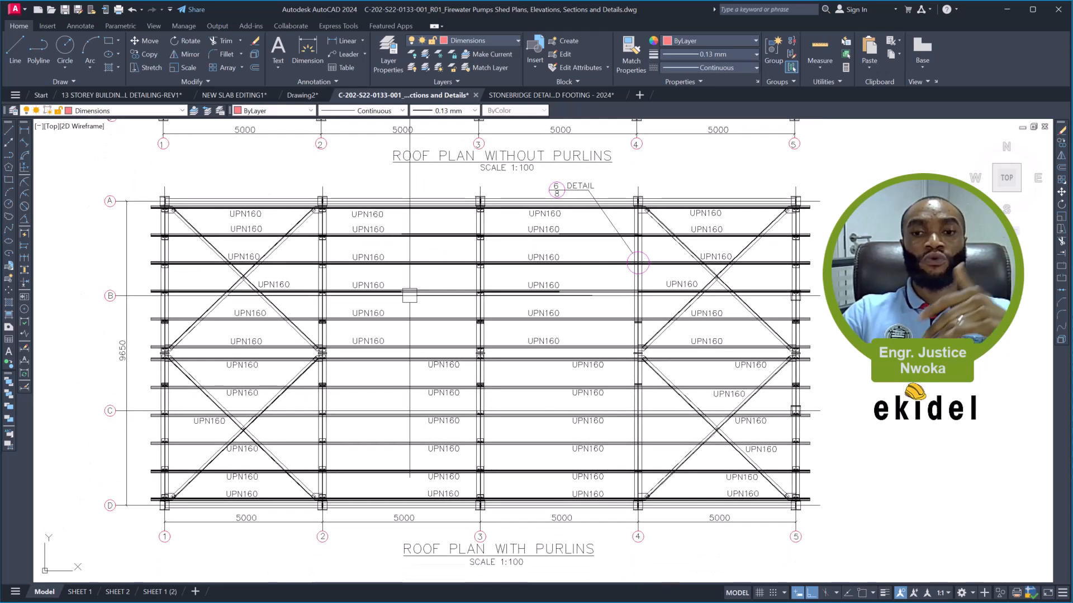
scroll(411, 315, down, 4)
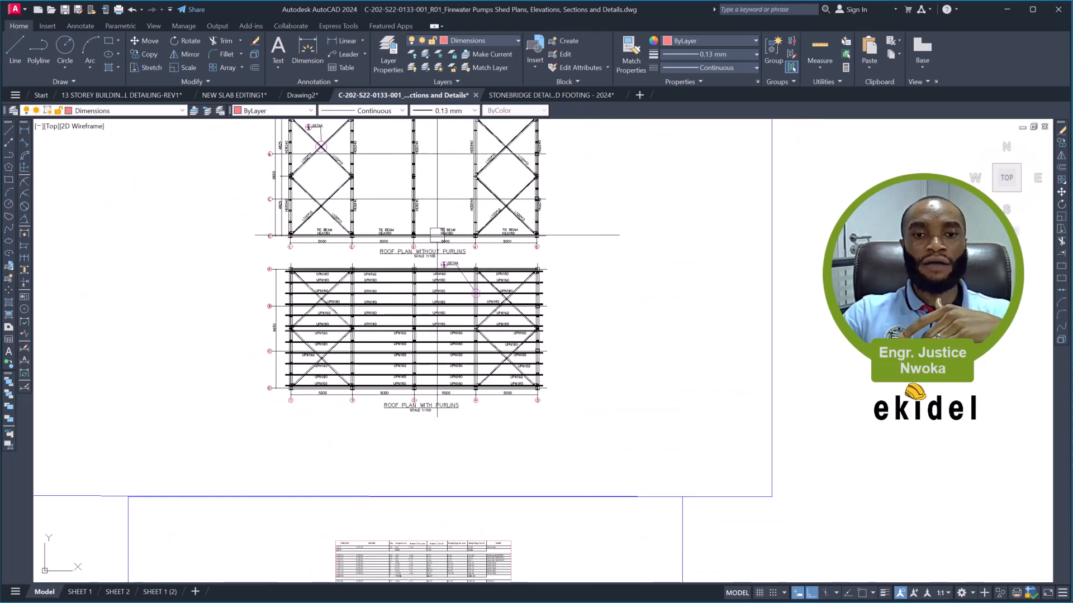
scroll(434, 253, up, 4)
scroll(441, 285, down, 2)
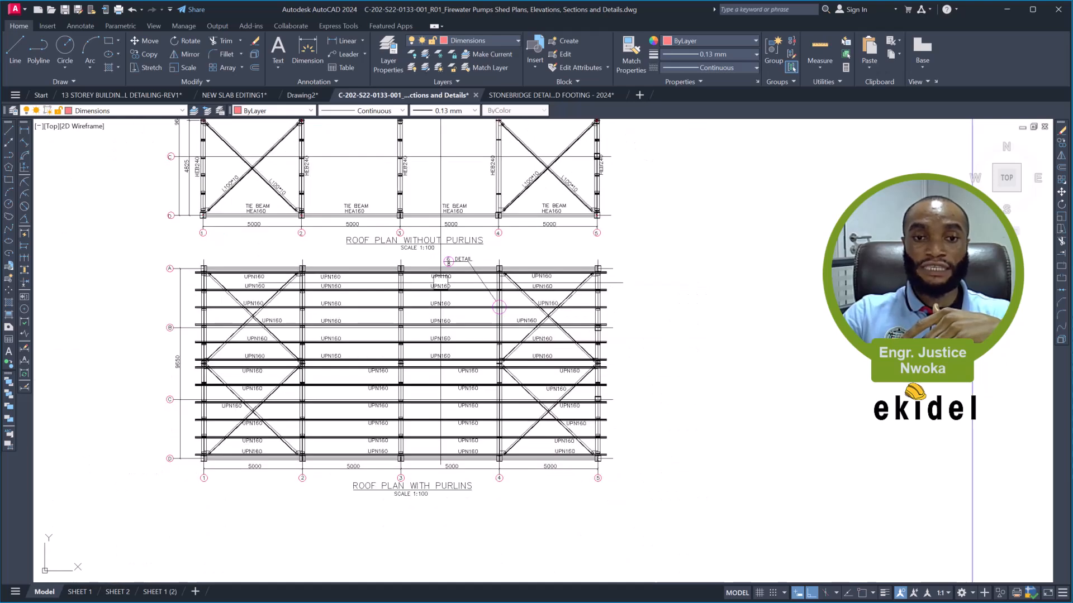
middle_drag(441, 332, 441, 288)
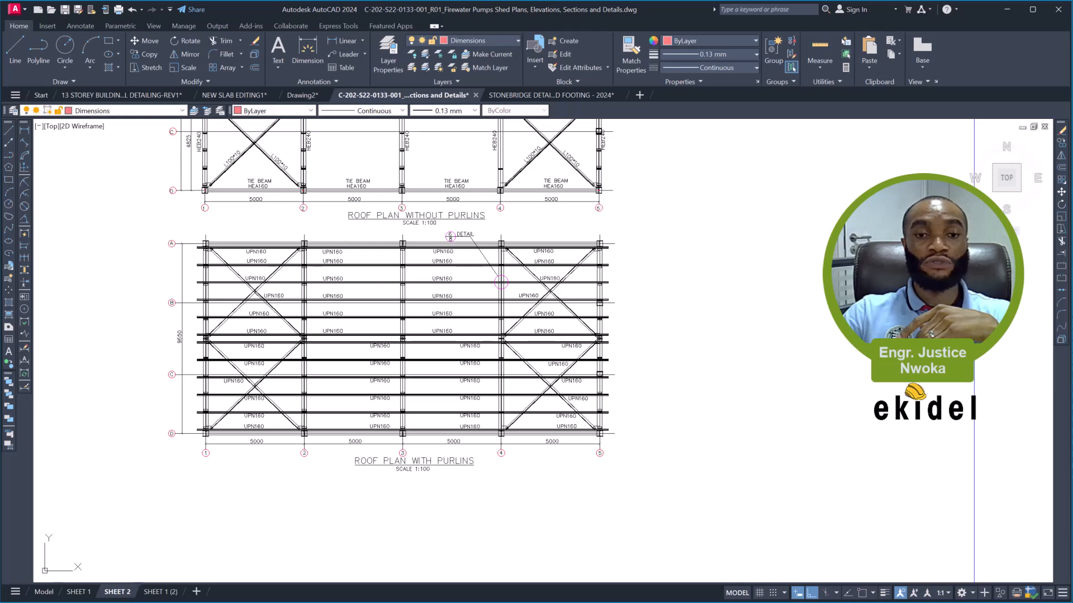
- Delete the base plate details viewport and the 3D view viewport from SHEET 2
click(118, 591)
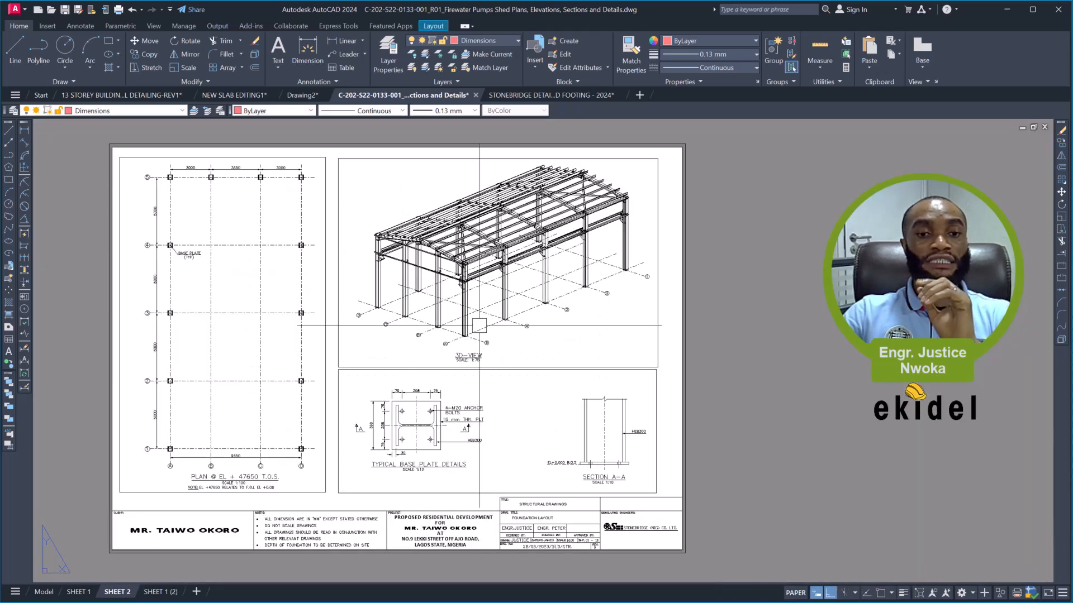
click(400, 371)
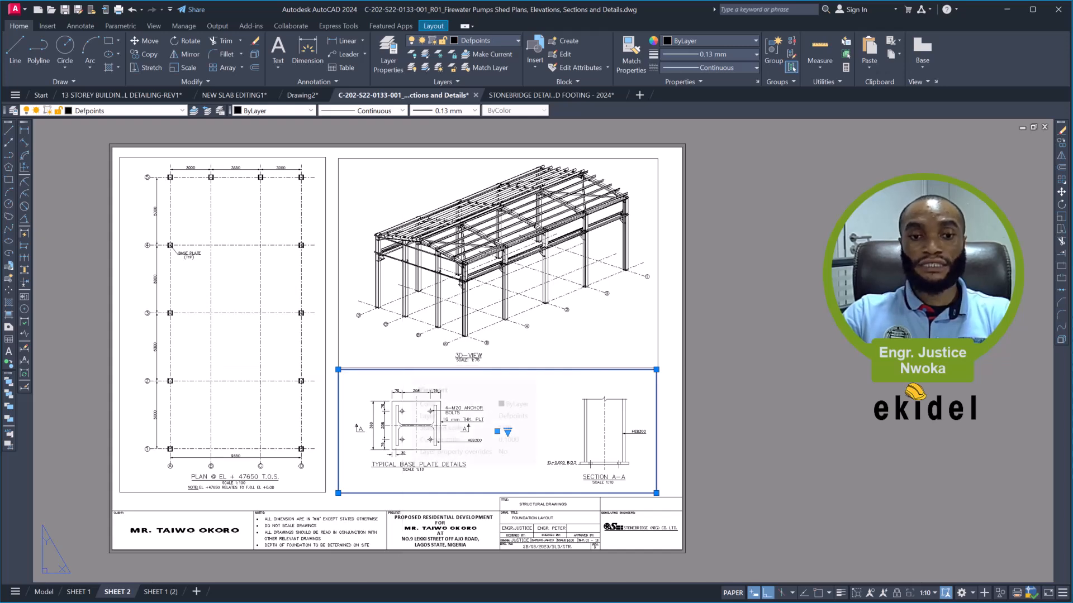
key(Delete)
click(391, 367)
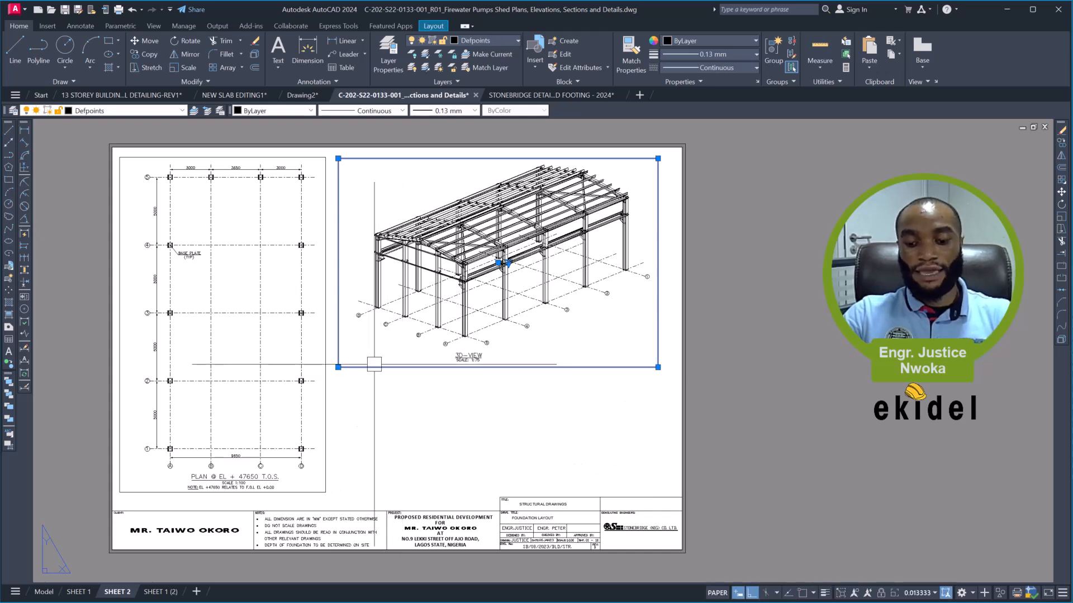
key(Delete)
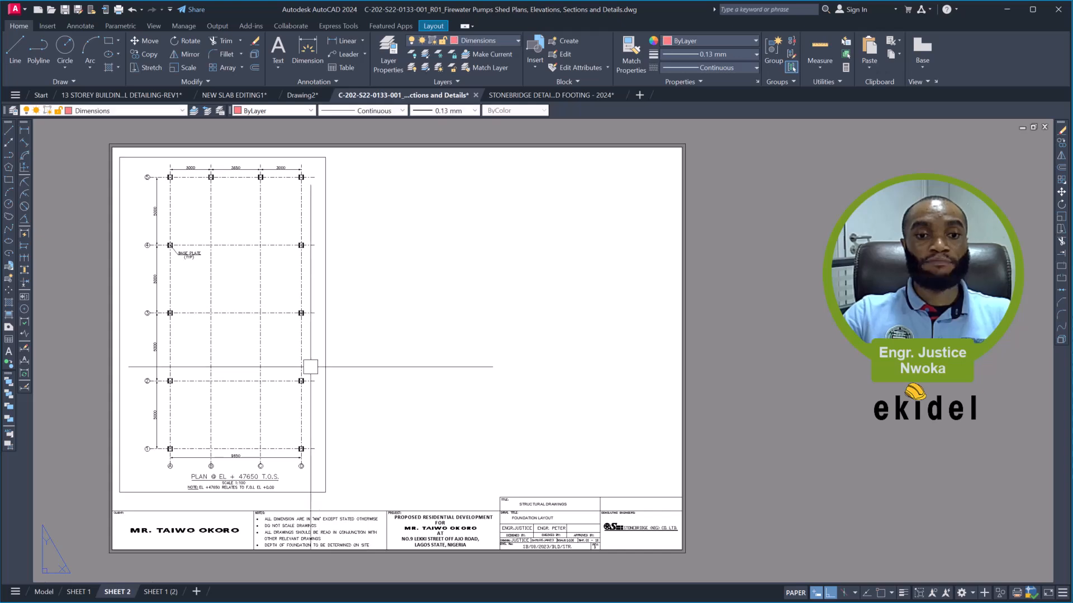
- Stretch the remaining viewport on SHEET 2 horizontally across nearly the full width of the sheet
click(318, 366)
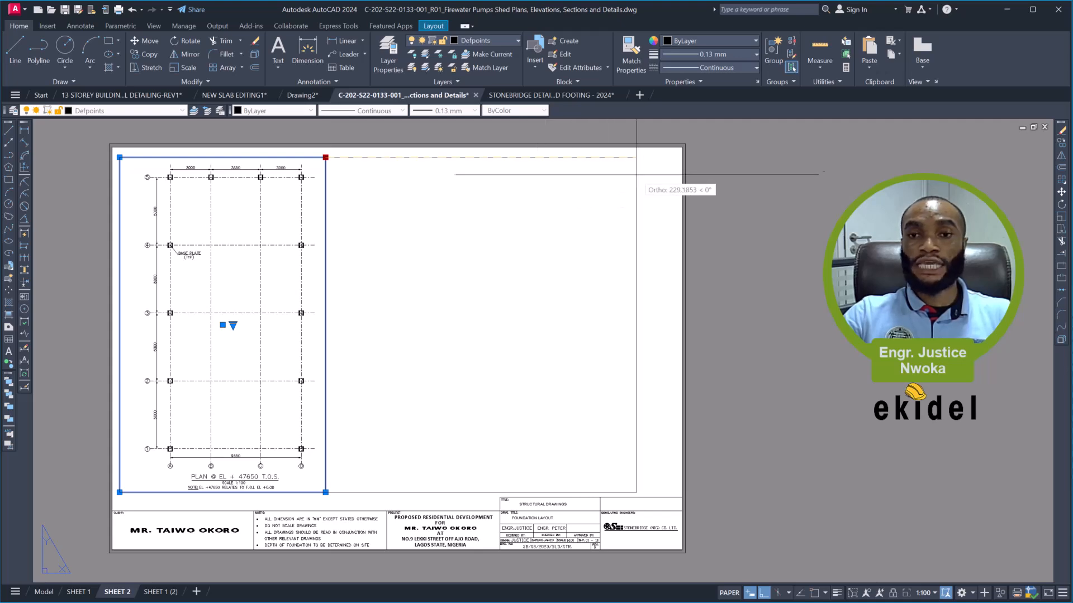
click(667, 167)
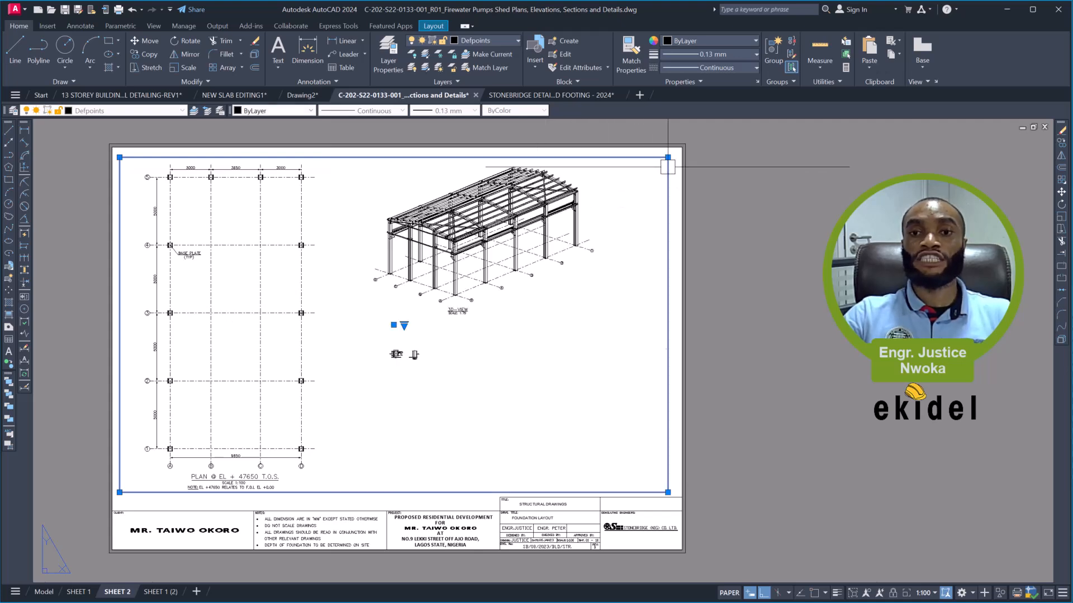
key(Escape)
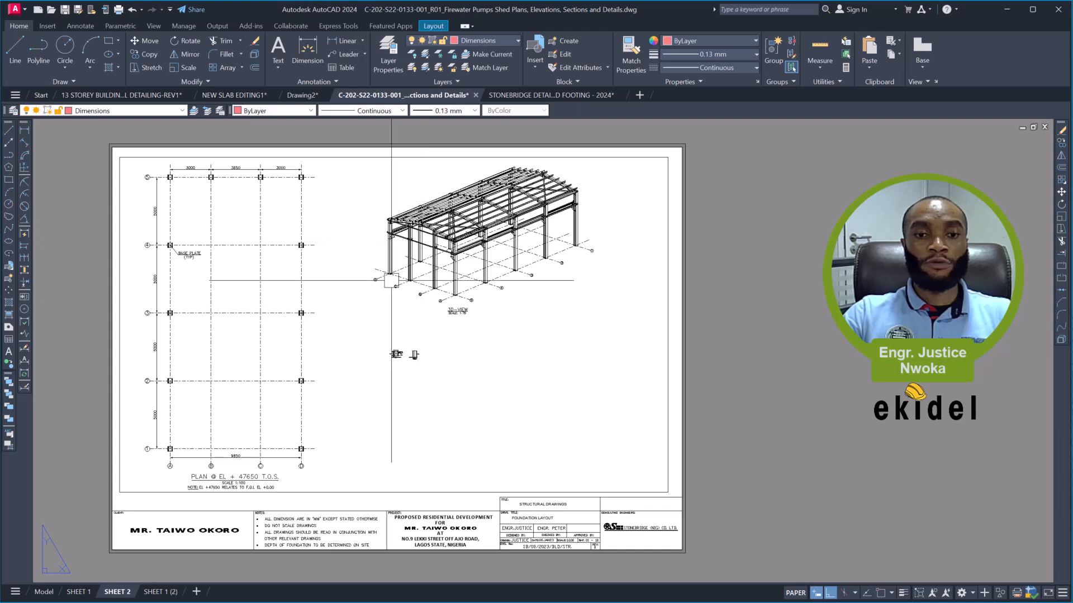
- Activate the widened viewport and frame the elevations along grid 5 and along grid 1 to 4 in it
double_click(388, 292)
scroll(395, 352, down, 5)
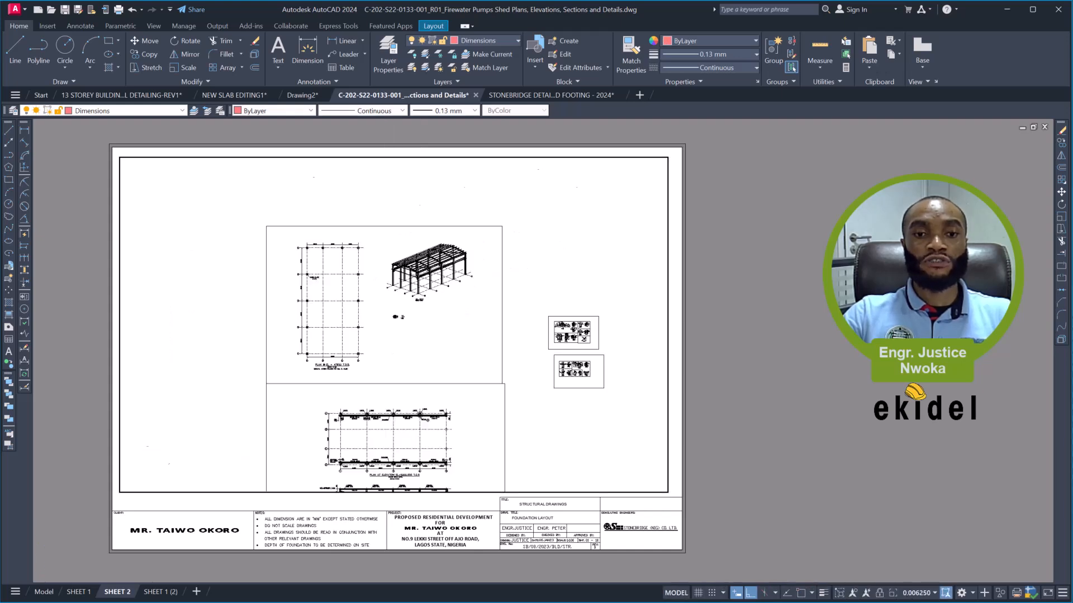
middle_drag(403, 354, 401, 164)
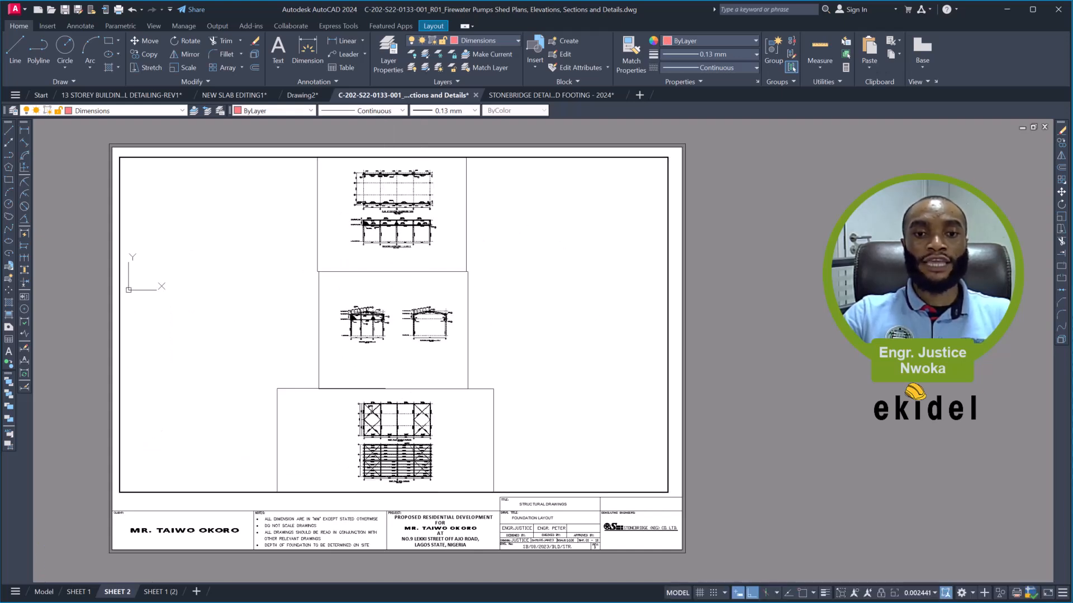
scroll(379, 338, up, 5)
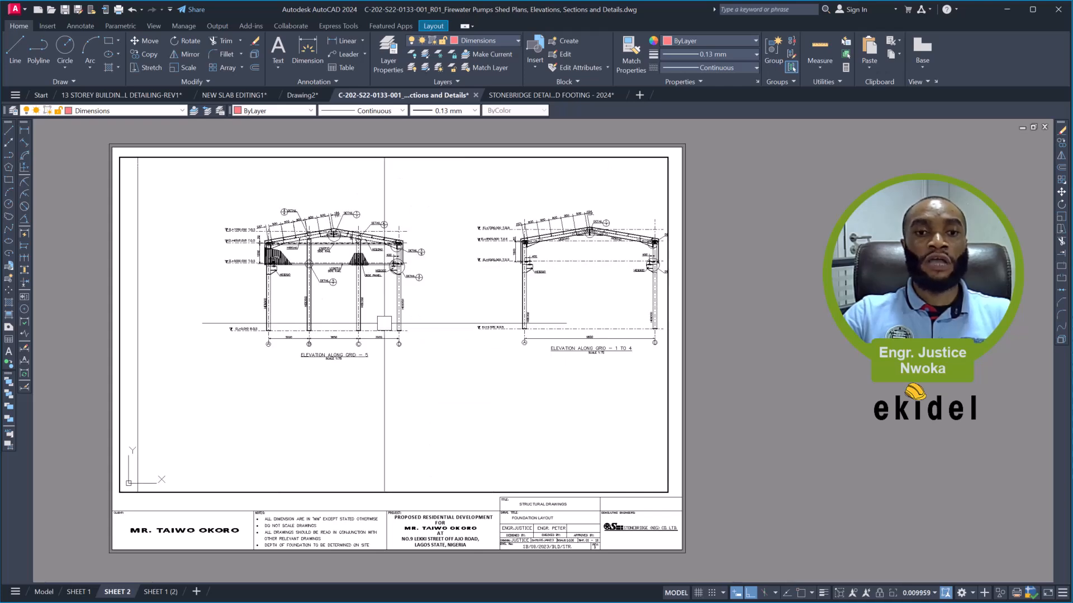
scroll(379, 234, up, 4)
middle_drag(361, 239, 425, 248)
scroll(382, 279, down, 3)
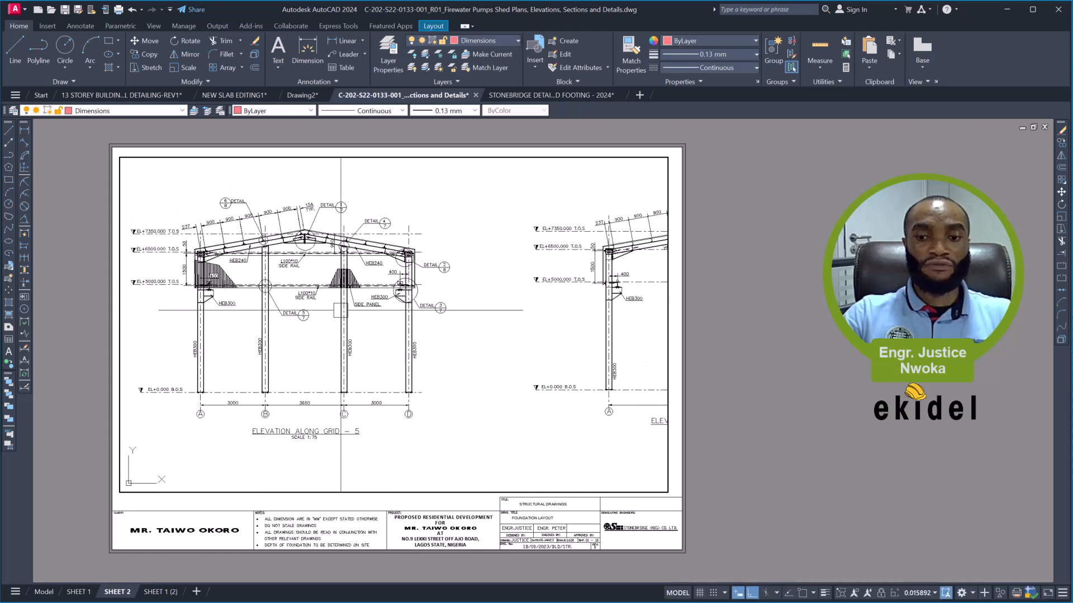
scroll(230, 412, down, 3)
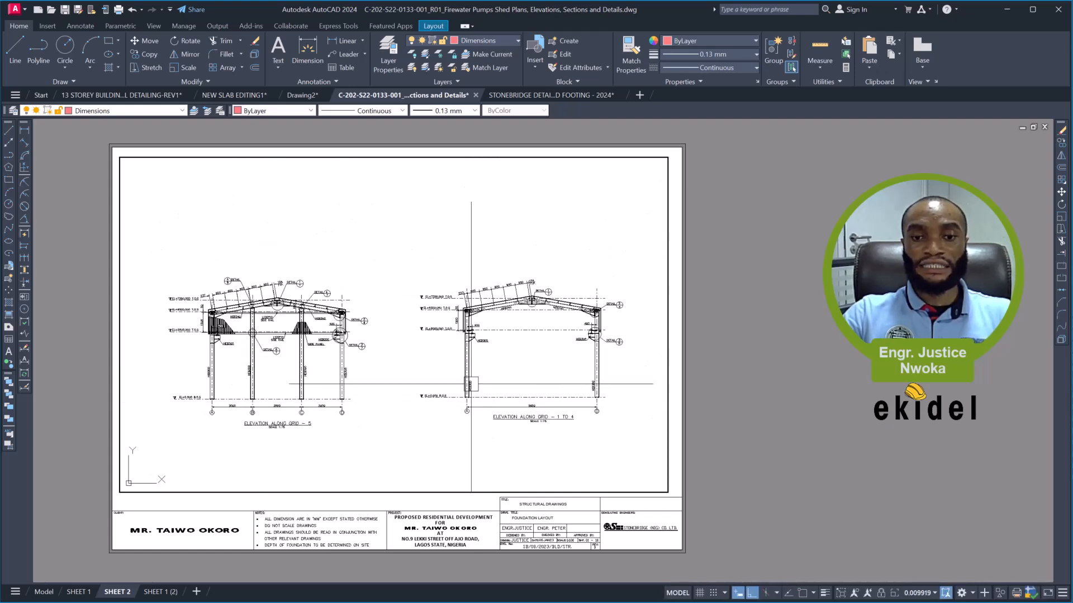
scroll(556, 435, up, 4)
scroll(549, 417, down, 5)
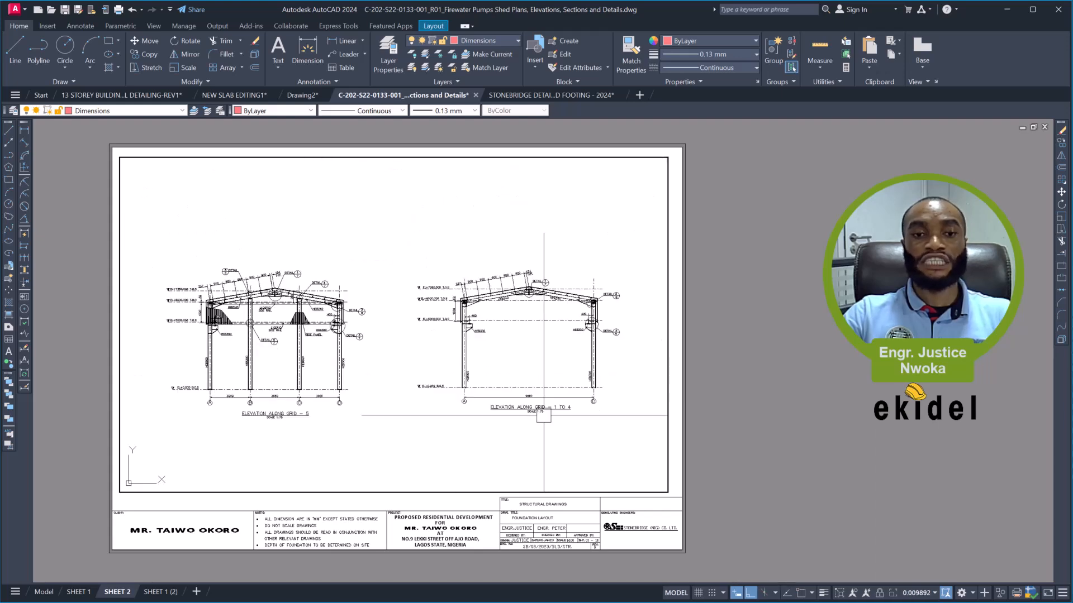
middle_drag(372, 353, 394, 347)
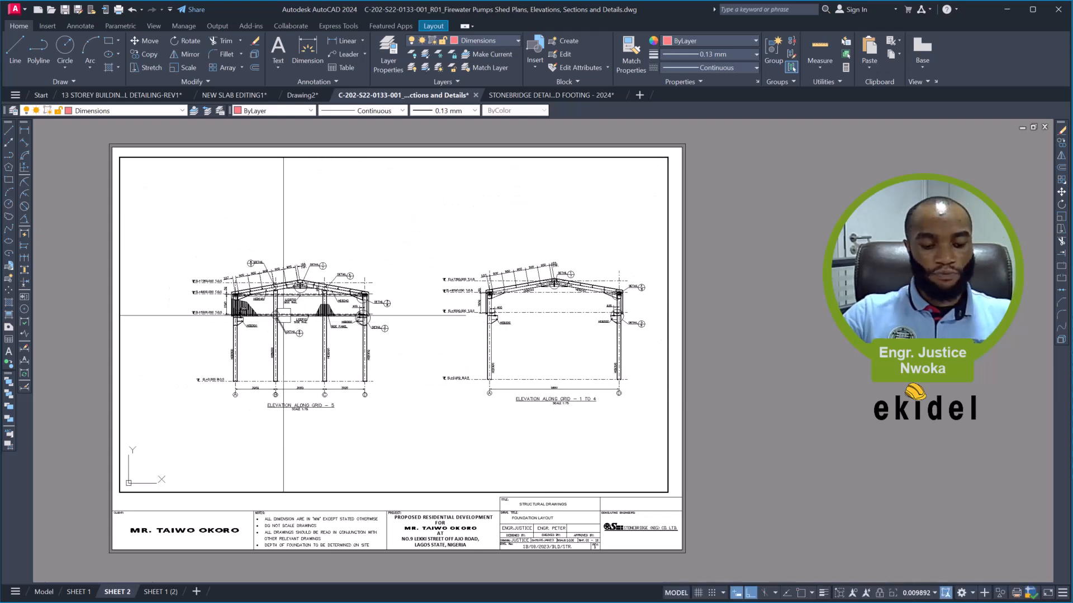
- Zoom the active viewport to a scale factor of 1/75XP
key(Return)
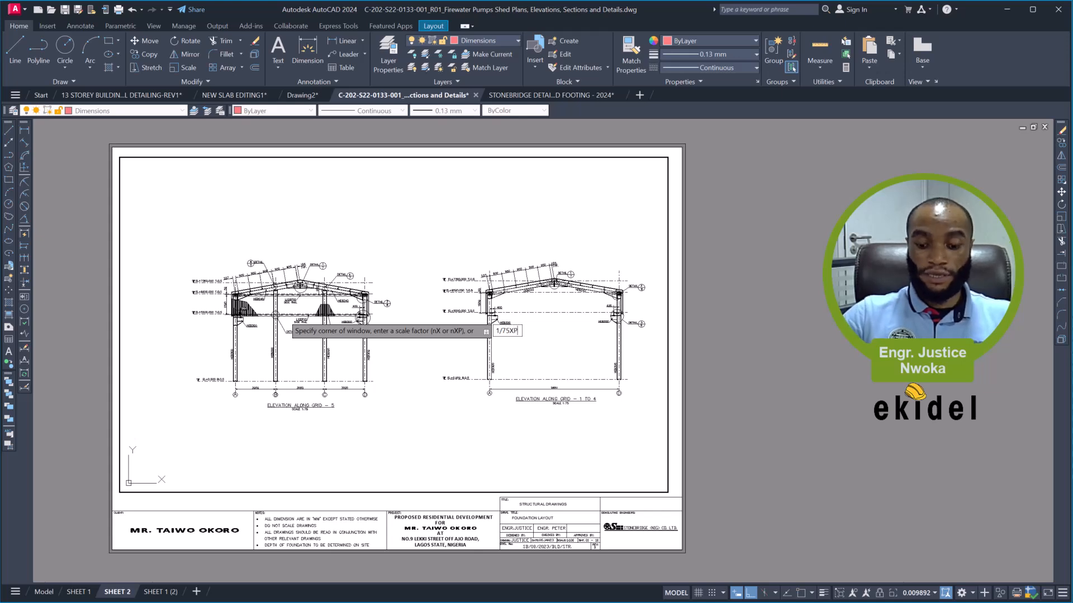
key(Return)
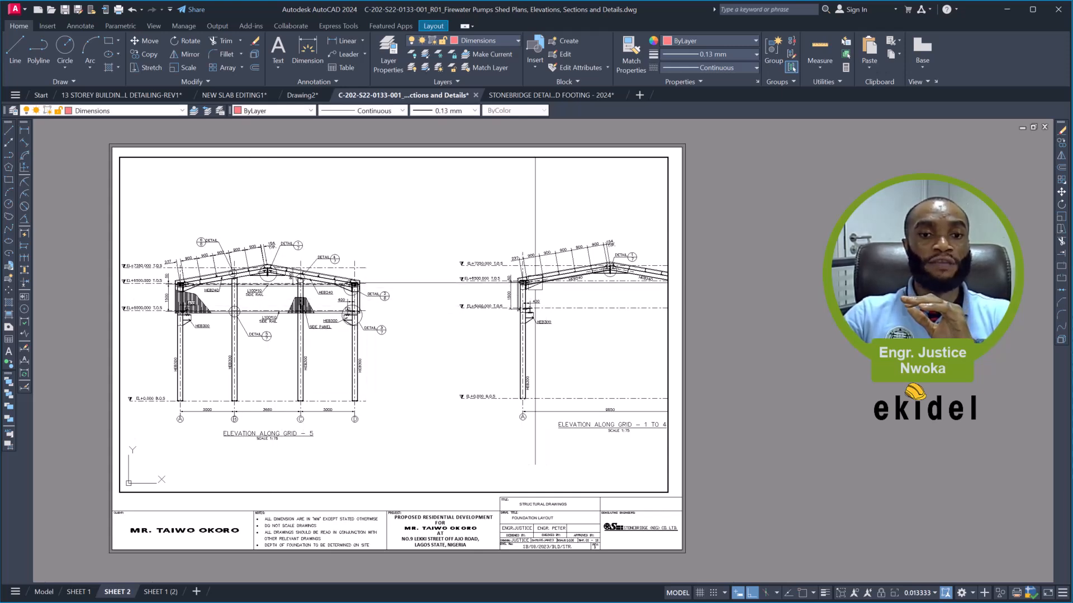
- Move the whole elevation along grid 1 to 4 horizontally closer to the elevation along grid 5, inside the active viewport
middle_drag(431, 279, 302, 273)
click(309, 209)
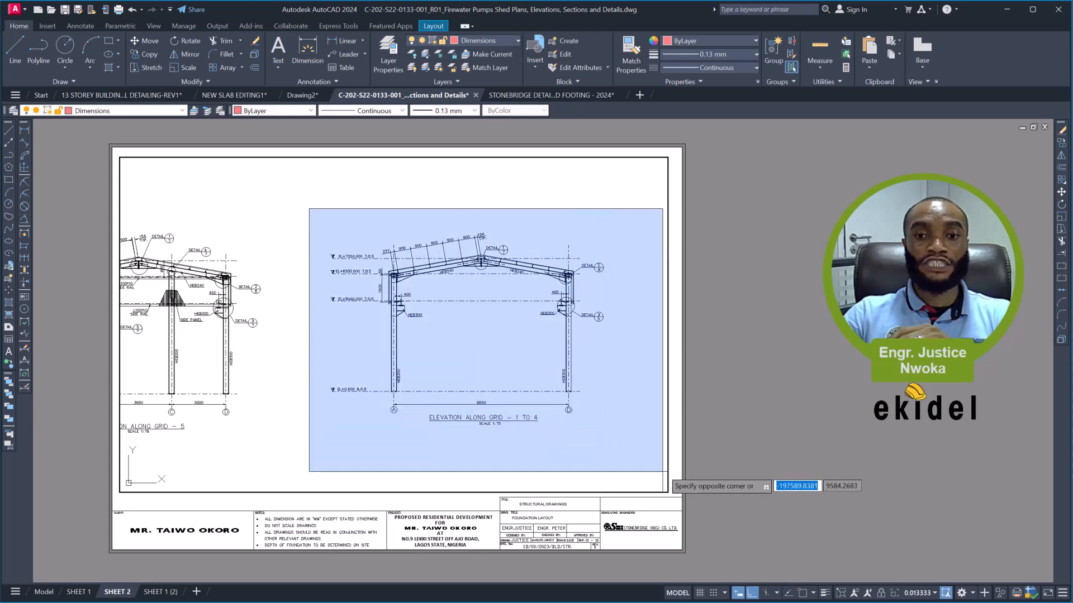
click(660, 469)
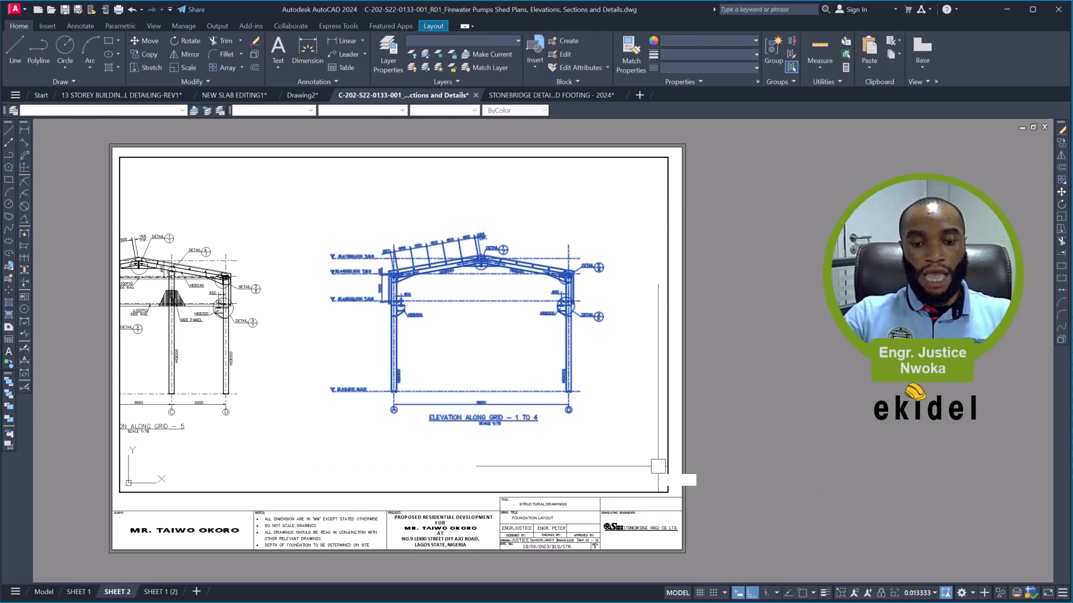
text(m)
key(Return)
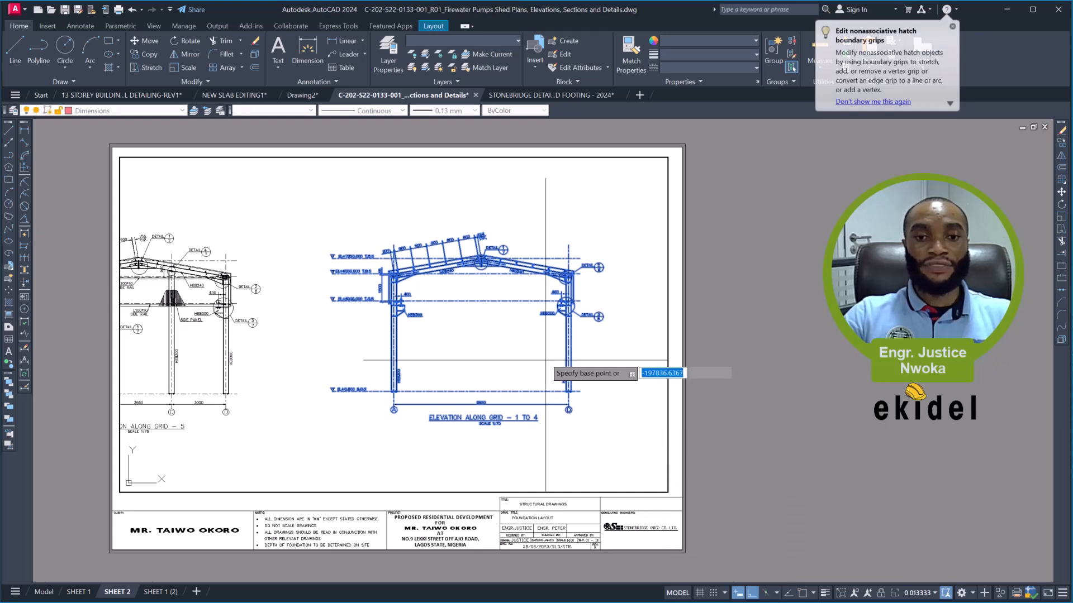
click(526, 359)
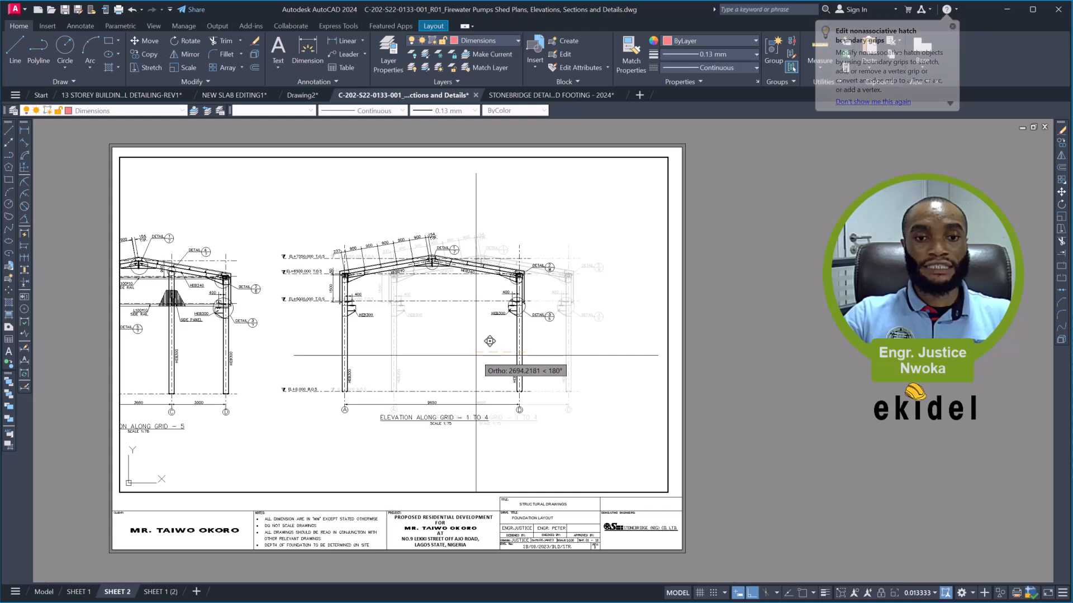
click(481, 355)
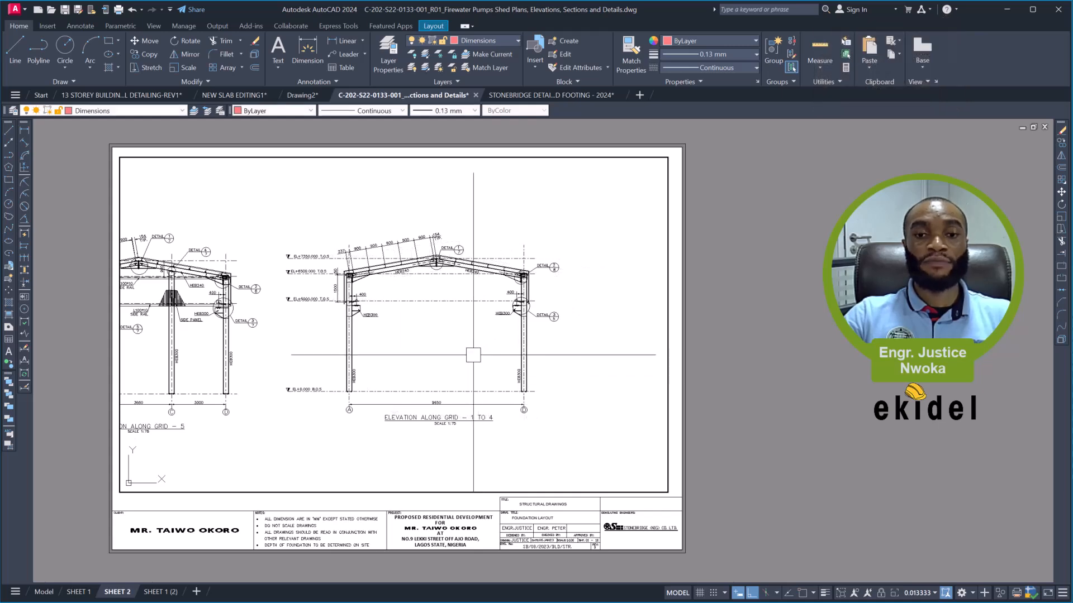
- Reposition the viewport view so both elevations fit side by side, and return to paper space
middle_drag(332, 287, 430, 288)
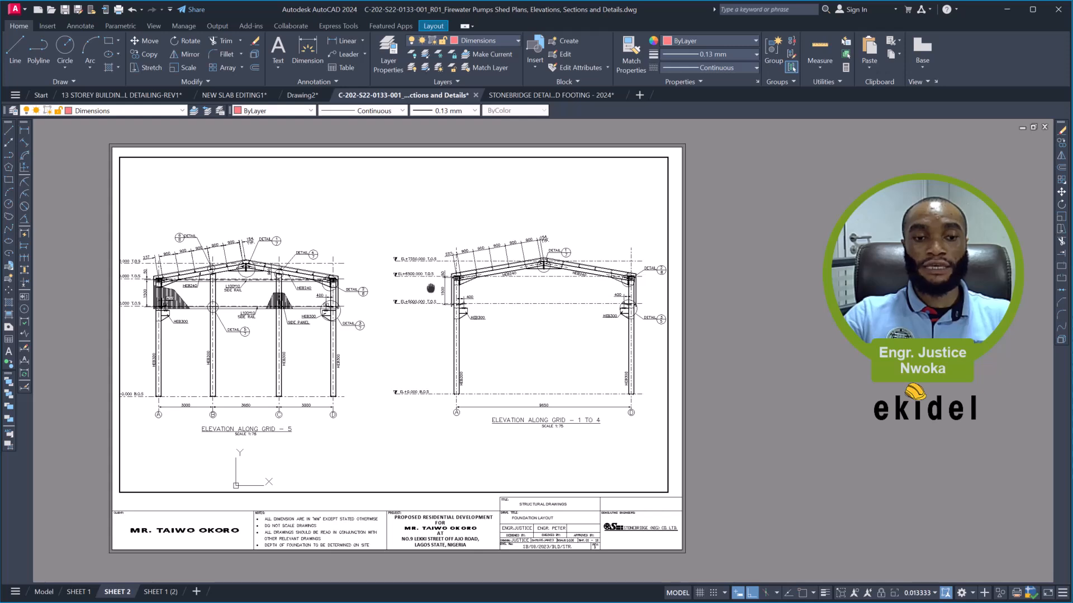
text(ps)
key(Return)
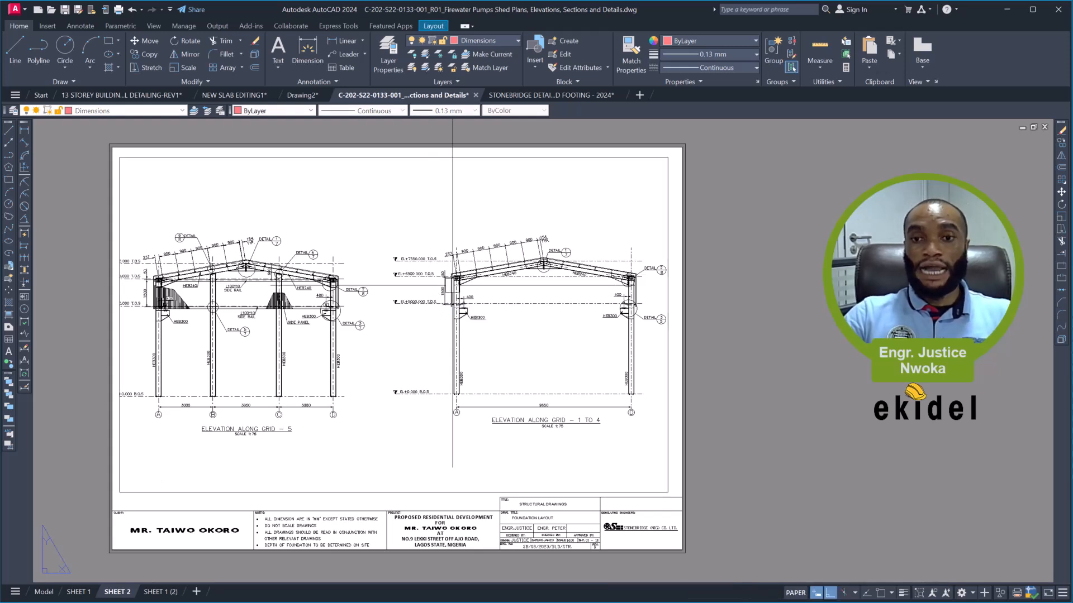
- Stretch the viewport's right edge outward to just inside the sheet border
click(666, 216)
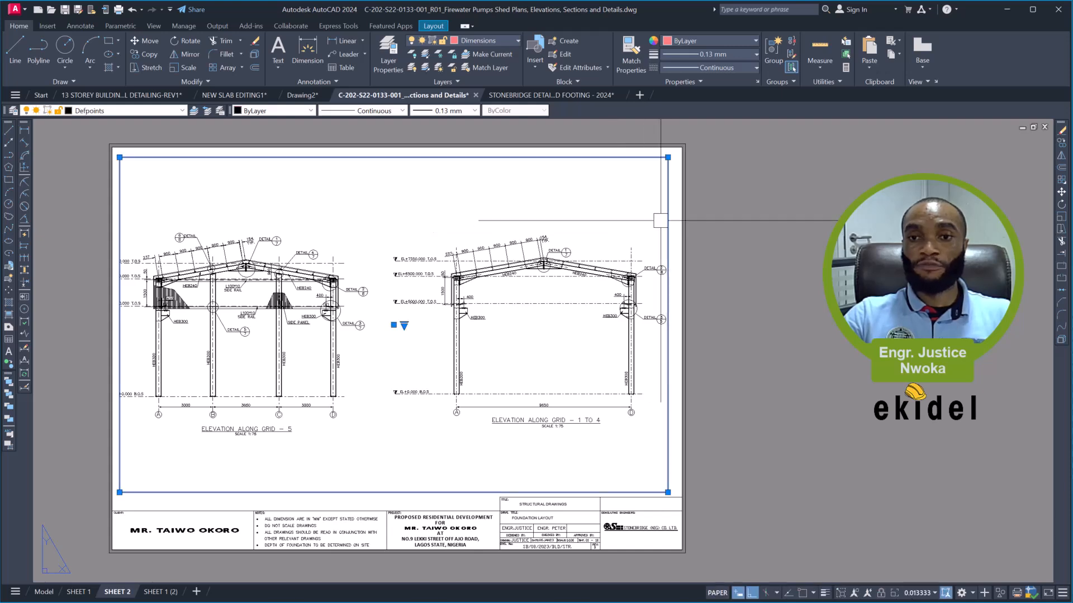
scroll(659, 163, up, 2)
click(664, 162)
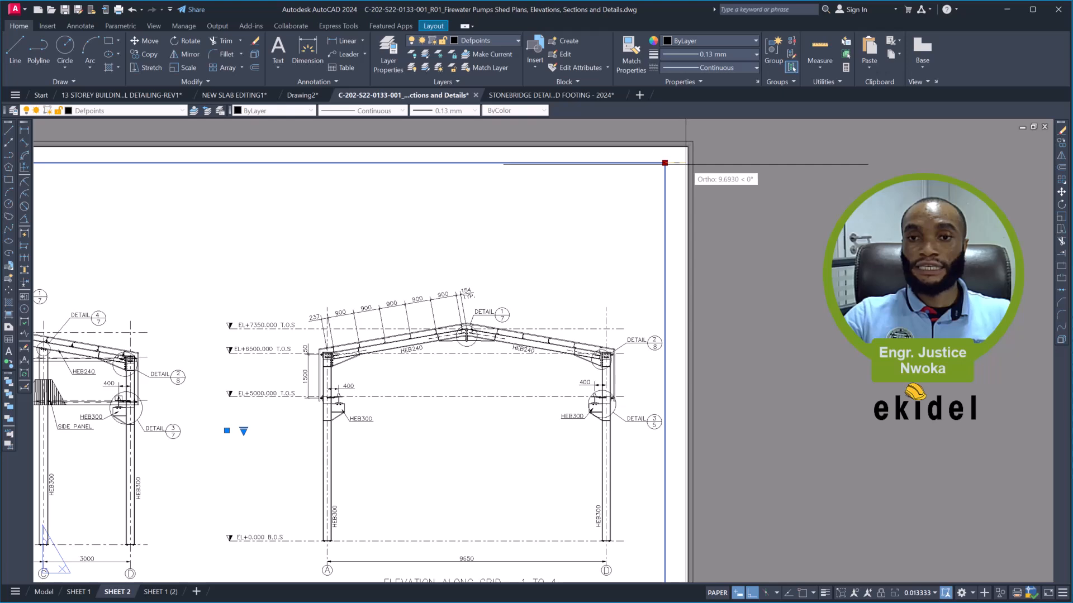
click(685, 165)
scroll(692, 192, down, 4)
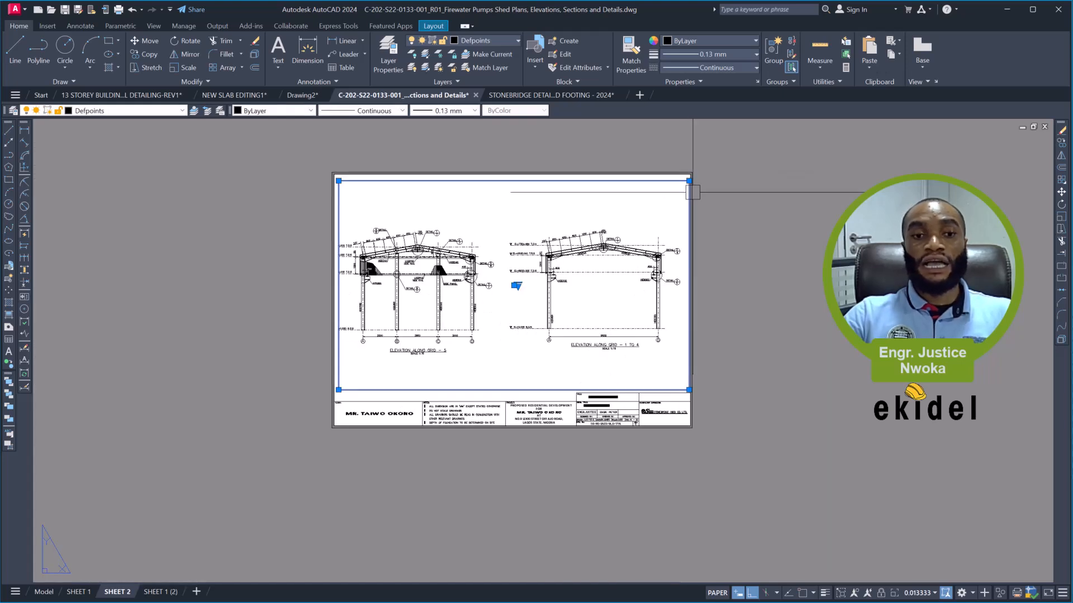
- Shift the two elevations slightly to the right within the viewport and return to paper space
double_click(581, 219)
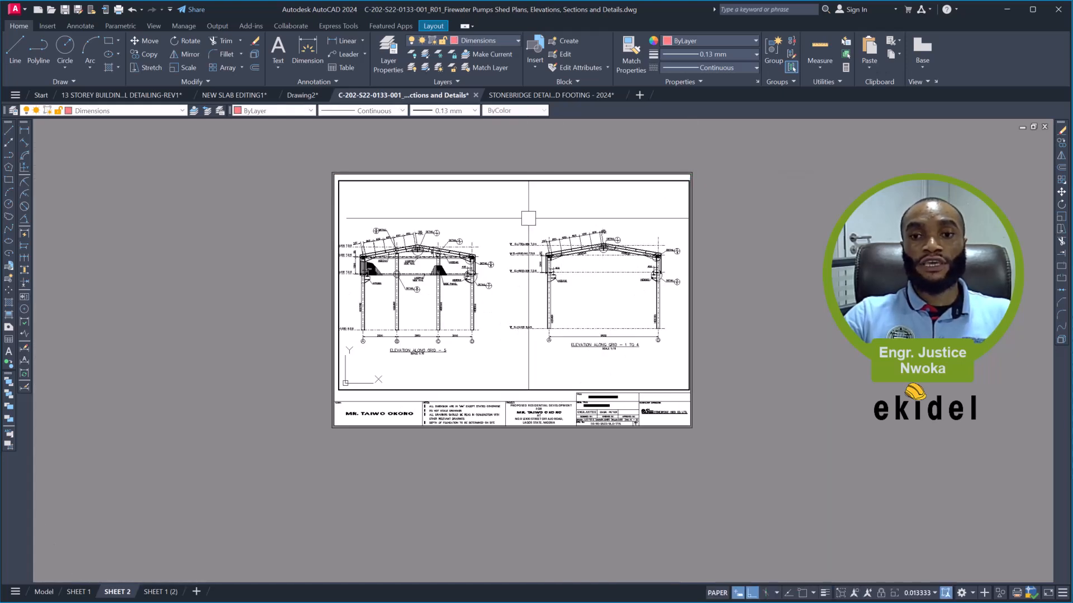
middle_drag(514, 224, 518, 227)
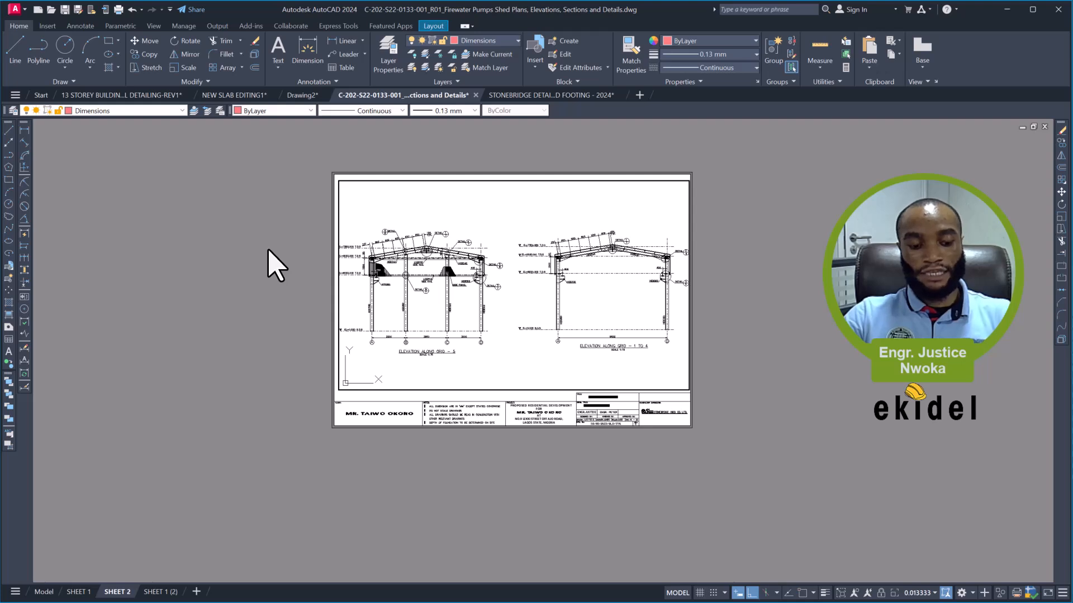
double_click(273, 265)
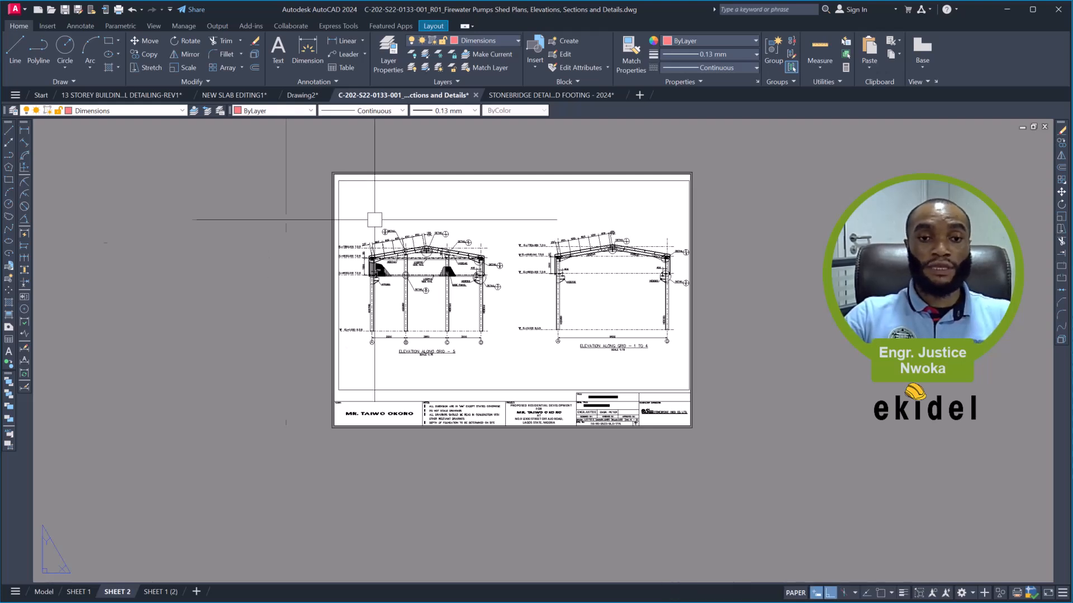
- Stretch the viewport's left edge outward to just inside the sheet border
scroll(288, 239, up, 2)
scroll(307, 244, up, 4)
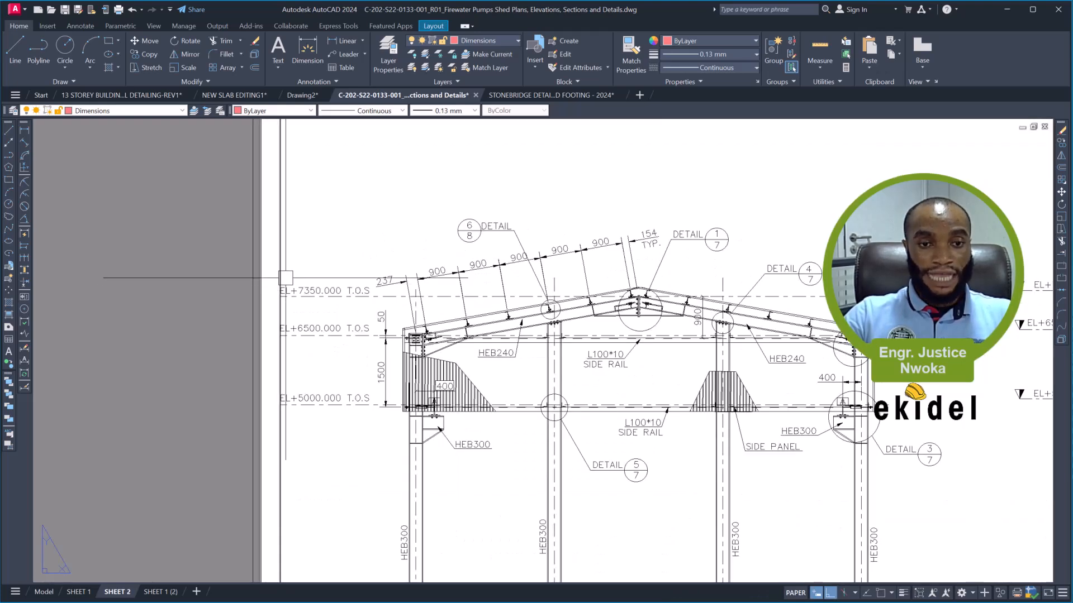
click(280, 259)
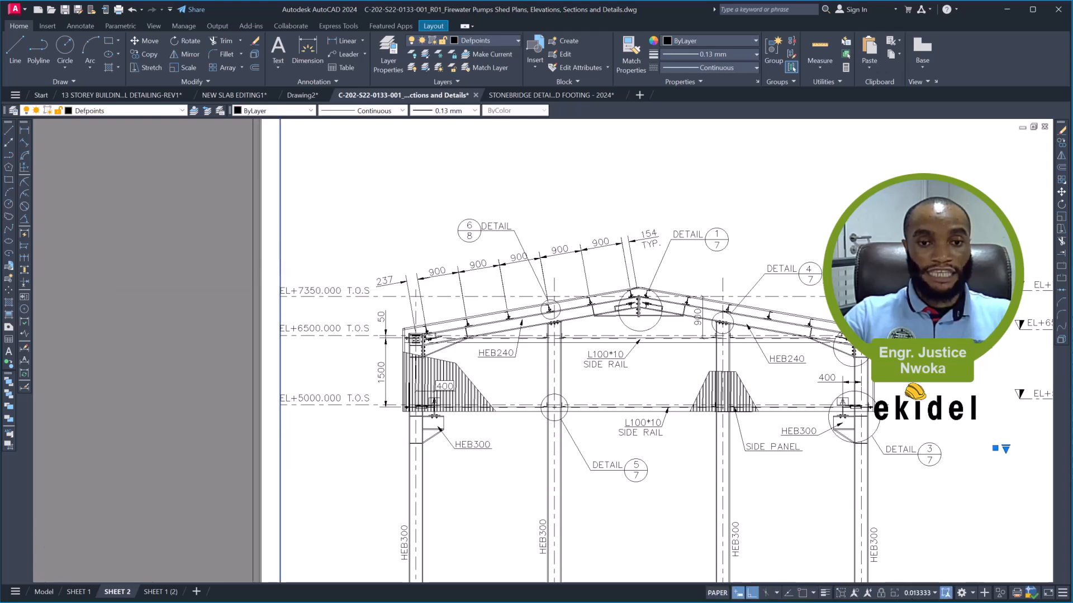
scroll(322, 260, down, 4)
scroll(303, 500, up, 4)
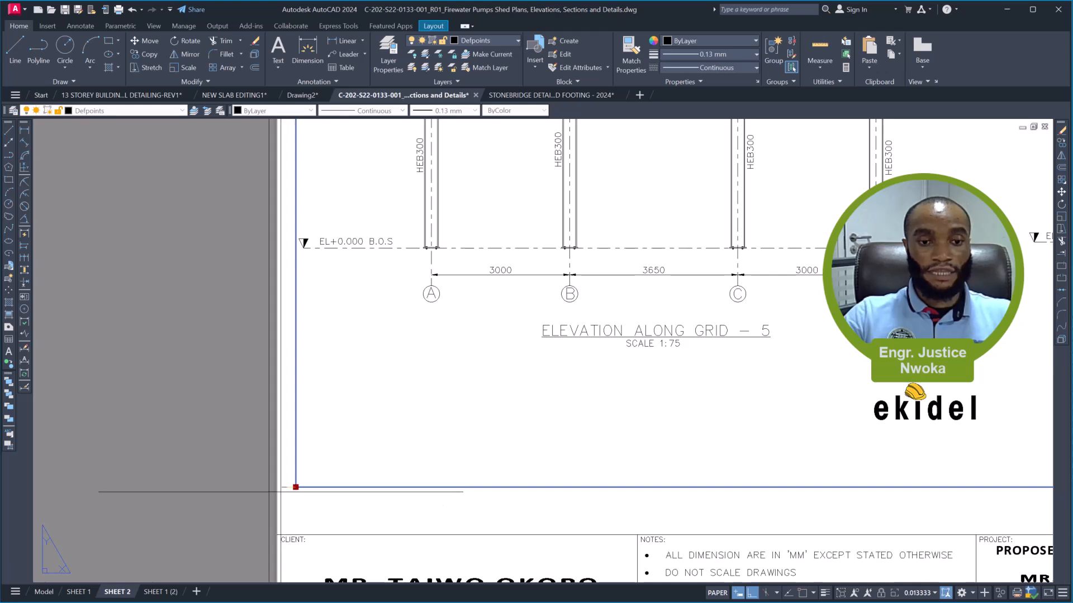
click(281, 491)
scroll(324, 383, down, 5)
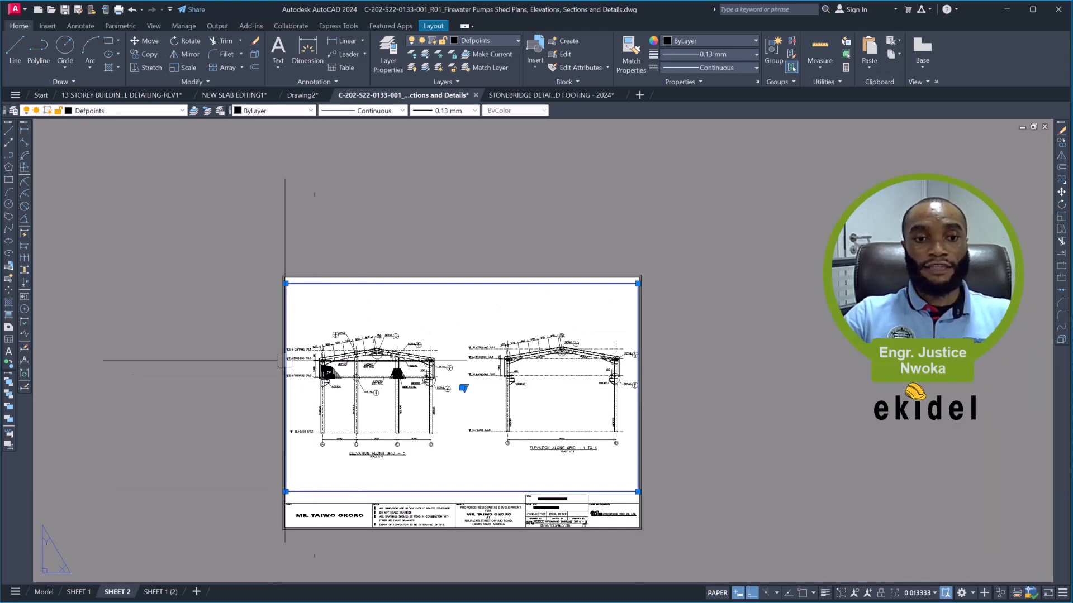
- Examine the level markers at the left viewport edge and the titles and scale labels of both elevations
scroll(288, 357, up, 5)
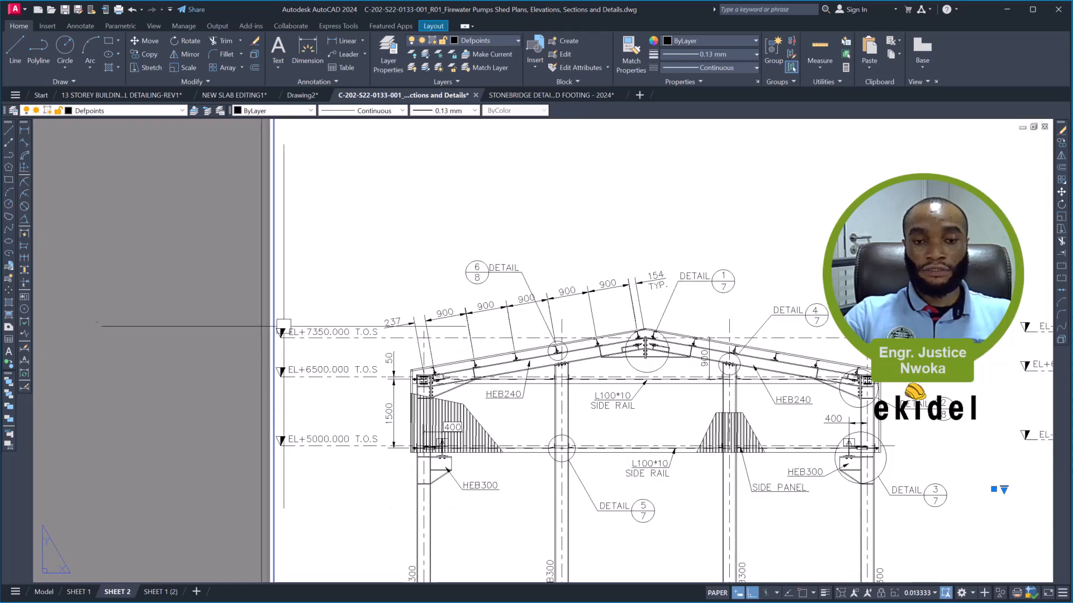
scroll(293, 311, down, 4)
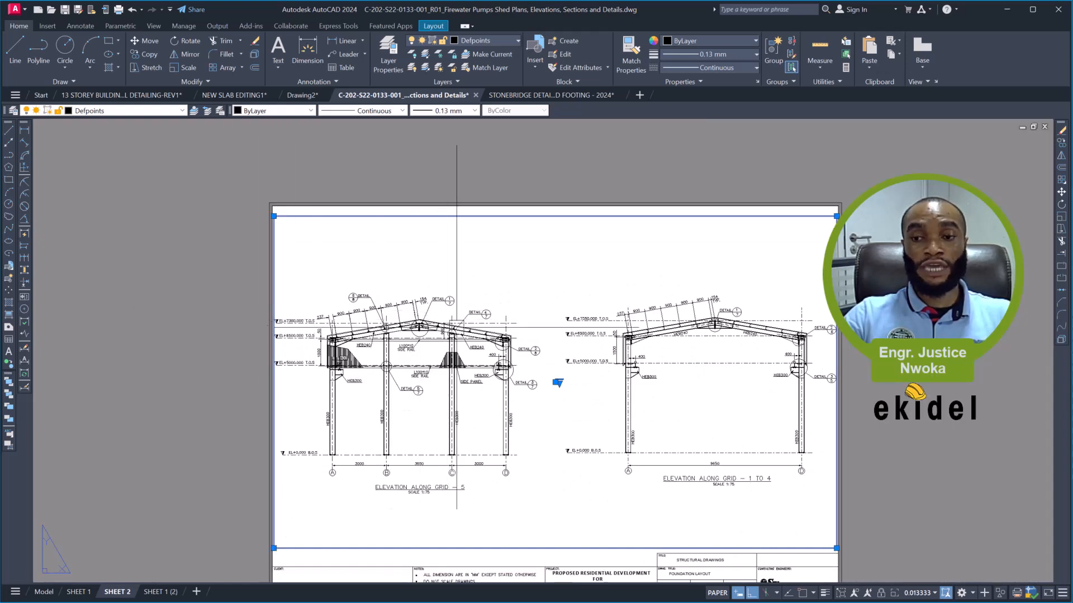
key(Escape)
middle_drag(545, 357, 513, 304)
scroll(382, 427, up, 3)
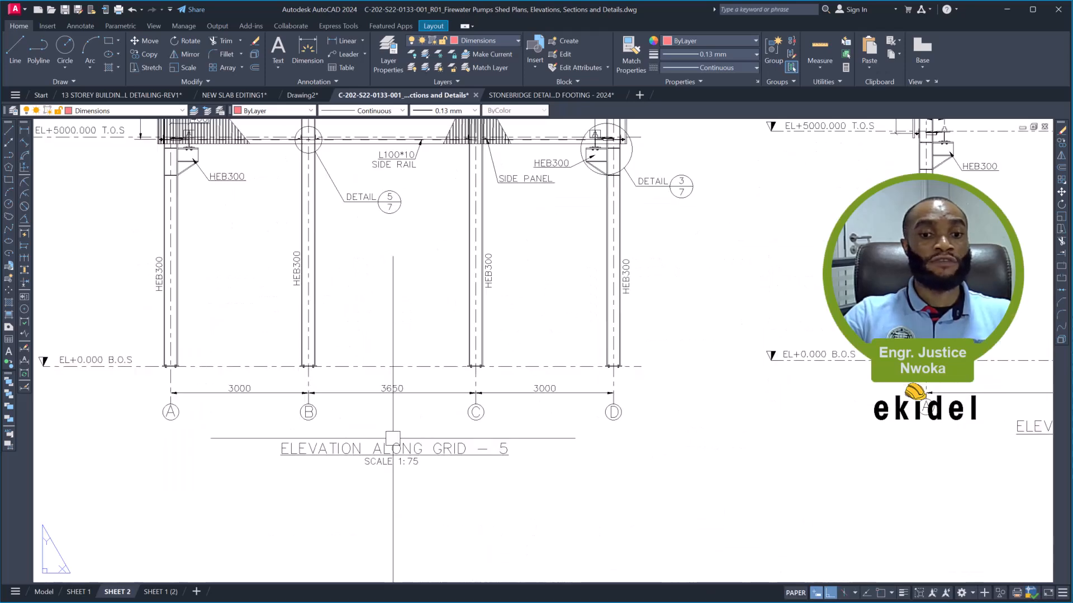
scroll(442, 403, down, 5)
scroll(459, 380, up, 2)
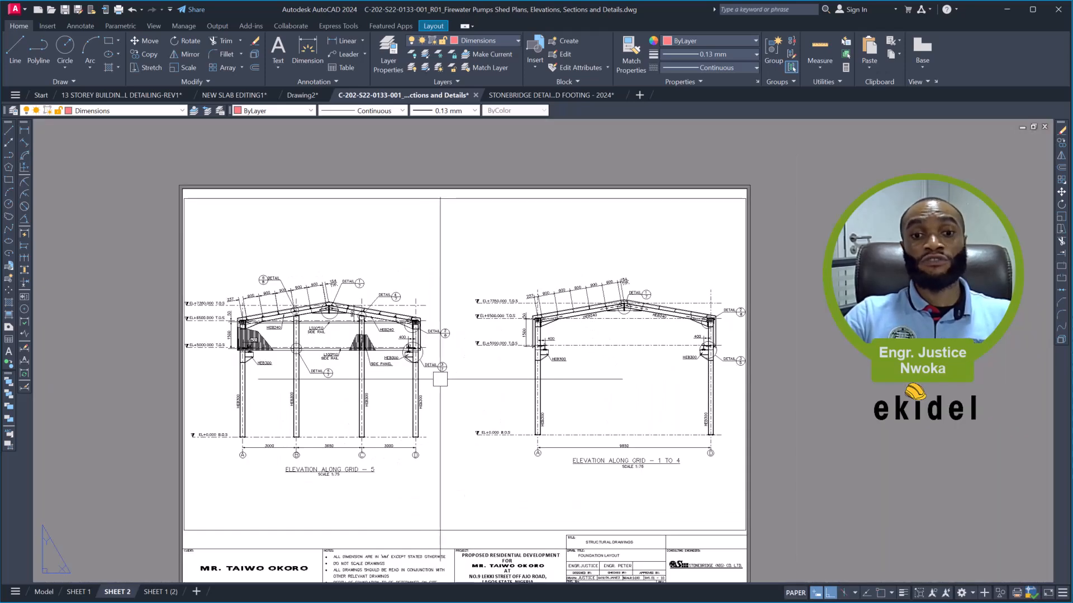
scroll(442, 379, up, 2)
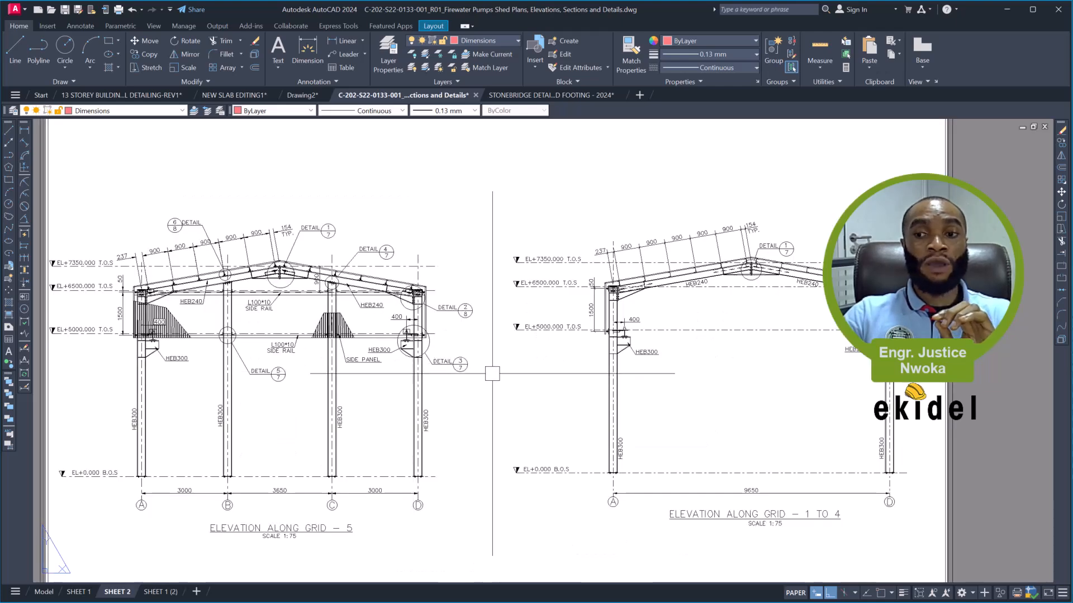
scroll(493, 374, down, 2)
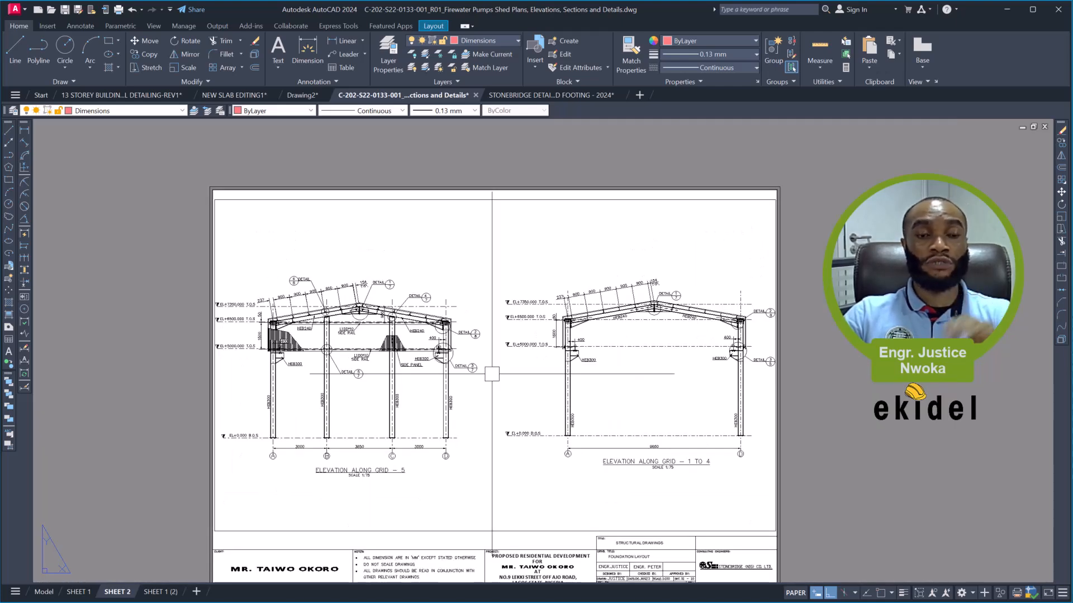
- Reapply the 1/75XP zoom scale factor inside the elevations viewport and return to paper space
click(492, 374)
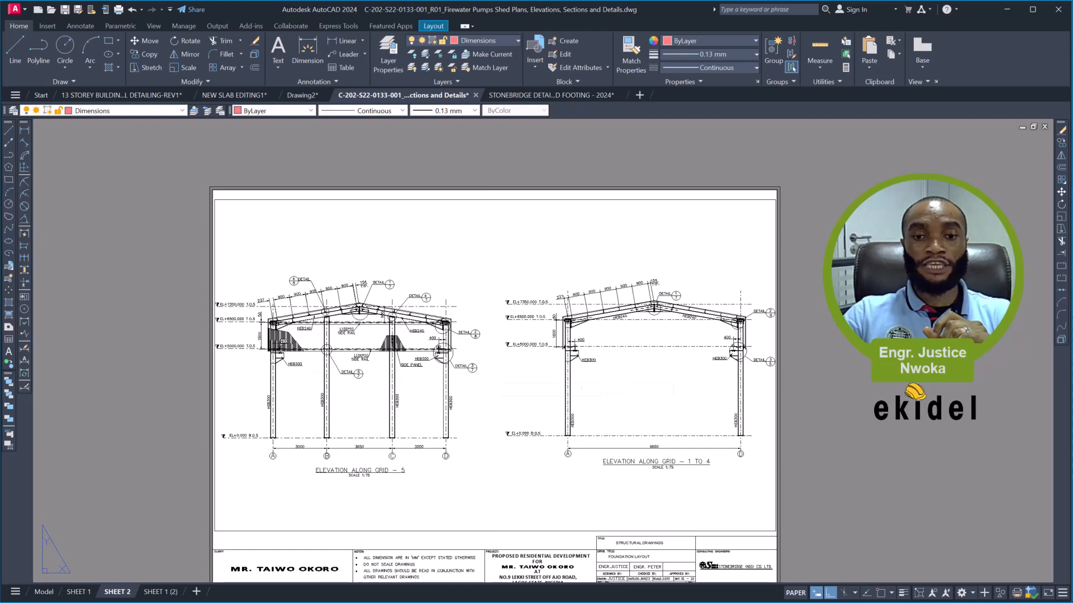
double_click(492, 374)
text(z)
key(Return)
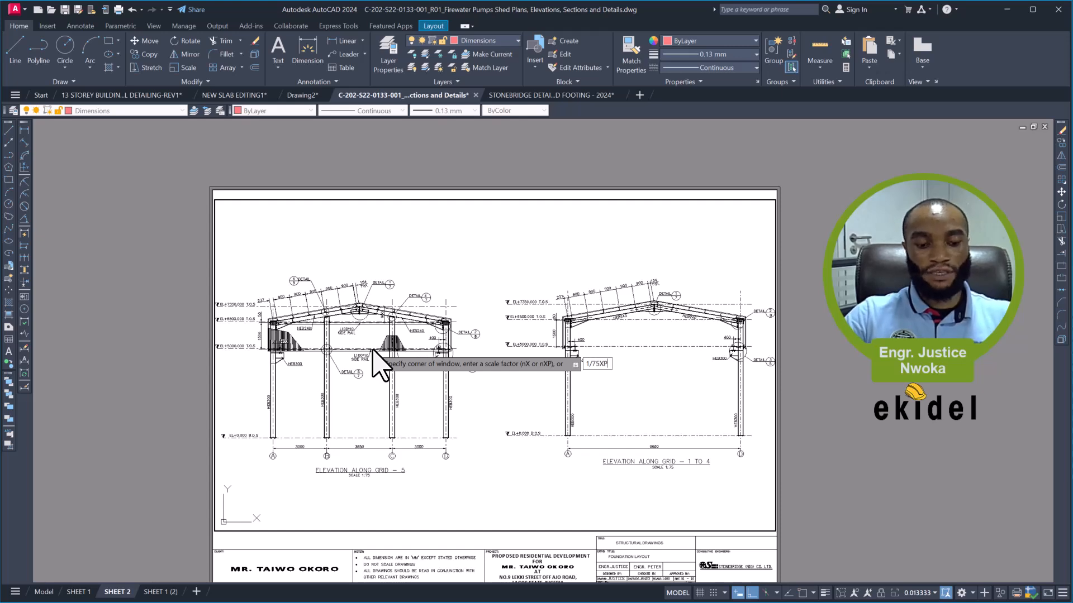
key(Return)
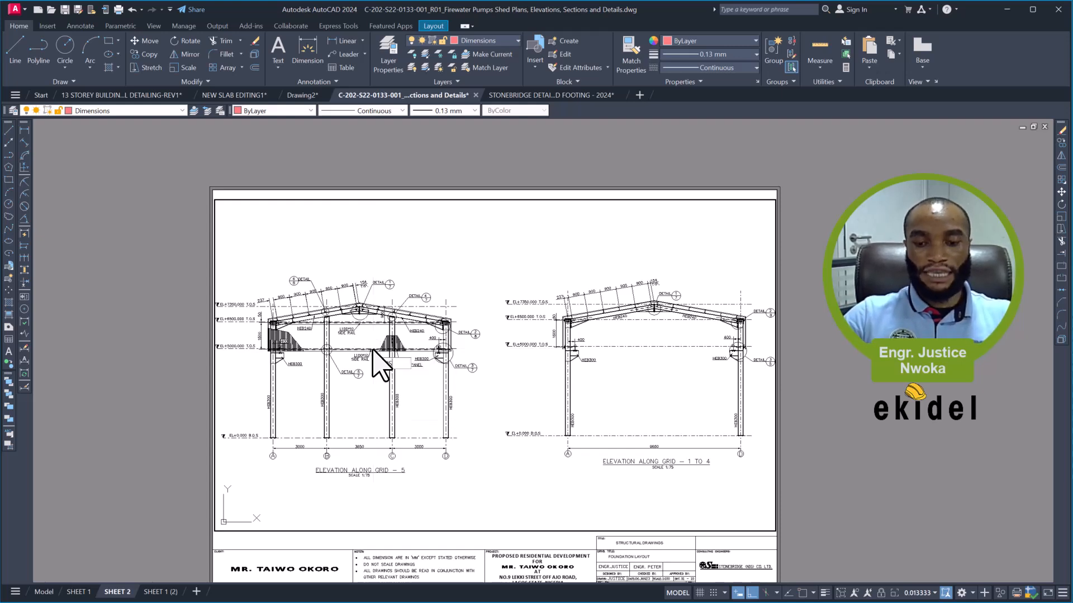
key(Return)
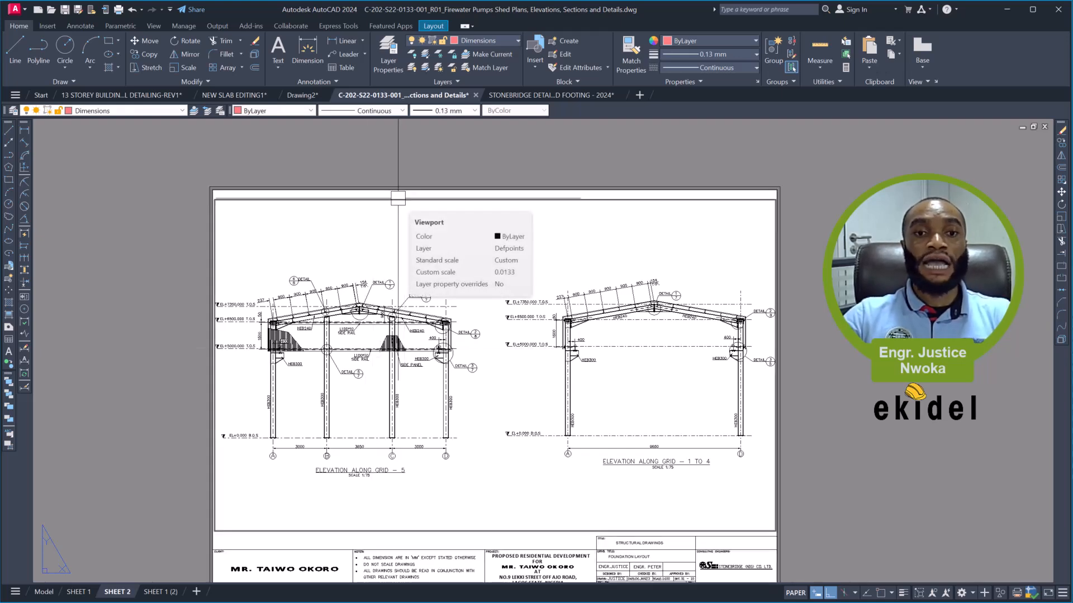
- Lock the display of the elevations viewport on SHEET 2
click(398, 198)
right_click(412, 165)
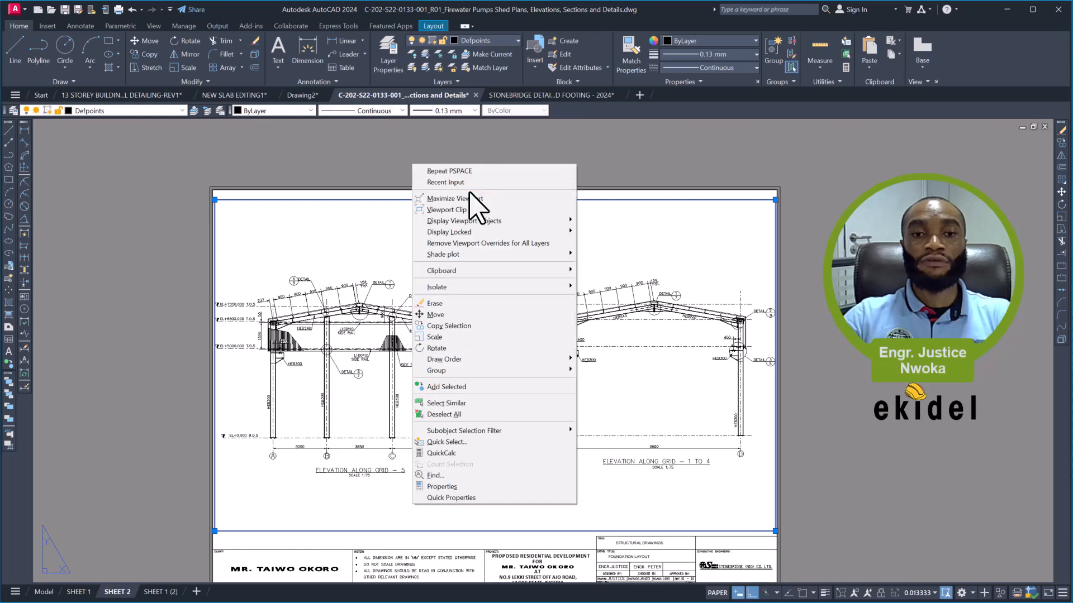
mouse_move(559, 232)
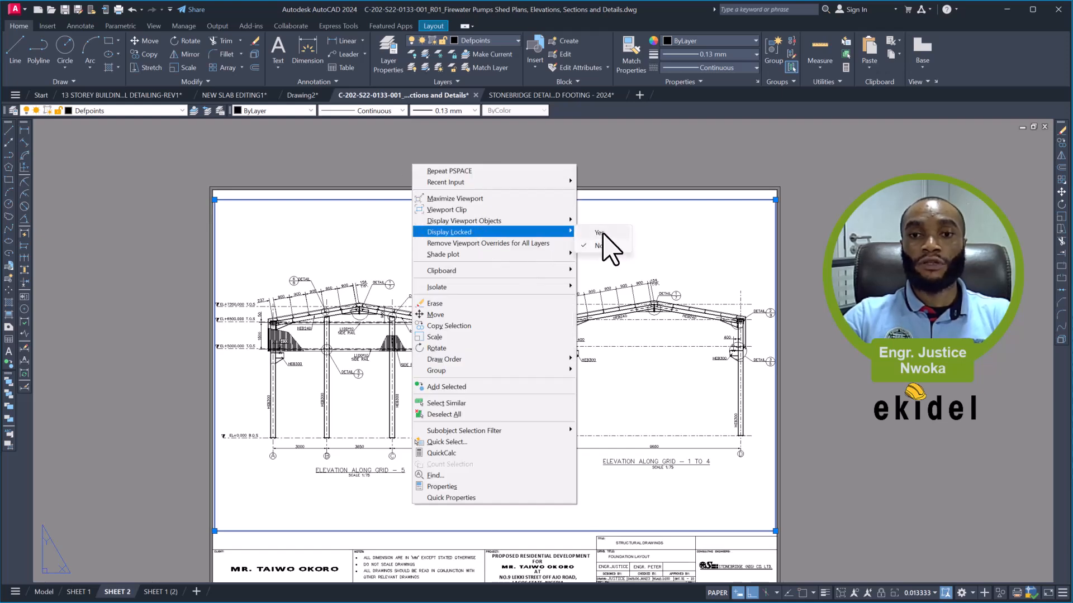
click(601, 233)
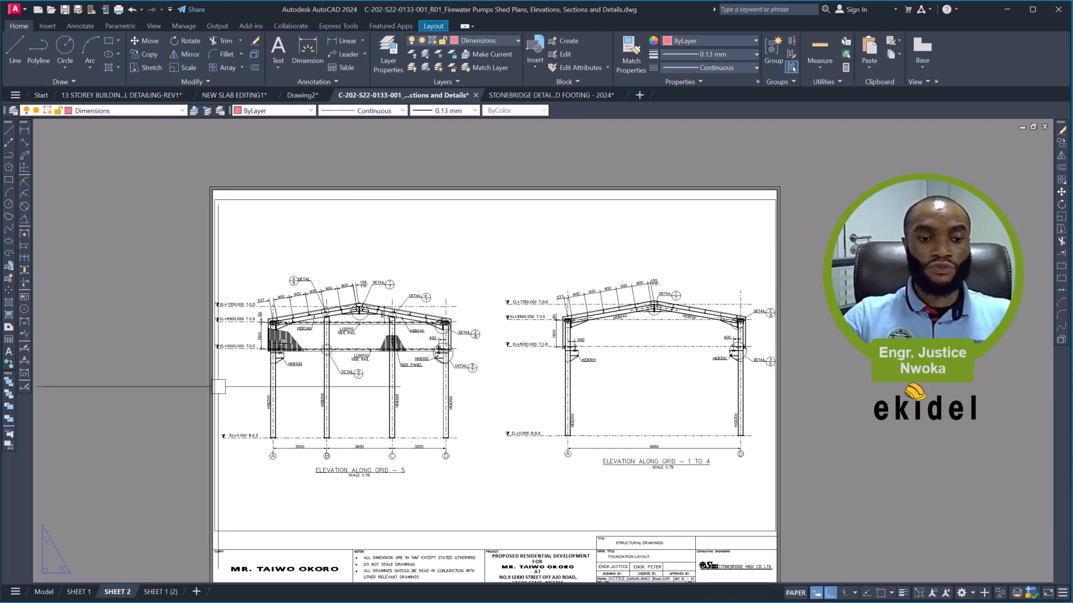
- Delete the duplicate layout SHEET 1 (2)
click(164, 595)
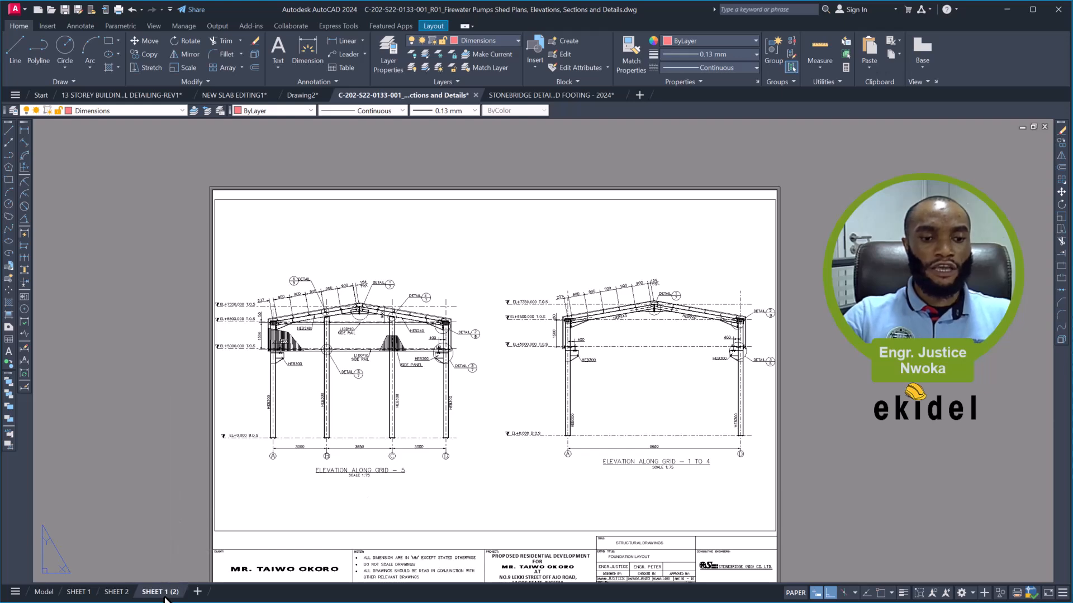
right_click(168, 594)
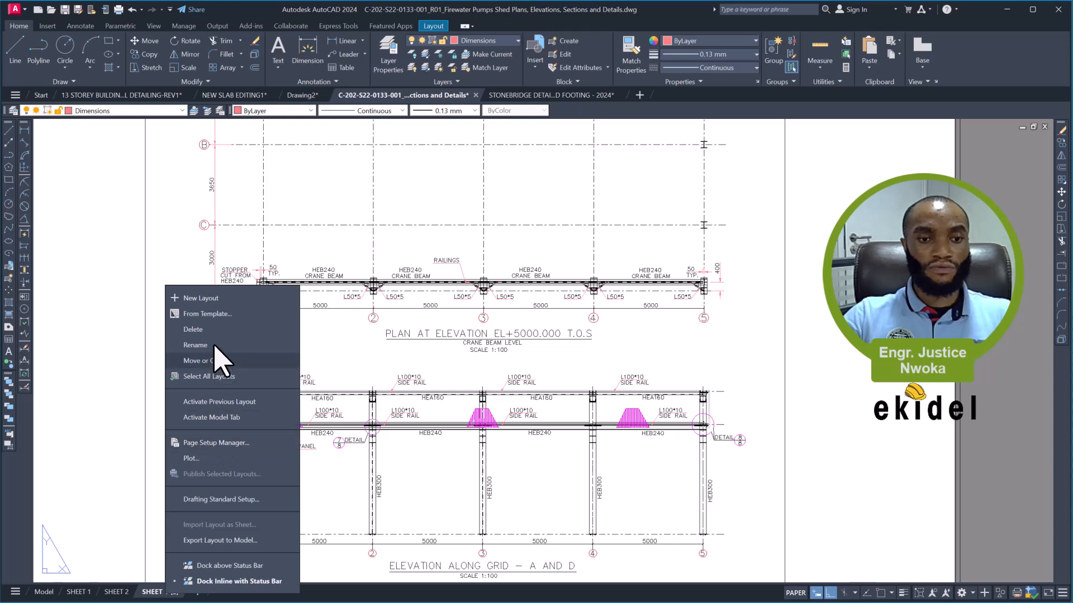
click(206, 330)
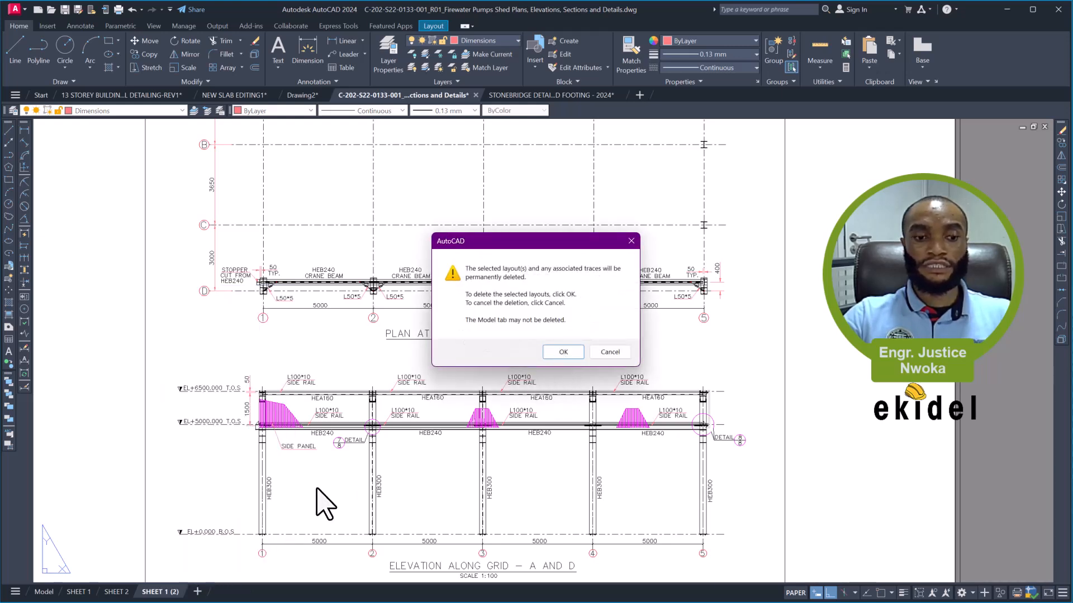
key(Return)
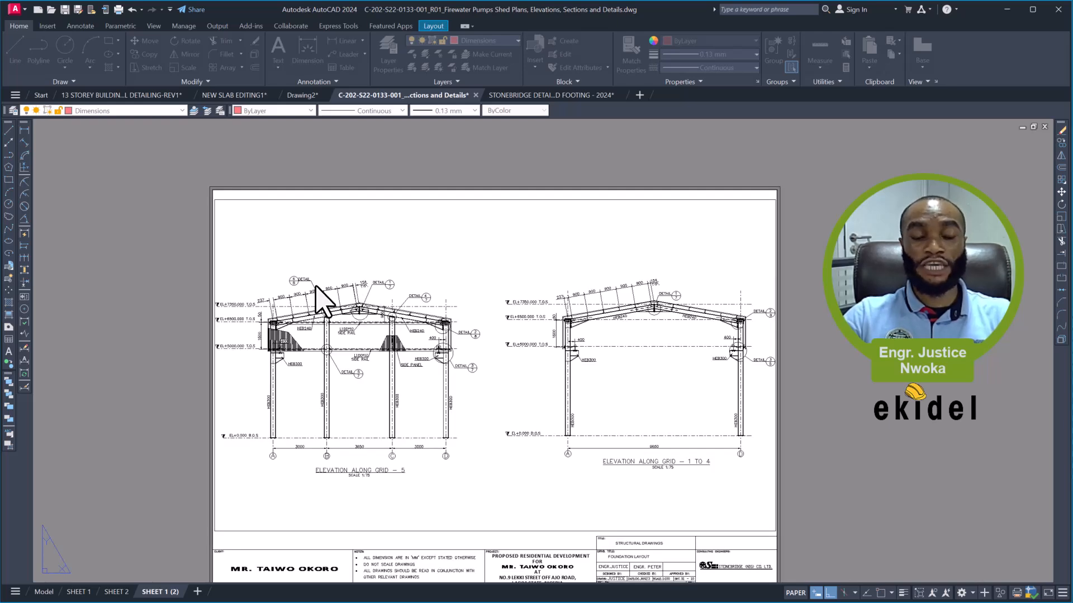
- Create a copy of the SHEET 2 layout at the end of the layouts
right_click(114, 594)
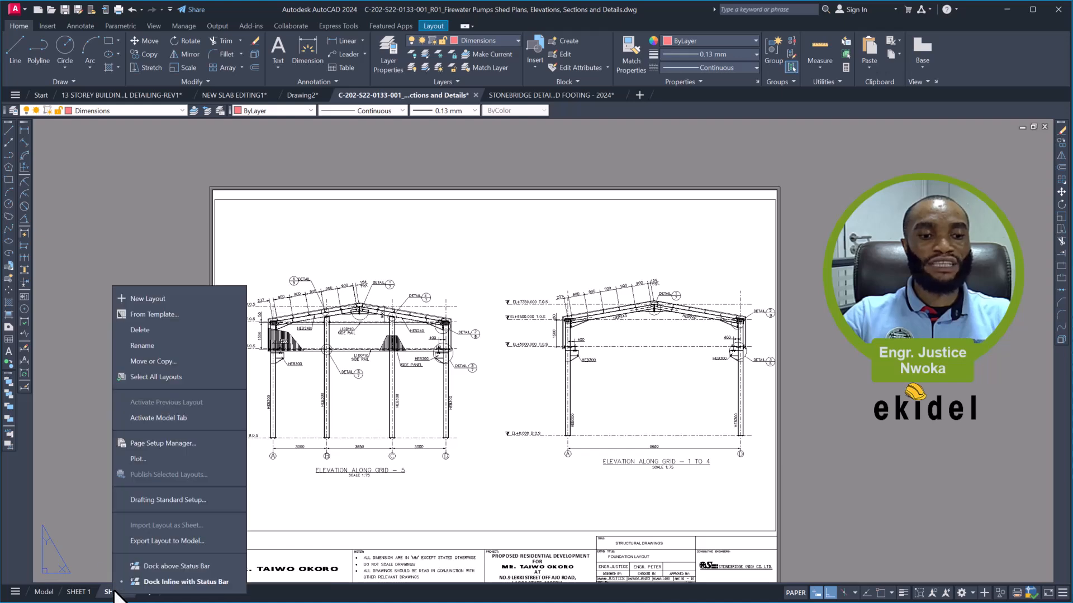
click(161, 360)
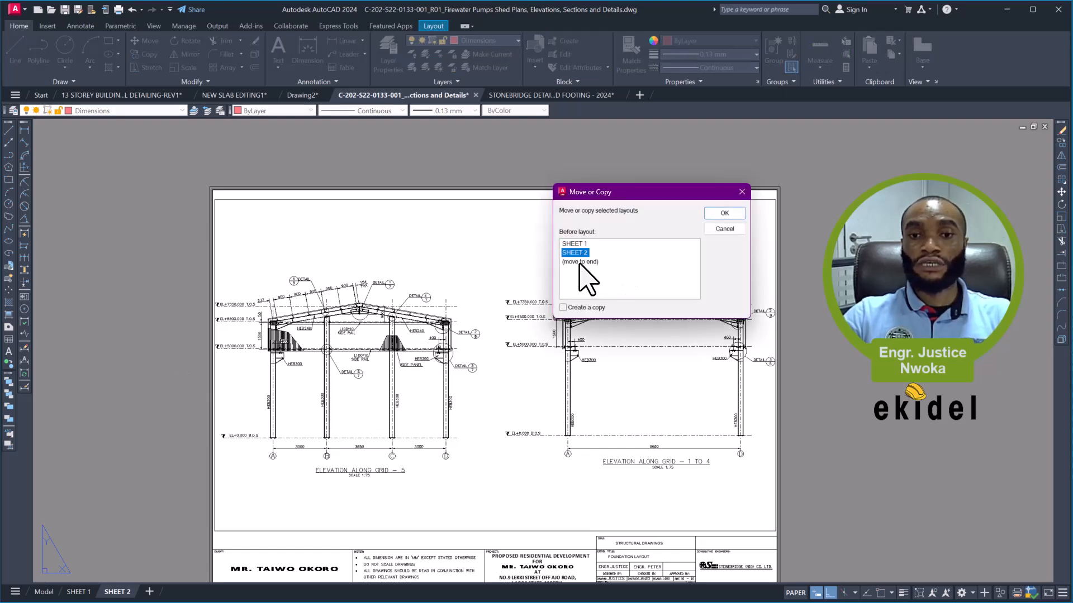
click(581, 308)
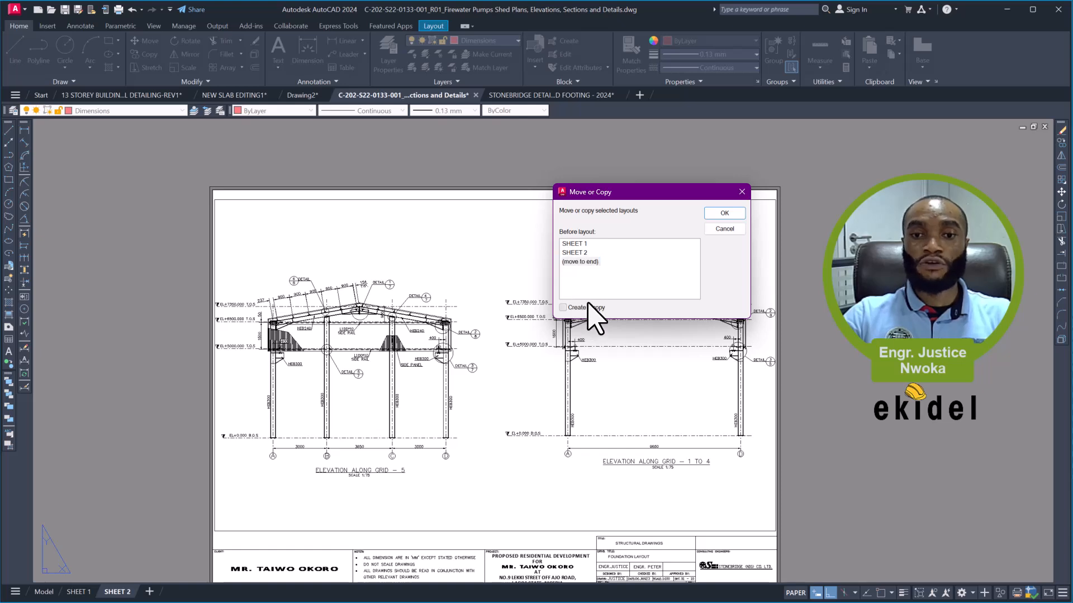
click(722, 214)
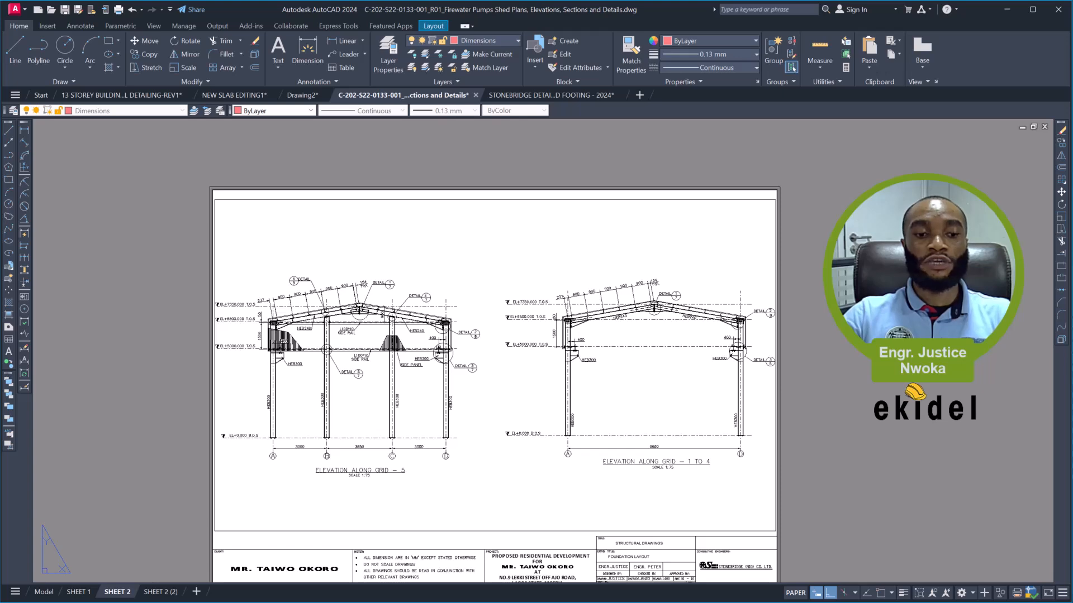
- Rename the copied layout SHEET 2 (2) as SHEET 3
click(164, 592)
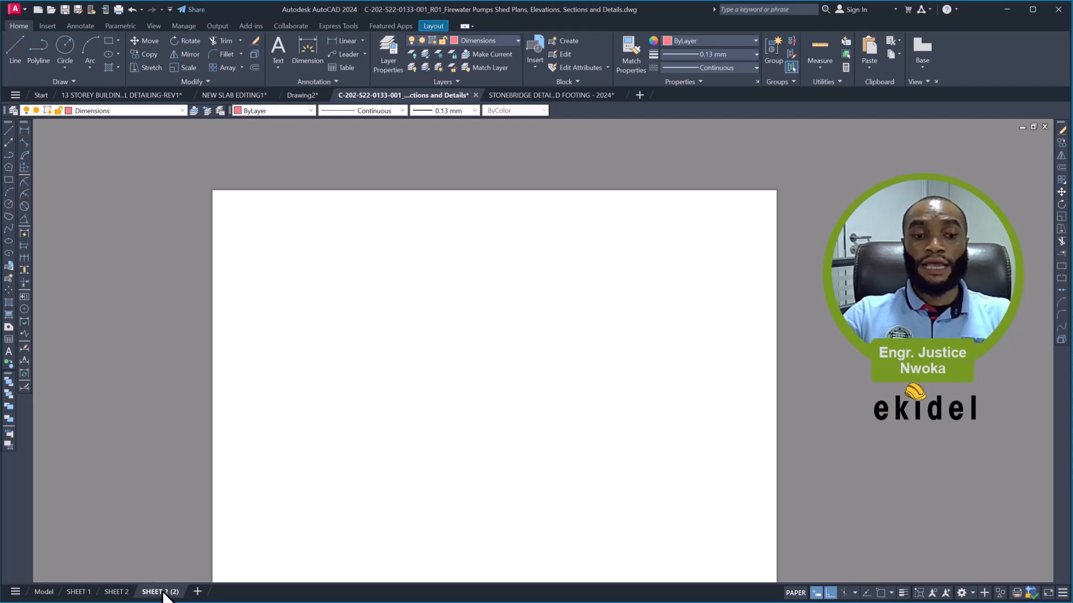
right_click(163, 594)
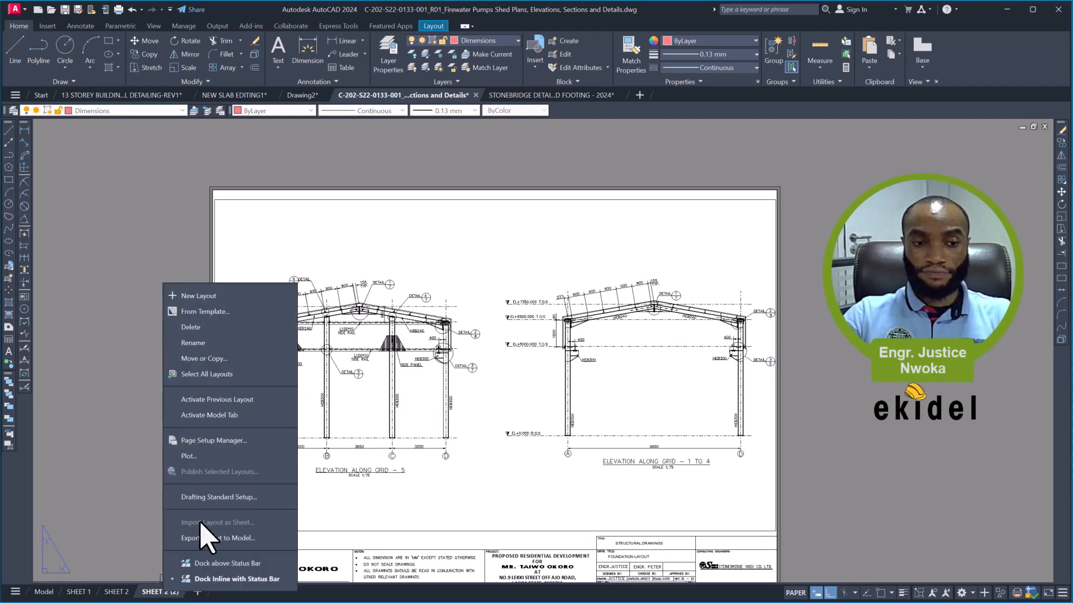
click(211, 344)
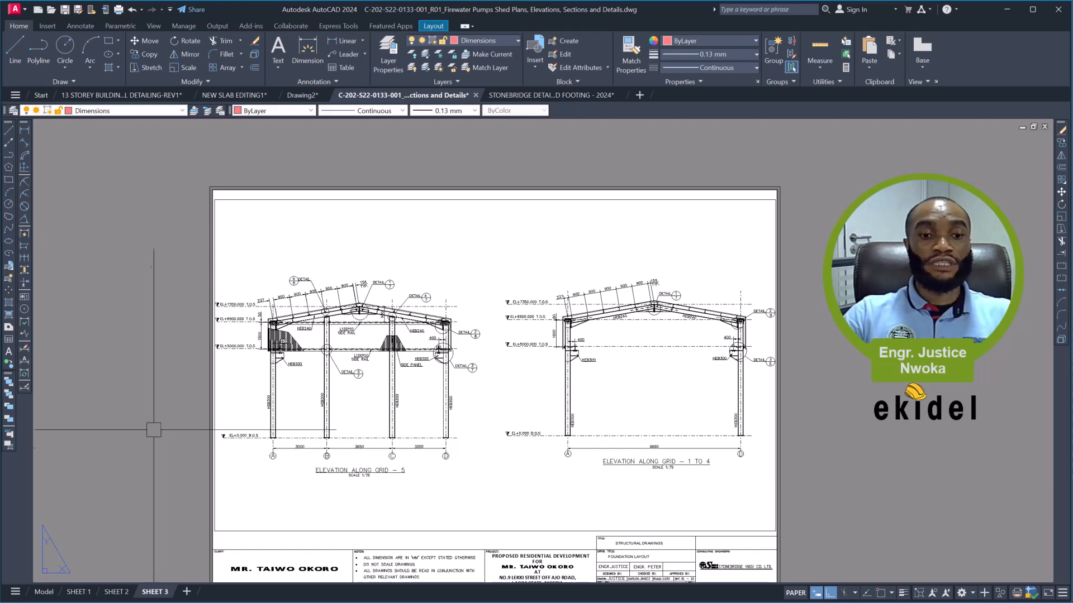
- Unlock the display of the elevations viewport on SHEET 3
middle_drag(386, 293, 366, 255)
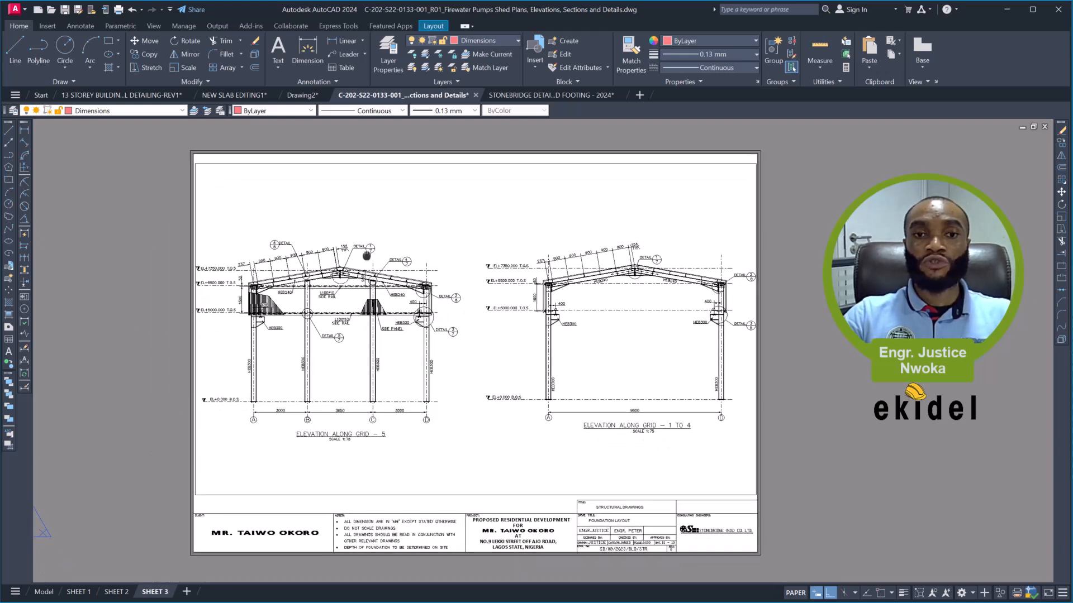
click(462, 164)
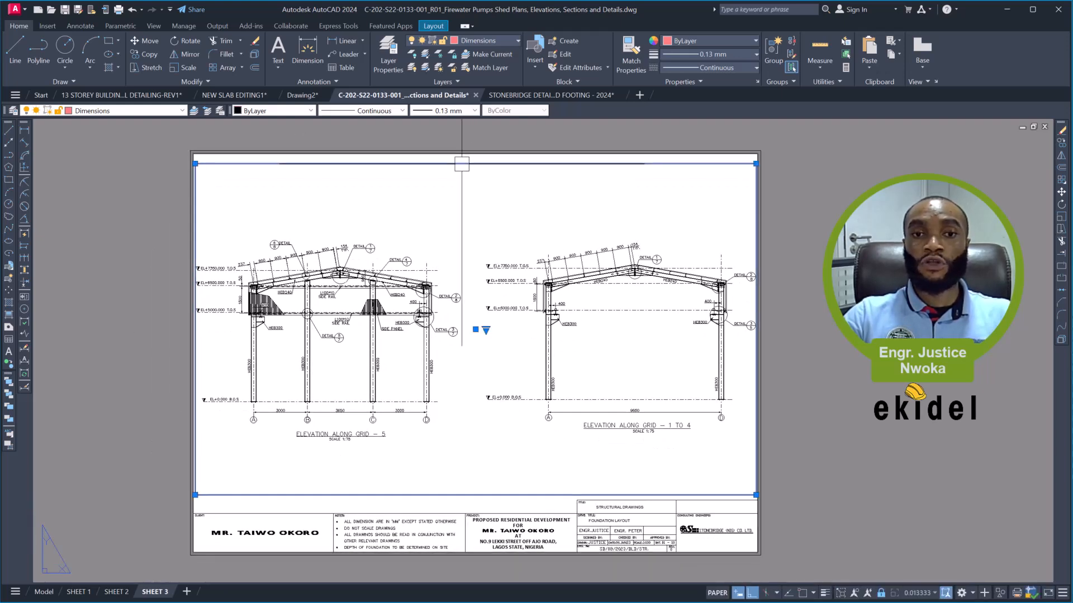
right_click(460, 167)
mouse_move(590, 234)
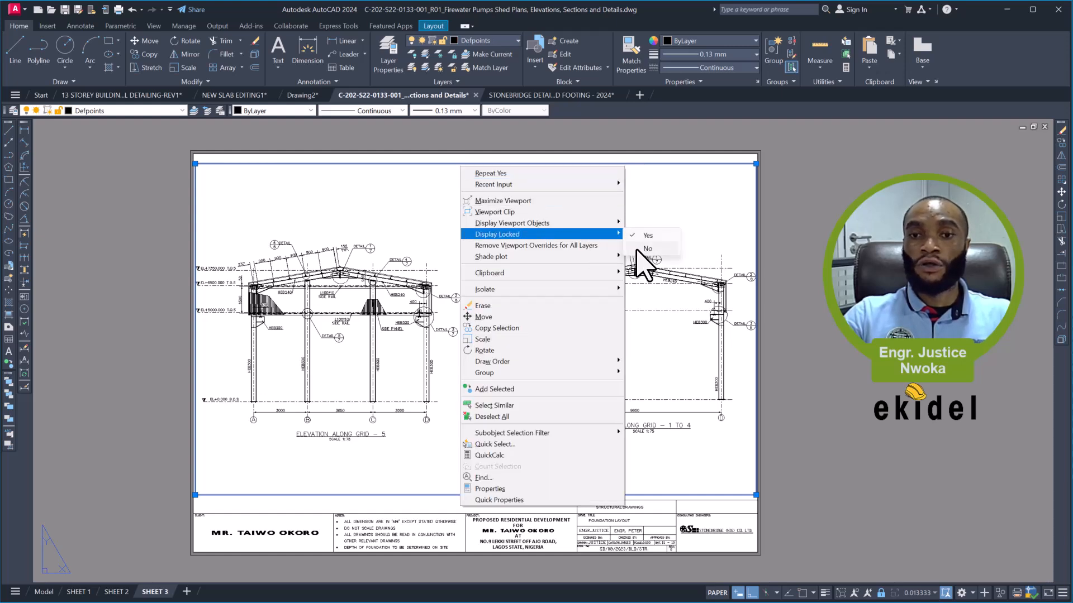
click(647, 248)
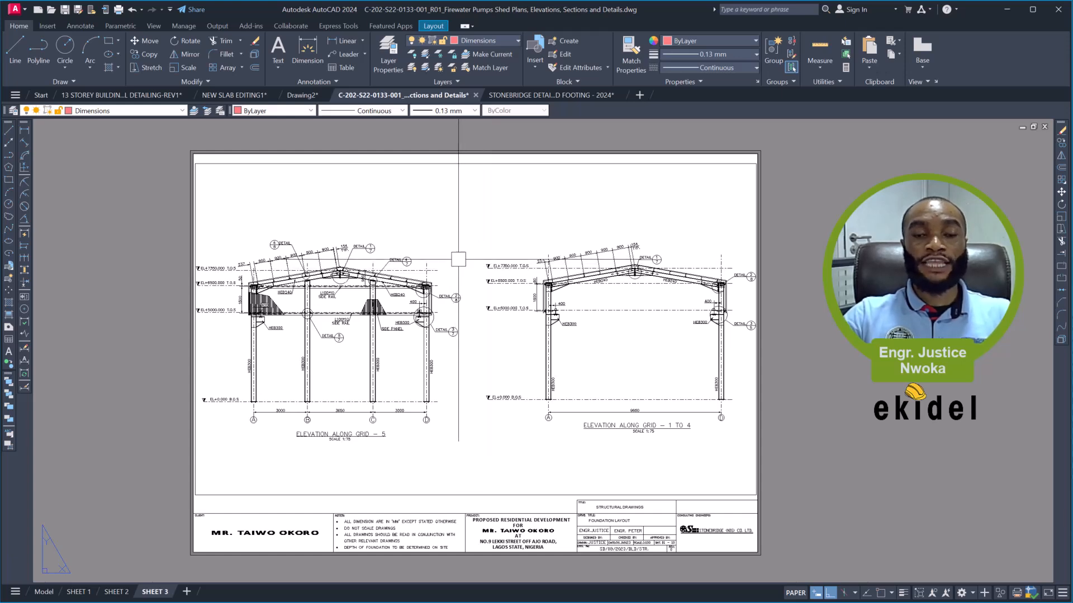
- Activate the SHEET 3 viewport and bring the upper frame of connection details into it in place of the elevations
double_click(459, 242)
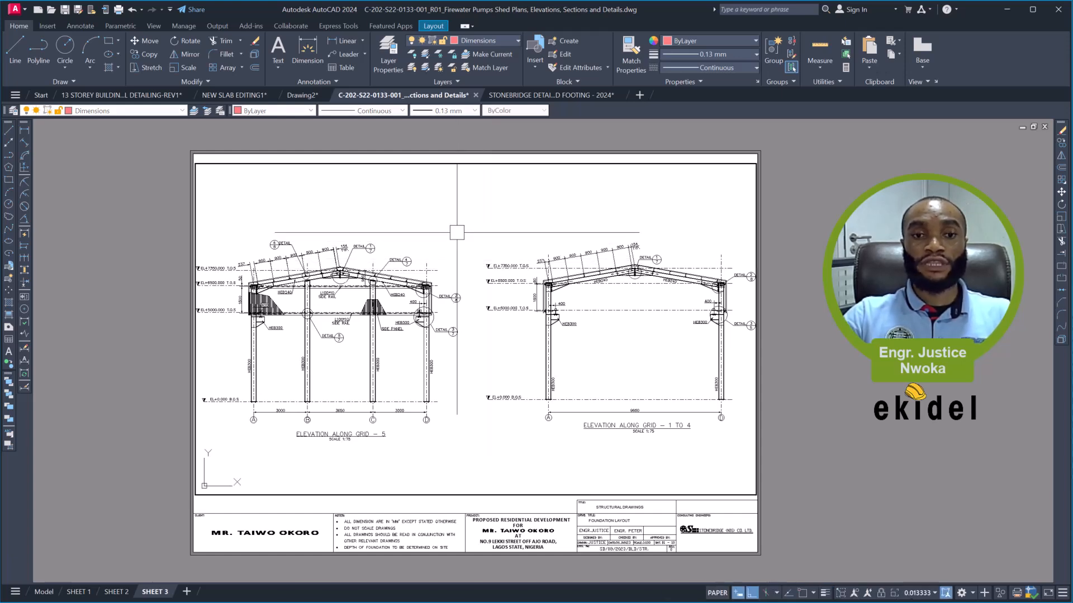
scroll(433, 248, down, 6)
middle_drag(556, 282, 378, 436)
middle_drag(430, 296, 438, 361)
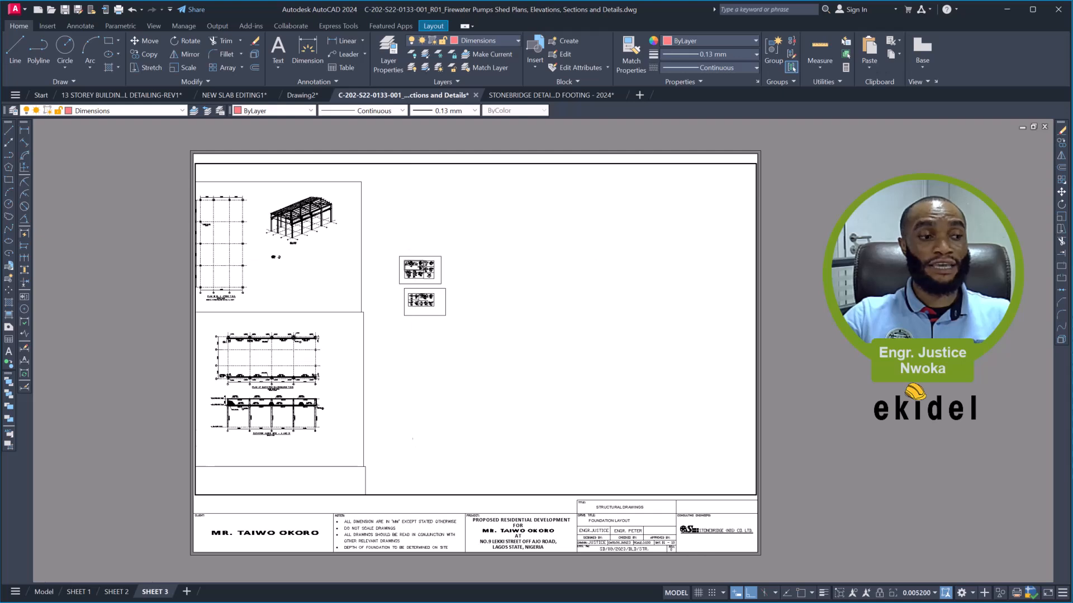
scroll(412, 258, up, 2)
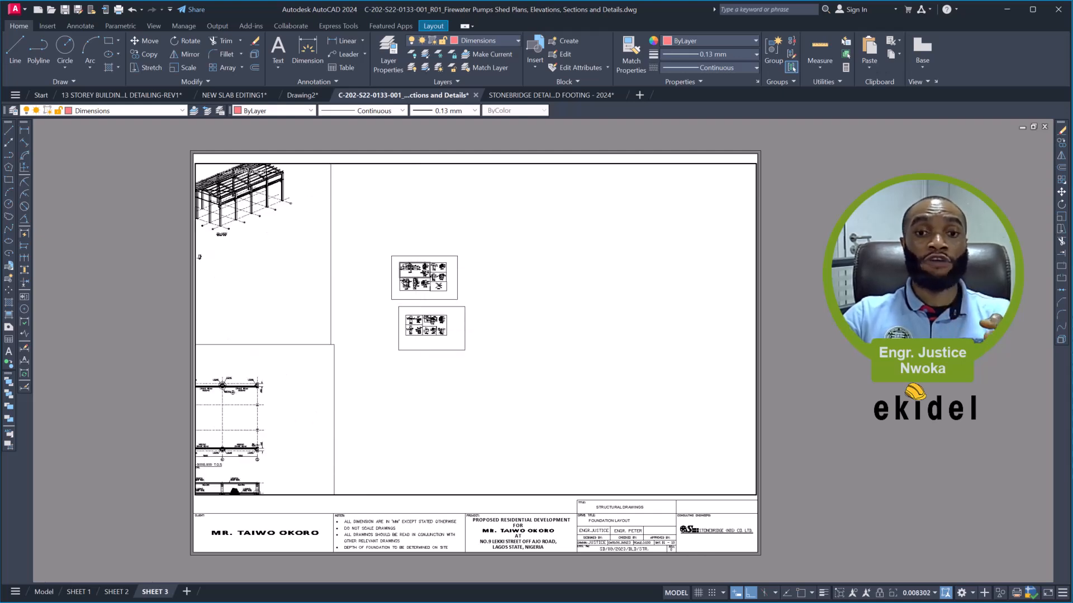
scroll(419, 269, up, 4)
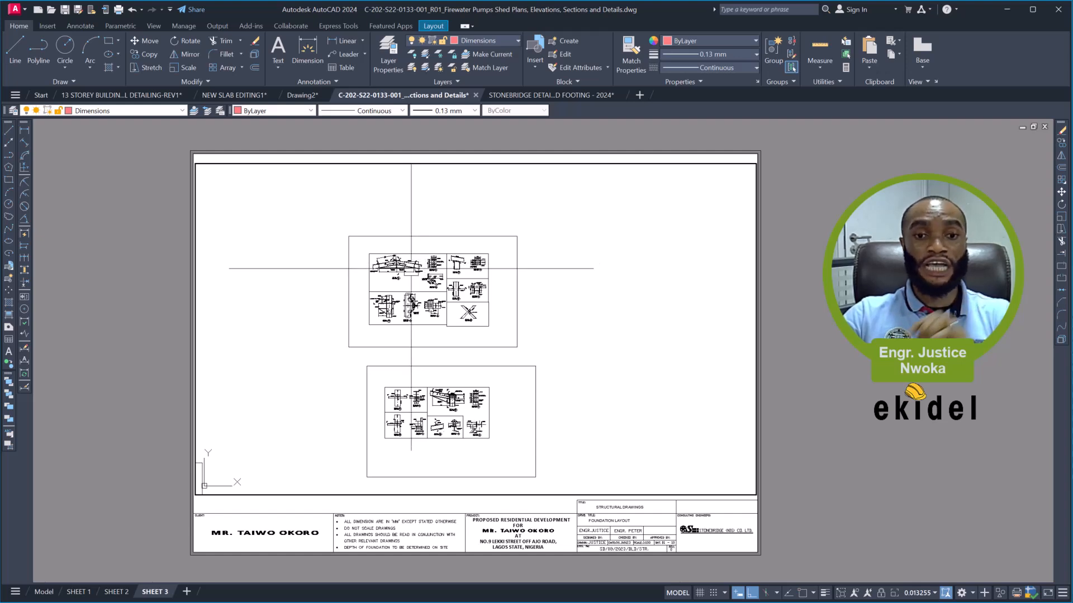
scroll(411, 269, up, 4)
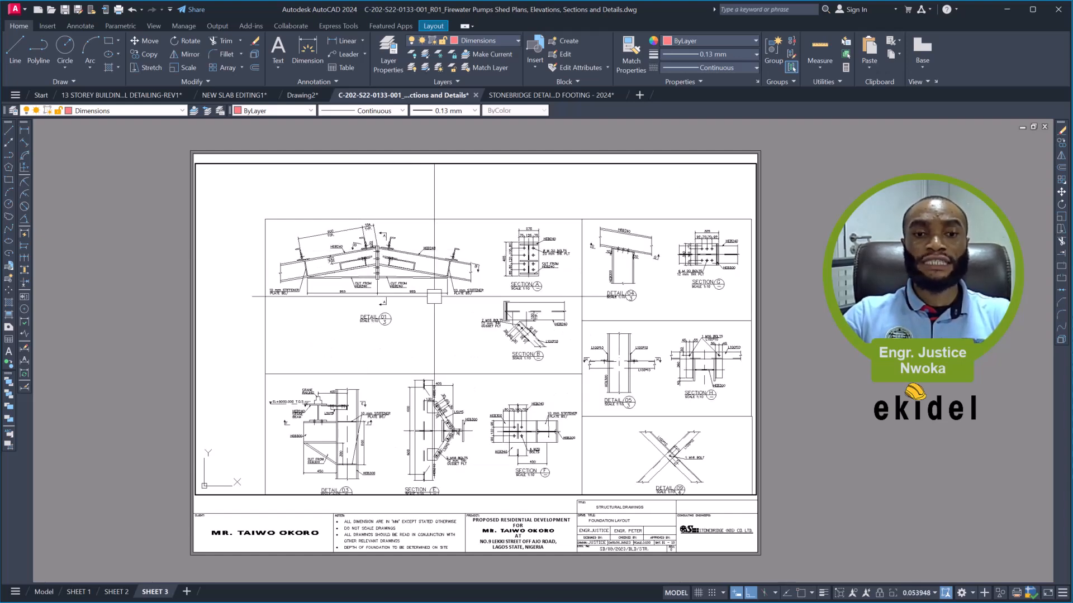
- Examine Detail 01, Sections A and B and their scale labels, along with the neighbouring connection details
scroll(380, 320, up, 6)
middle_drag(455, 311, 256, 331)
mouse_move(546, 339)
middle_down()
mouse_move(416, 322)
mouse_move(400, 308)
mouse_move(462, 309)
mouse_move(617, 368)
mouse_move(657, 369)
middle_up()
scroll(420, 306, down, 2)
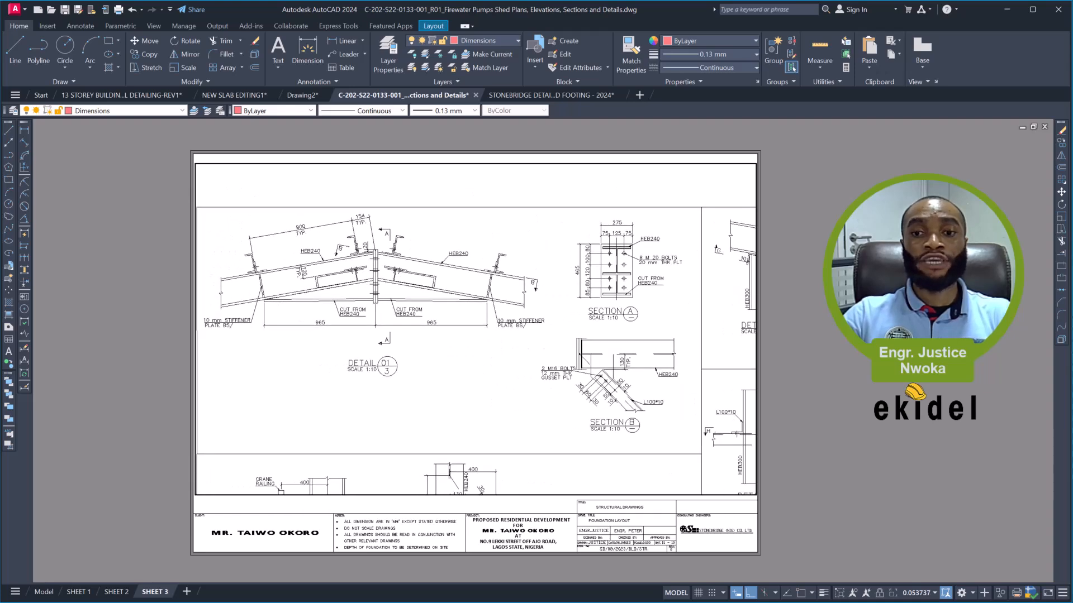
scroll(657, 369, down, 2)
mouse_move(605, 339)
middle_down()
mouse_move(551, 325)
mouse_move(527, 303)
middle_up()
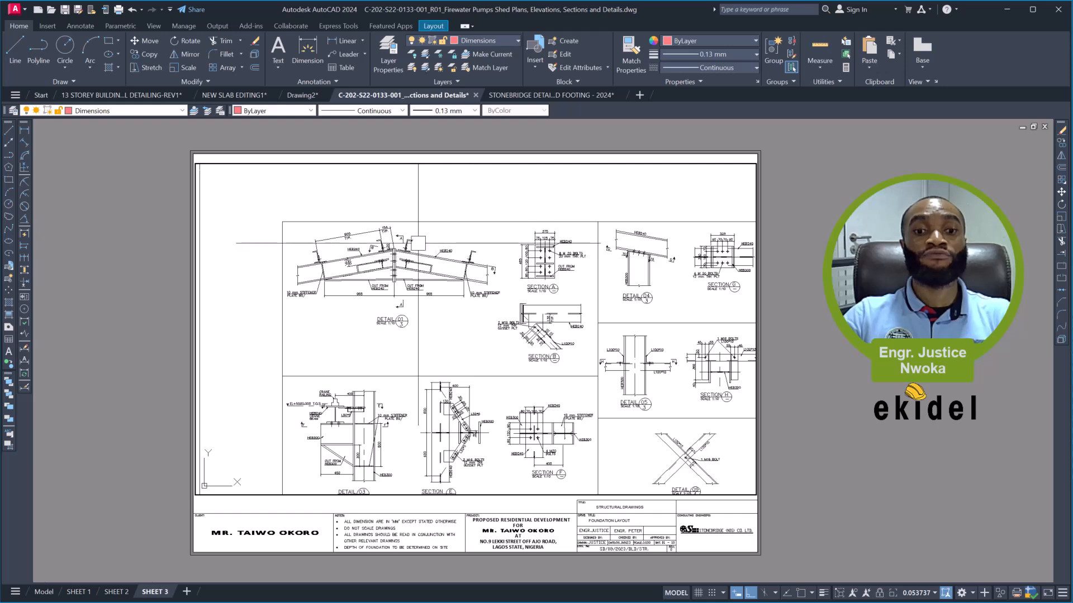
scroll(435, 244, up, 2)
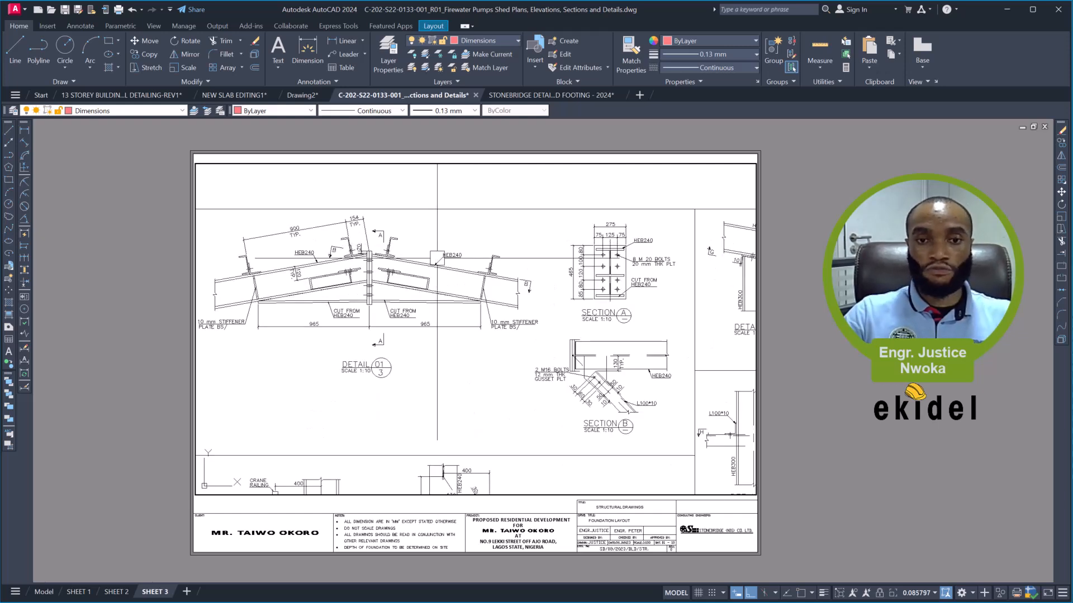
scroll(436, 258, down, 4)
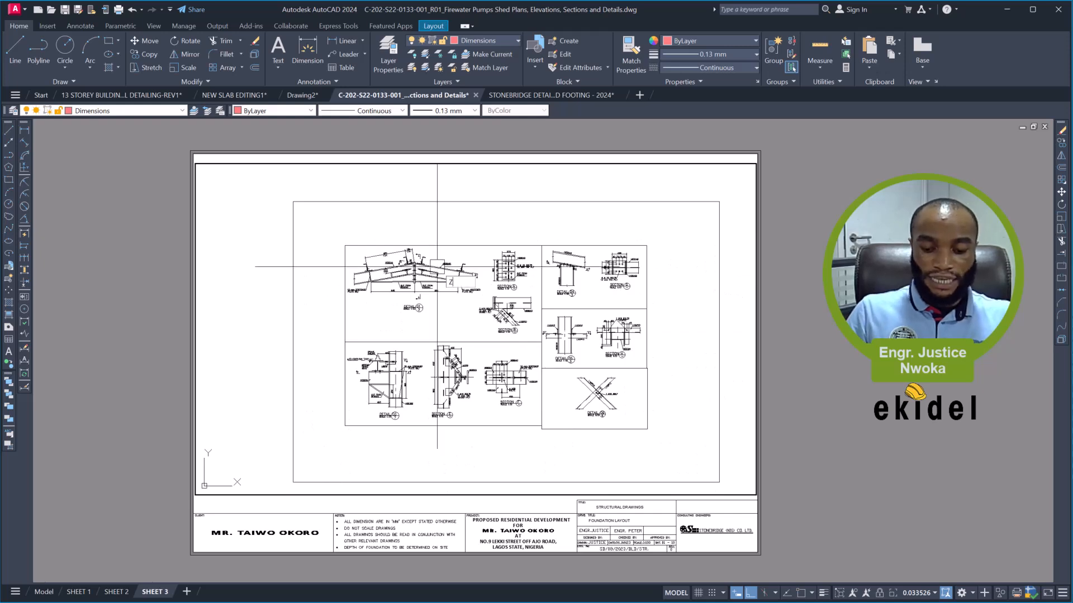
- Apply a zoom scale factor of 1/10XP inside the SHEET 3 viewport
text(z)
key(Return)
text(1)
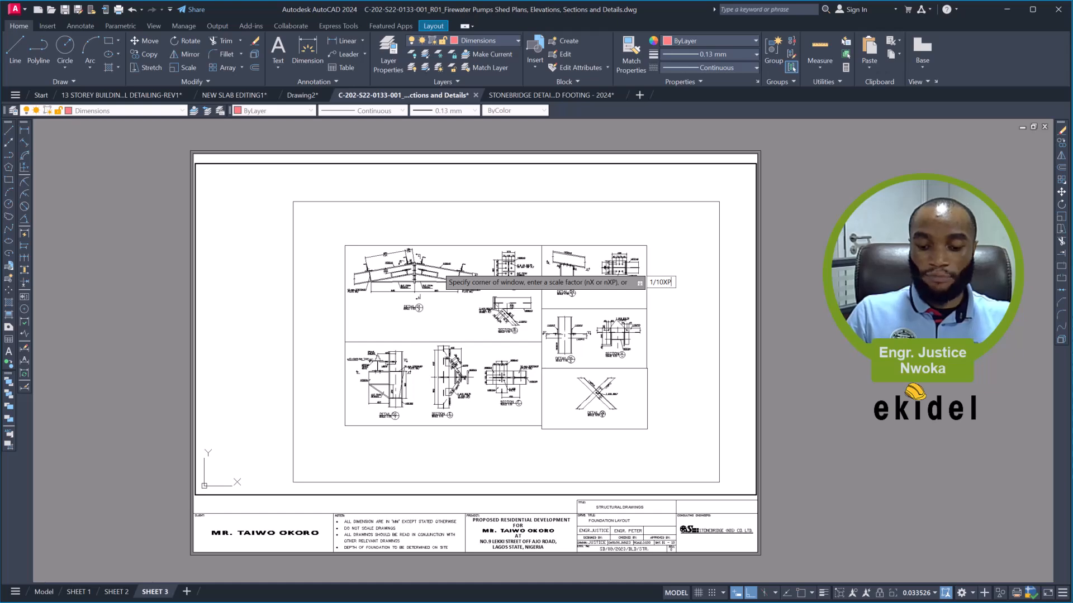
text(/10XP)
key(Return)
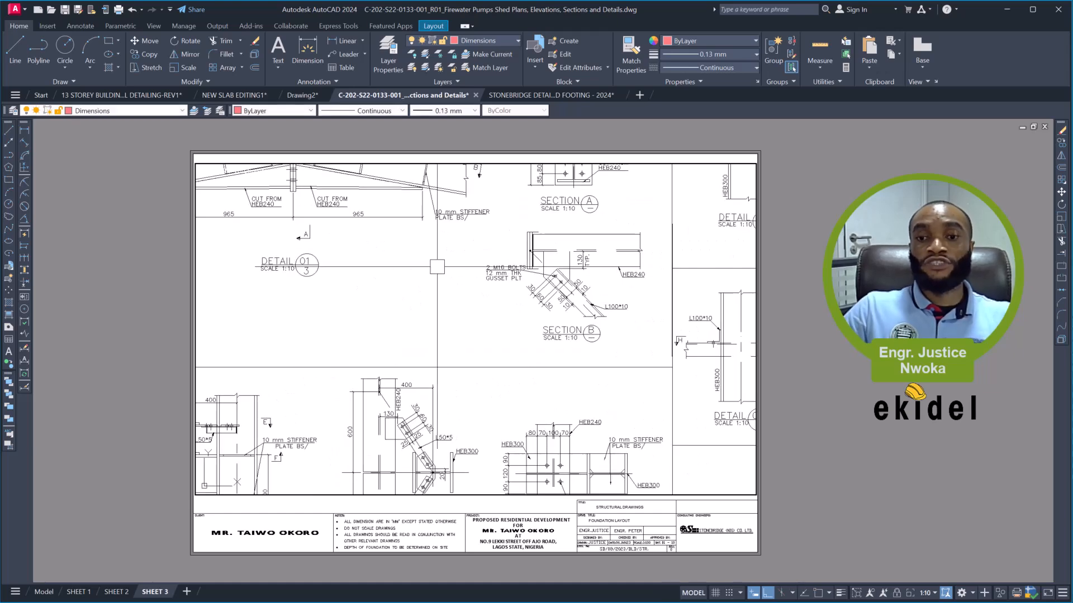
- Position Detail 01 with Sections A and B fully inside the viewport and return to paper space
mouse_move(395, 216)
middle_down()
mouse_move(457, 331)
mouse_move(492, 333)
mouse_move(486, 322)
middle_up()
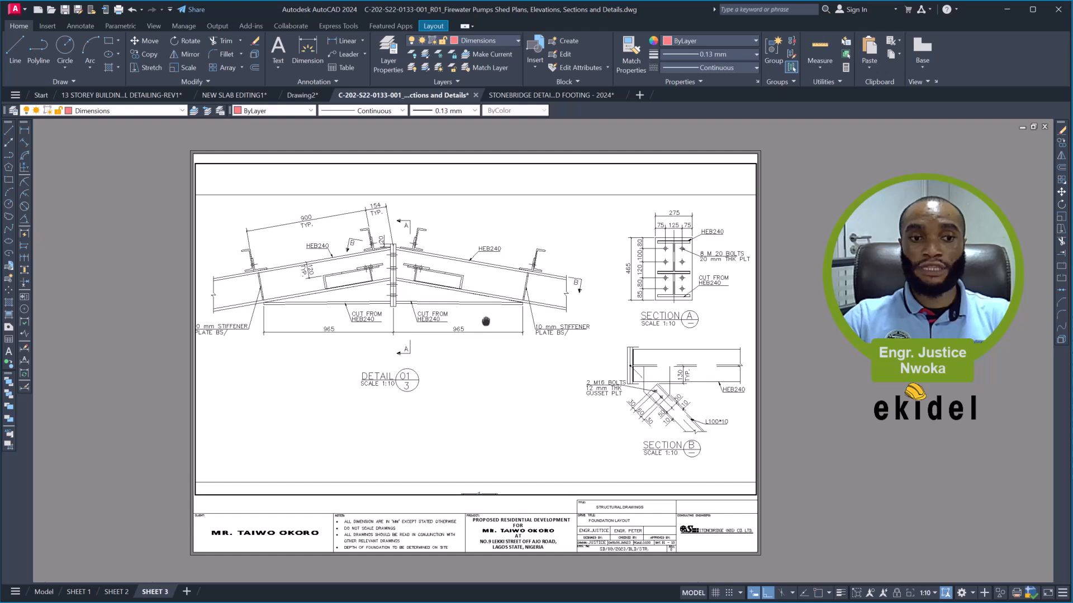
middle_drag(486, 322, 489, 322)
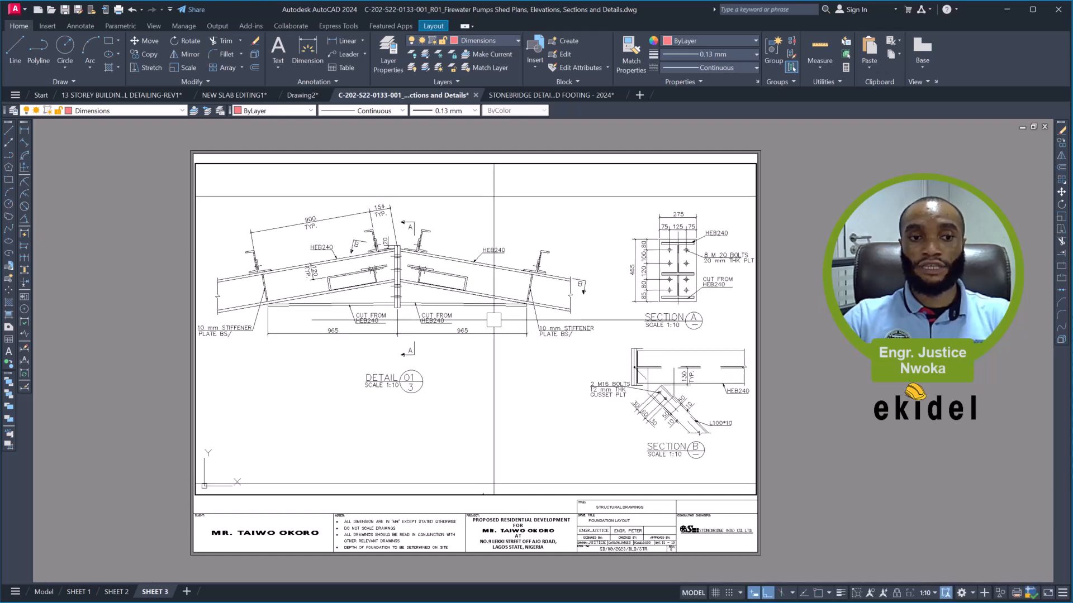
text(p)
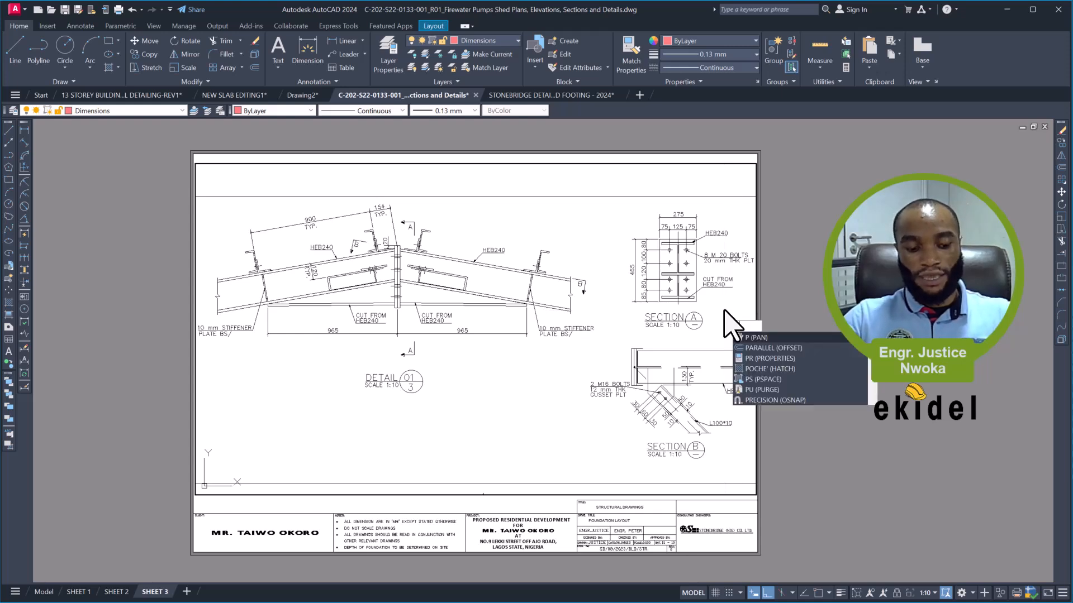
text(s)
key(Return)
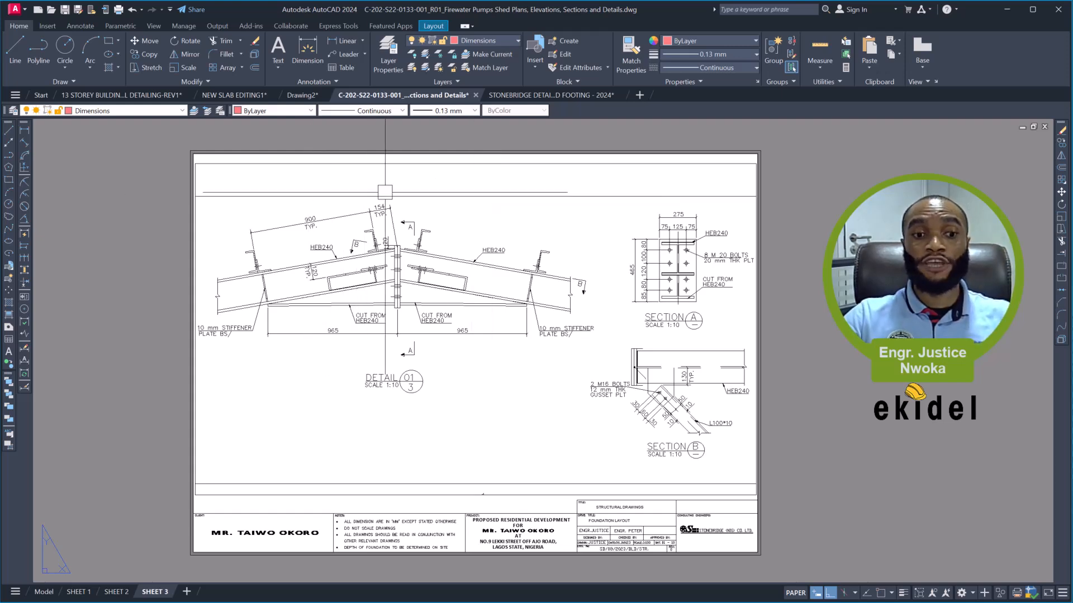
- Raise the viewport's lower edge by about 13 units to crop out the detail frame's border line beneath Detail 01
click(422, 494)
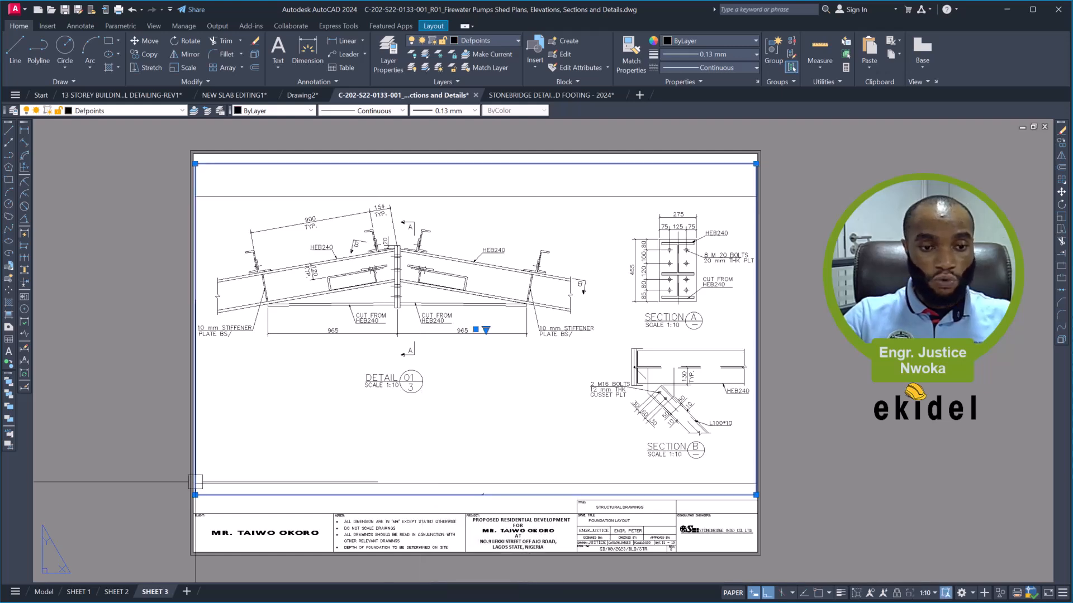
scroll(187, 499, up, 4)
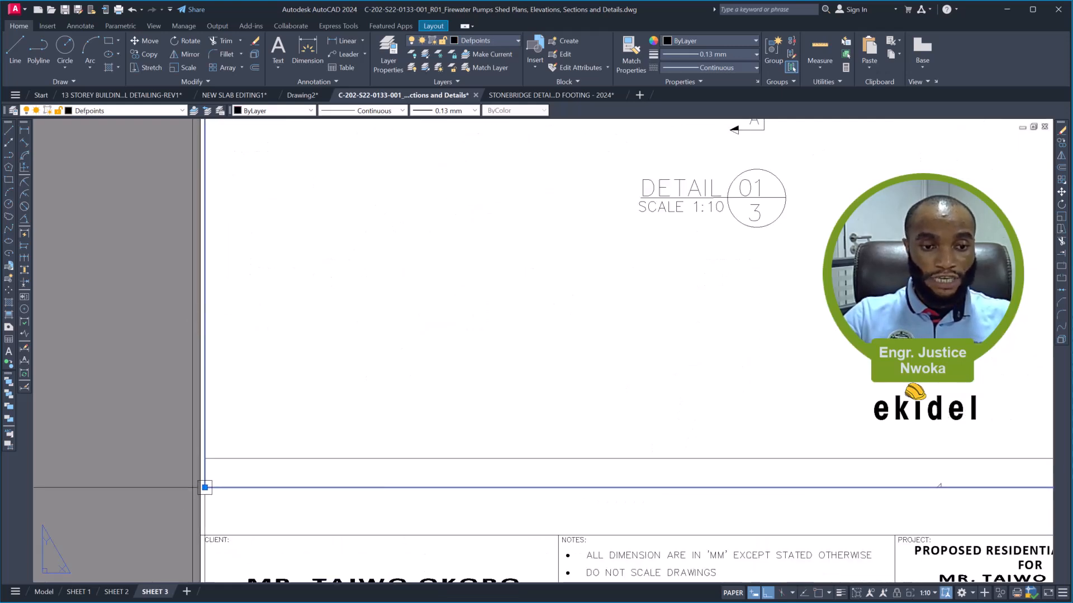
click(205, 487)
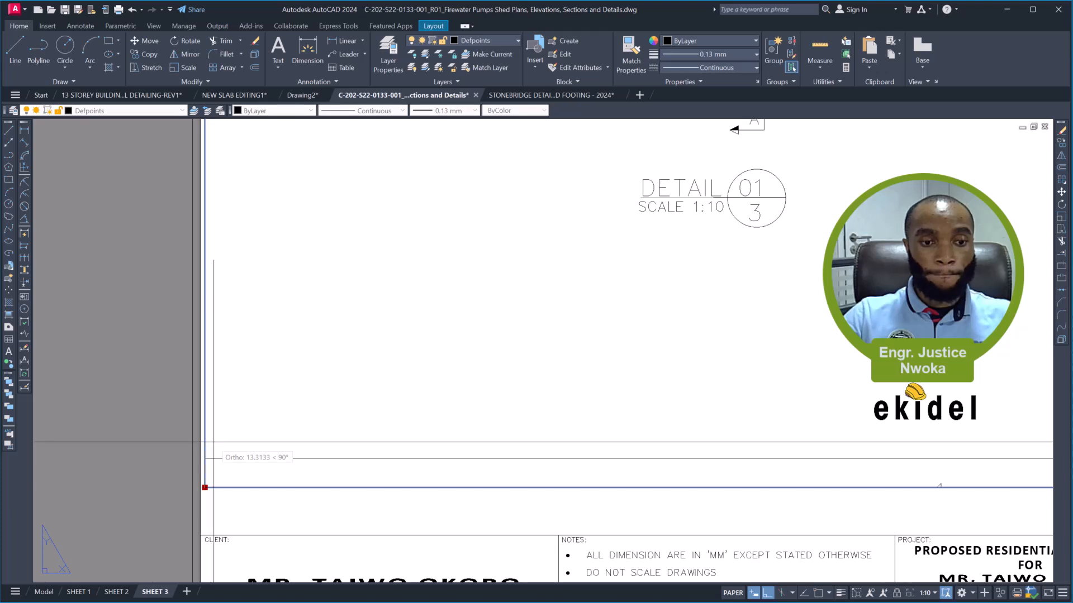
click(227, 508)
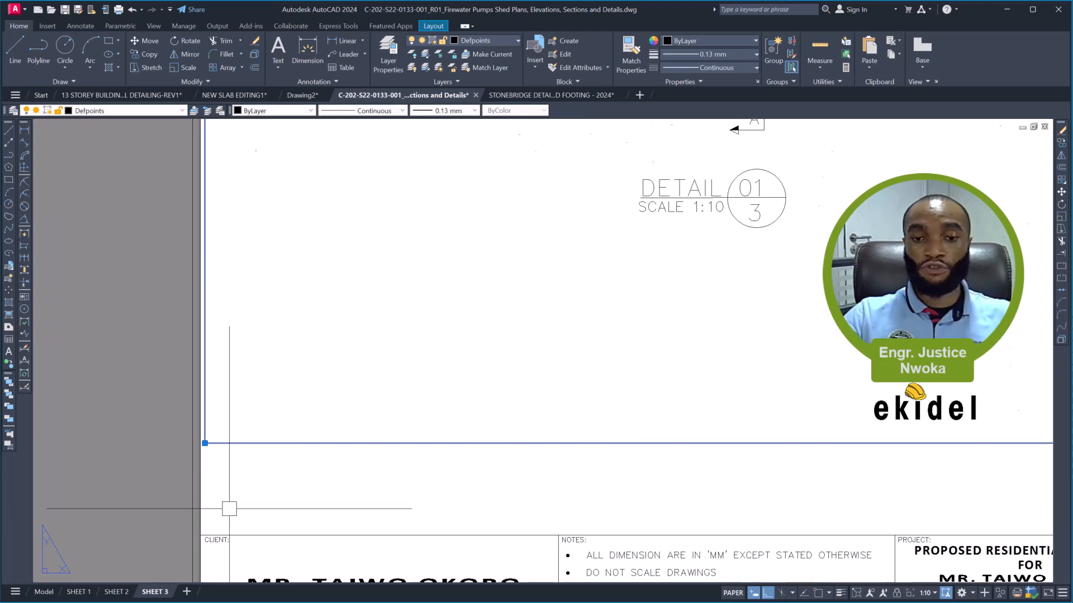
scroll(307, 489, down, 4)
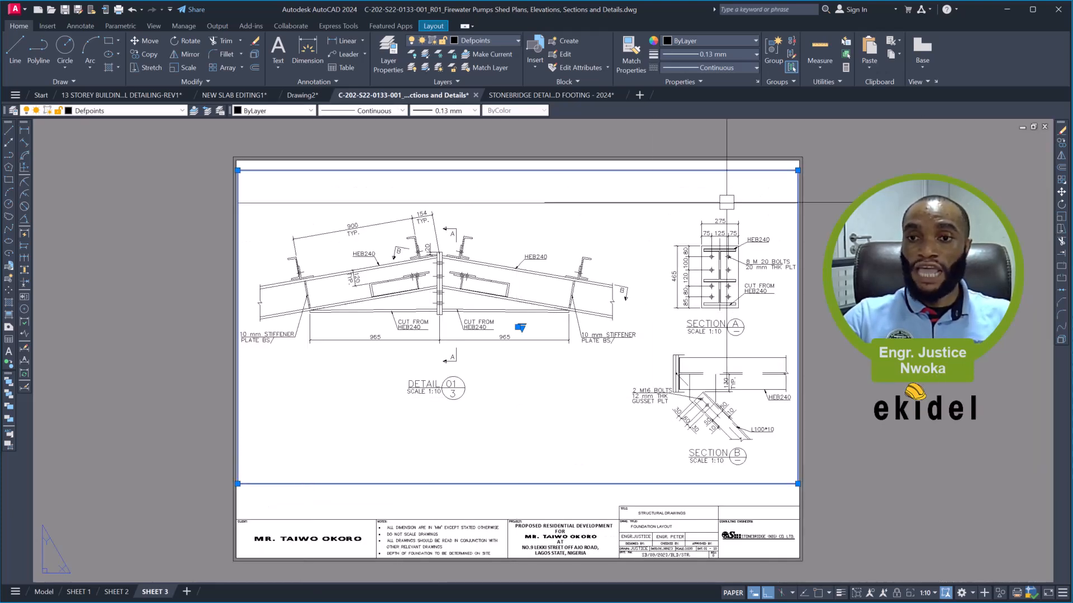
- Lower the viewport's upper edge to crop out the detail frame's border line above Detail 01
scroll(797, 170, up, 2)
scroll(800, 170, up, 2)
click(800, 170)
click(800, 257)
scroll(671, 211, down, 4)
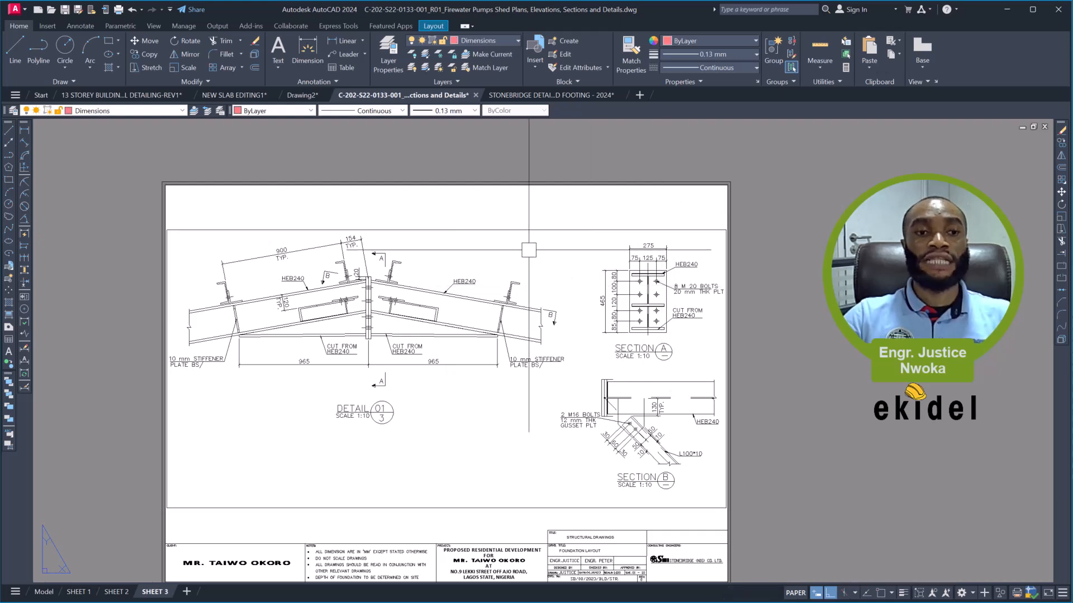
- Lock the display of the Detail 01 viewport on SHEET 3
click(503, 227)
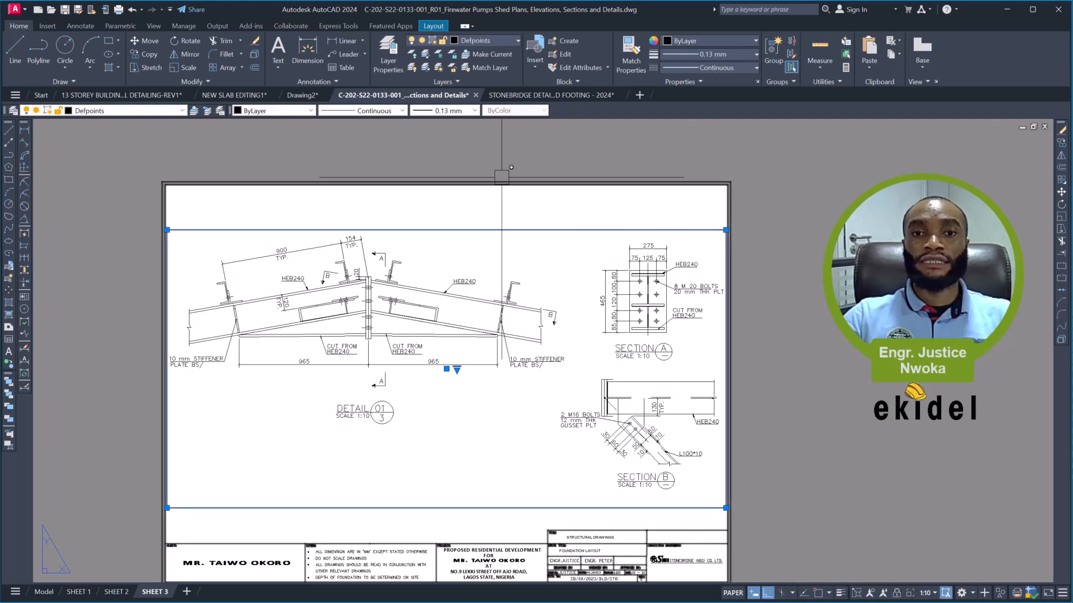
right_click(484, 152)
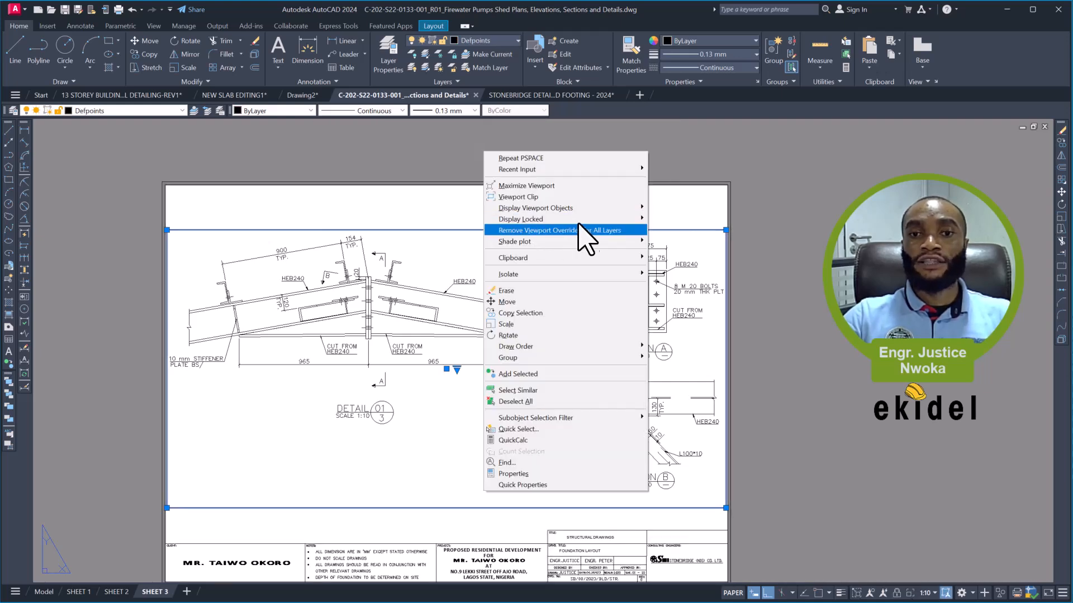
mouse_move(615, 219)
click(671, 219)
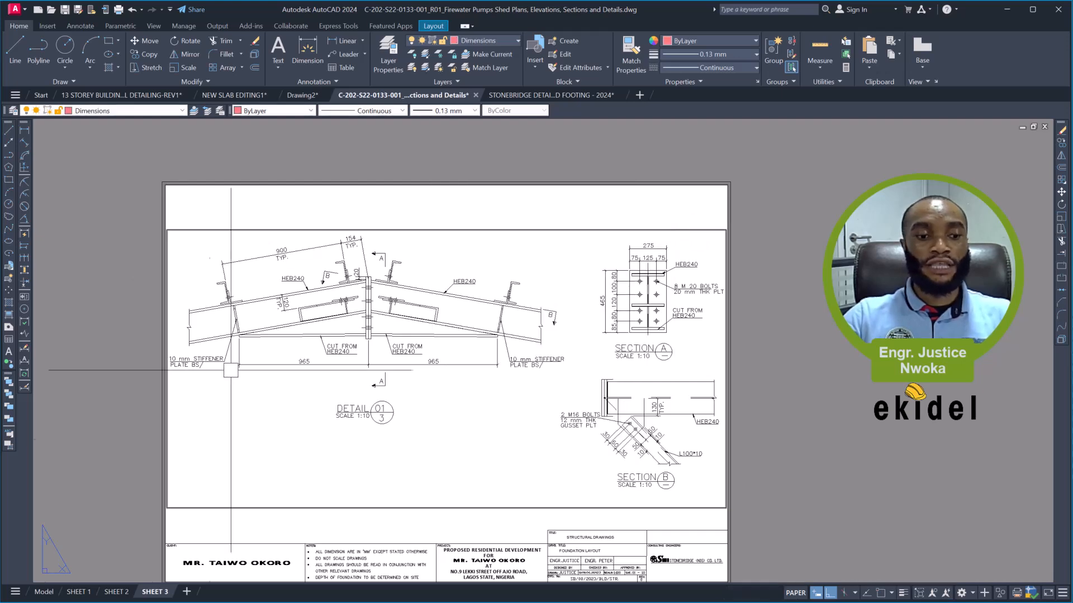
- Create a copy of the SHEET 3 layout and place it at the end of the layouts
right_click(160, 593)
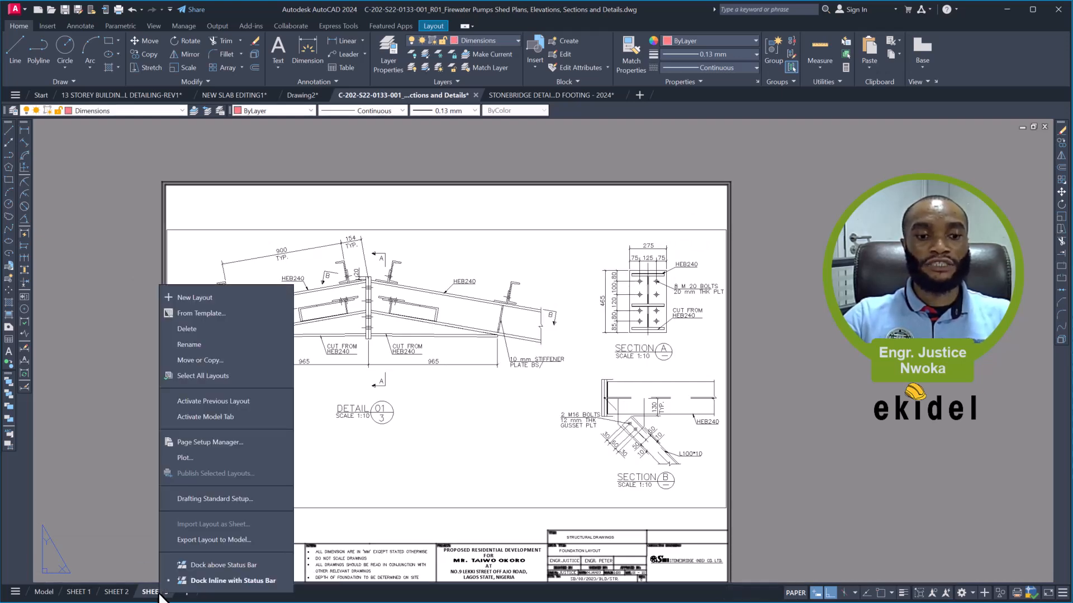
click(221, 362)
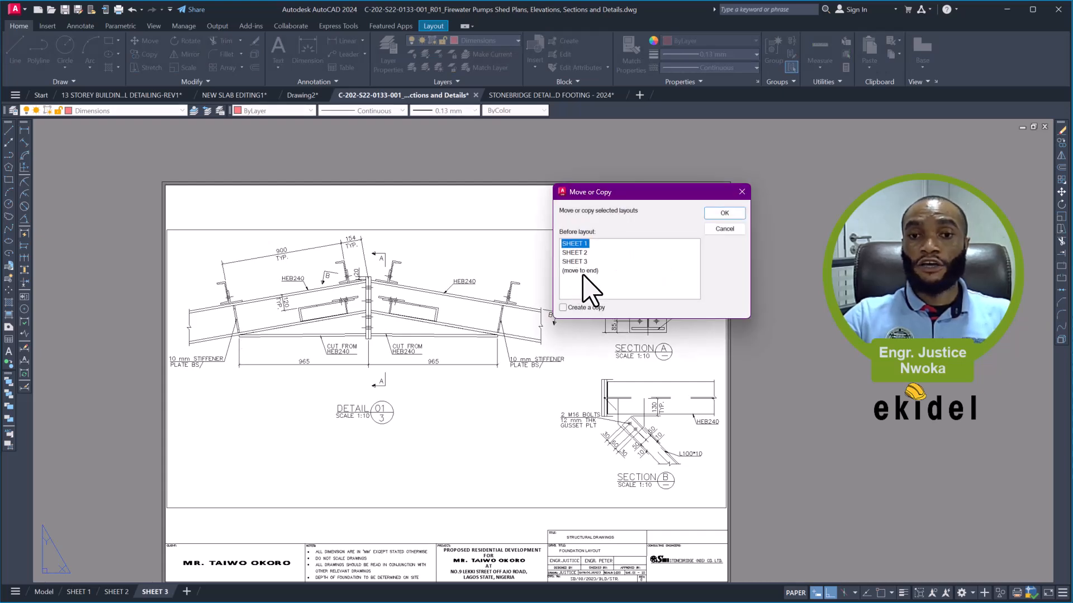
click(582, 264)
click(585, 274)
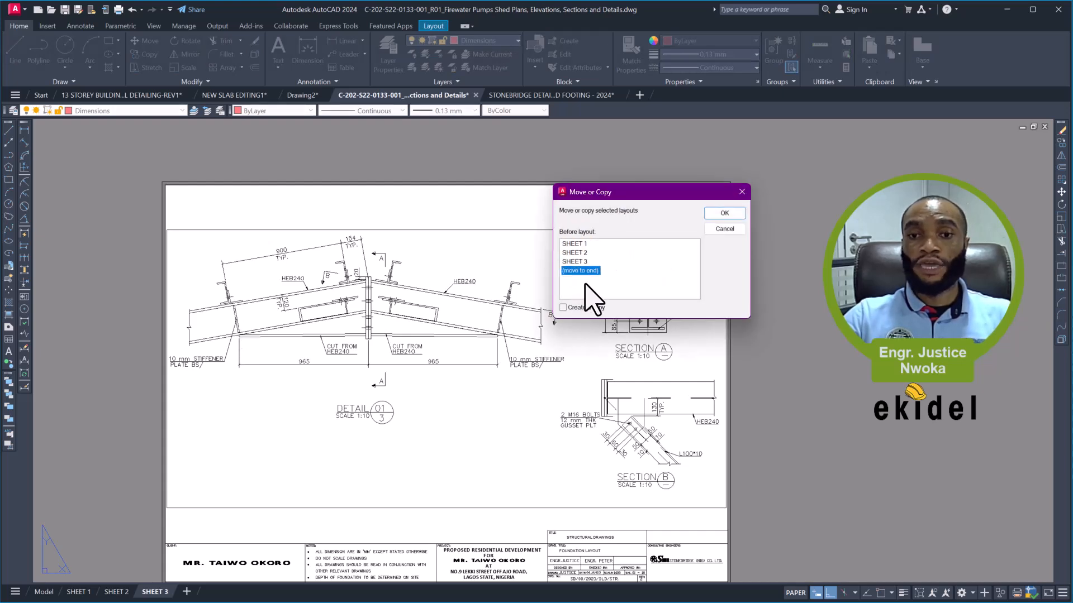
click(585, 308)
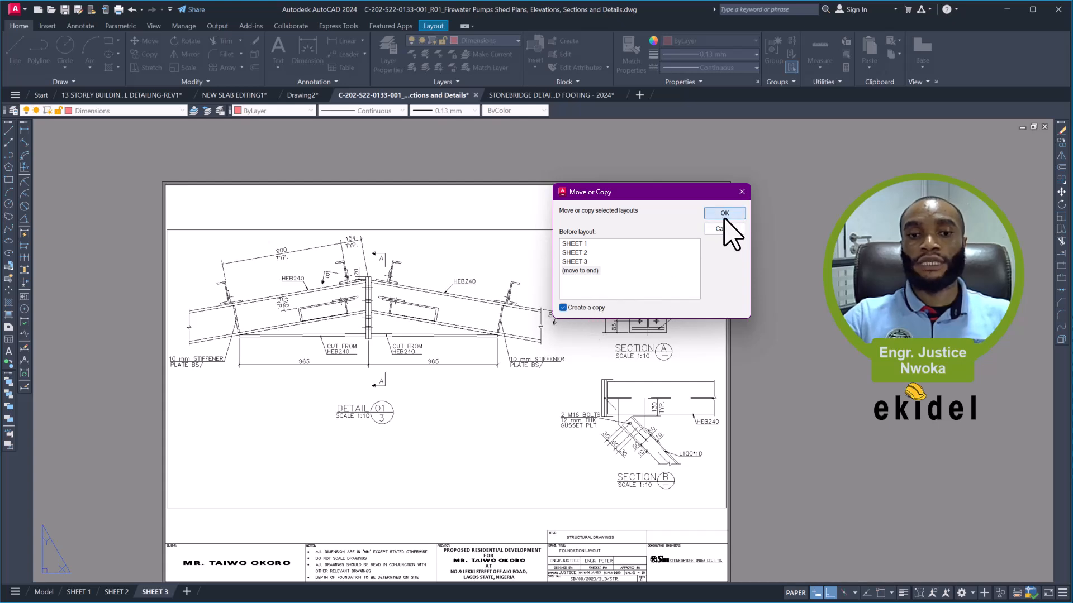
click(724, 215)
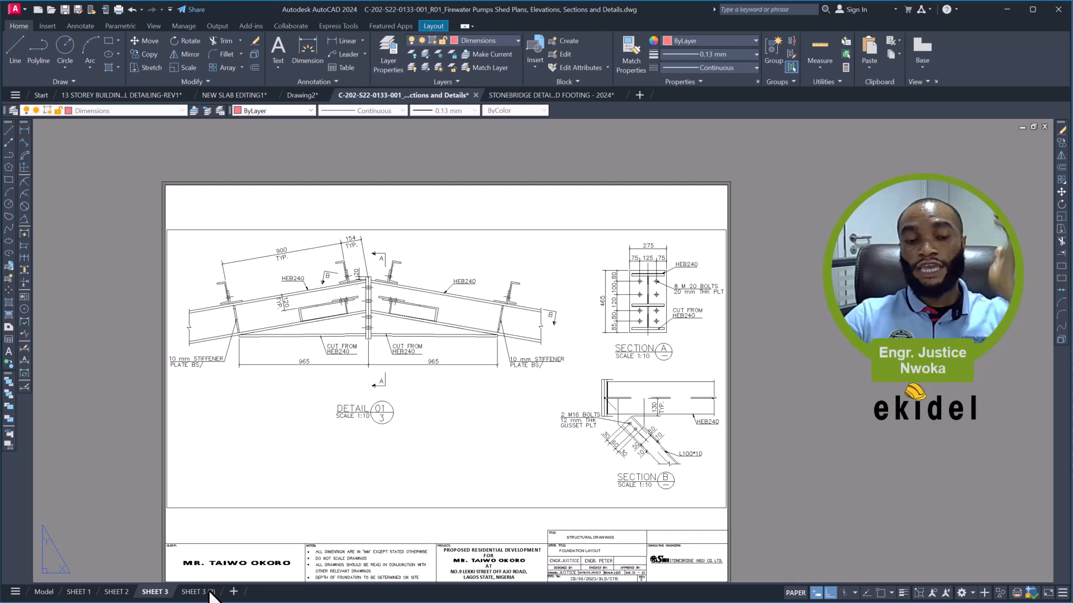
- Open the copied layout and rename it SHEET 4
click(210, 593)
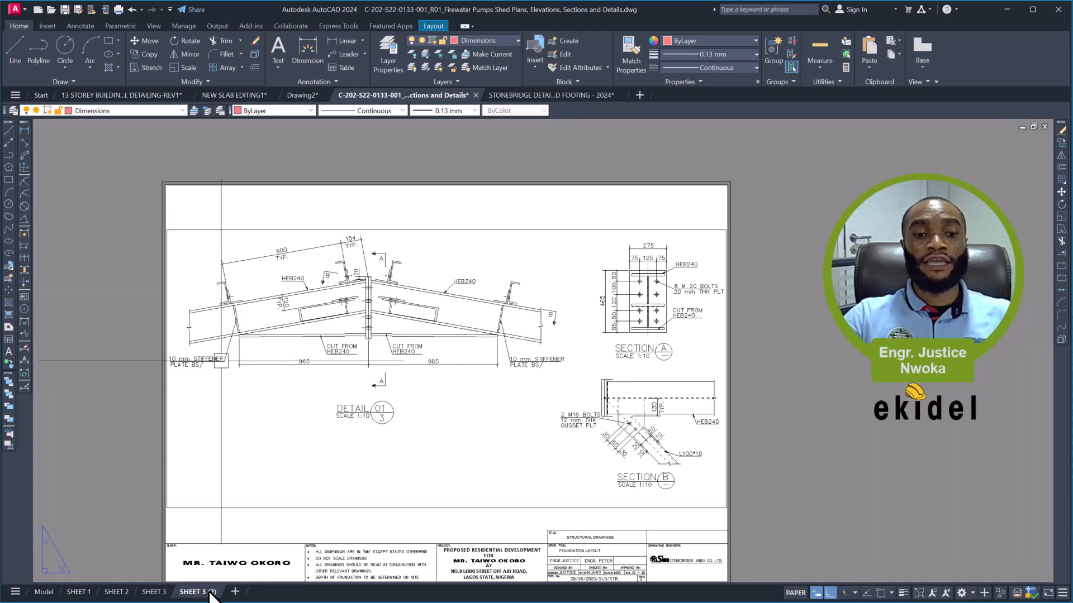
right_click(211, 594)
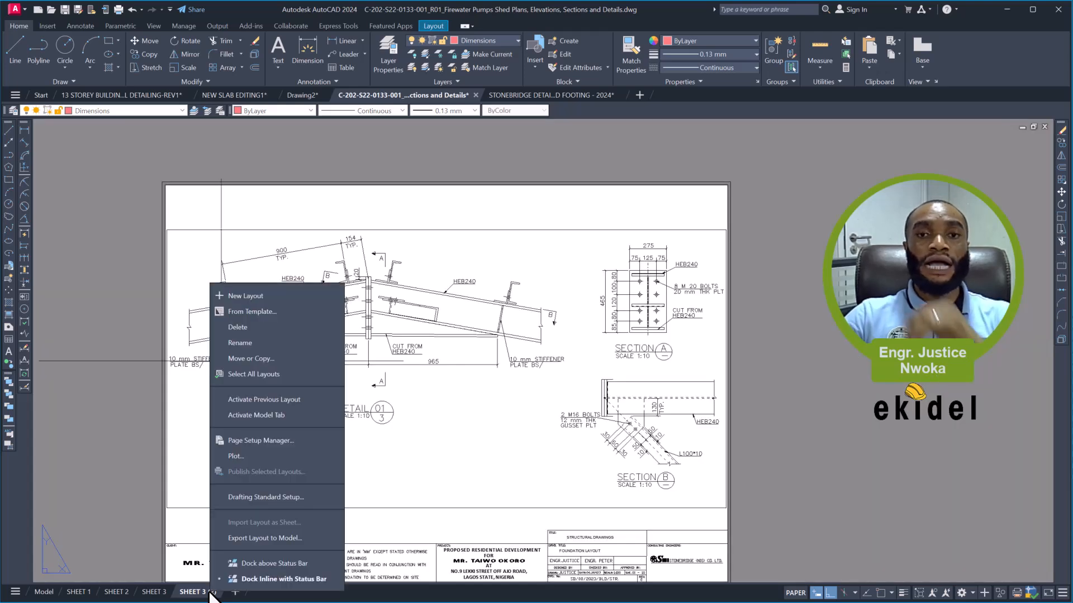
click(275, 346)
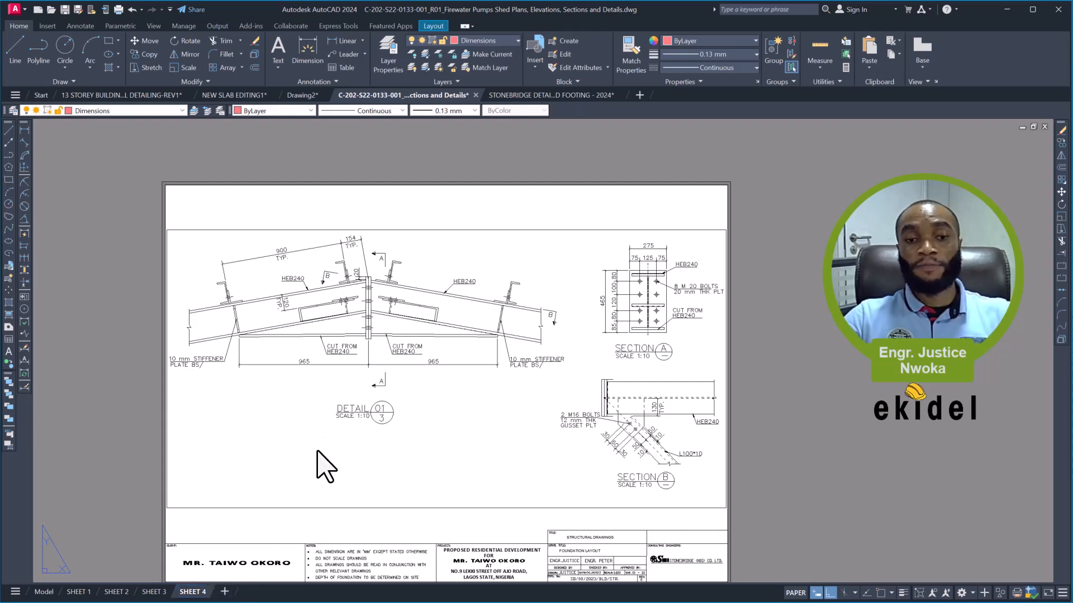
- Unlock the display of the Detail 01 viewport on SHEET 4
click(446, 230)
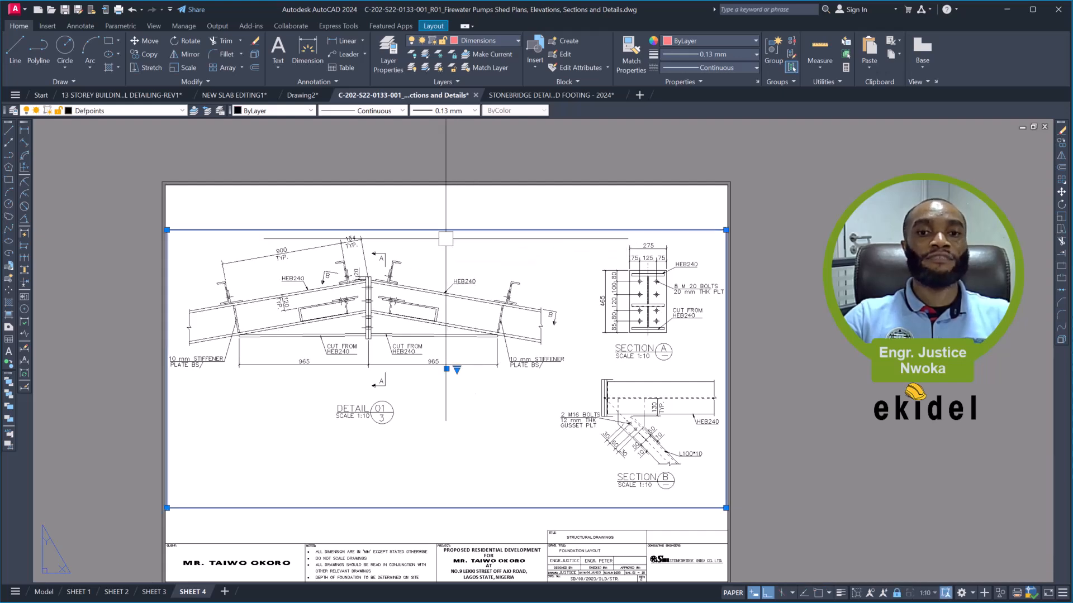
right_click(459, 223)
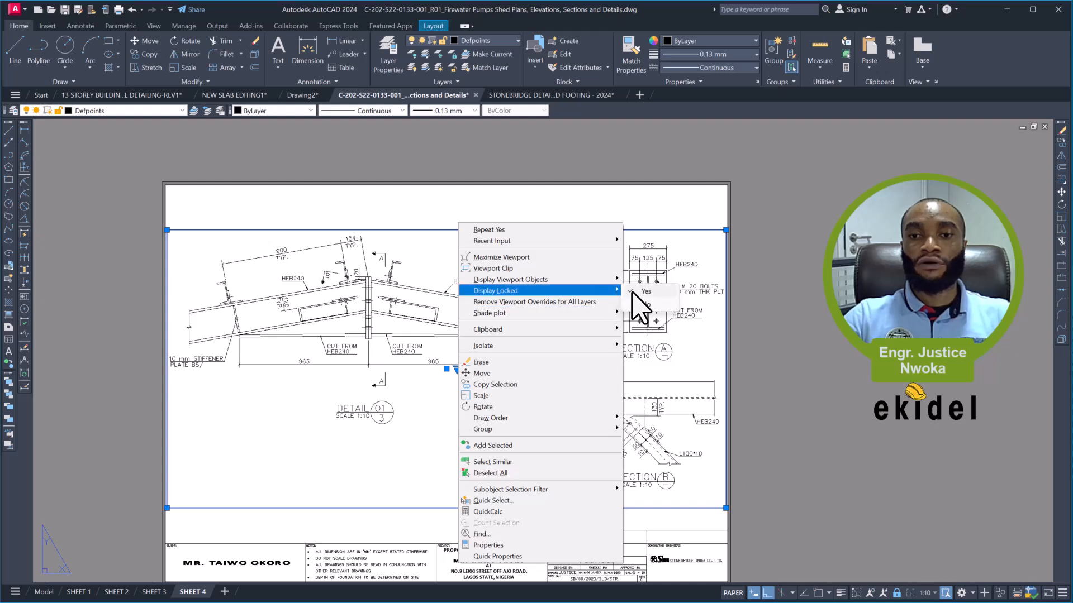
click(645, 304)
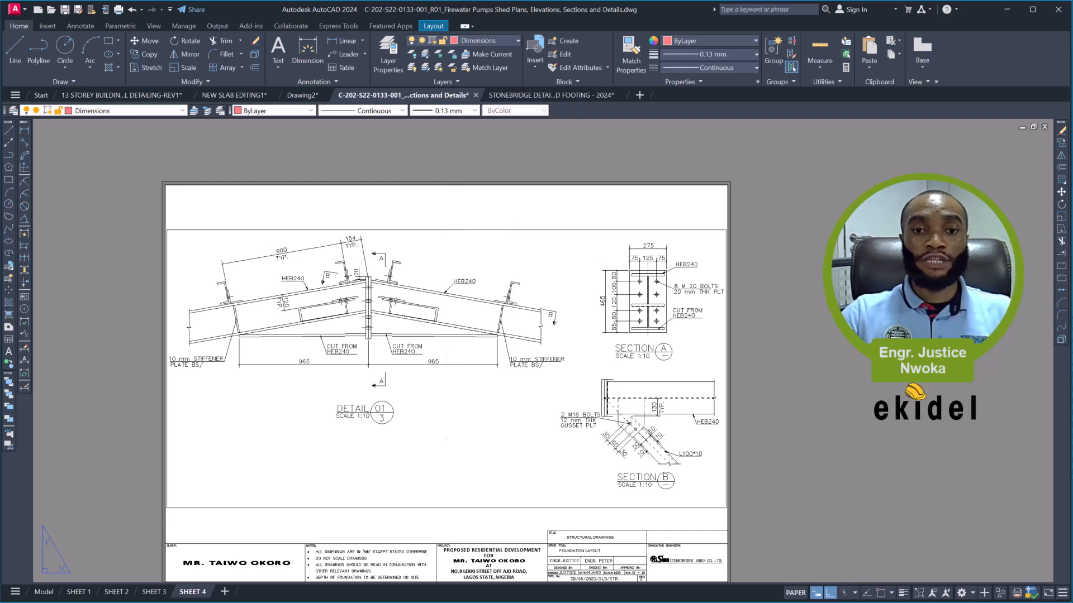
- Shift the model view inside the viewport to Detail 04 and Section G, keeping the 1:10 scale, and return to paper space
double_click(445, 257)
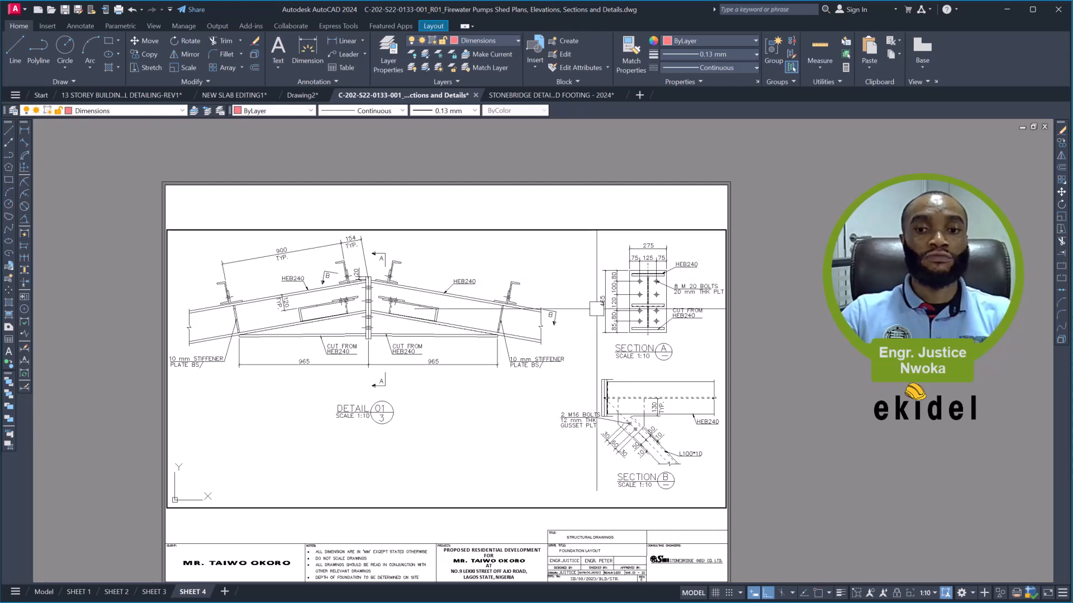
mouse_move(615, 309)
middle_down()
mouse_move(359, 283)
mouse_move(178, 280)
mouse_move(113, 312)
mouse_move(106, 347)
mouse_move(24, 330)
mouse_move(28, 316)
middle_up()
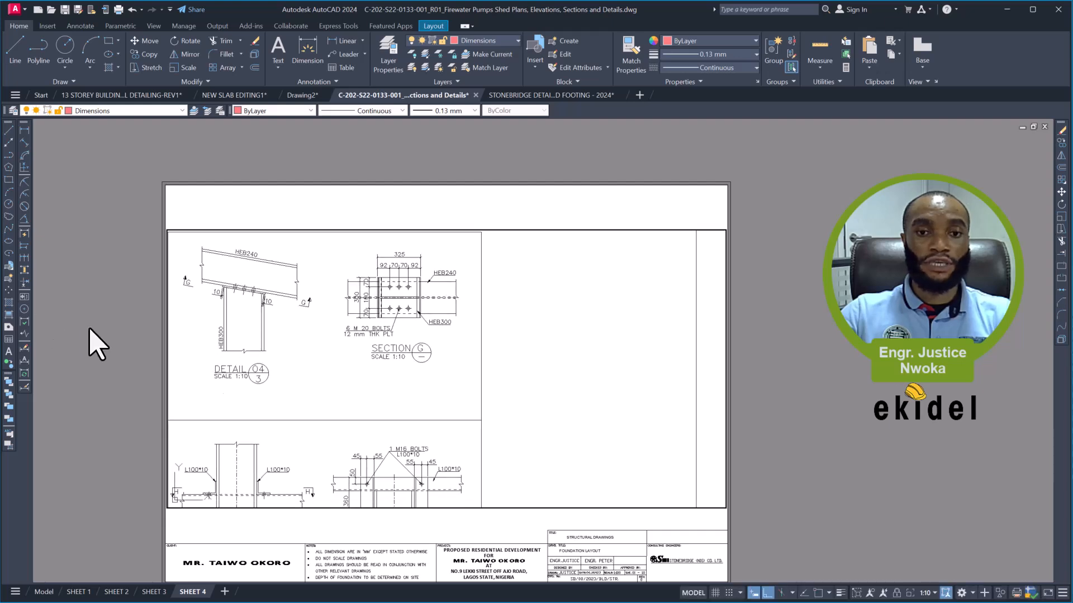
double_click(747, 370)
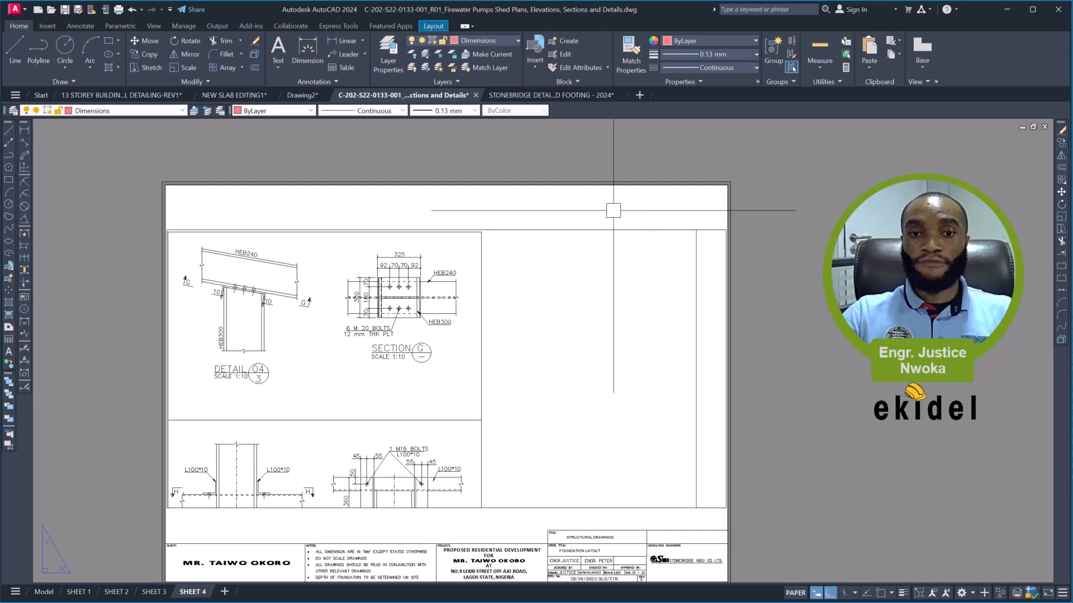
- Pull in the viewport's right edge and lower its upper edge to crop out the frame lines around Detail 04 and Section G
click(607, 230)
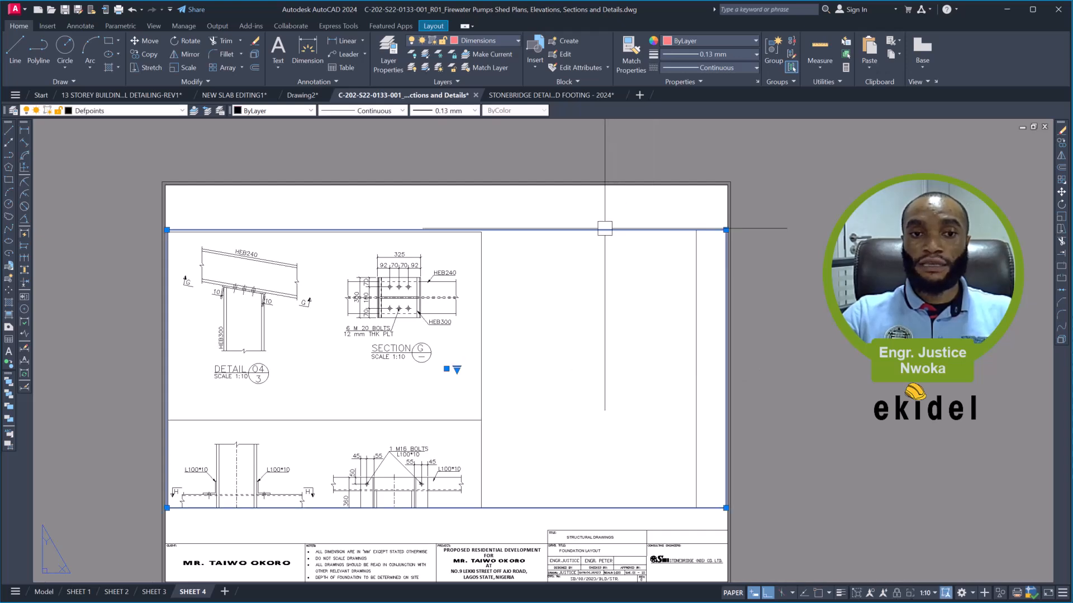
click(726, 230)
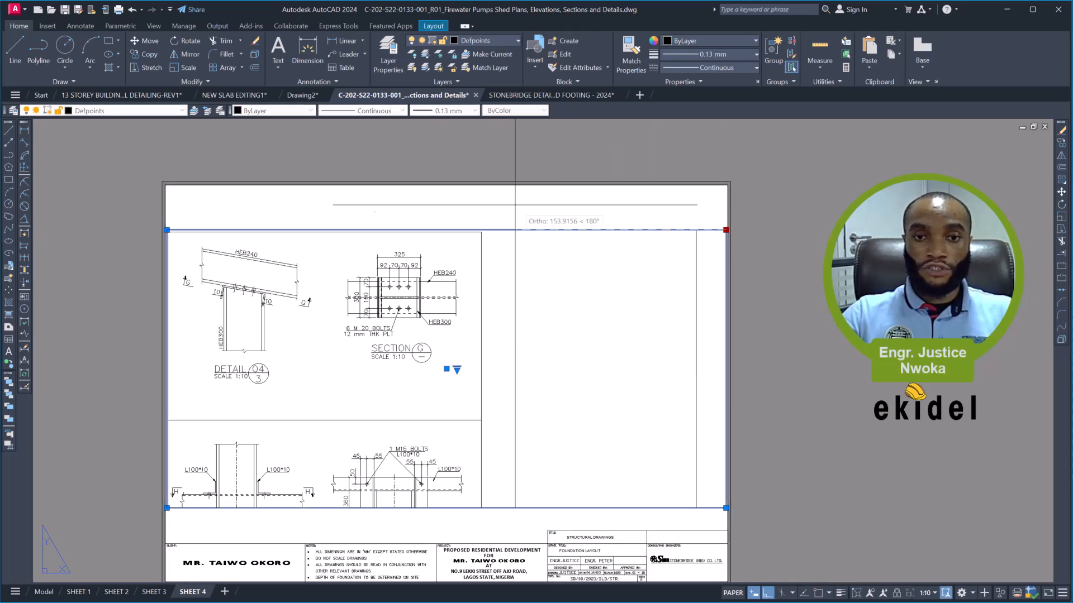
click(475, 230)
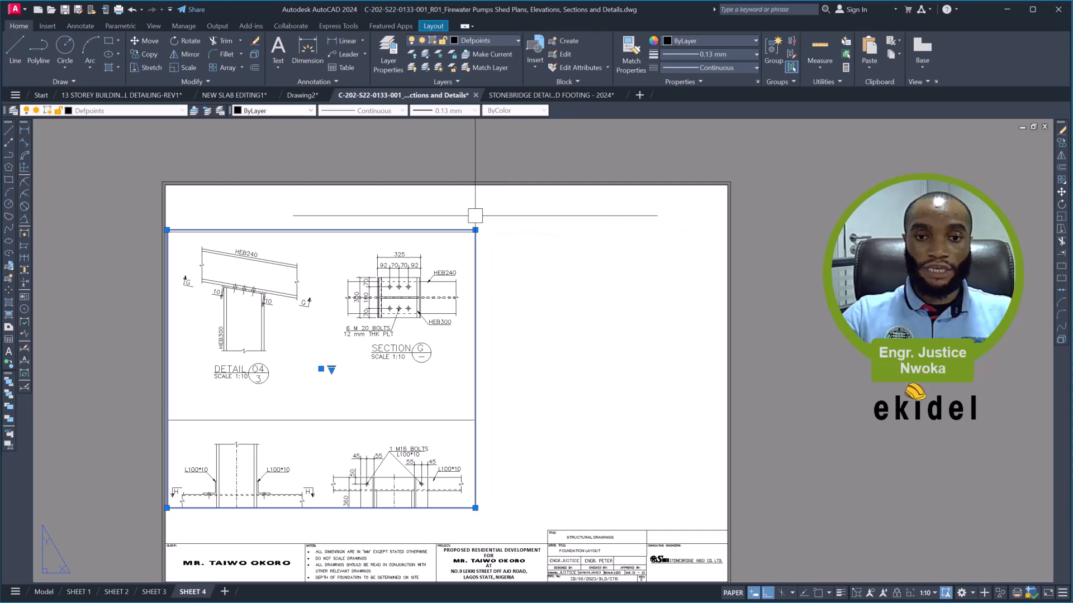
scroll(475, 230, up, 5)
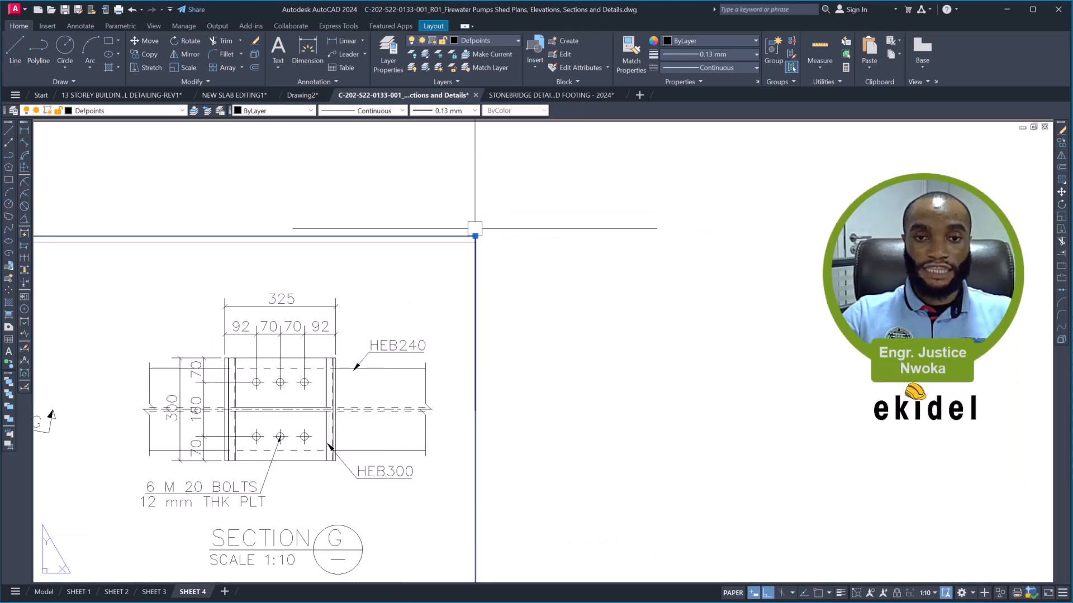
click(475, 236)
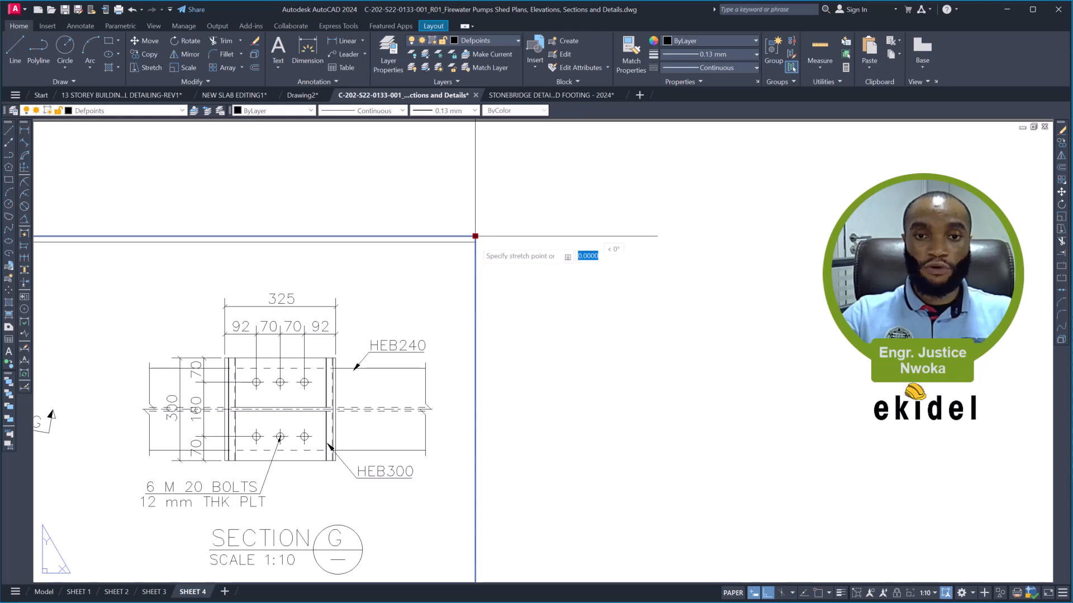
click(475, 257)
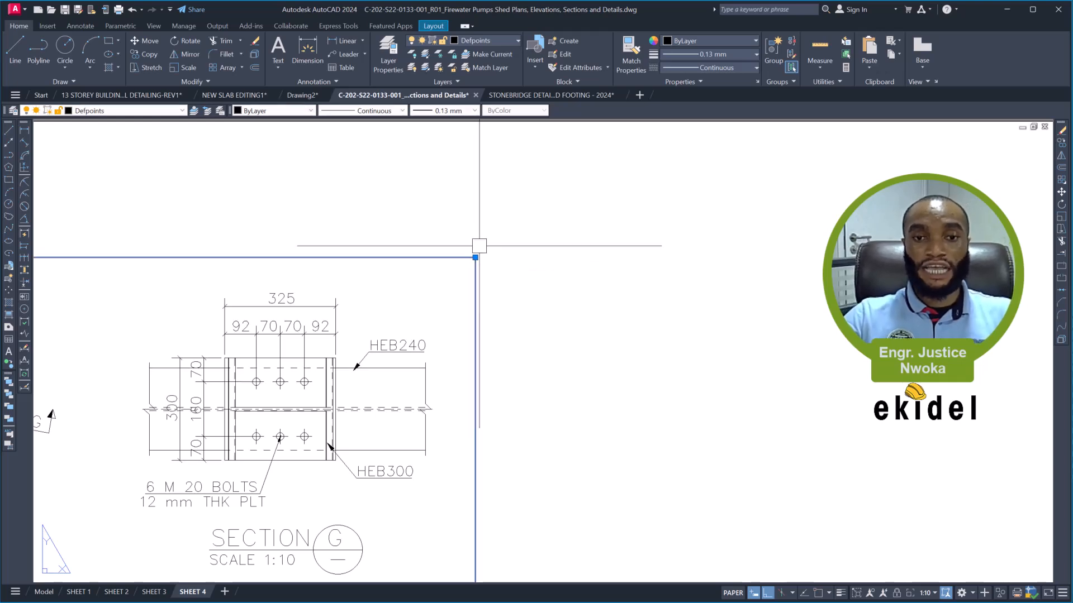
- Raise the viewport's lower edge to just beneath the Detail 04 title, cropping out Detail 05, and deselect the viewport
scroll(479, 239, down, 5)
click(500, 402)
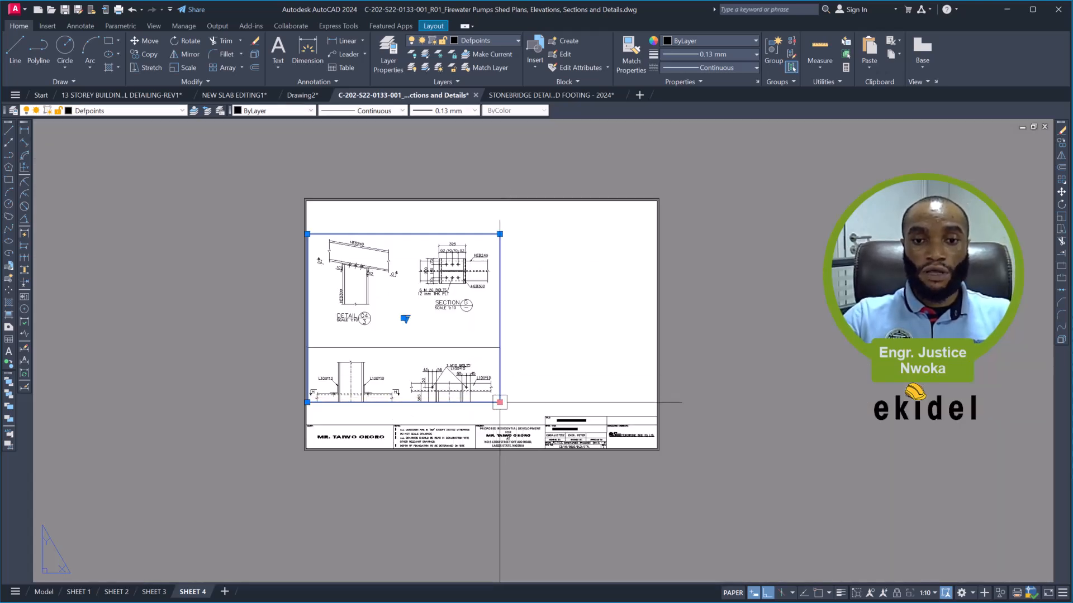
click(508, 334)
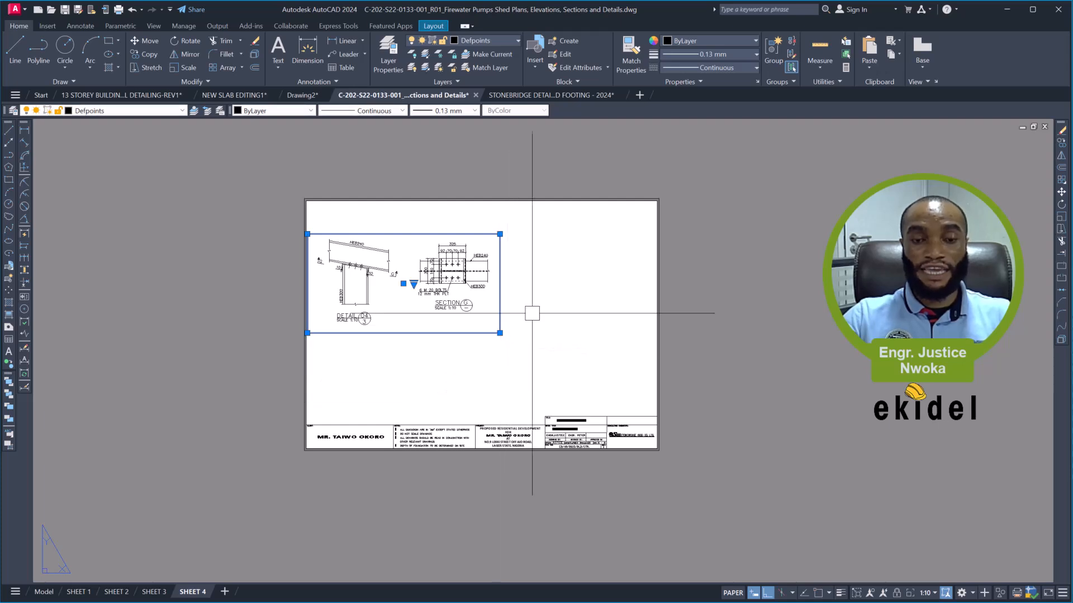
key(Escape)
key(Escape)
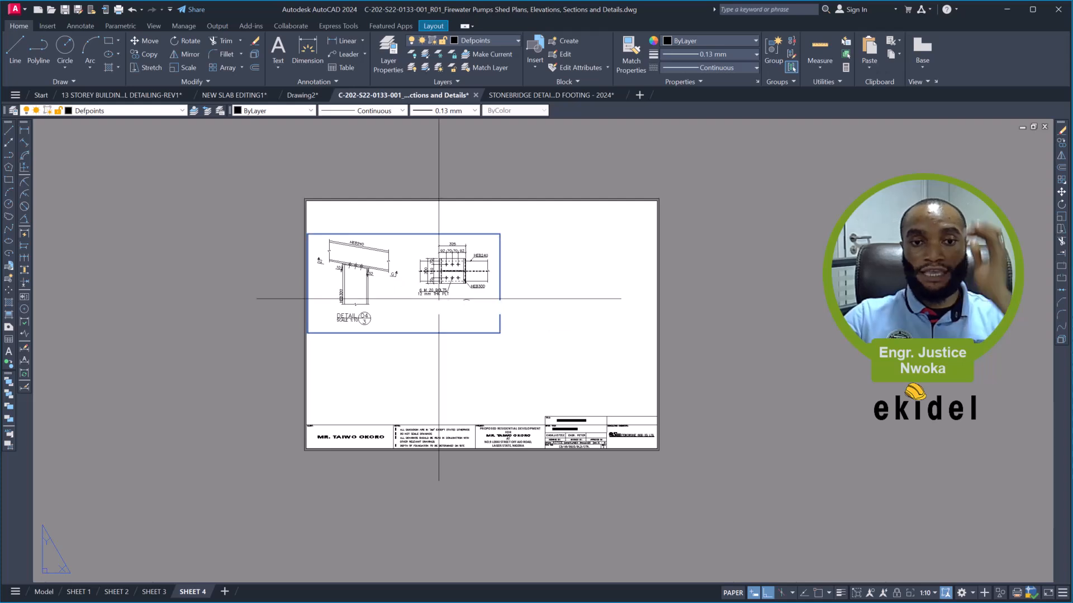
- Copy the Detail 04 viewport into the empty space beneath it, just above the title block
click(391, 264)
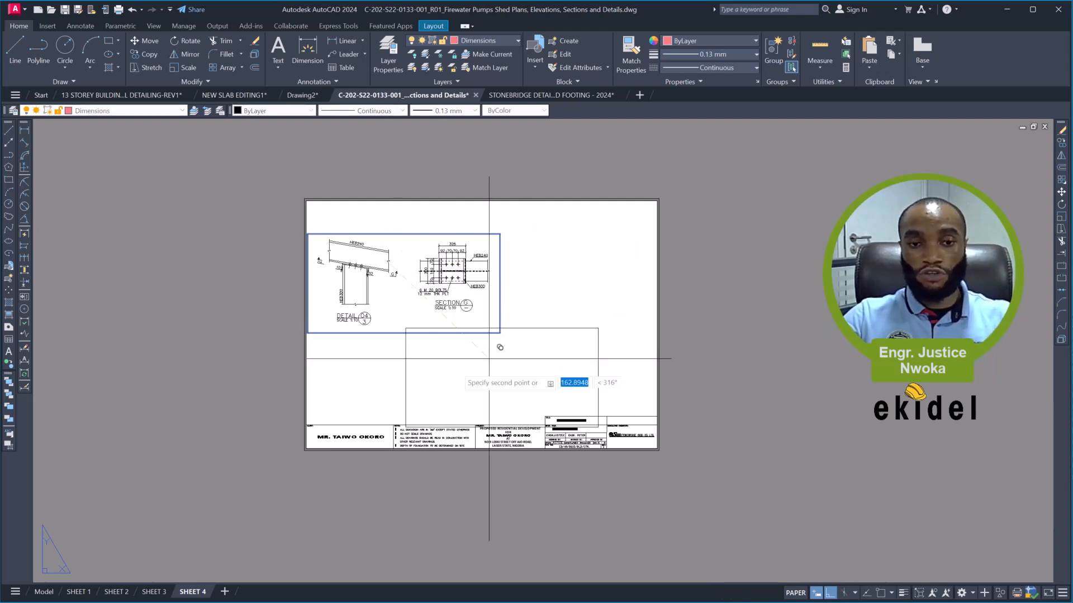
scroll(388, 357, up, 2)
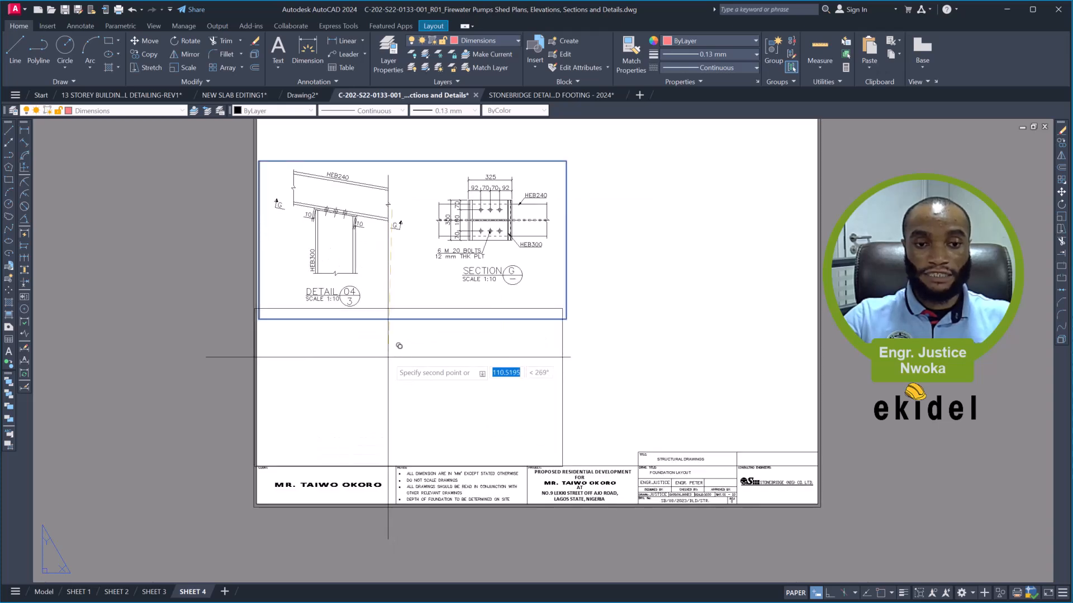
click(414, 342)
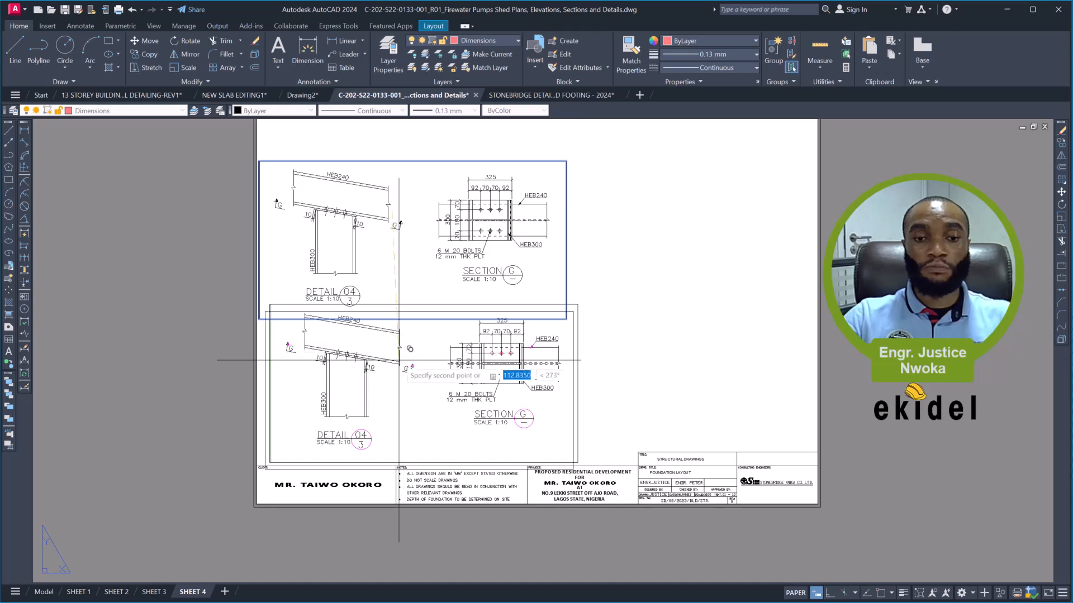
- Move the original Detail 04 viewport straight up with Ortho on, close to the sheet's top border and clear of the copy
click(441, 164)
text(m)
key(space)
middle_drag(445, 189, 435, 282)
click(430, 259)
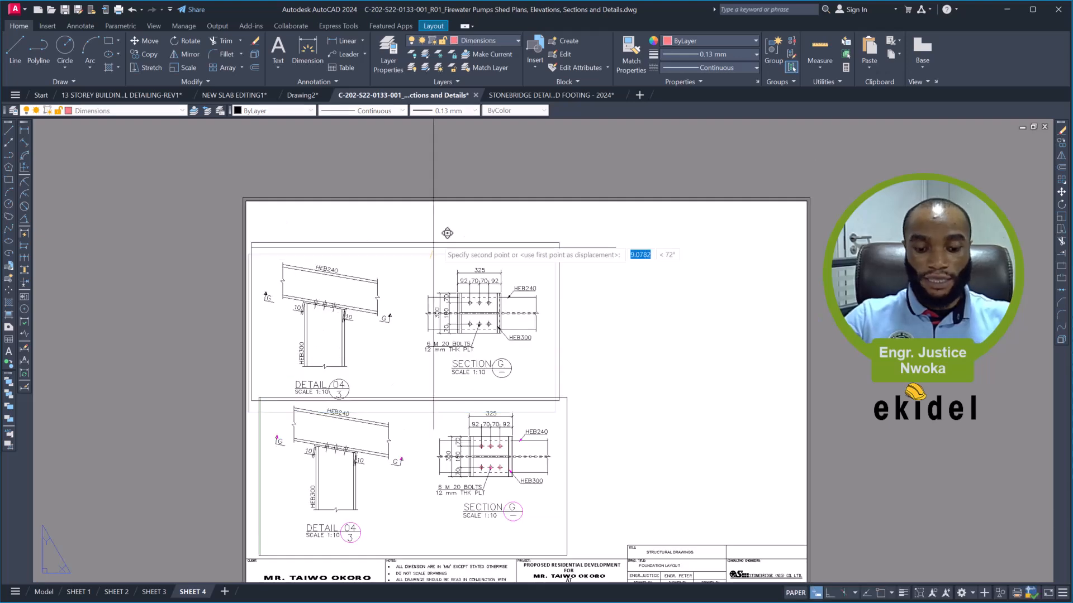
key(F8)
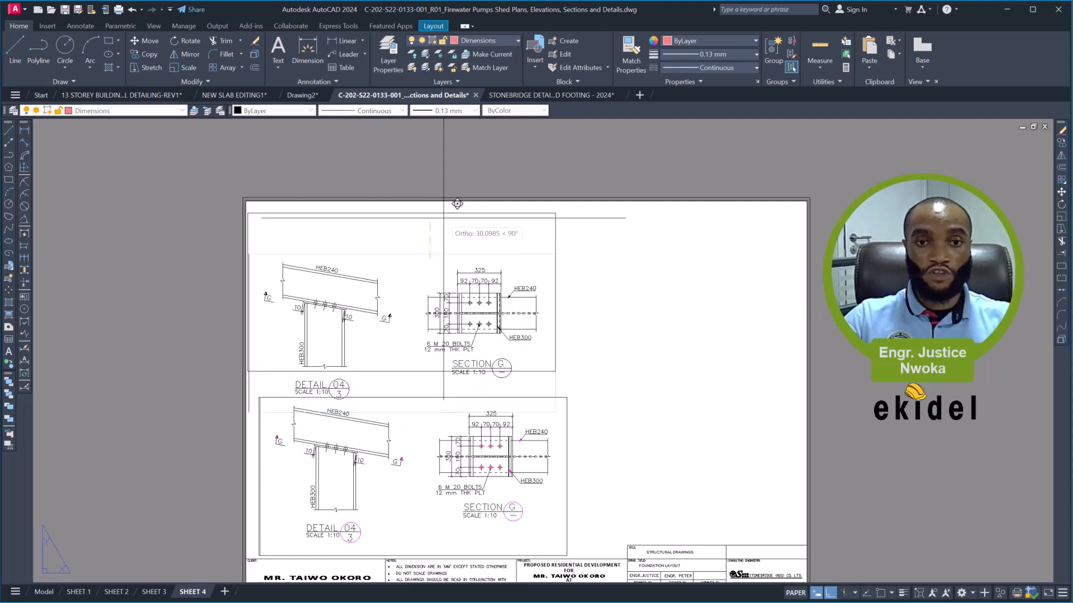
click(439, 214)
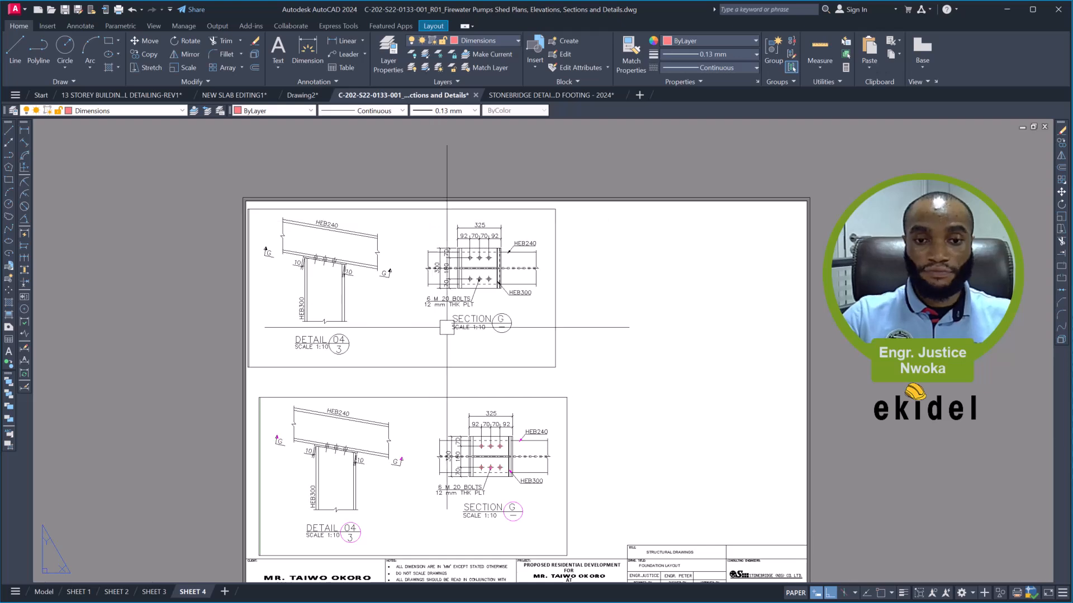
- Bring Detail 05 into view in the copied lower viewport and set its zoom scale to 1/10XP
middle_drag(439, 350, 456, 243)
key(Escape)
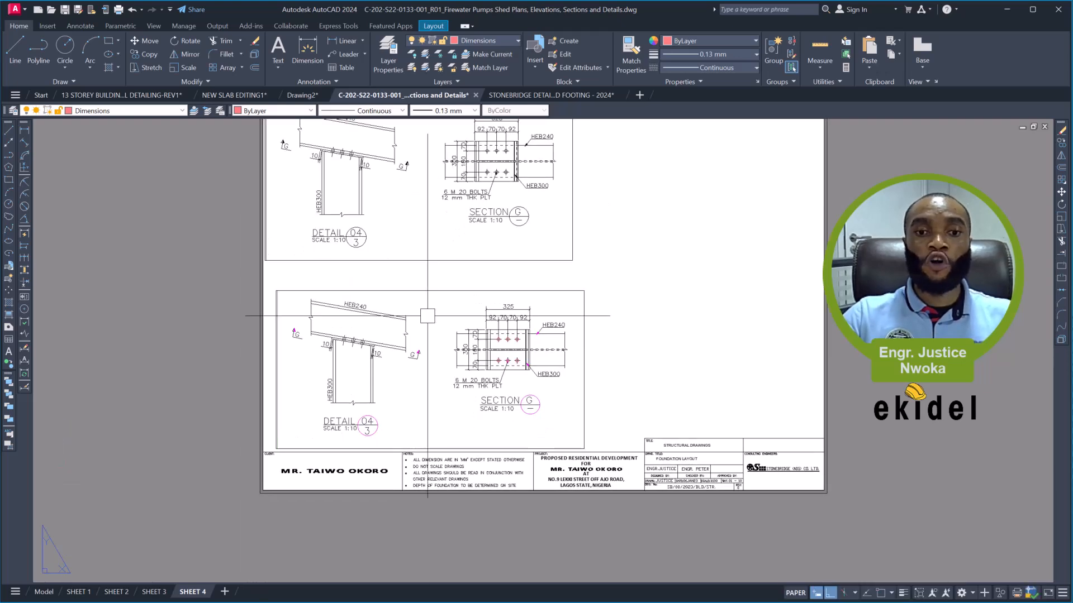
double_click(438, 314)
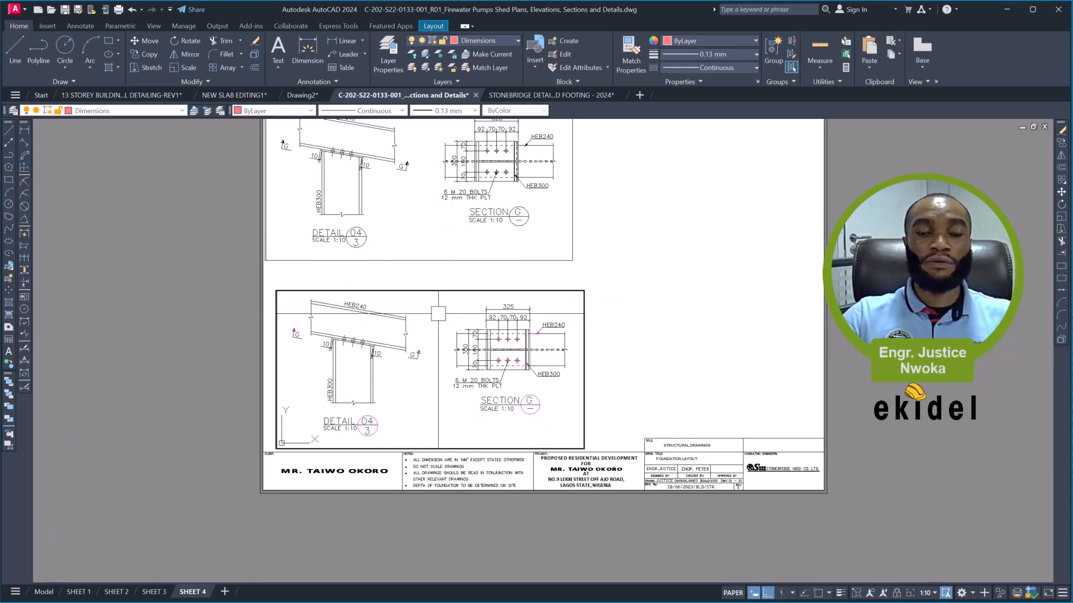
scroll(467, 362, down, 4)
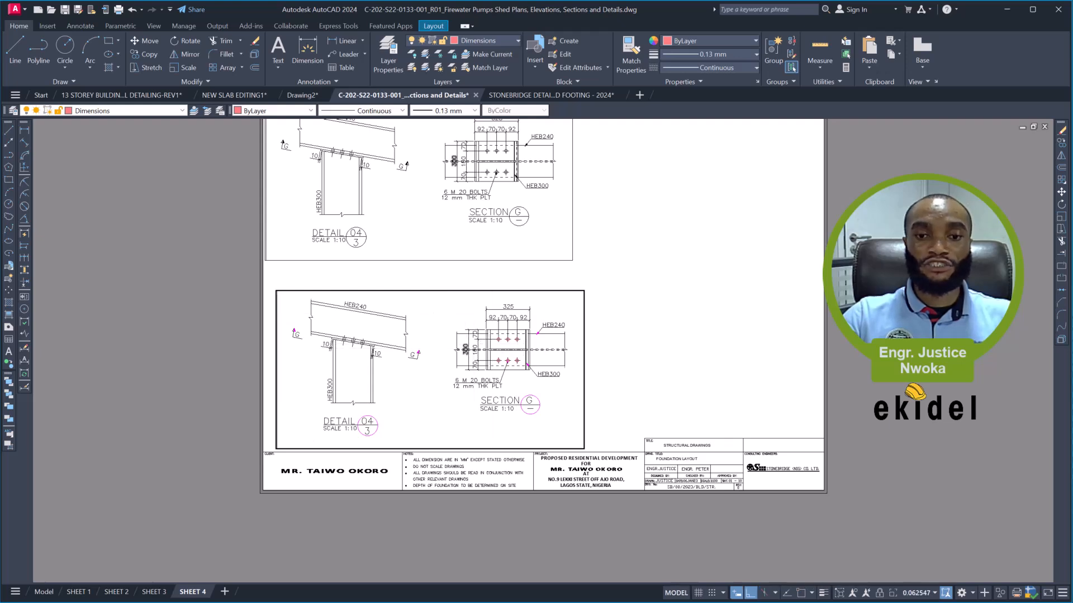
middle_drag(467, 362, 458, 341)
middle_drag(454, 382, 449, 378)
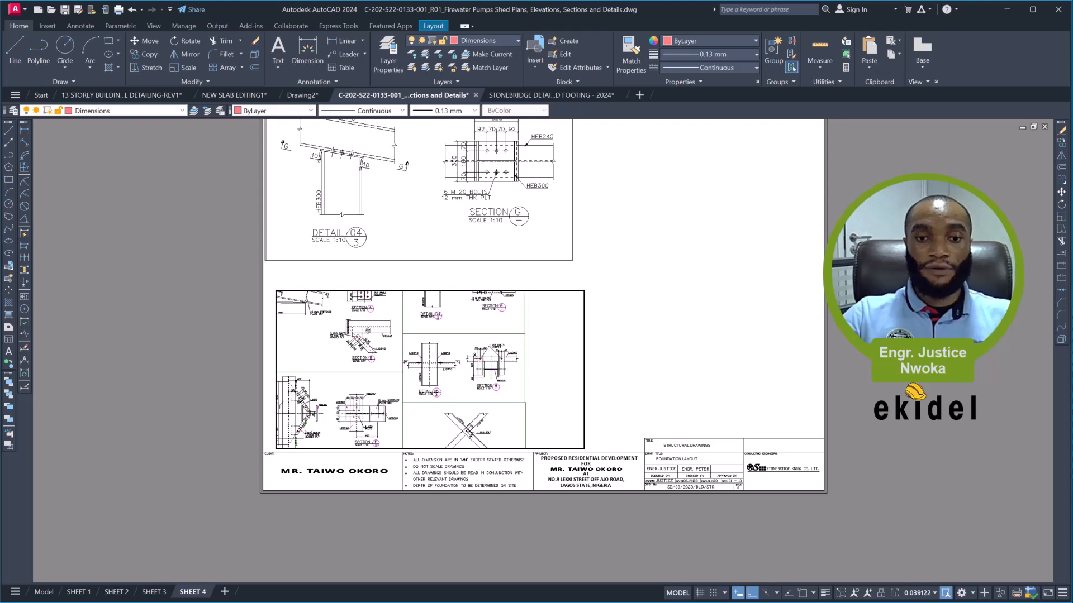
key(Return)
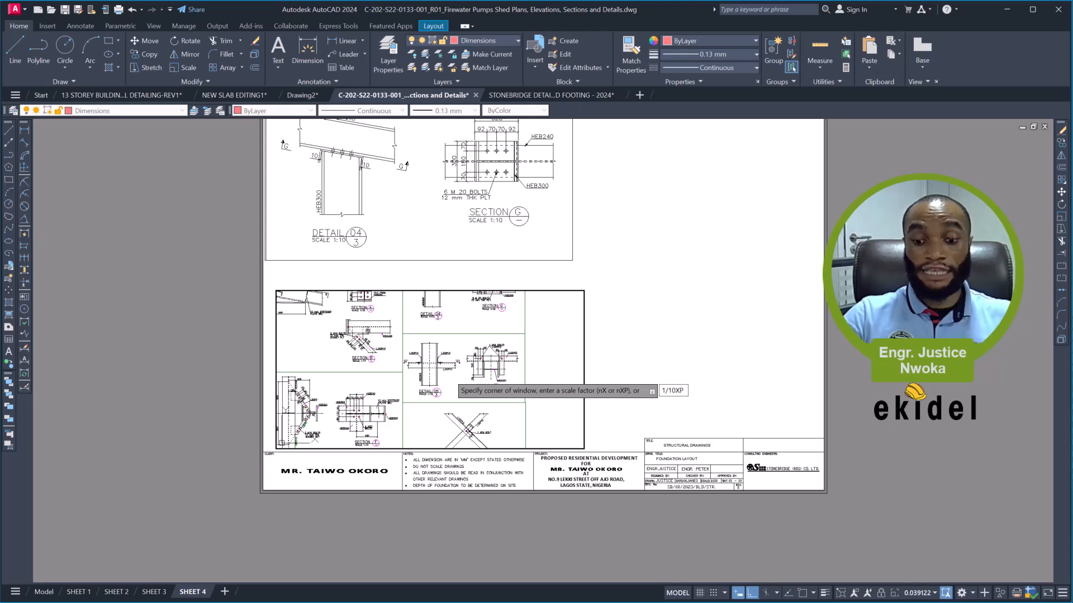
key(Return)
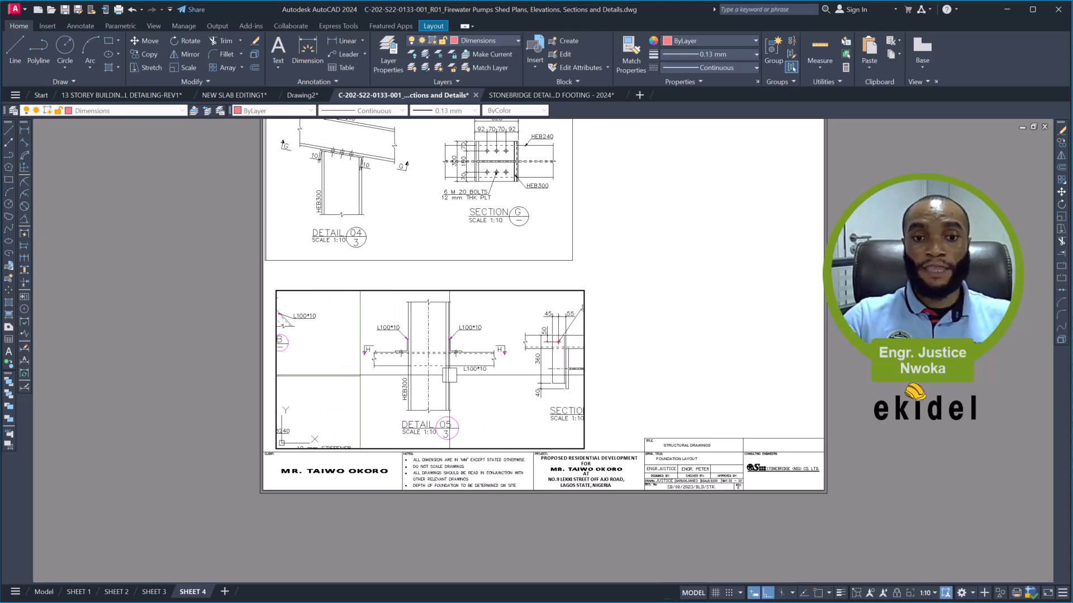
- Centre Detail 05 and Section H in the lower viewport, return to paper space, and pull the viewport's left edge slightly inward
middle_drag(467, 349, 396, 350)
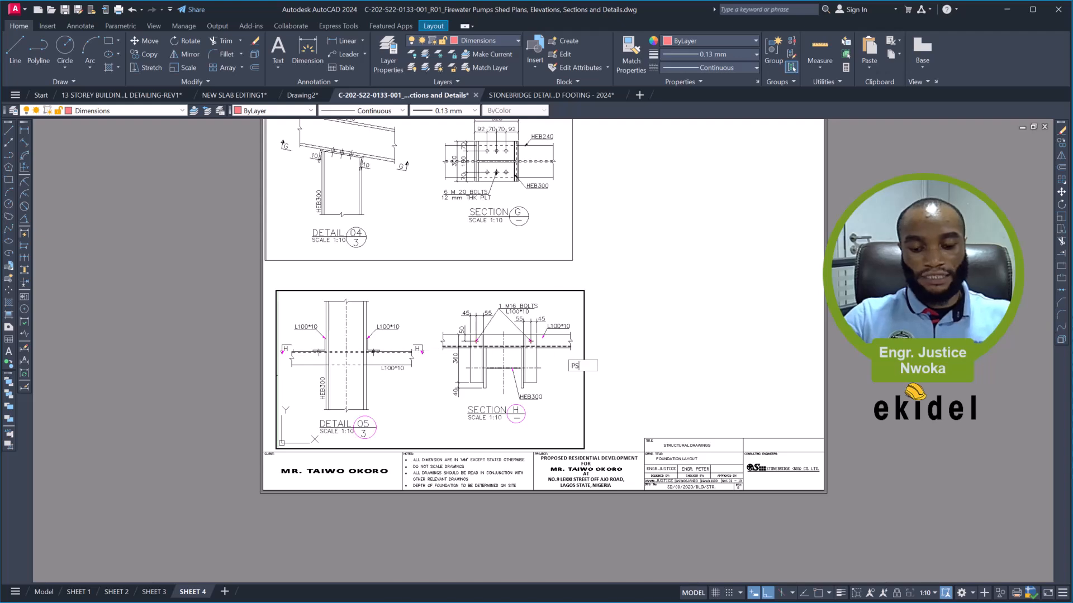
key(Return)
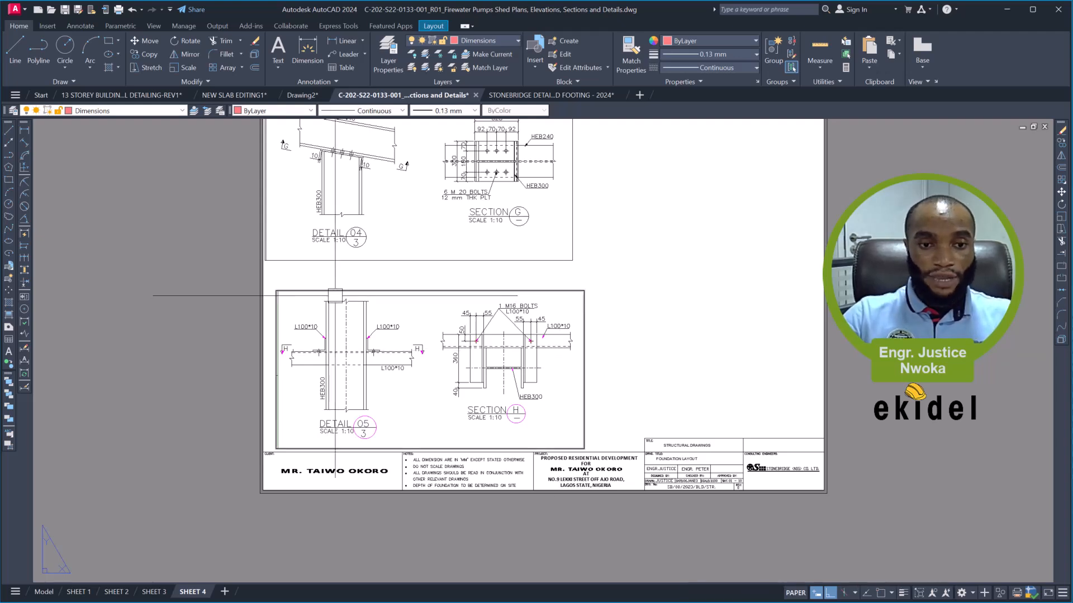
scroll(318, 288, up, 2)
click(263, 287)
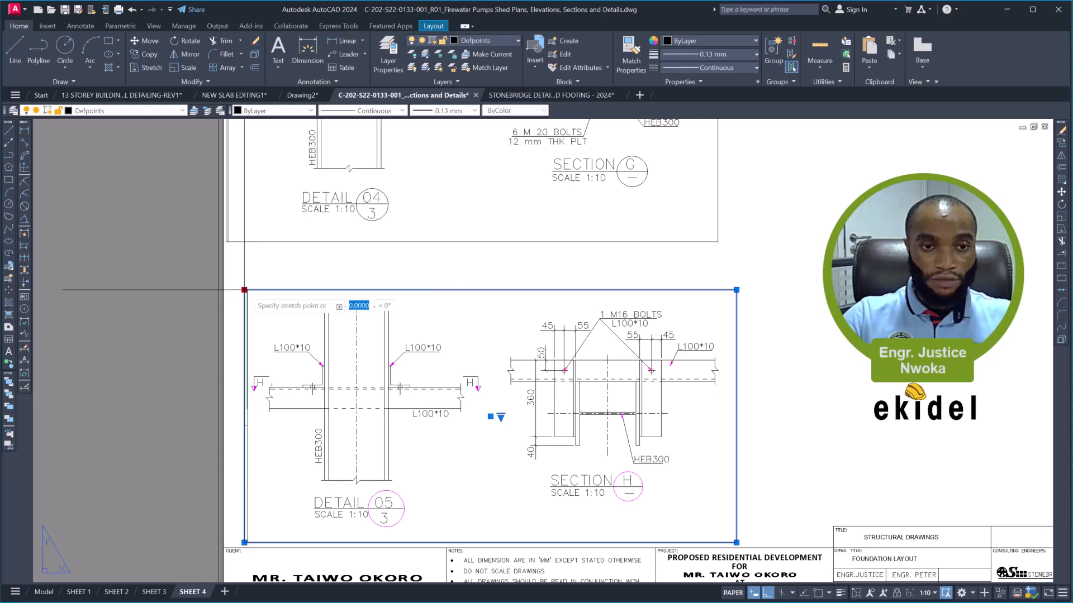
scroll(244, 290, up, 2)
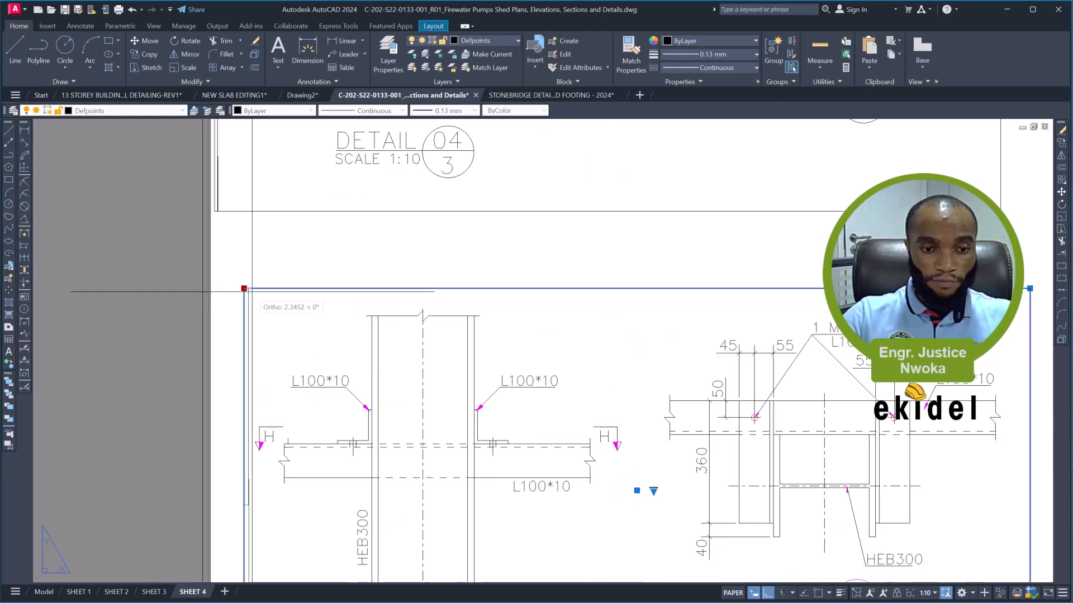
scroll(244, 289, down, 4)
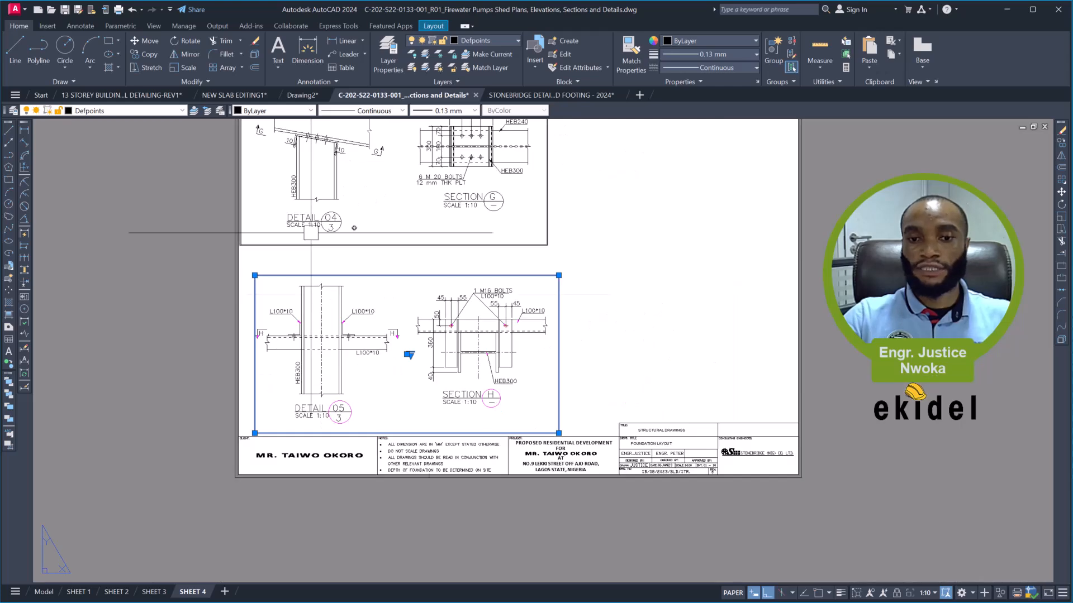
key(Escape)
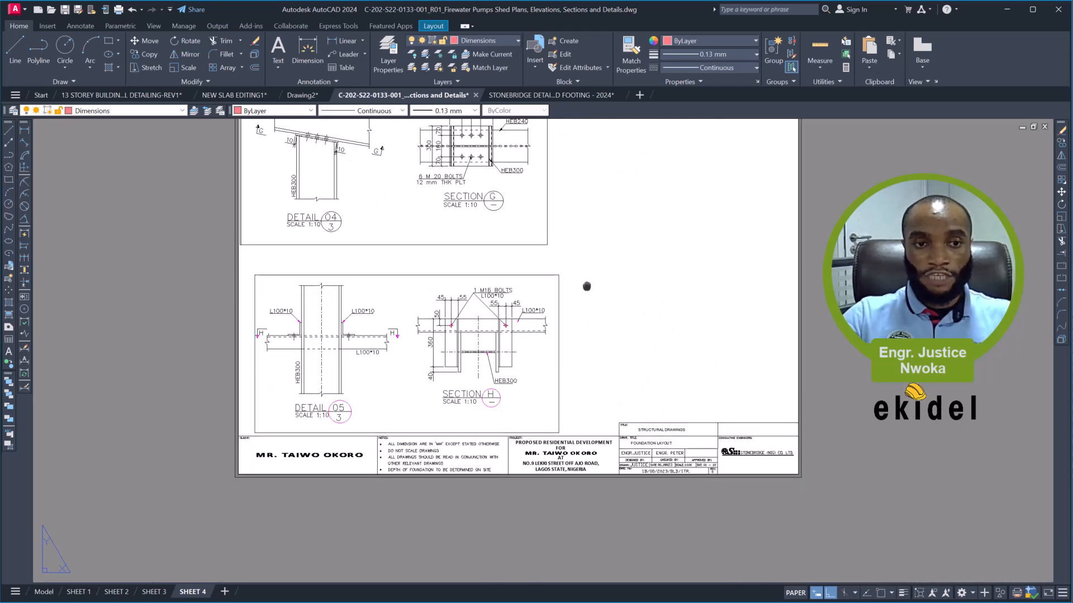
- Pull the Detail 04 viewport's left edge inward, clear of the sheet border, and deselect the viewport
middle_drag(587, 285, 633, 429)
scroll(287, 232, up, 4)
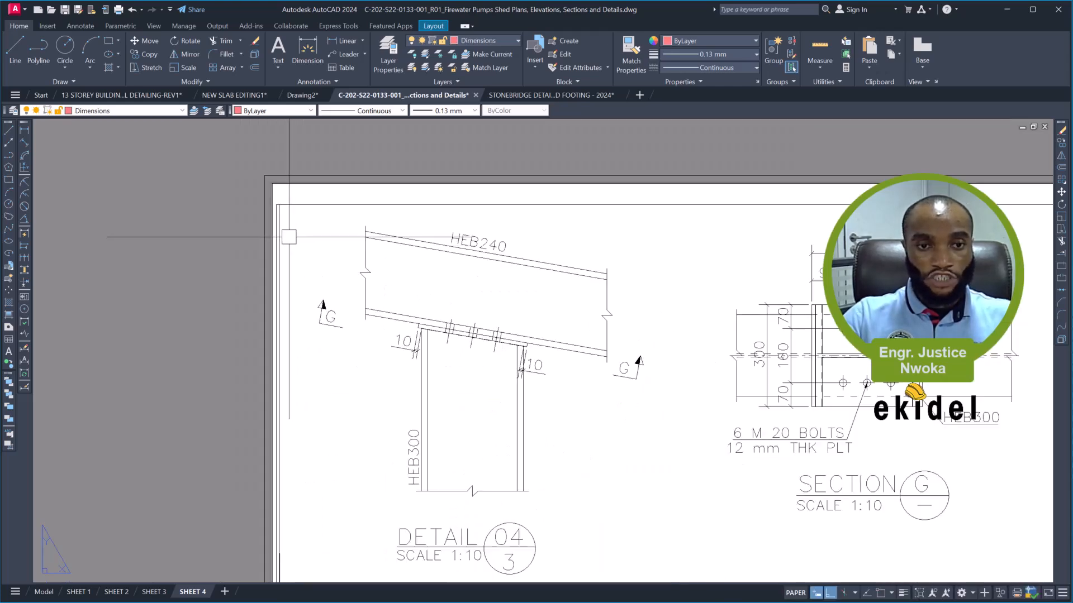
scroll(279, 231, up, 2)
click(308, 189)
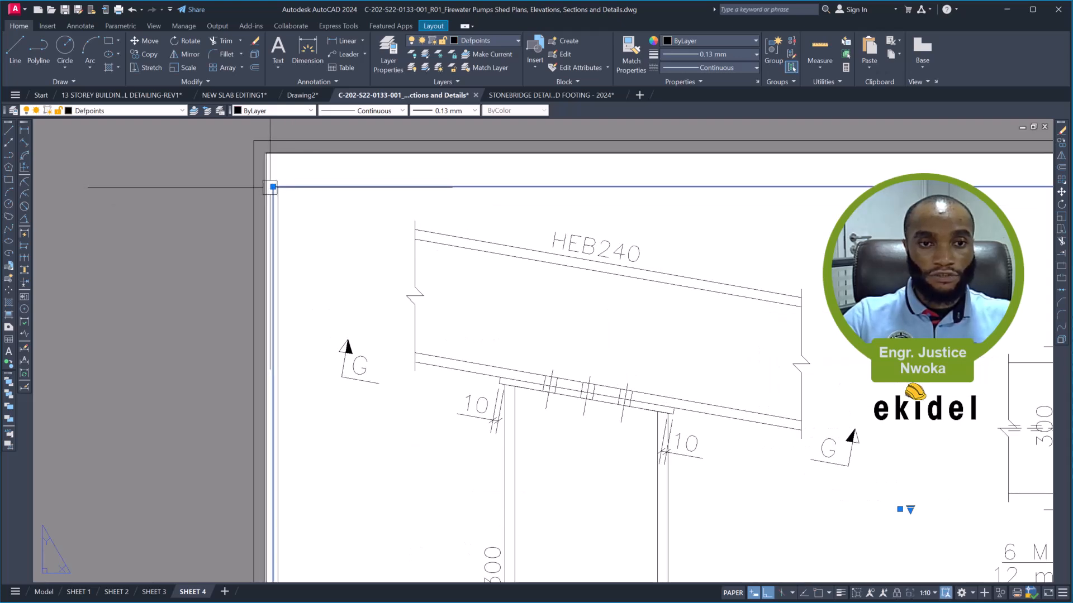
click(305, 186)
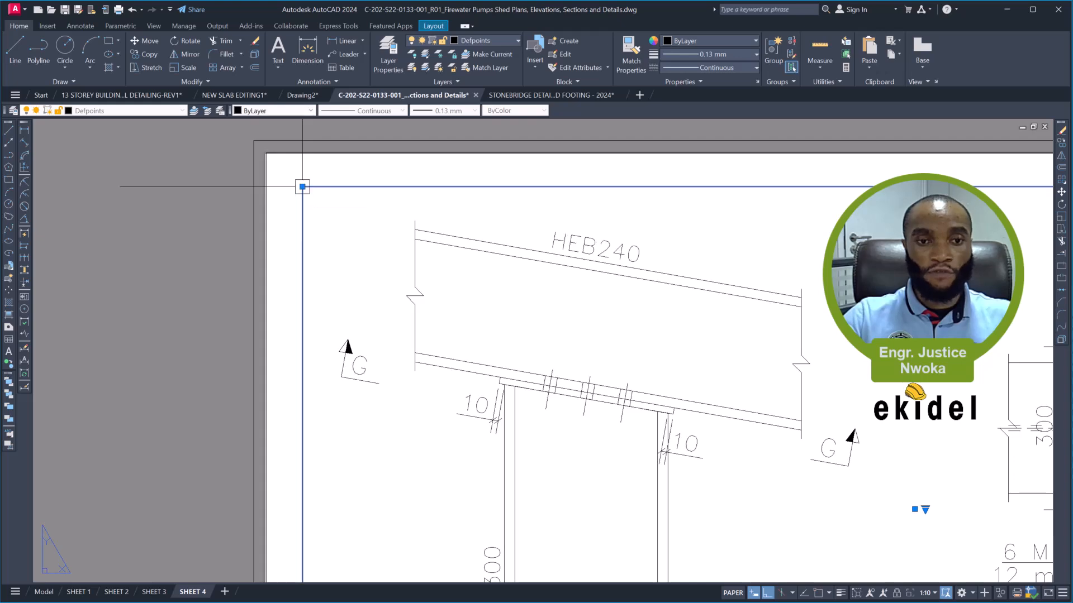
scroll(270, 188, down, 2)
scroll(246, 185, down, 4)
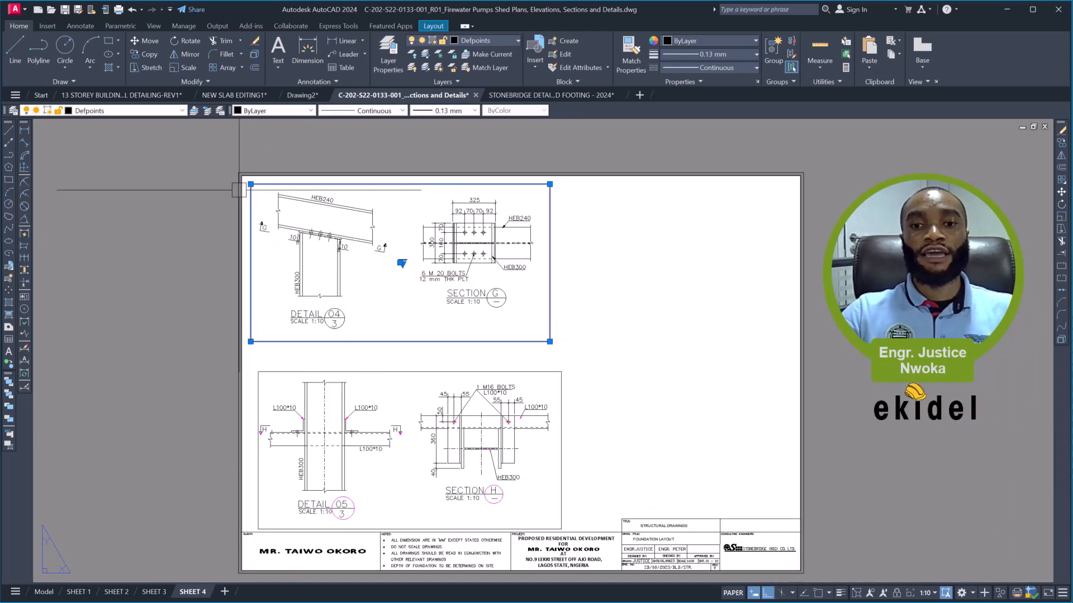
key(Escape)
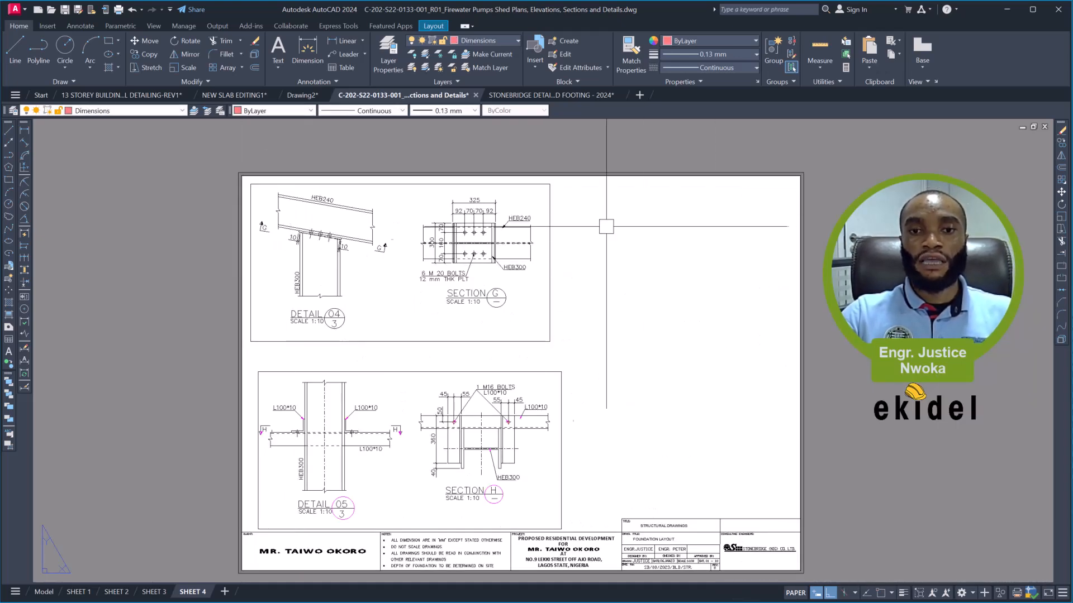
- Copy the Detail 04 viewport horizontally into the empty space on the right half of the sheet
click(551, 261)
text(co)
key(Return)
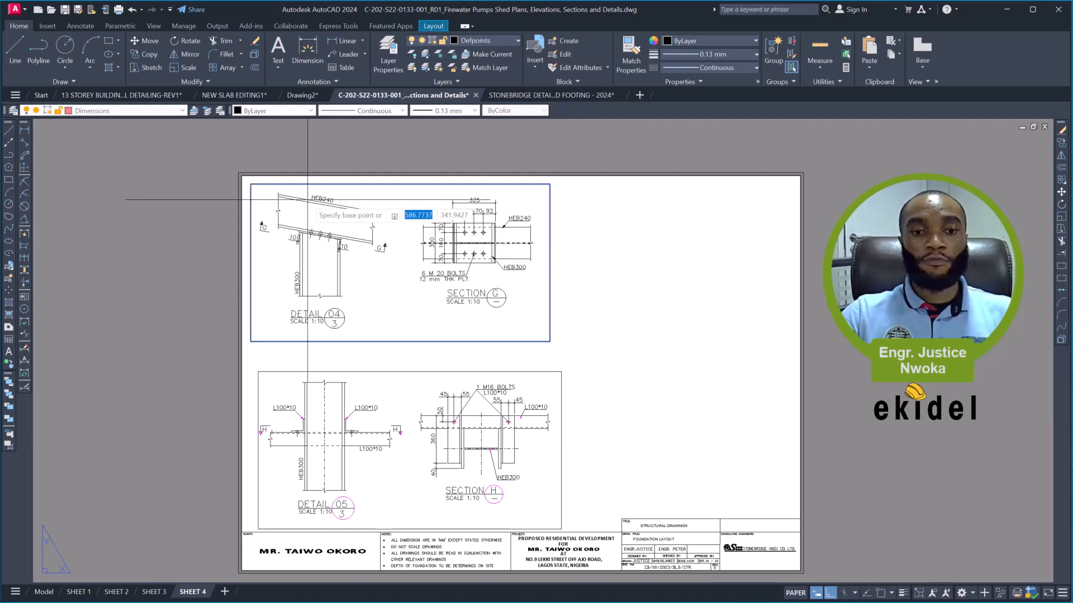
click(308, 200)
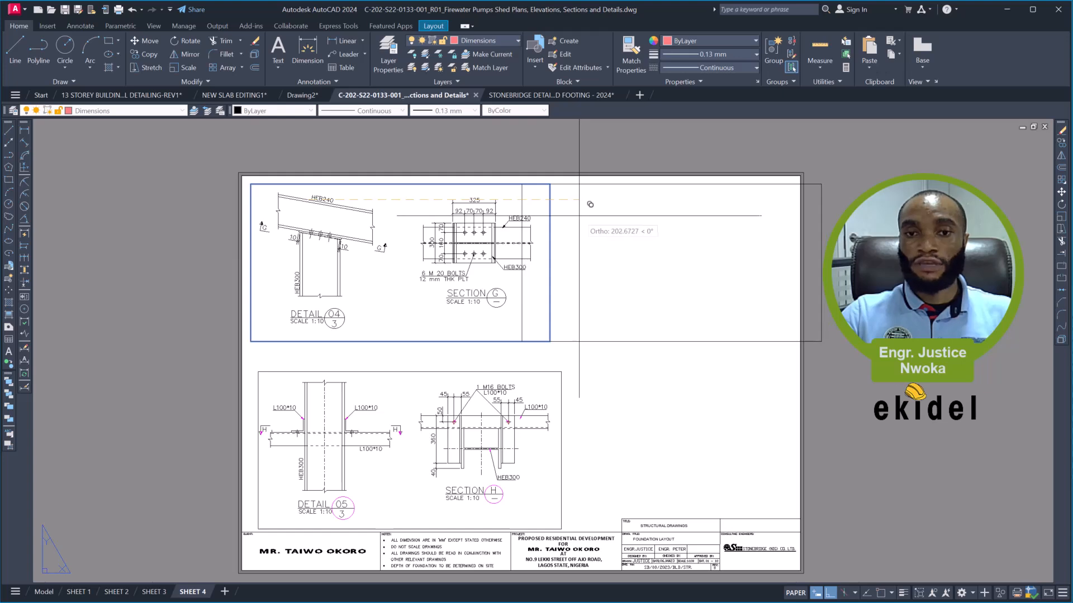
click(617, 217)
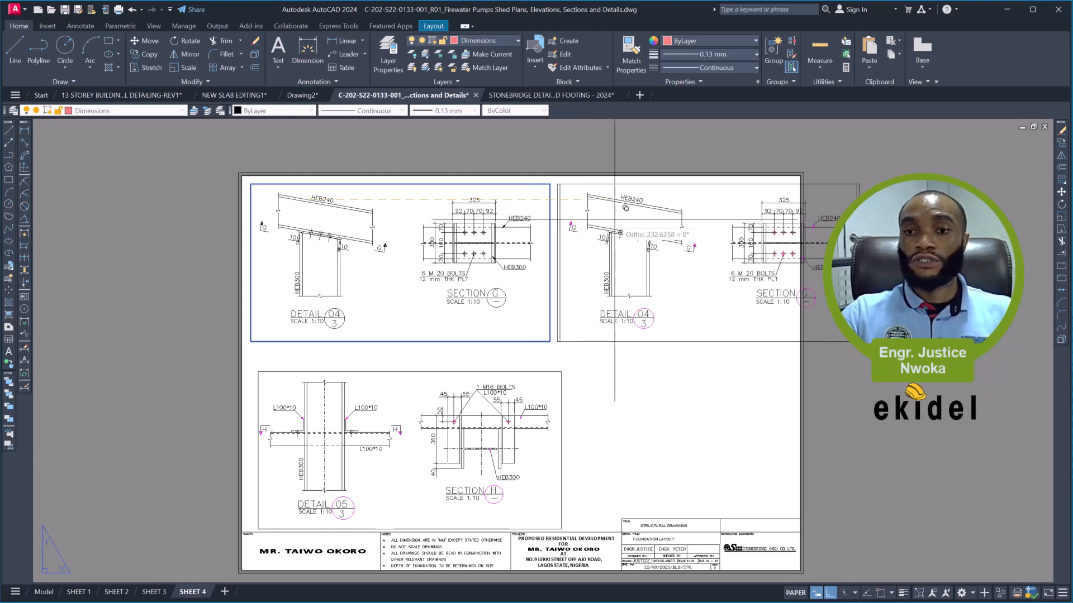
key(Escape)
- Pull the copied viewport's right edge back to just inside the sheet border and deselect it
click(860, 198)
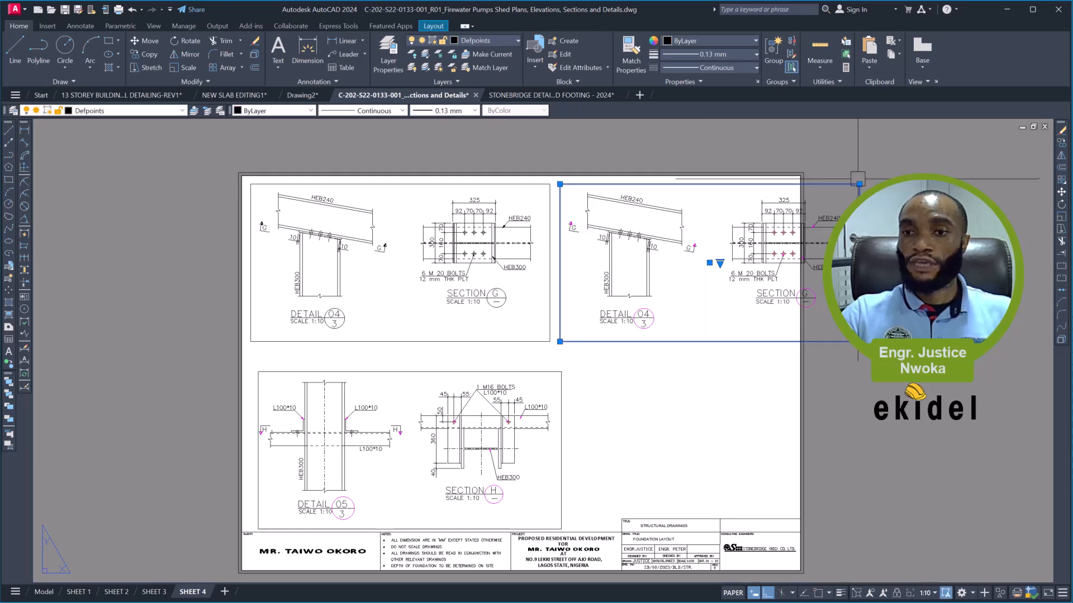
click(789, 184)
key(Escape)
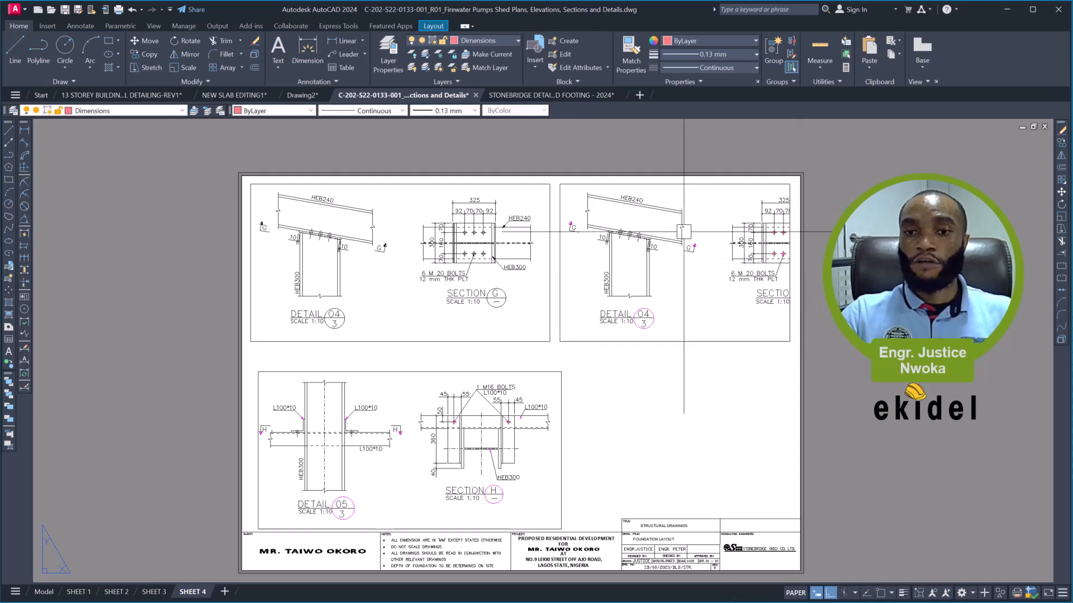
- Activate the copied viewport and bring Detail 03 with its Sections E and F into view
scroll(686, 228, up, 2)
double_click(686, 228)
click(683, 236)
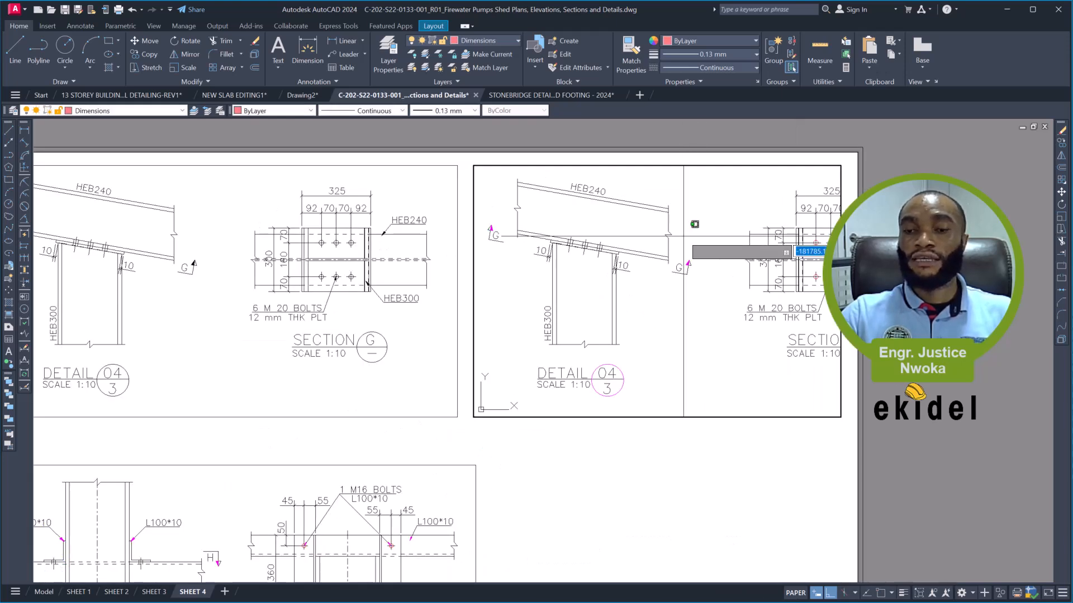
scroll(682, 236, down, 8)
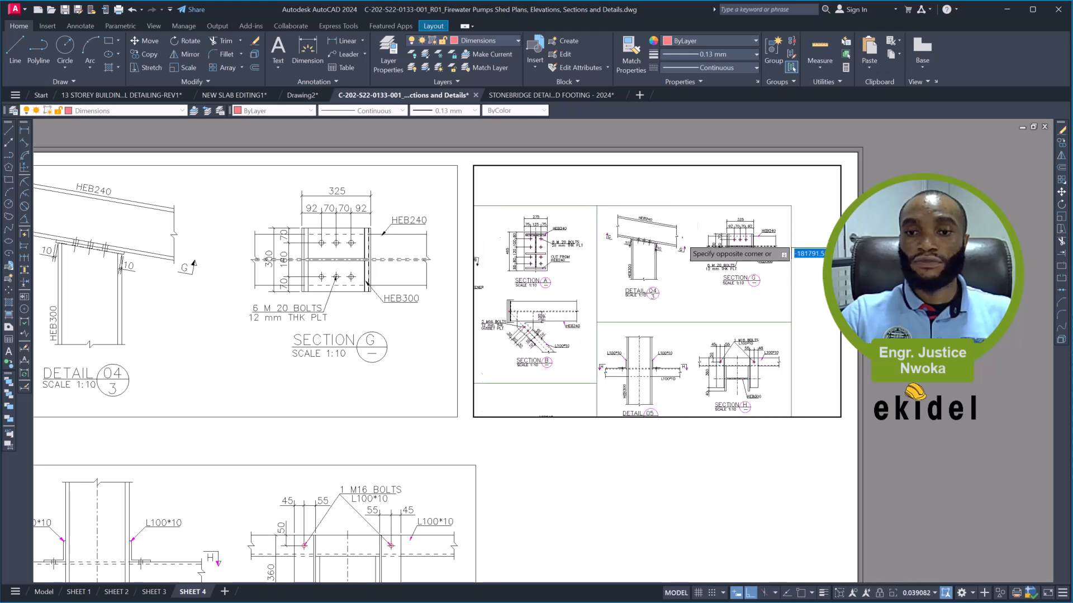
middle_drag(688, 338, 802, 278)
scroll(586, 334, up, 2)
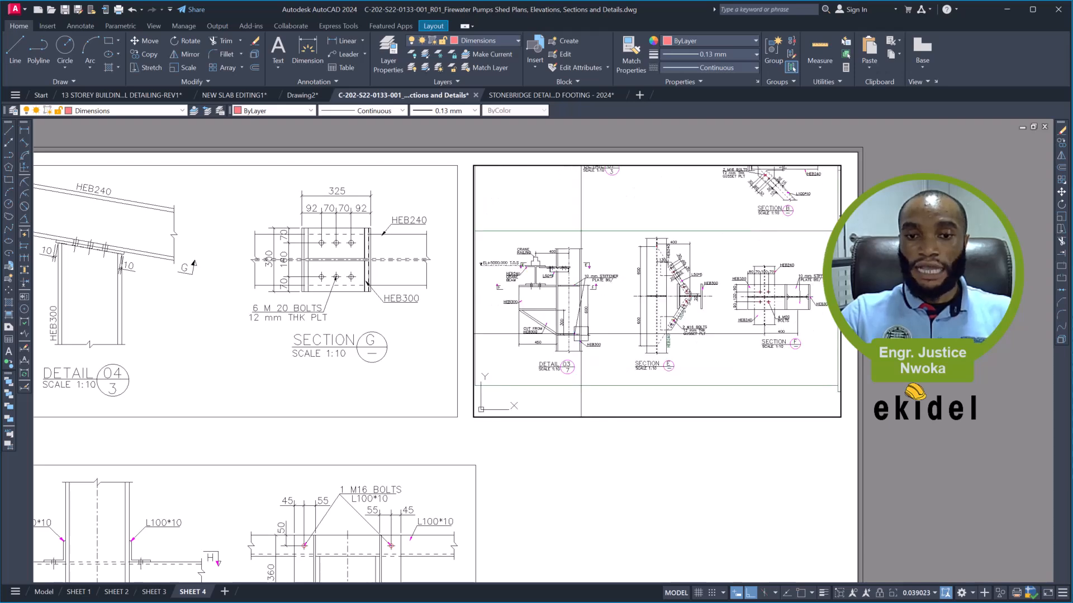
scroll(586, 335, up, 2)
middle_drag(586, 334, 603, 321)
scroll(603, 321, down, 2)
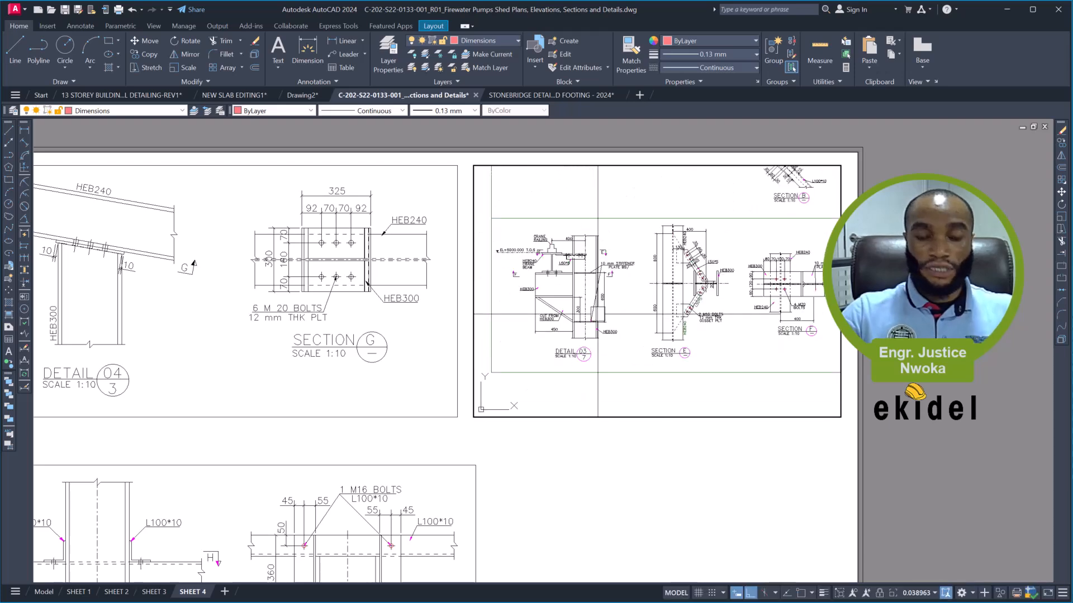
- Set this viewport's zoom scale to 1/10XP, frame Detail 03 in it, and return to paper space
text(z)
key(Return)
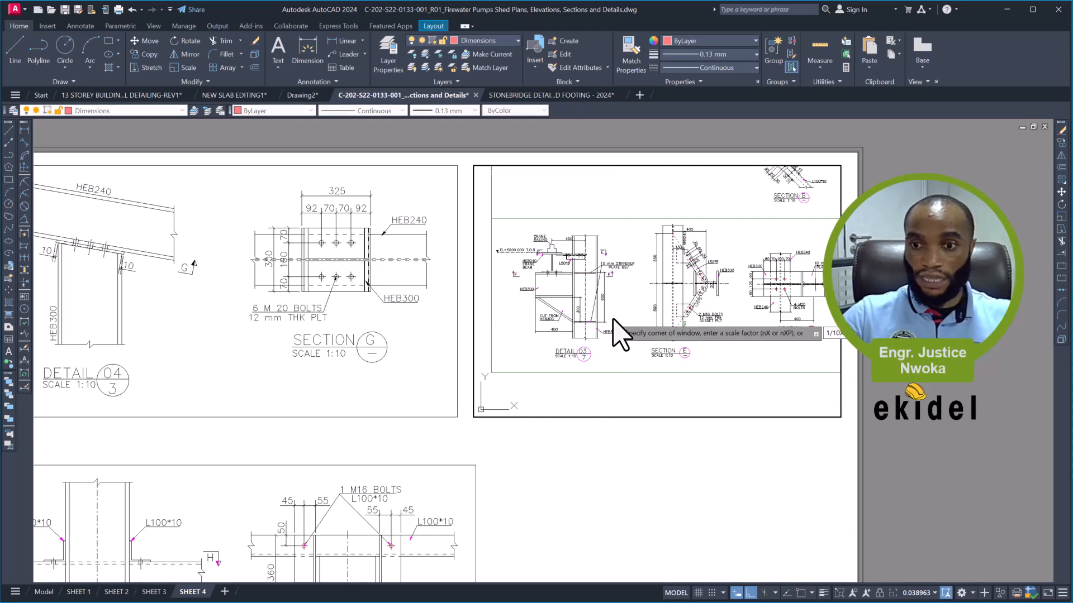
text(1/10xp)
key(Return)
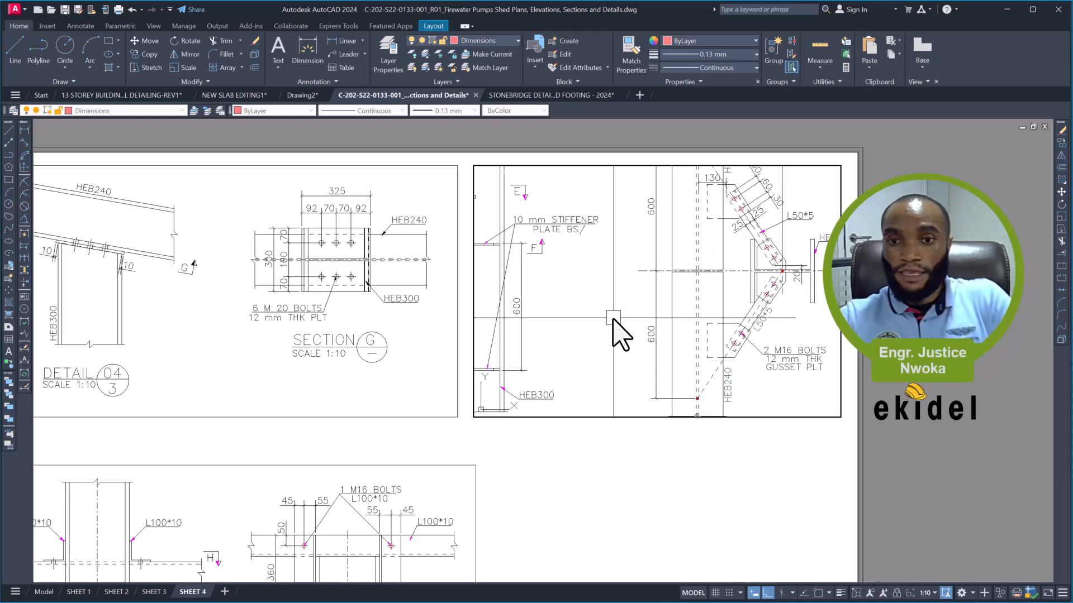
middle_drag(554, 277, 788, 298)
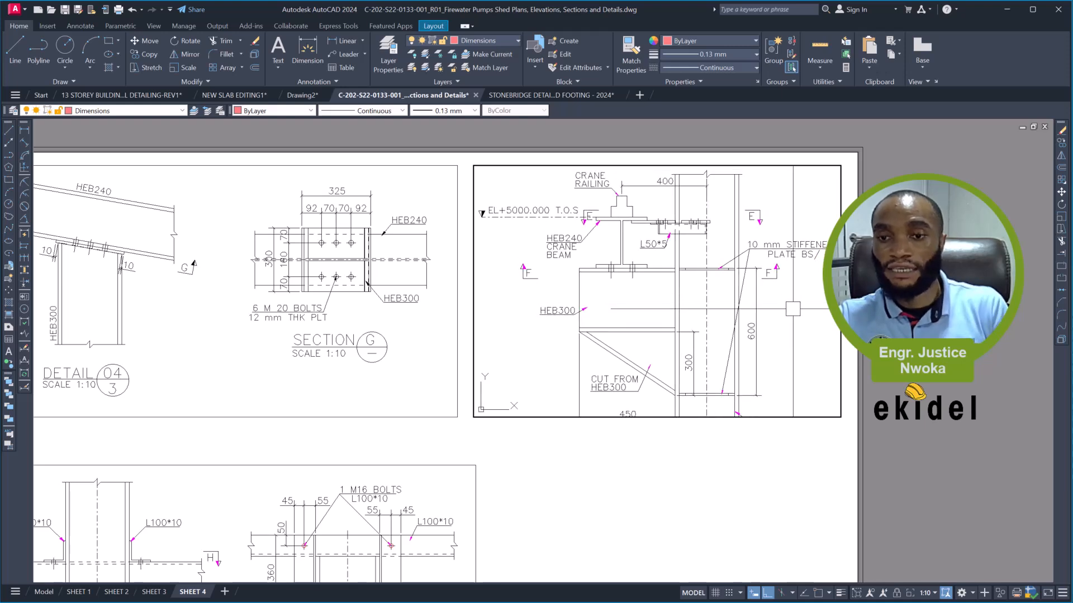
text(ps)
key(Return)
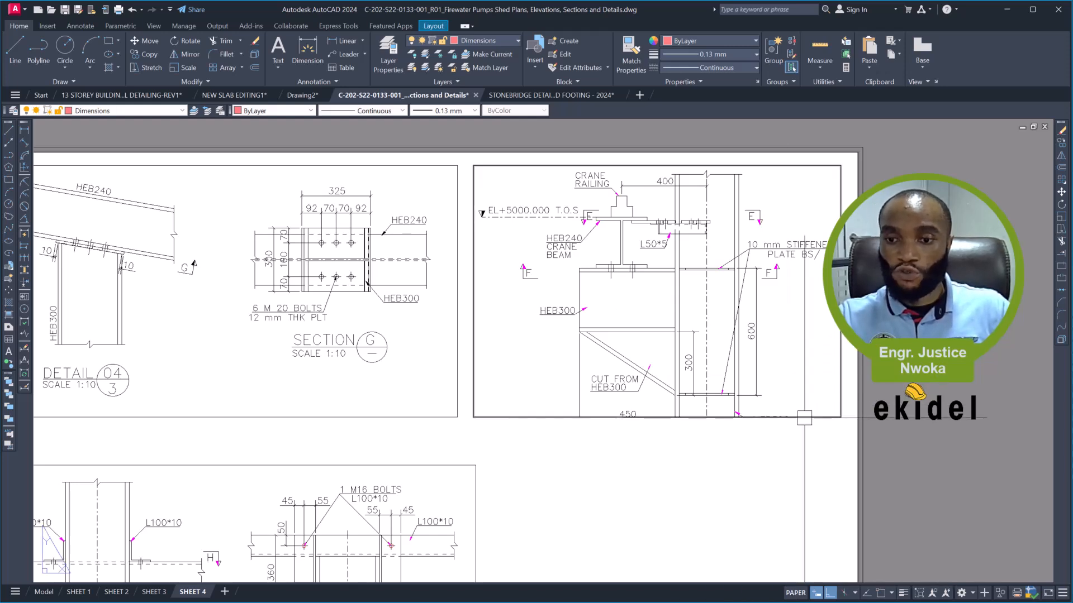
- Lower the viewport's bottom edge to just beneath the Detail 03 title and deselect the viewport
click(840, 413)
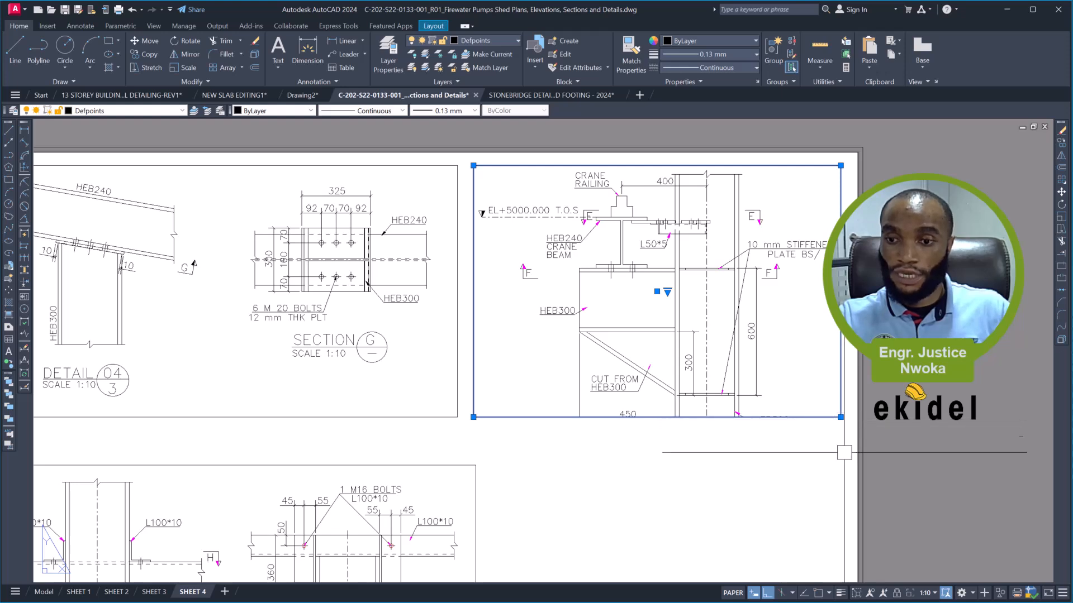
click(841, 417)
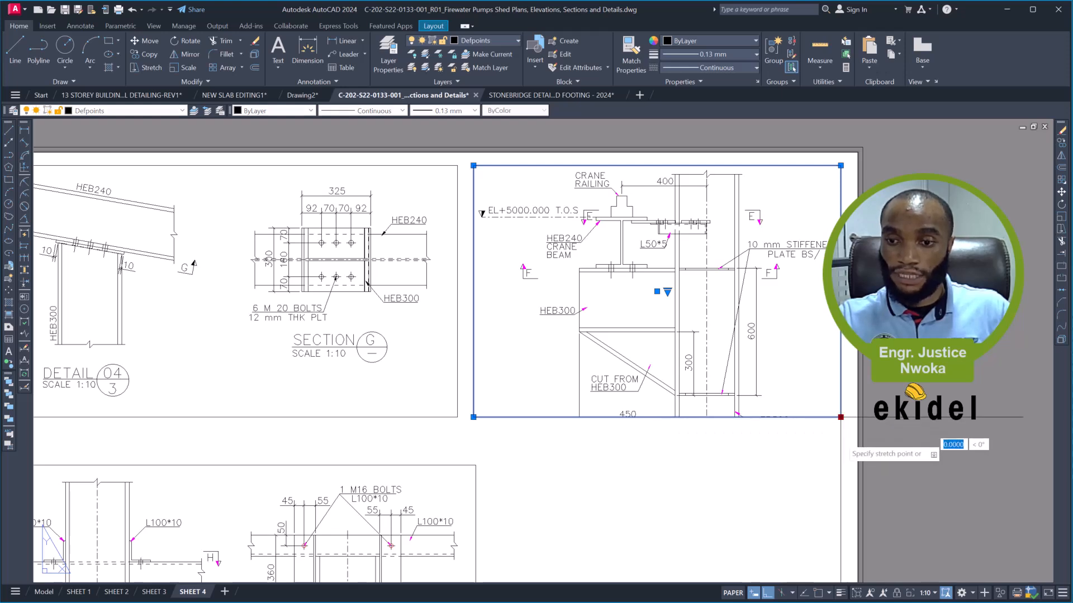
click(841, 473)
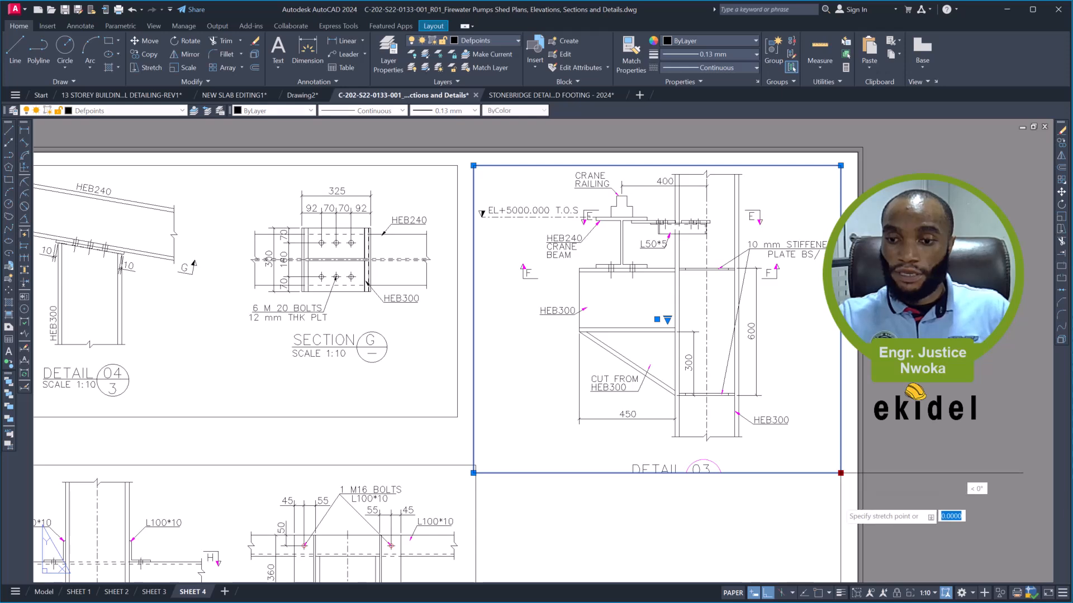
click(836, 527)
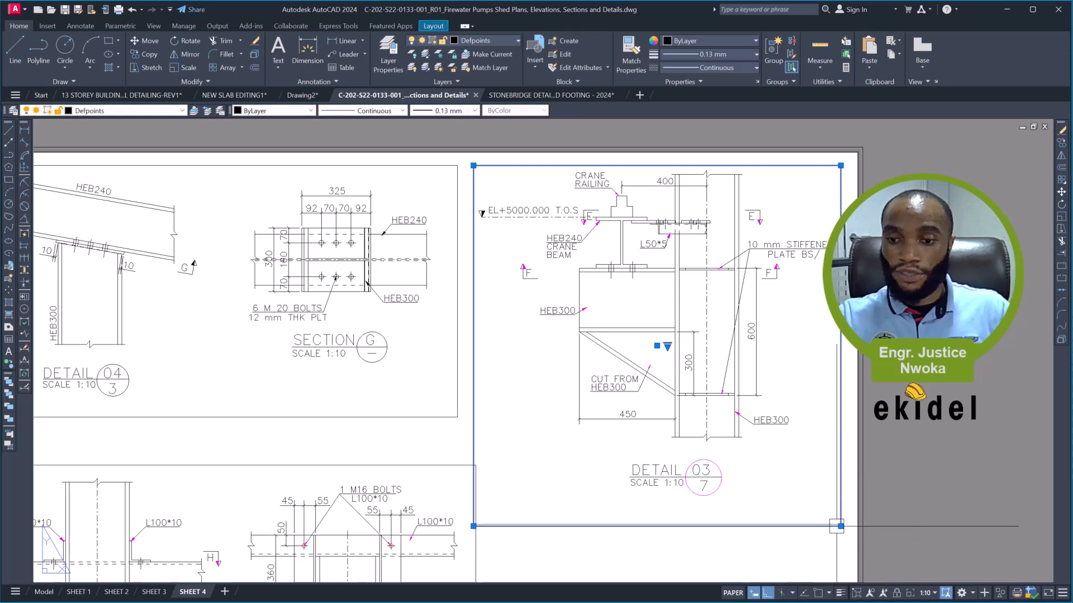
click(841, 526)
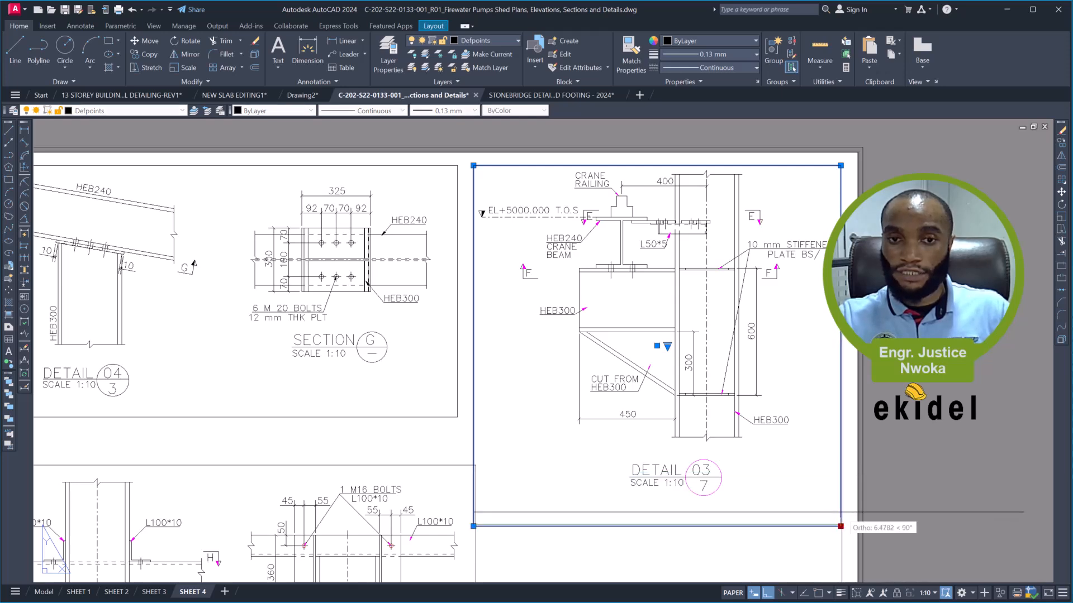
click(842, 504)
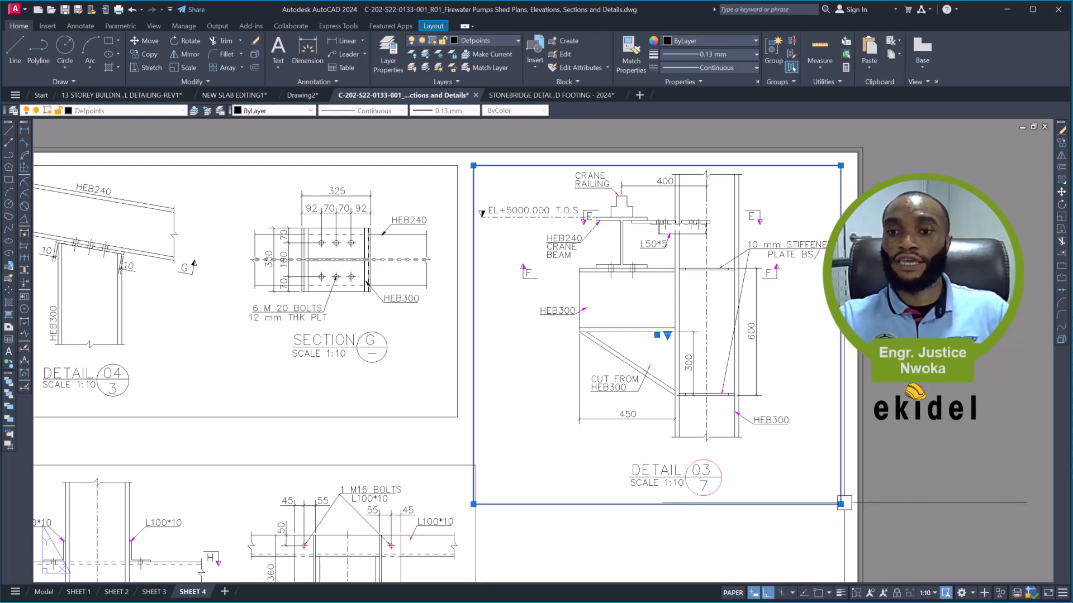
scroll(659, 253, down, 2)
key(Escape)
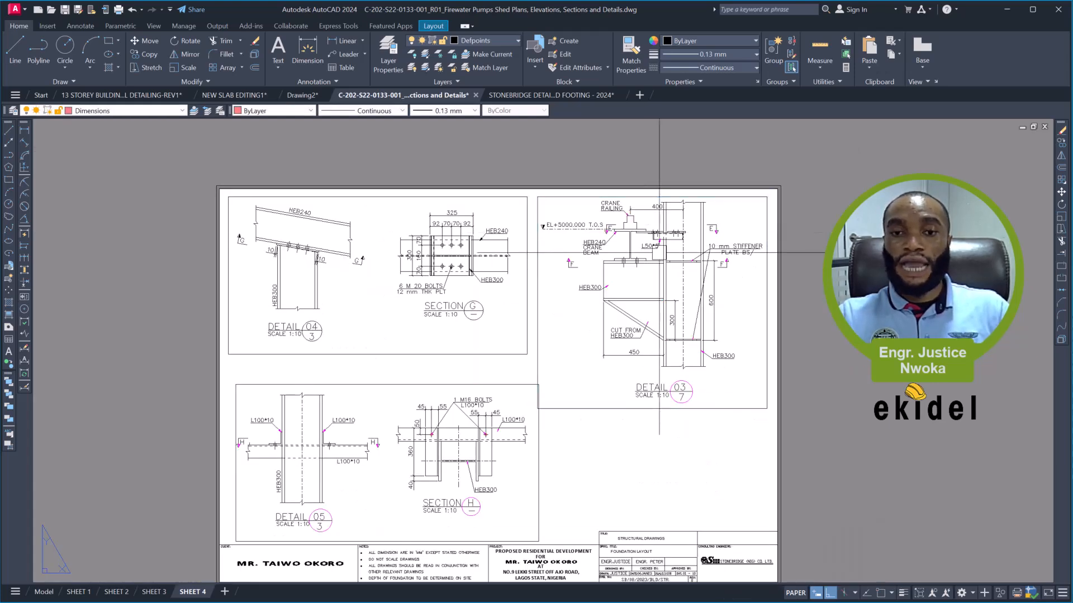
- Copy the Detail 03 viewport straight down so the copy overlaps the original's lower part and the title block
middle_drag(666, 338, 647, 227)
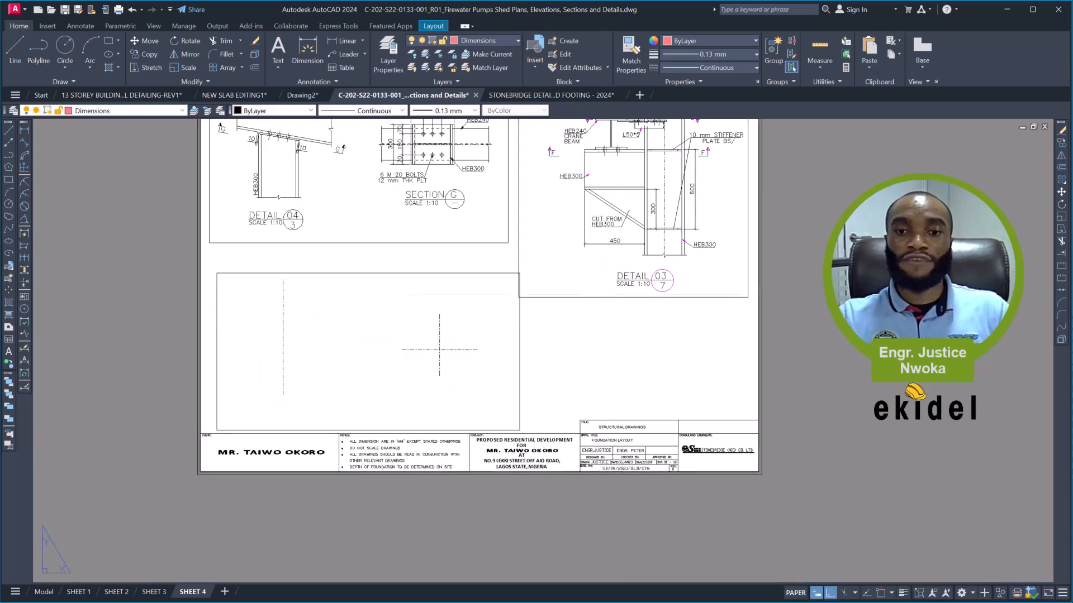
click(592, 295)
text(co)
key(Return)
scroll(395, 345, down, 3)
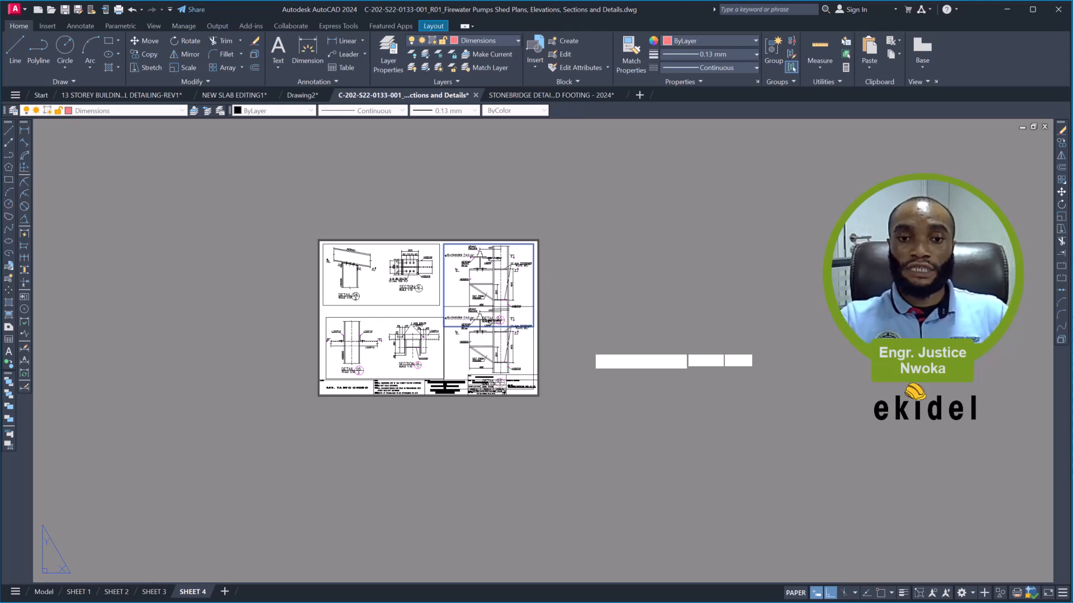
key(Escape)
scroll(532, 348, up, 2)
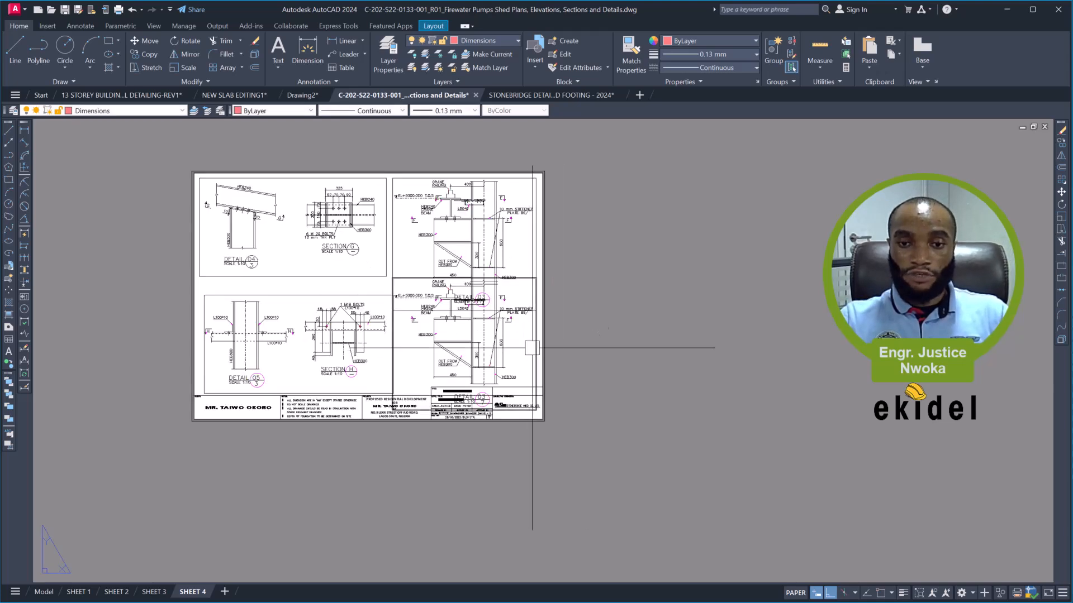
- Move the copied Detail 03 viewport horizontally off the sheet into the empty area to its right
text(m)
key(space)
click(435, 322)
click(674, 322)
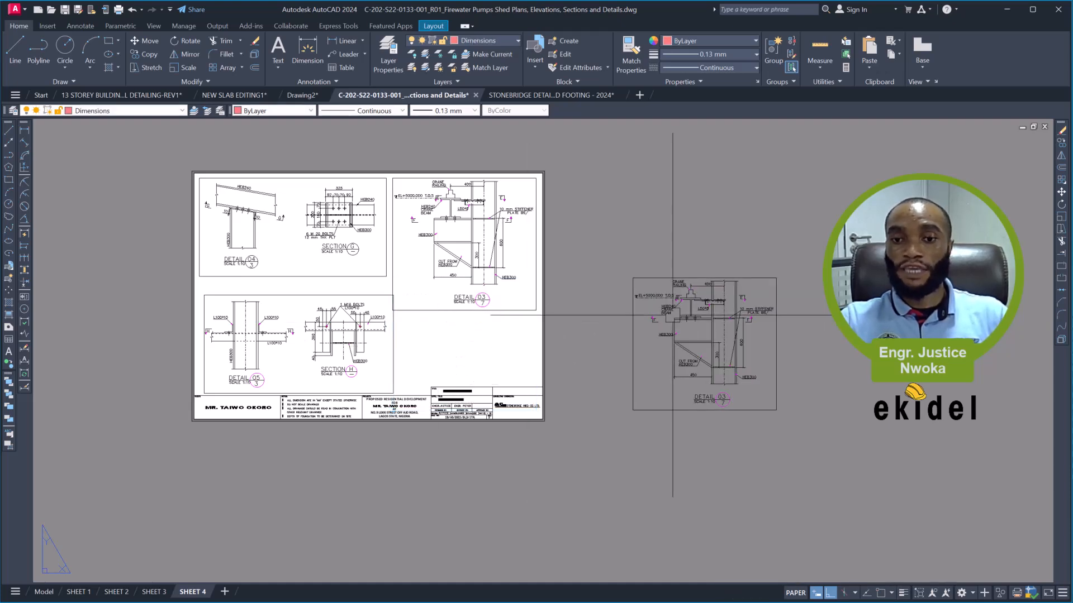
- Activate the copied viewport beside the sheet and bring Section E into view inside it
scroll(700, 315, up, 4)
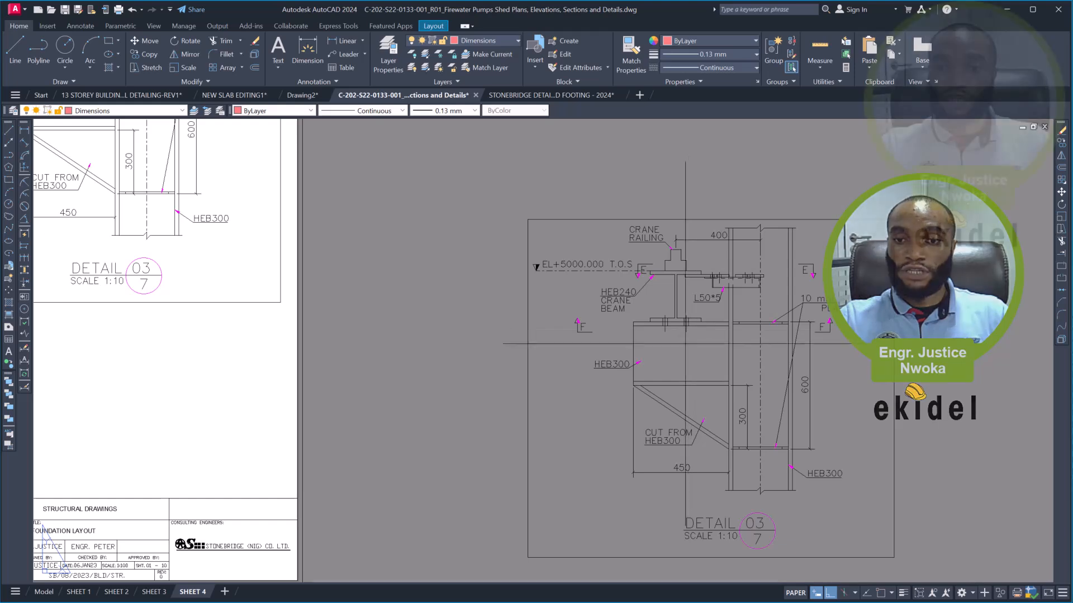
double_click(705, 347)
scroll(705, 346, down, 5)
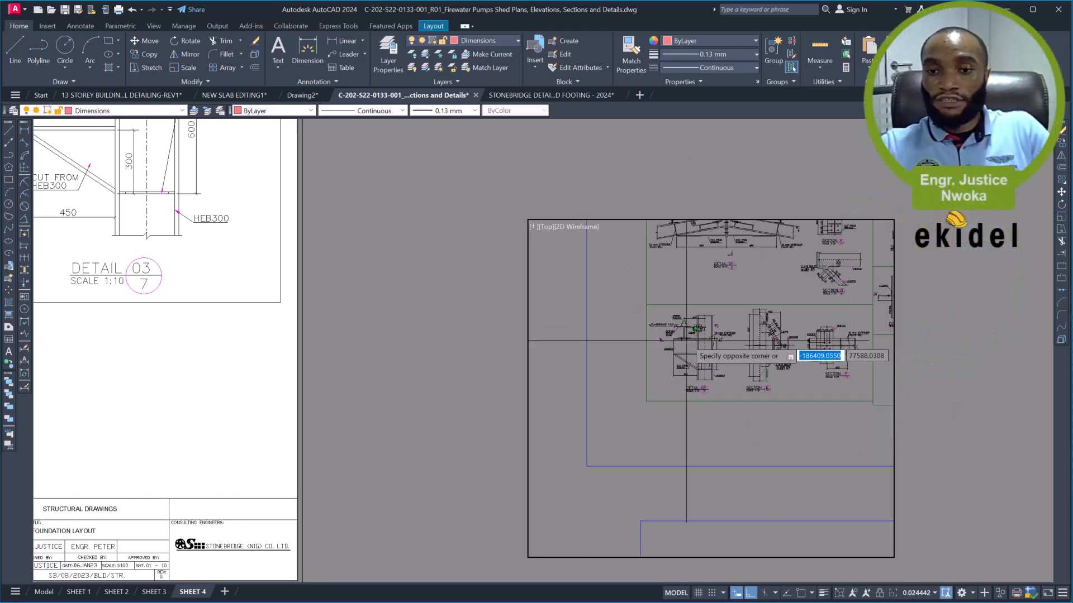
key(Escape)
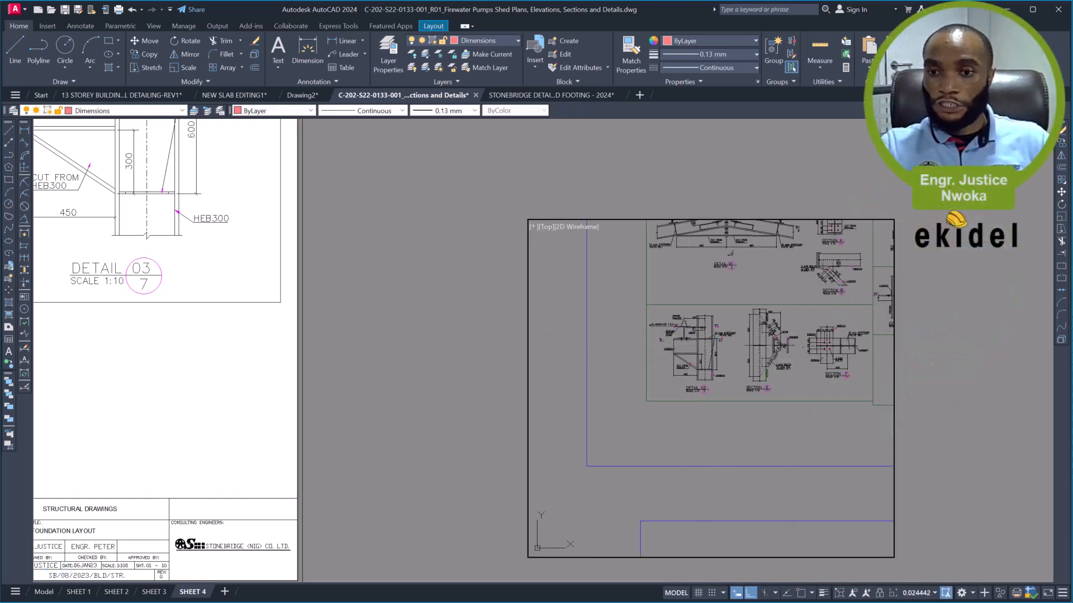
scroll(851, 335, up, 3)
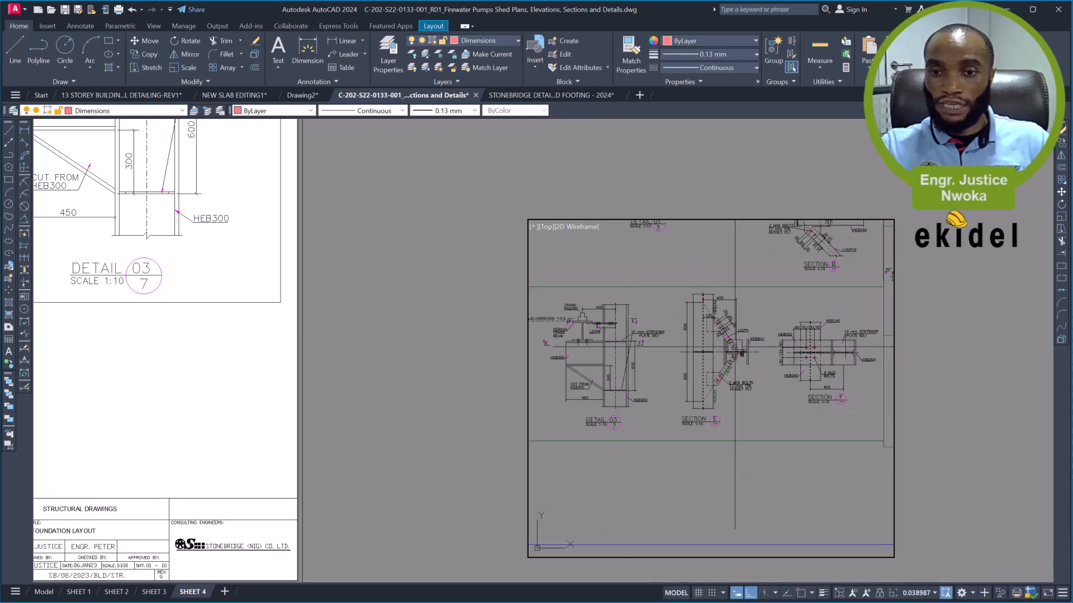
middle_drag(735, 351, 710, 358)
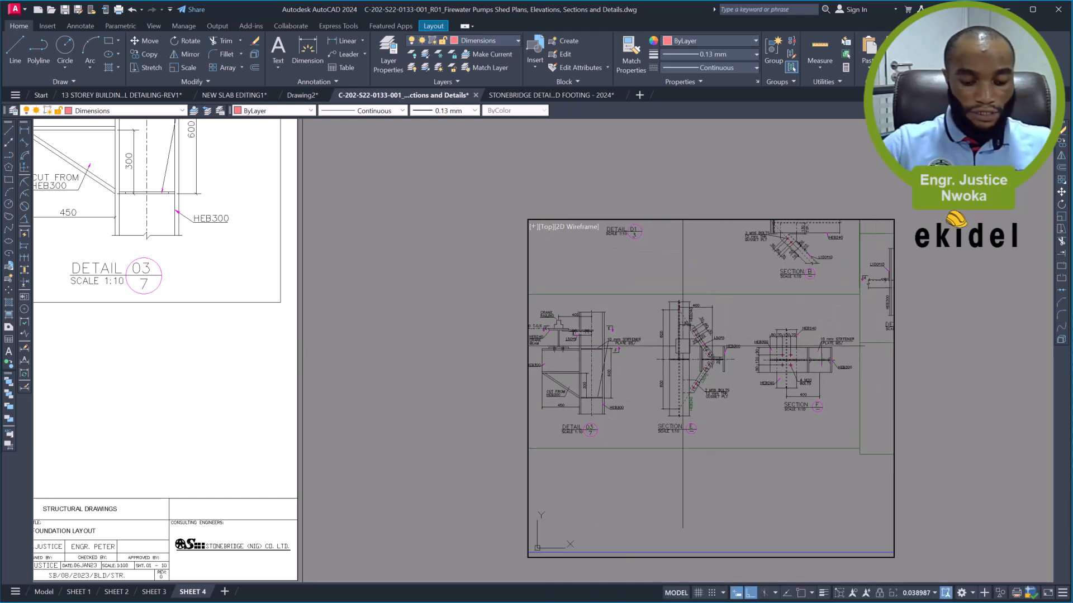
- Set this viewport's zoom scale to 1/10XP and centre Section E with its title in it
text(z)
key(Return)
text(1/10)
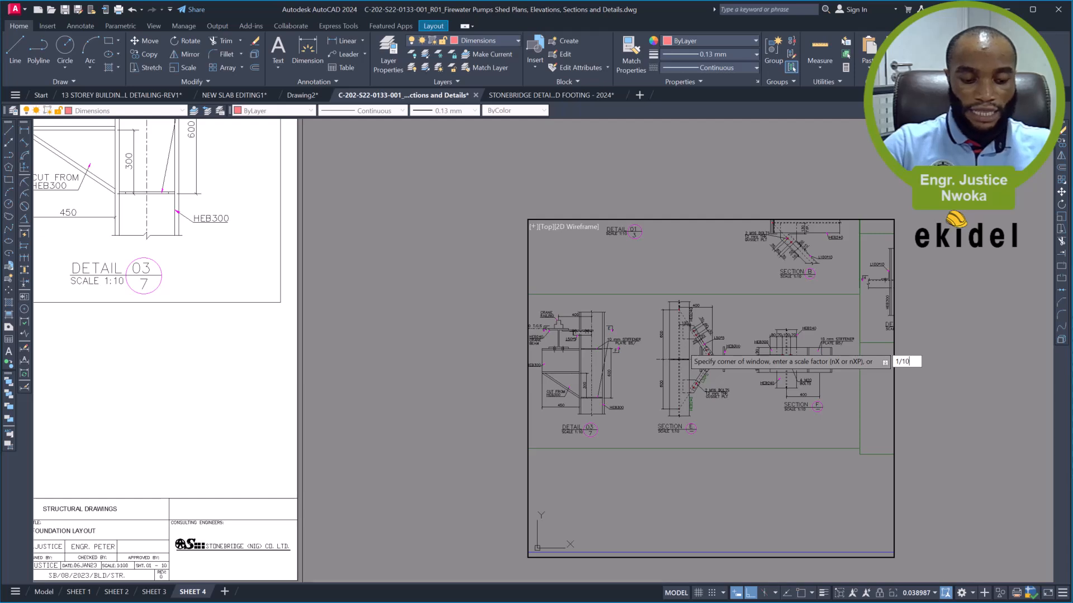
text(XP)
key(Return)
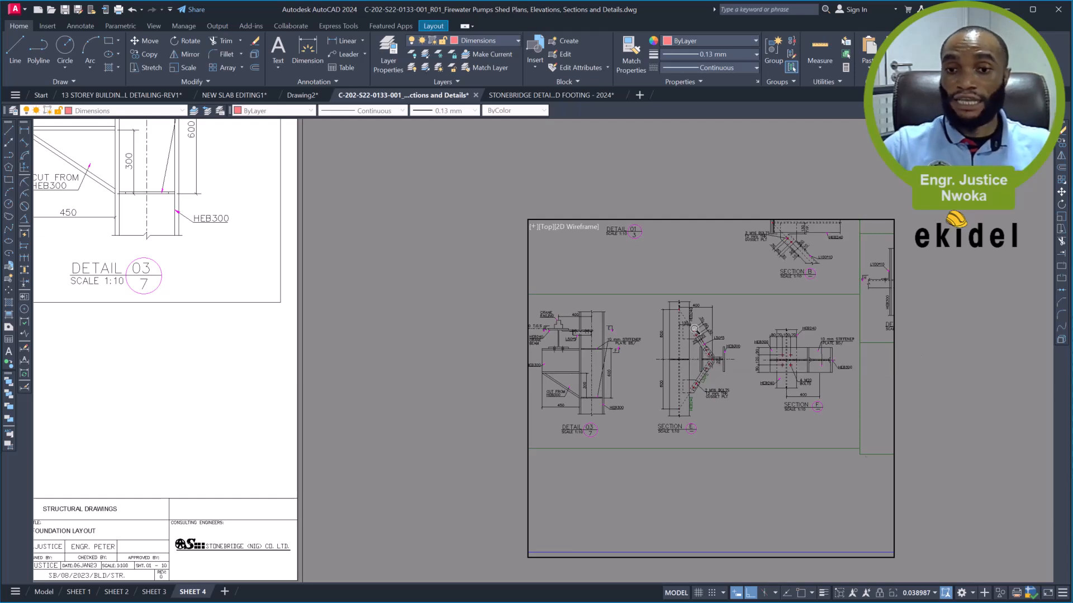
mouse_move(656, 276)
middle_down()
mouse_move(680, 324)
mouse_move(714, 327)
middle_up()
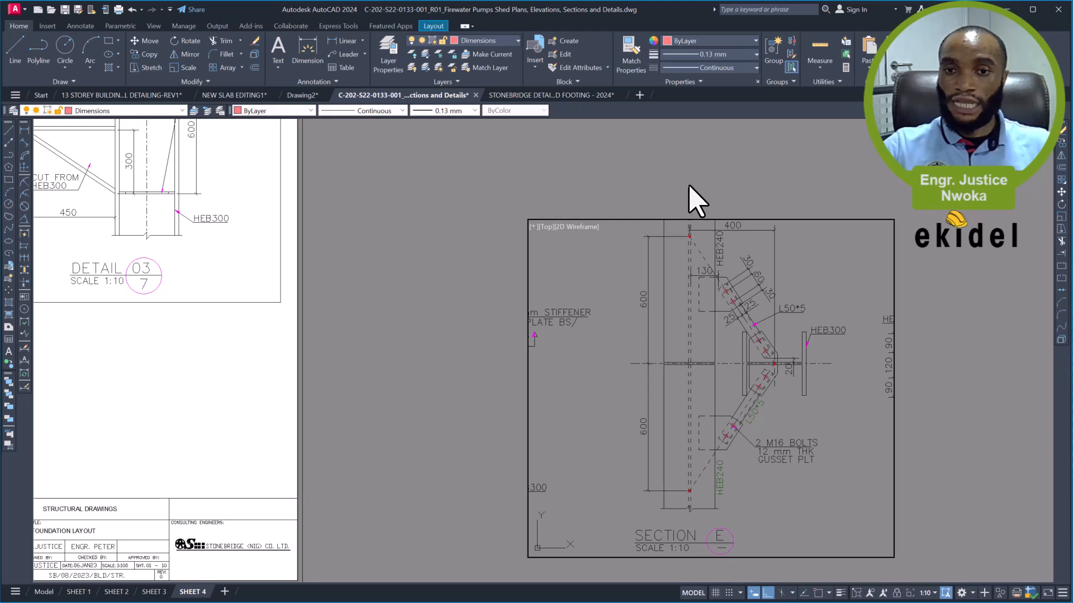
- Return to paper space and fit the viewport's left, top and right edges closely around Section E
click(632, 197)
click(570, 246)
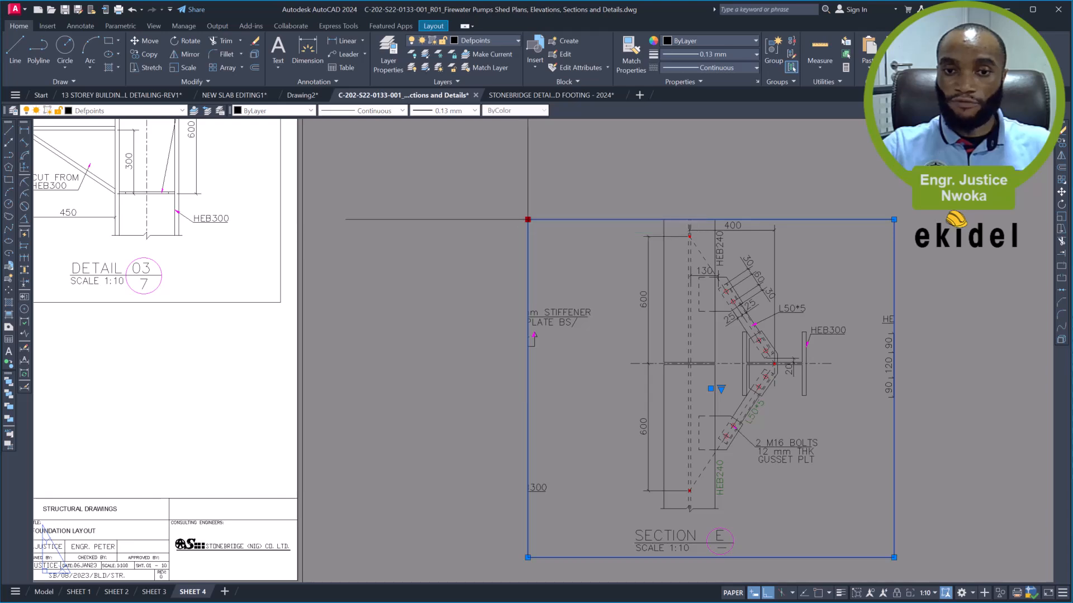
click(596, 166)
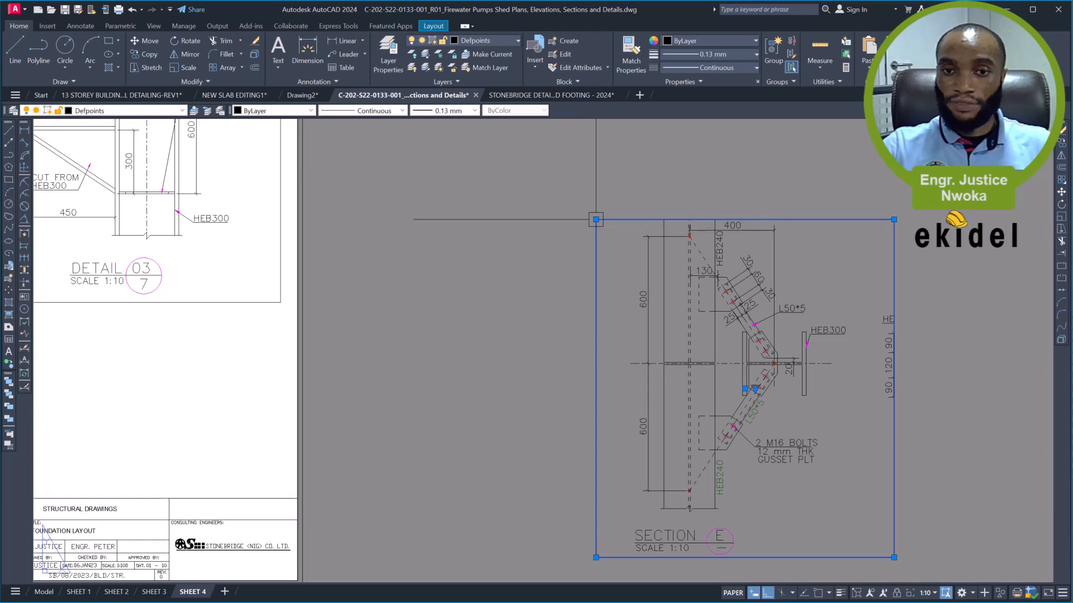
click(598, 177)
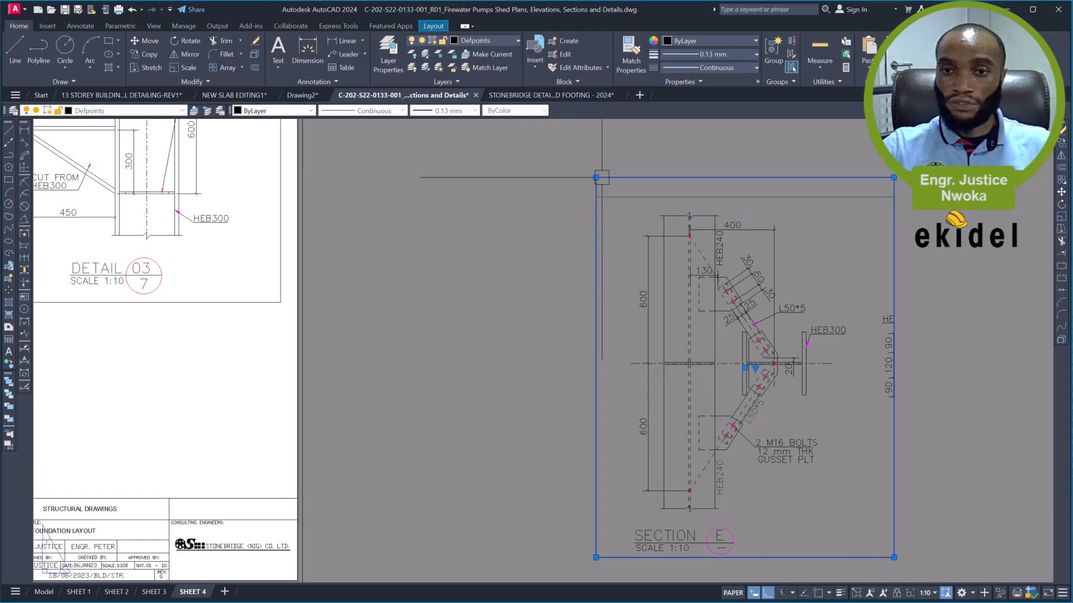
click(596, 178)
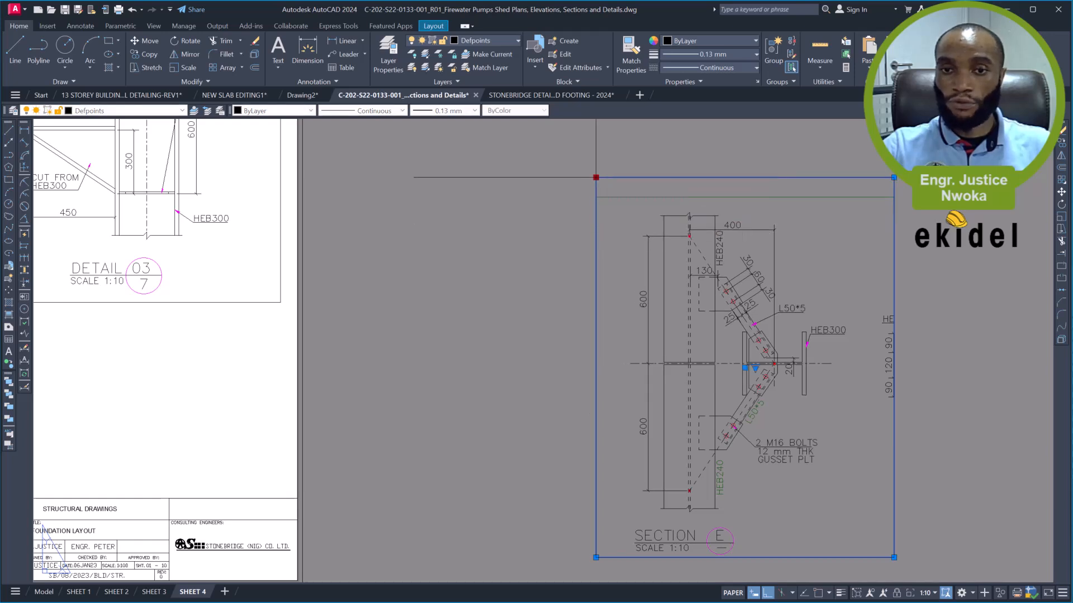
click(596, 199)
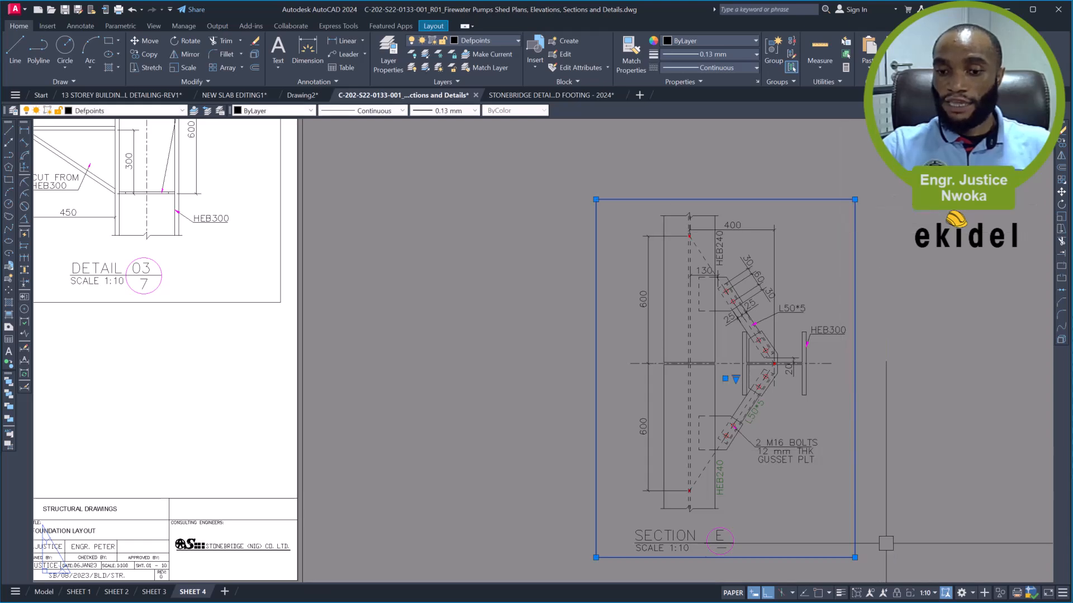
- Turn ortho mode off and move the Section E viewport upward and closer to the sheet, keeping it off the paper
middle_drag(823, 509, 732, 449)
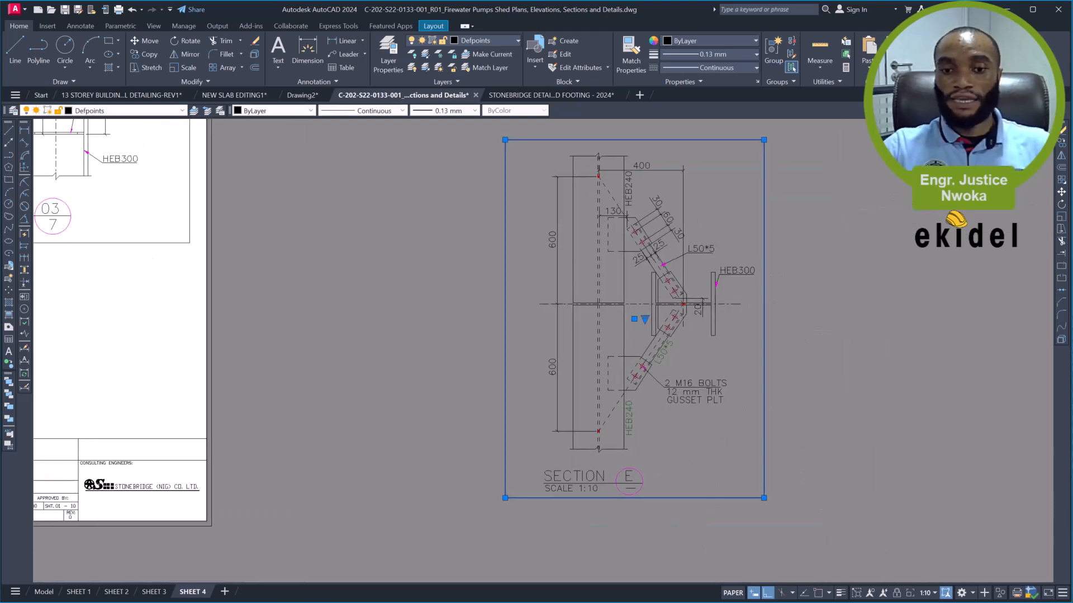
scroll(664, 362, down, 2)
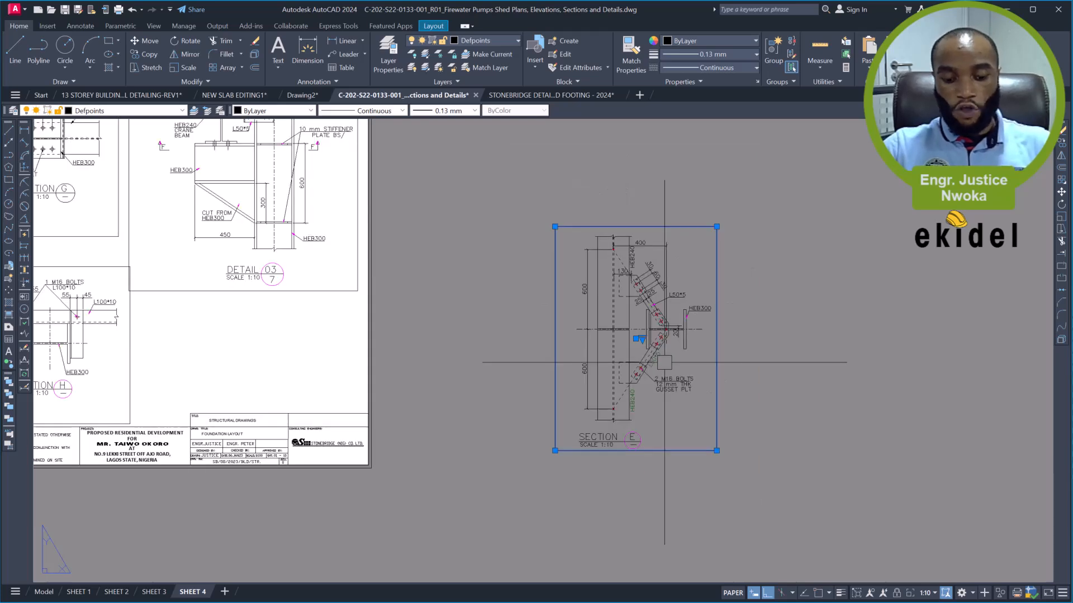
text(m)
key(space)
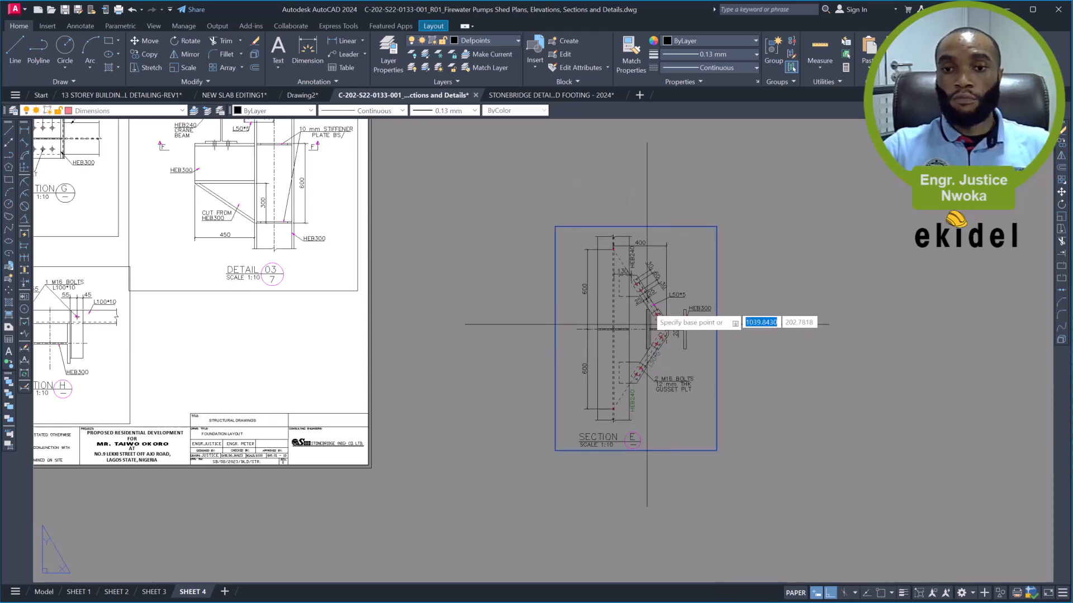
click(662, 304)
middle_drag(372, 287, 539, 322)
key(F8)
middle_drag(462, 320, 552, 321)
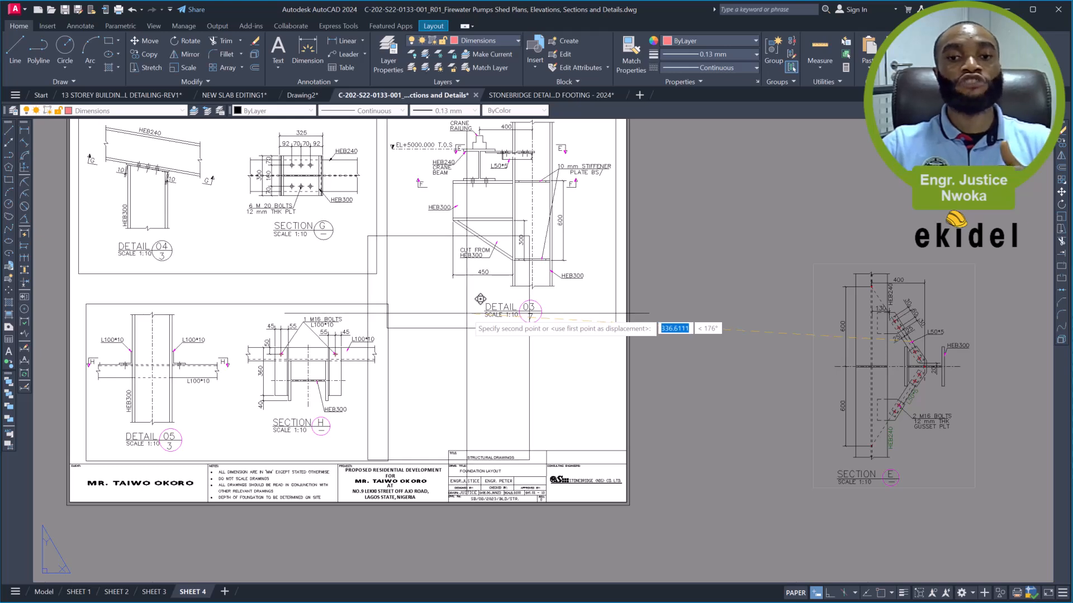
scroll(464, 318, down, 2)
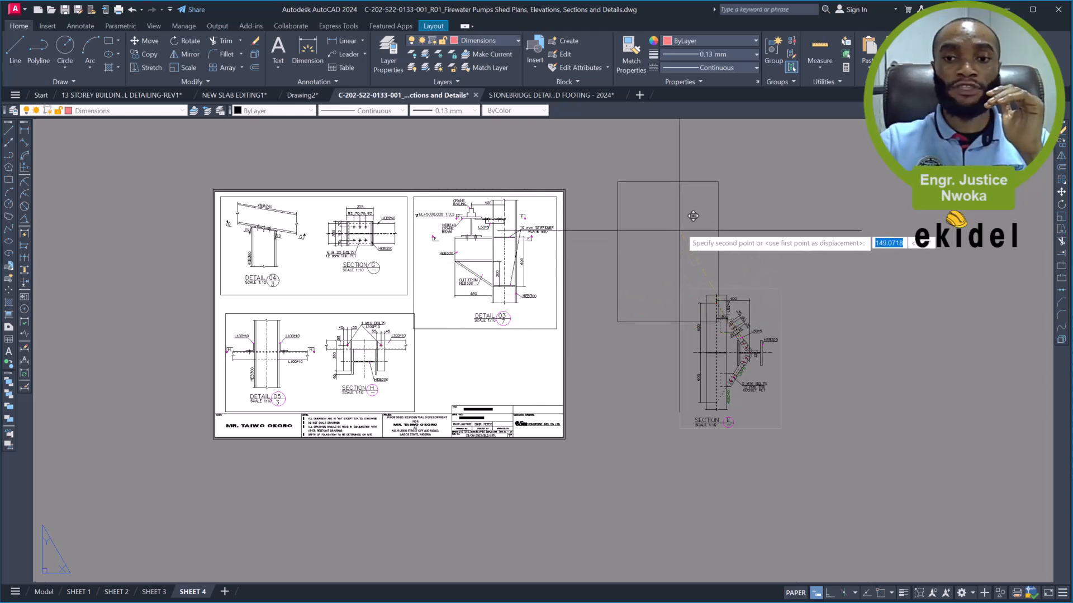
click(680, 228)
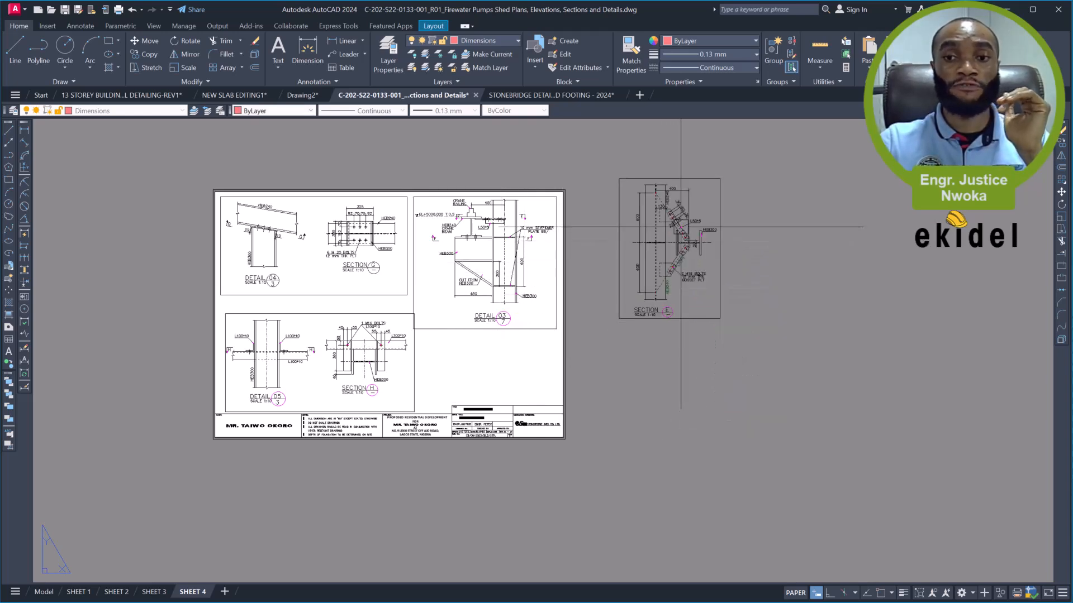
- Move the Detail 05 and Section H viewport off the sheet to the empty area below the Section E viewport
click(416, 360)
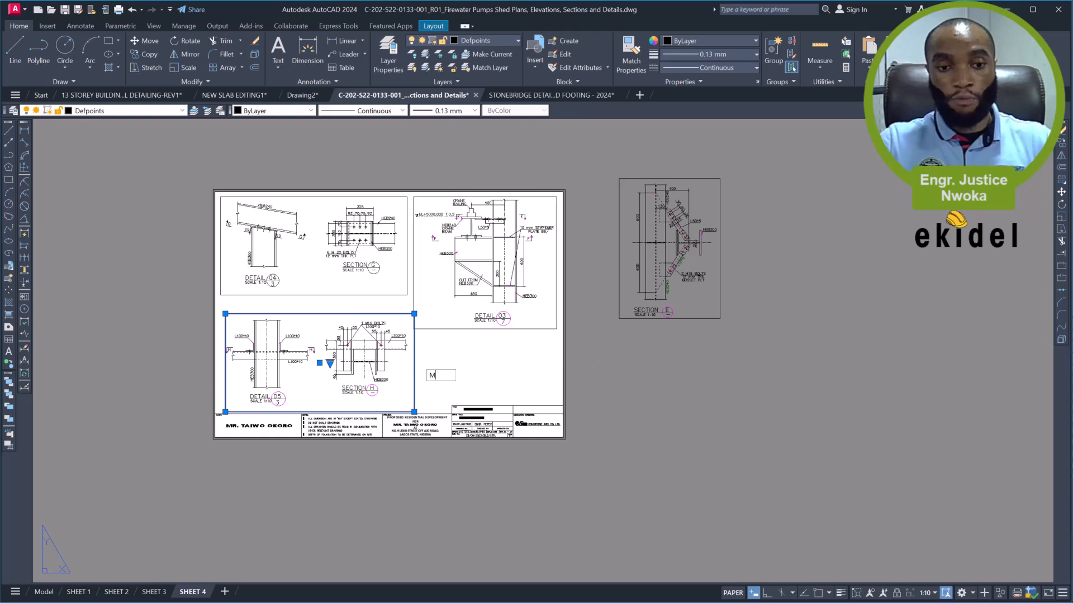
key(m)
key(Return)
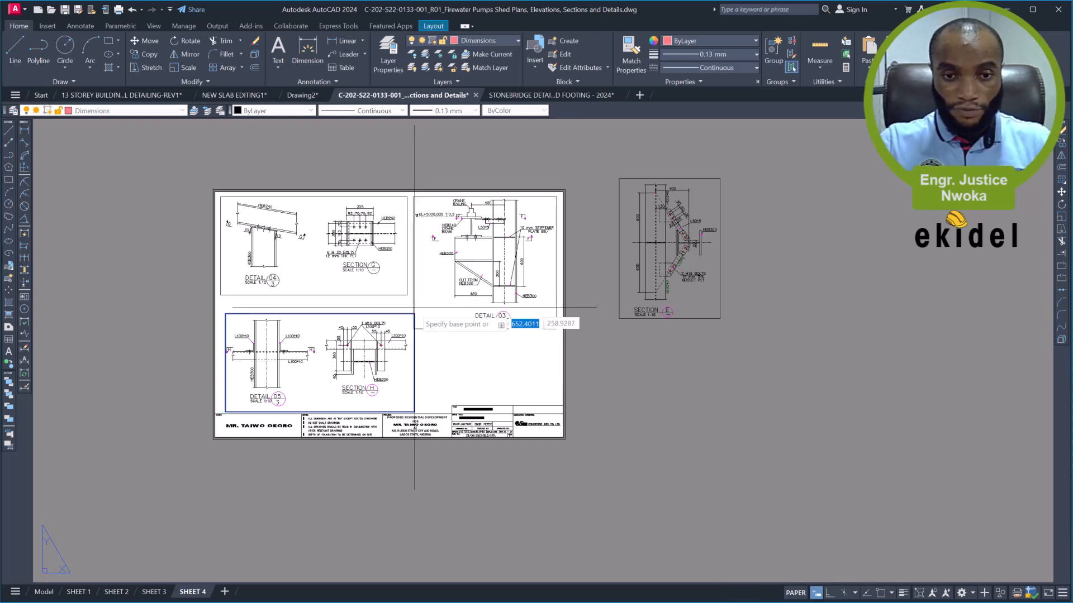
click(415, 316)
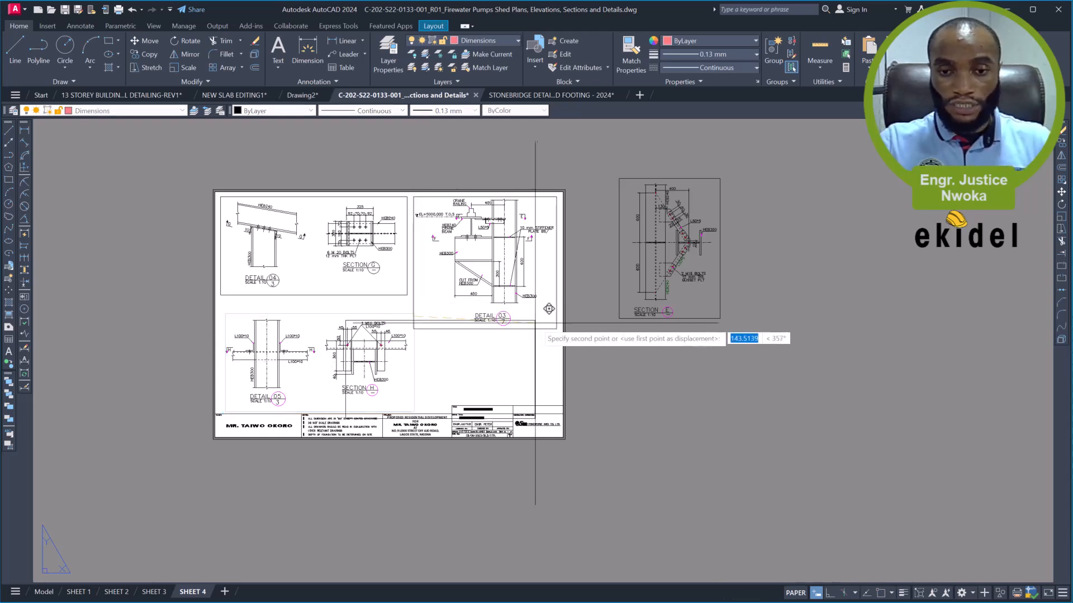
click(842, 353)
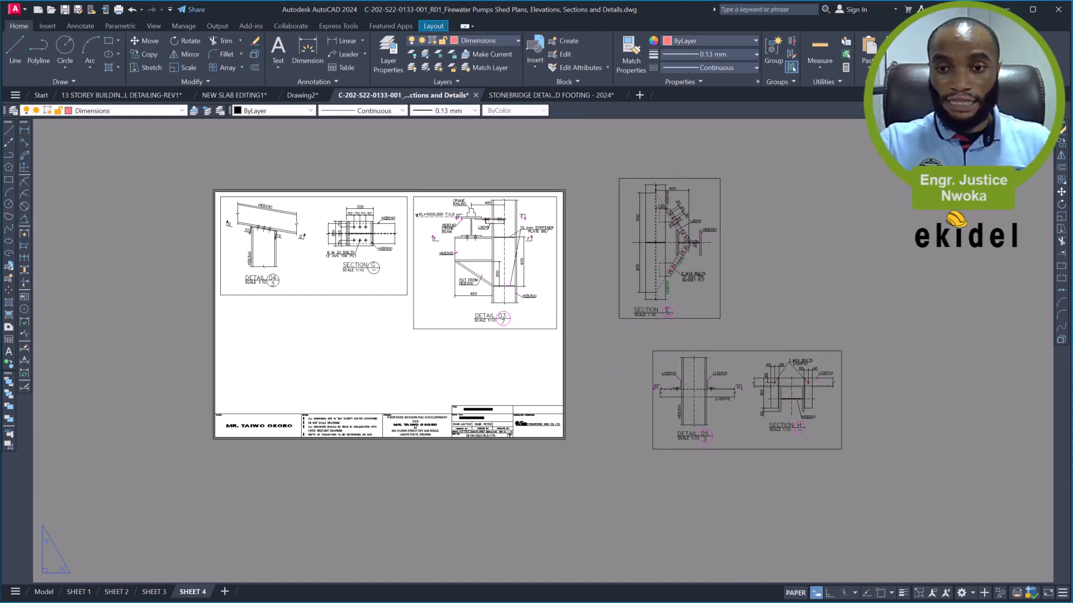
- Move the Section E viewport into the sheet's lower-left area, just above the title block and aligned with the Detail 04 viewport's left edge
click(687, 317)
text(m)
key(Return)
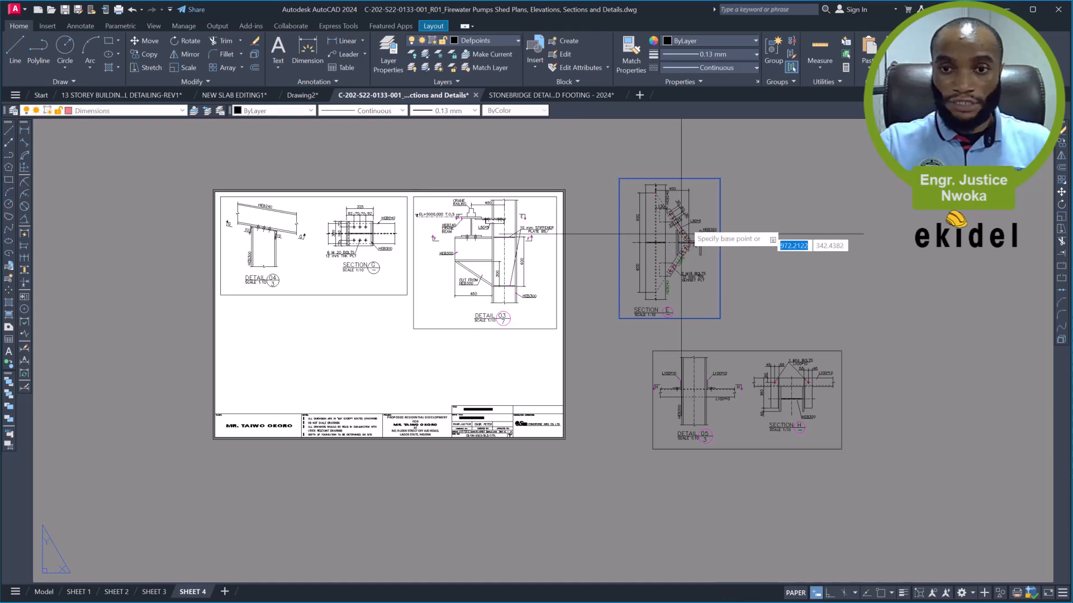
click(685, 224)
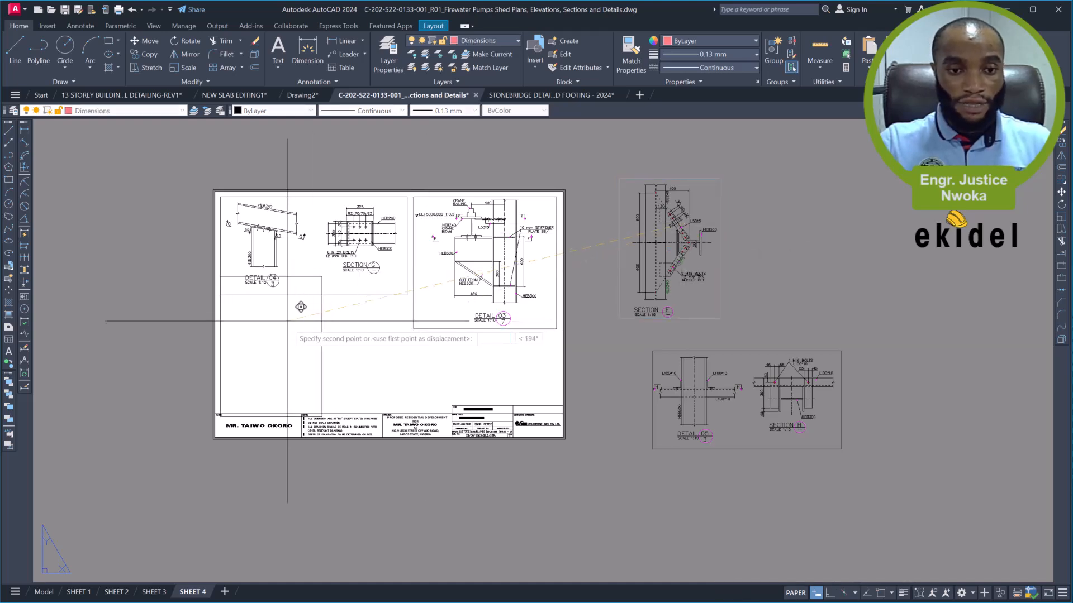
scroll(305, 299, up, 2)
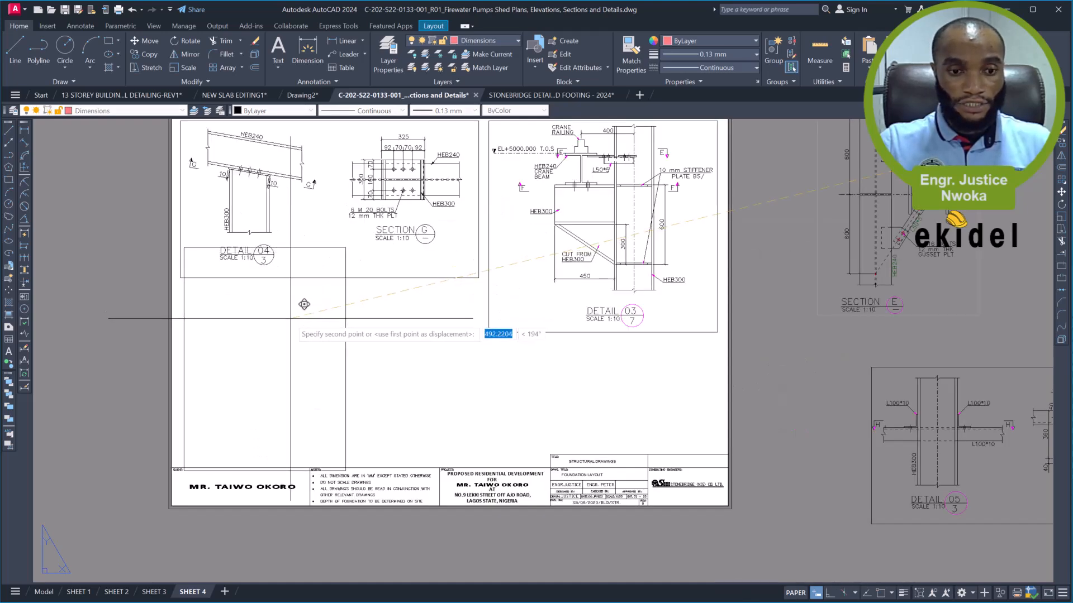
click(287, 312)
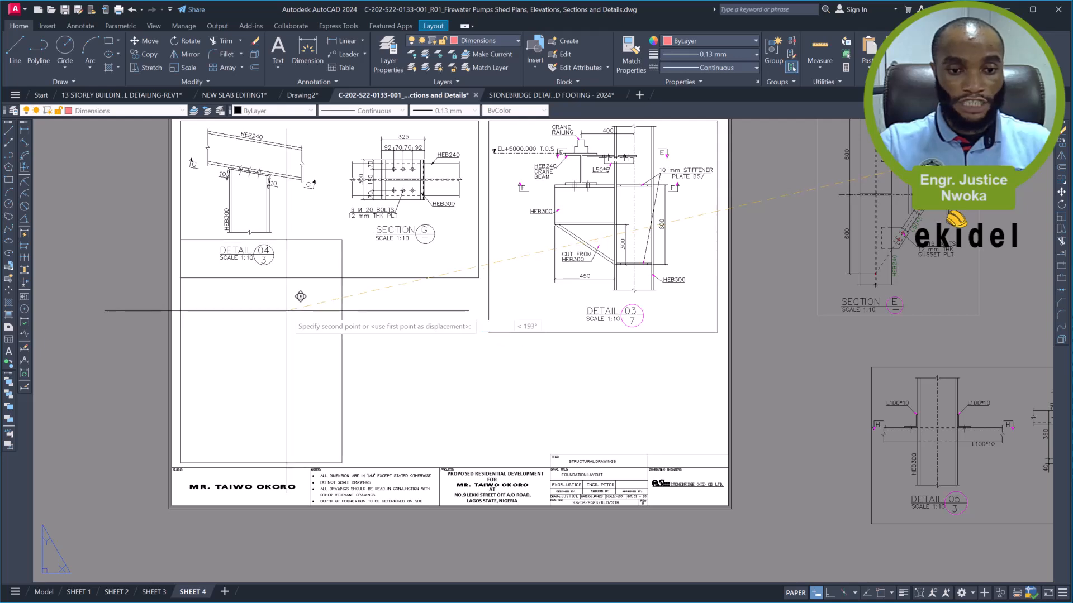
middle_drag(309, 274, 321, 354)
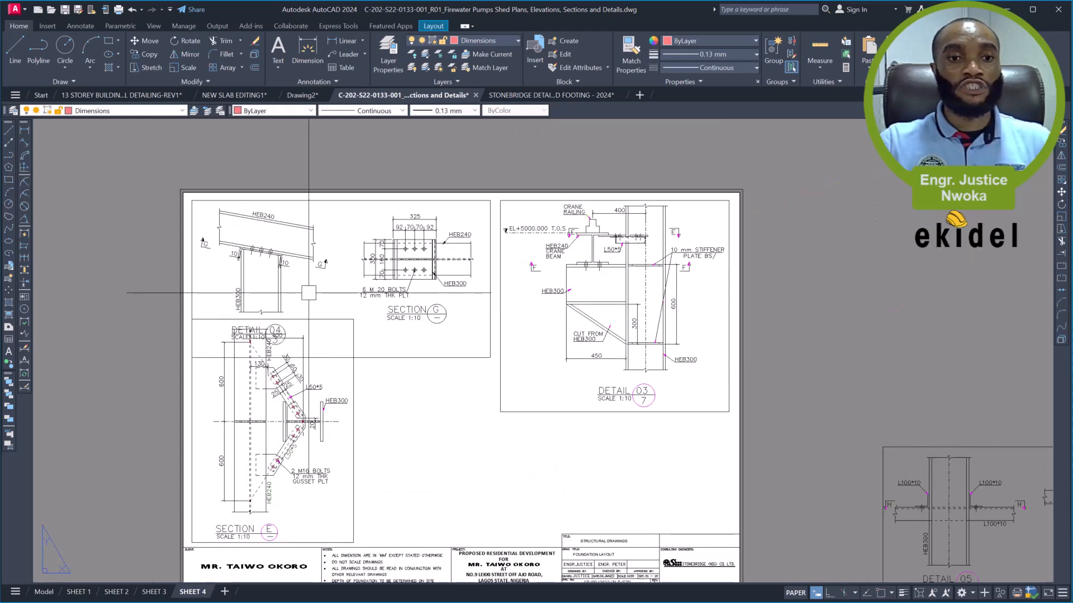
- Move the Detail 04 and Section G viewport slightly up, close to the sheet's top border
click(348, 200)
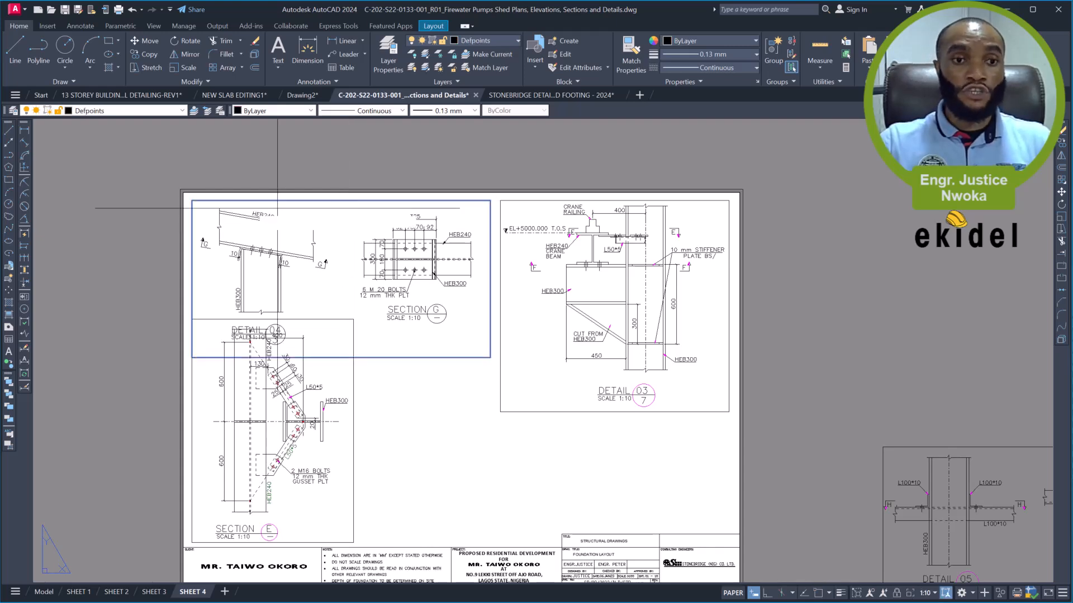
scroll(213, 201, up, 2)
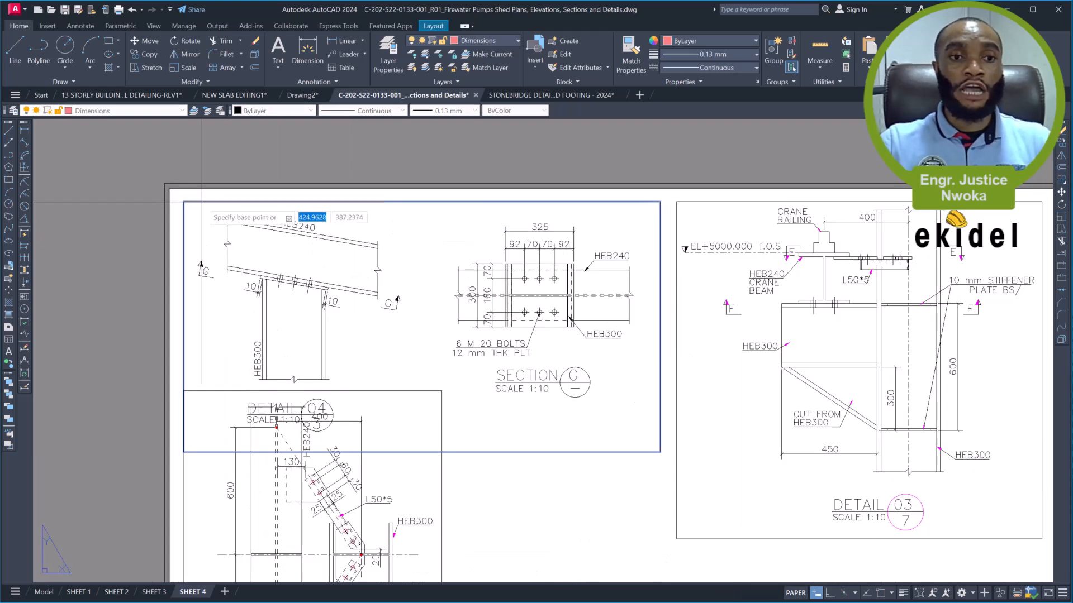
click(216, 188)
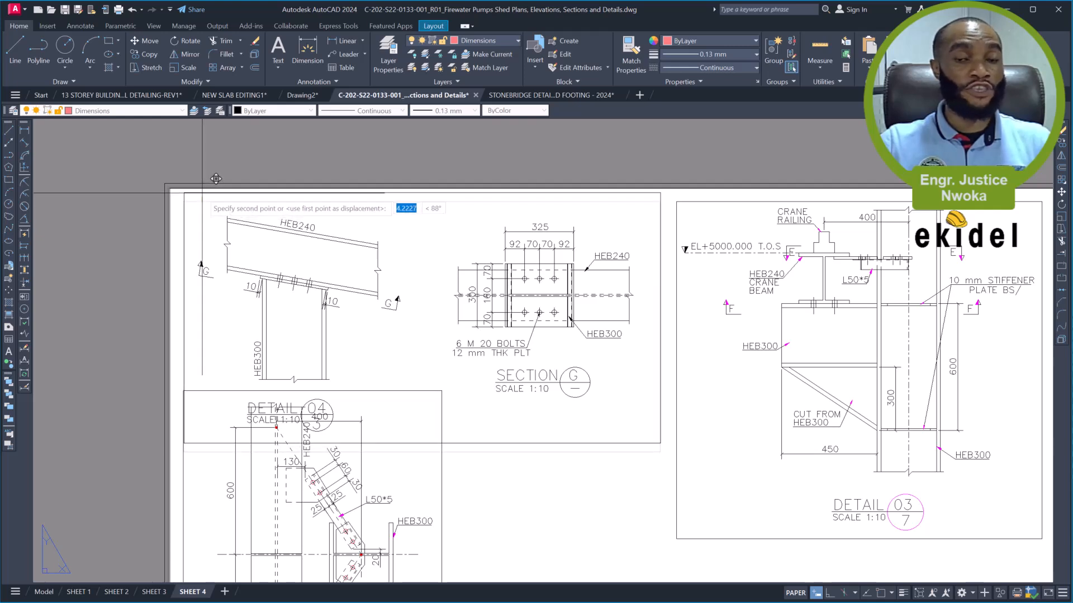
click(202, 194)
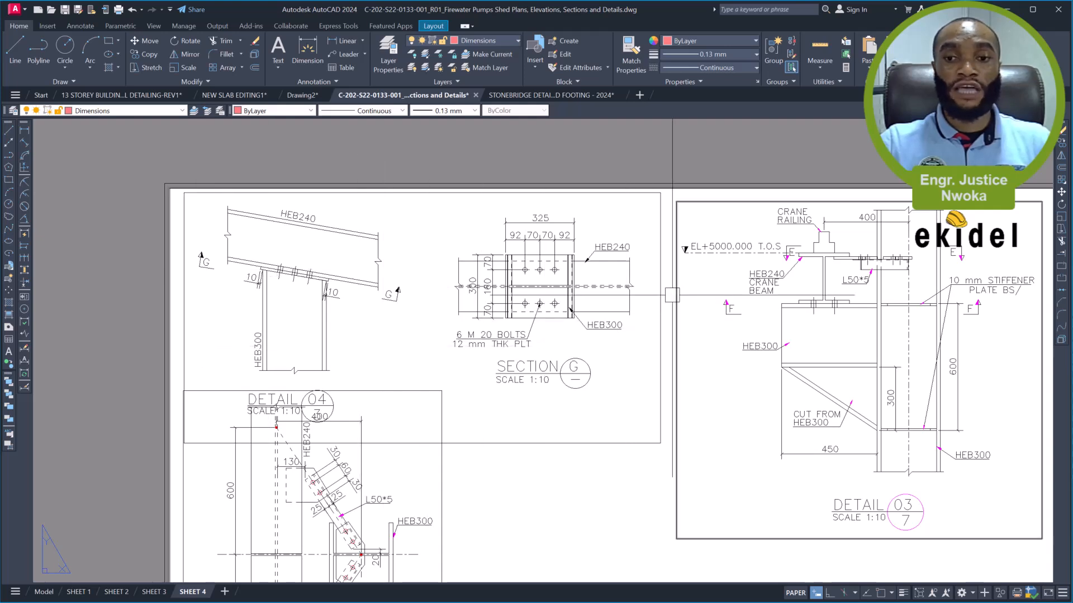
mouse_move(661, 303)
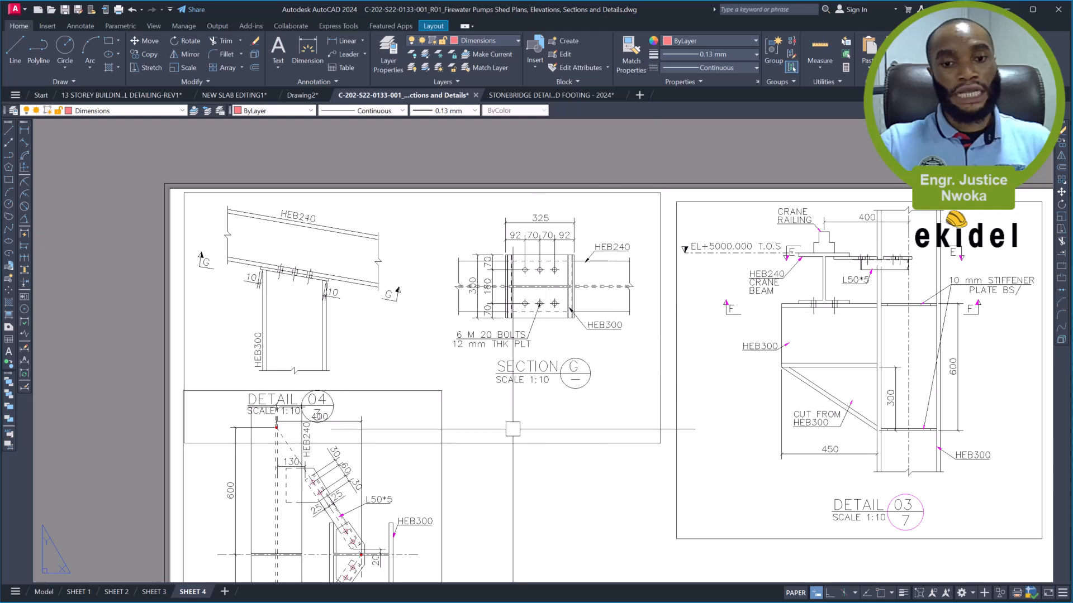
mouse_move(507, 436)
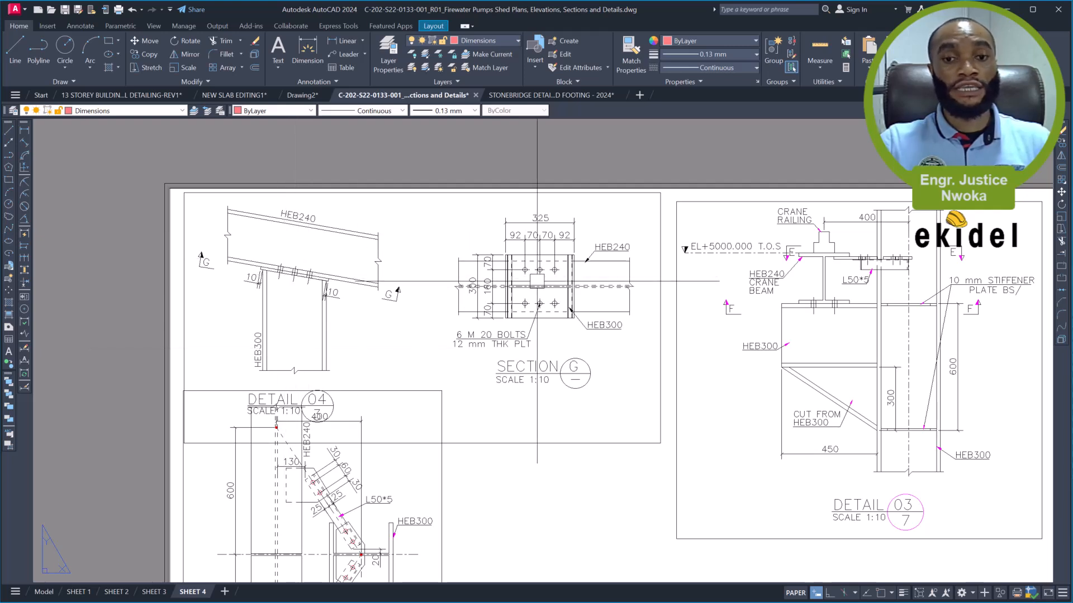
scroll(564, 352, down, 2)
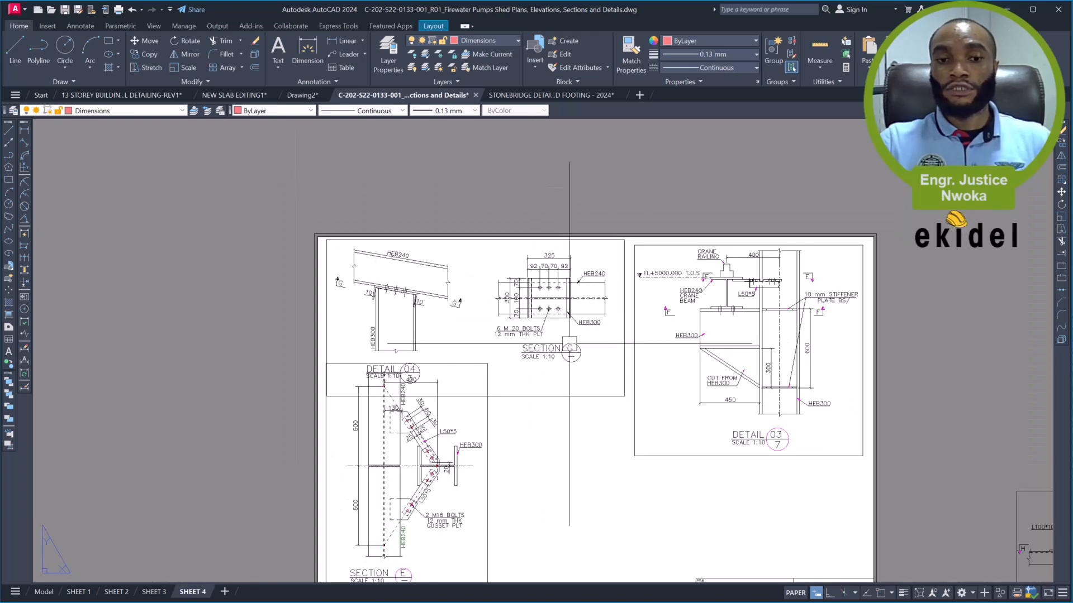
- Move the Section E viewport sideways beneath Section G, lining its right edge up with the Detail 04 and Section G viewport
middle_drag(482, 382, 470, 341)
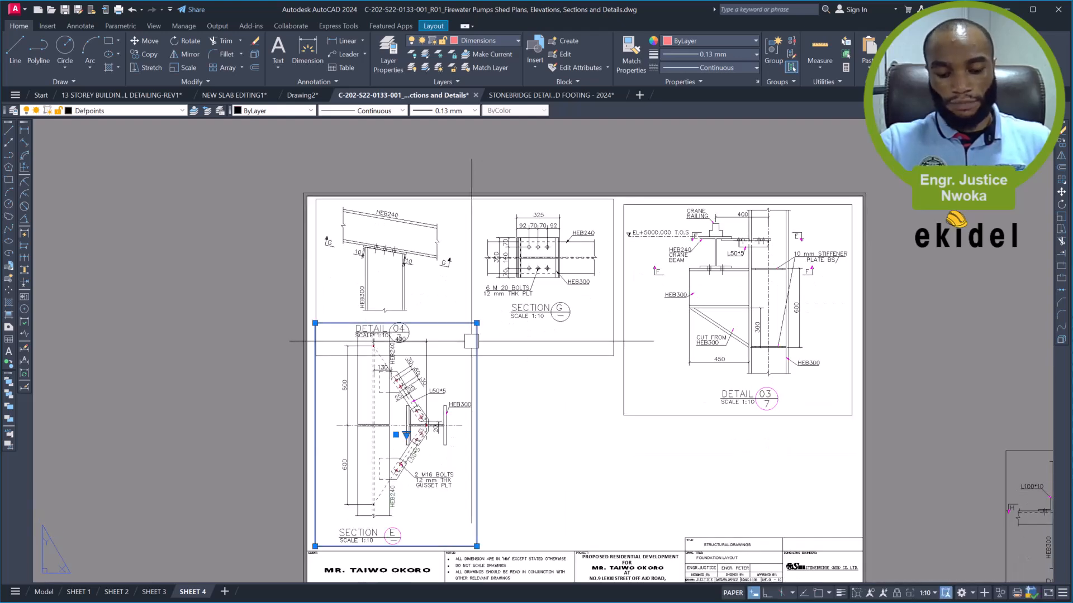
key(Return)
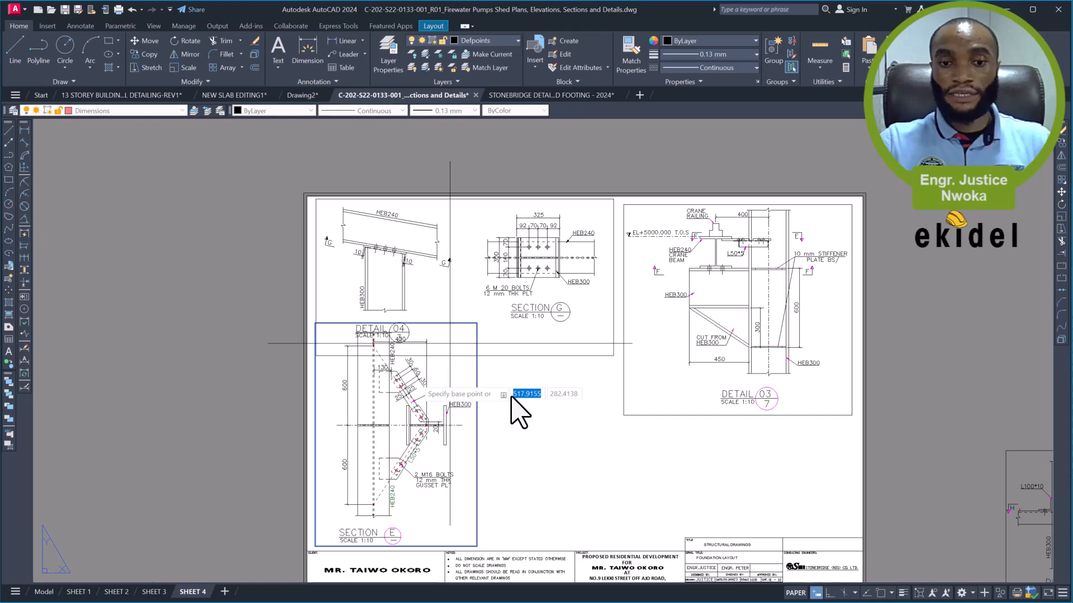
click(400, 403)
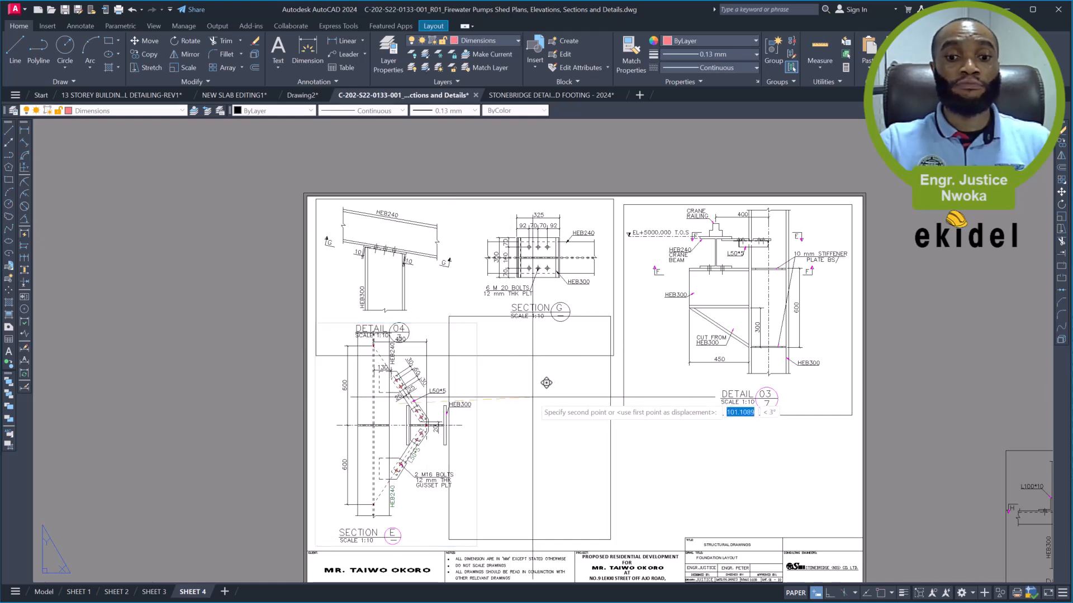
click(536, 404)
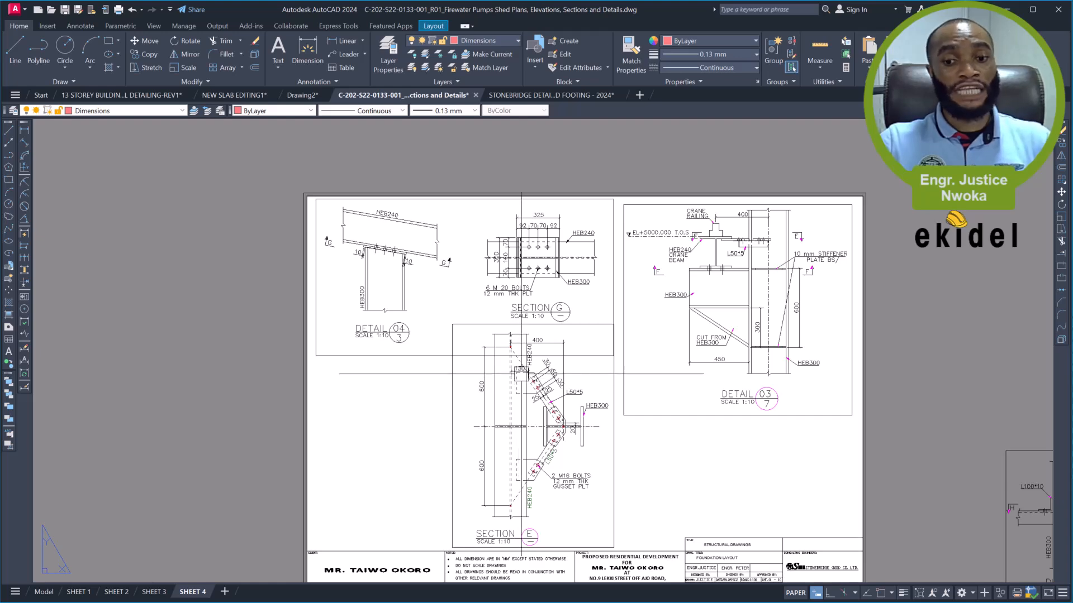
- Shrink the Section E viewport slightly by pulling its upper-right corner inward
click(593, 324)
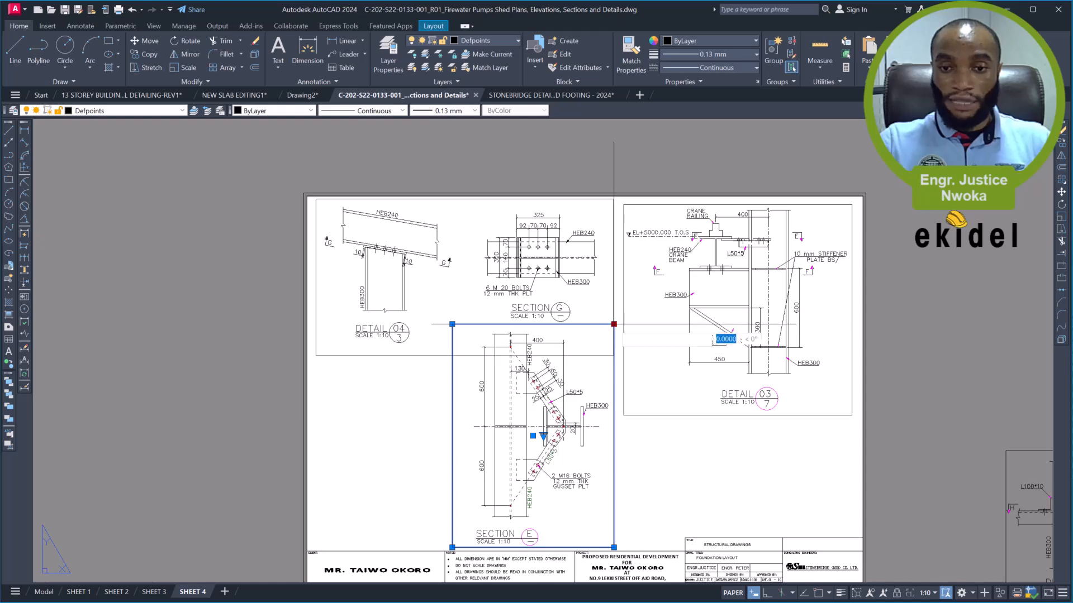
scroll(614, 324, up, 2)
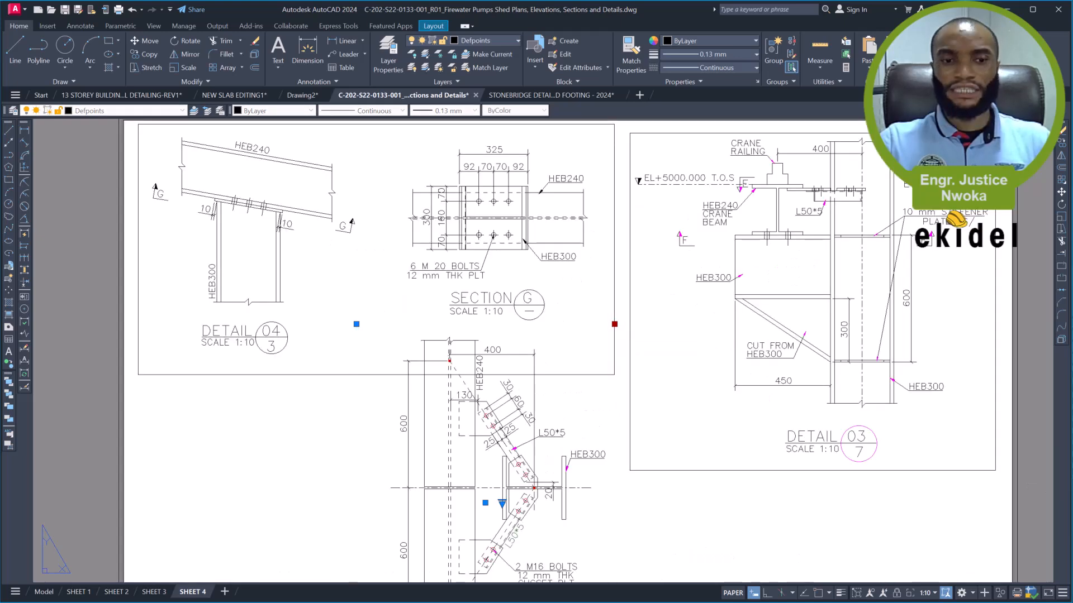
click(611, 332)
scroll(373, 295, down, 4)
key(Escape)
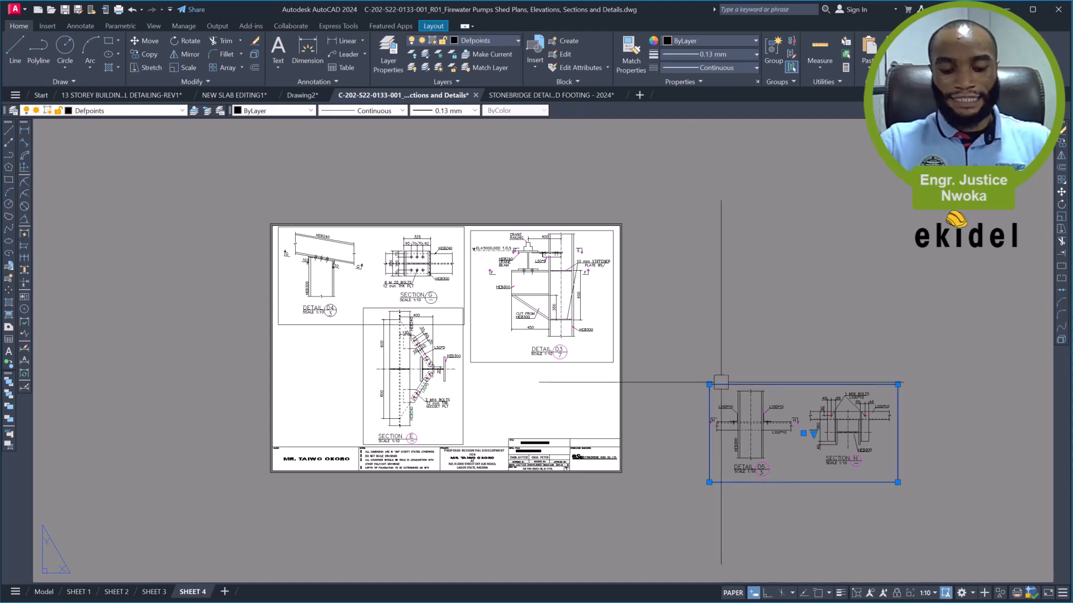
- Try to move the Detail 05 and Section H viewport onto the sheet beside Section E, below Detail 03
click(719, 413)
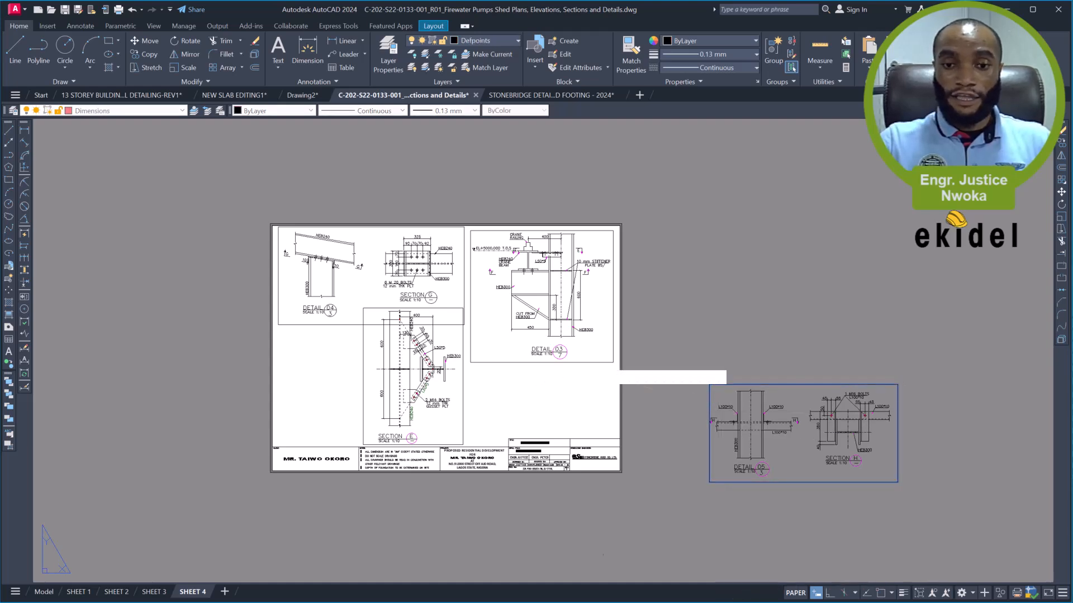
scroll(503, 366, up, 4)
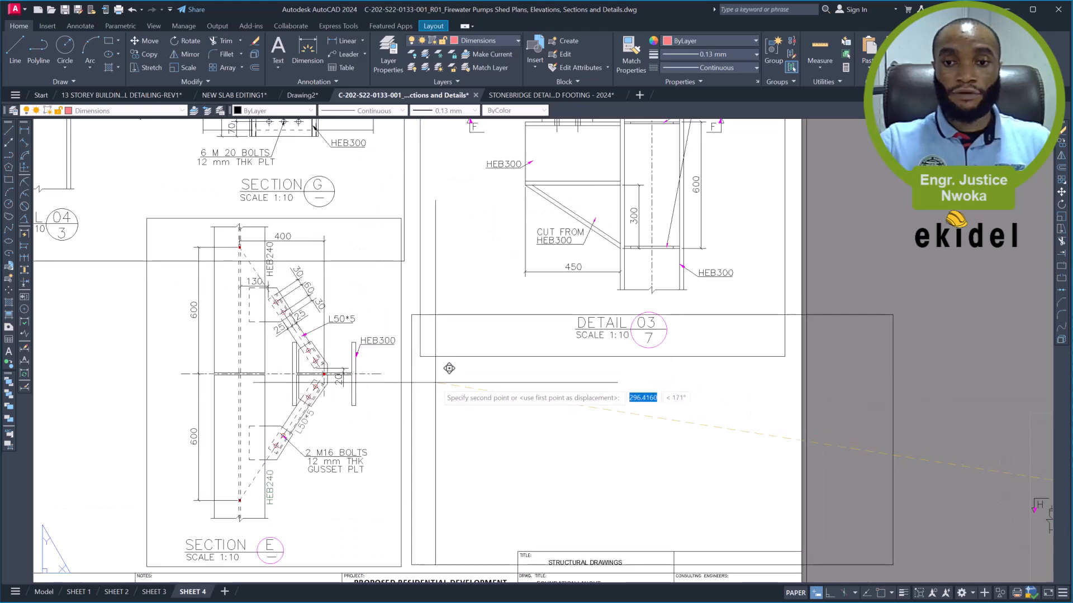
scroll(546, 365, down, 4)
key(Escape)
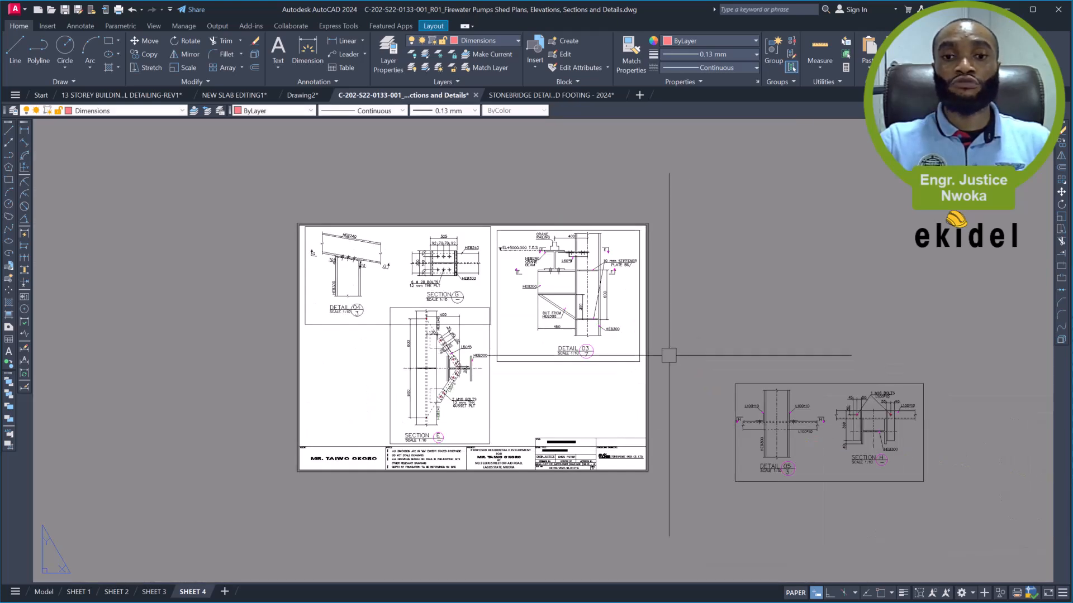
- Undo the recent viewport changes until Section E is off the sheet and Detail 05 with Section H is back above the title block
key(ctrl+z)
key(ctrl+z)
key(ctrl+z)
key(ctrl+z)
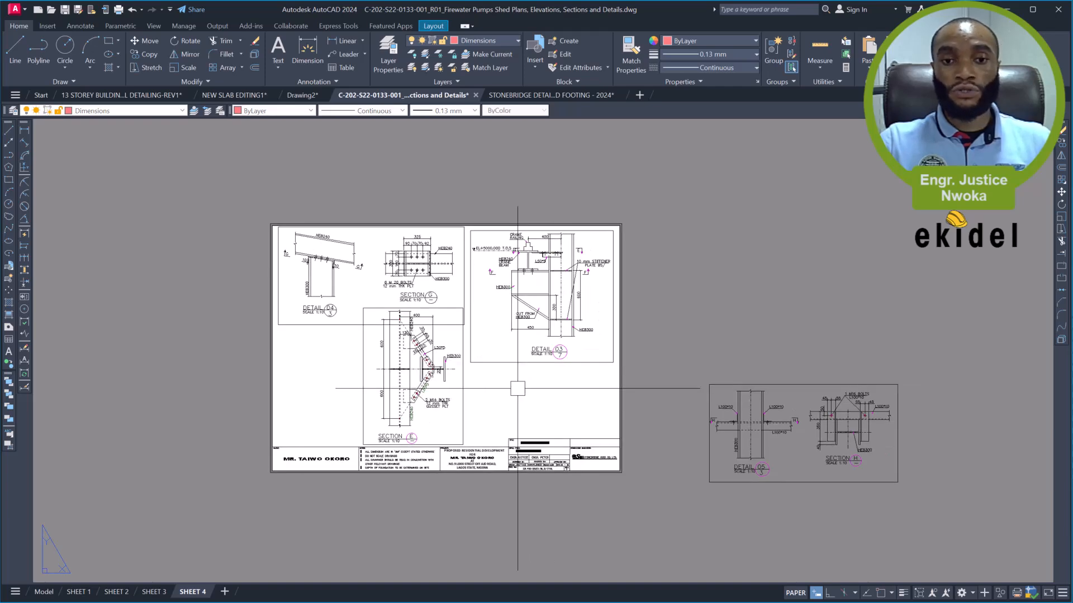
key(ctrl+z)
key(ctrl+z)
key(ctrl+z)
key(ctrl+z)
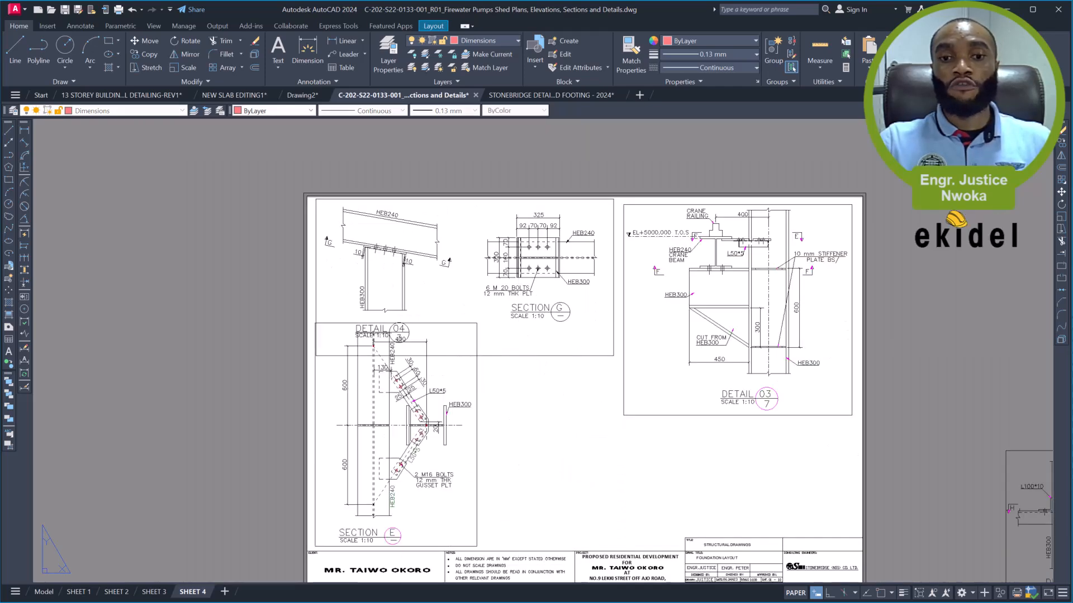
key(ctrl+z)
key(ctrl+z)
key(ctrl+z)
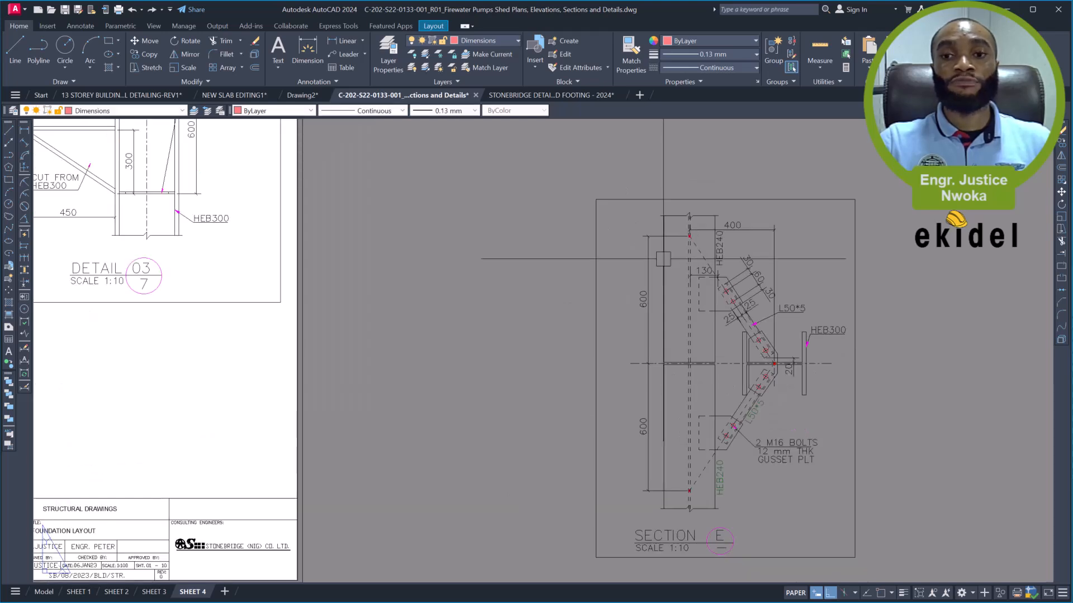
- Copy the Section E viewport with ortho mode off and place the copy in the empty area below the sheet
scroll(686, 203, down, 1)
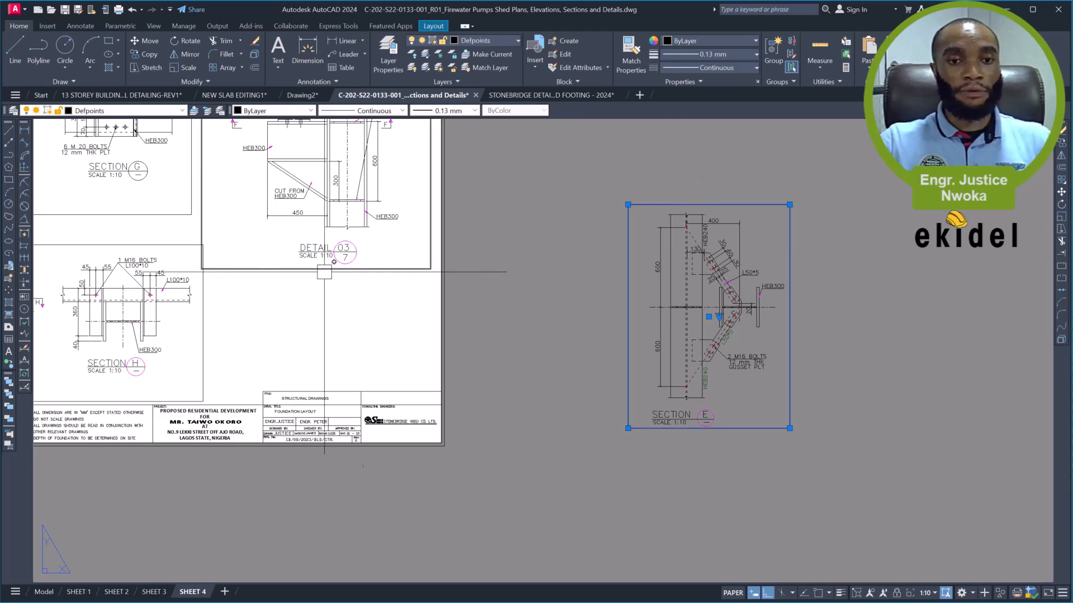
middle_drag(365, 325, 510, 340)
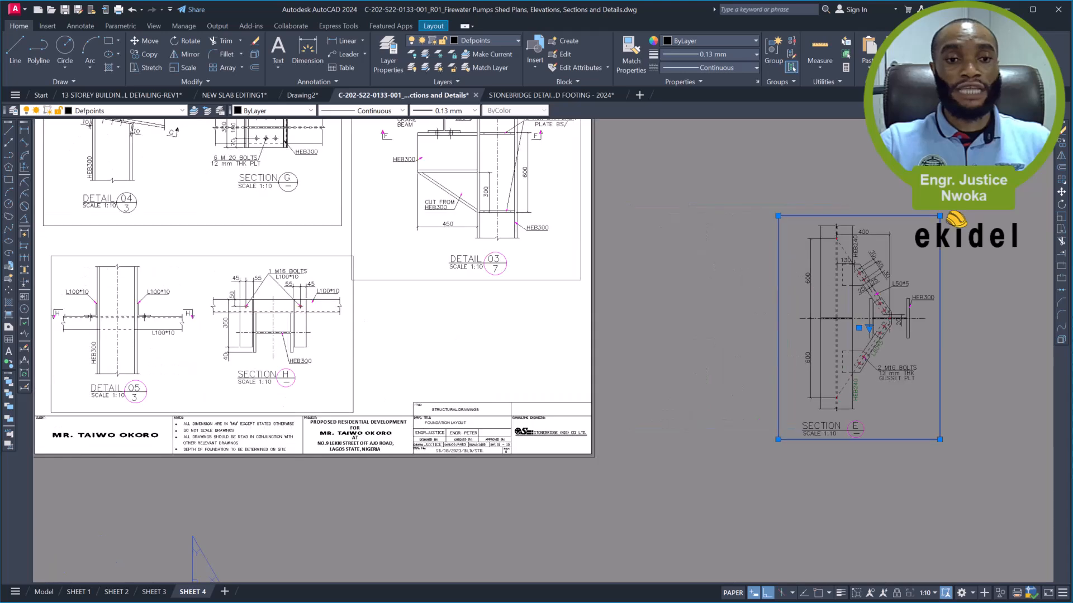
text(co)
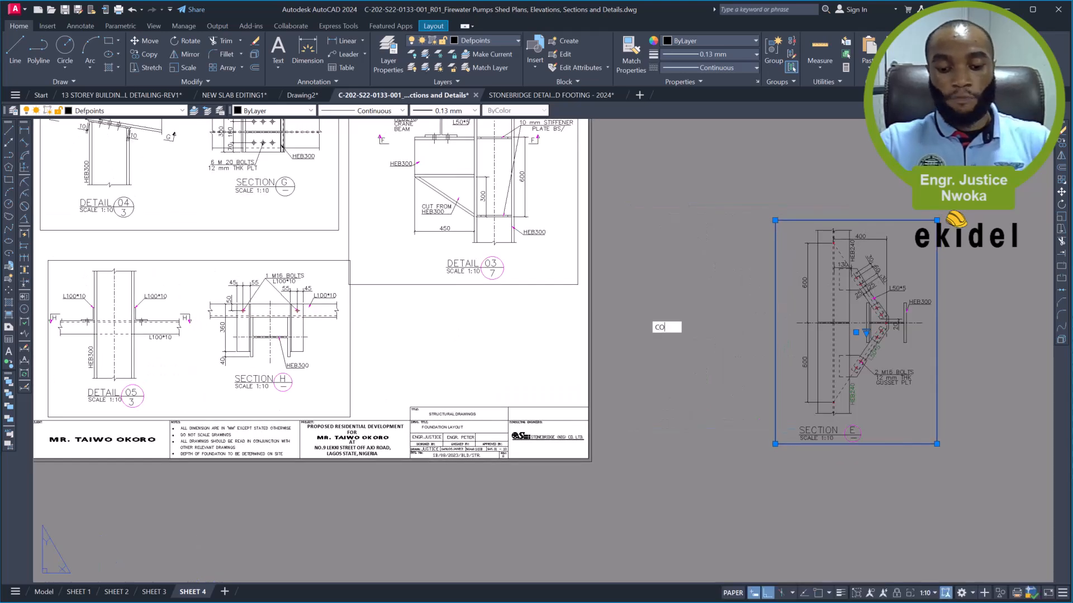
key(space)
click(804, 321)
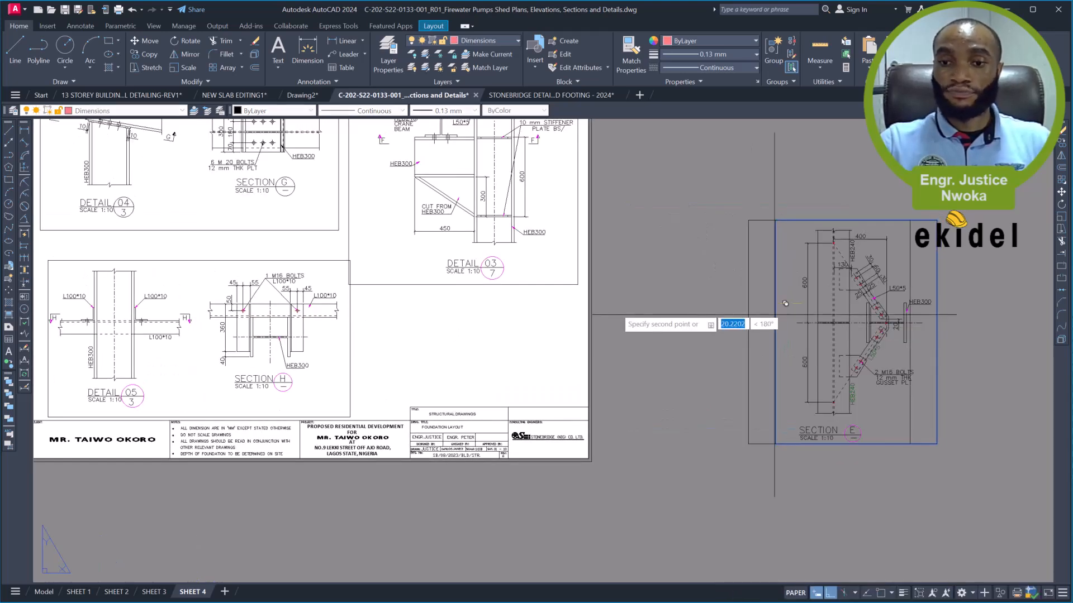
scroll(729, 298, down, 2)
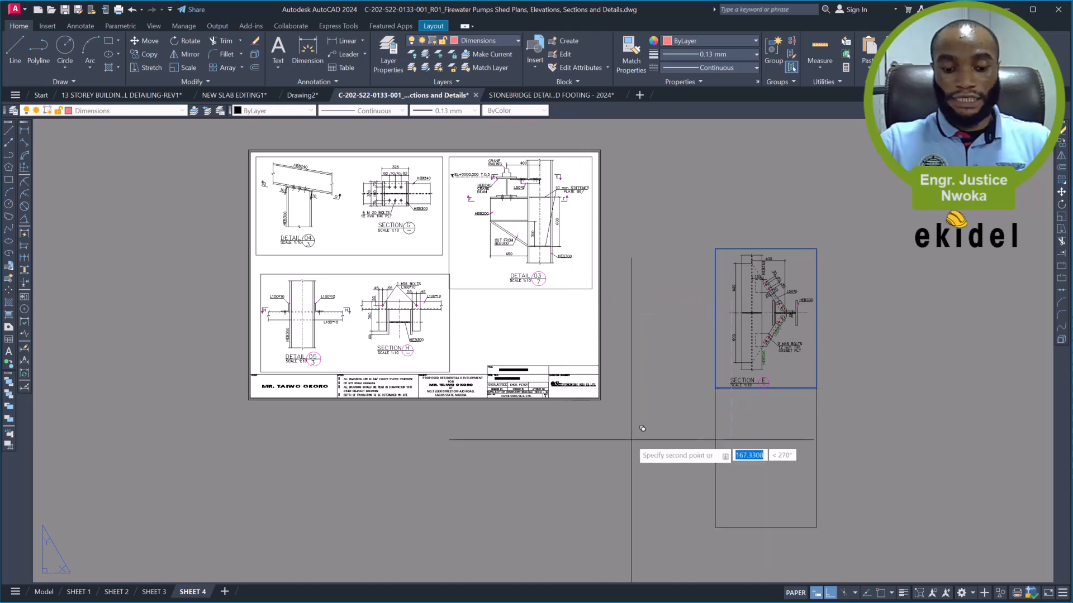
key(F8)
click(591, 465)
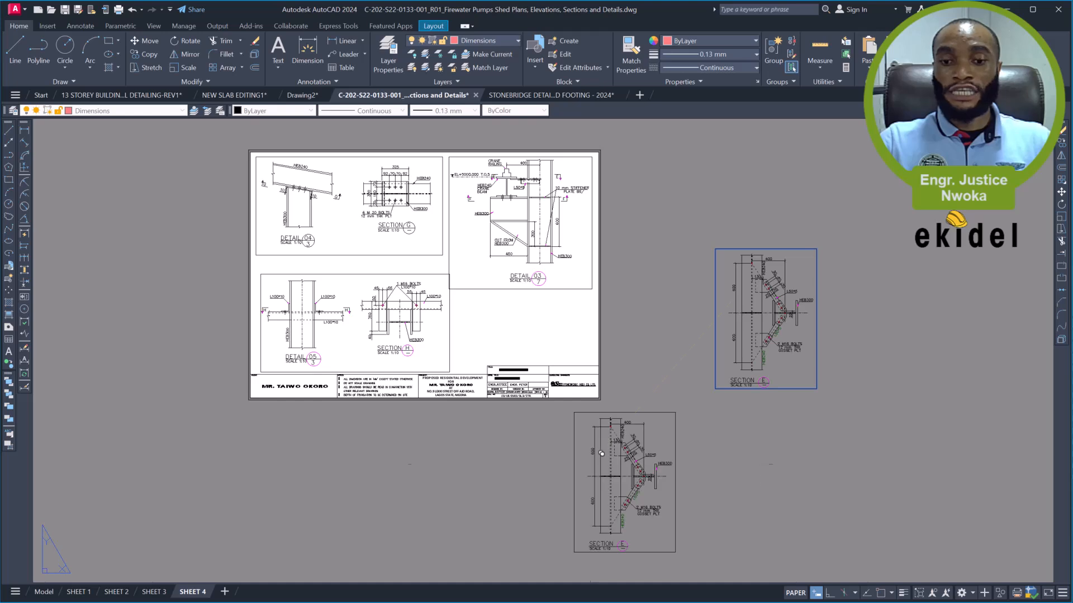
- Show Section F in the copied viewport at 1:10 scale, shifted so the drawing sits within the frame
double_click(613, 474)
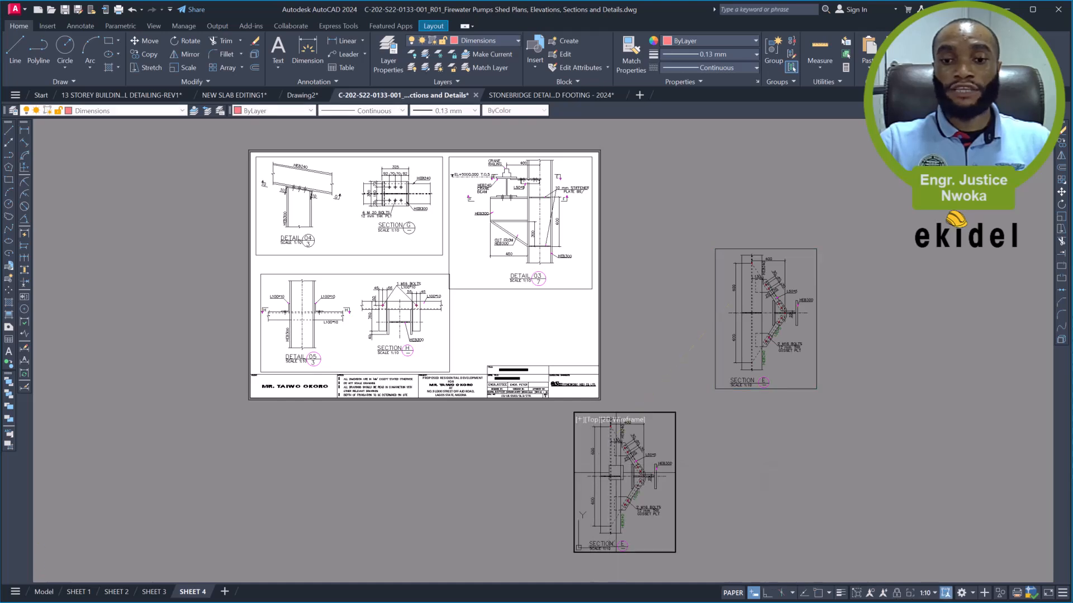
scroll(624, 475, down, 4)
middle_drag(620, 480, 578, 482)
scroll(600, 478, up, 2)
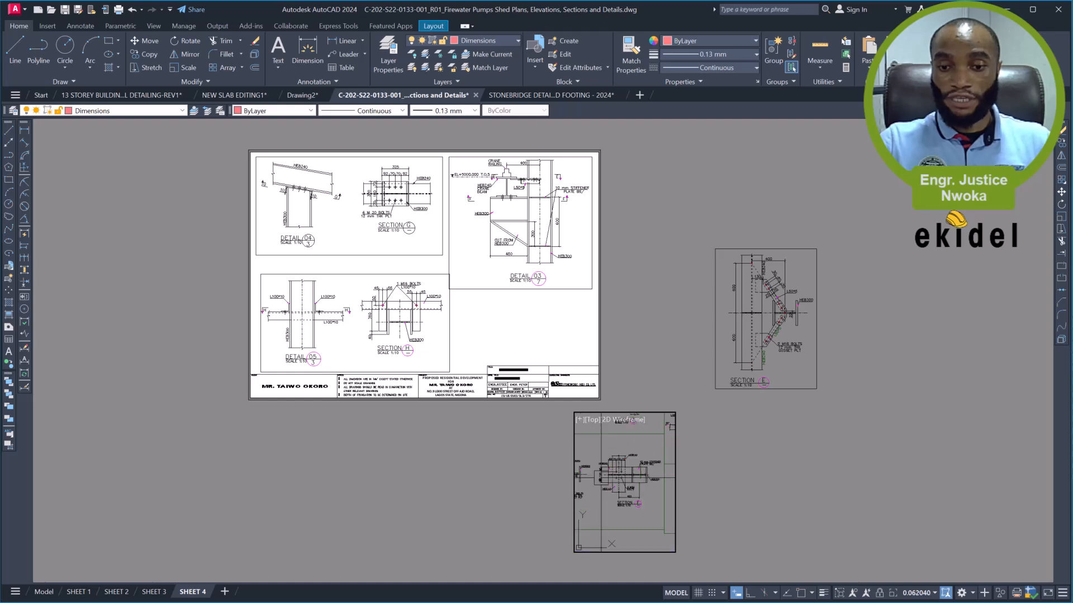
text(z)
key(Return)
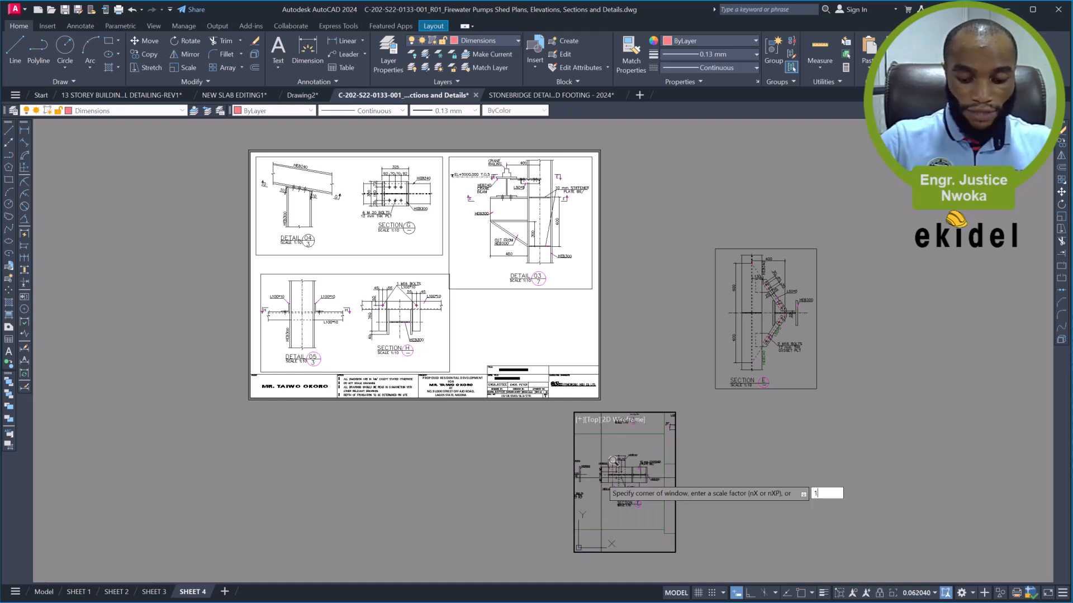
key(Return)
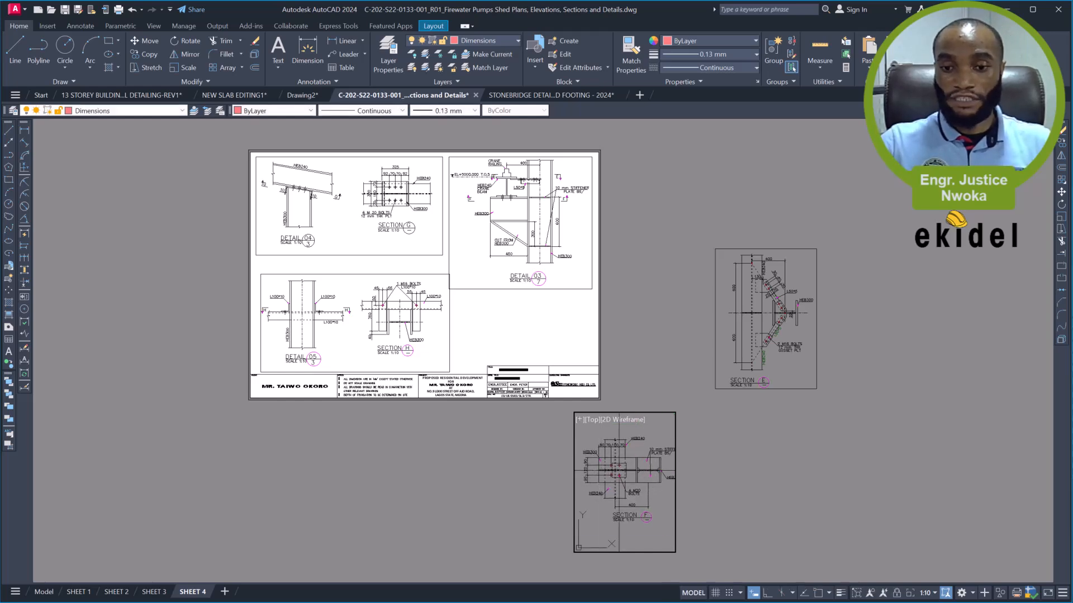
middle_drag(645, 472, 638, 472)
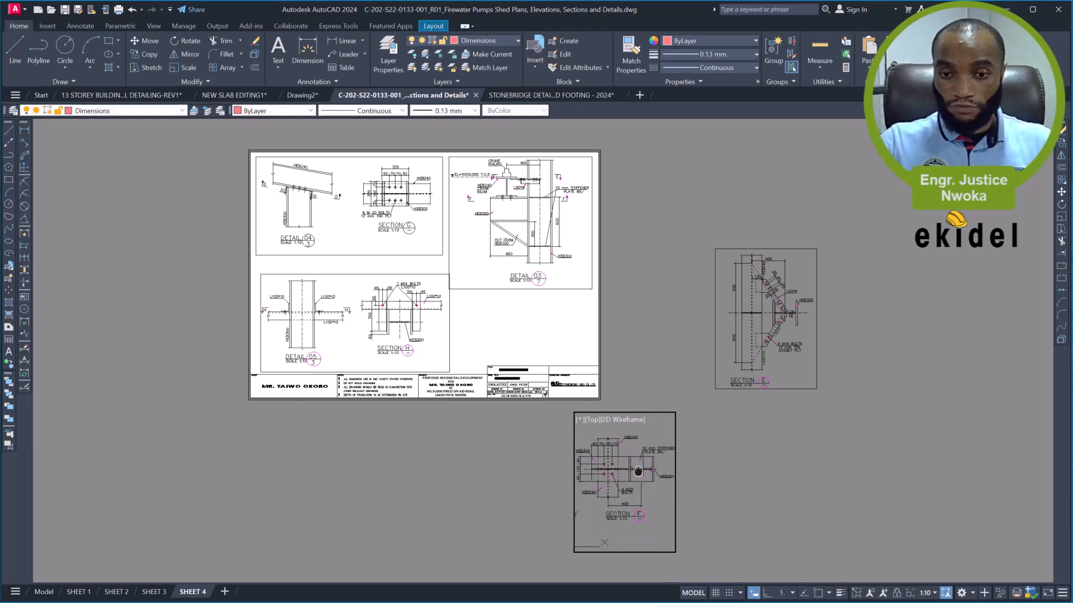
- Return to paper space and fit the Section F viewport frame around its drawing, widening it slightly and trimming the empty space above and below
double_click(707, 486)
scroll(714, 469, up, 3)
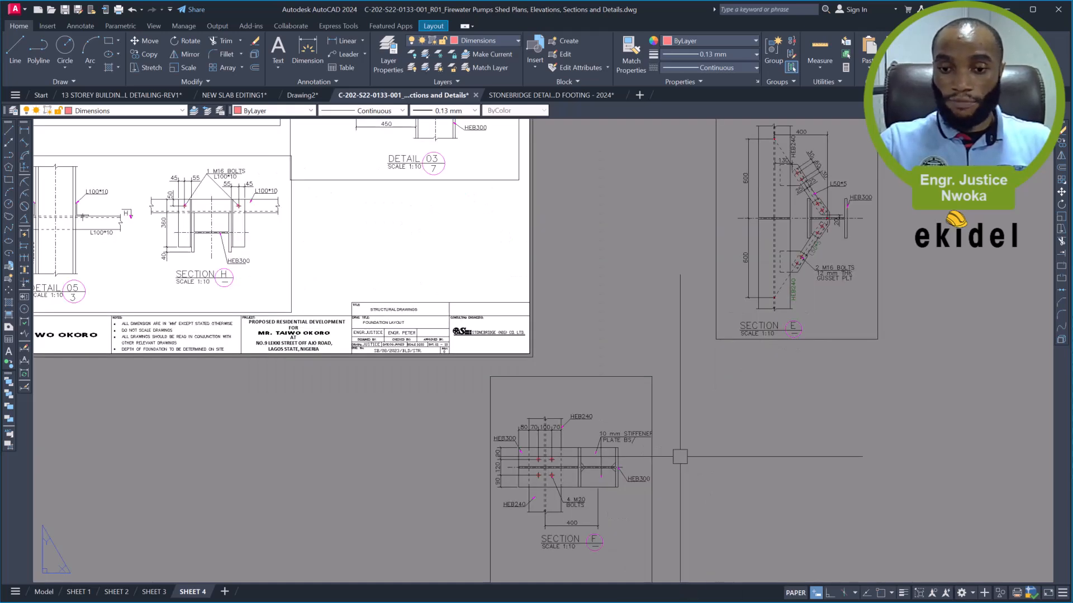
click(652, 378)
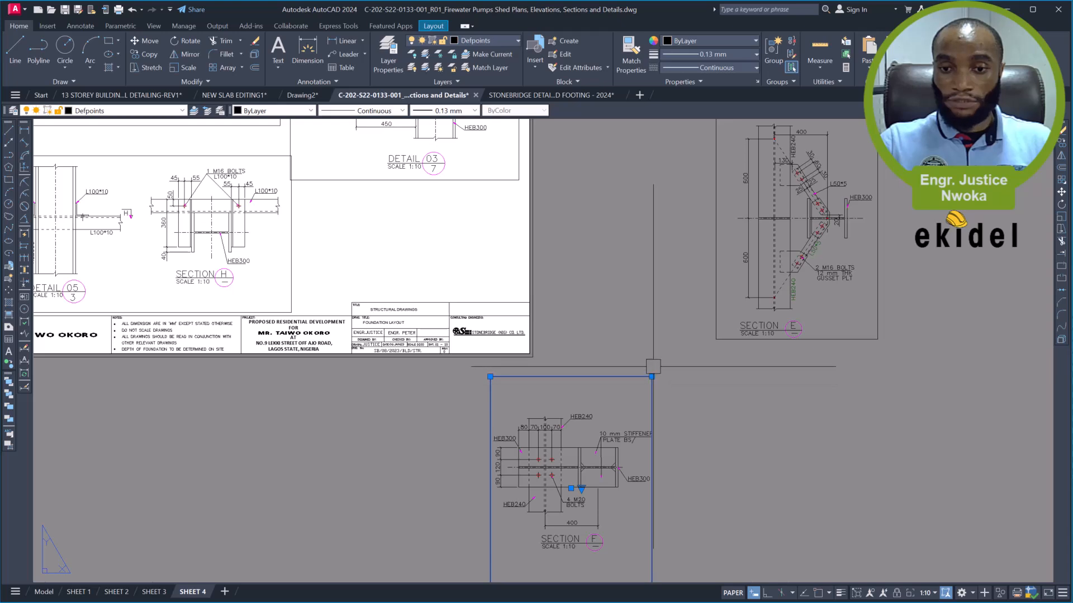
click(651, 377)
click(664, 378)
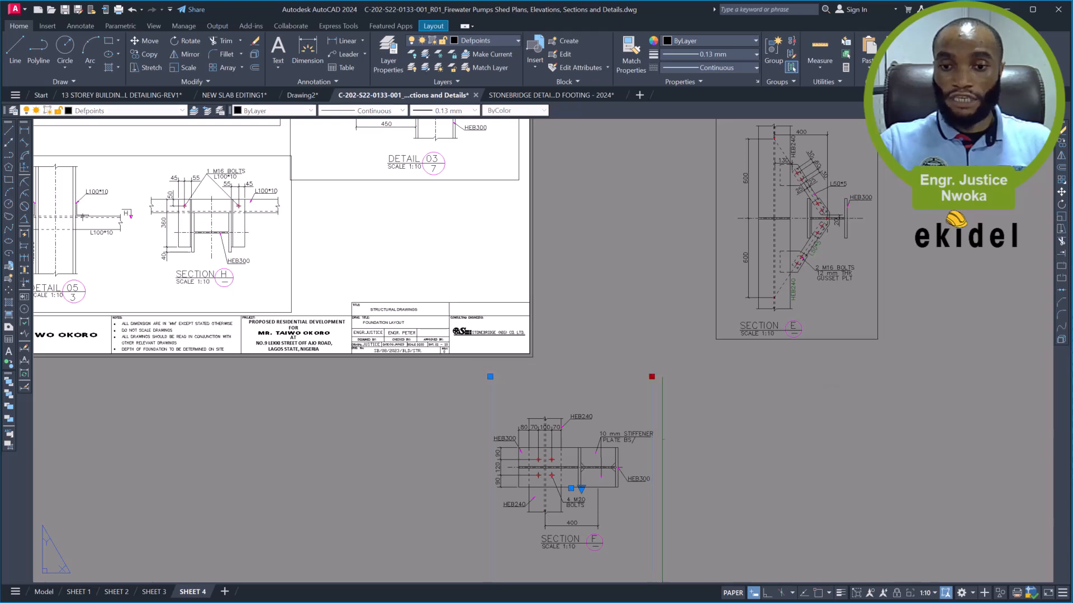
click(664, 377)
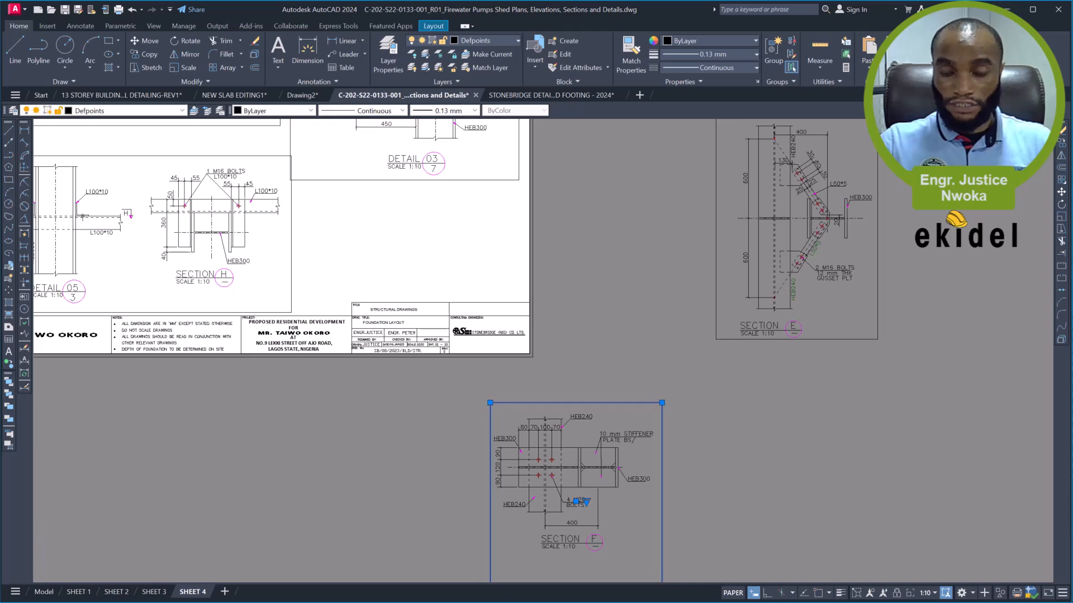
scroll(553, 453, down, 1)
scroll(597, 510, up, 1)
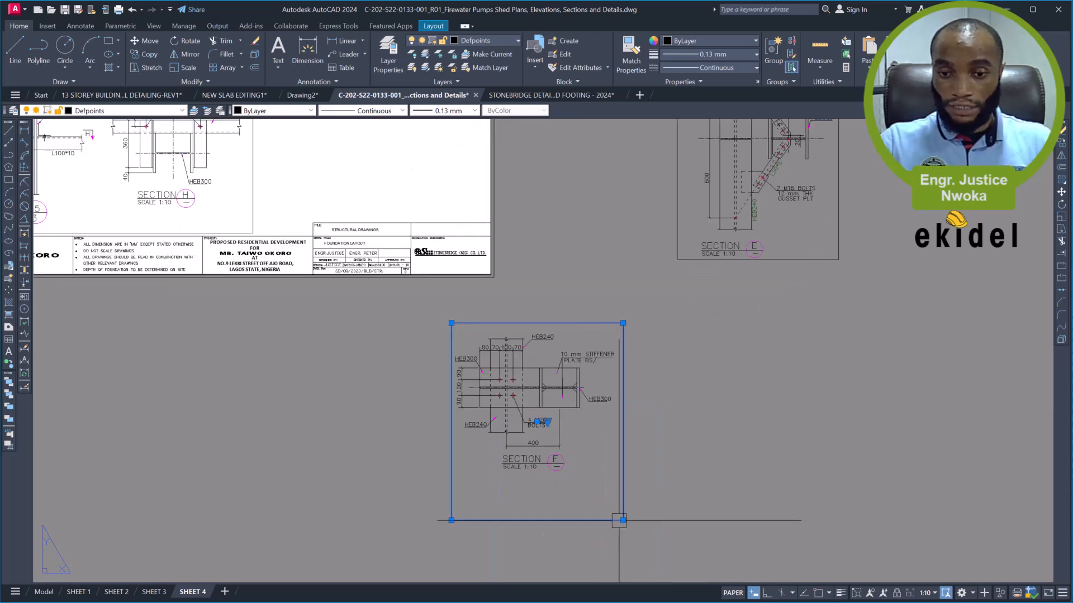
click(622, 478)
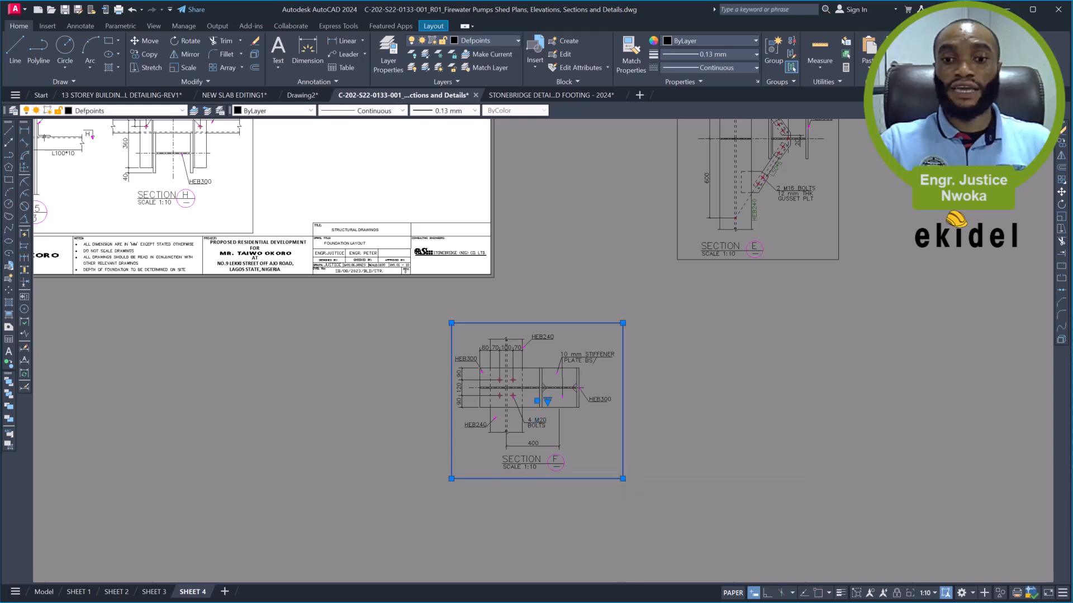
- Move the Section F viewport onto the sheet, below Detail 03 and just above the title block
scroll(648, 447, down, 4)
text(M)
key(Return)
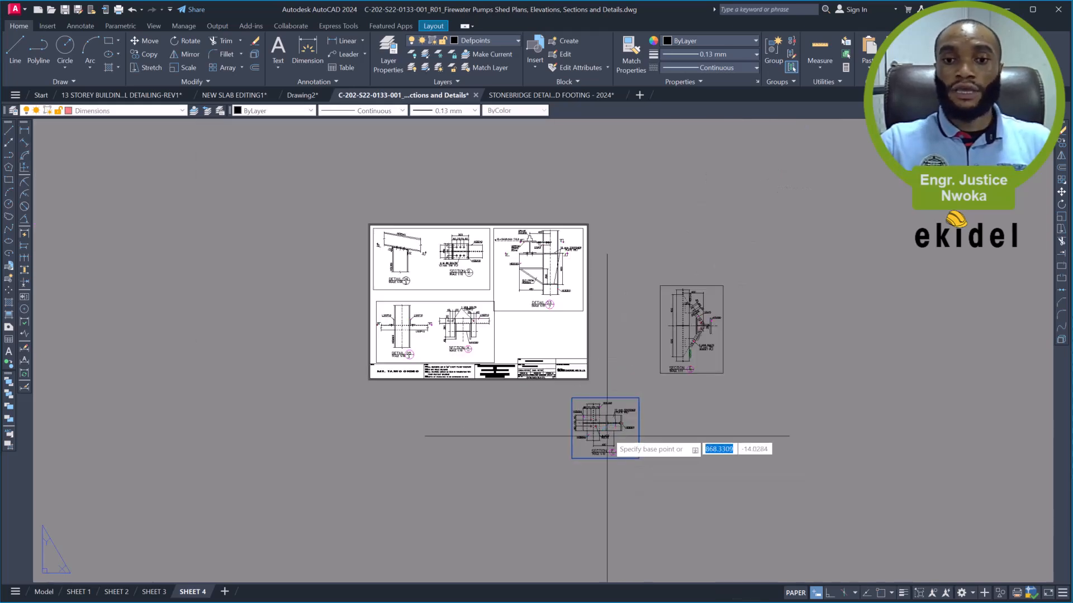
click(609, 429)
scroll(564, 316, up, 2)
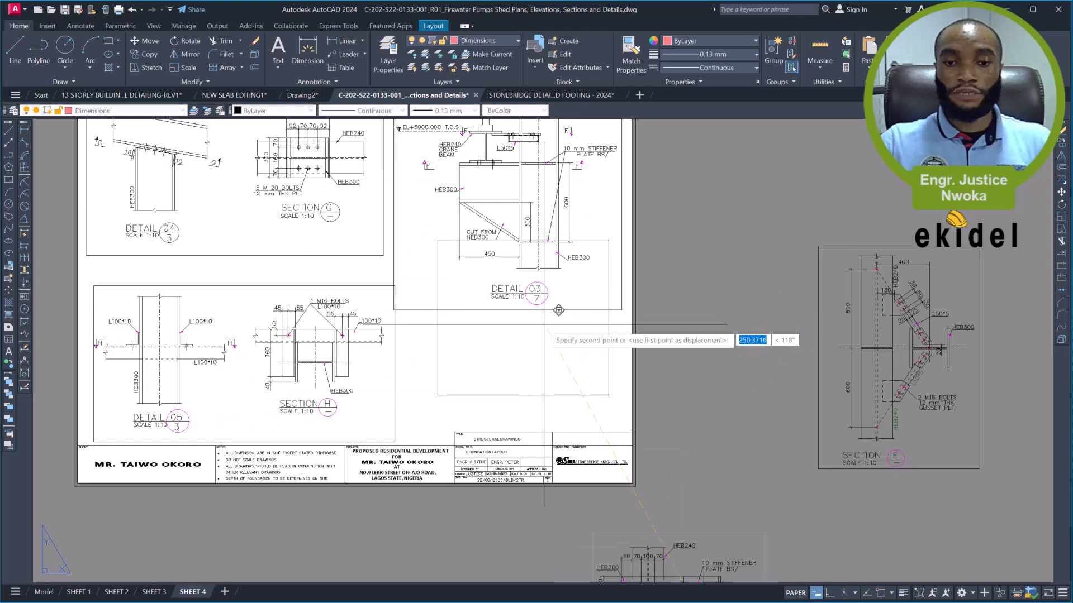
scroll(553, 318, up, 3)
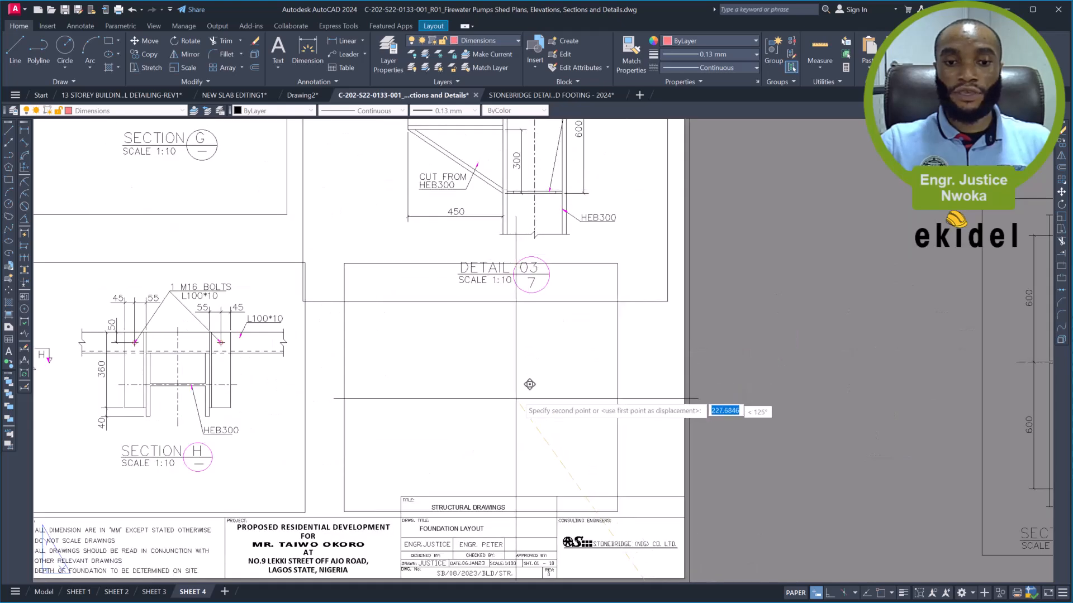
click(534, 369)
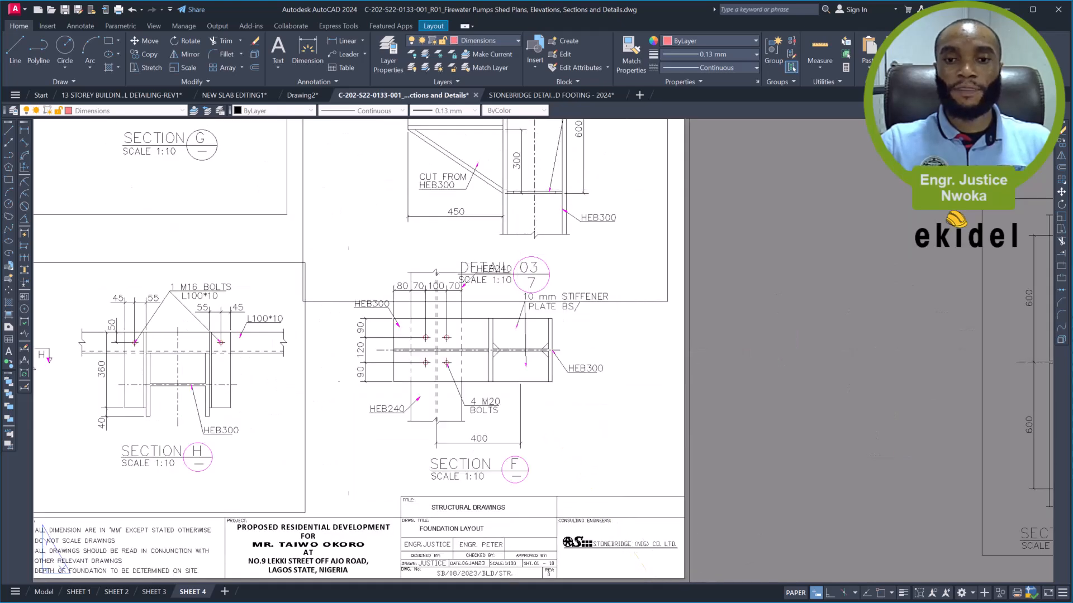
scroll(577, 355, down, 2)
middle_drag(584, 342, 606, 374)
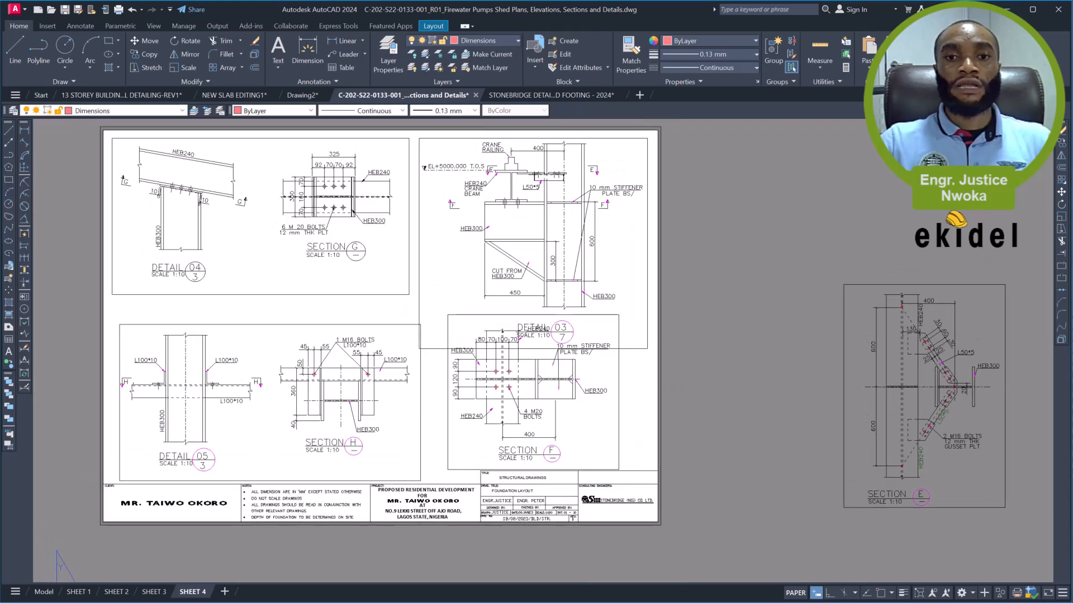
- Move the Section F viewport off the sheet into the empty area beyond its left edge
click(624, 387)
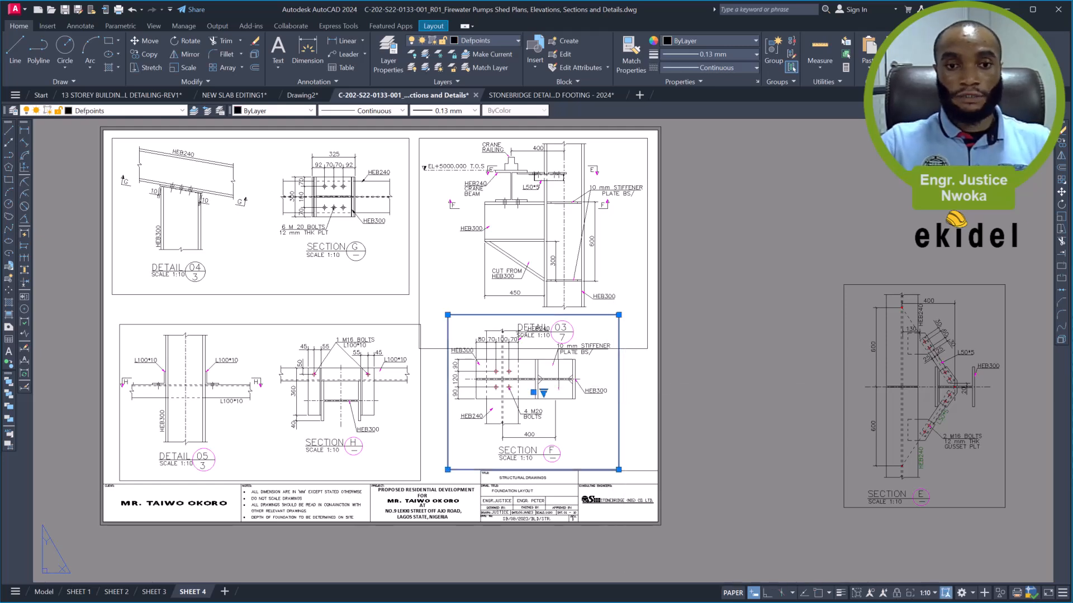
key(m)
key(space)
click(636, 368)
scroll(635, 369, down, 2)
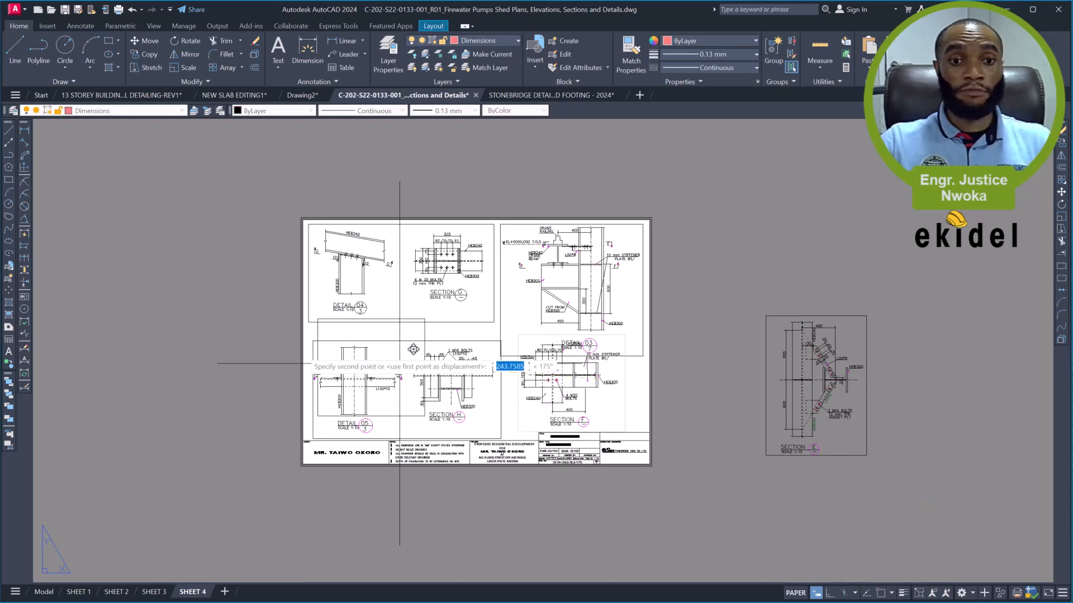
click(251, 345)
- Raise the lower edge of the Detail 04 and Section G viewport frame to just below the drawing titles
scroll(378, 330, up, 4)
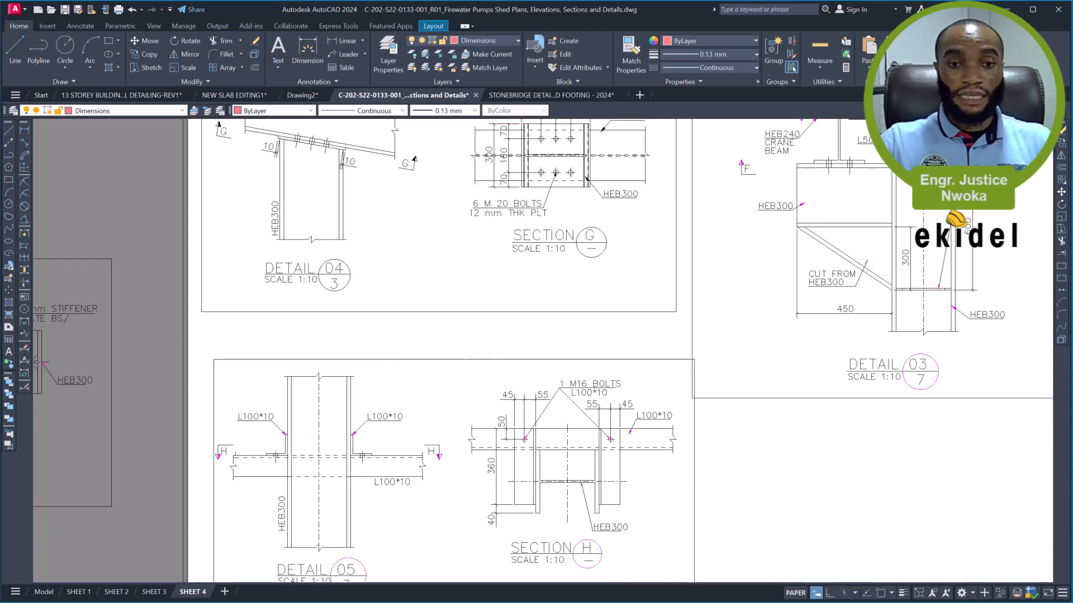
click(374, 311)
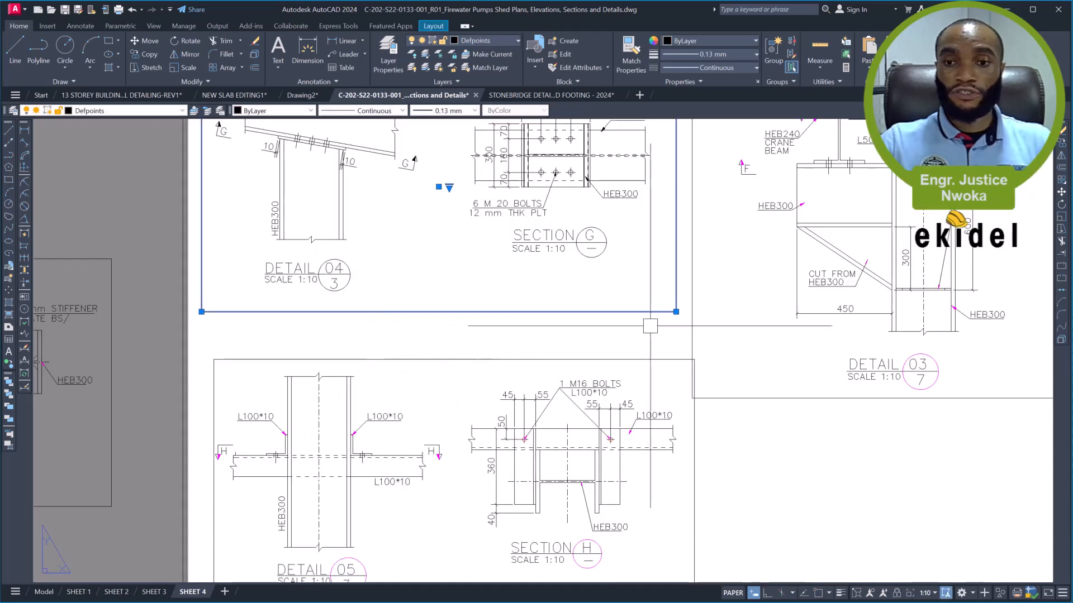
click(680, 292)
key(Escape)
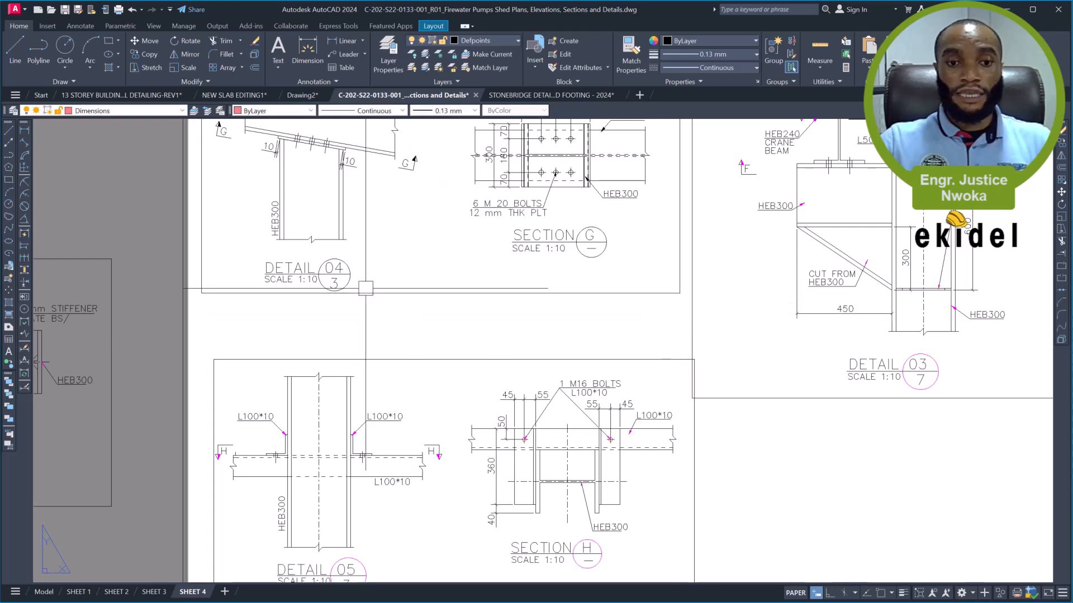
- Select the Detail 05/Section H and Detail 03 viewports and raise the Detail 05 frame's lower edge clear of the title block
click(476, 361)
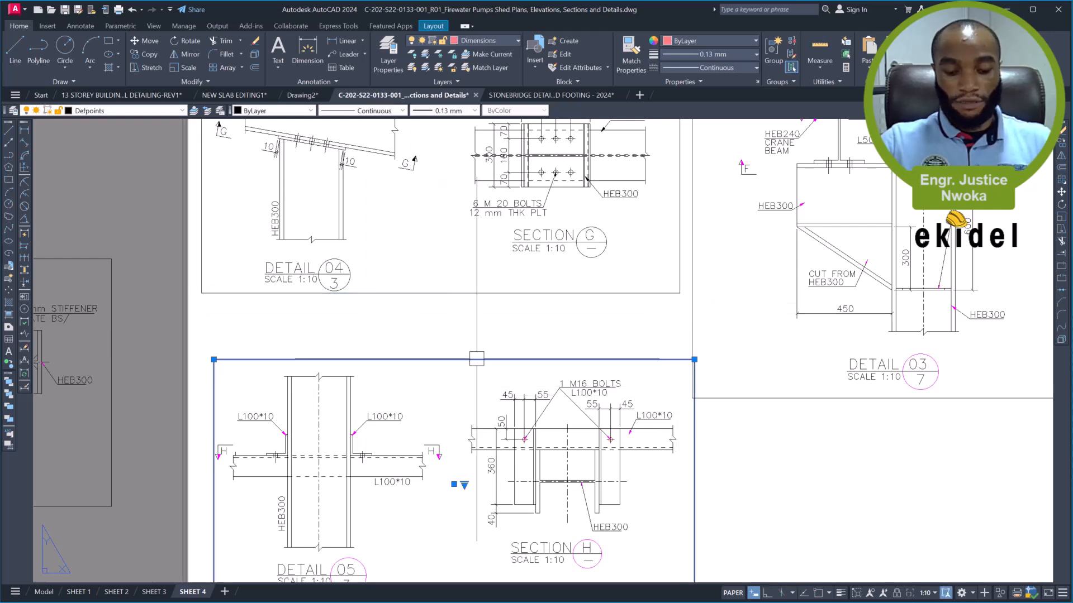
scroll(705, 362, up, 2)
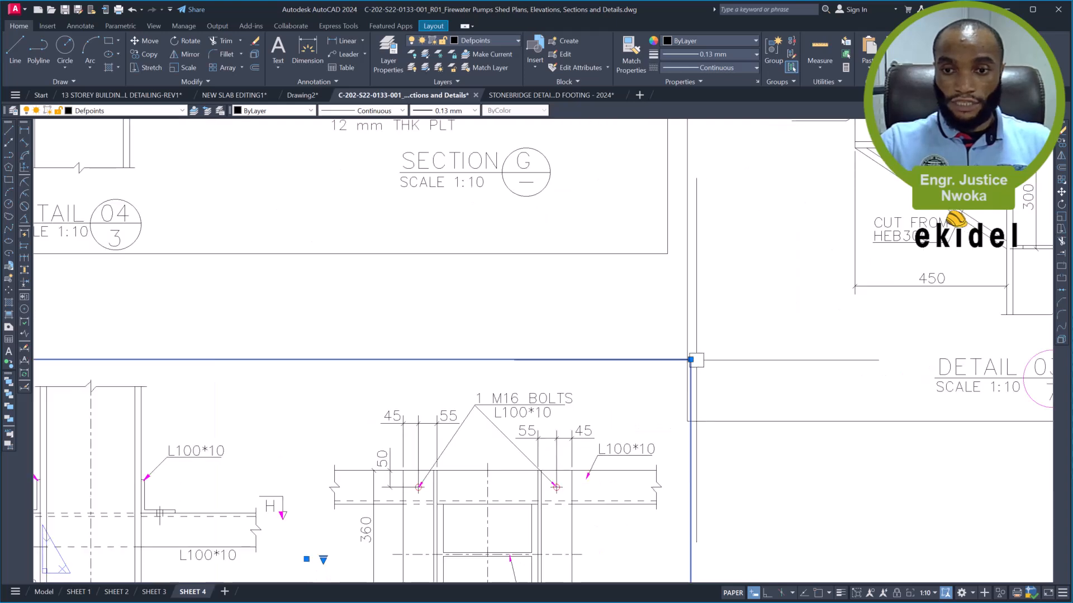
click(693, 365)
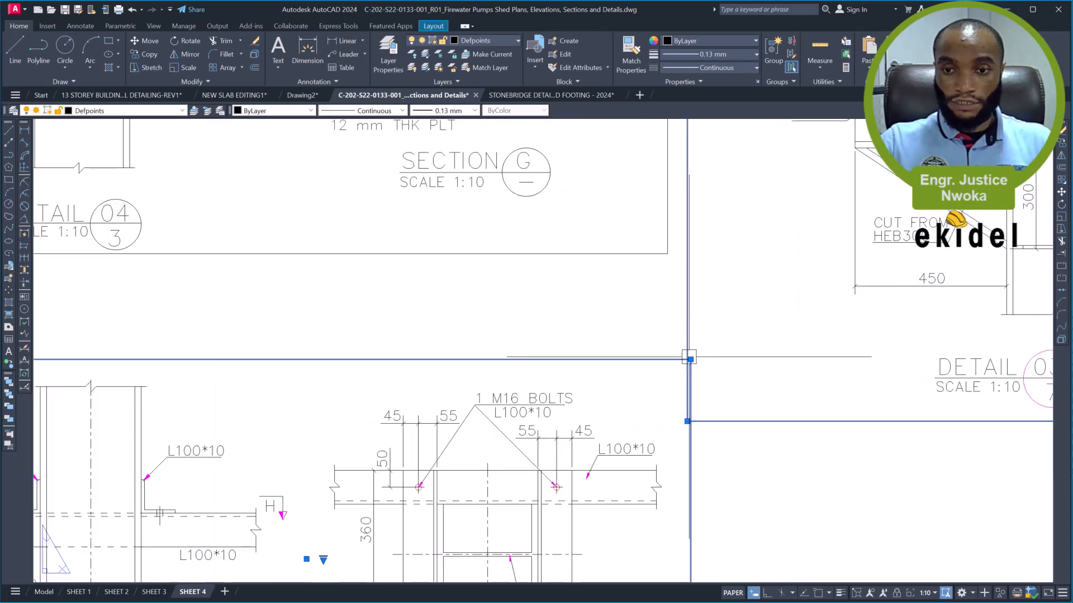
click(694, 380)
scroll(695, 324, down, 7)
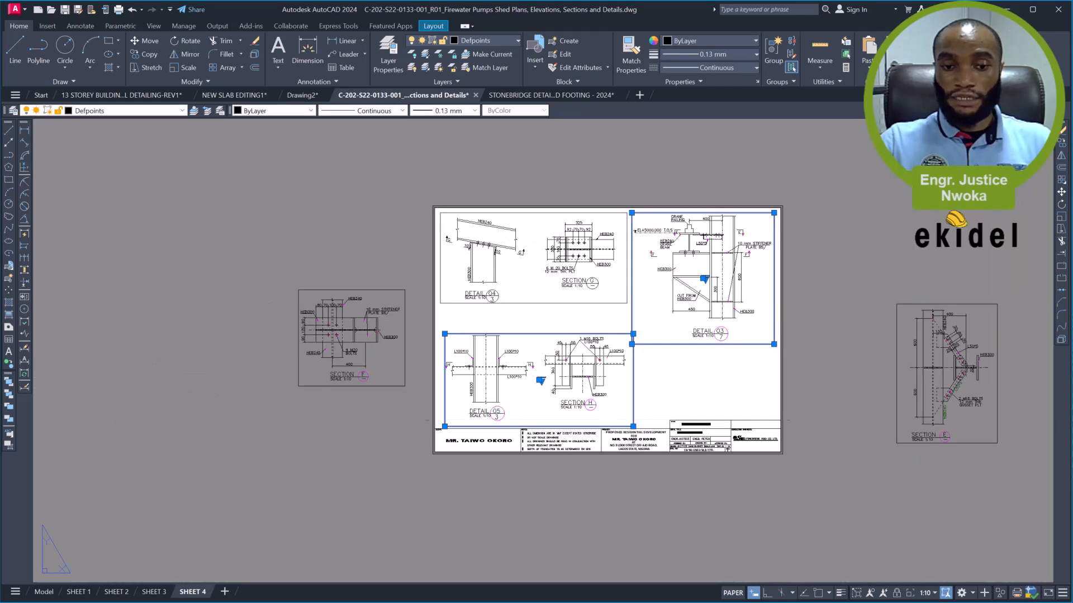
scroll(628, 447, up, 4)
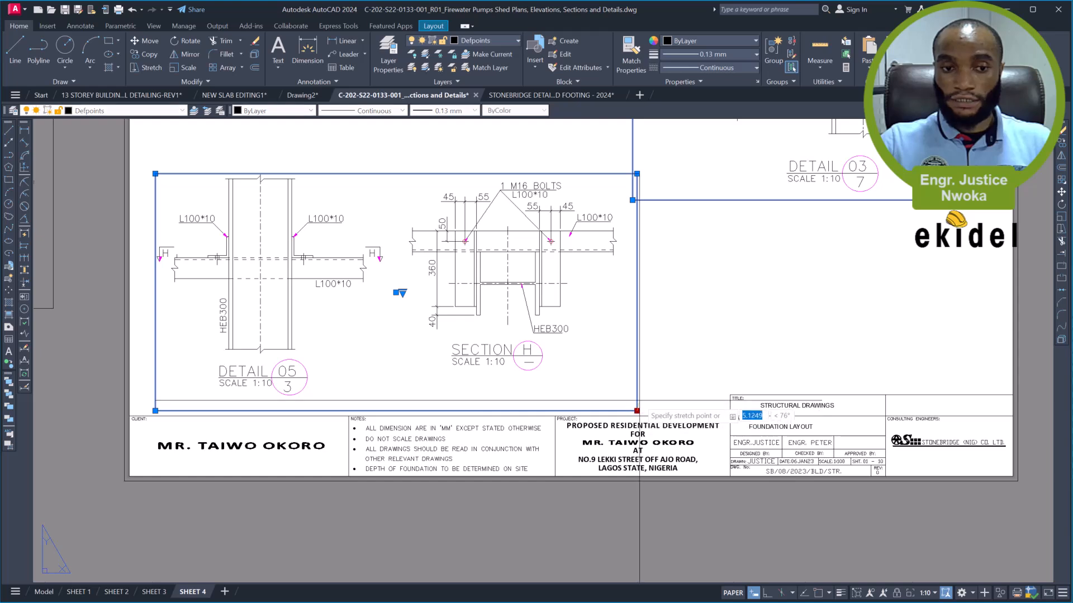
click(640, 400)
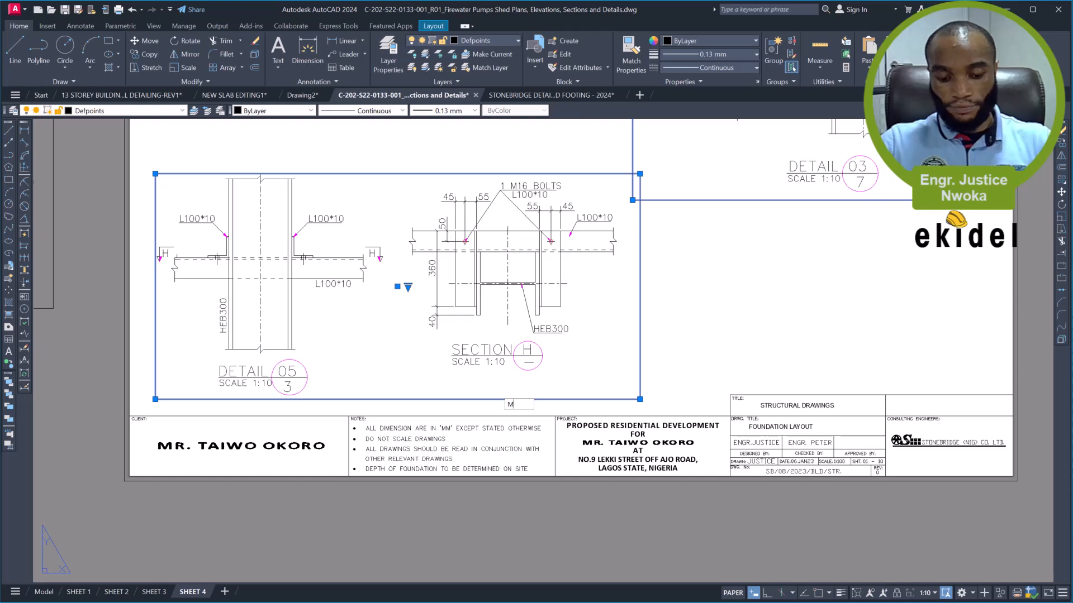
- Move both selected viewports to the right until Detail 05 and Section H sit in the sheet's lower-right area above the title block
key(Escape)
scroll(360, 397, down, 2)
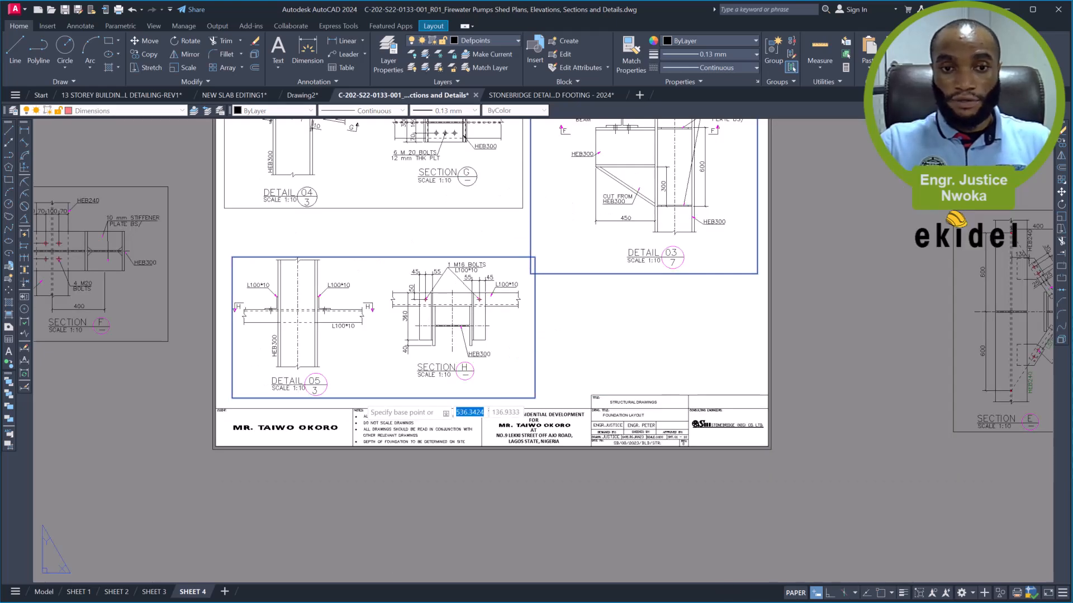
click(377, 318)
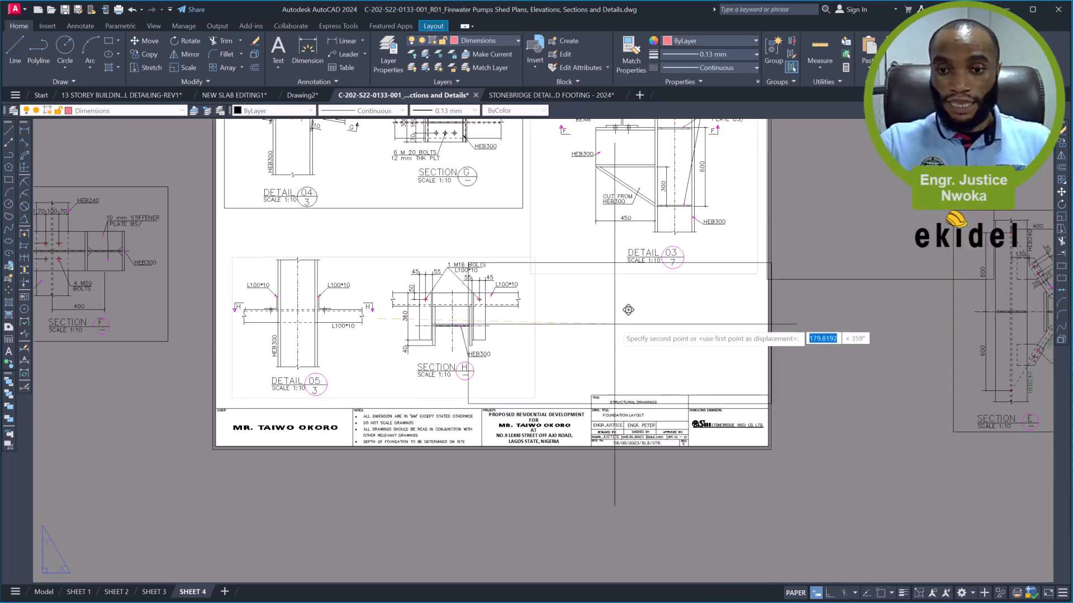
click(611, 314)
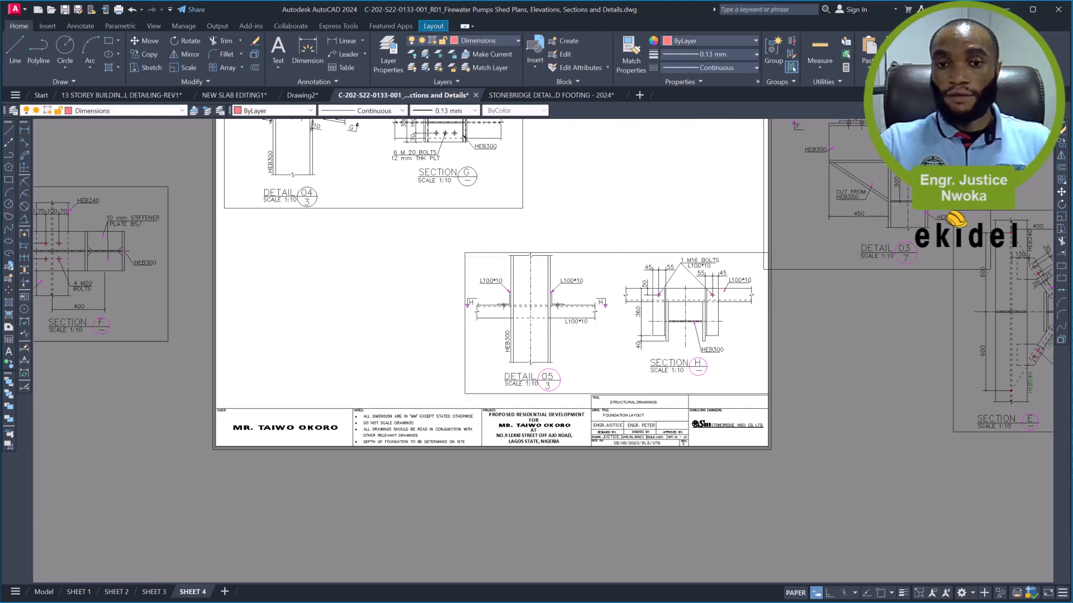
- Move the Detail 03 viewport back onto the sheet, into the space below Detail 04 and beside Detail 05
scroll(556, 327, down, 3)
scroll(630, 320, up, 4)
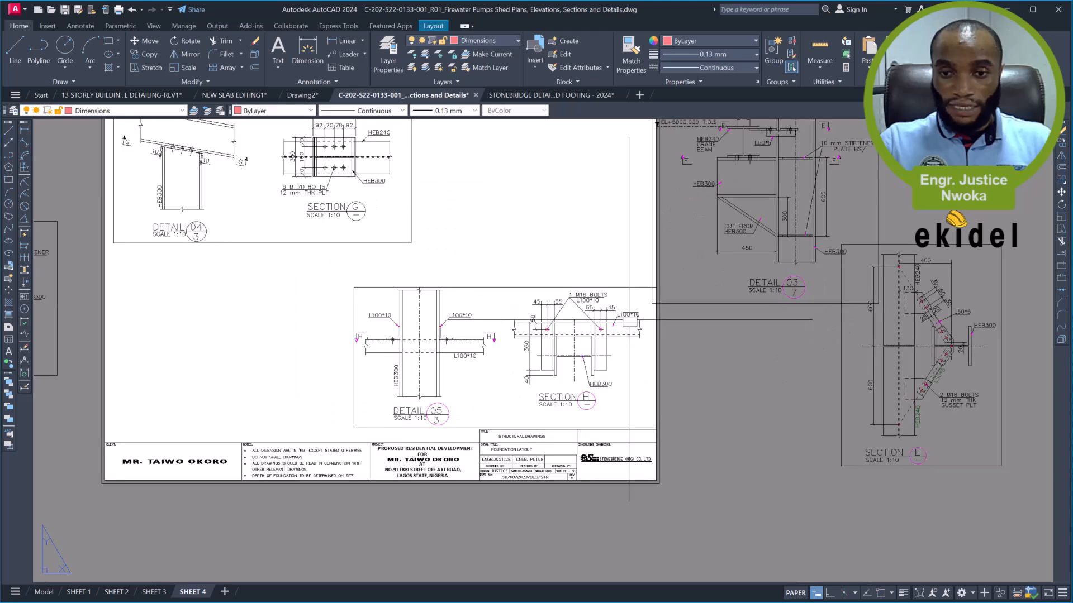
click(666, 304)
key(m)
key(Return)
scroll(669, 359, down, 4)
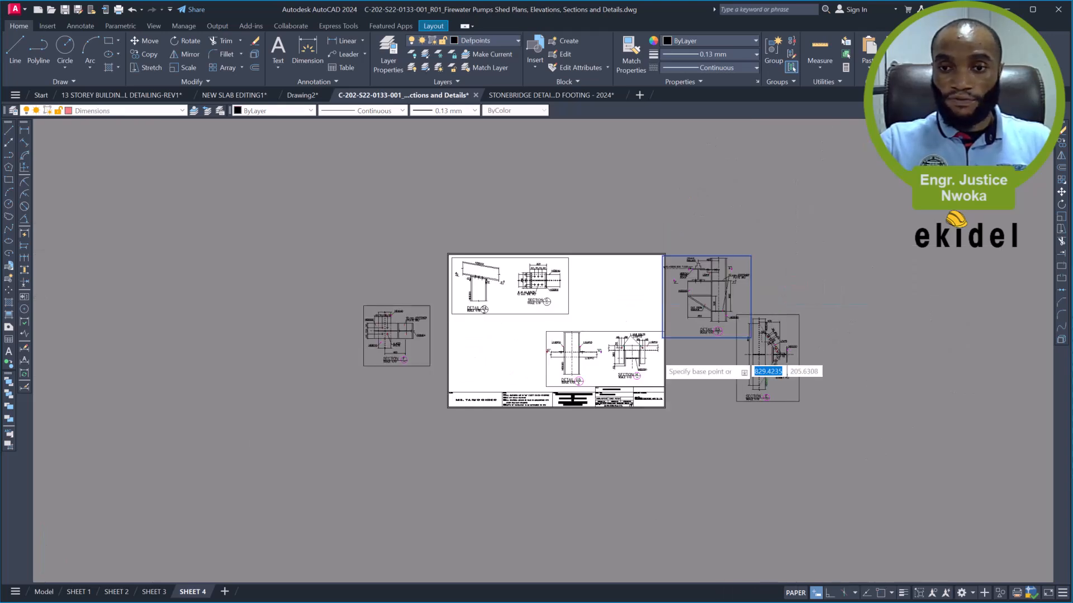
click(725, 277)
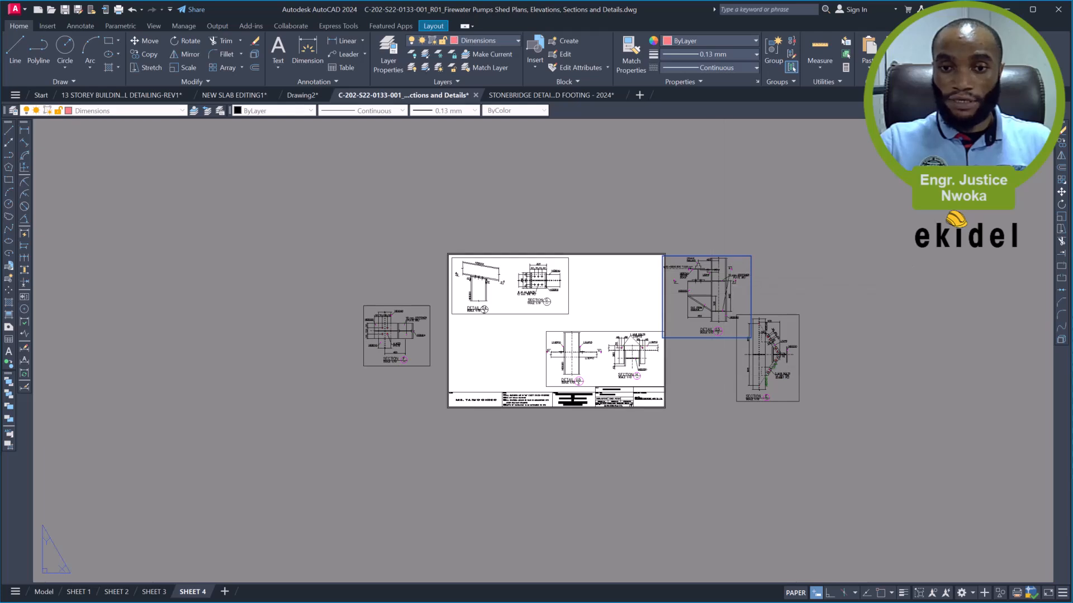
scroll(534, 335, up, 5)
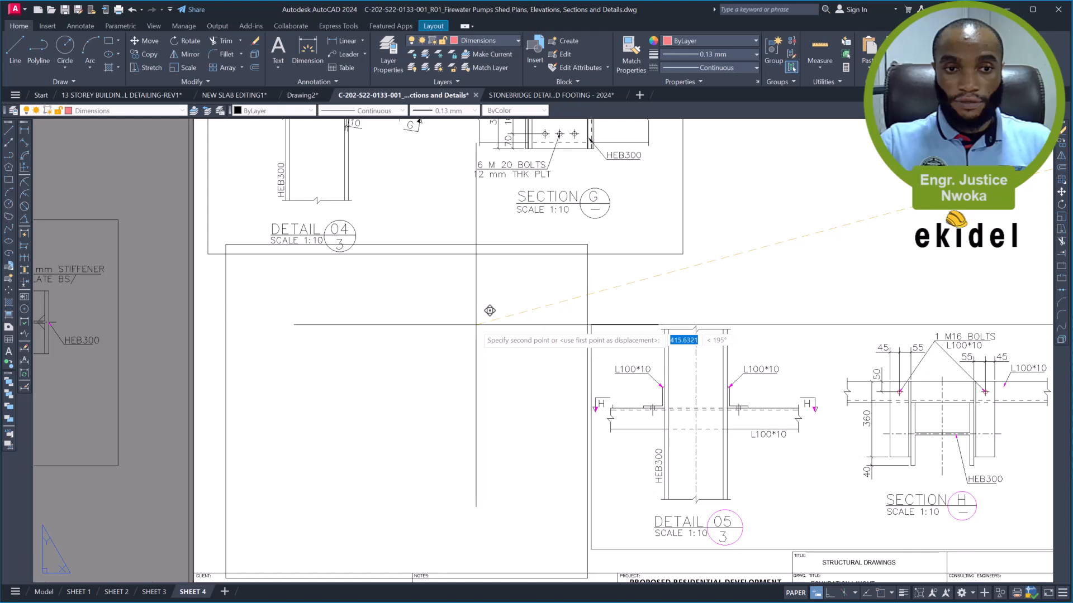
click(475, 311)
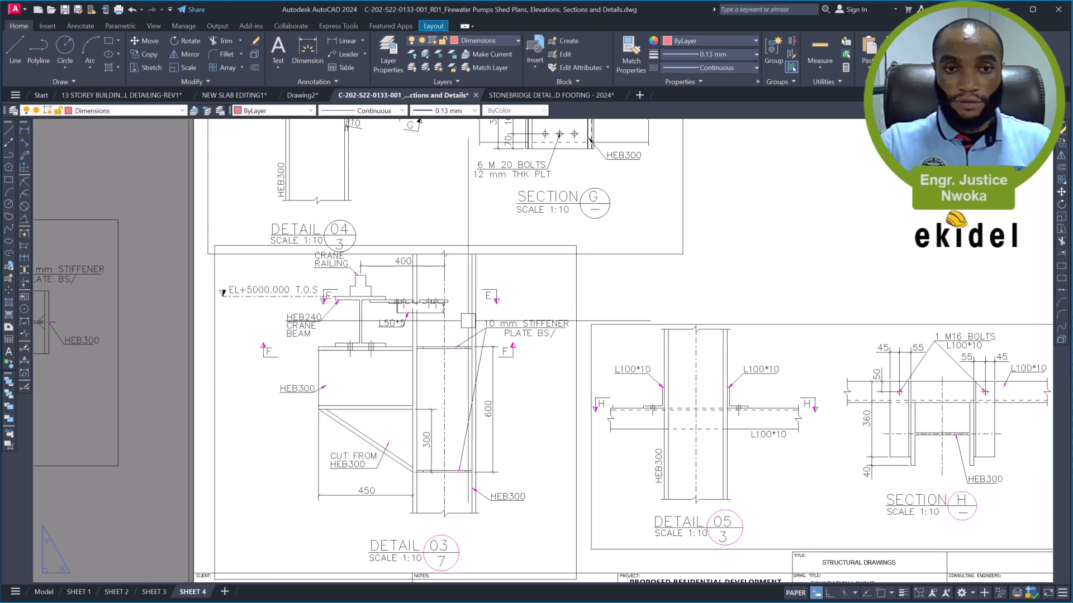
- Move the Detail 04 and Section G viewport slightly upward against the sheet's upper border, clear of the Detail 03 frame
scroll(497, 308, down, 2)
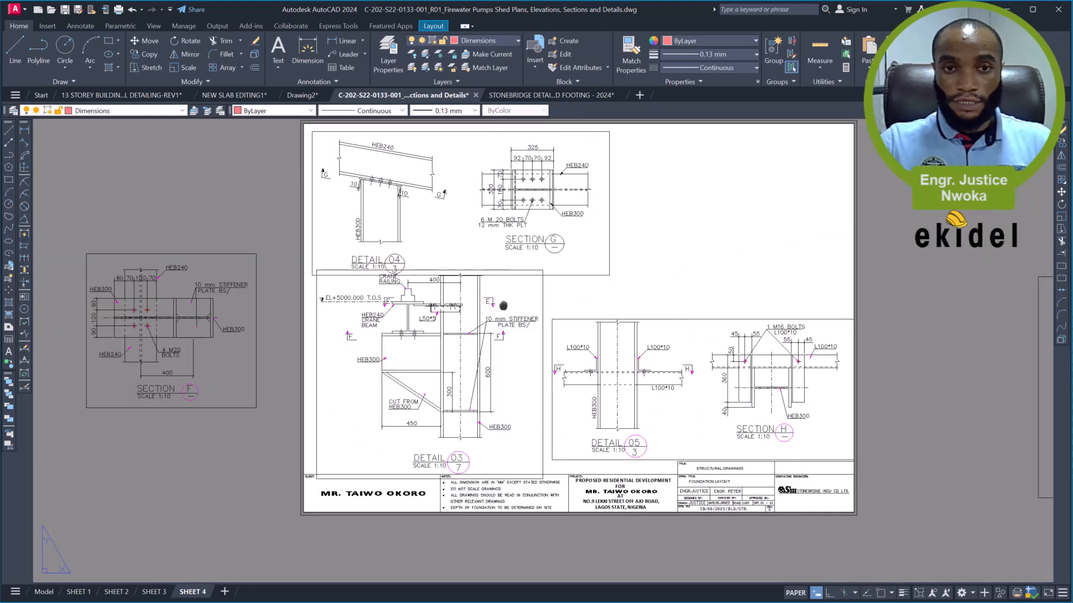
middle_drag(503, 349, 501, 413)
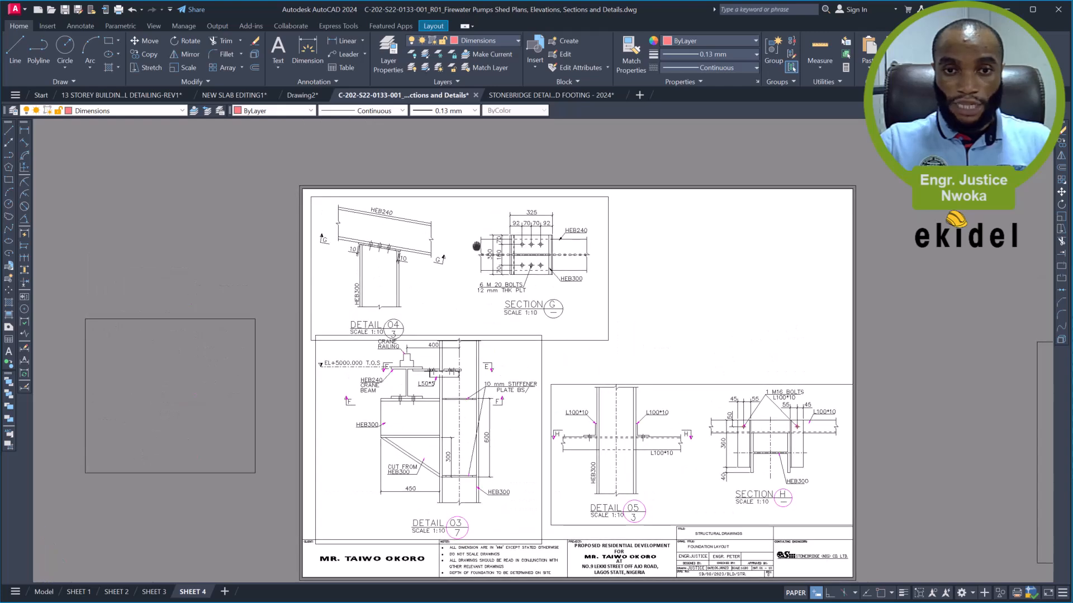
click(473, 199)
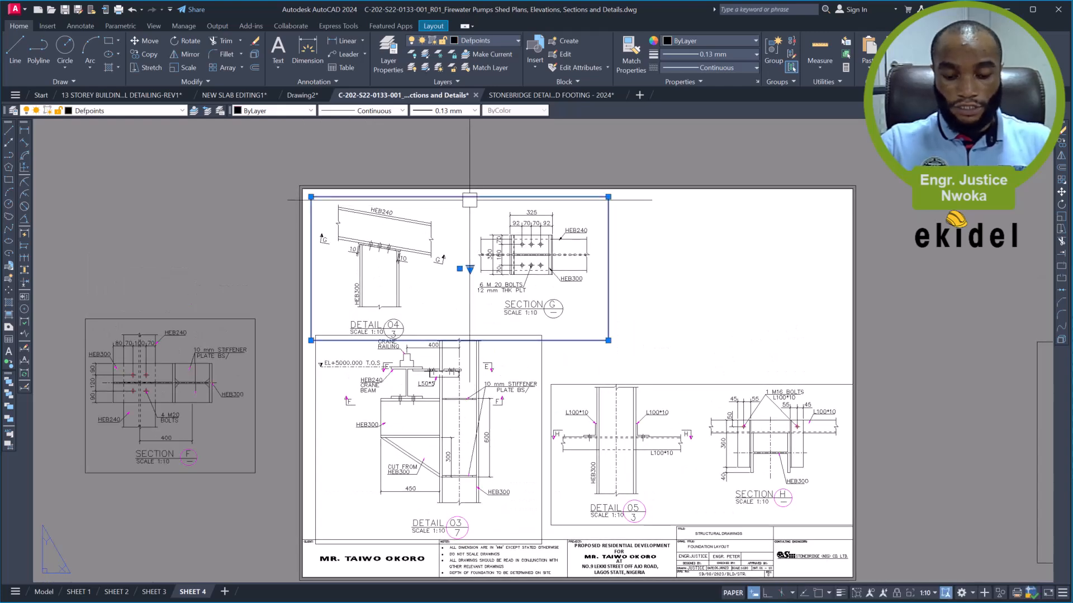
key(m)
key(space)
scroll(398, 225, up, 2)
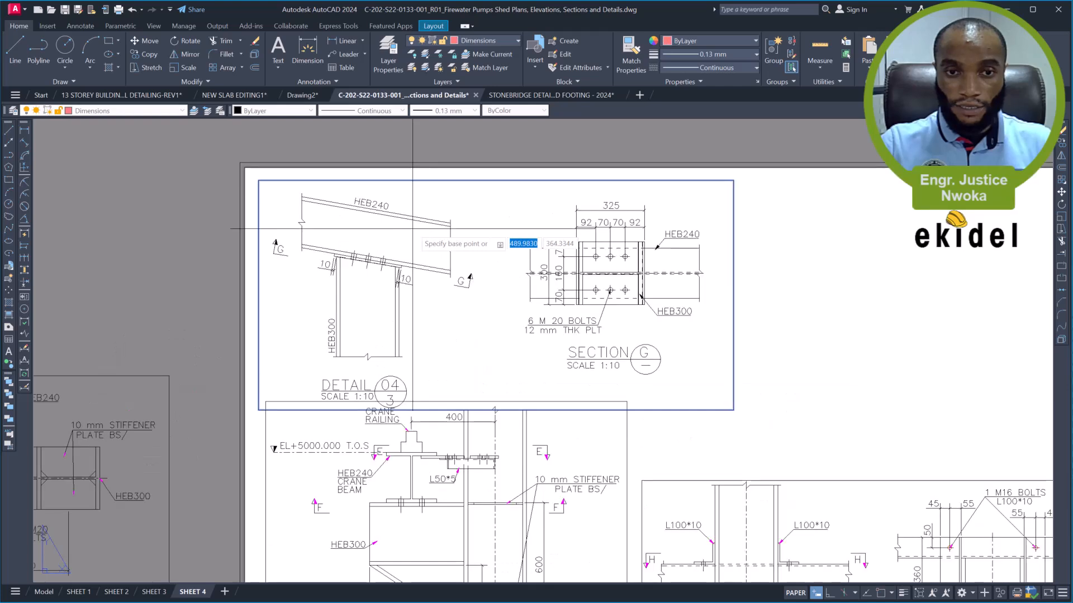
click(413, 228)
click(410, 219)
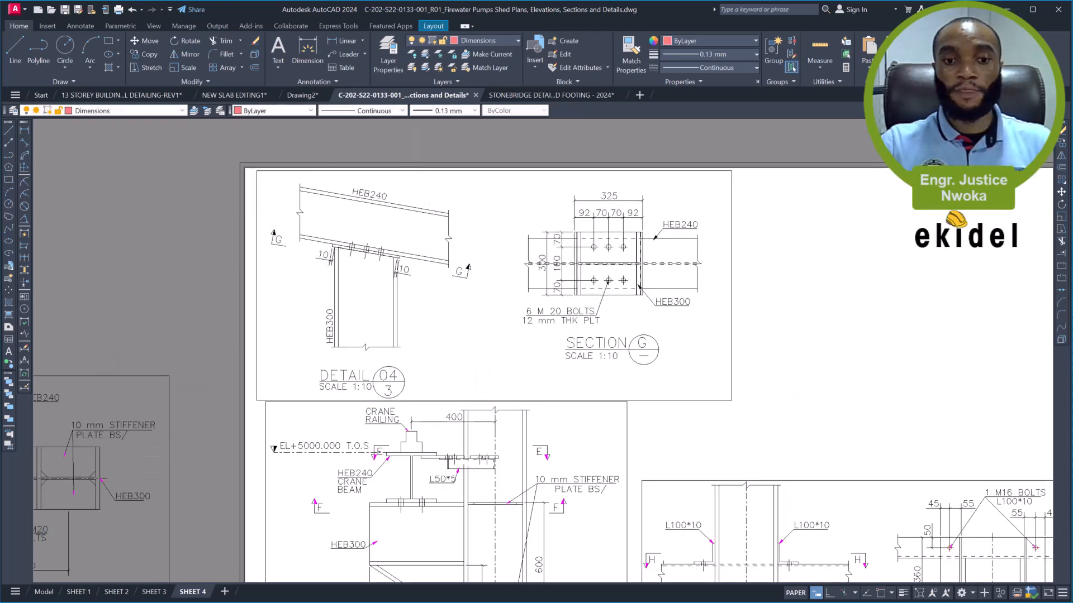
- Move the Section F viewport onto the sheet's upper-right area, beside Section G and above Section H
scroll(330, 218, down, 2)
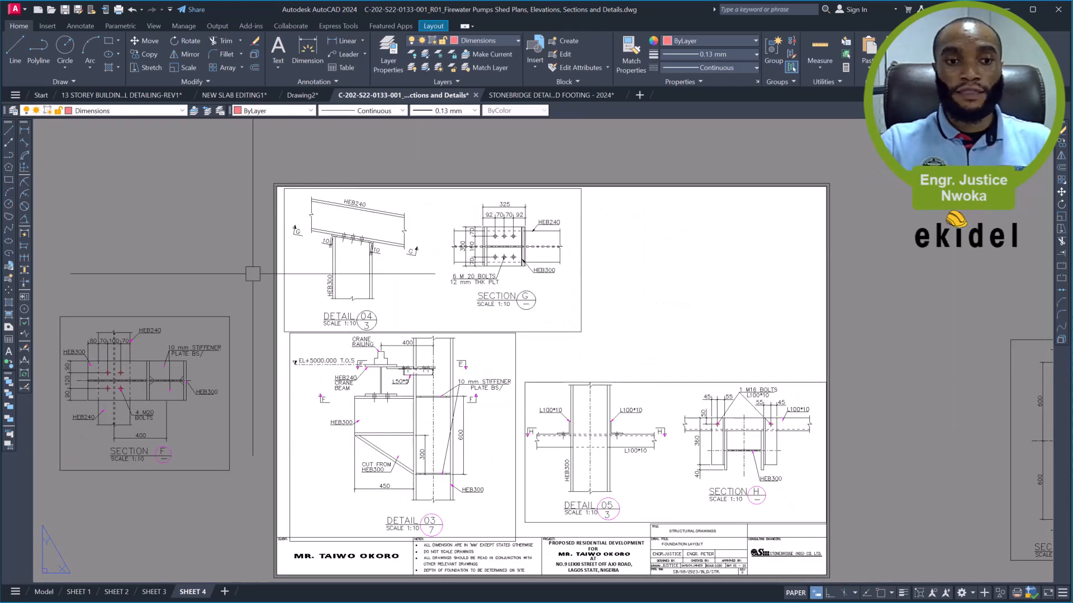
click(210, 315)
text(m)
key(Return)
click(154, 394)
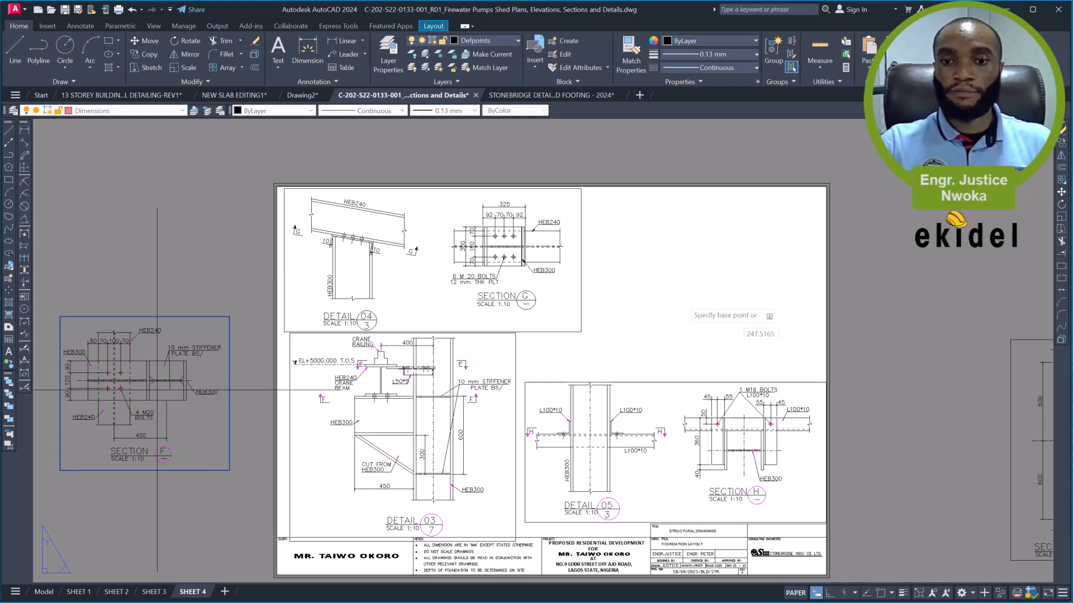
click(714, 274)
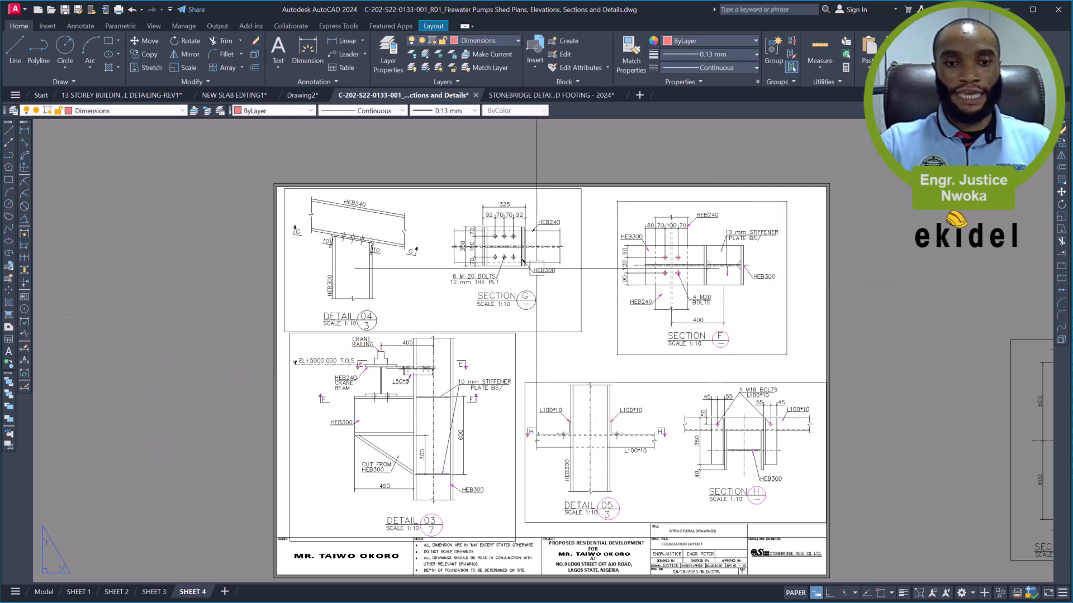
- Delete the leftover Section E viewport outside the sheet
scroll(560, 303, down, 2)
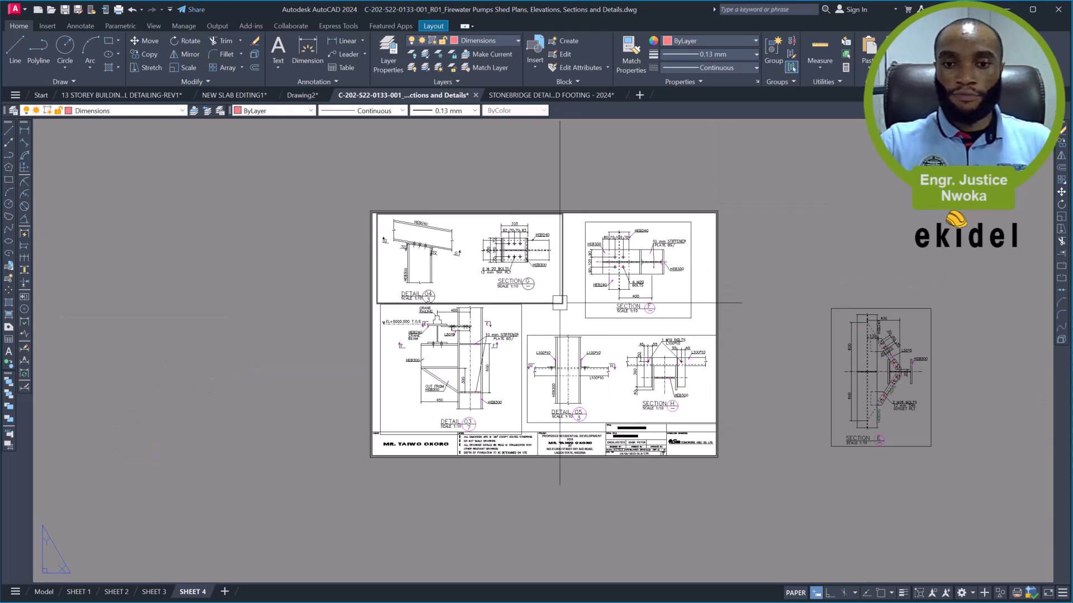
click(835, 307)
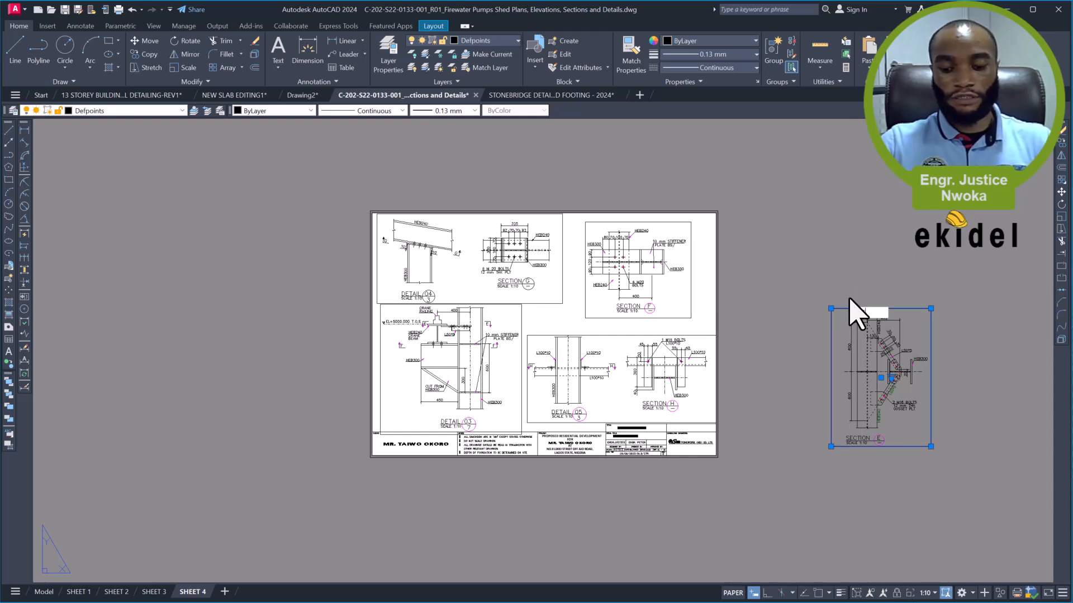
key(Delete)
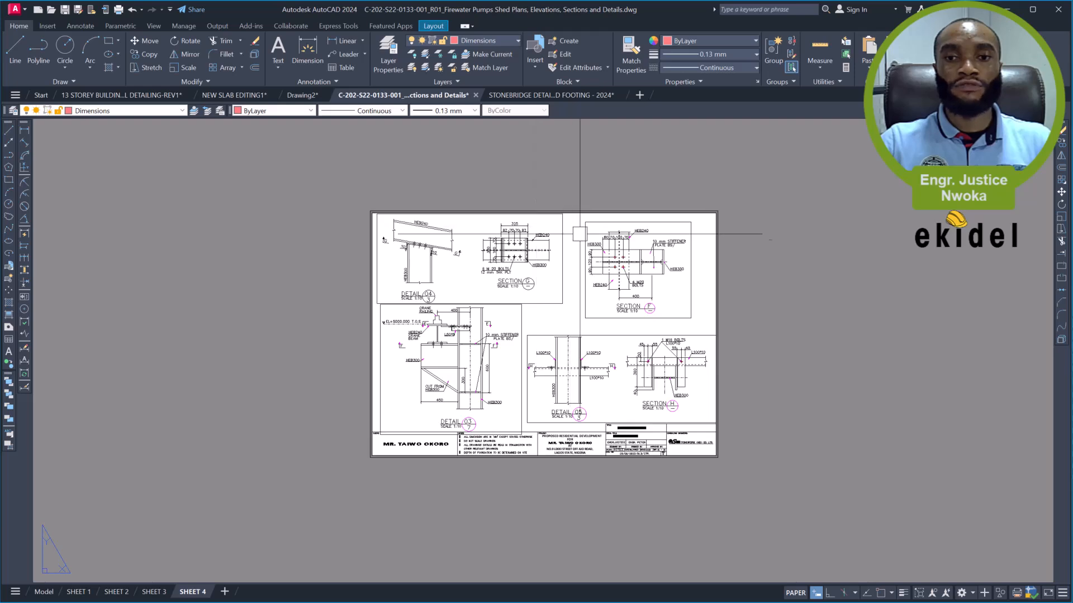
- Lock the display of all four viewports on the sheet
click(585, 240)
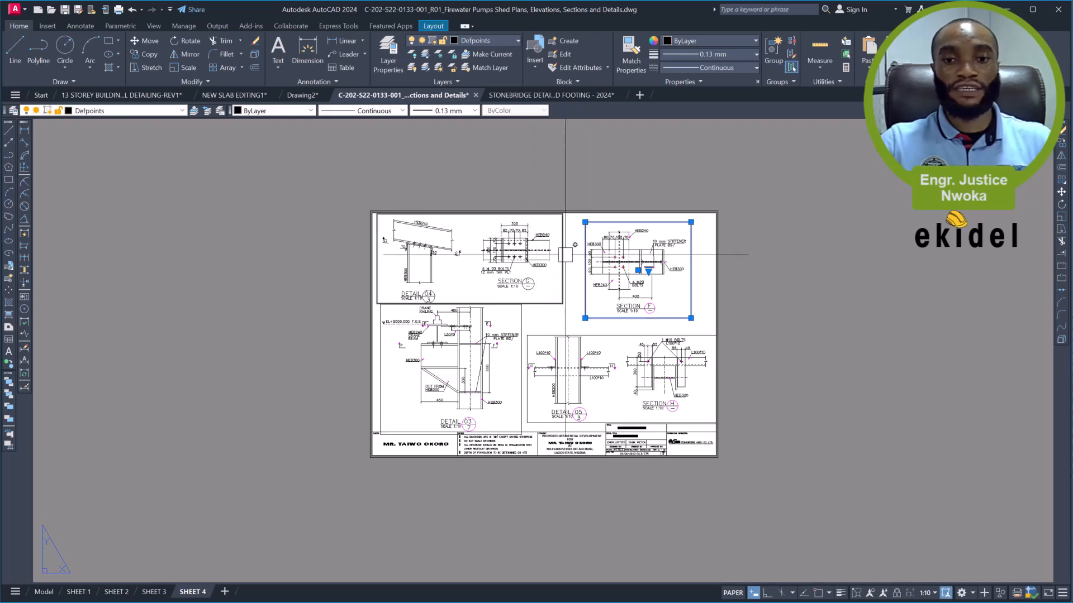
click(562, 257)
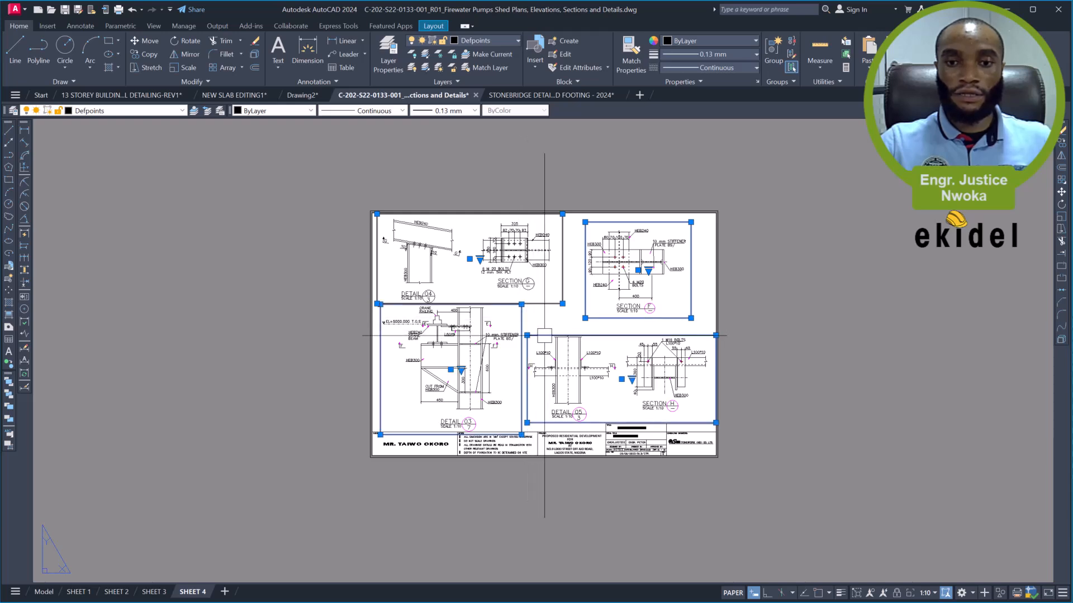
right_click(460, 296)
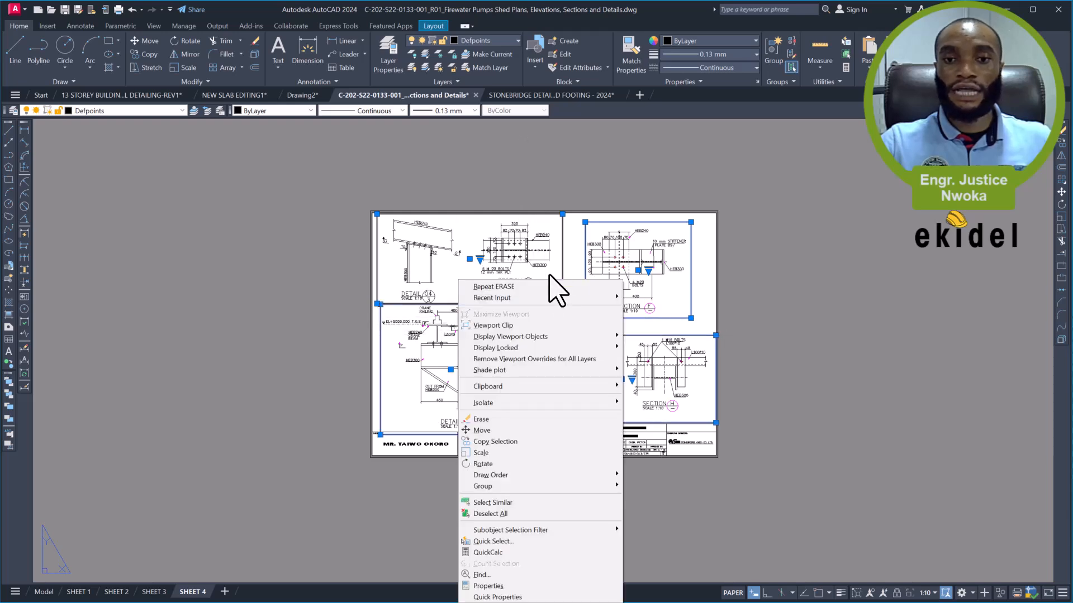
click(627, 348)
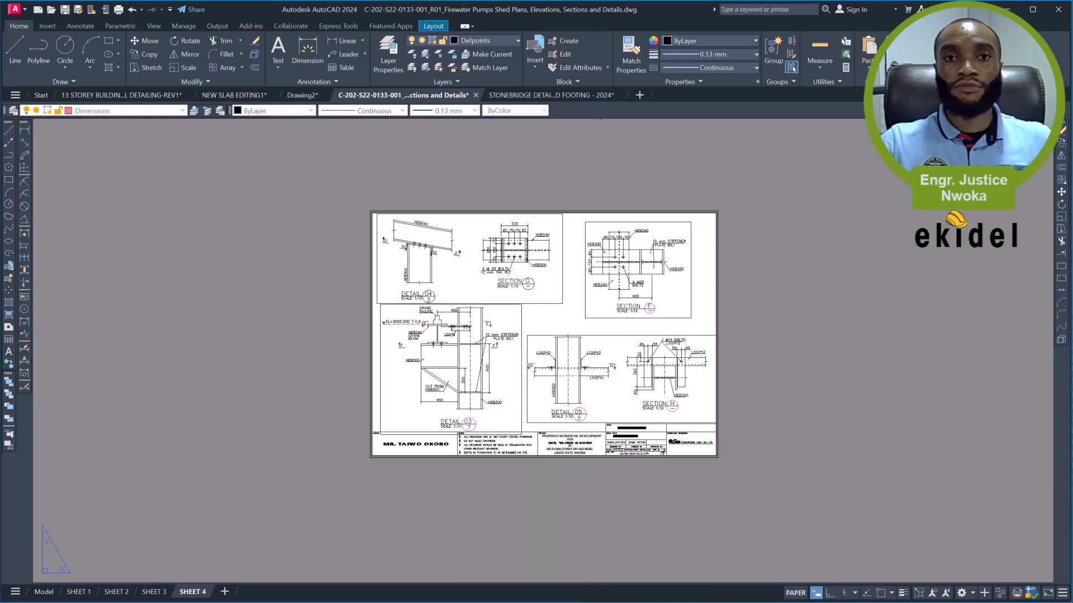
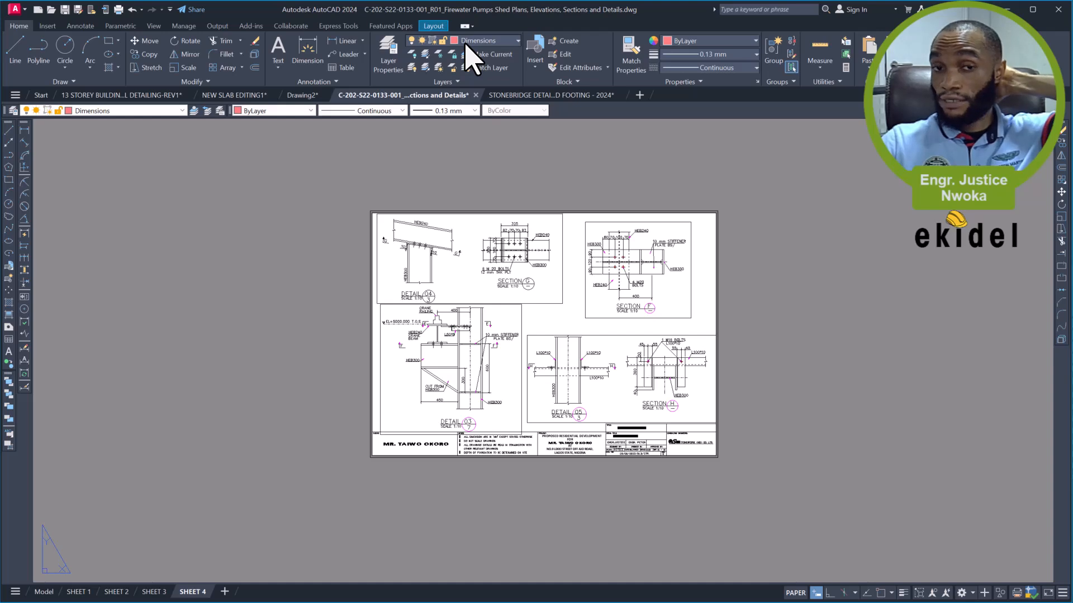
- Hide the Defpoints layer so the viewport frames no longer show on SHEET 4
click(506, 42)
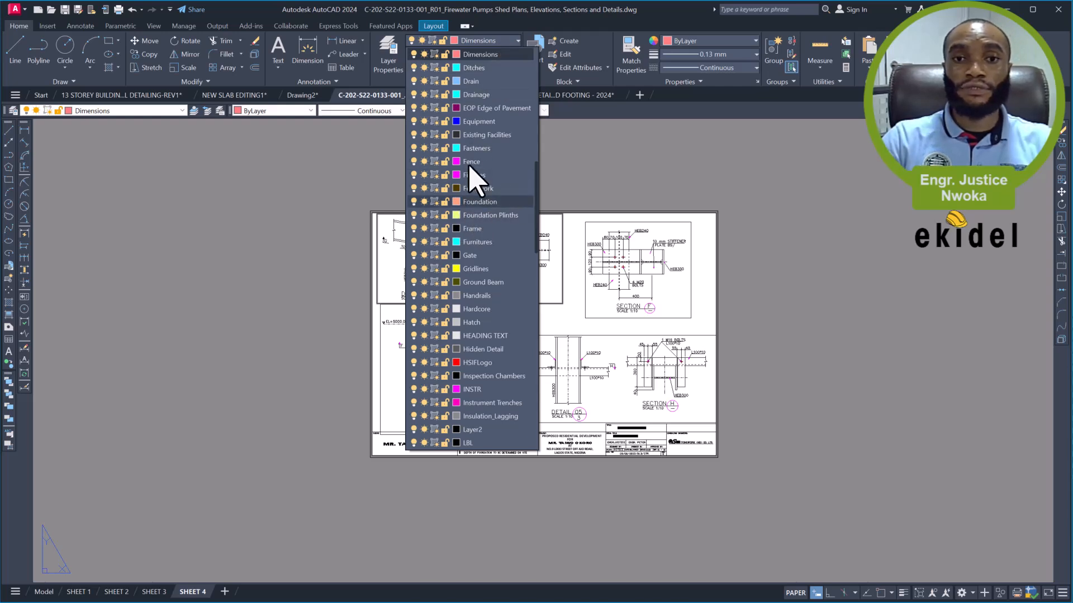
scroll(471, 117, up, 1)
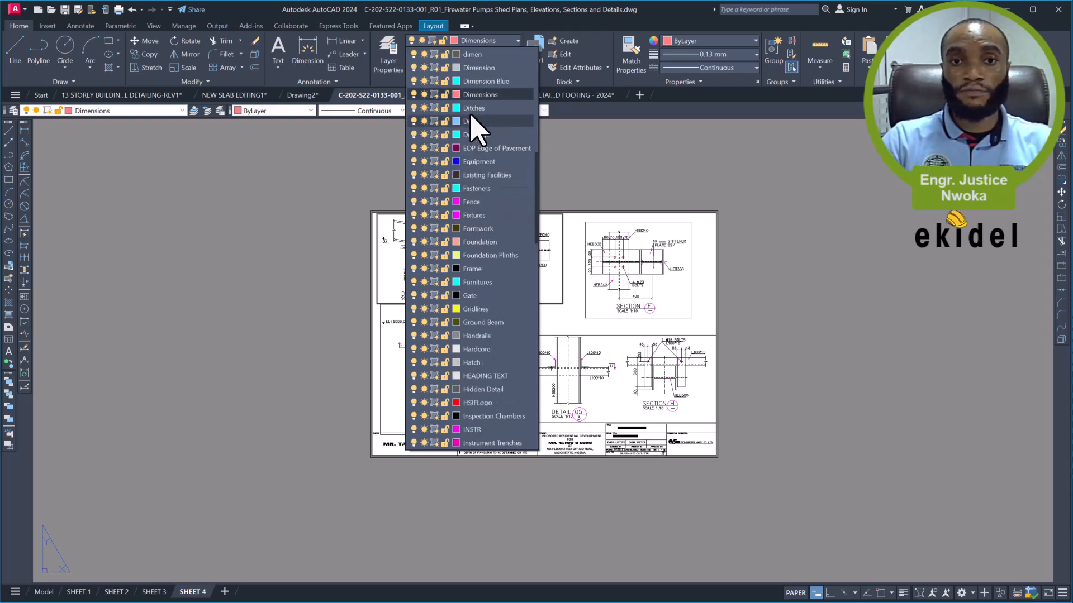
scroll(472, 119, up, 3)
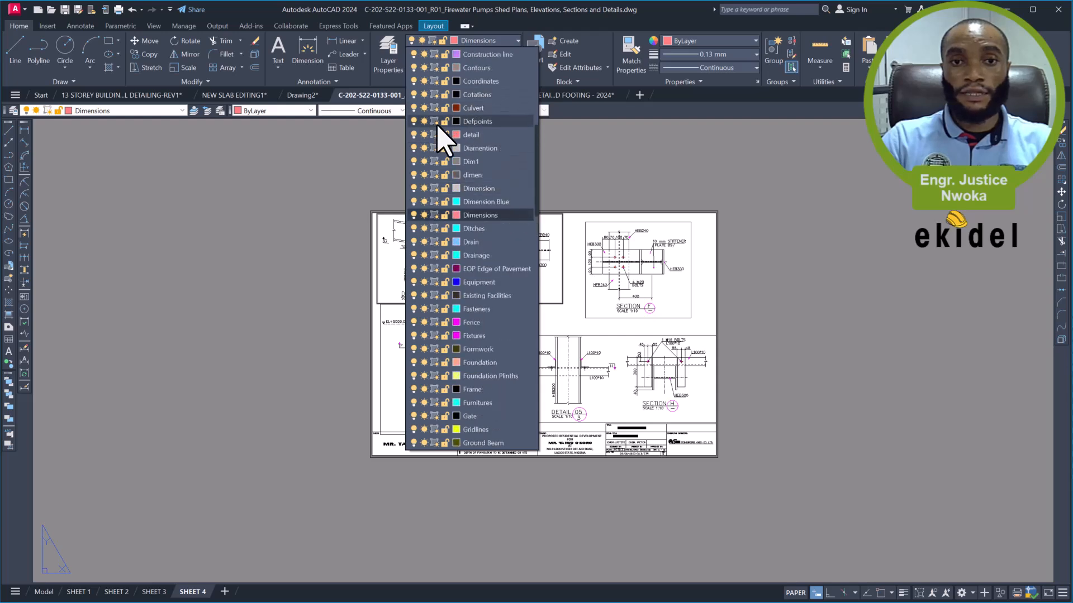
click(645, 145)
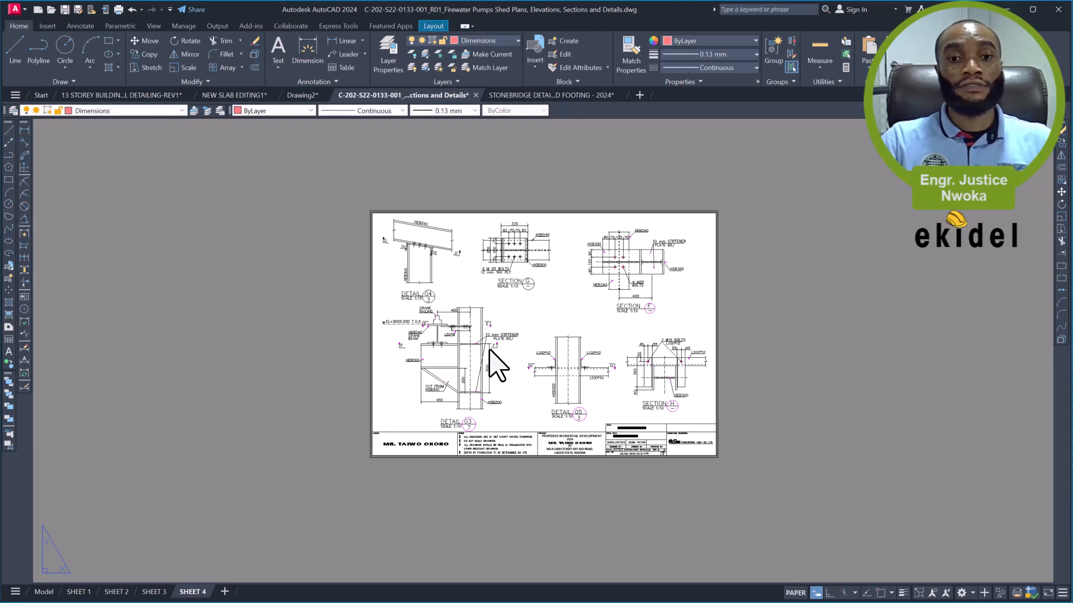
- Change the scale entry in SHEET 4's title block to 1:10
scroll(489, 350, up, 2)
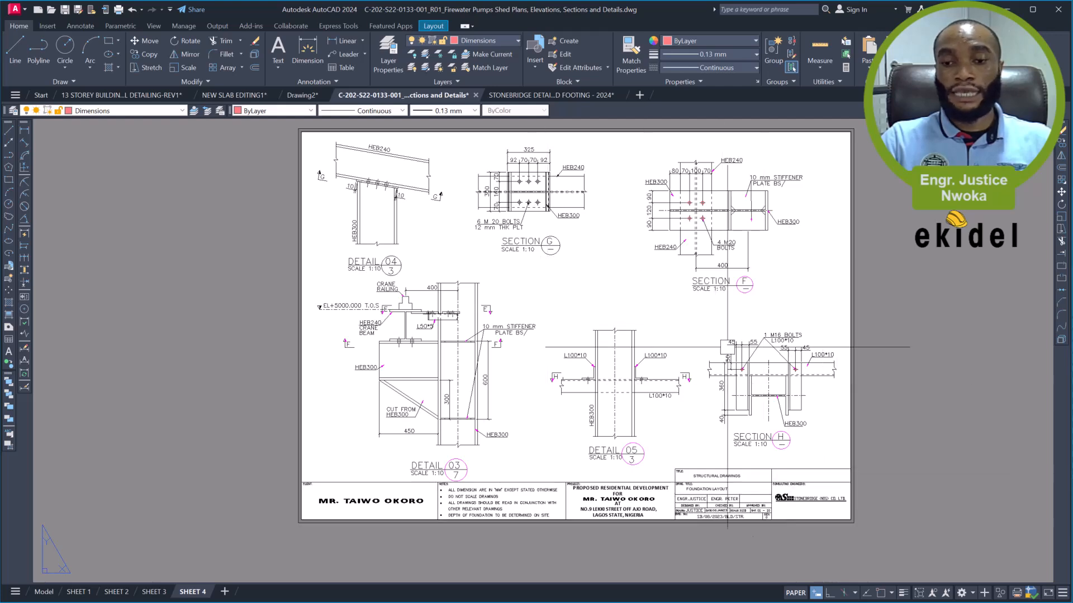
middle_drag(752, 355, 685, 328)
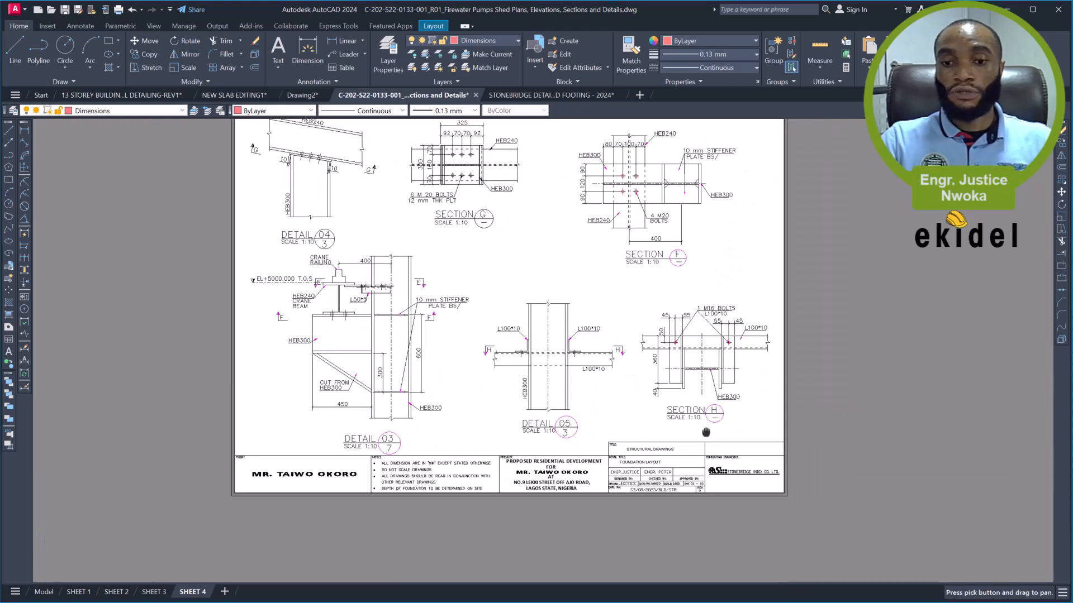
scroll(686, 490, up, 5)
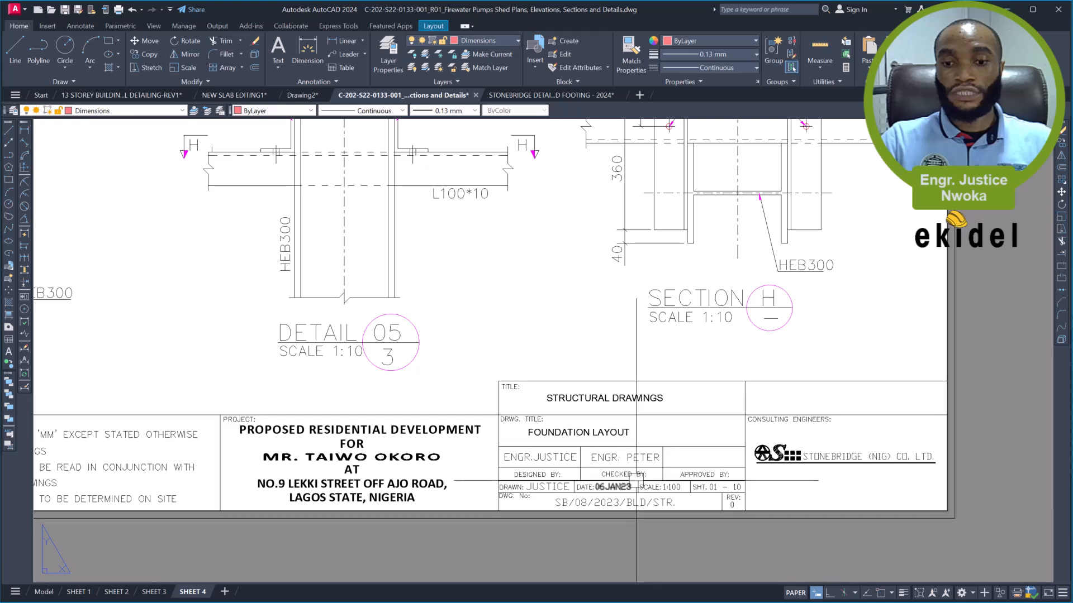
scroll(686, 490, up, 4)
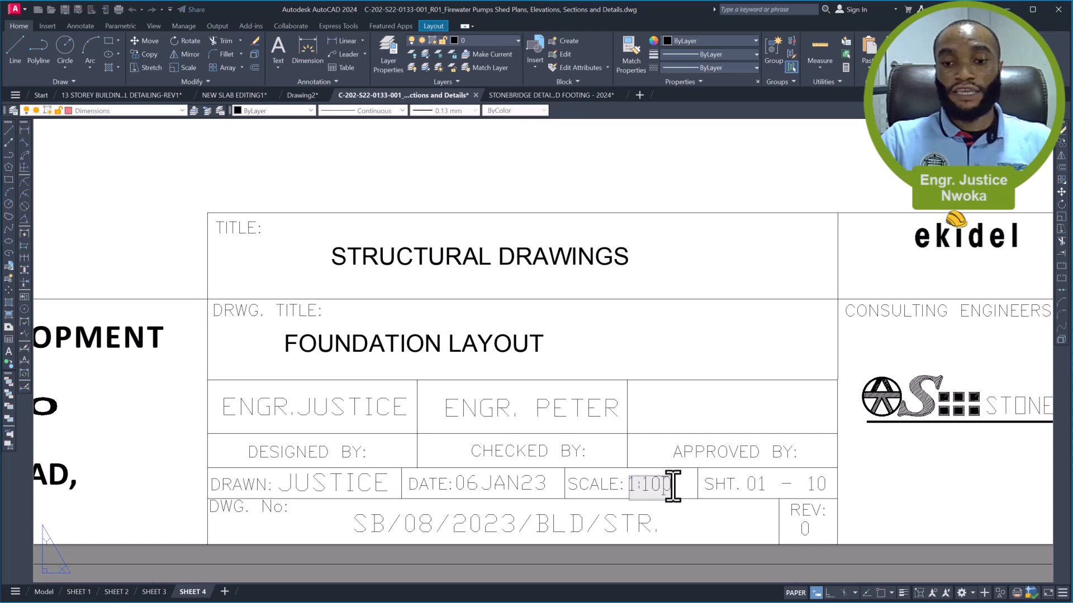
click(692, 441)
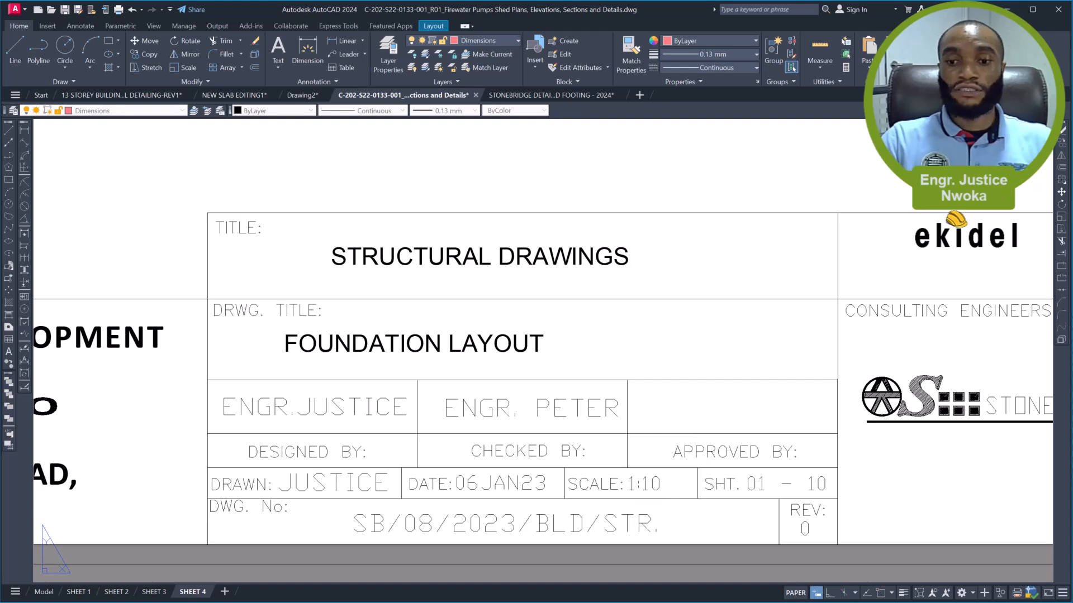
- Examine the title block, details and sections across SHEET 4
scroll(766, 402, down, 5)
scroll(792, 388, down, 2)
middle_drag(534, 316, 606, 422)
scroll(657, 486, up, 2)
middle_drag(656, 492, 654, 512)
middle_drag(450, 438, 440, 452)
middle_drag(476, 364, 314, 366)
scroll(314, 366, down, 5)
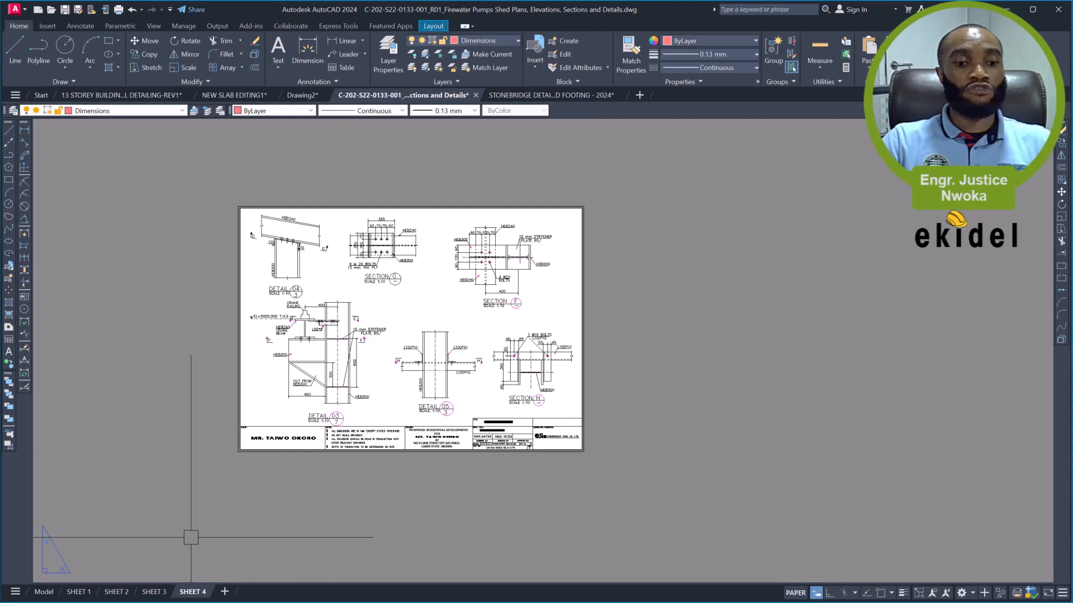
- Enable the display of the monochrome.ctb plot styles in SHEET 4's page setup
right_click(194, 593)
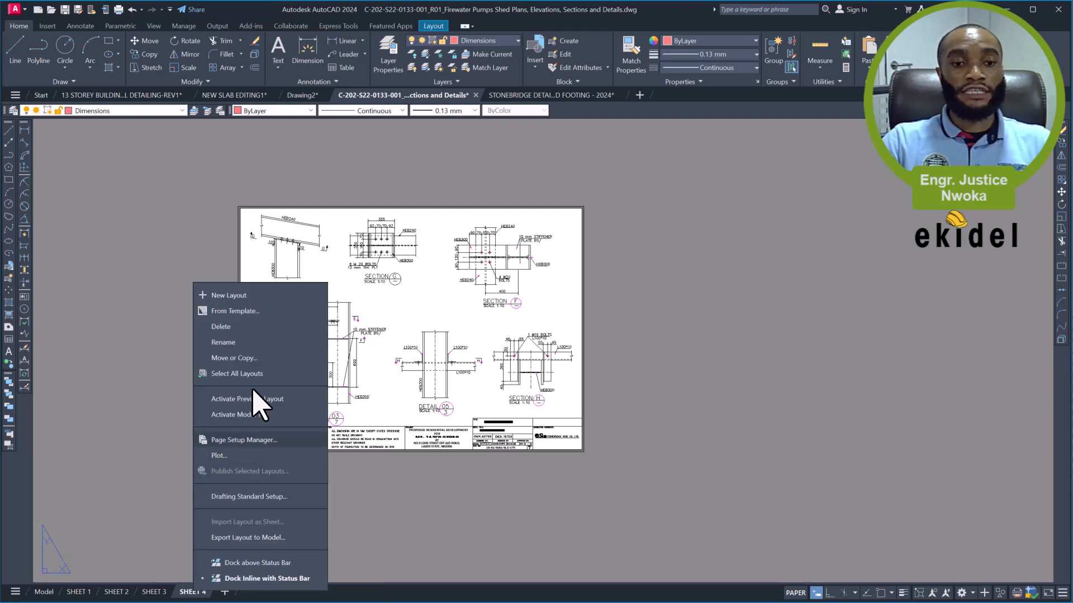
click(264, 440)
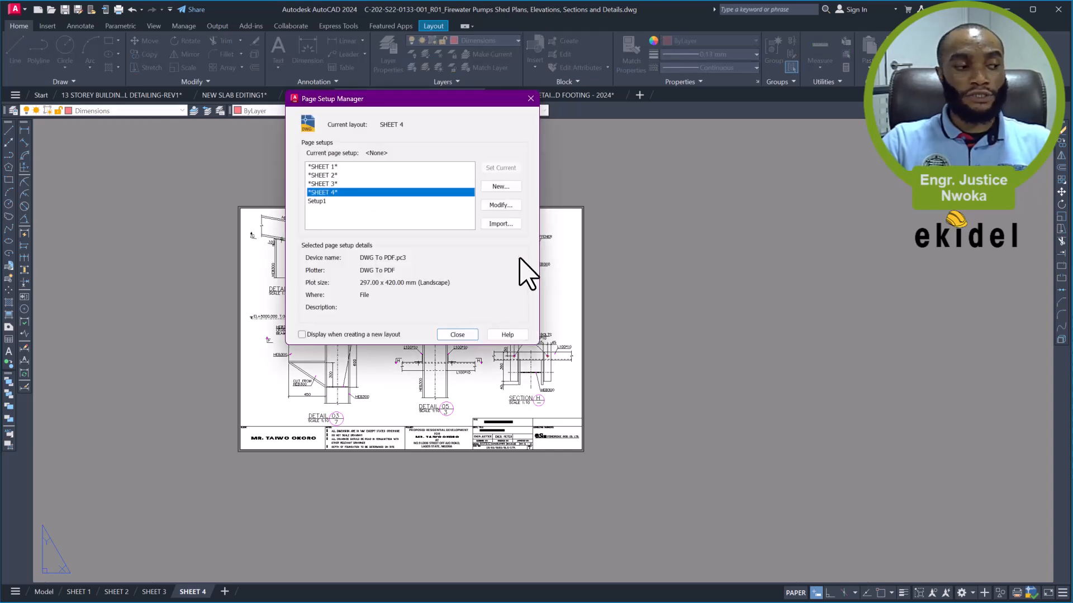
click(501, 206)
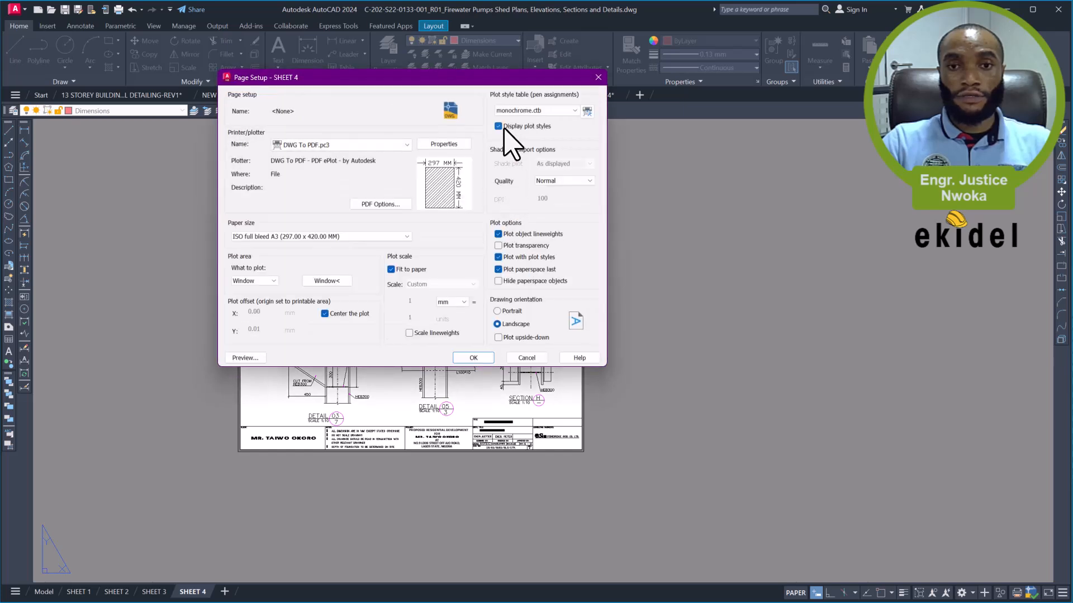
click(498, 126)
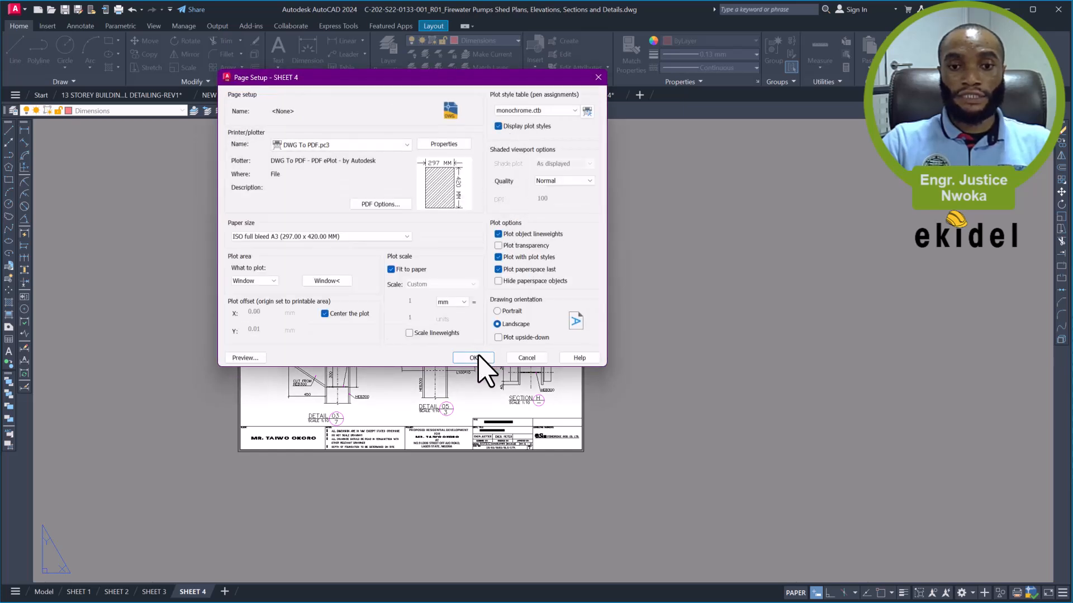
click(482, 360)
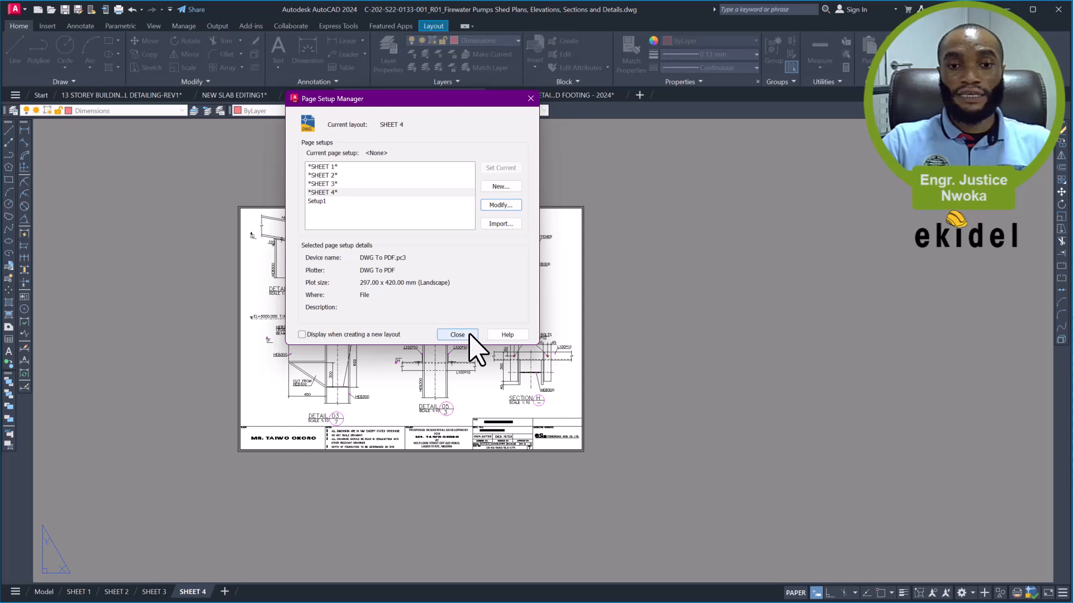
click(470, 335)
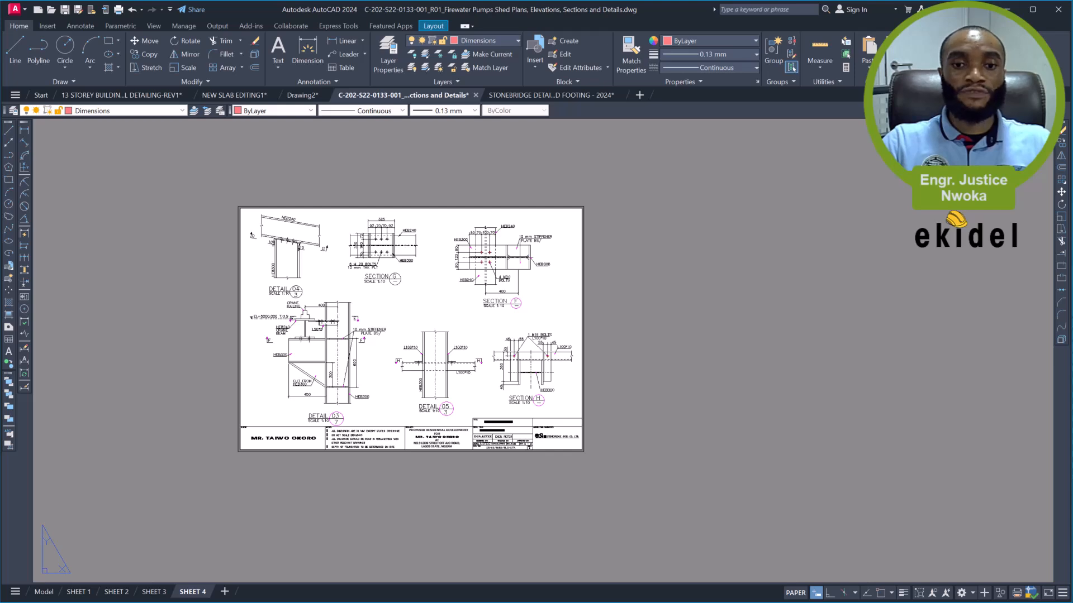
- Regenerate the Detail 05 and Section H viewport with REGEN and return to paper space
double_click(470, 385)
text(RE)
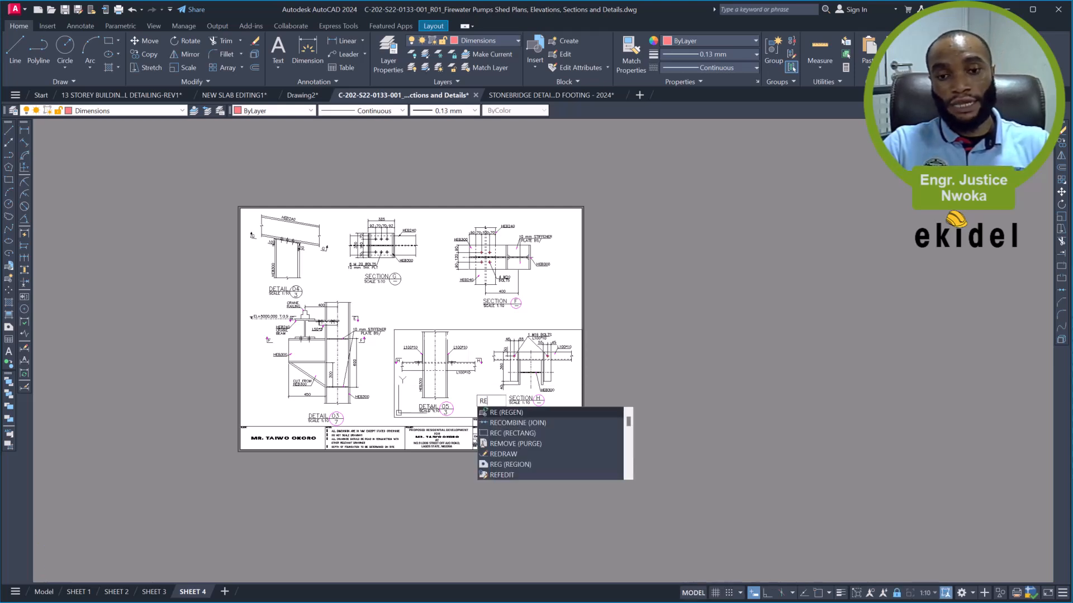
key(Return)
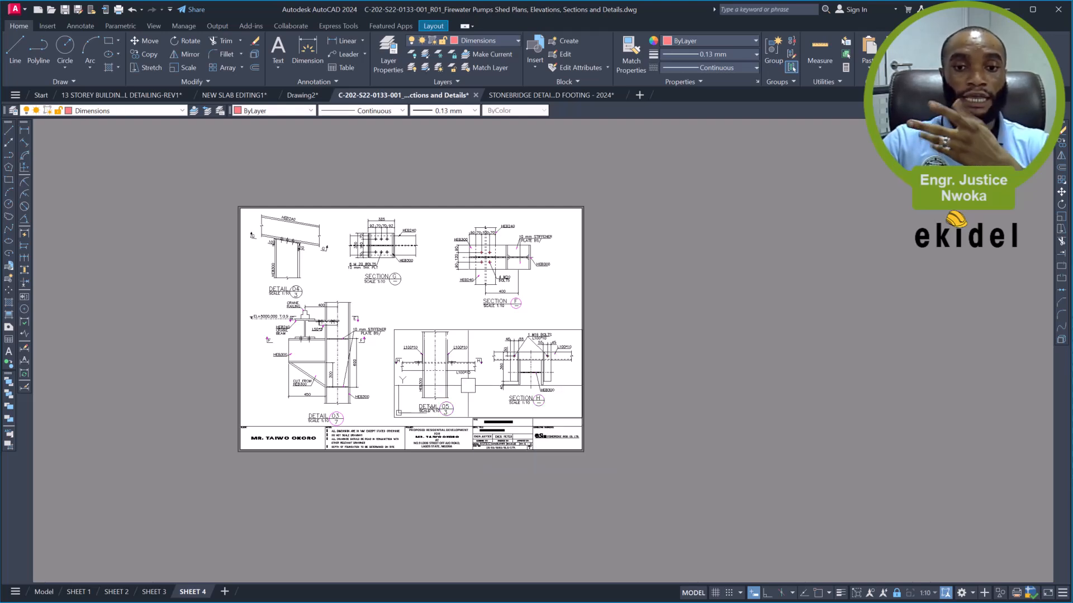
text(PS)
key(Return)
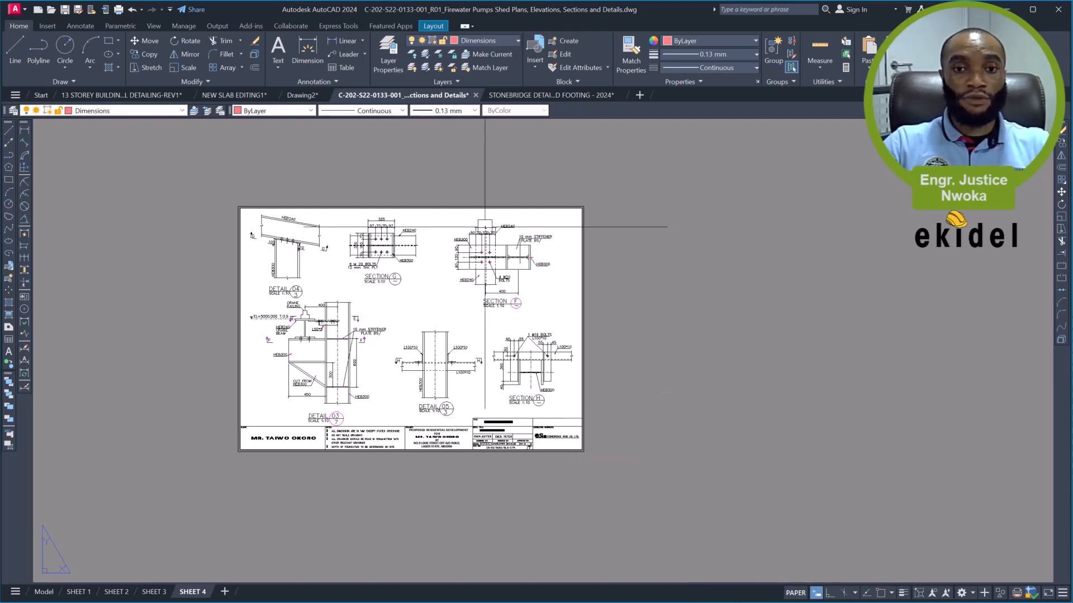
- Regenerate the Section F viewport so its colours follow the monochrome plot style, and leave the viewport
double_click(536, 286)
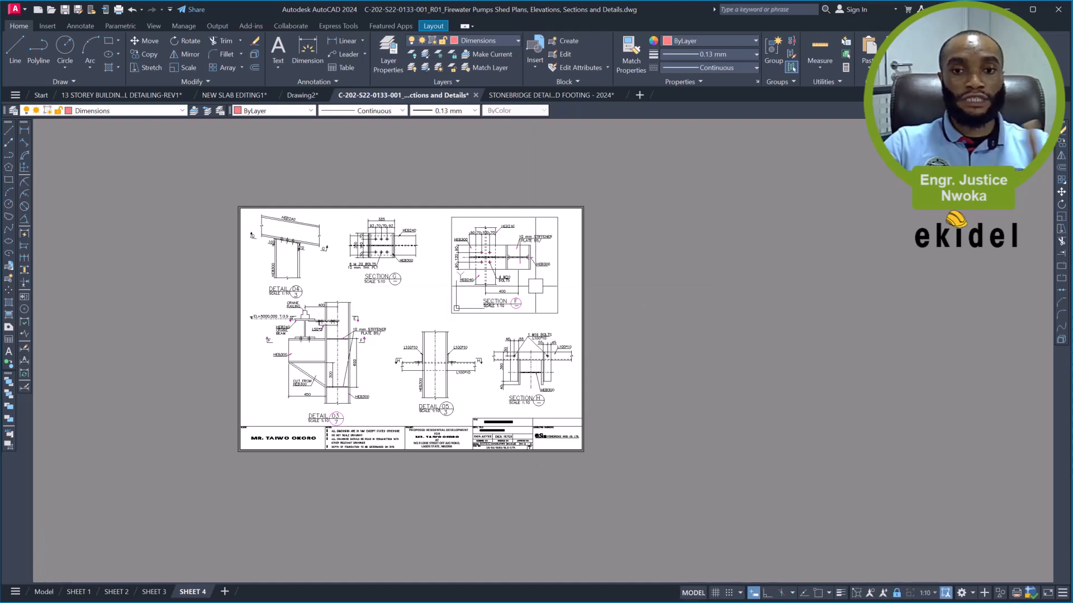
text(RE)
key(Return)
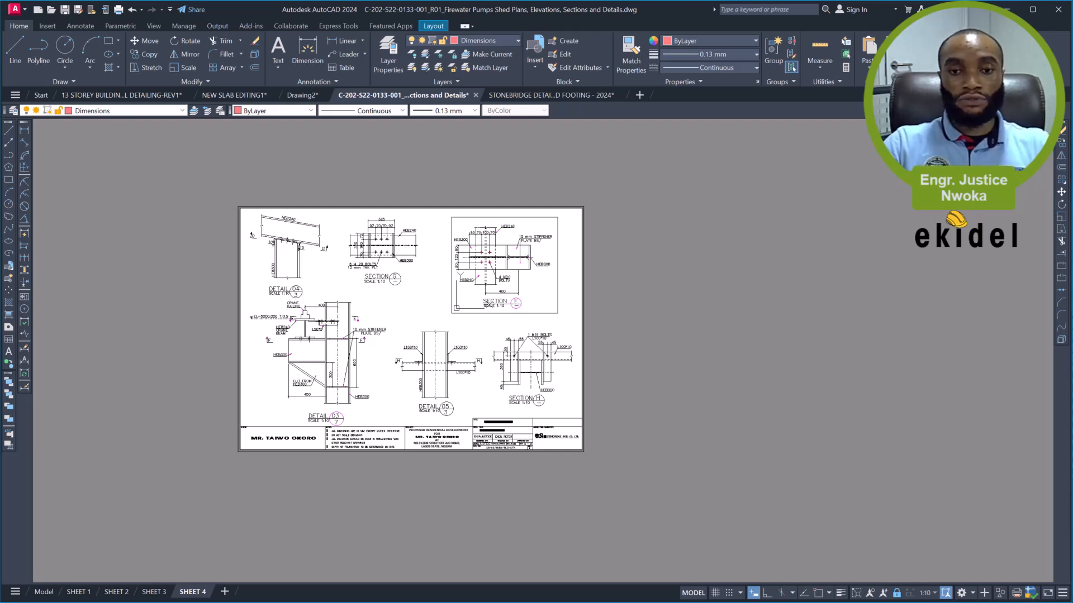
double_click(329, 287)
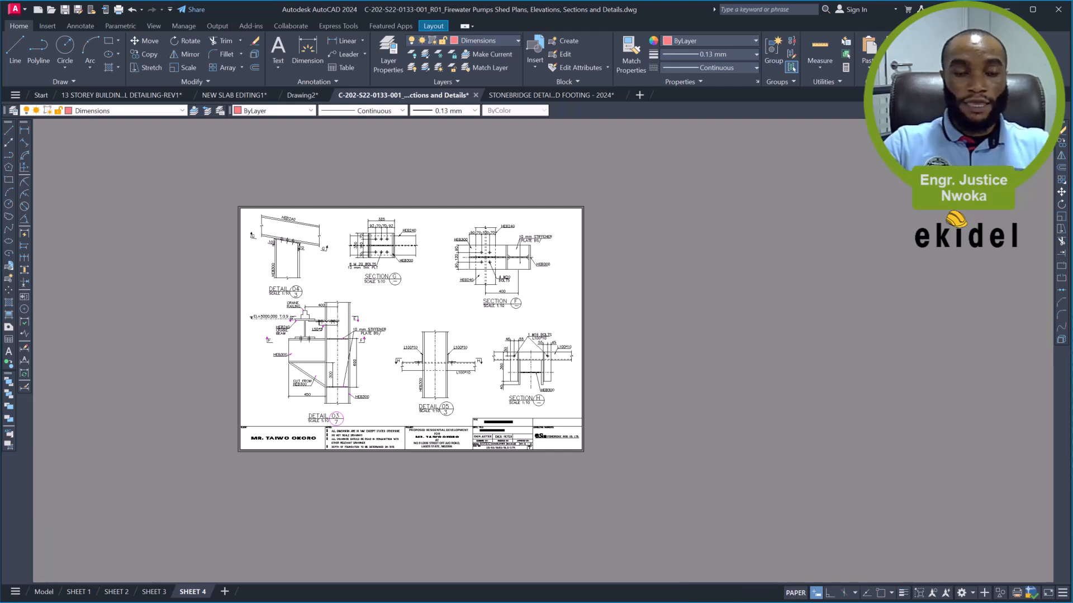
- Regenerate the Detail 03 viewport with REGEN and switch back to paper space
scroll(352, 260, up, 2)
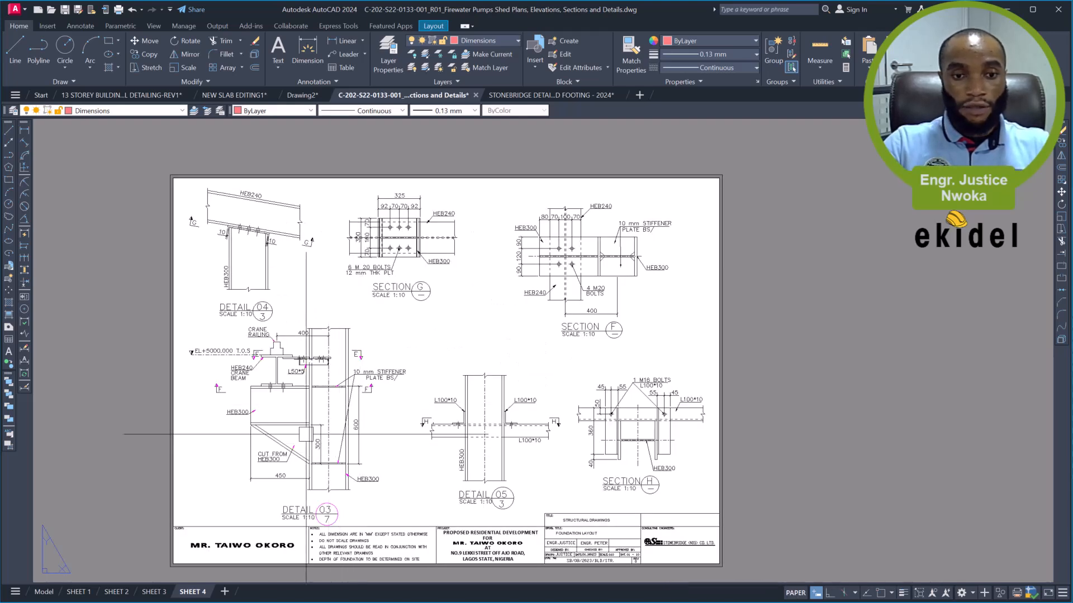
double_click(291, 416)
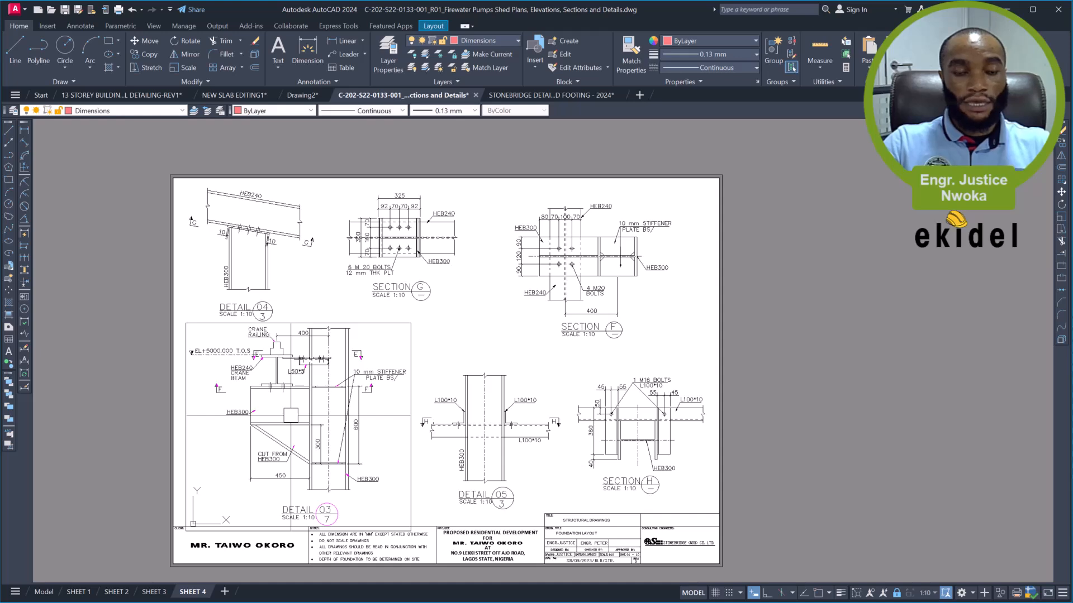
text(RE)
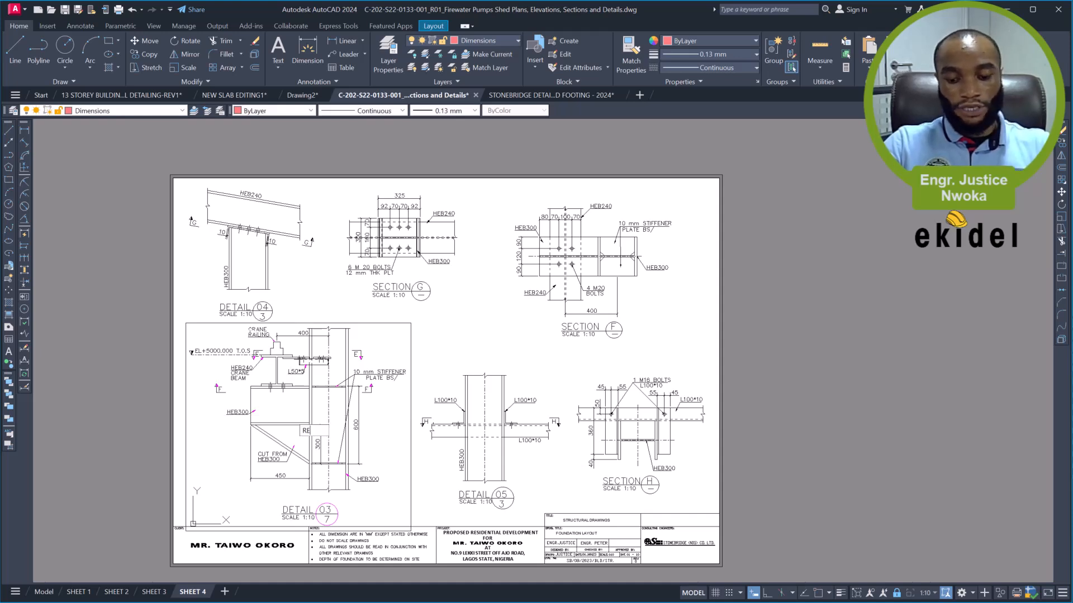
key(Return)
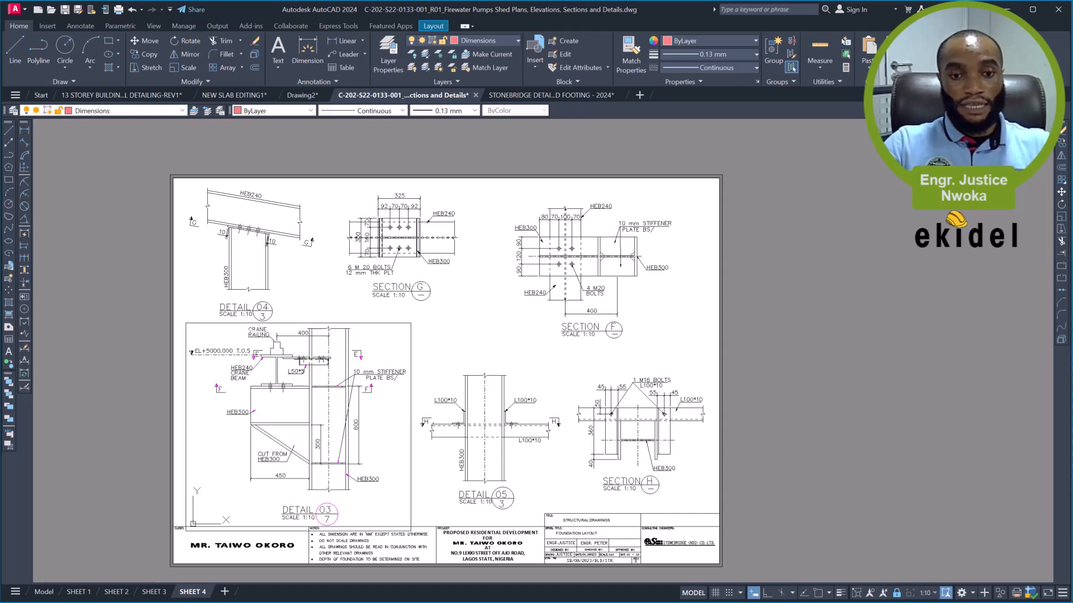
text(PS)
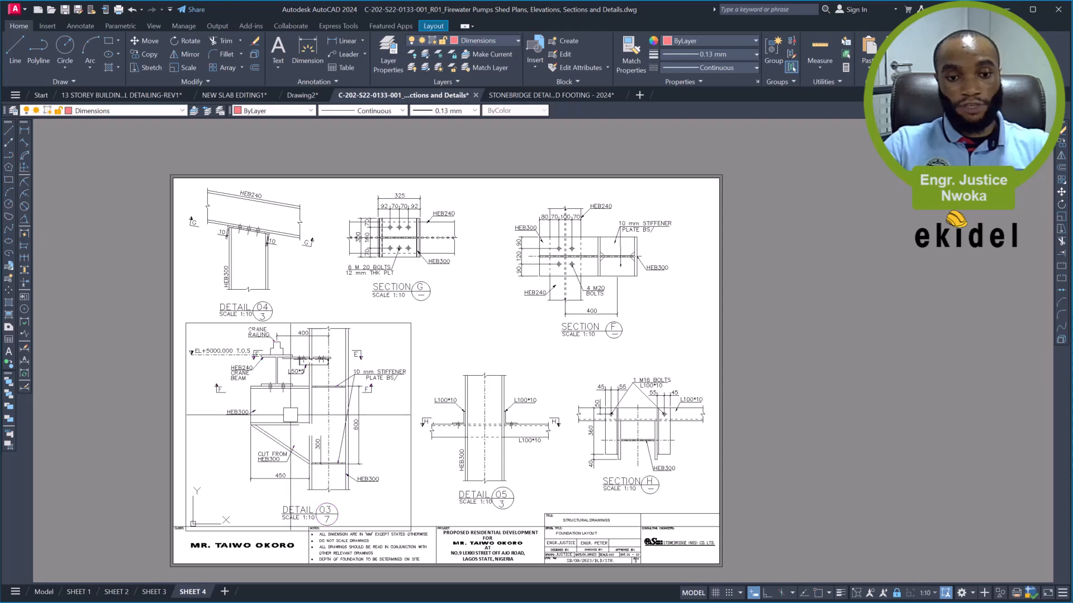
key(Return)
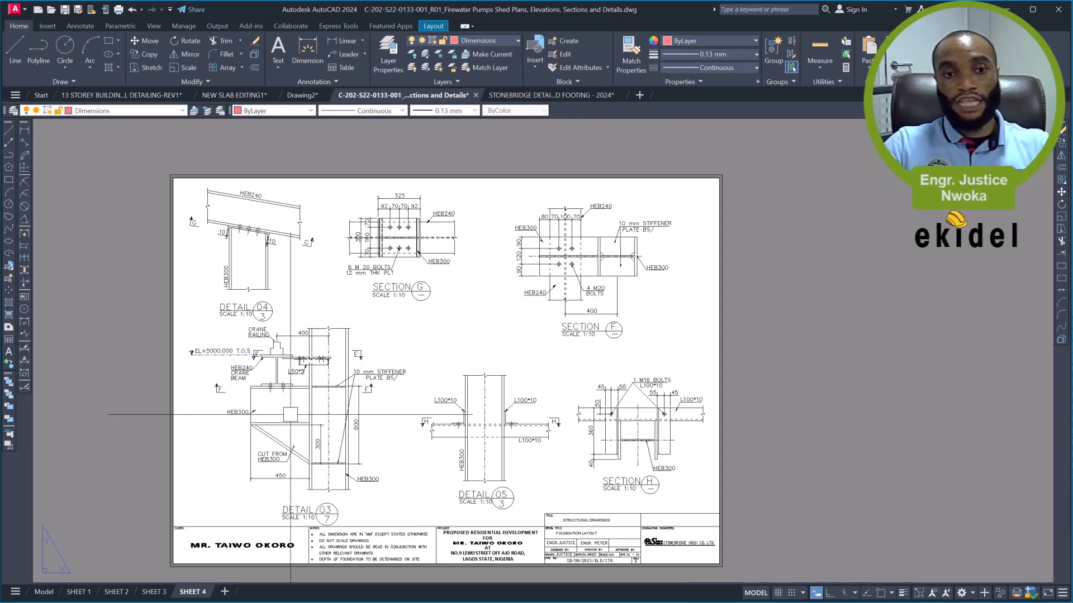
scroll(346, 313, down, 2)
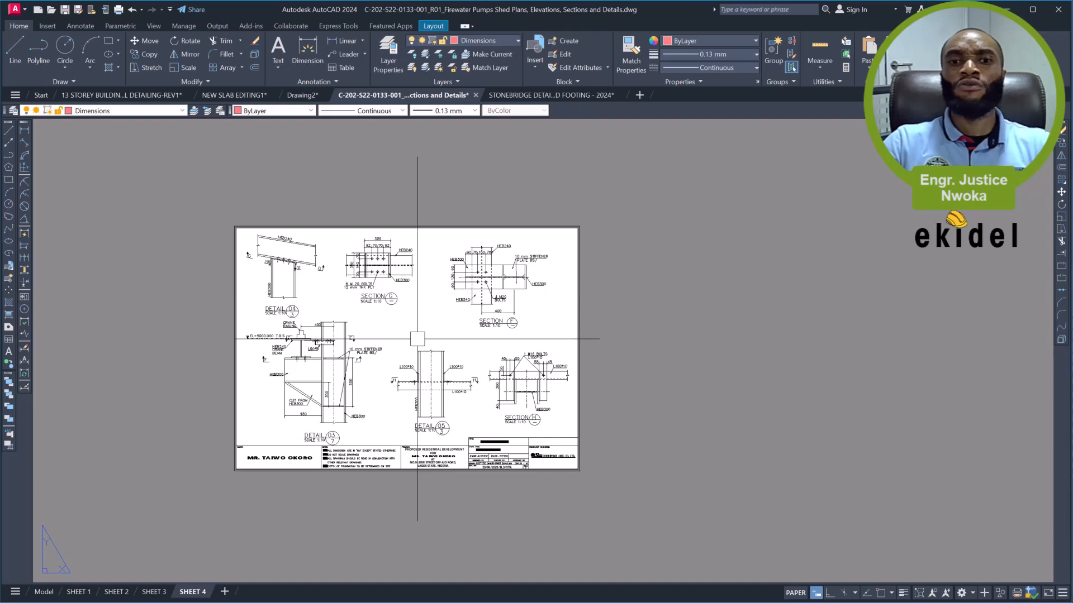
scroll(418, 340, up, 2)
middle_drag(417, 319, 421, 296)
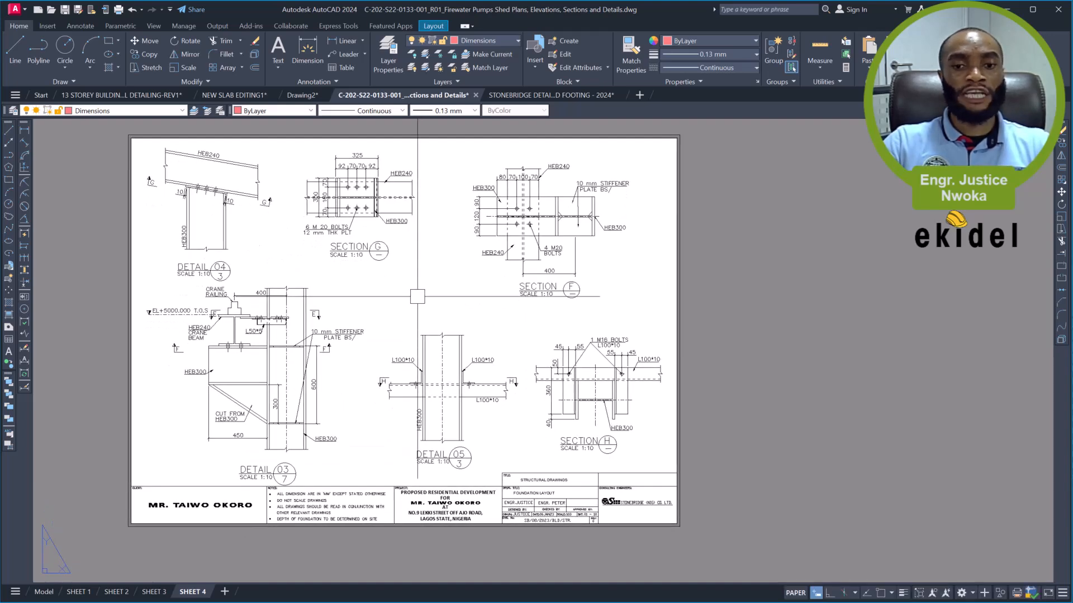